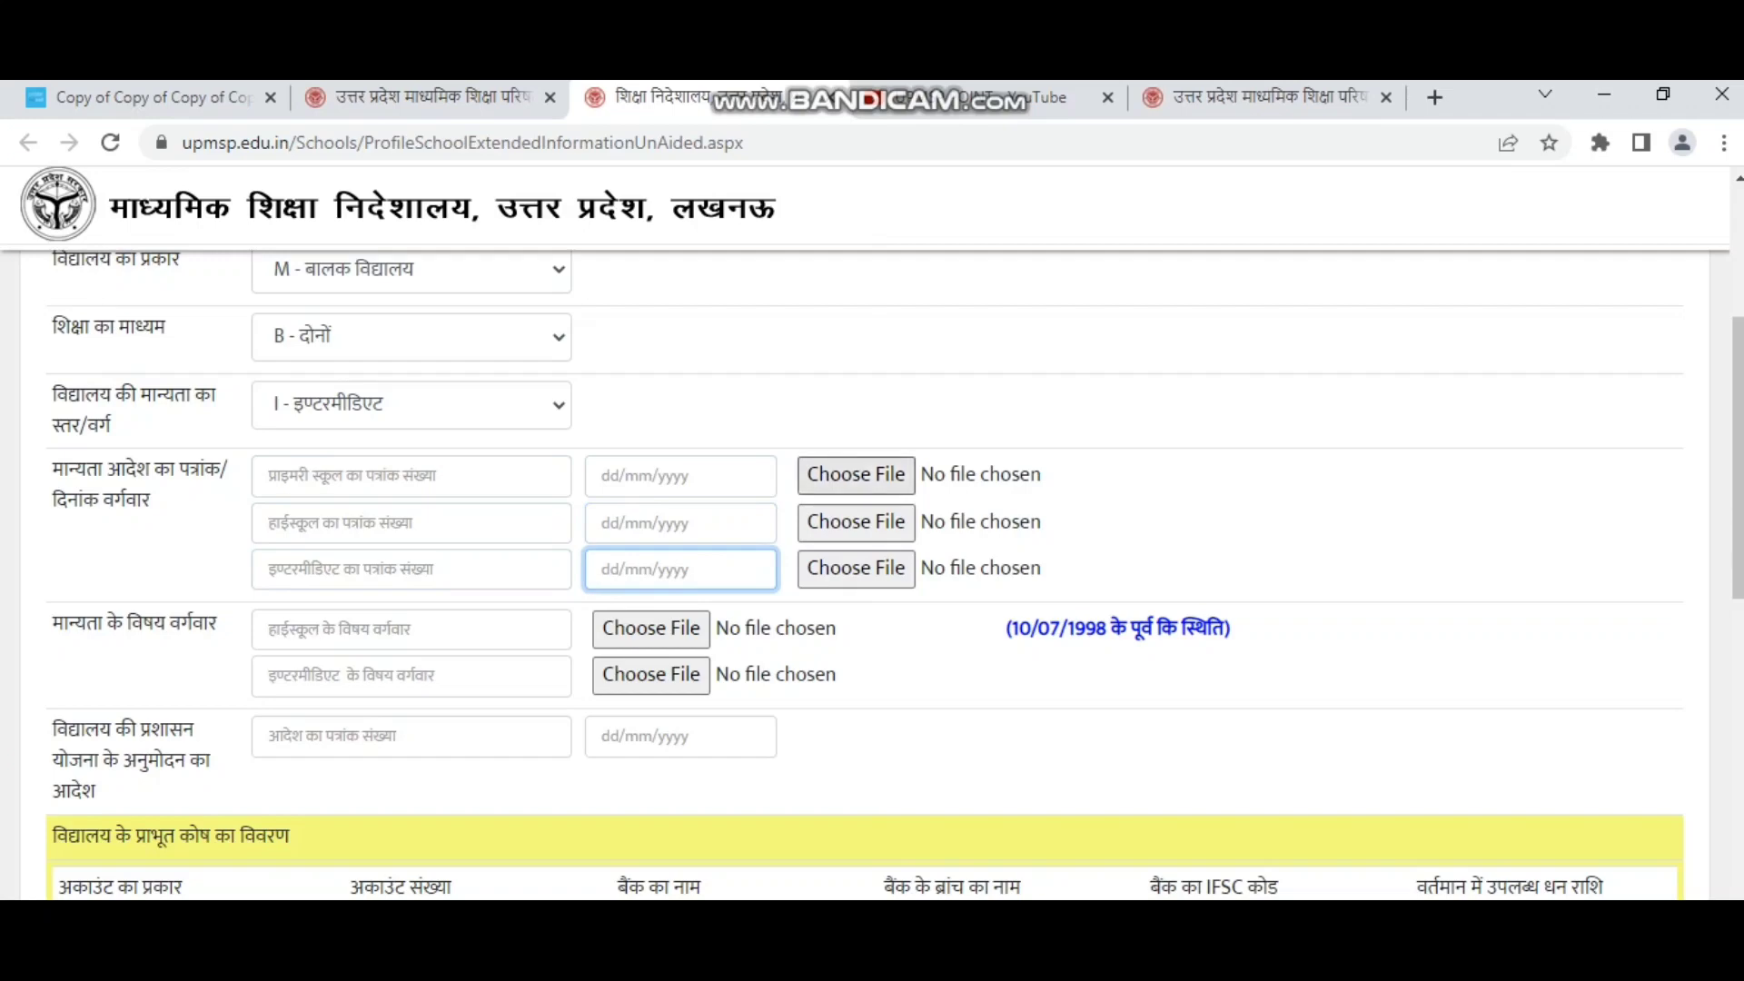
Attach Bank.jpg to the primary, high school and intermediate recognition-order rows.
left_click(855, 474)
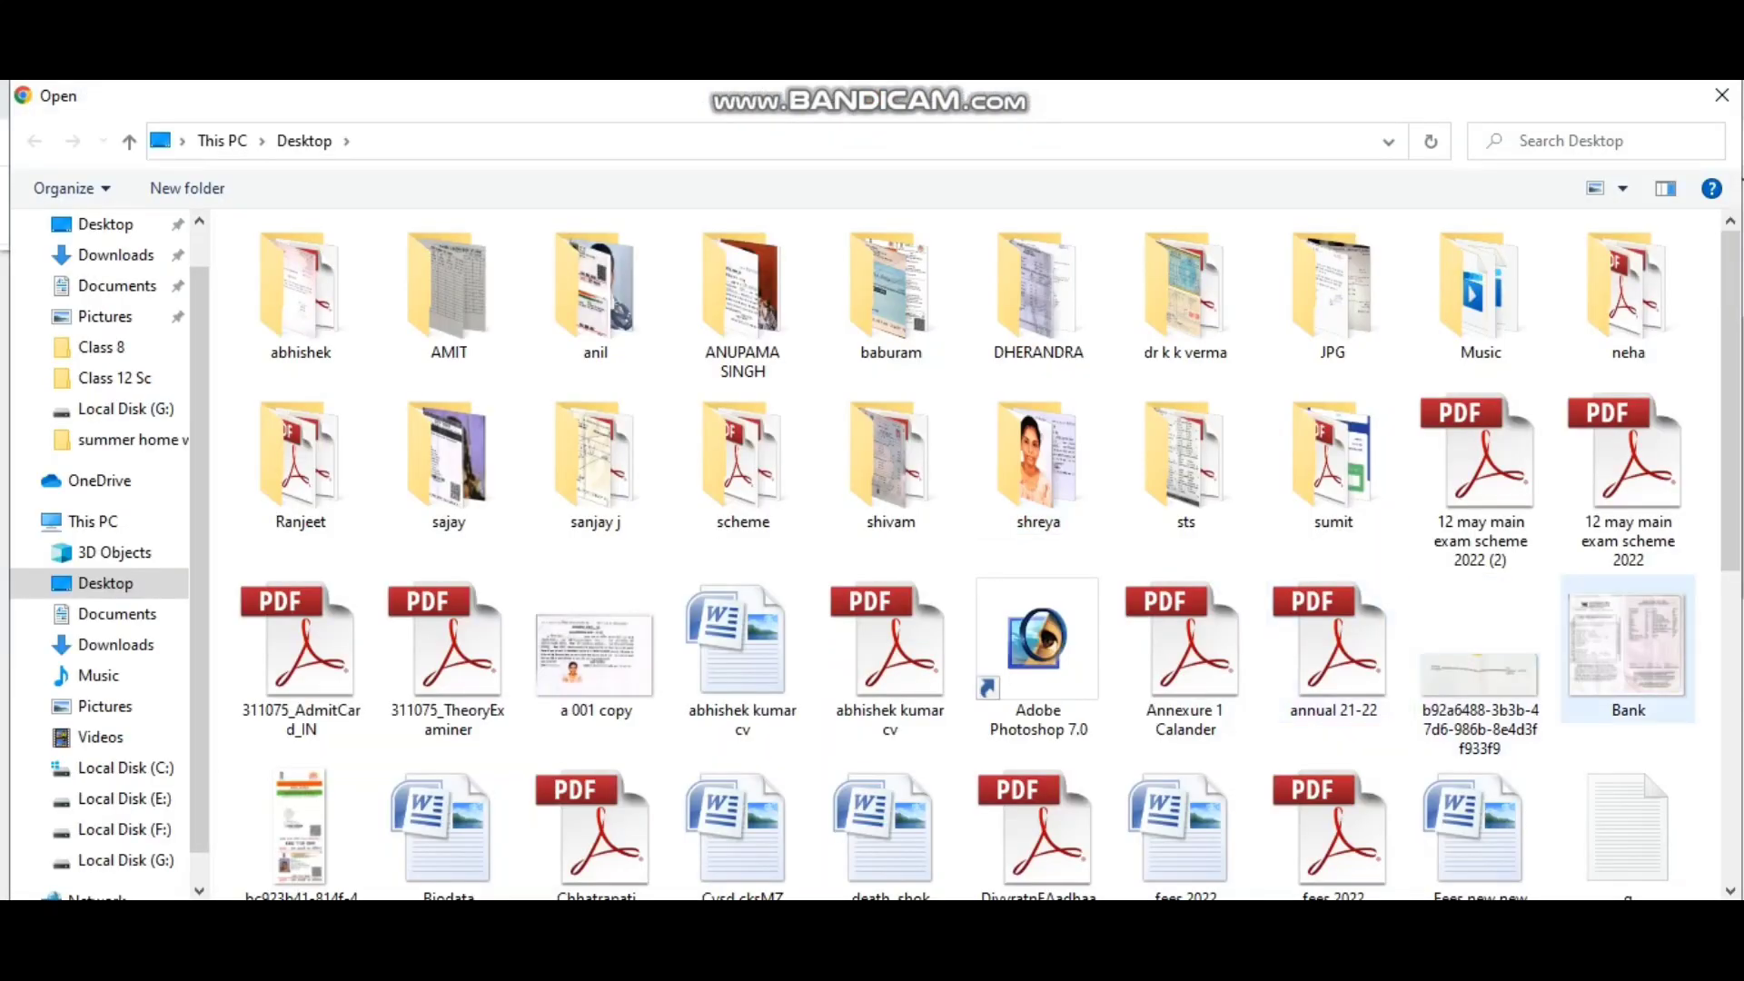
double_click(1627, 649)
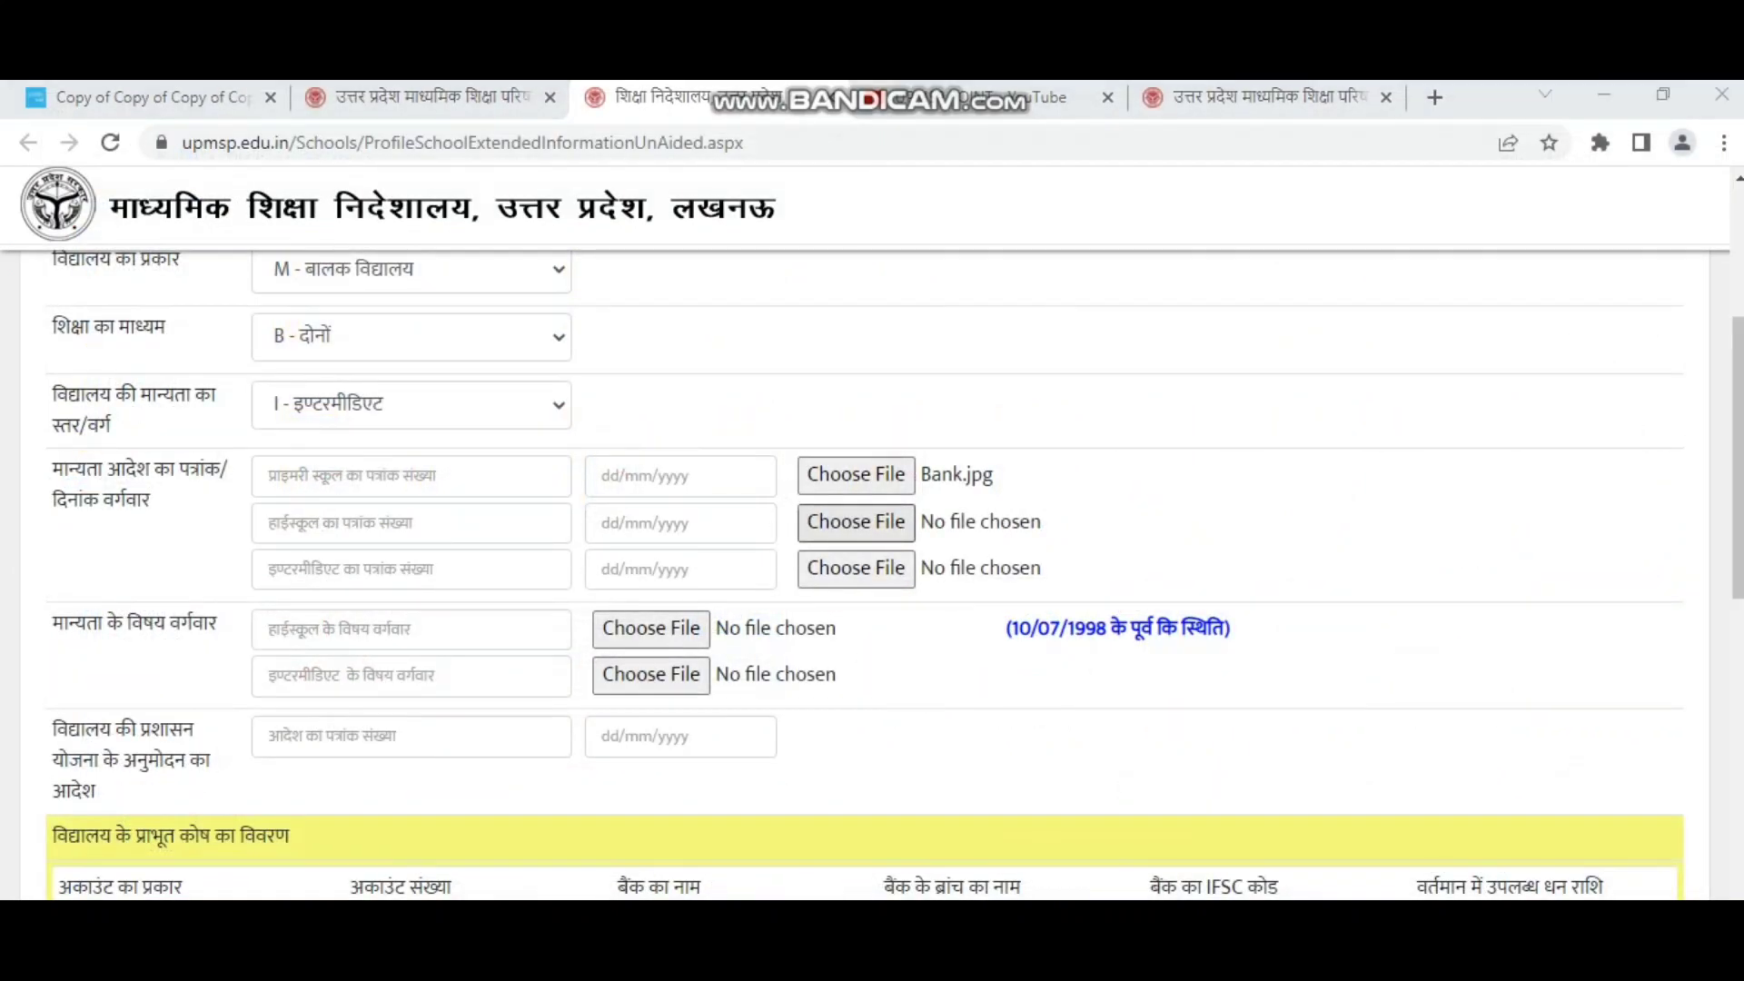
left_click(856, 521)
double_click(1627, 649)
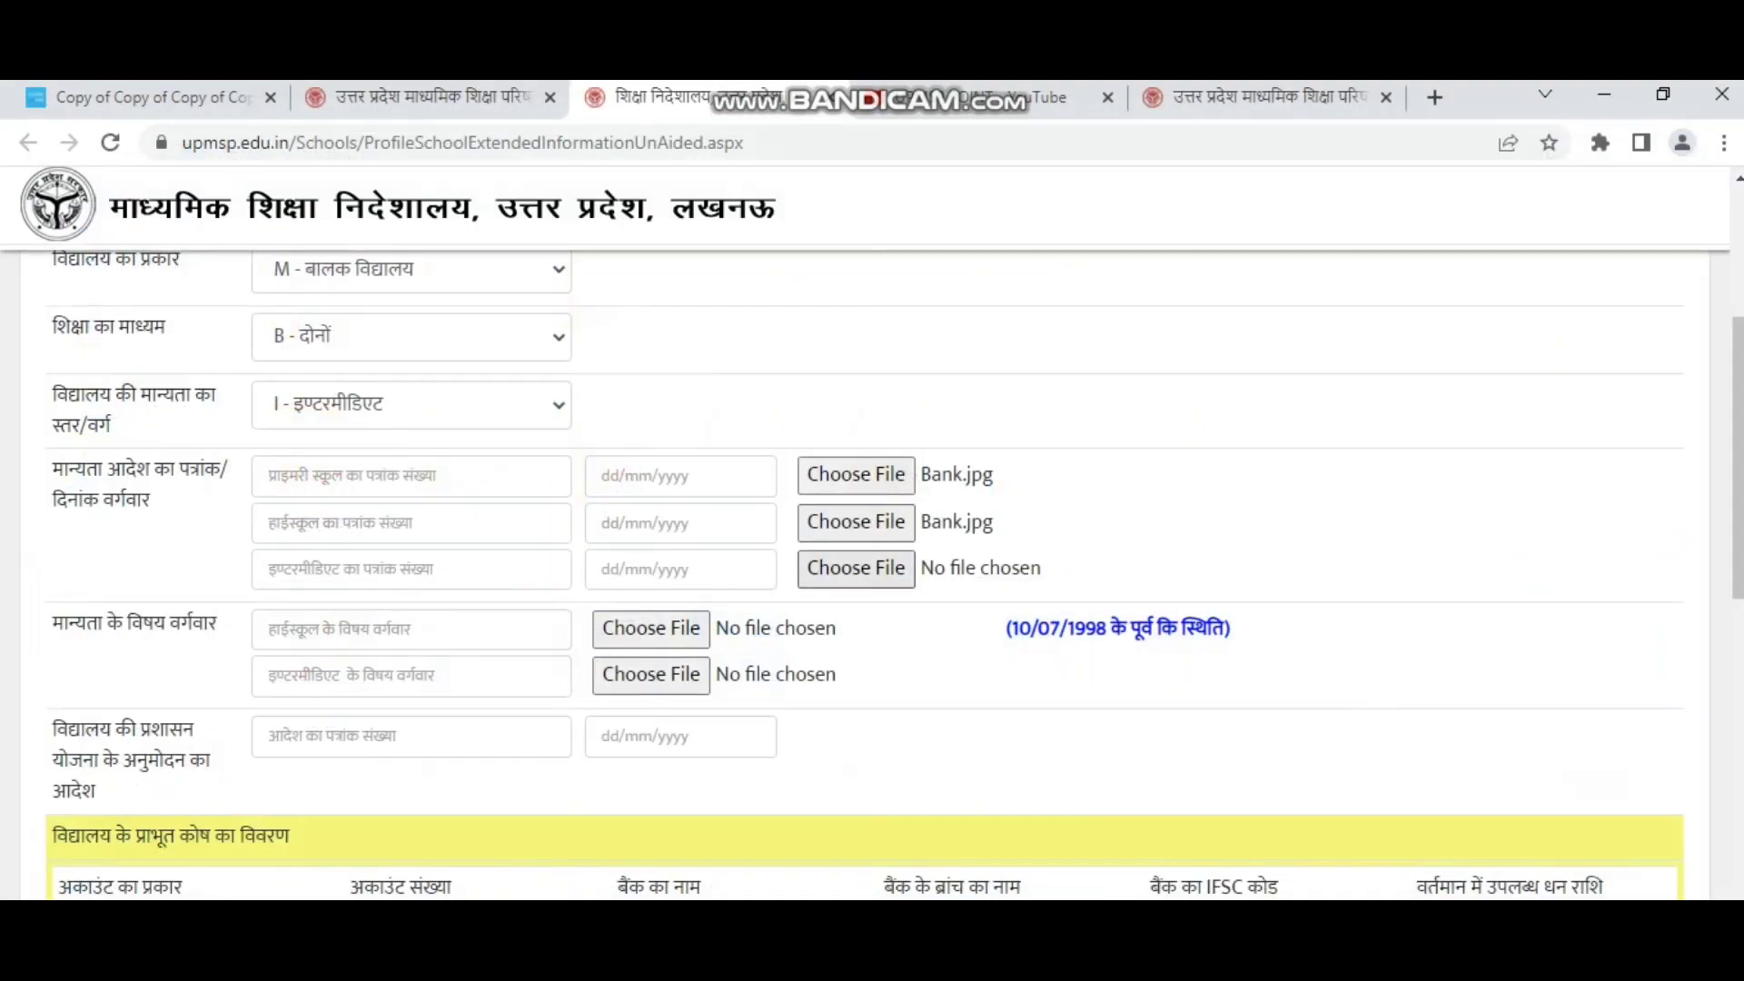
left_click(856, 568)
double_click(1627, 649)
Attach Bank.jpg to the high school subject-recognition row.
scroll(872, 572, "down", 2)
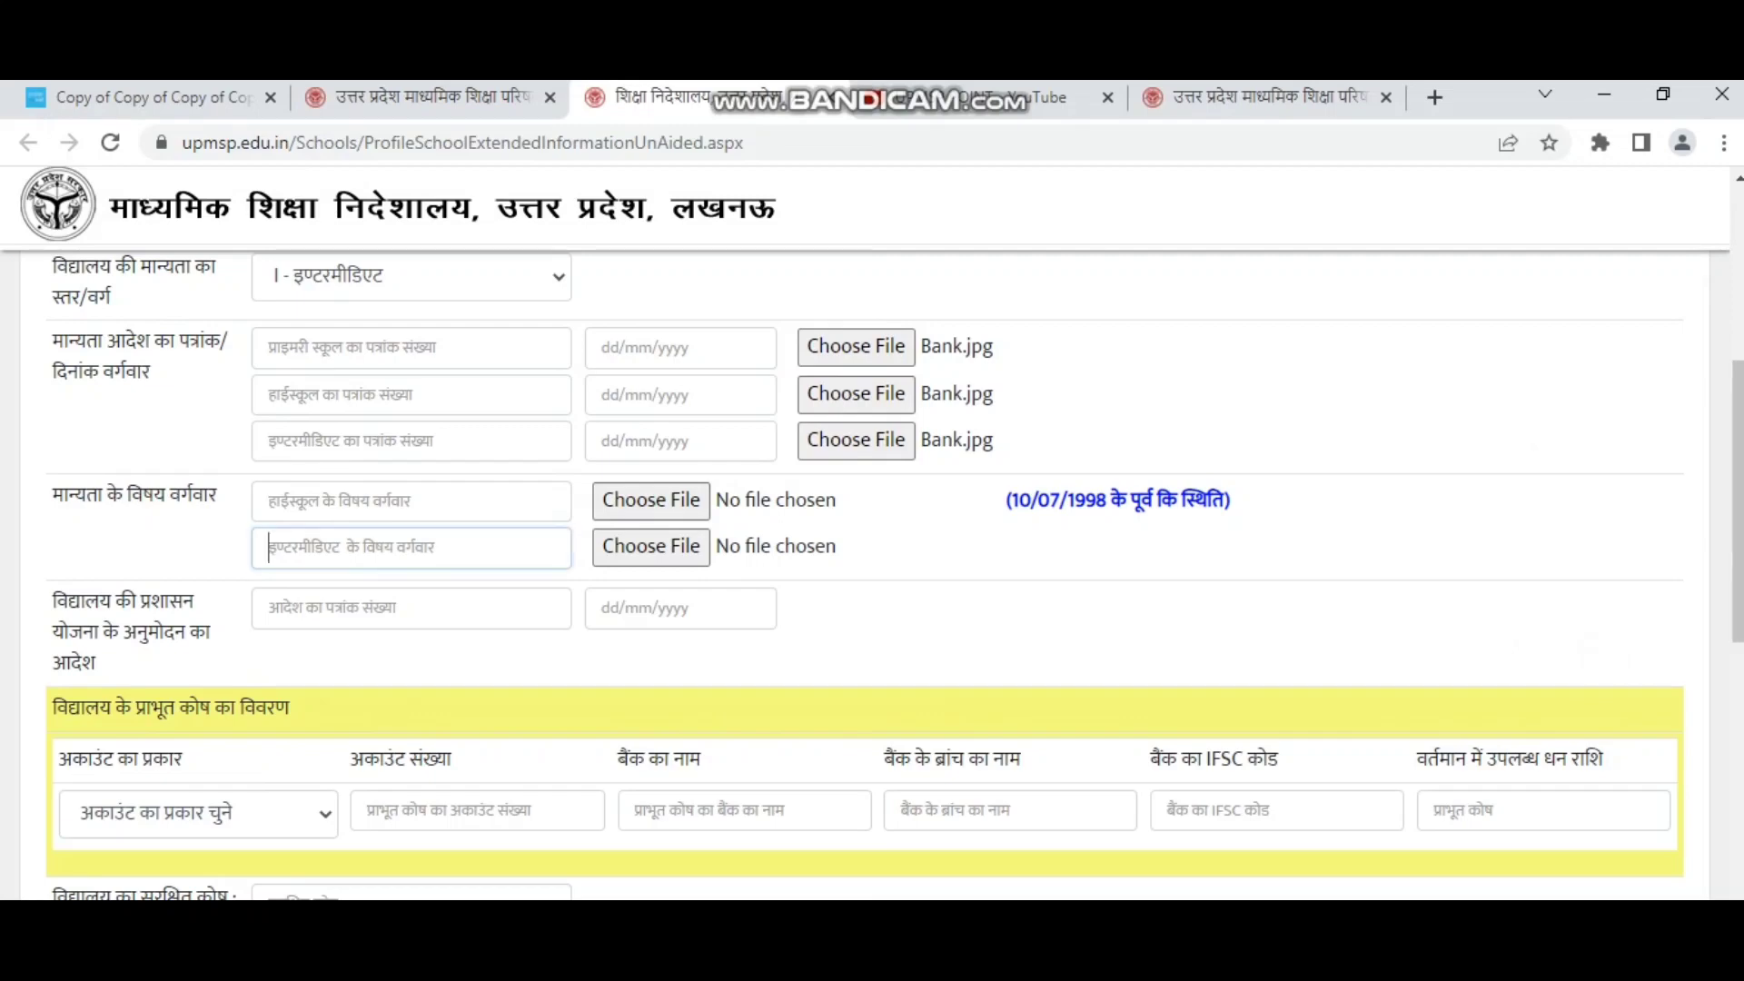
left_click(651, 499)
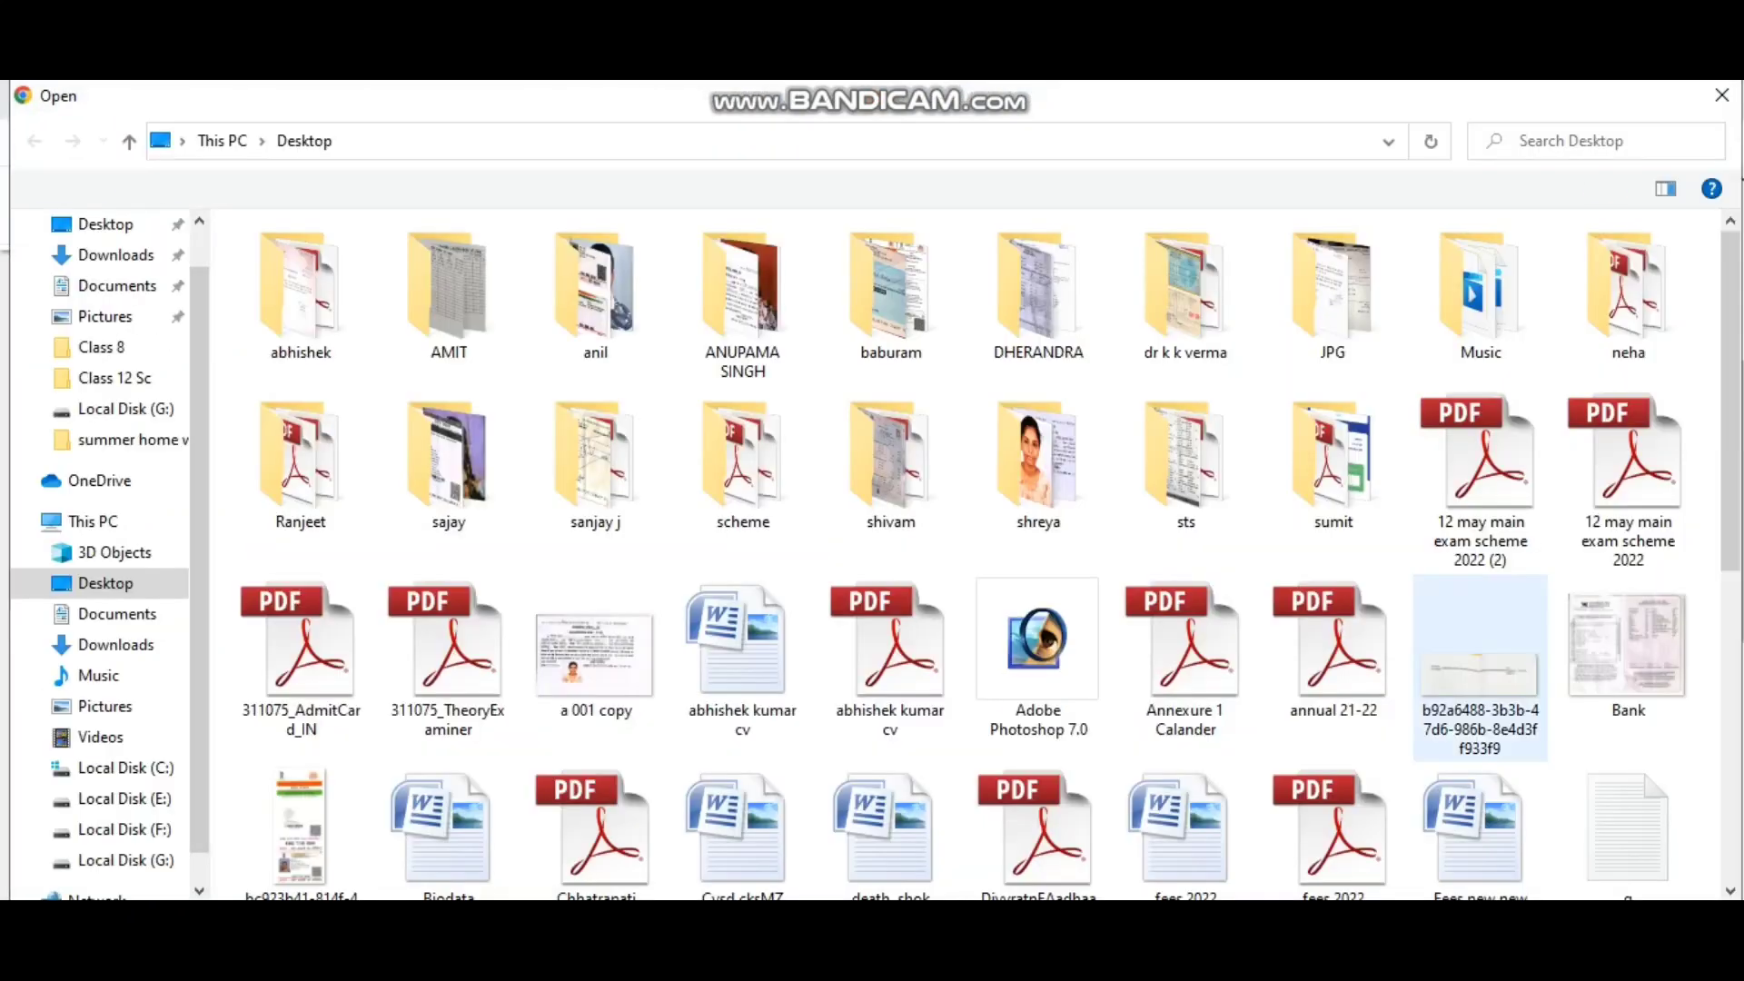
double_click(1627, 677)
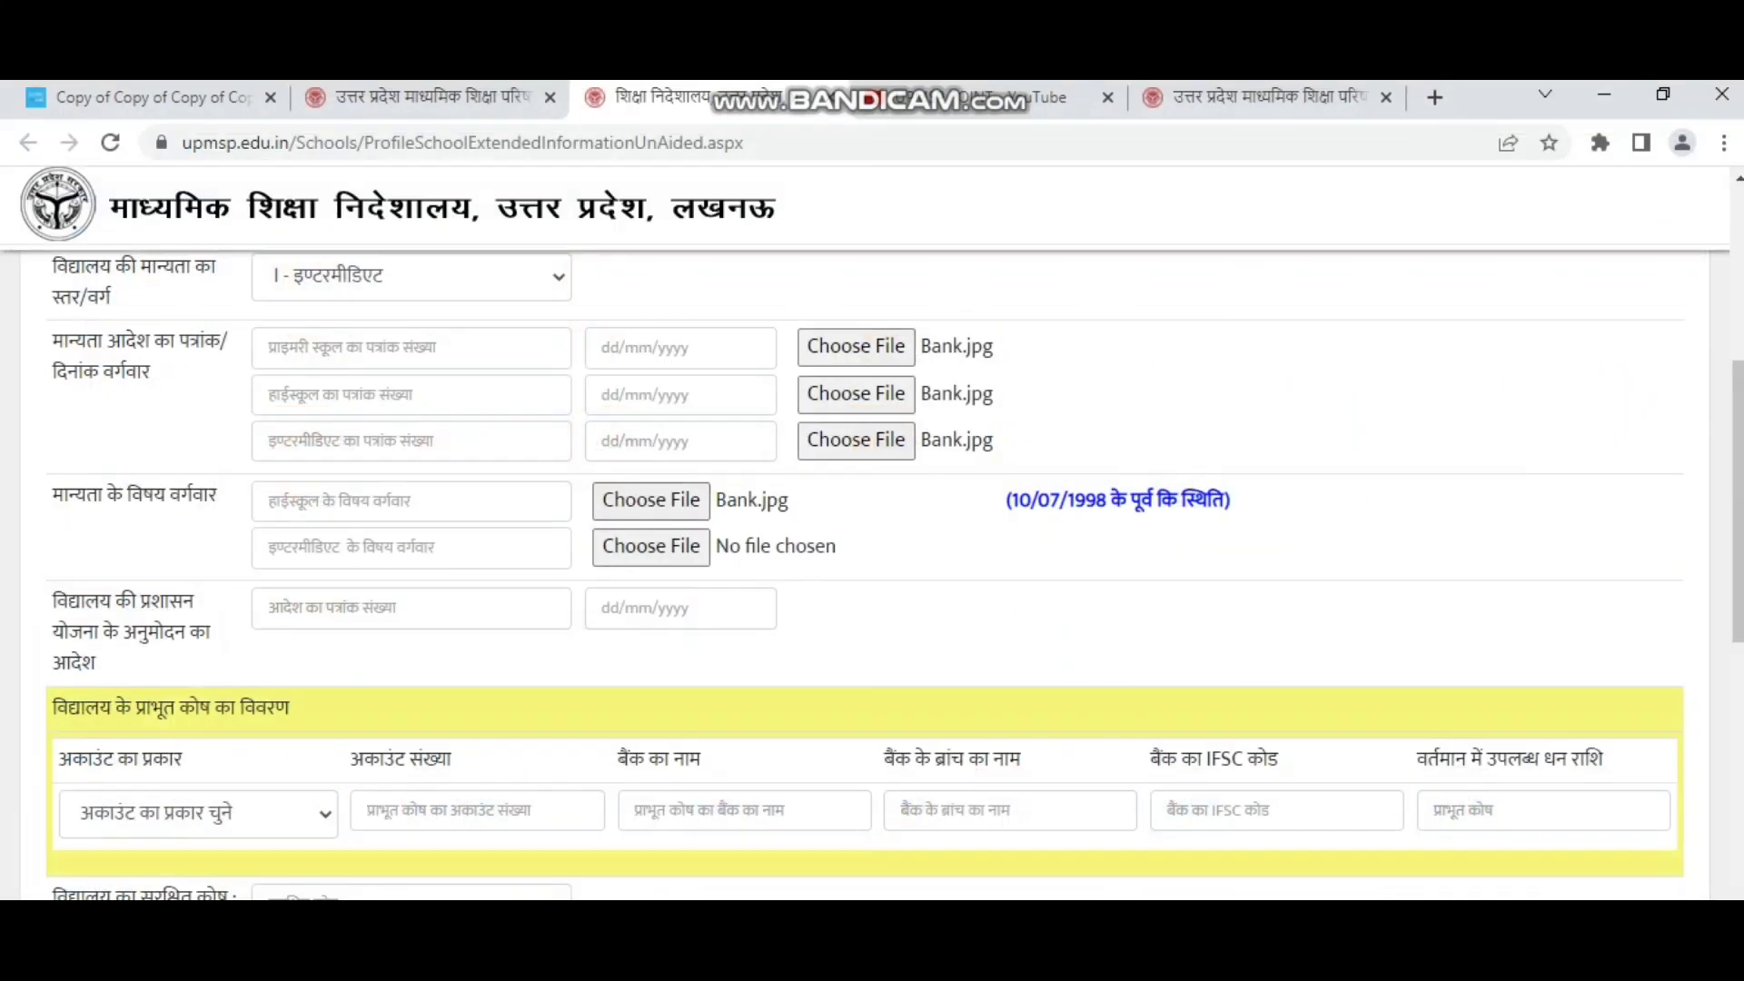
left_click(651, 547)
Leave the administration scheme order number and date blank, and point out the endowment fund section.
scroll(871, 572, "down", 2)
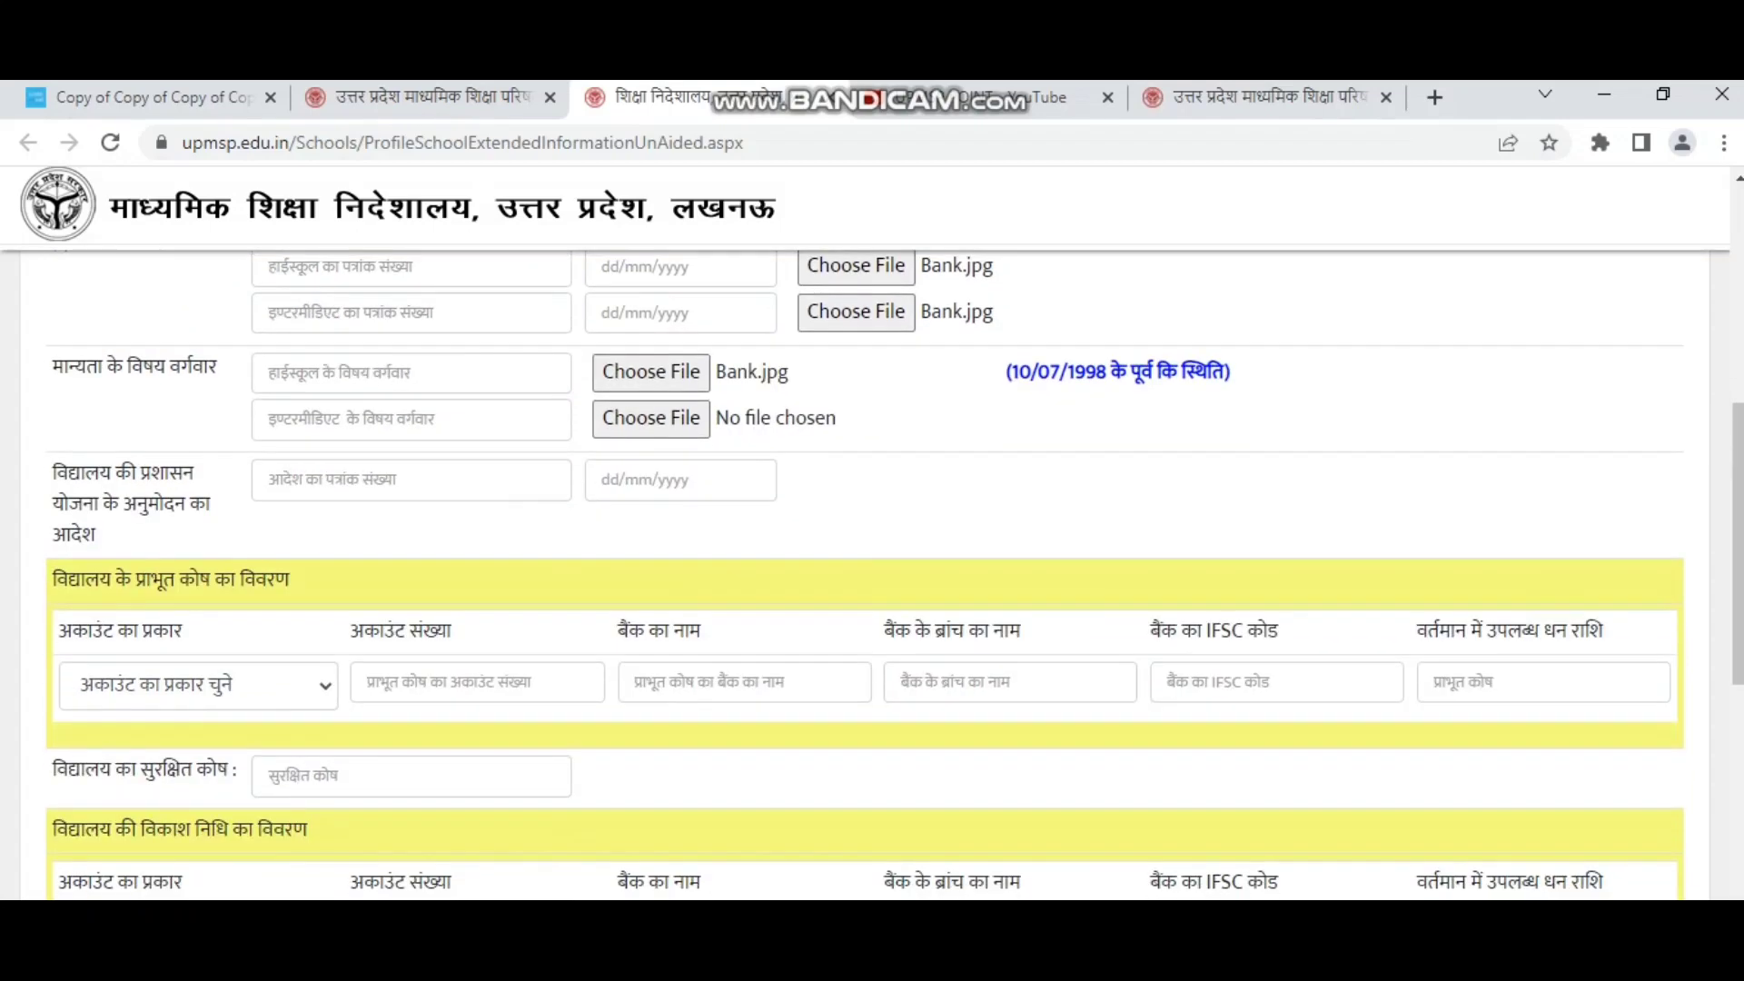
left_click(411, 480)
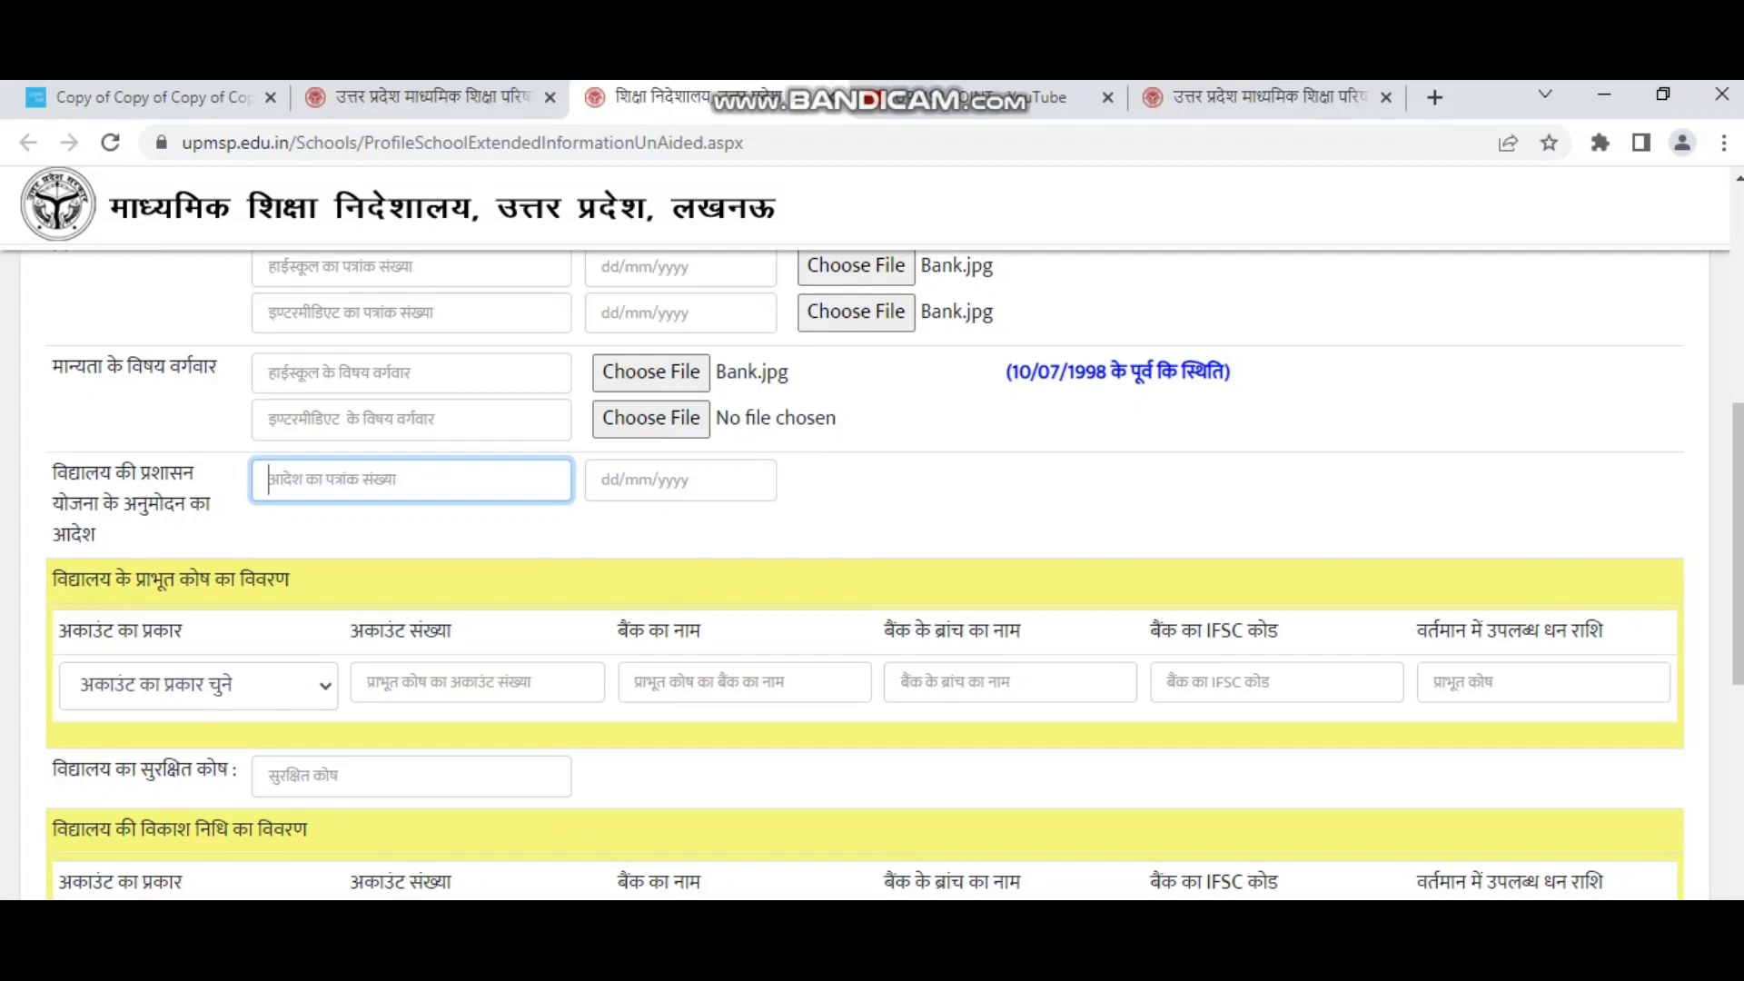
left_click(681, 480)
scroll(872, 572, "down", 2)
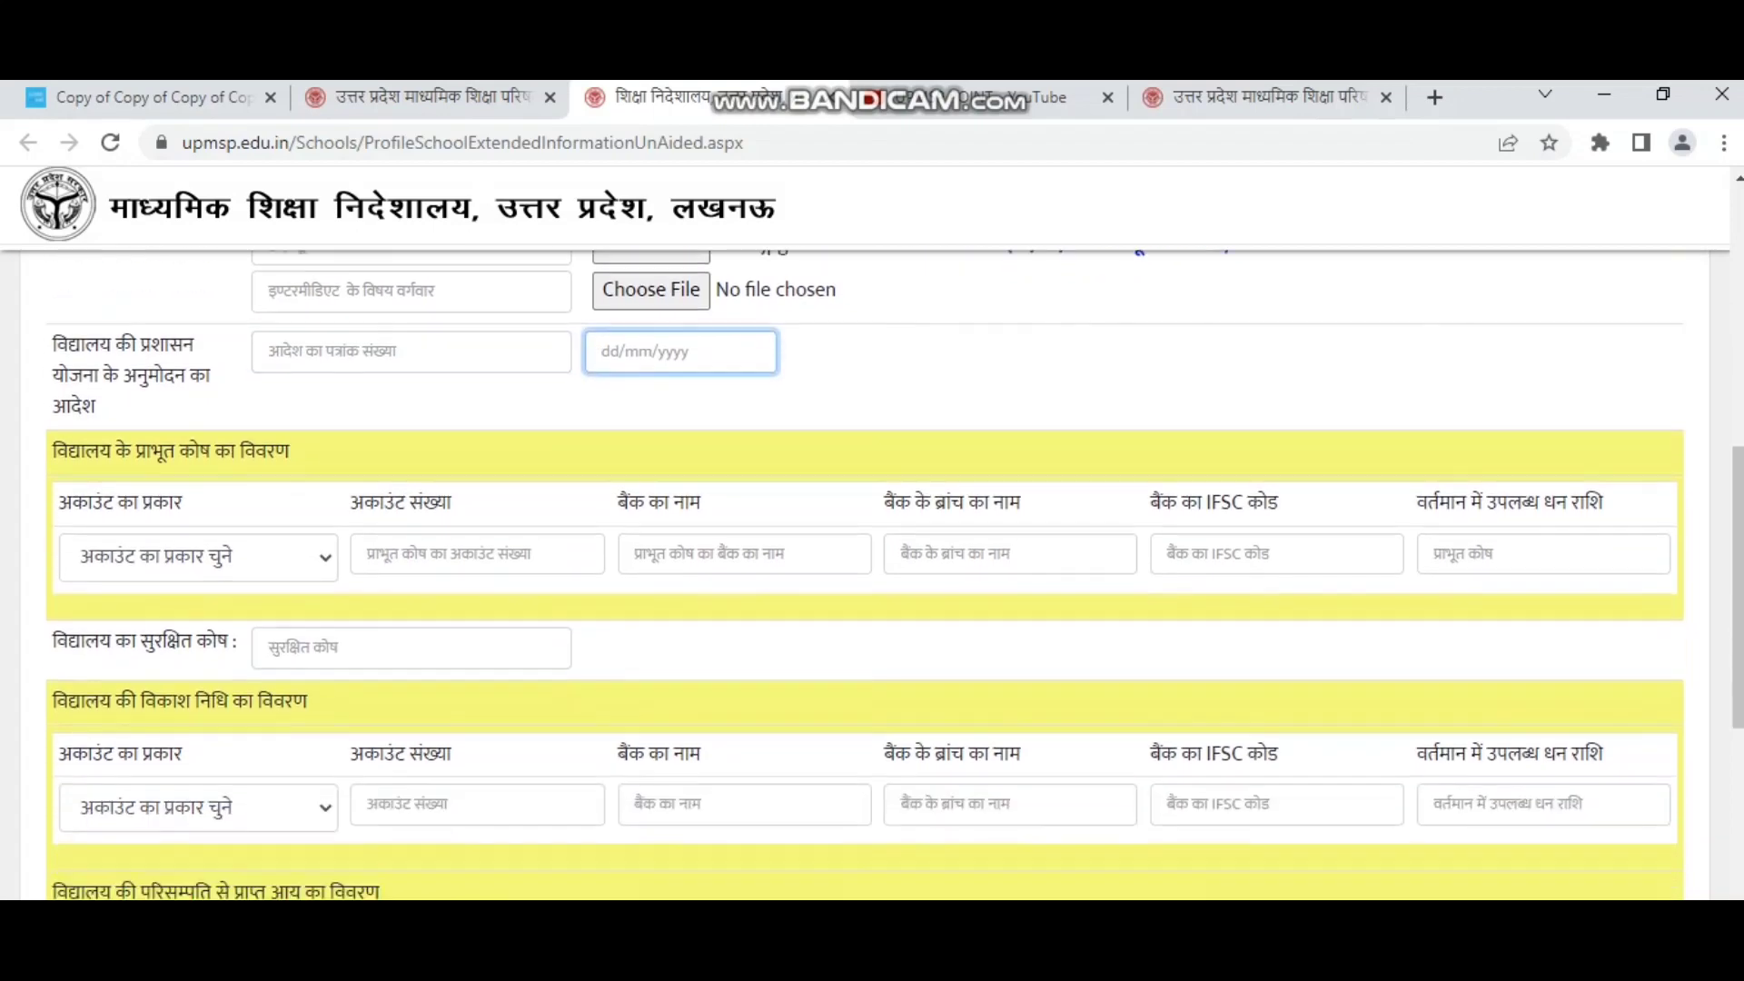
scroll(871, 572, "up", 1)
left_click_drag(52, 451, 292, 451)
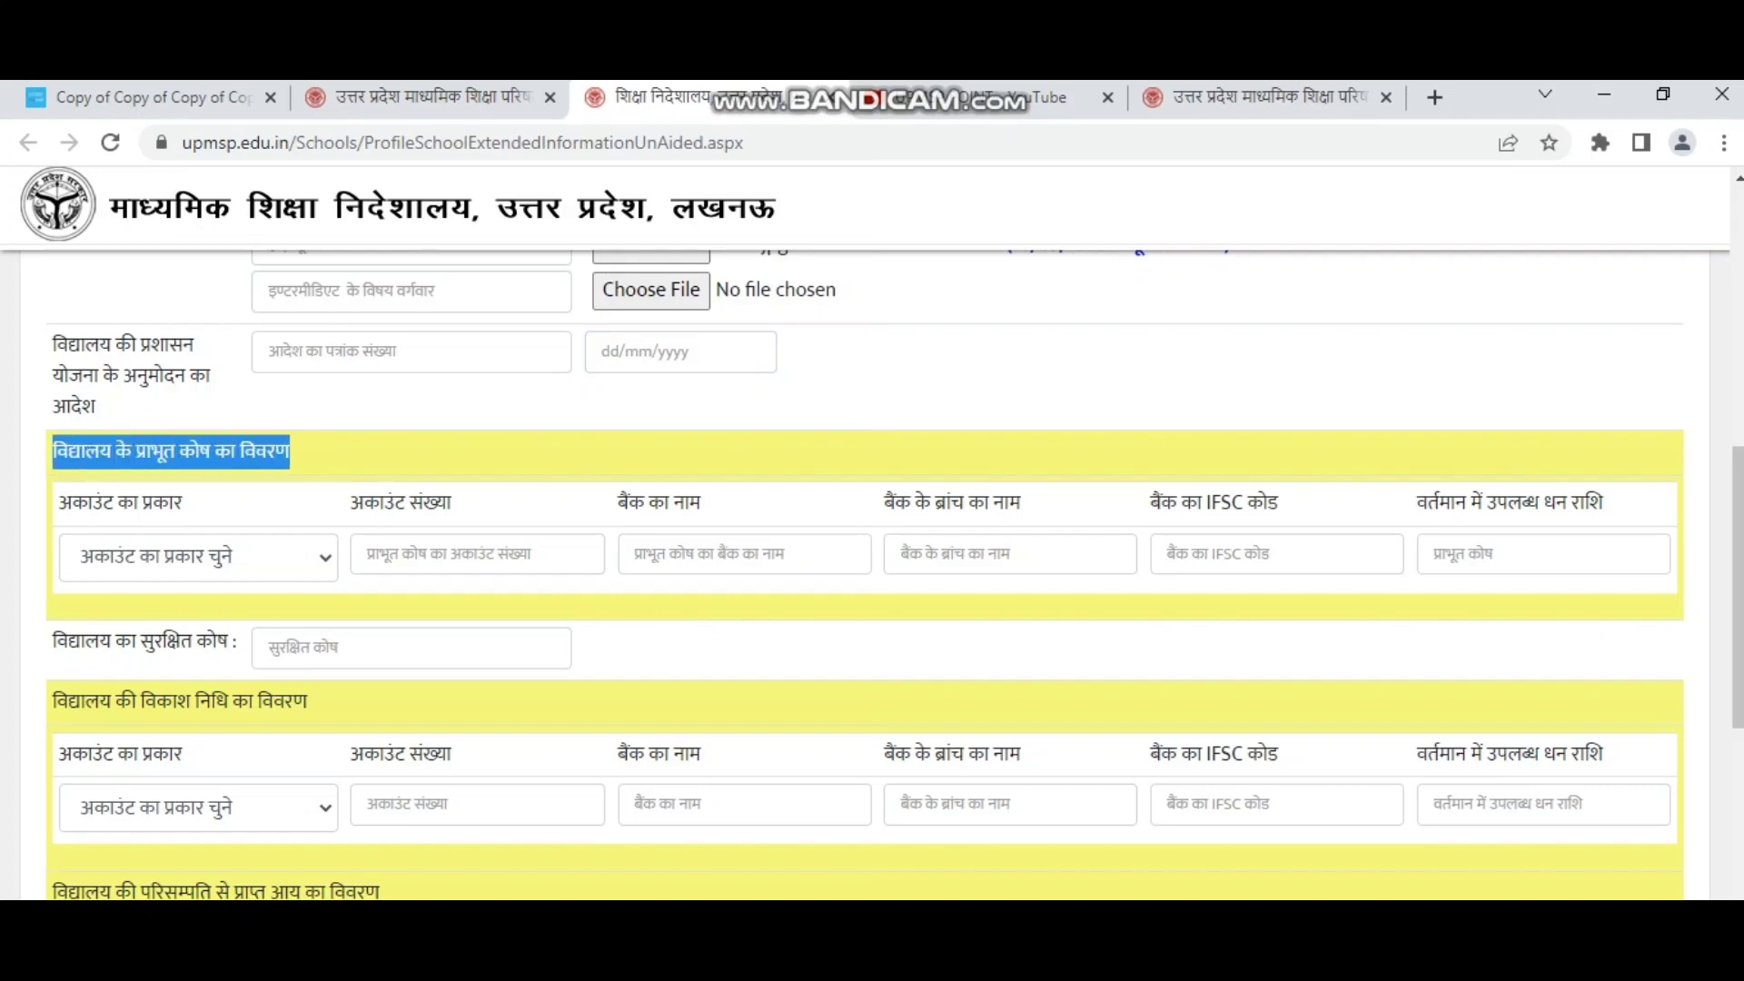
left_click(345, 452)
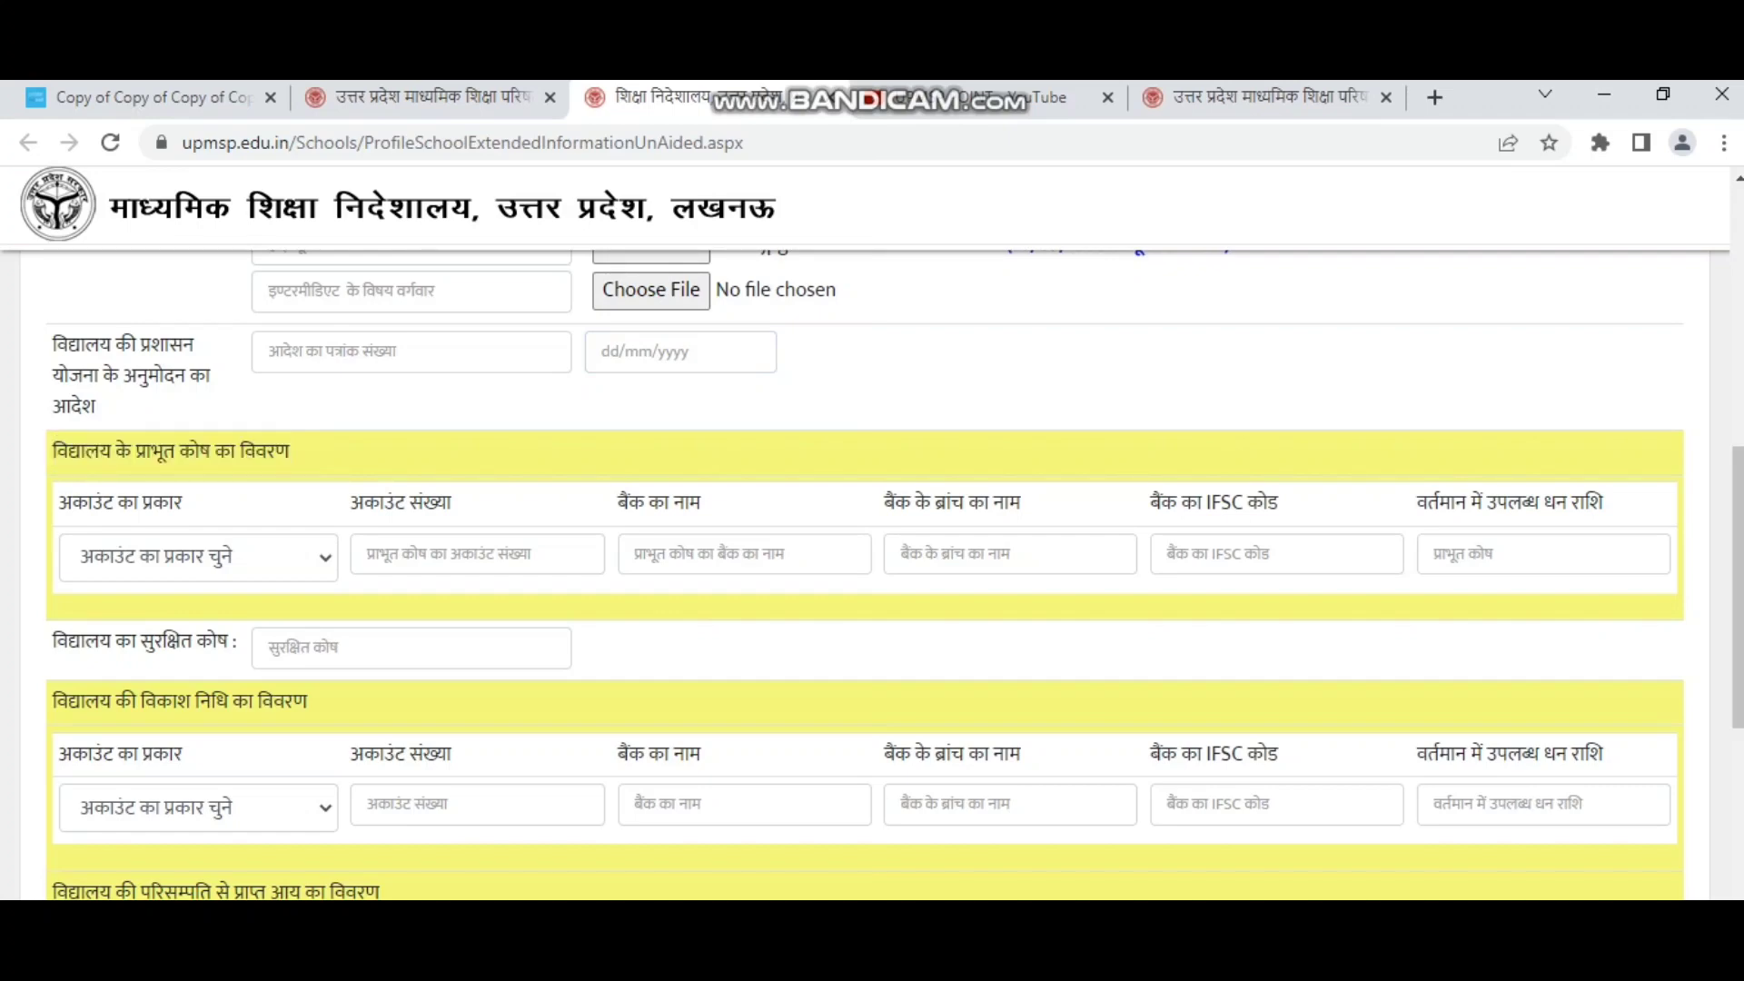
Set the endowment fund to Current Account, with its account number and bank punja.
left_click(198, 557)
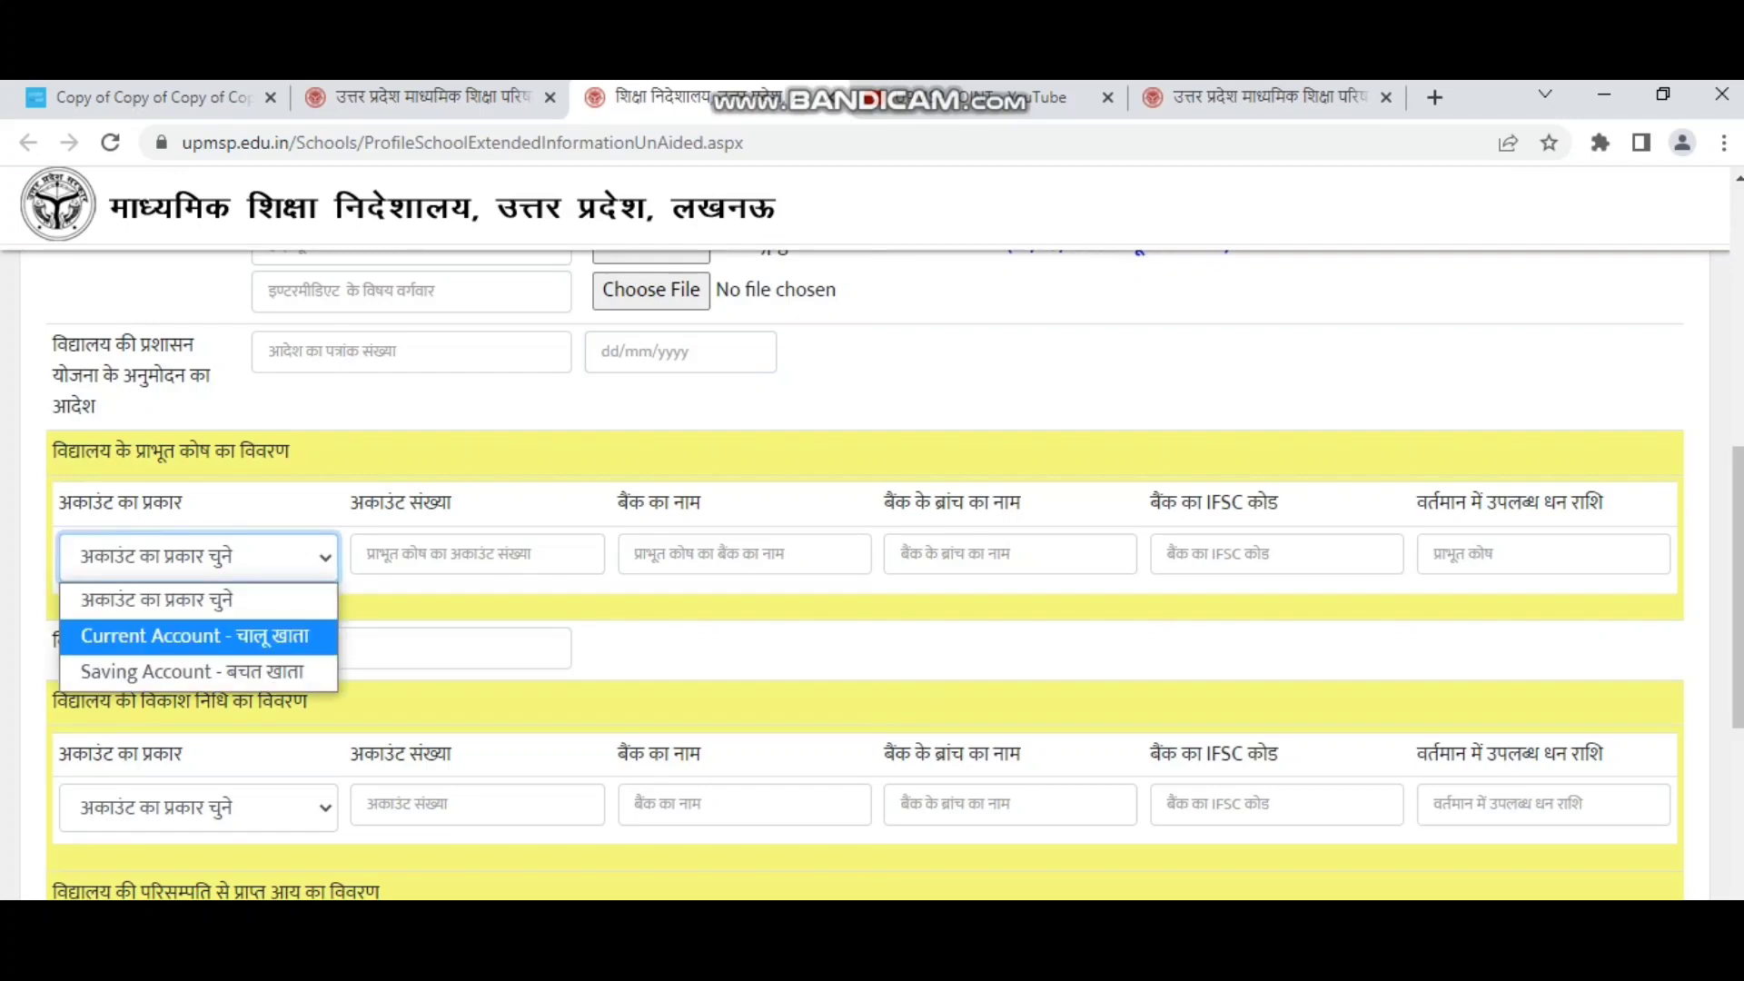
left_click(198, 637)
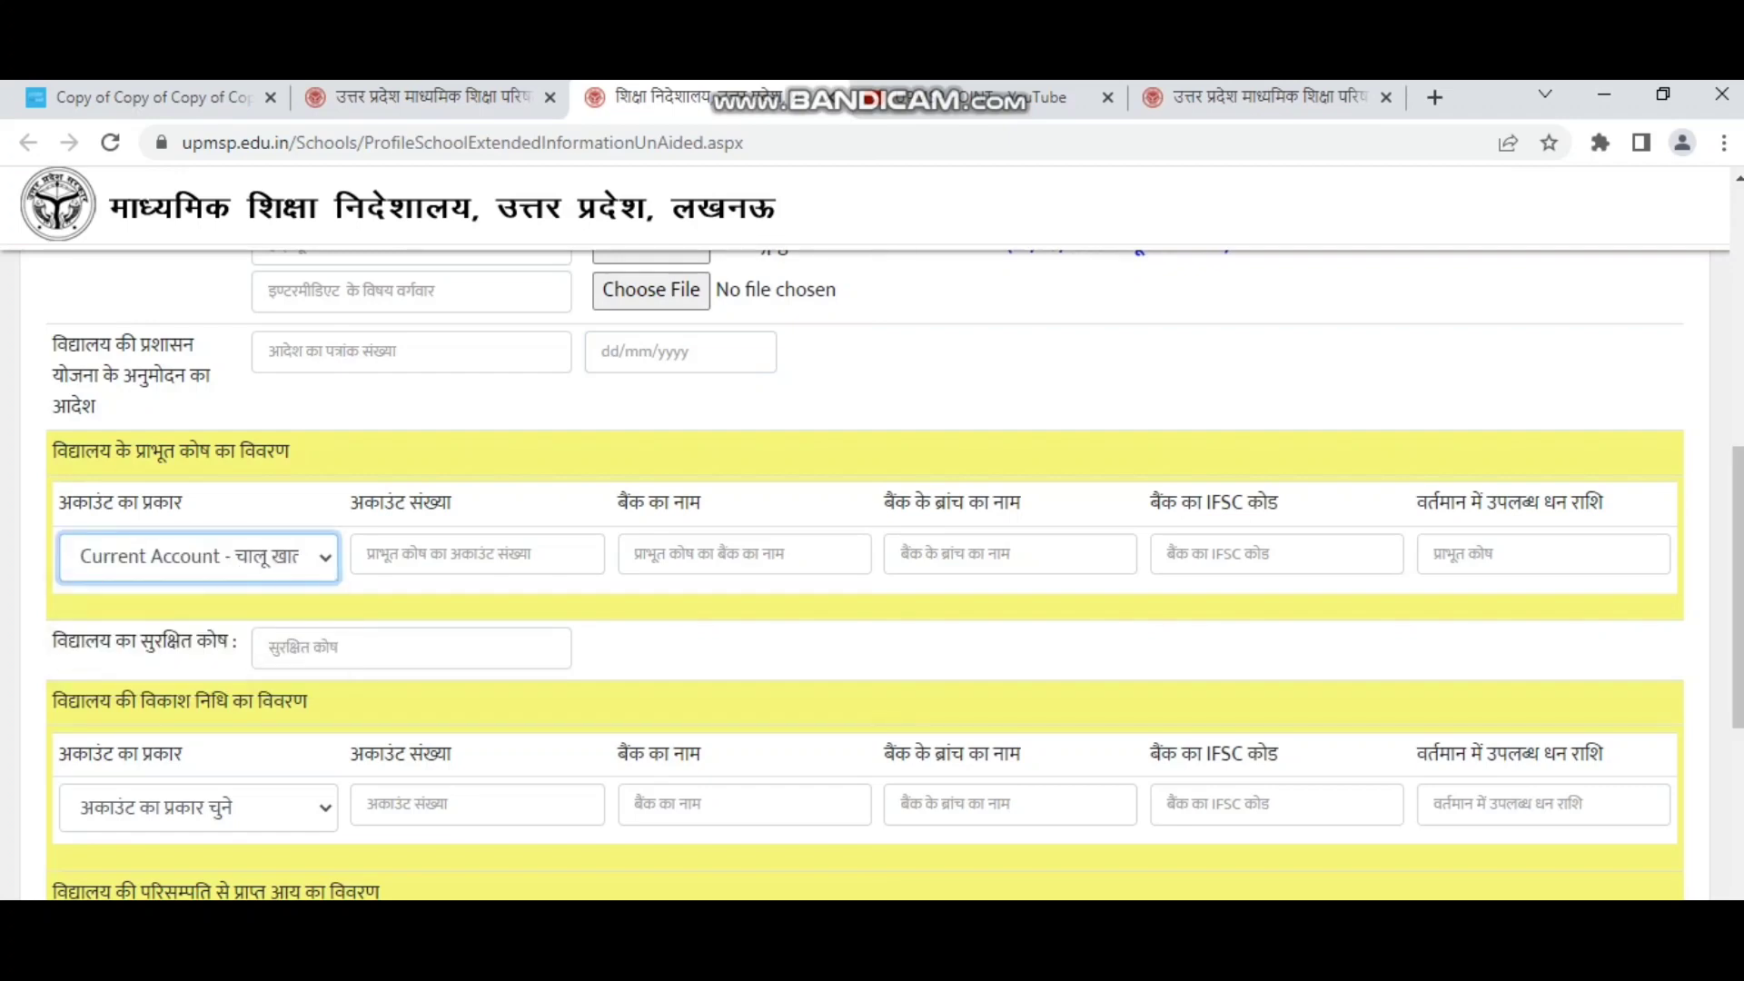
left_click(463, 554)
type("10")
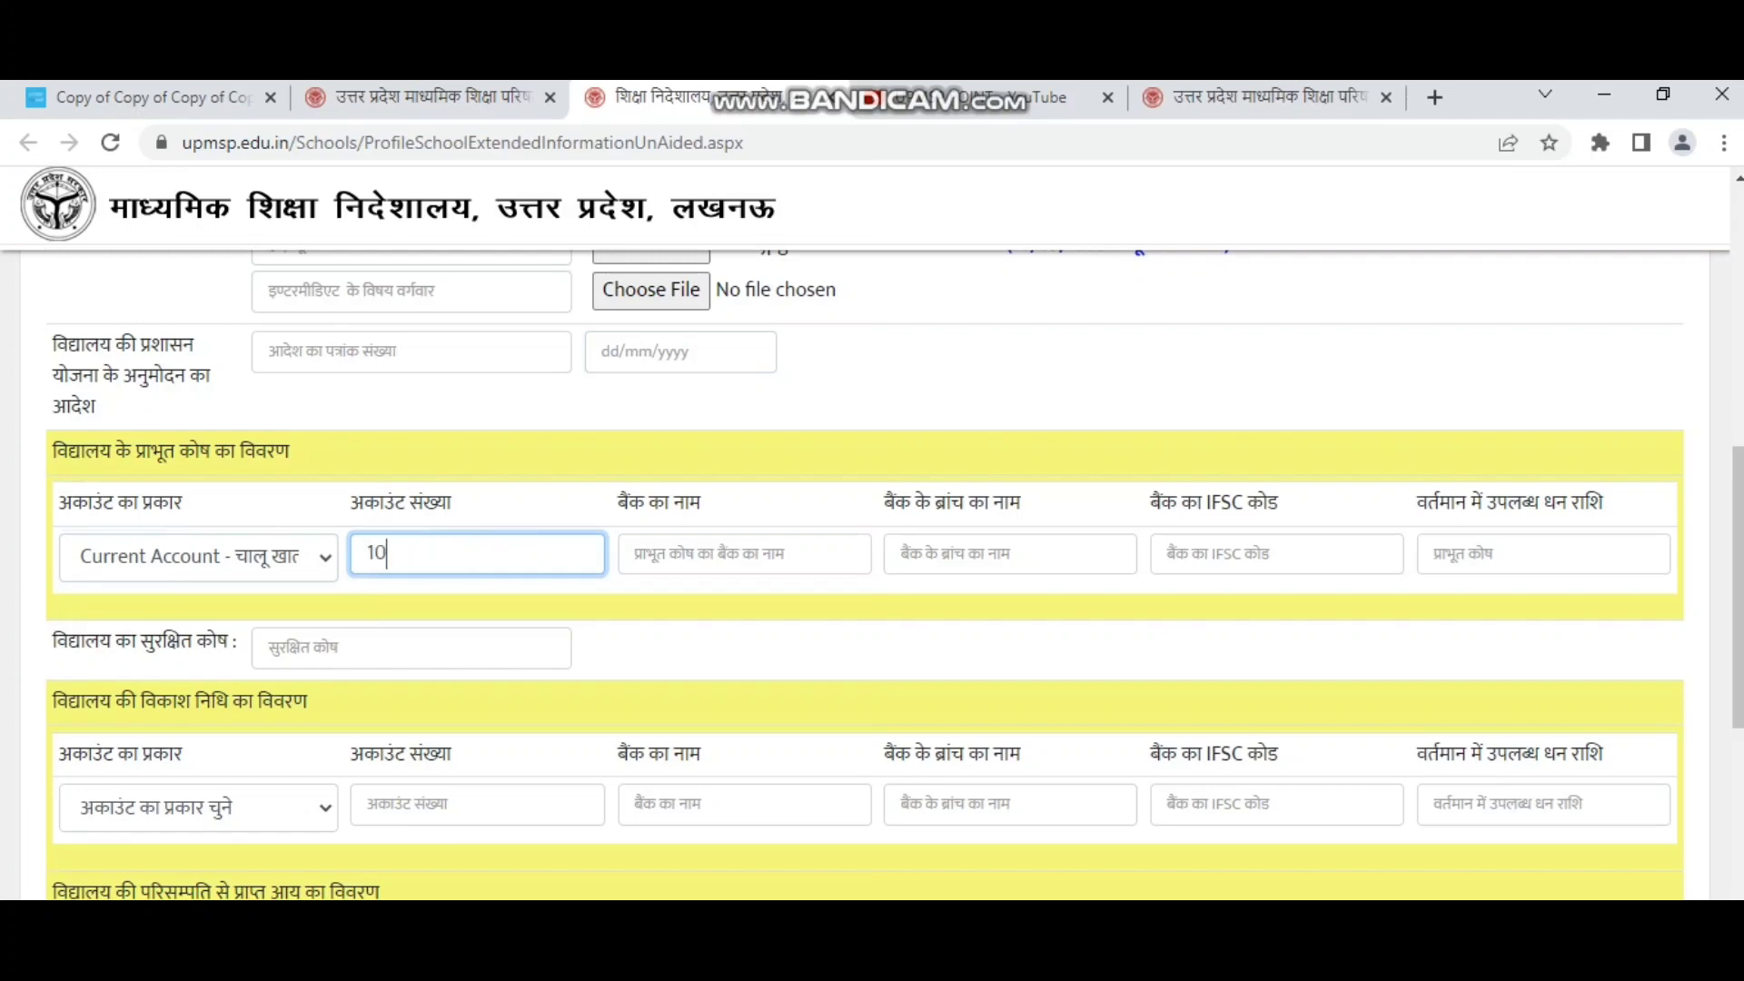
type("12")
key("Tab")
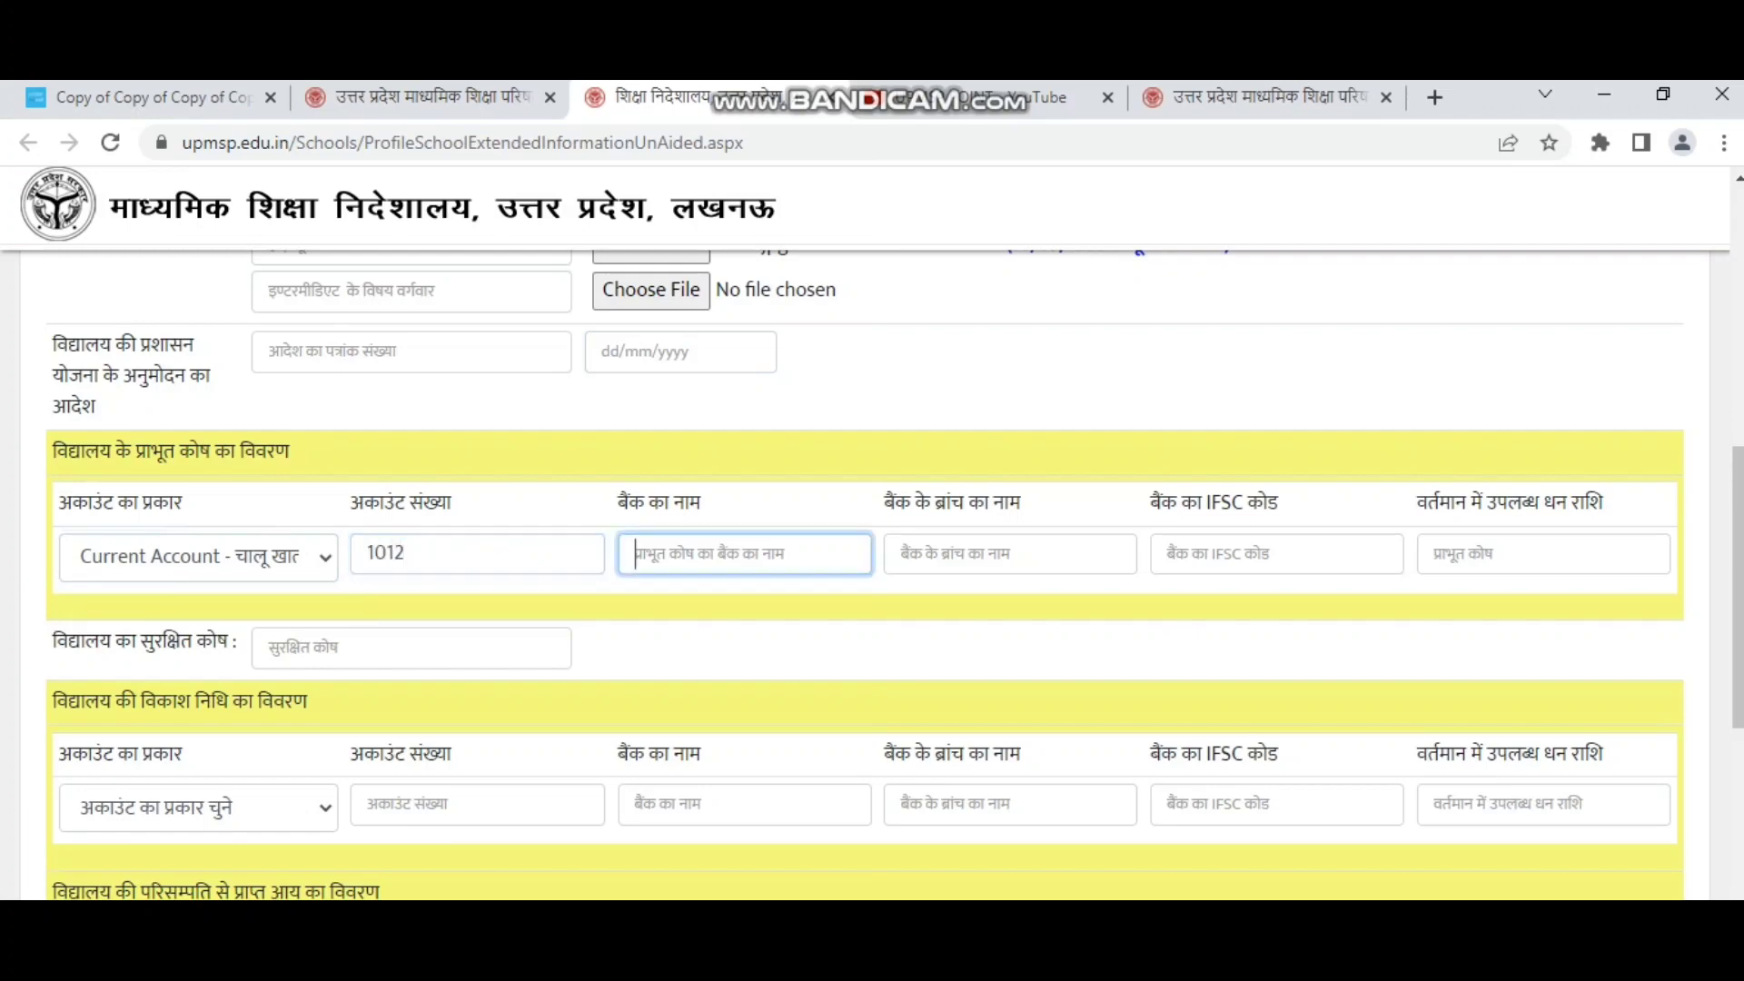
type("punja")
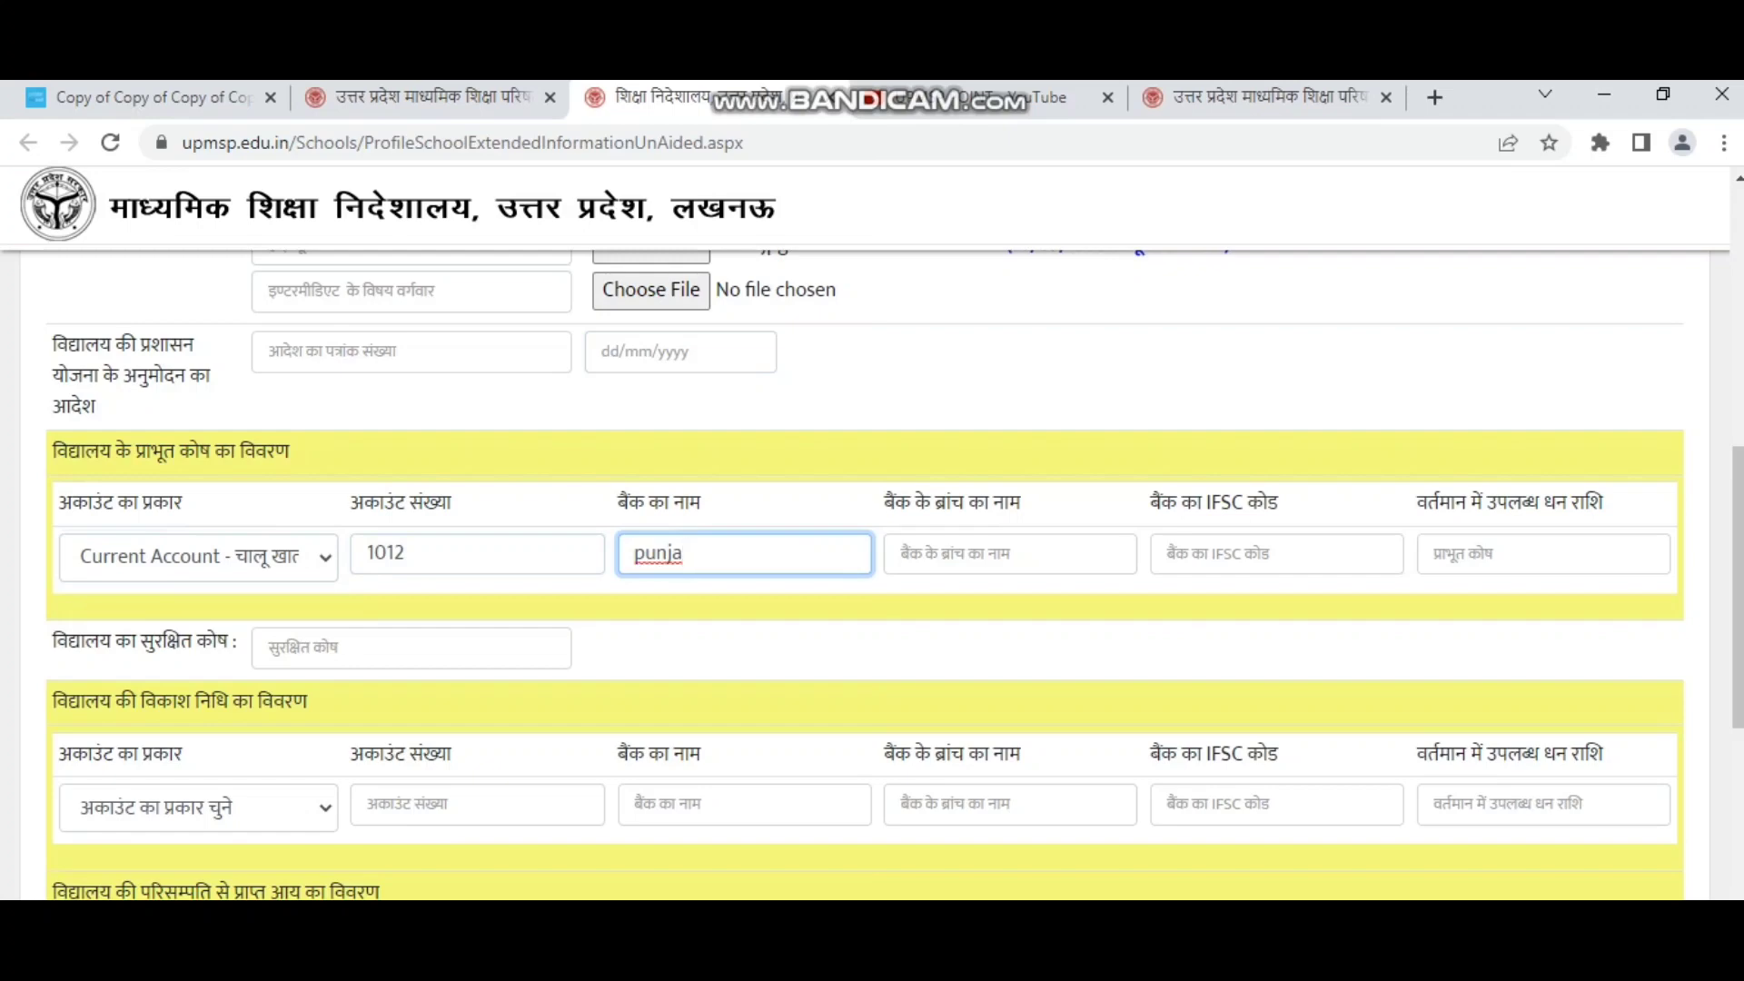
Enter branch kheri, IFSC punb and available balance 100000 for the endowment fund.
key("Tab")
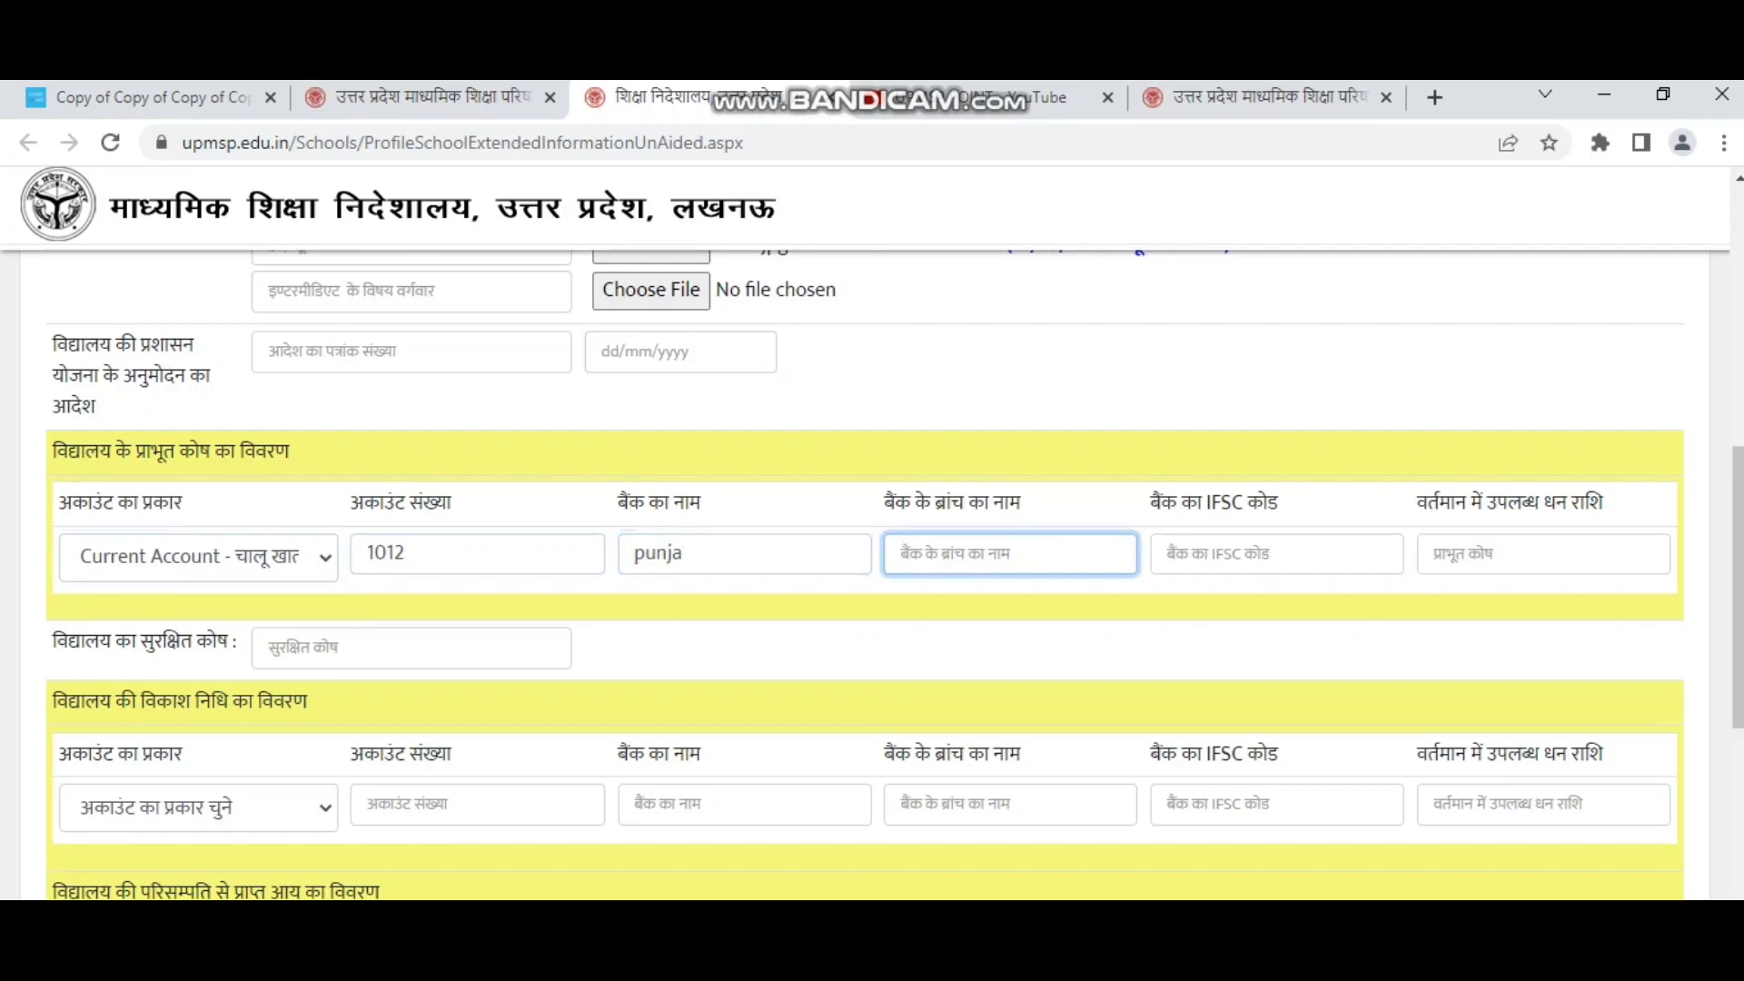
type("kheri")
key("Tab")
type("punb")
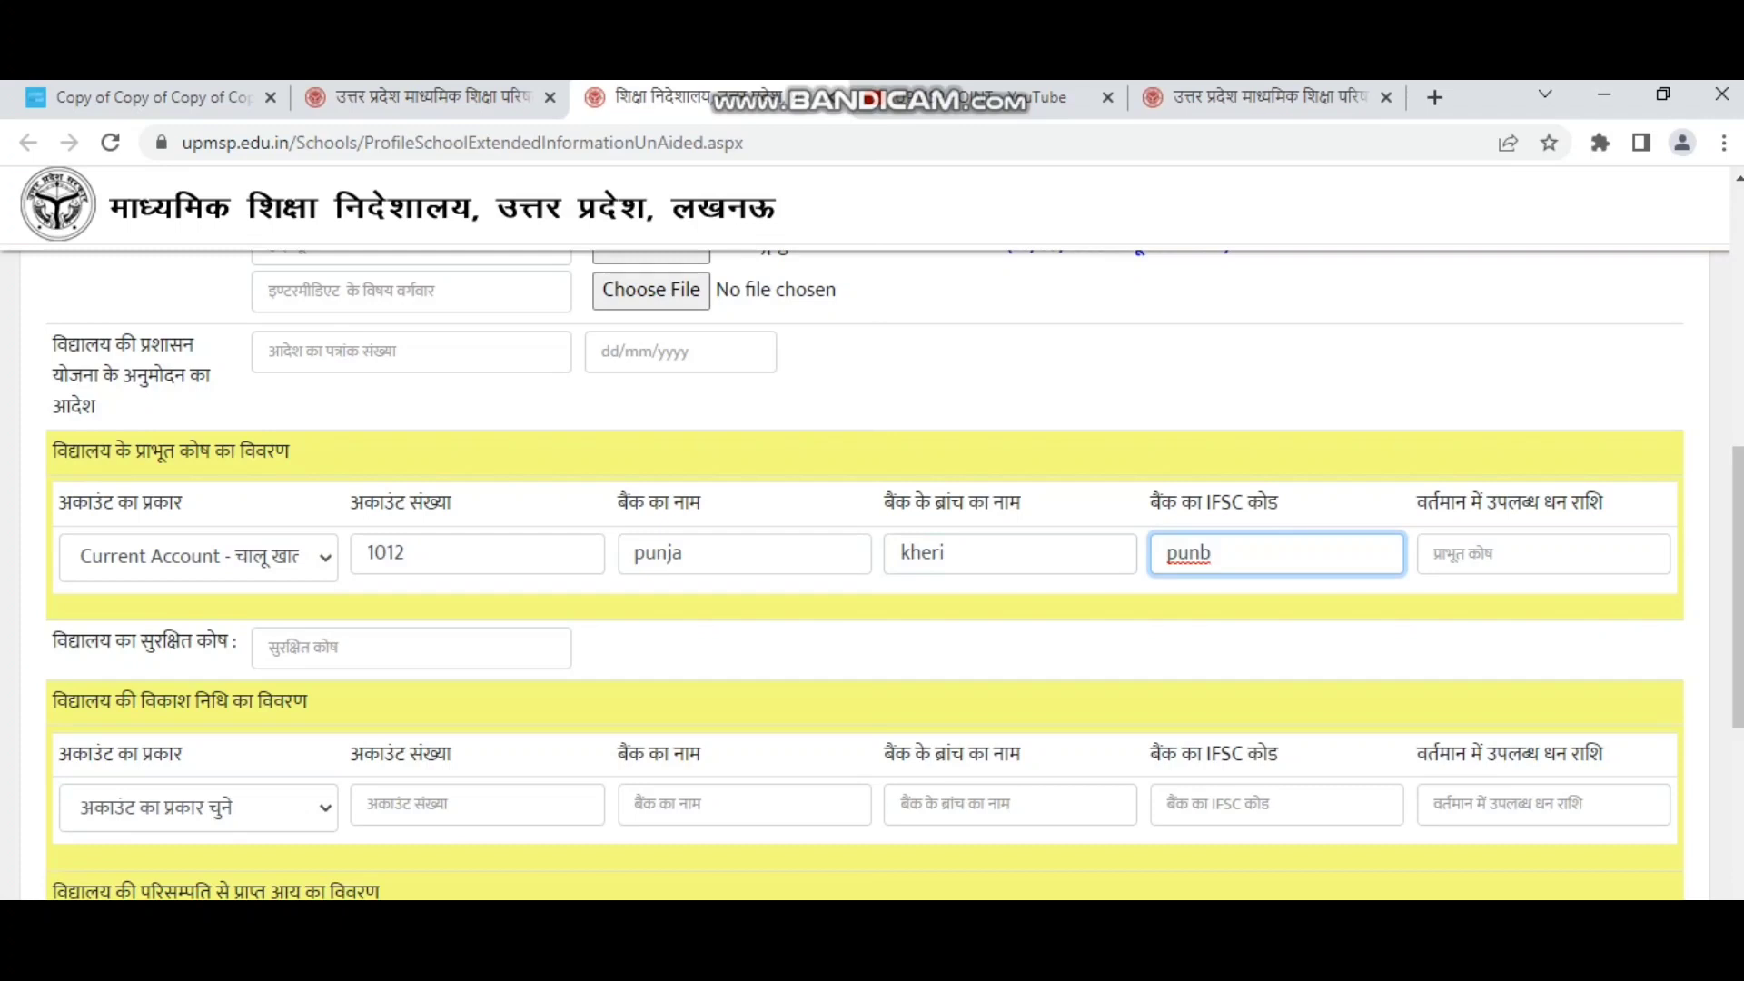
key("Tab")
type("100000")
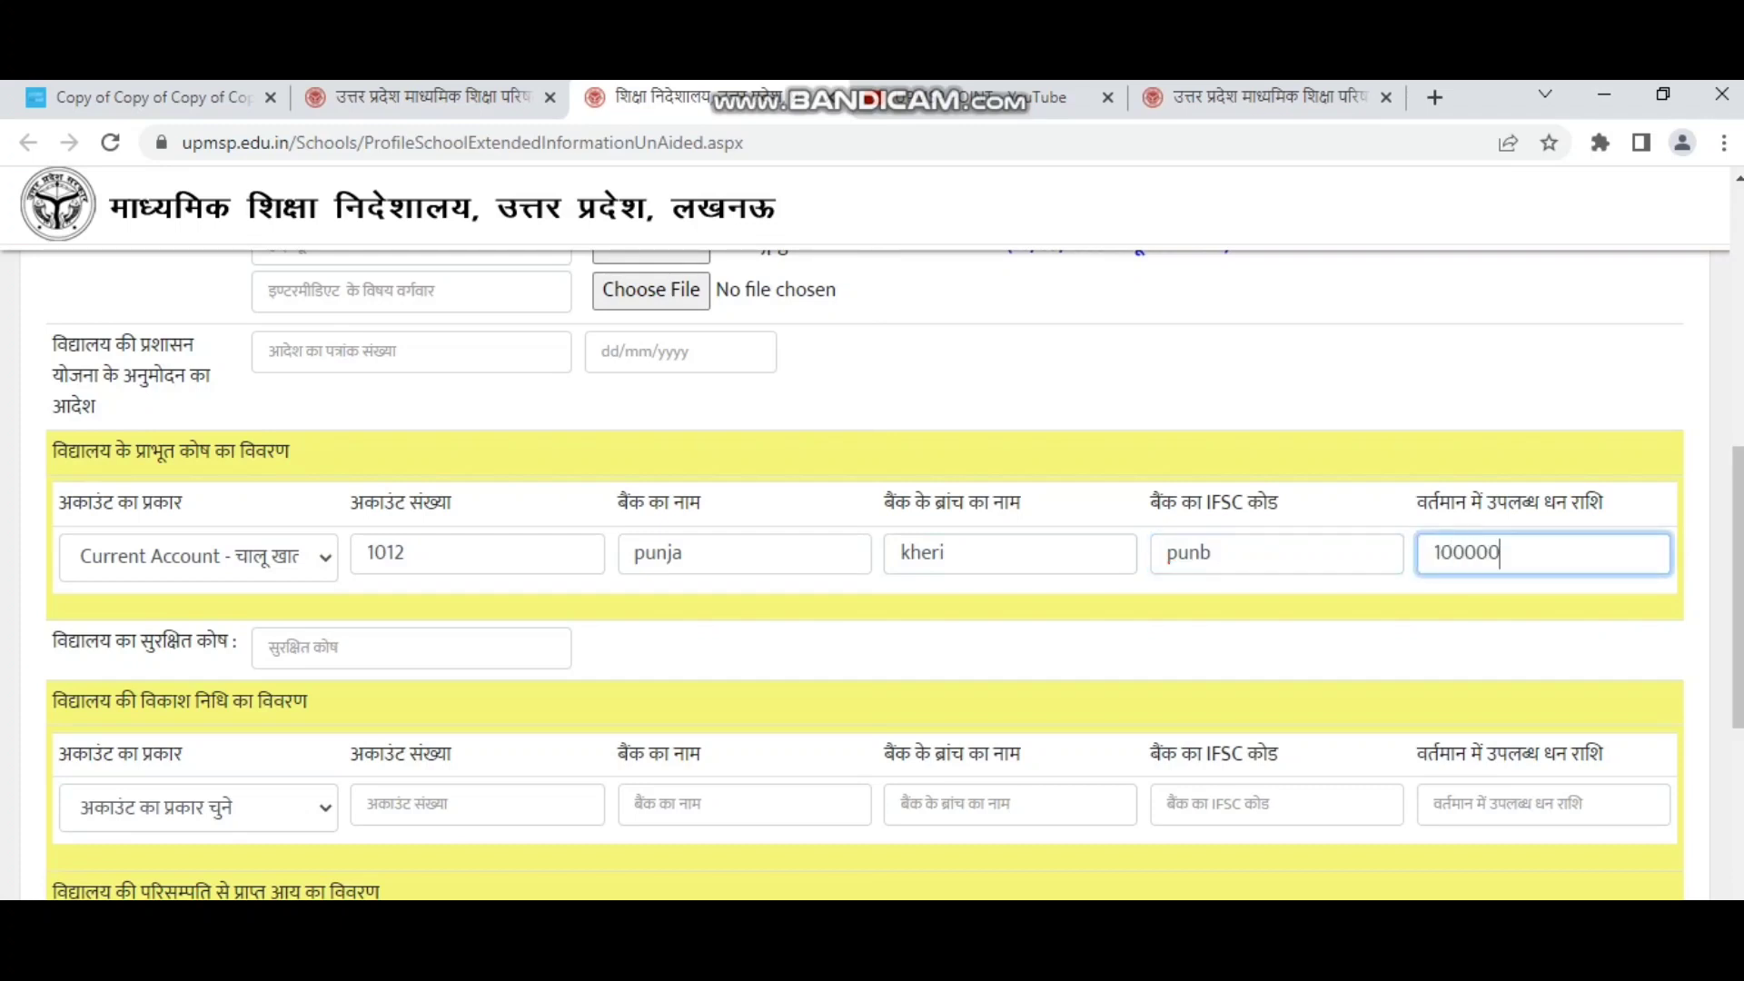
left_click(999, 649)
Point out the reserve fund label and its amount.
scroll(999, 648, "down", 1)
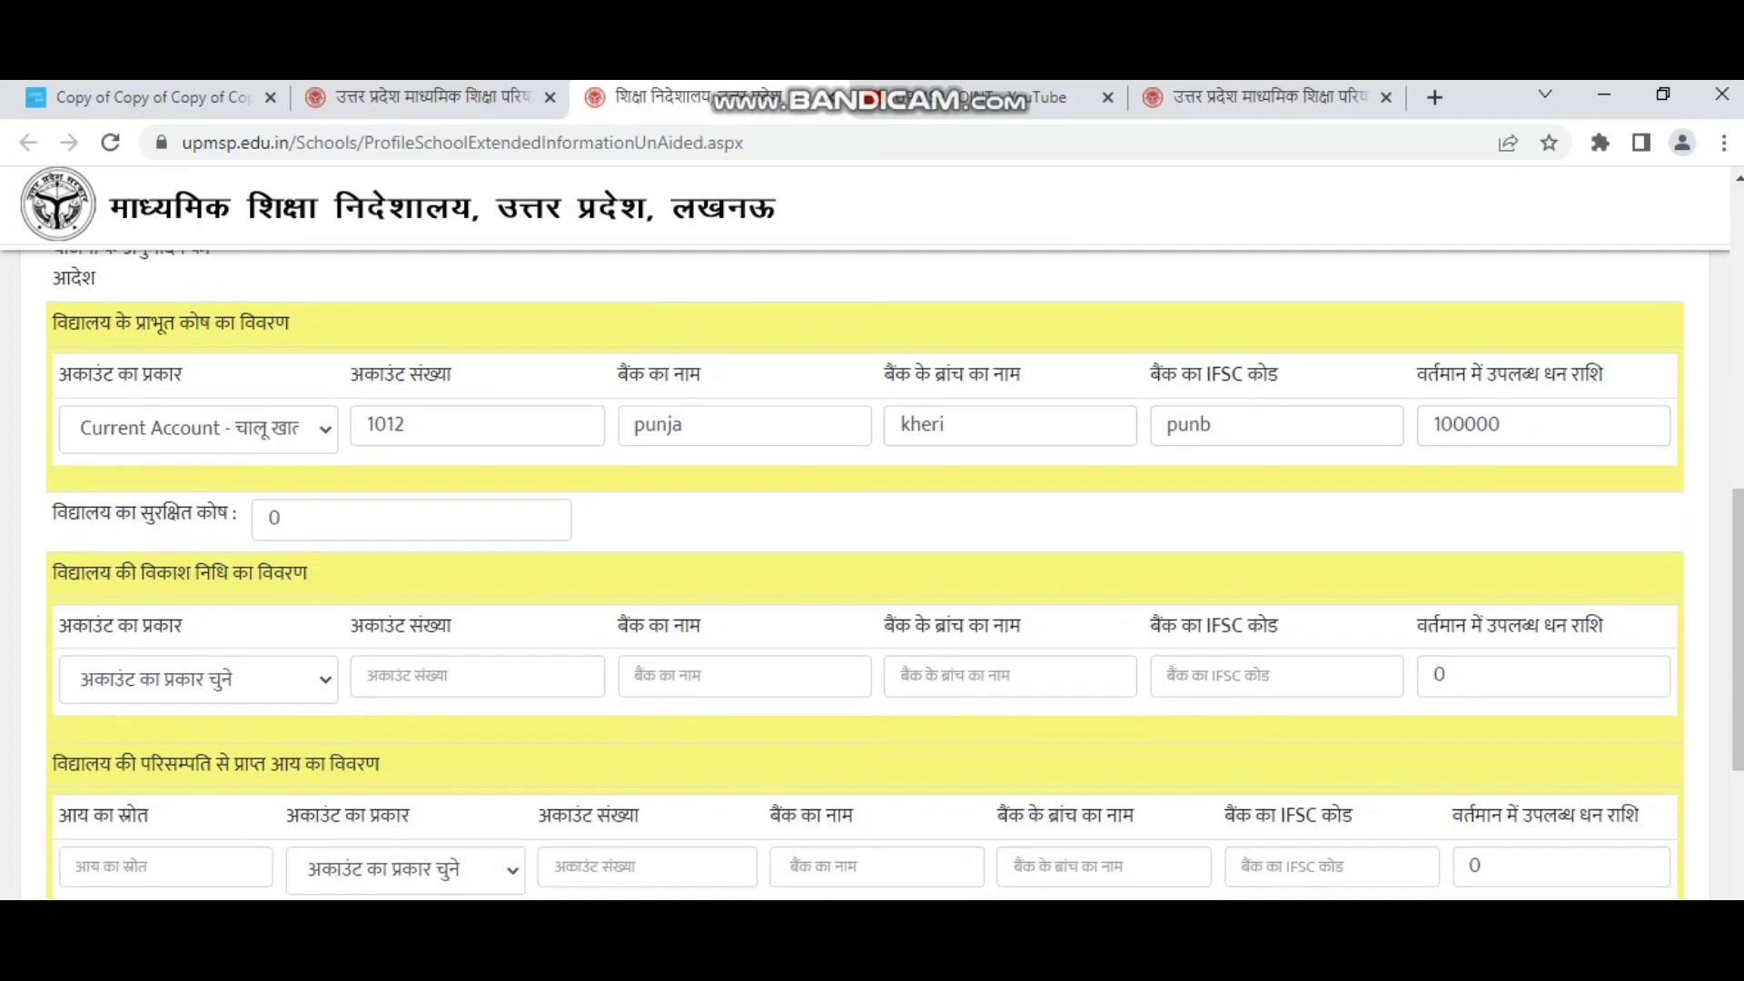
left_click(280, 519)
left_click(690, 523)
left_click_drag(46, 516, 192, 515)
left_click(691, 523)
Set the development fund to Current Account with 100000 available.
left_click(198, 679)
left_click(194, 758)
left_click(427, 677)
left_click(690, 676)
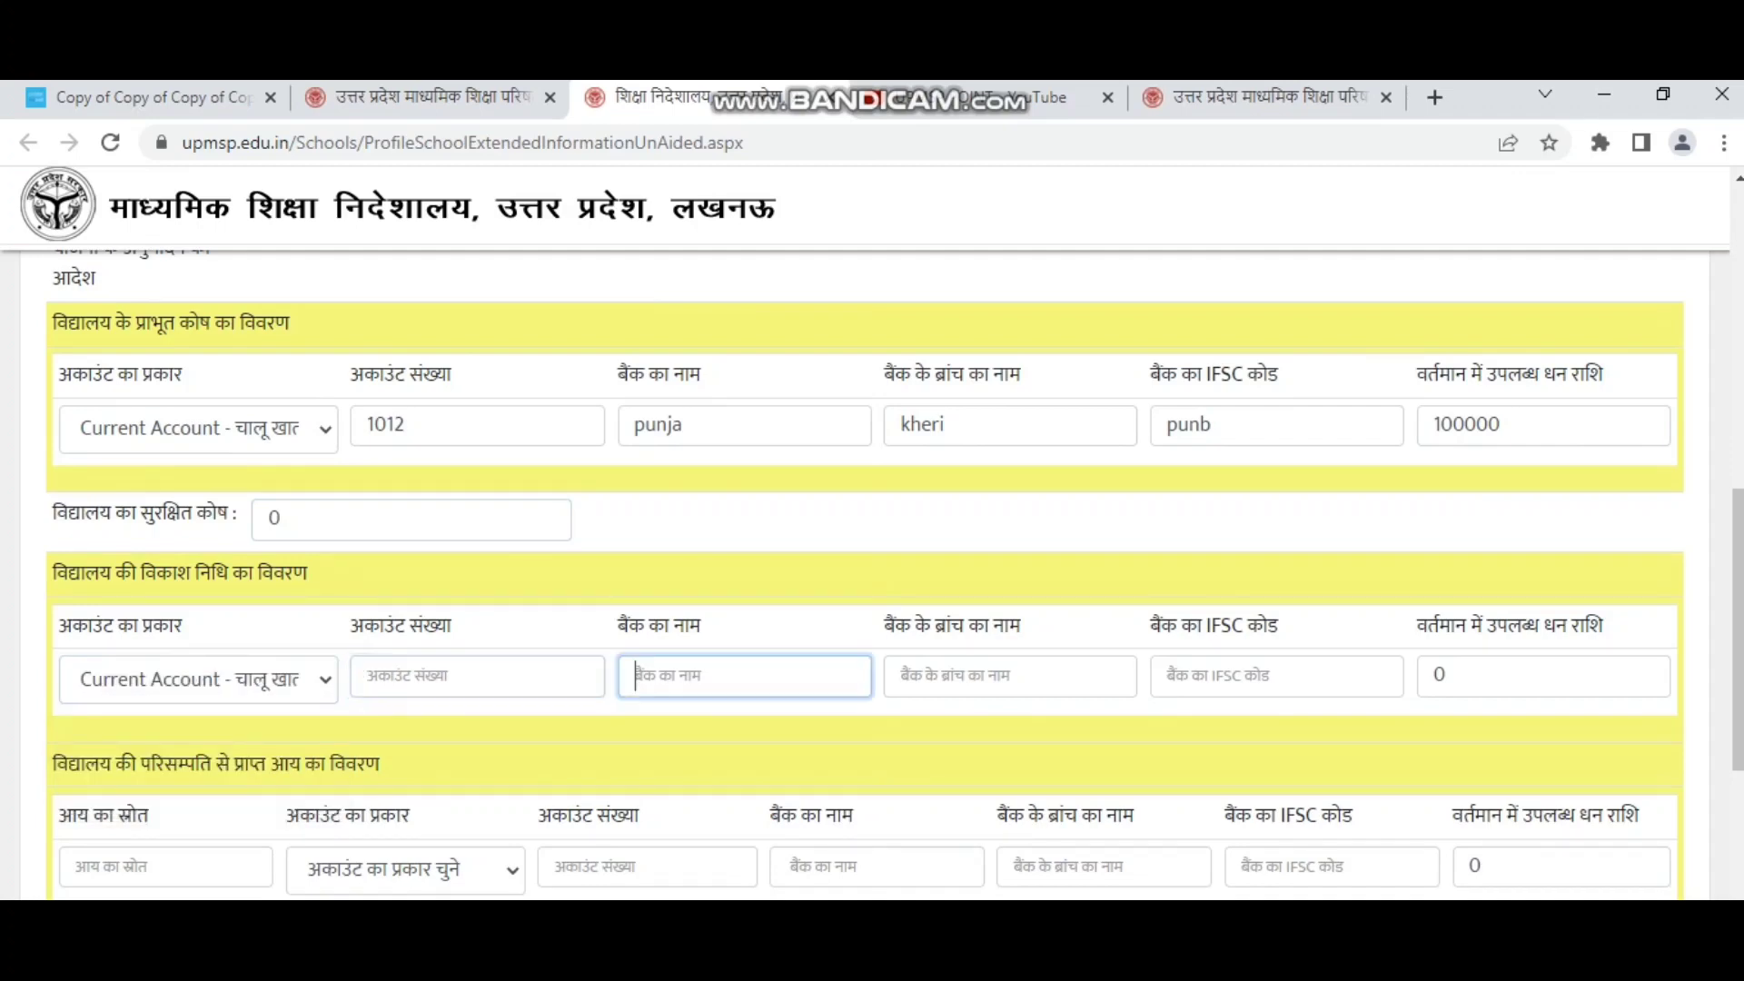
left_click(962, 676)
left_click(1167, 676)
key("Tab")
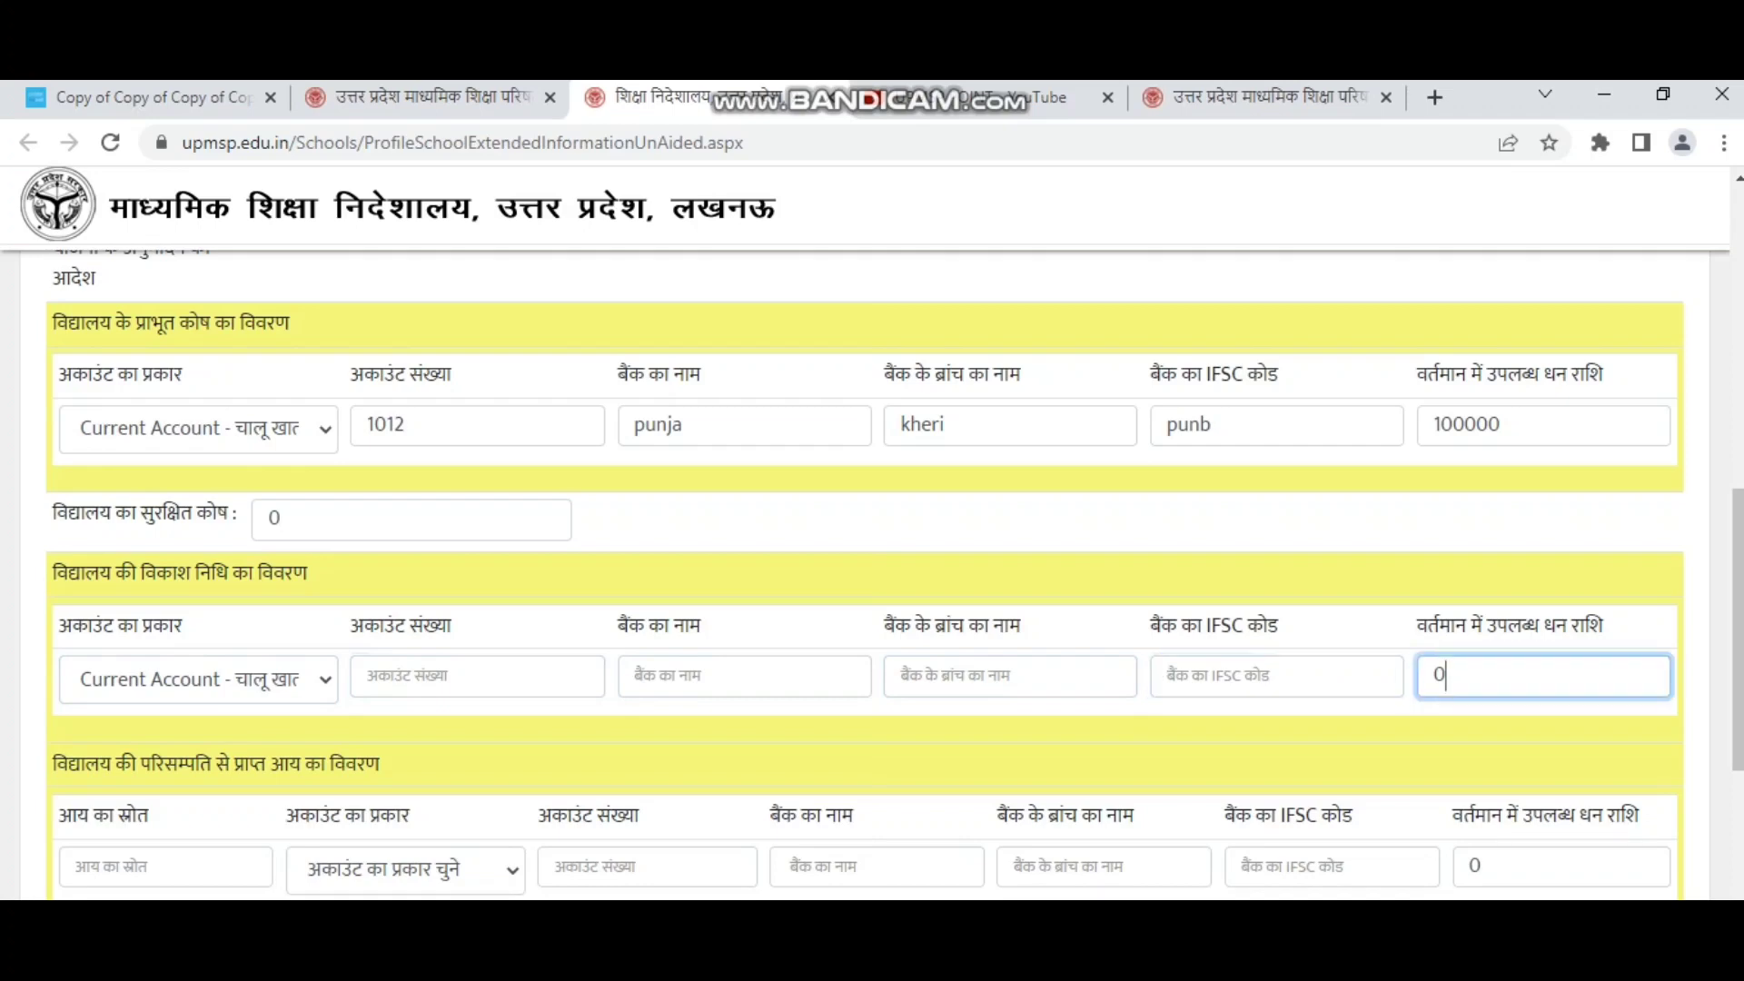
scroll(872, 575, "down", 3)
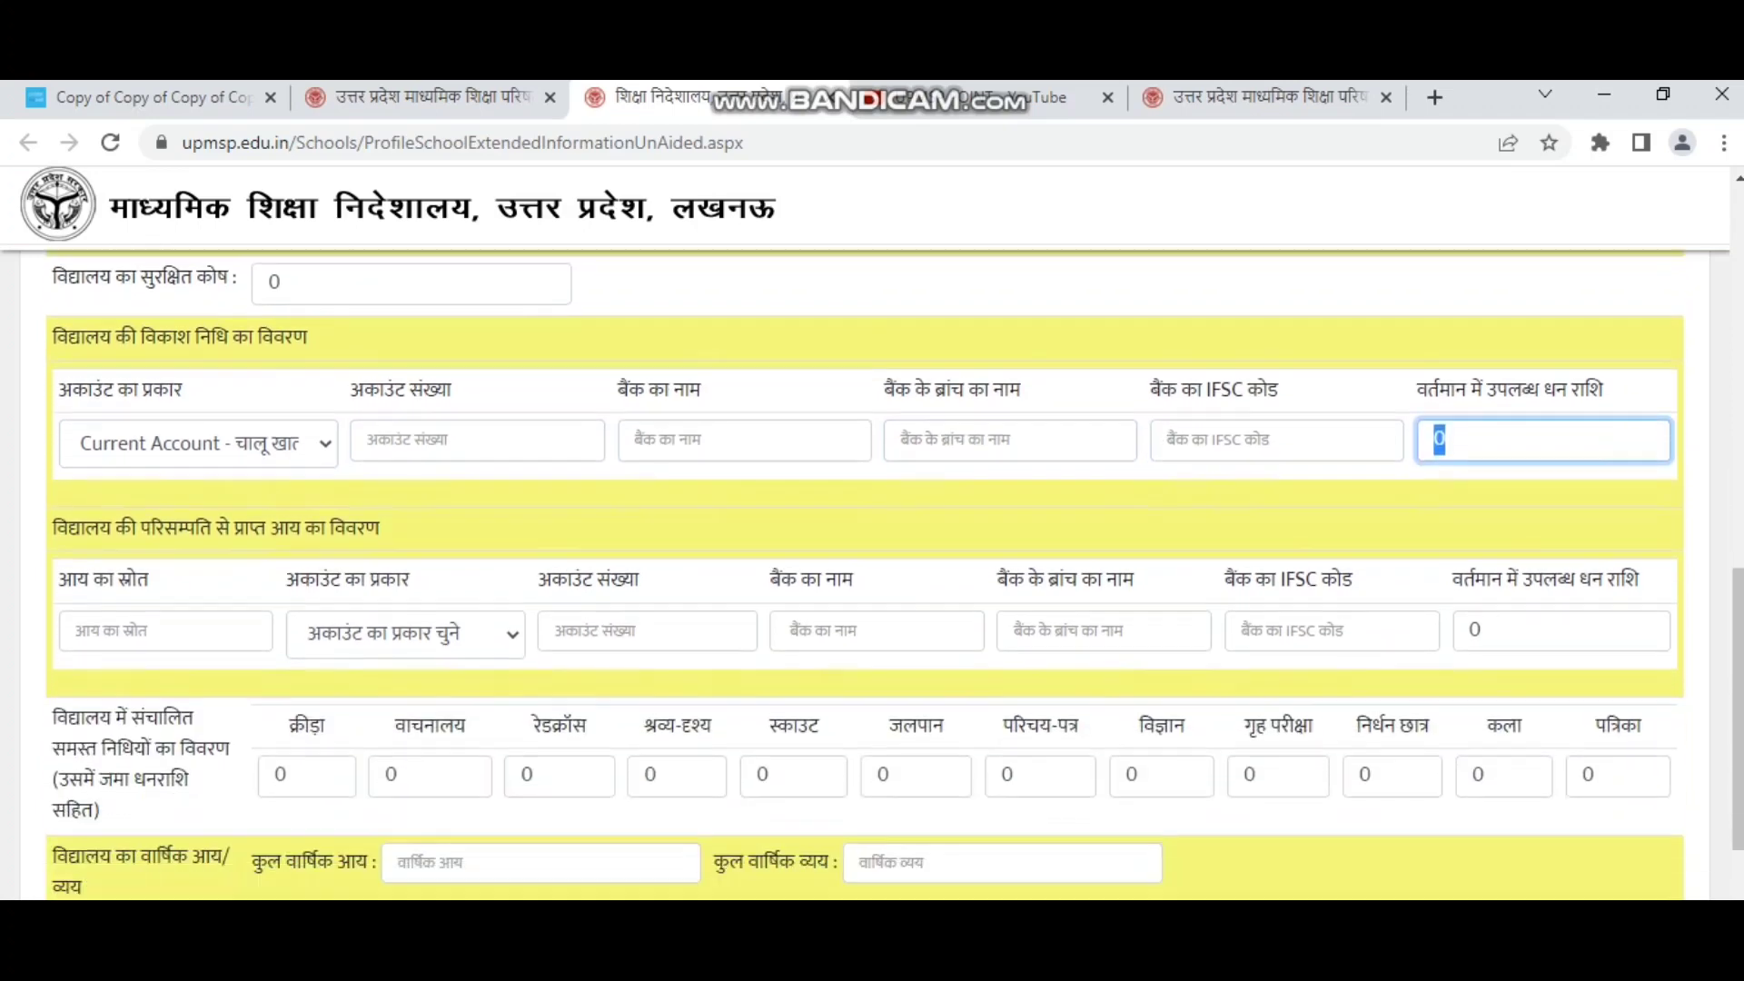
type("100000")
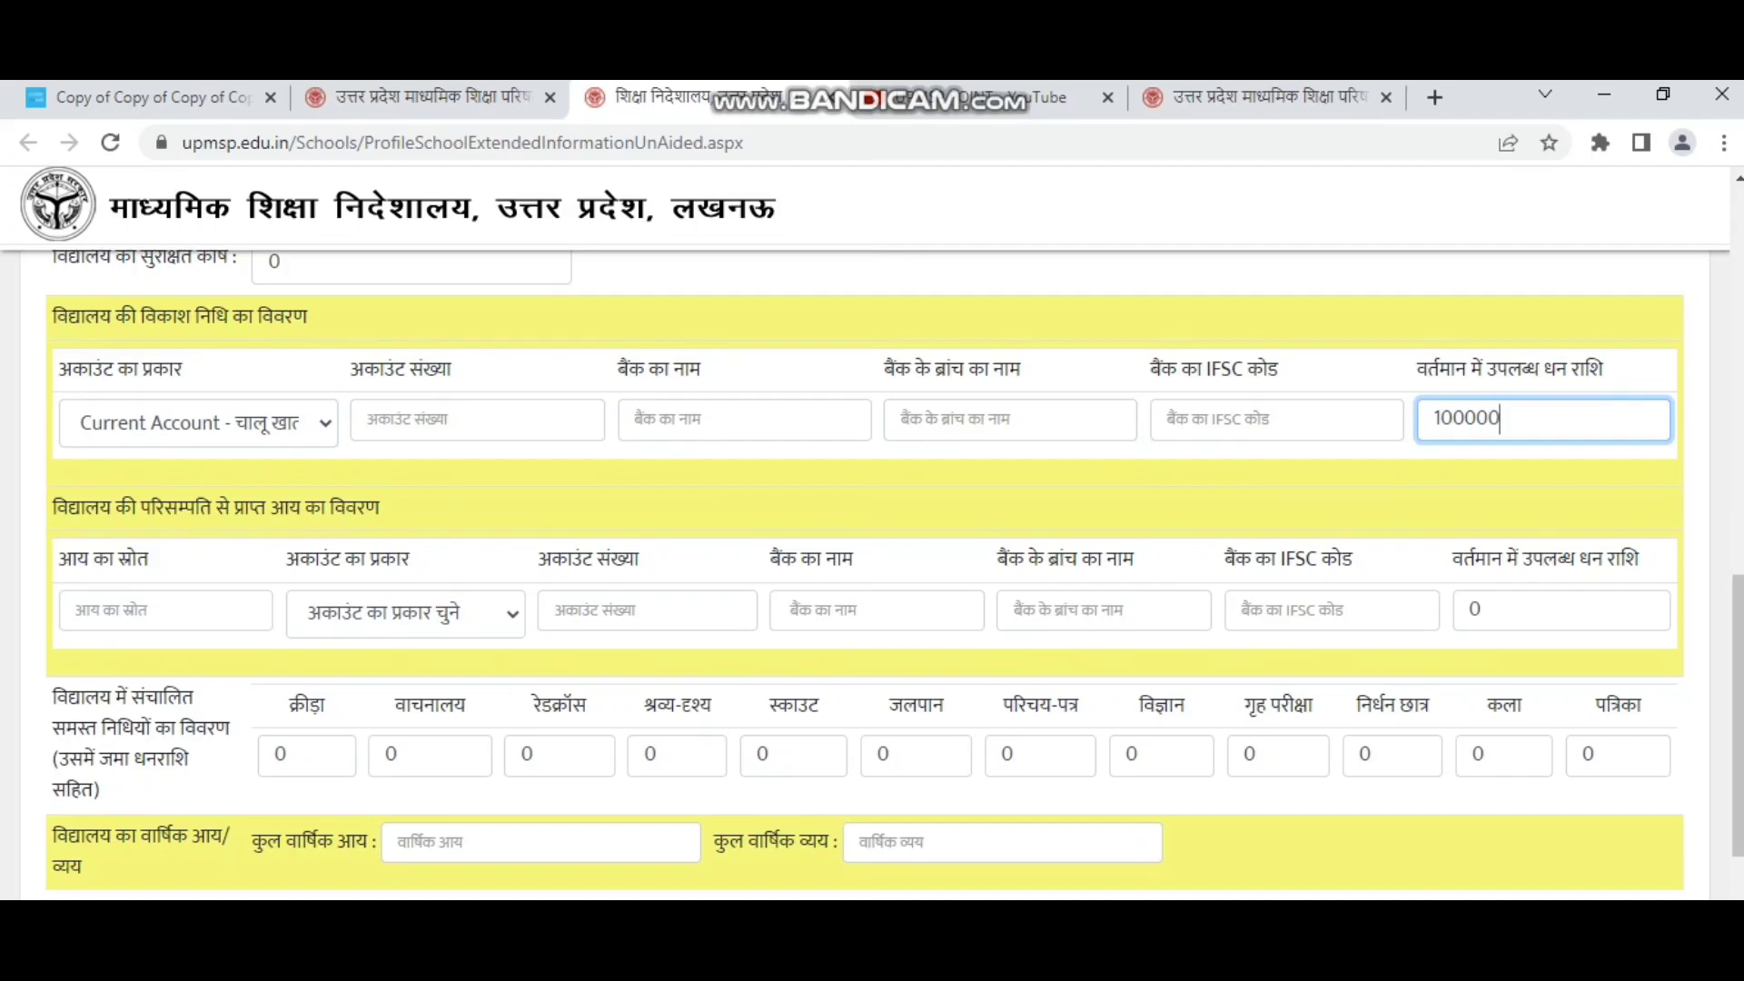
left_click_drag(112, 507, 325, 506)
Enter 'titution fees' as the asset income source, with a Current Account.
left_click(165, 610)
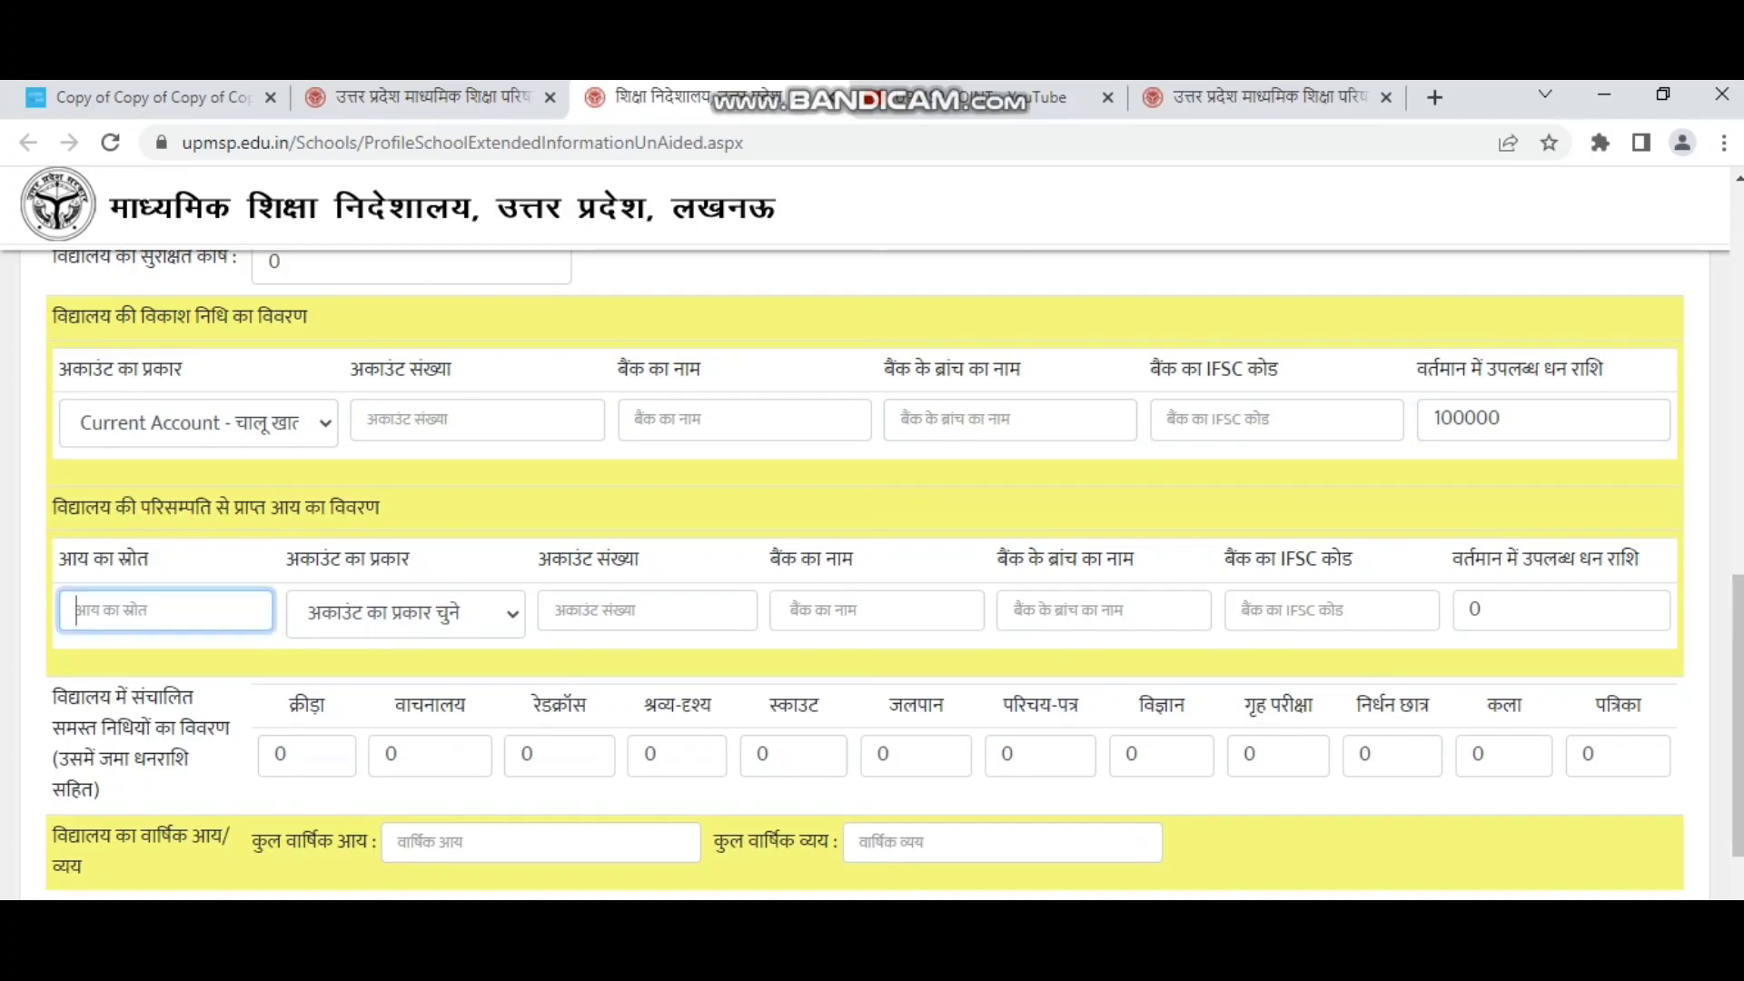
left_click_drag(150, 558, 58, 559)
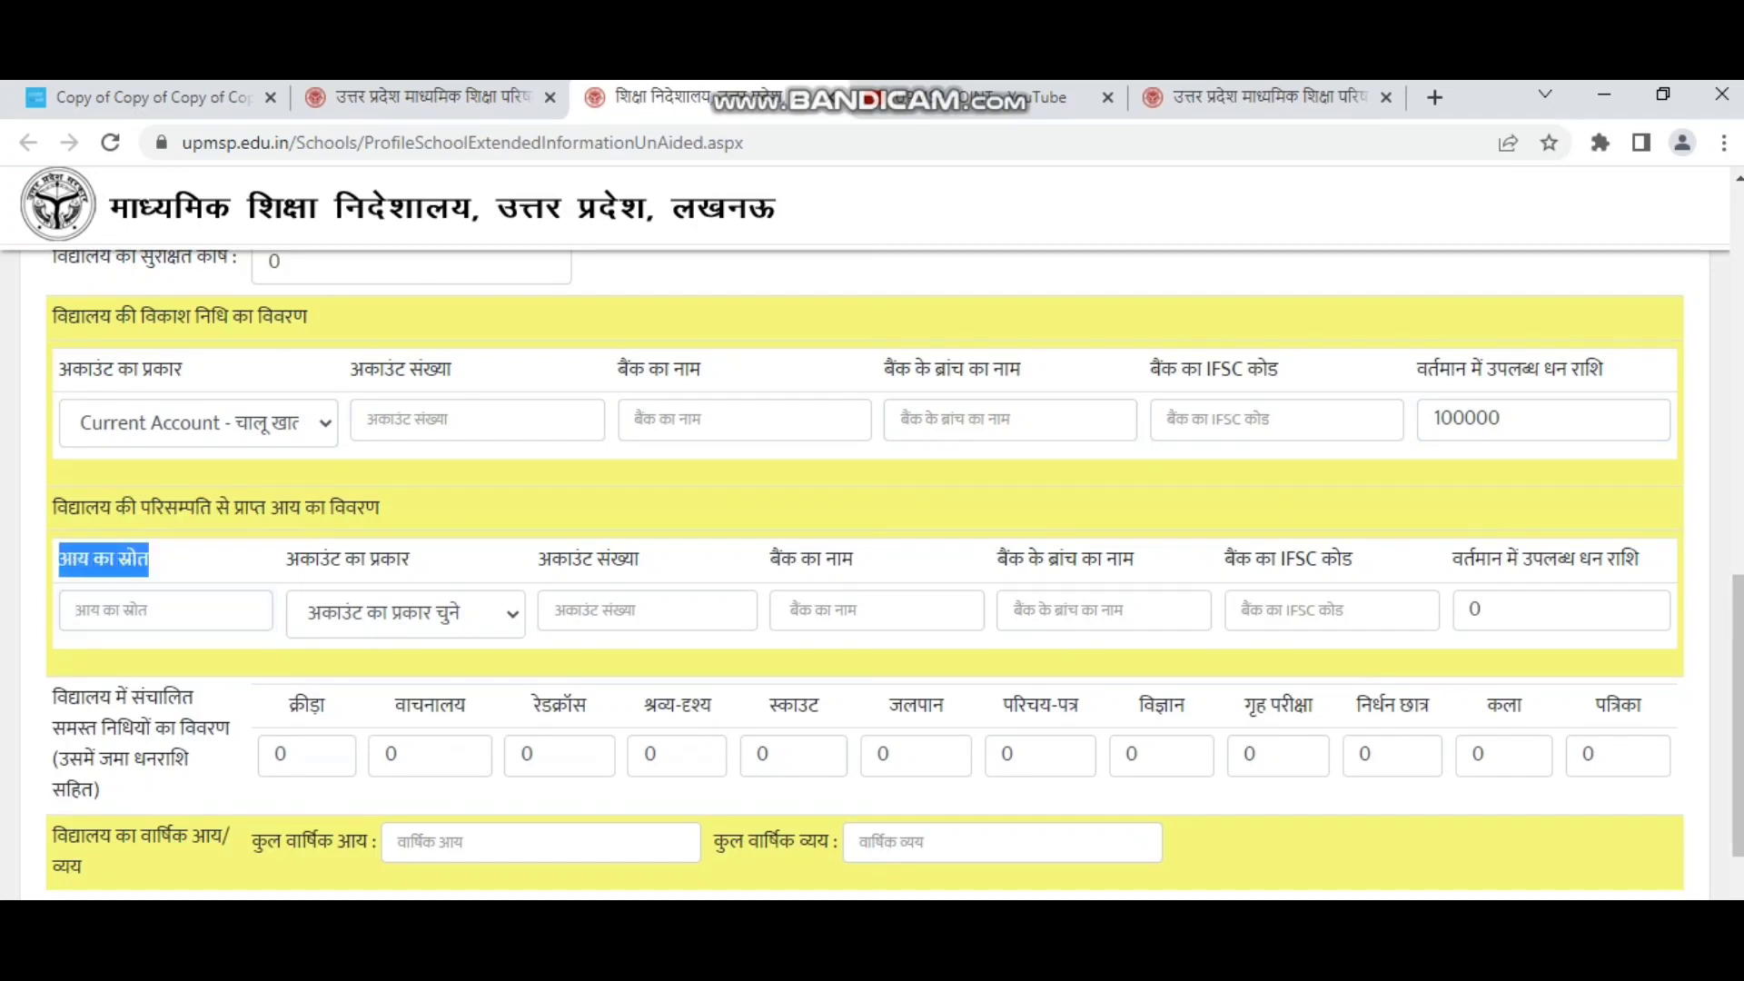
left_click(166, 610)
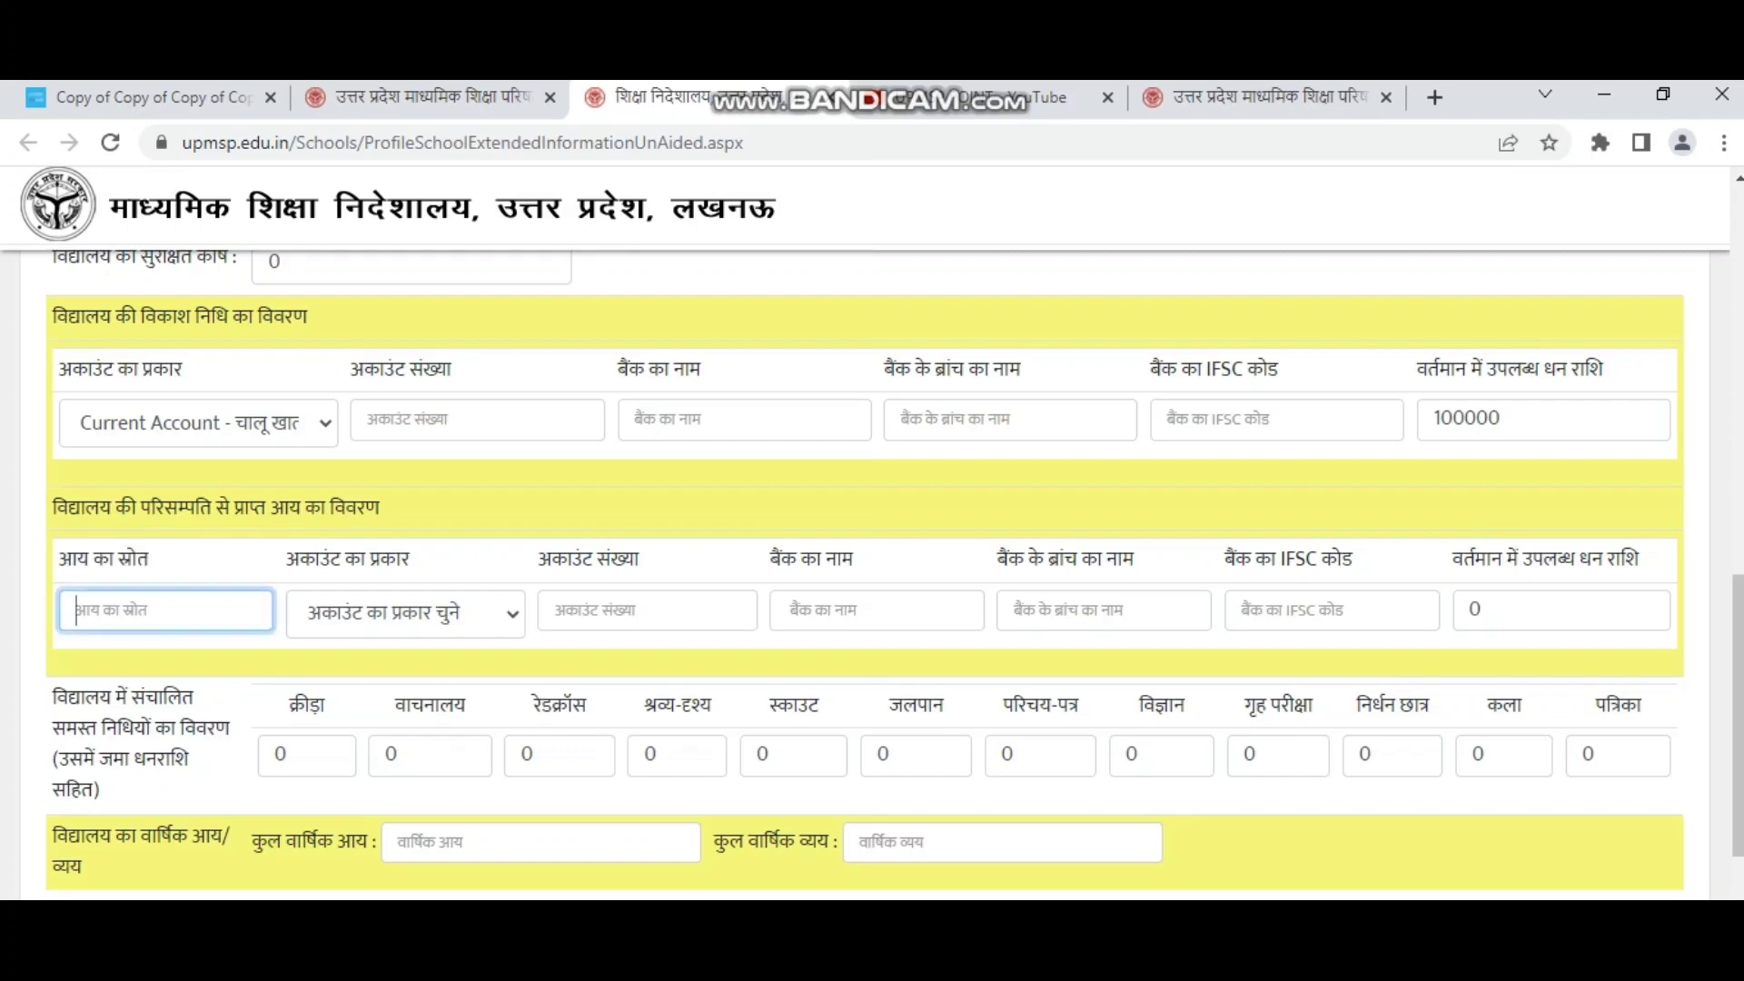
type("titution fees")
left_click(405, 613)
left_click(413, 691)
left_click(647, 611)
left_click(876, 610)
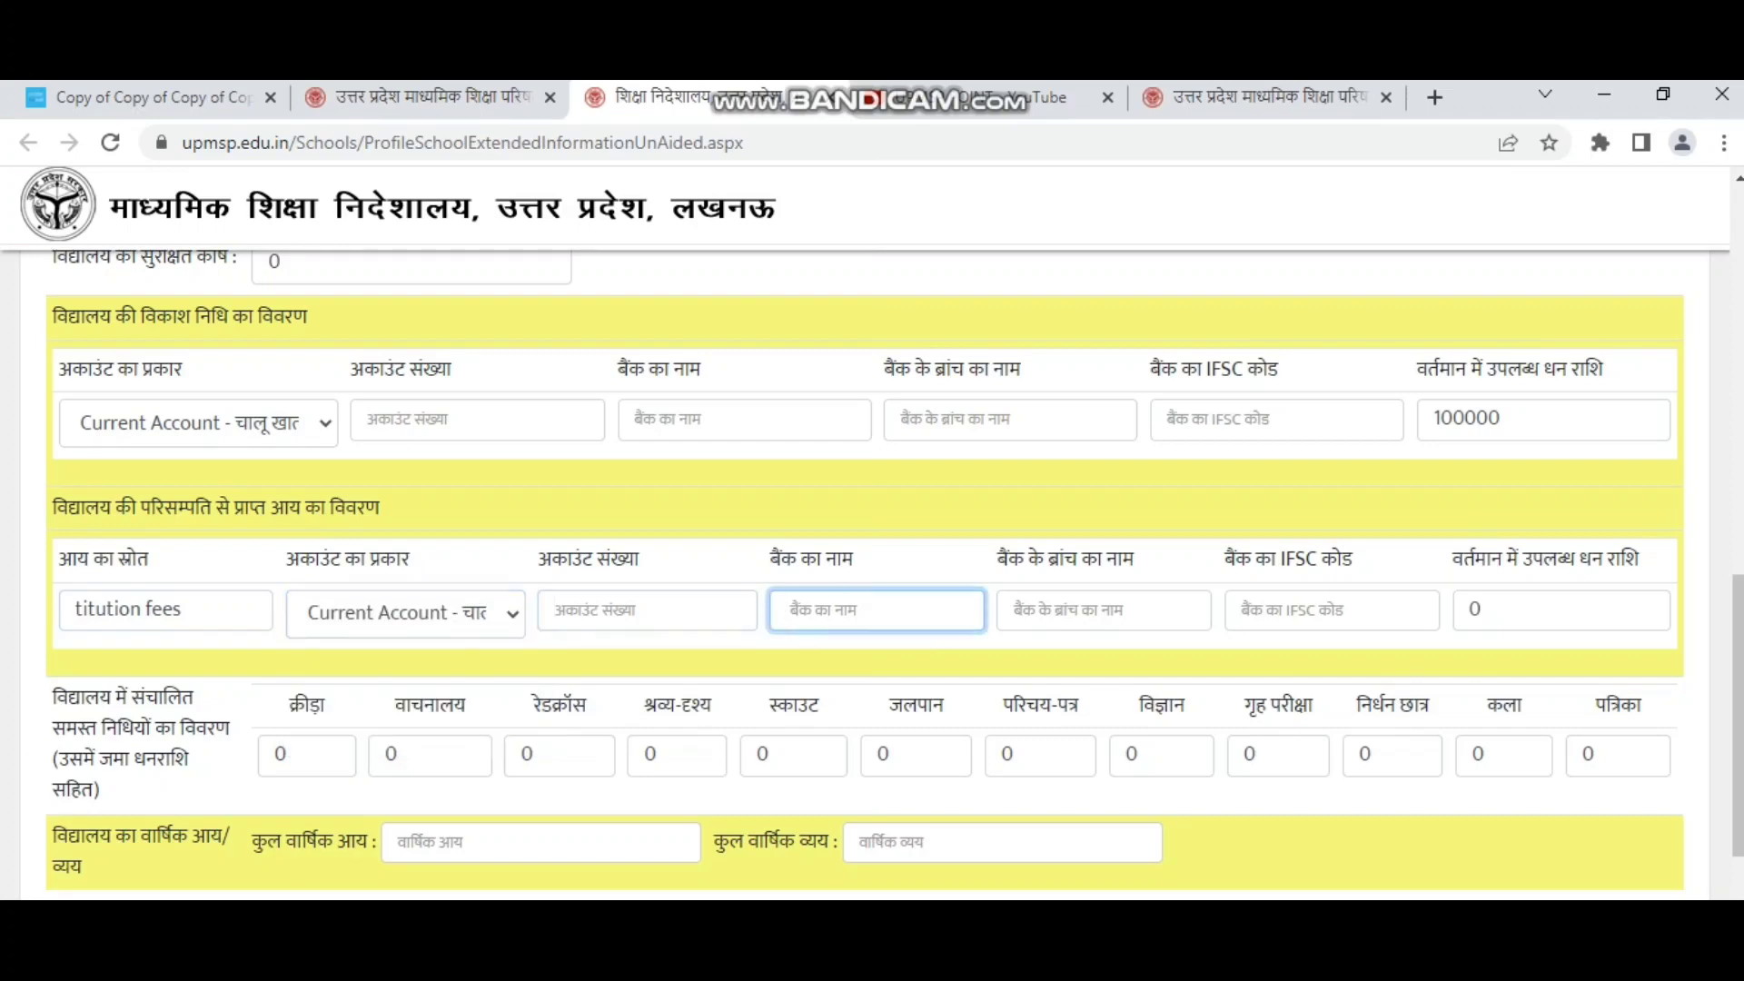
left_click(1103, 610)
left_click(1331, 611)
left_click(1560, 610)
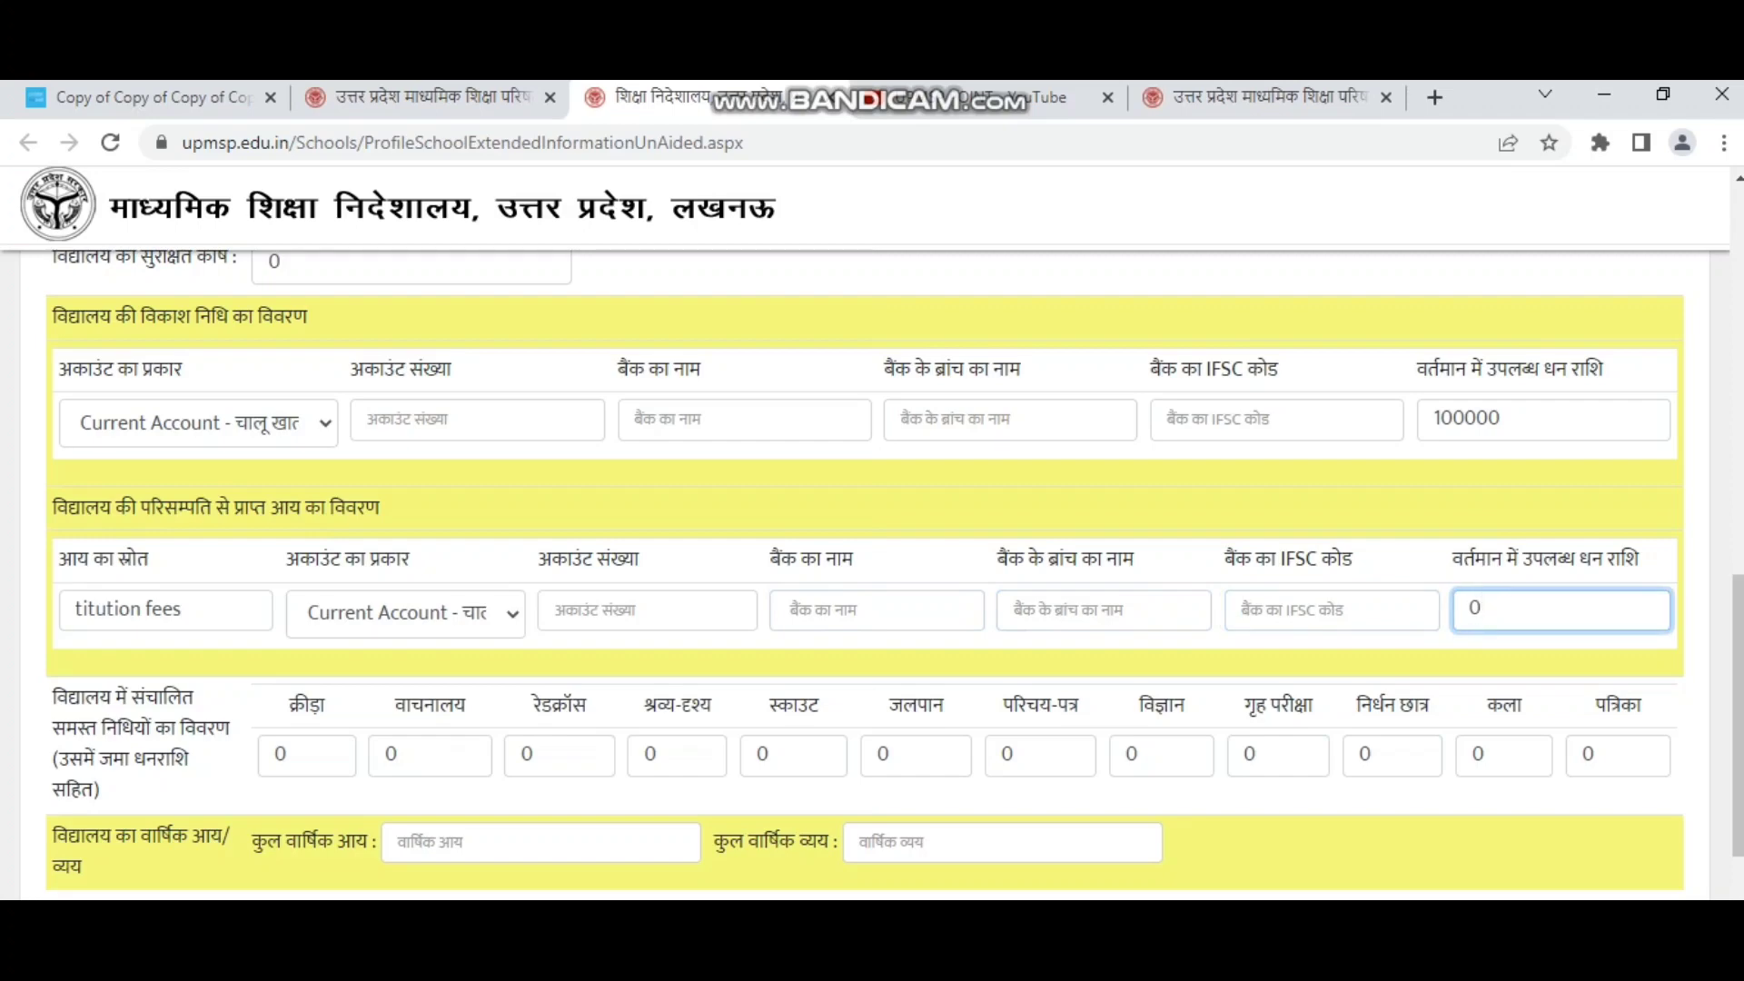
Confirm the individual fund boxes stay 0, going over headings from रेडक्रॉस to कला.
left_click(307, 756)
left_click(430, 755)
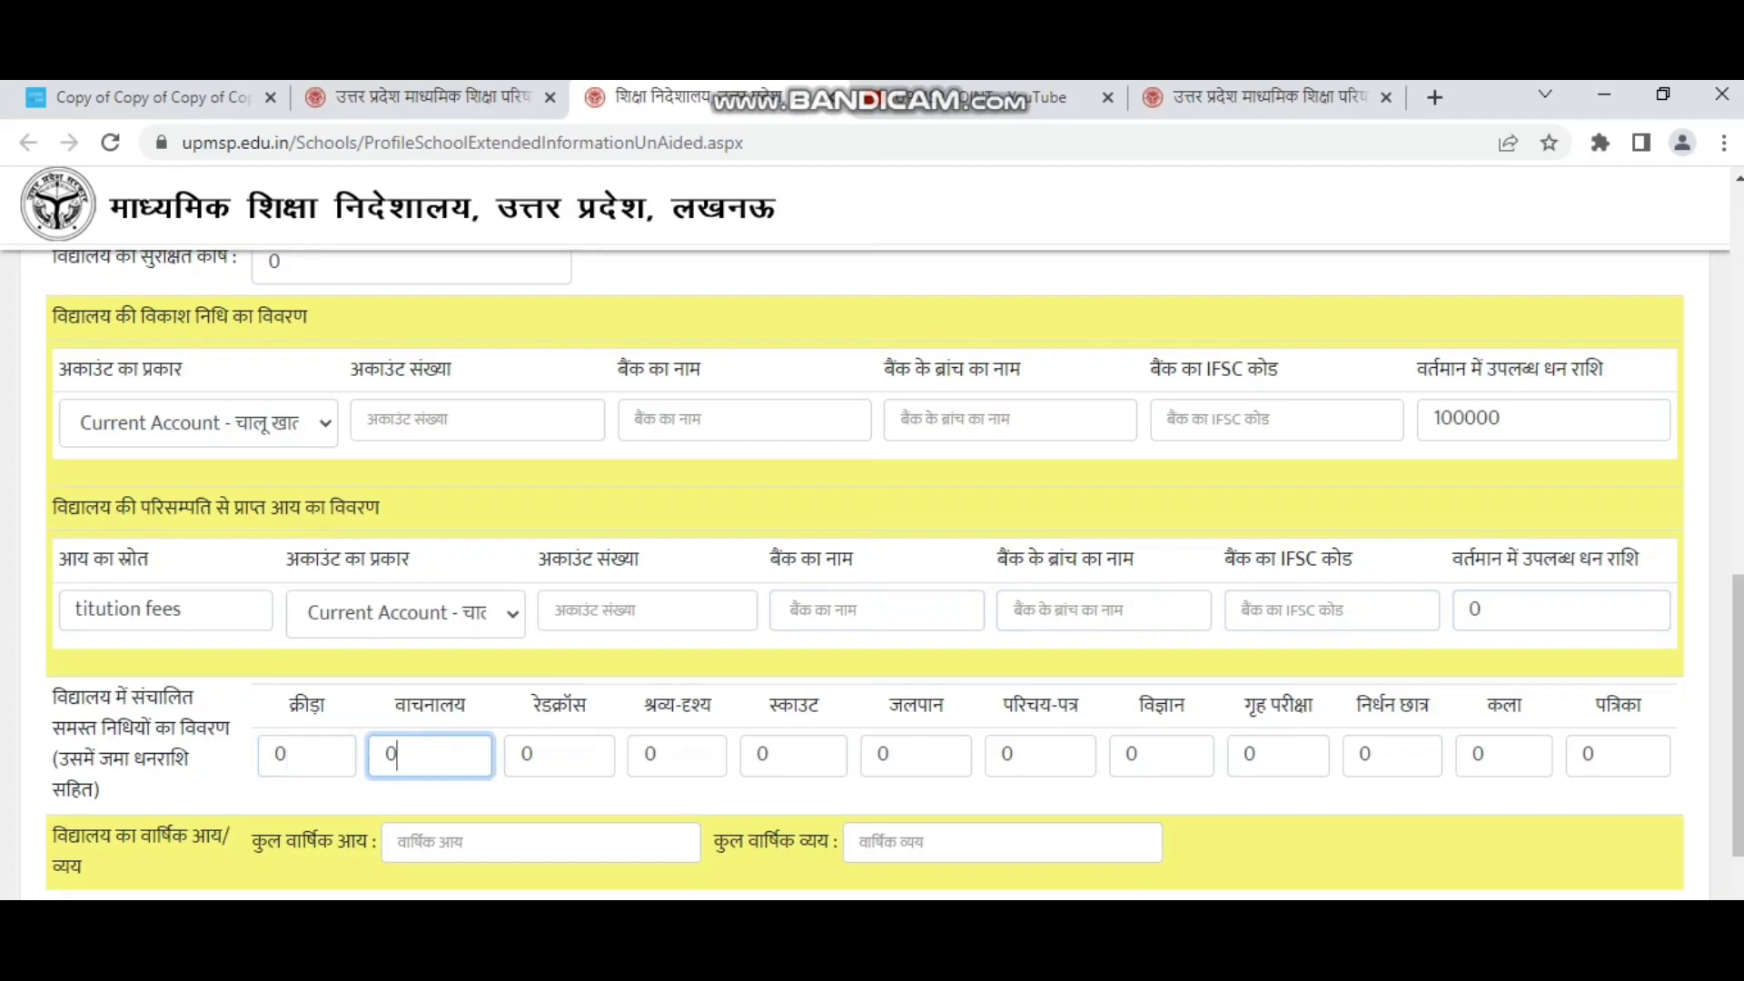
left_click_drag(588, 704, 532, 705)
left_click_drag(712, 704, 643, 704)
left_click_drag(821, 705, 769, 705)
left_click_drag(946, 704, 888, 705)
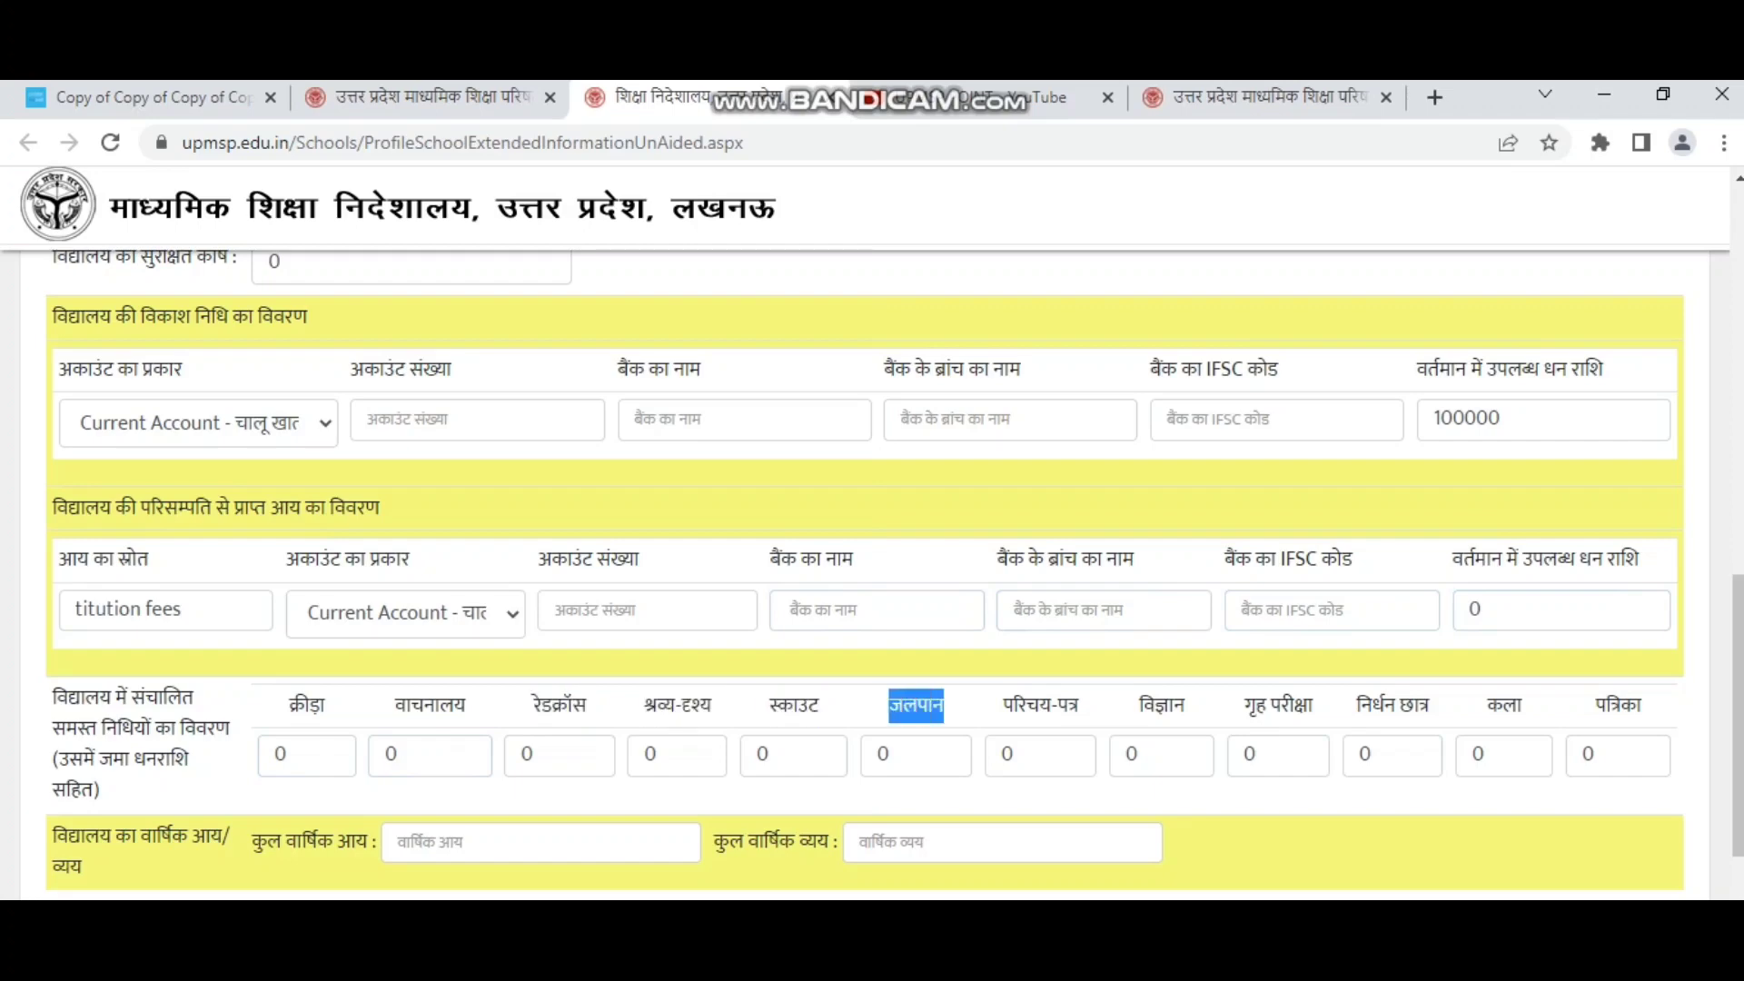
left_click_drag(1080, 705, 1002, 705)
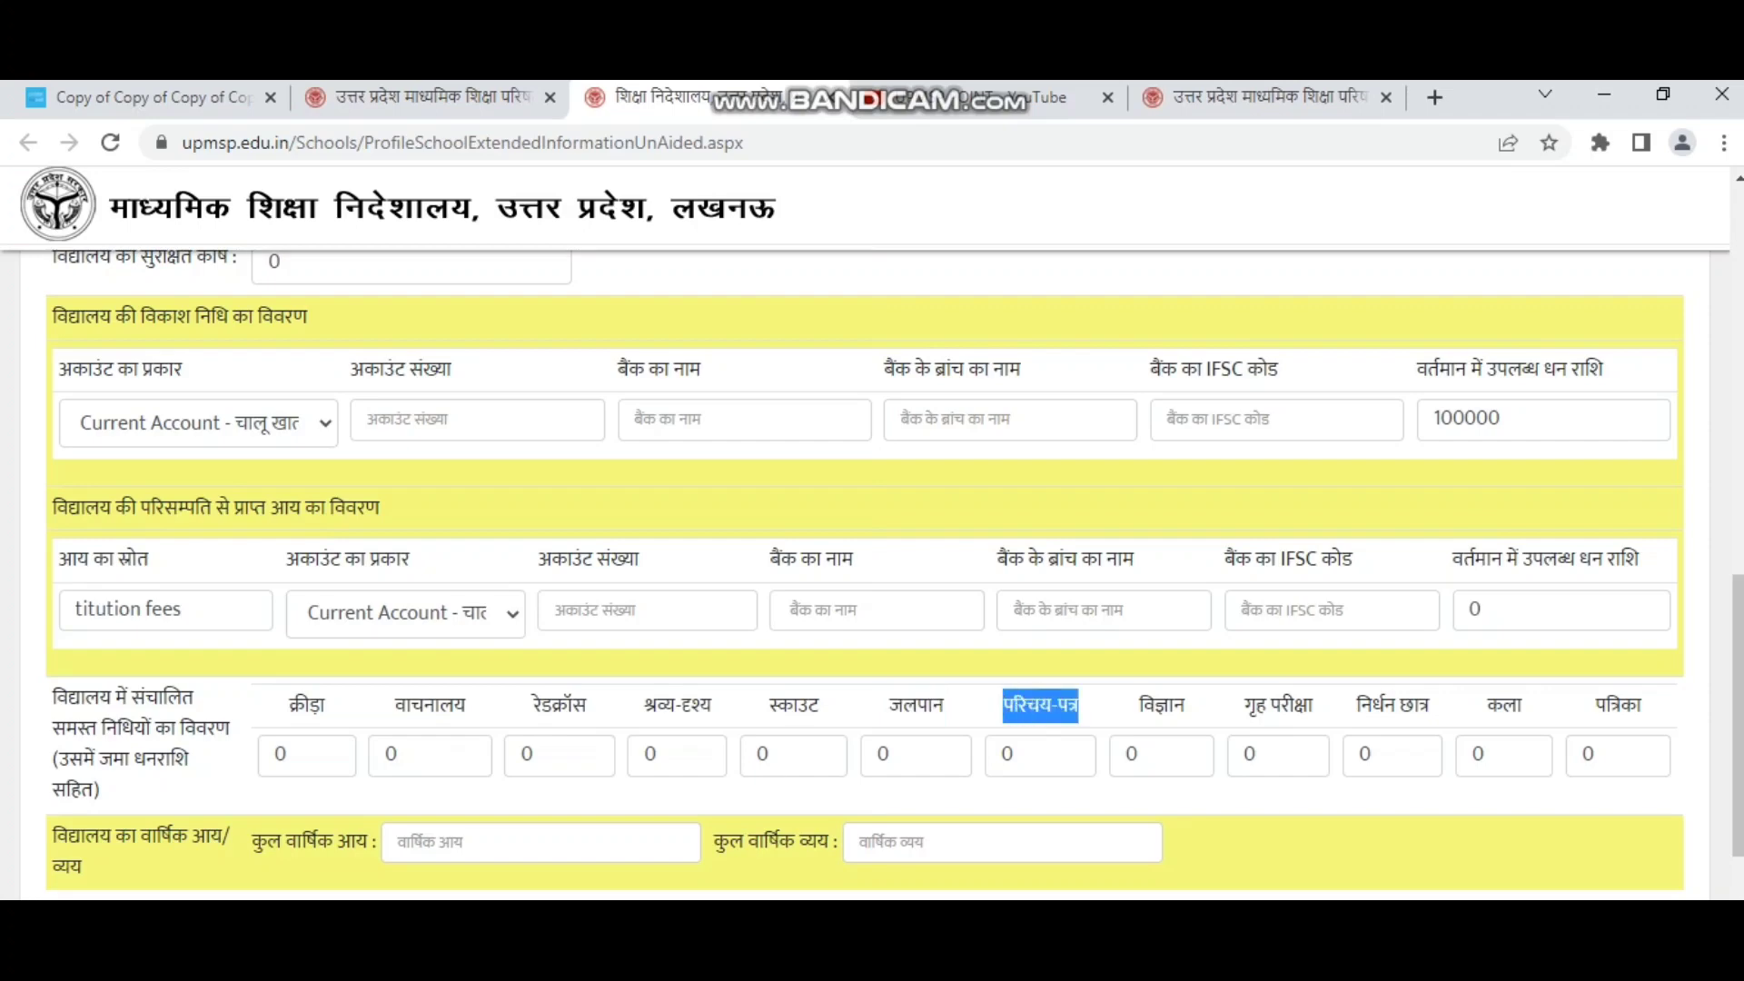
left_click_drag(1188, 705, 1137, 705)
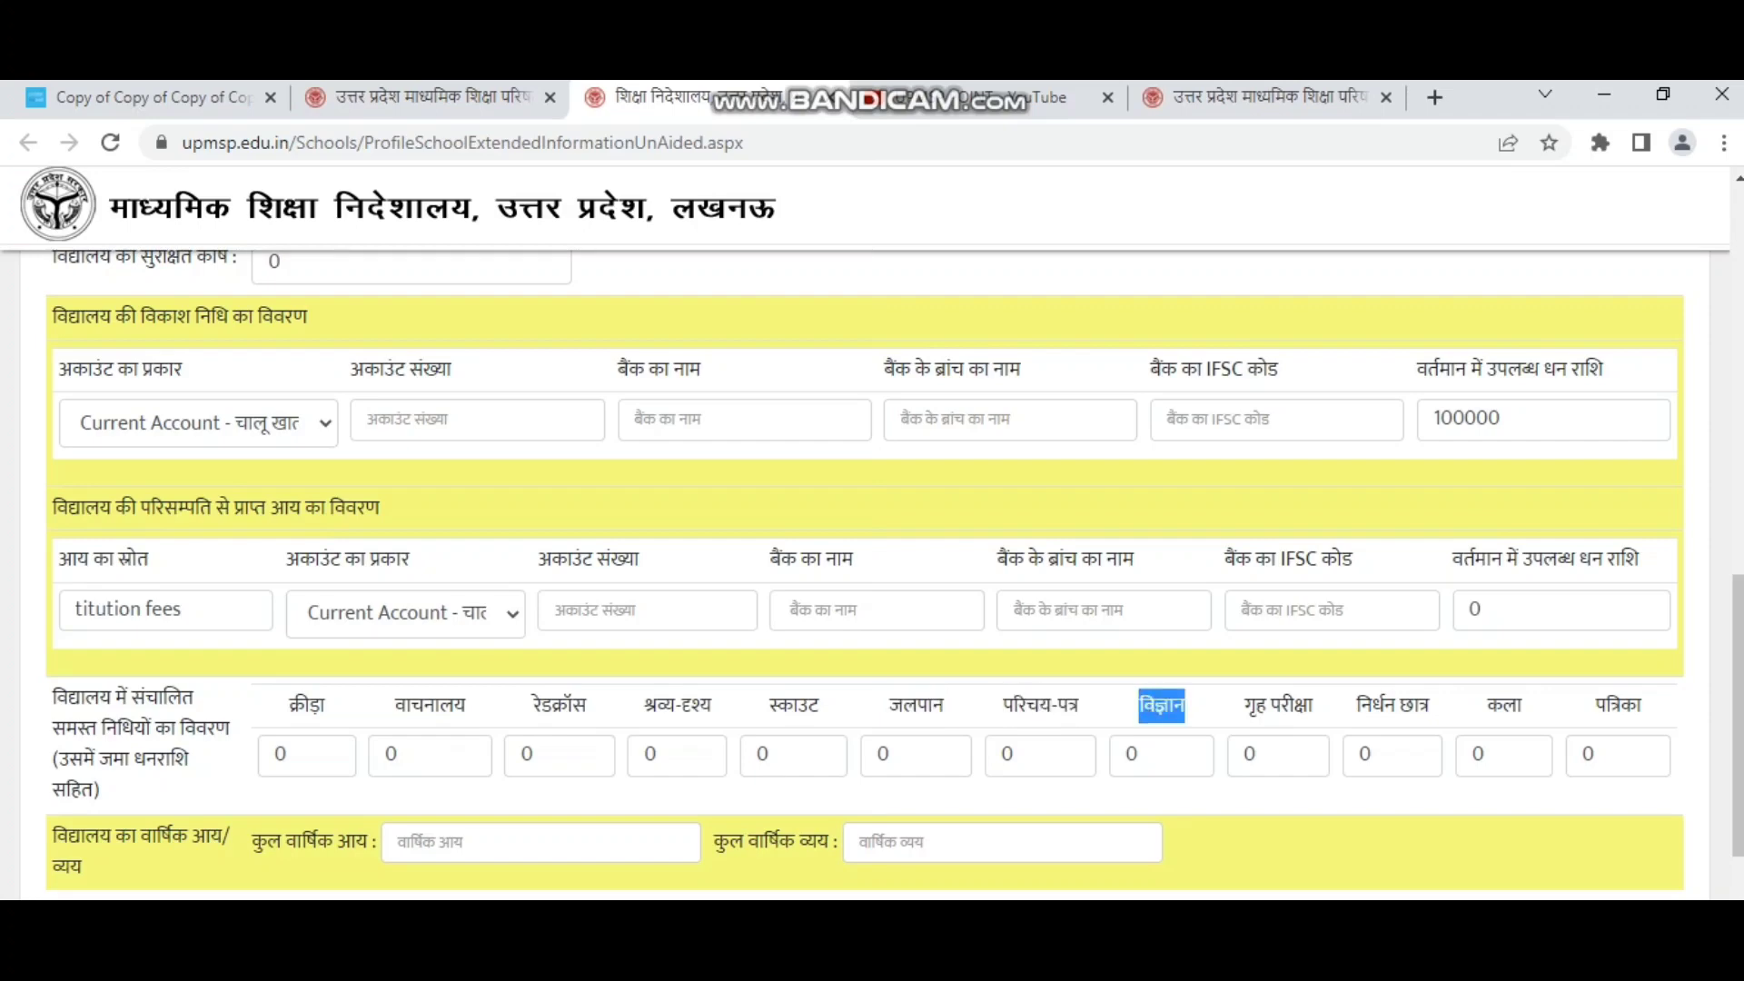
left_click_drag(1316, 705, 1242, 704)
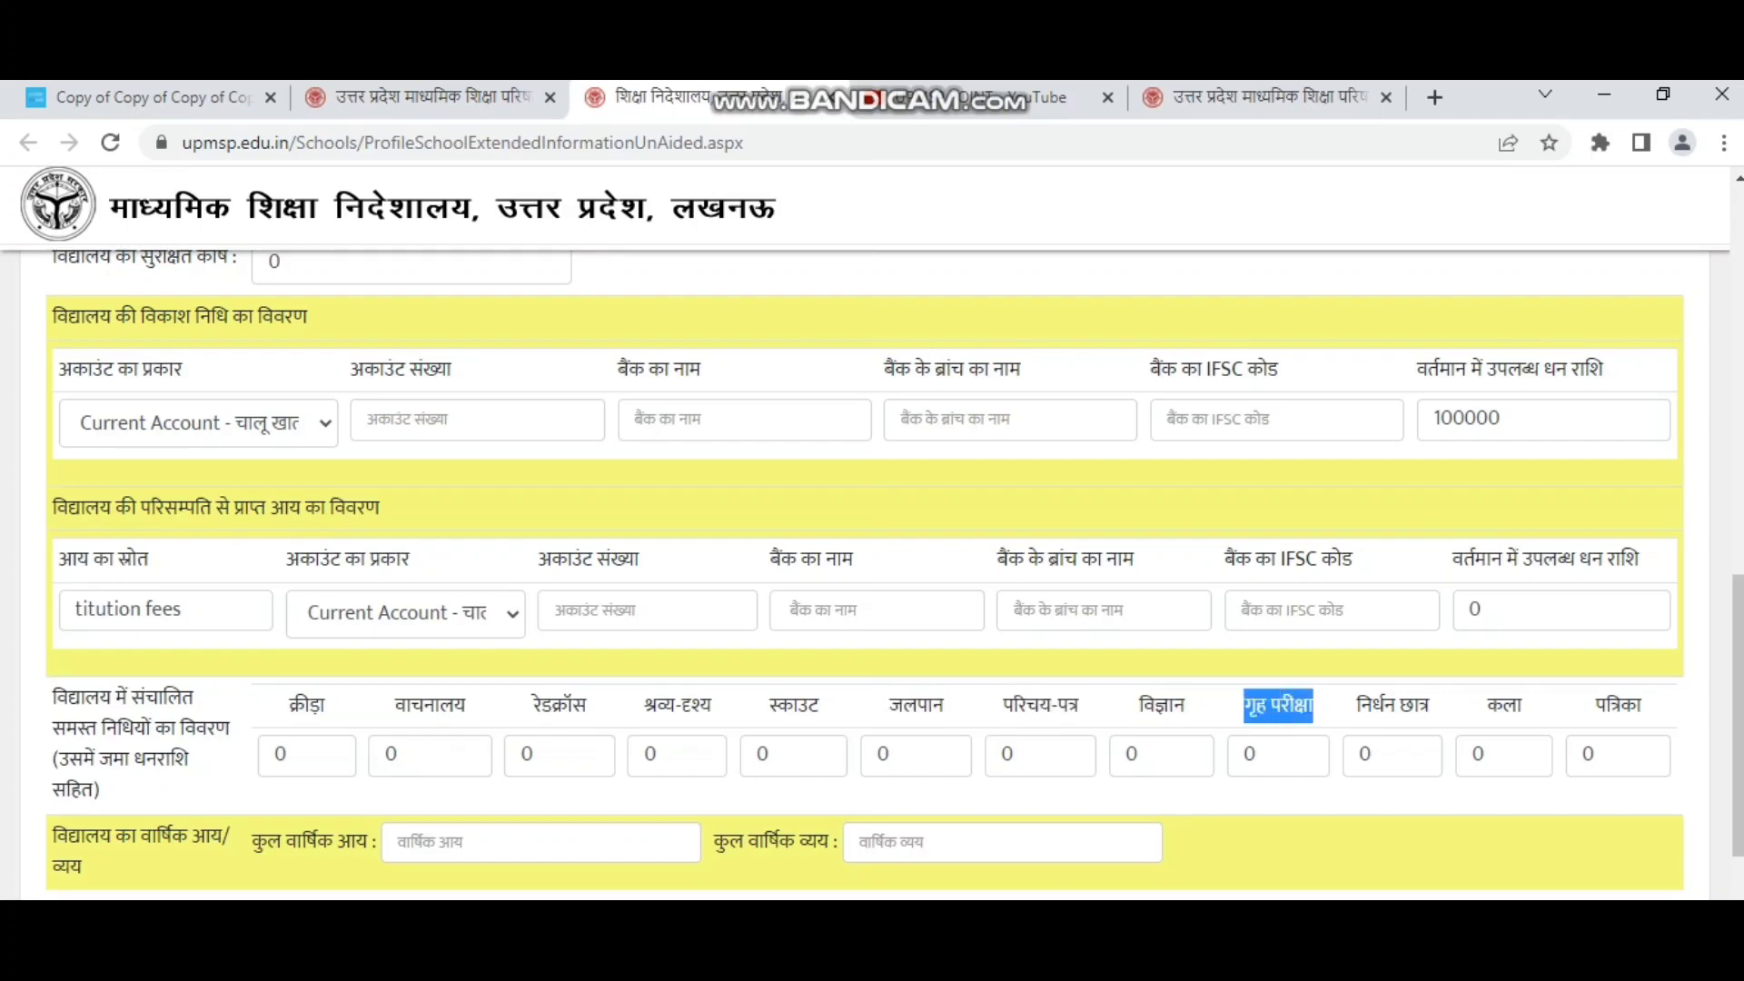
left_click_drag(1424, 705, 1353, 704)
left_click_drag(1523, 705, 1485, 705)
left_click(1618, 705)
Enter 4500000 in the कुल वार्षिक आय box, leaving annual expenditure blank.
scroll(1618, 704, "down", 1)
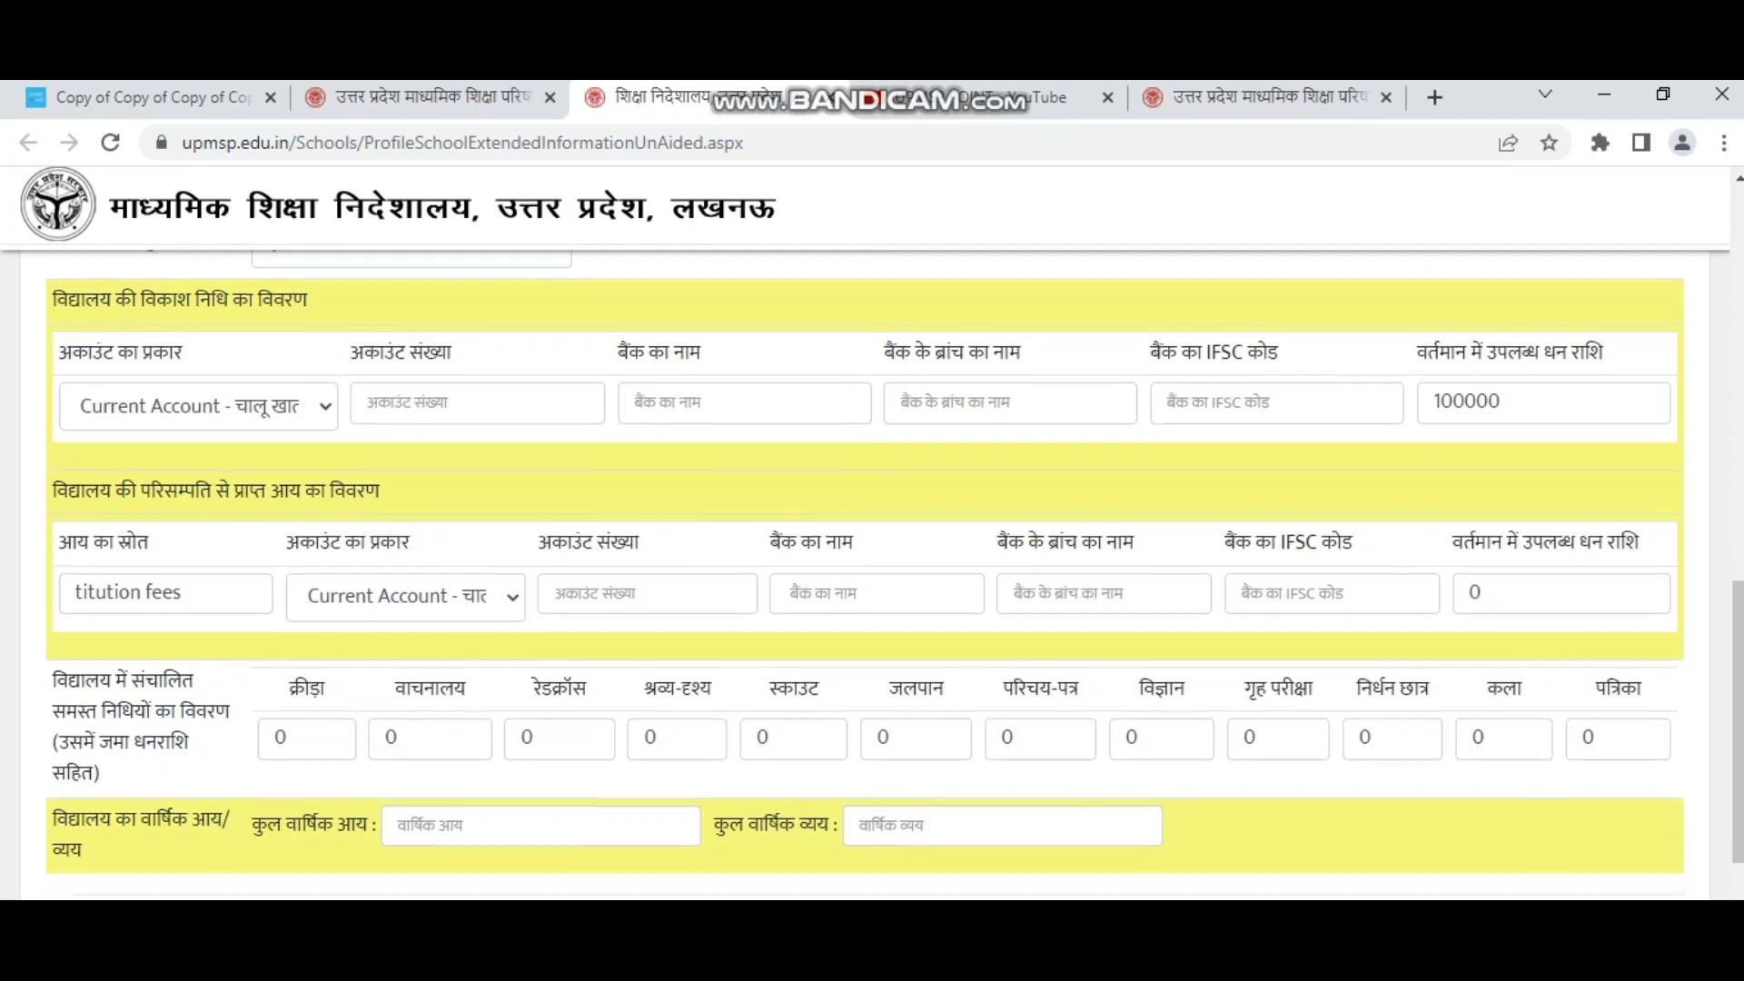
scroll(1618, 705, "down", 1)
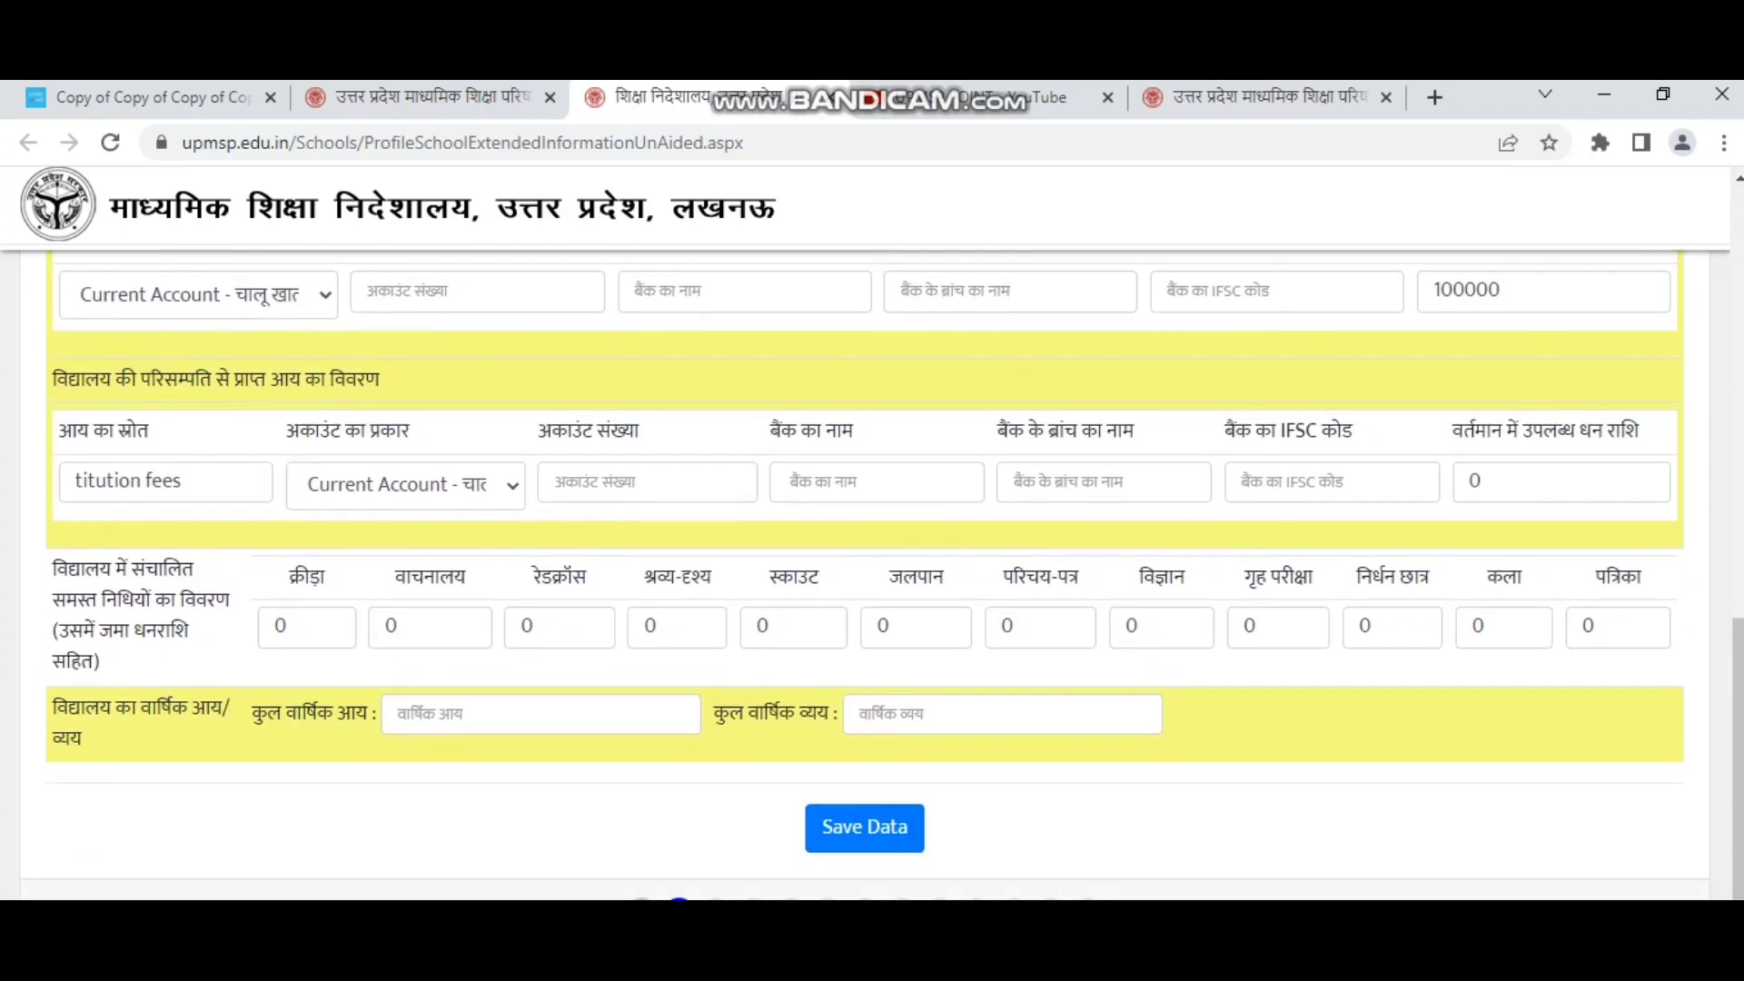
mouse_move(43, 713)
left_mouse_down()
mouse_move(84, 740)
mouse_move(53, 707)
left_mouse_up()
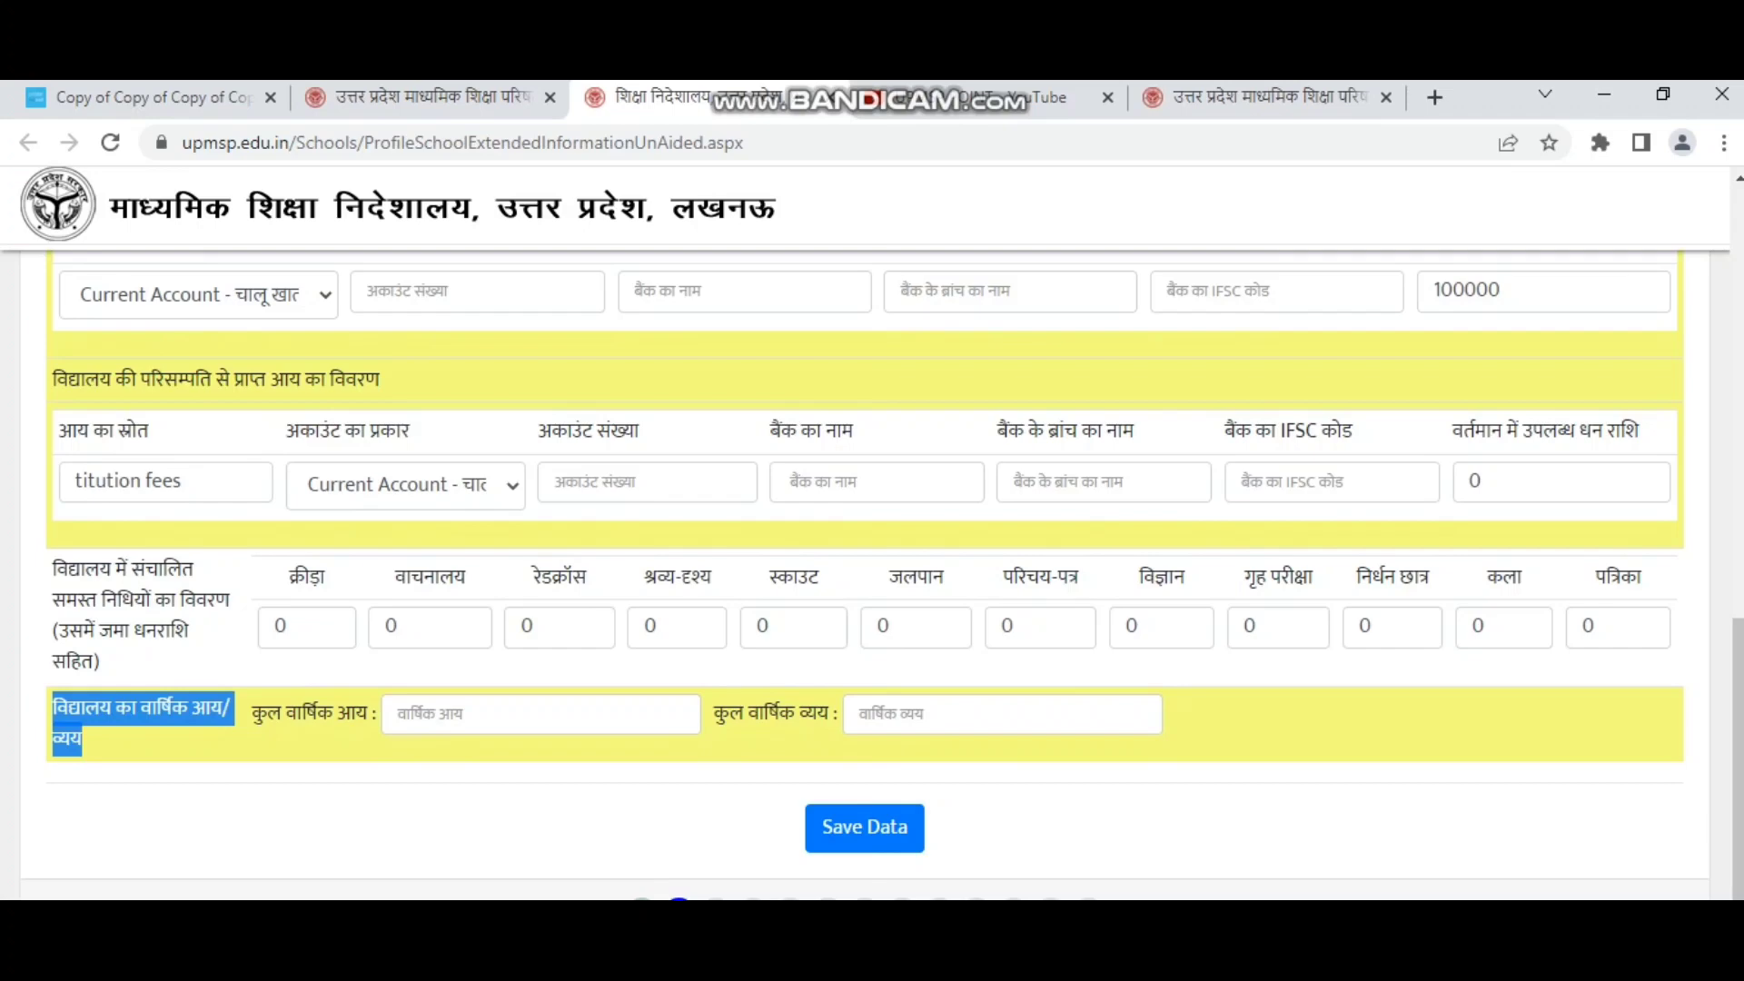
left_click(540, 713)
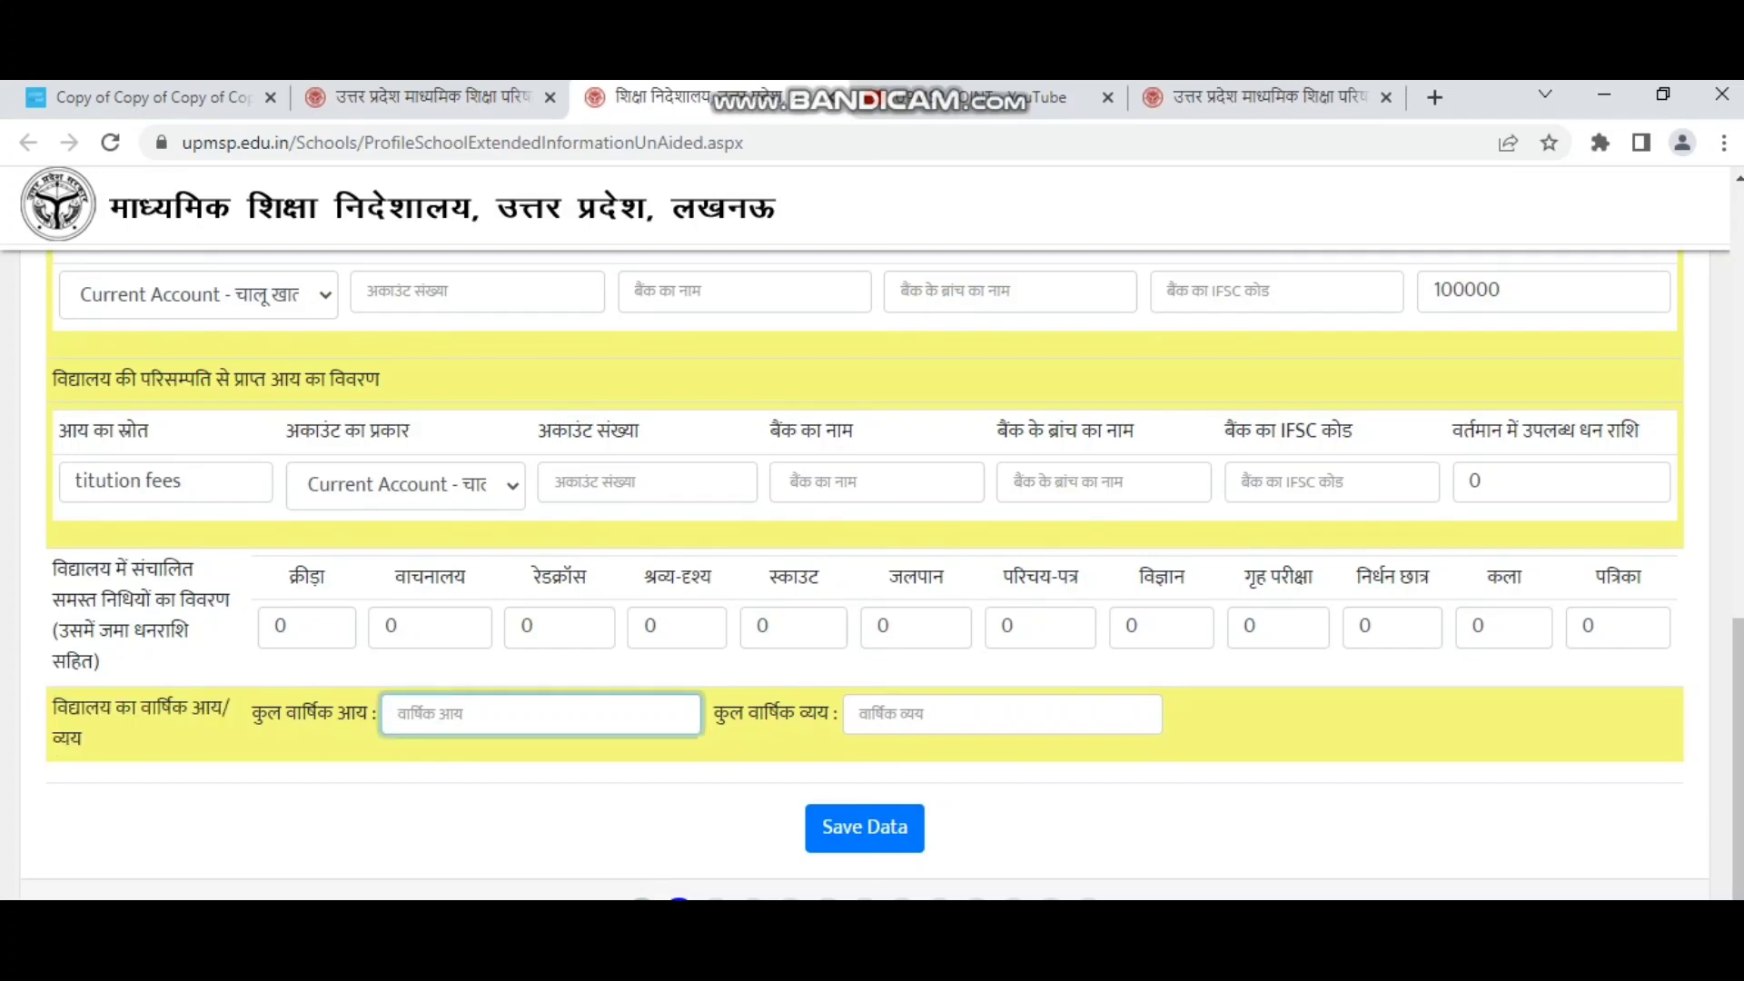
type("4500000")
left_click(774, 714)
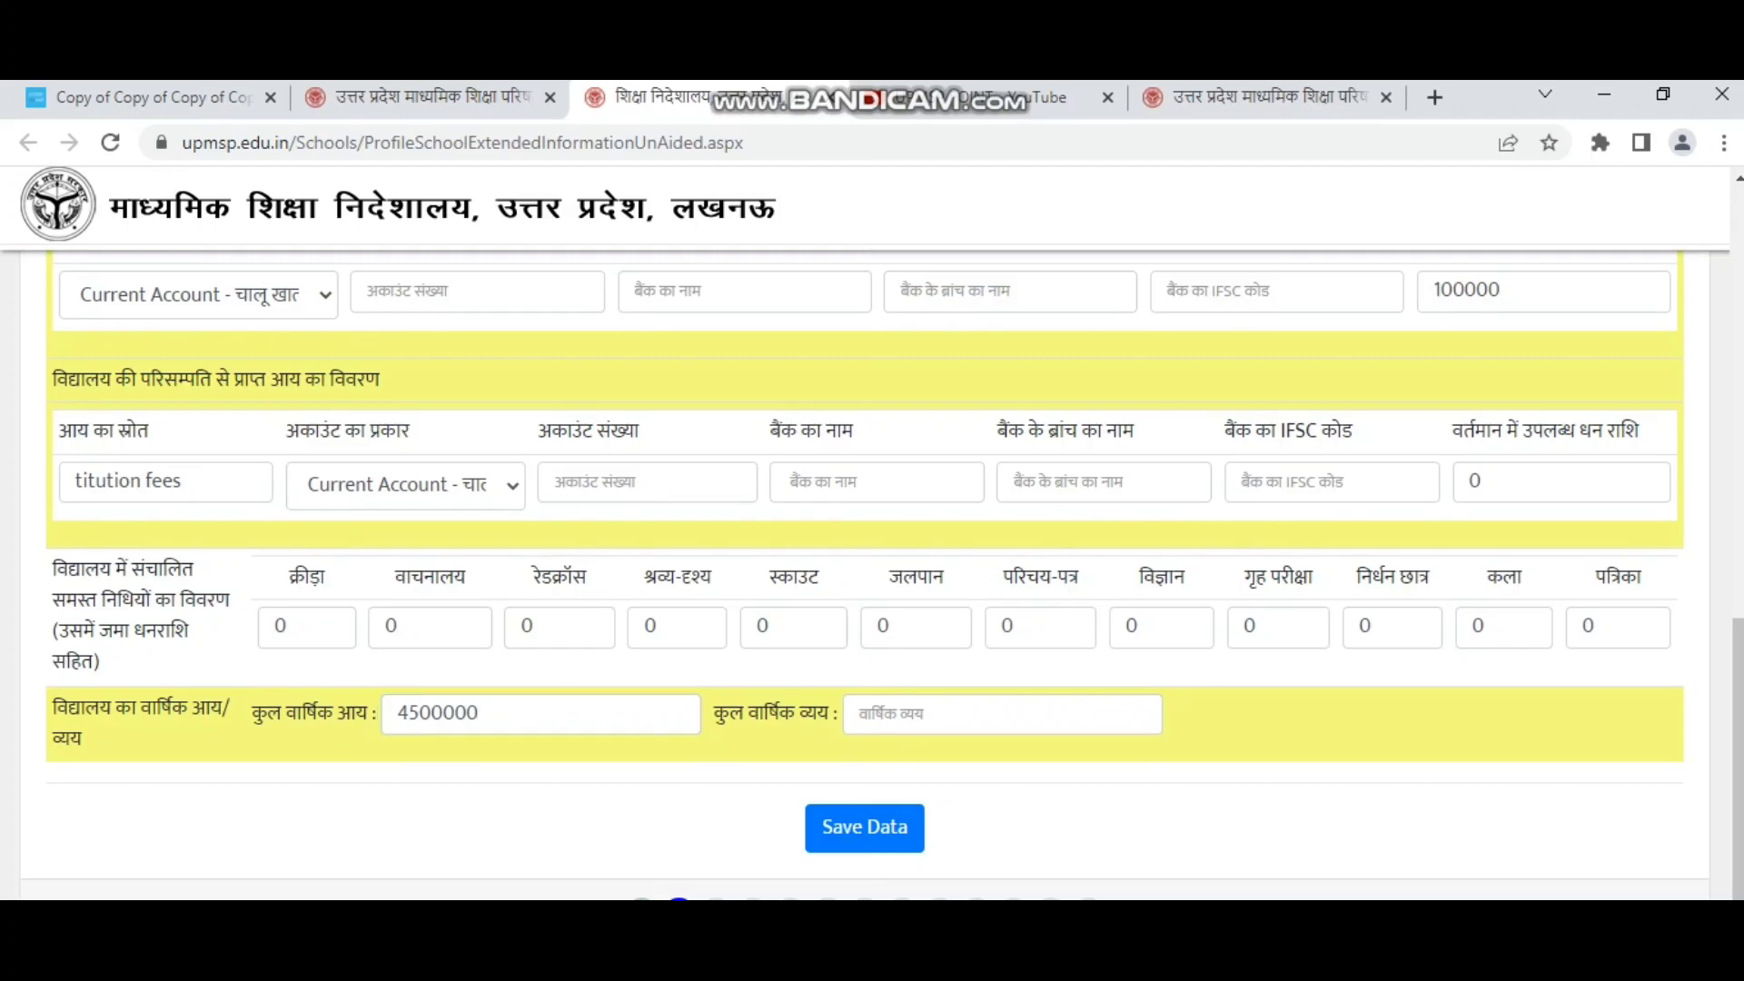
scroll(864, 577, "down", 2)
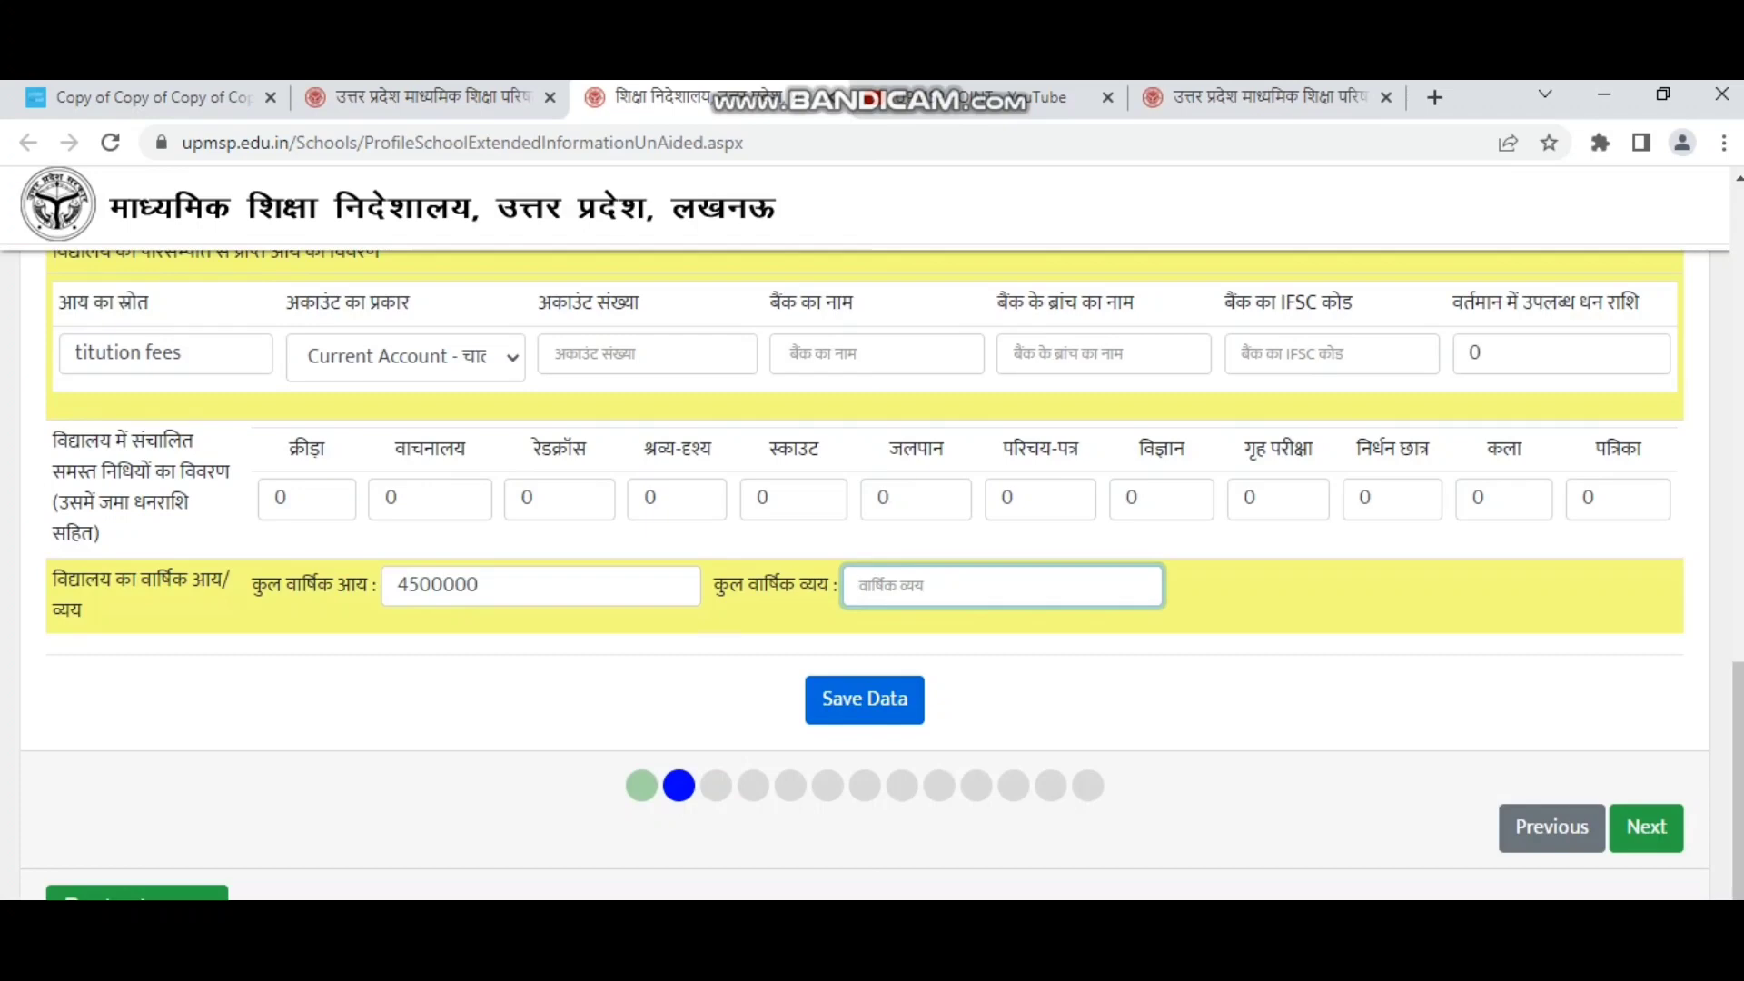
Open the वर्षवार विकाश (भाग-1) section and go over its year, work type and amount fields.
left_click(1645, 826)
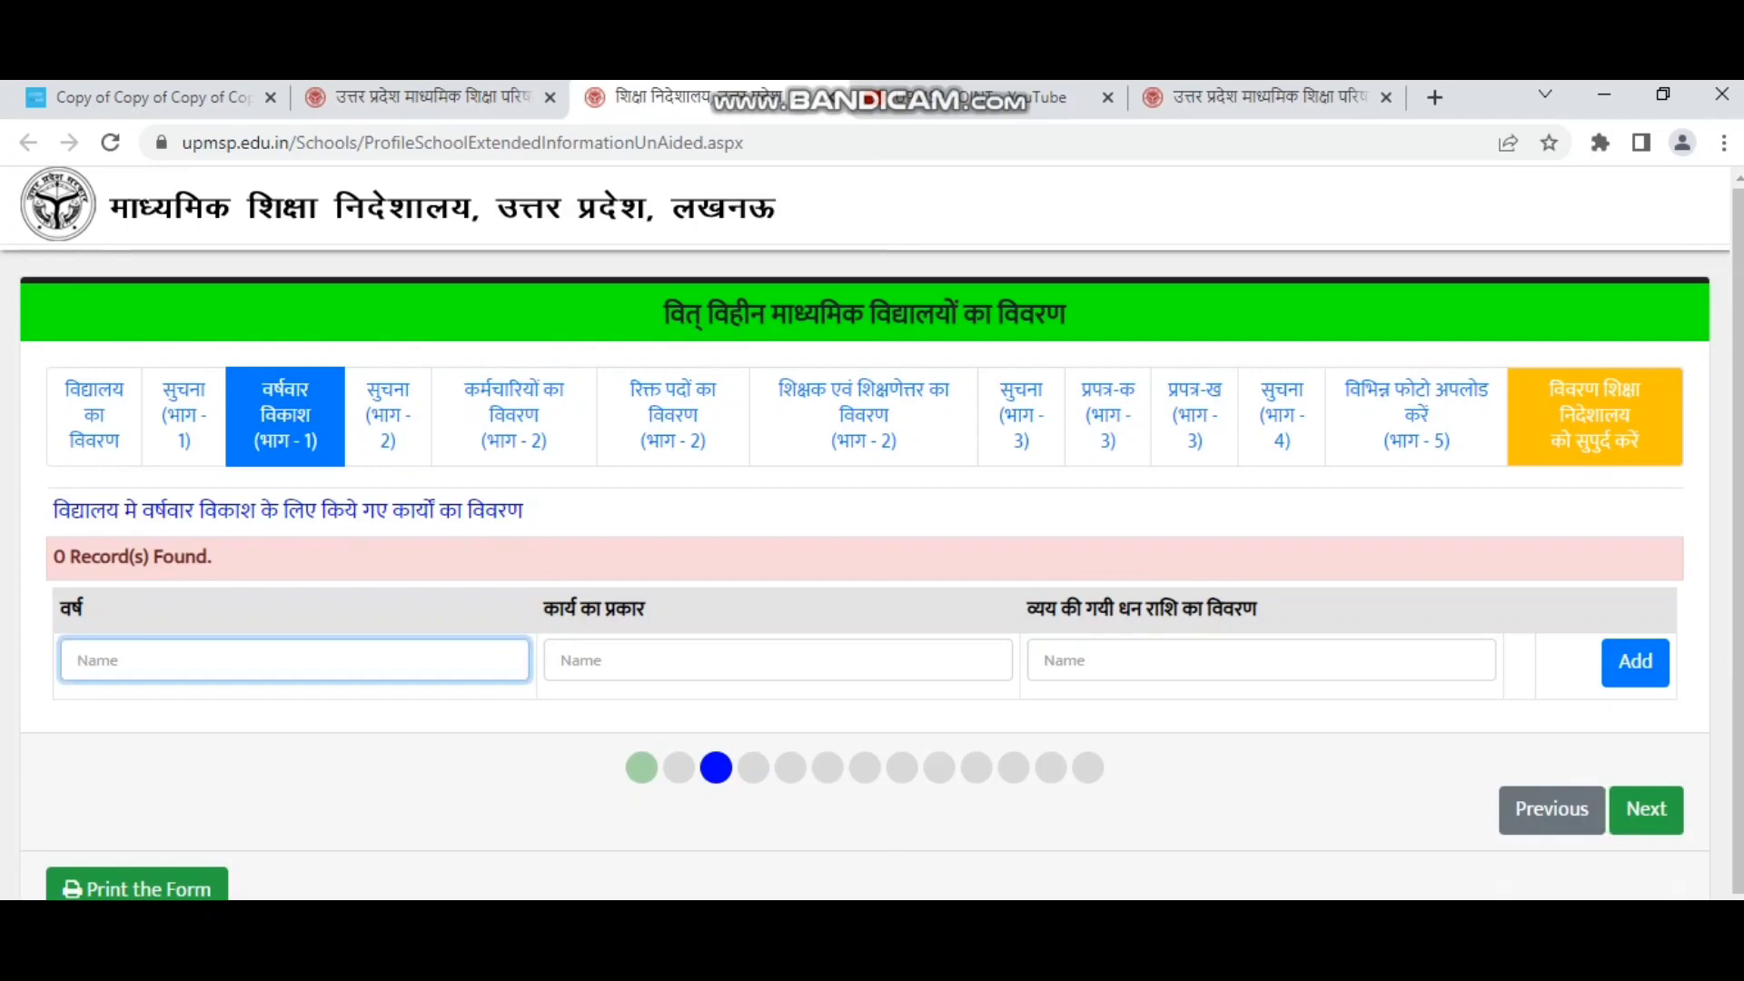
left_click_drag(68, 511, 467, 511)
left_click(294, 661)
left_click(779, 660)
left_click(1262, 660)
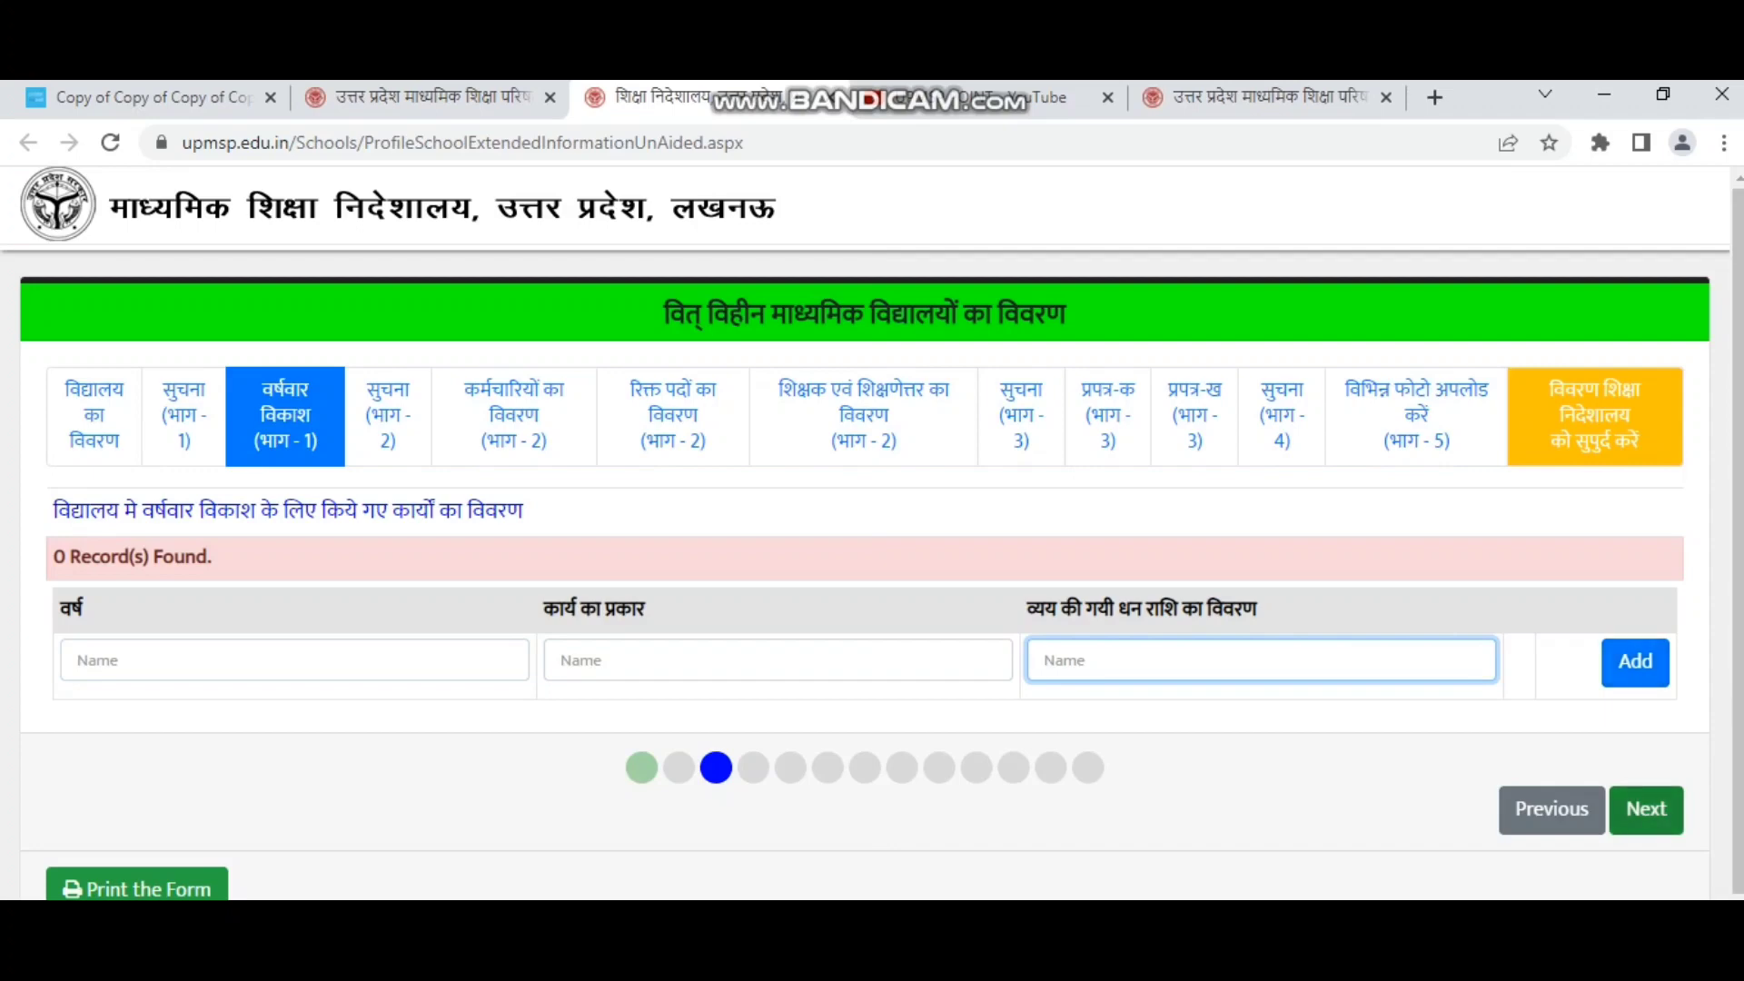
In Part-2, answer Y - हां to sole operation, leaving its start date empty.
left_click(1645, 809)
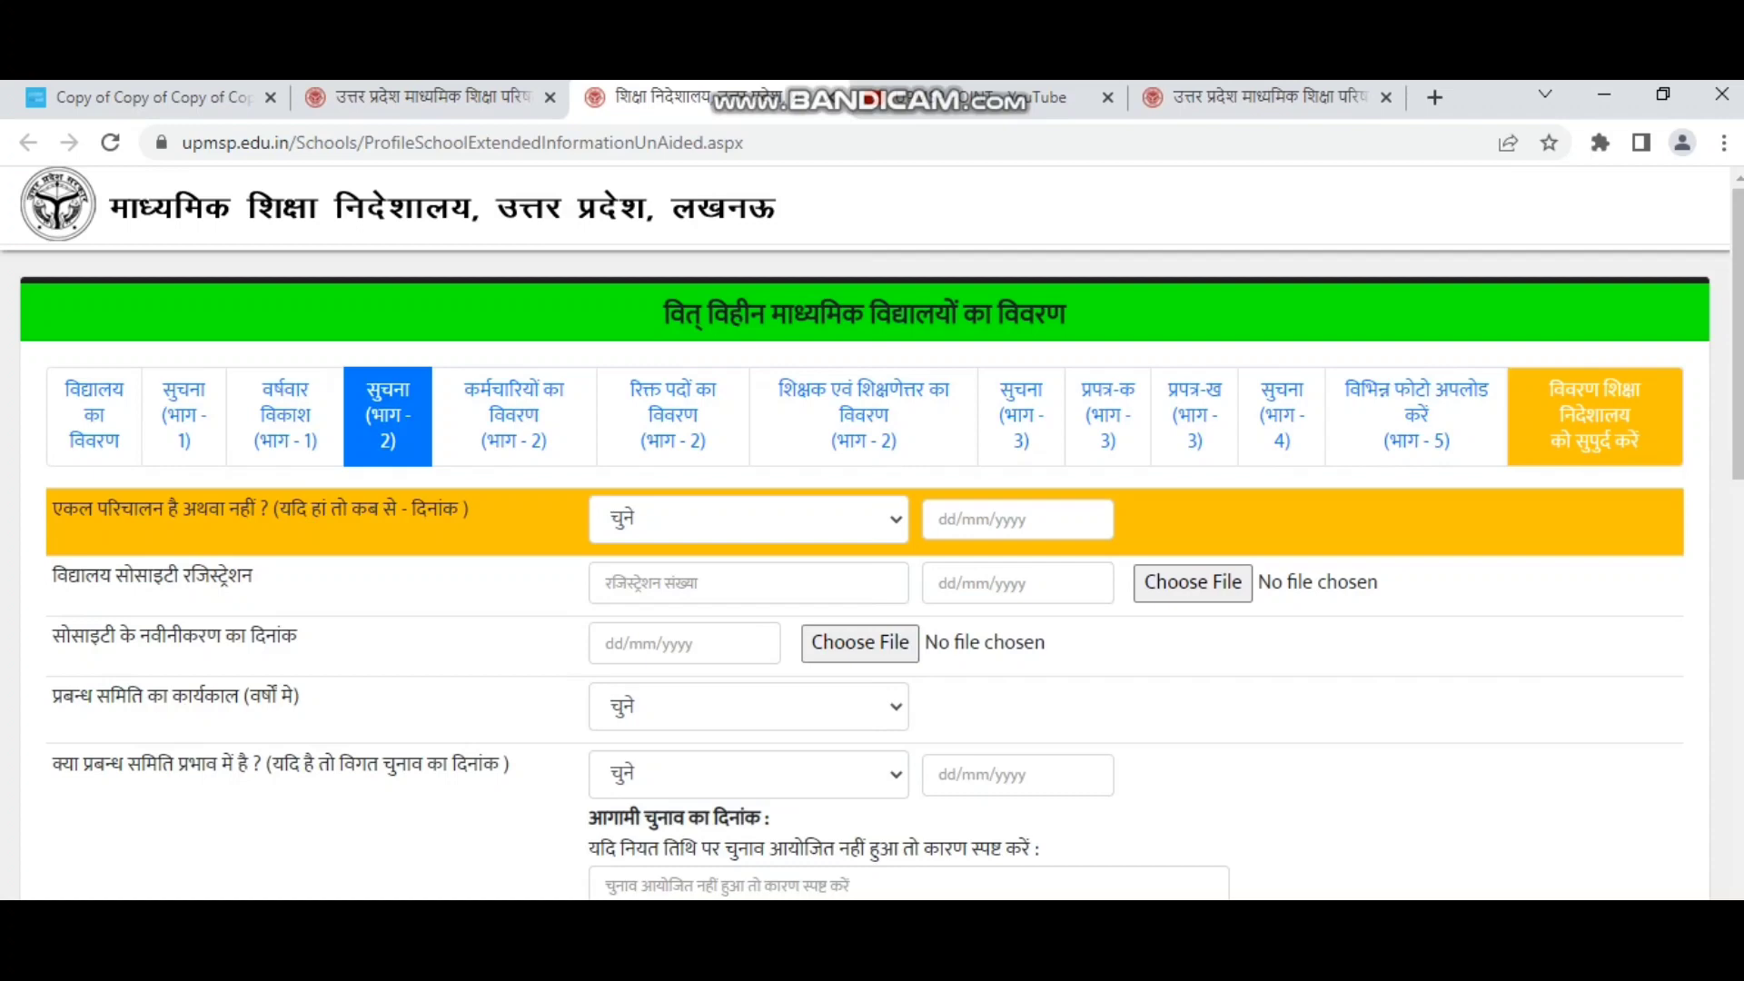
left_click_drag(52, 509, 469, 509)
left_click(744, 519)
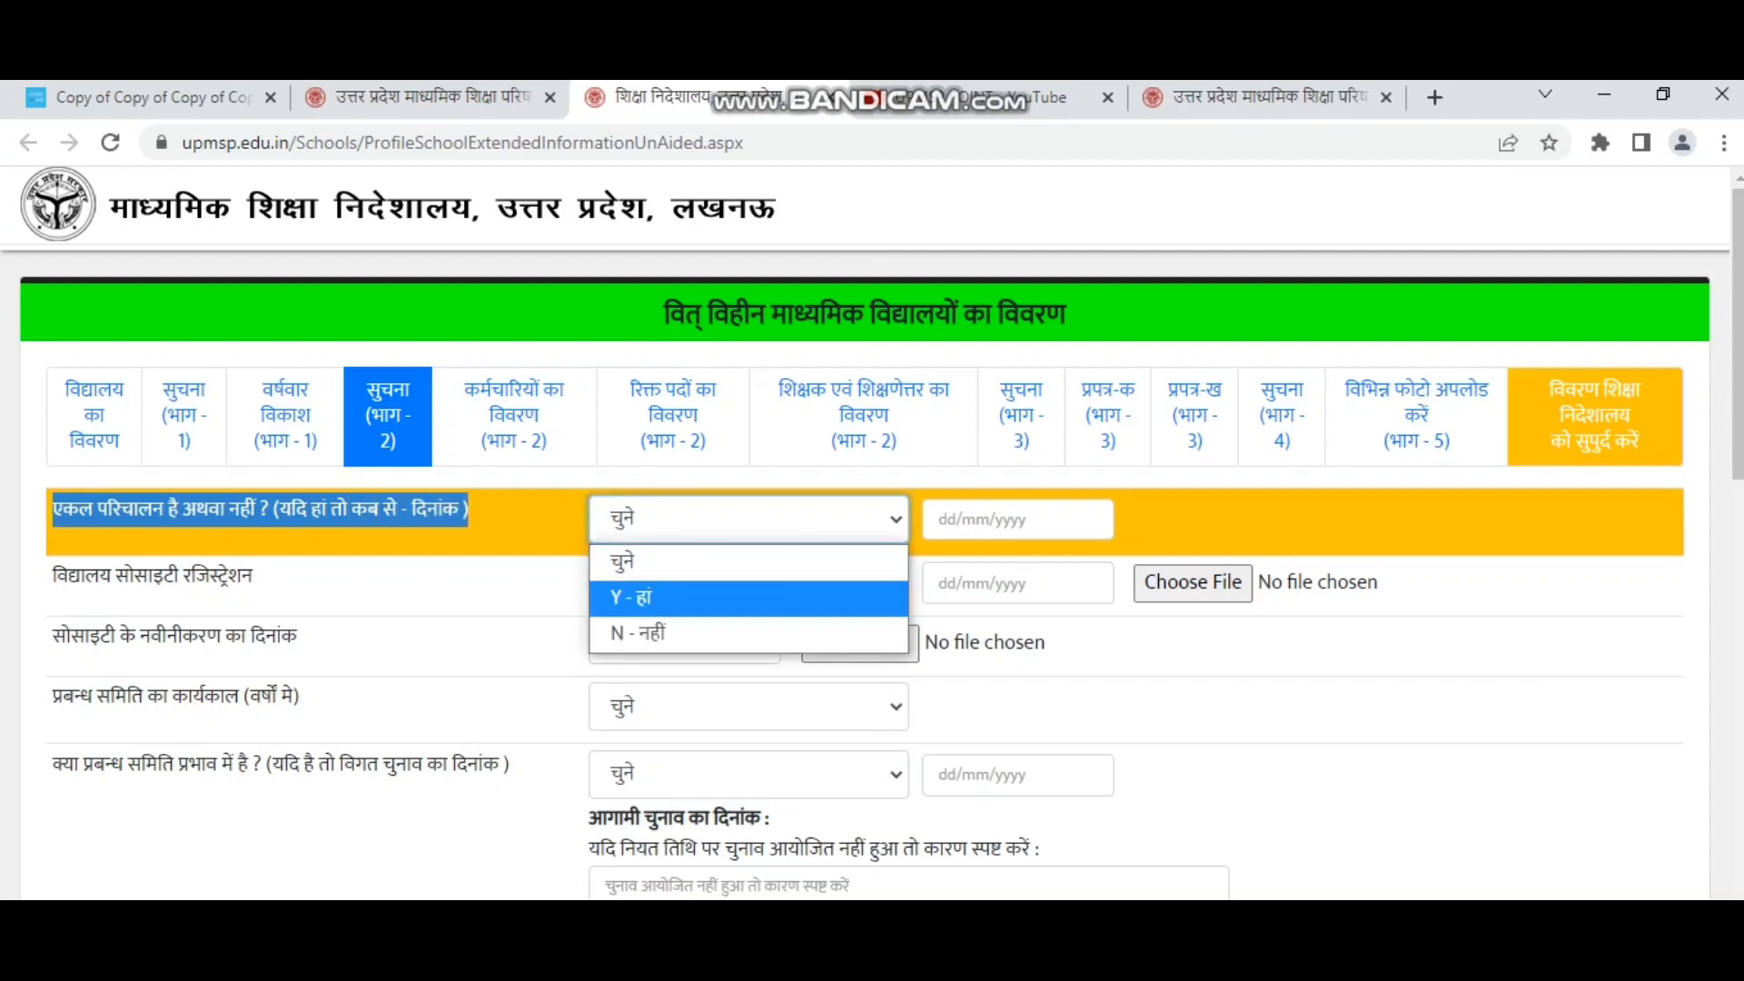
left_click(749, 598)
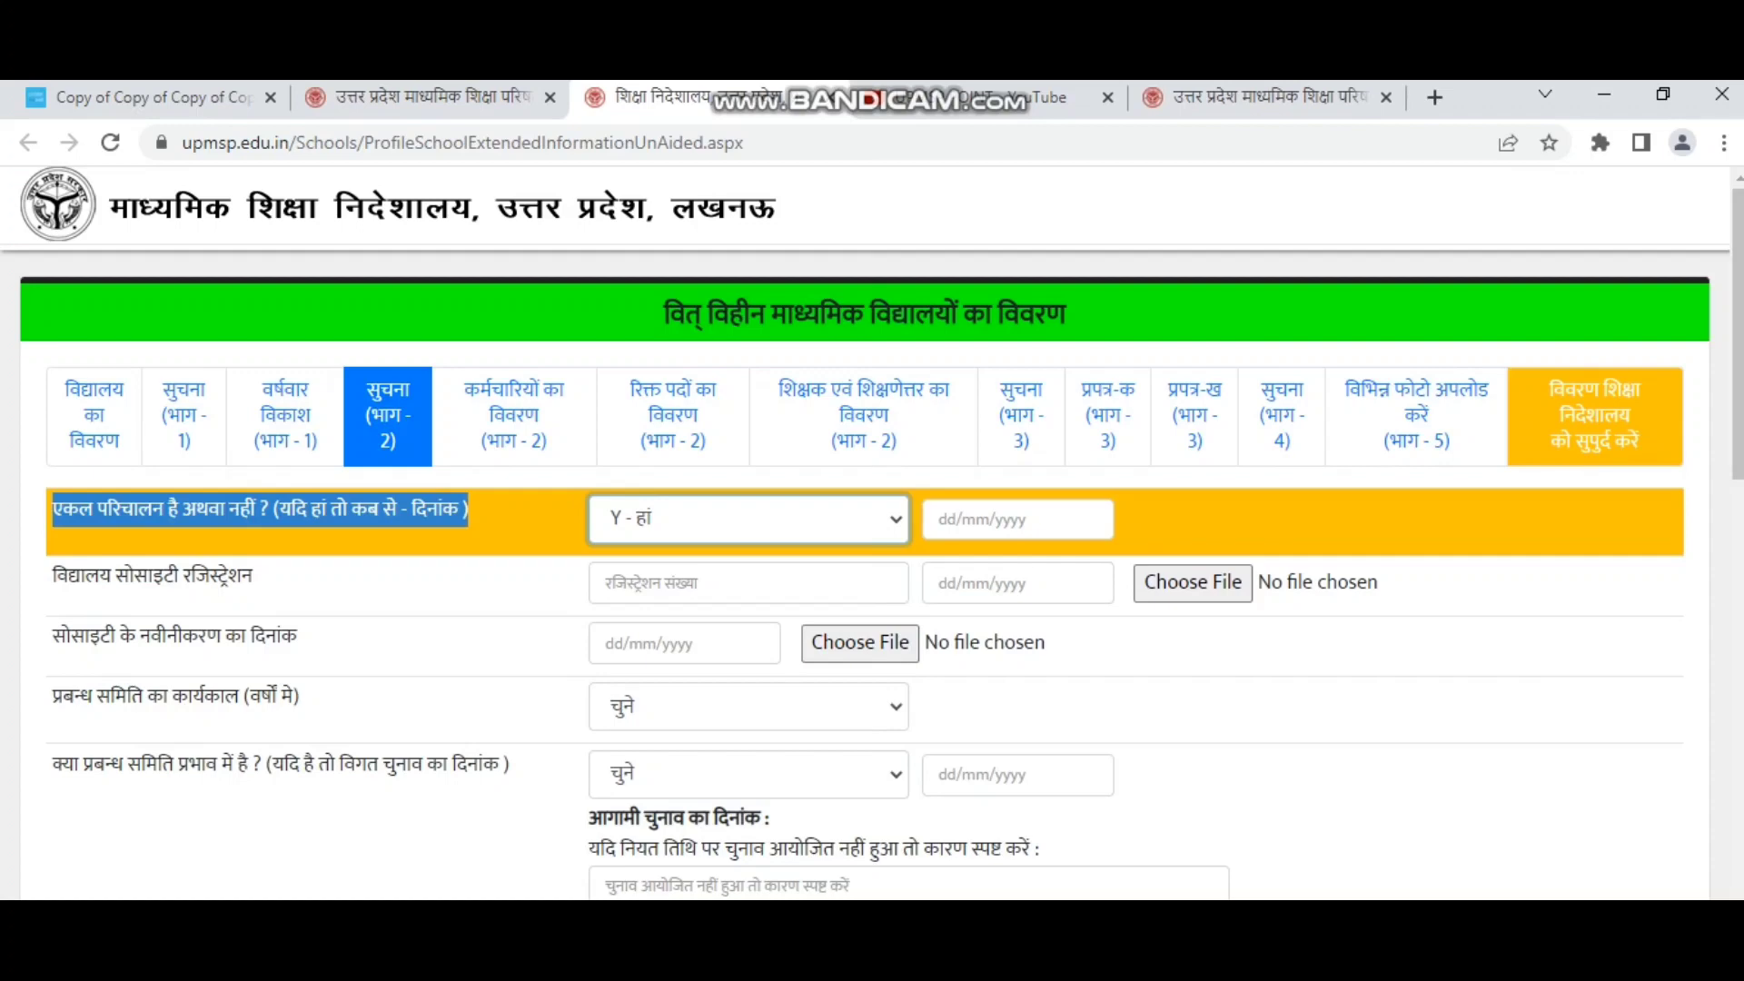
left_click(1017, 520)
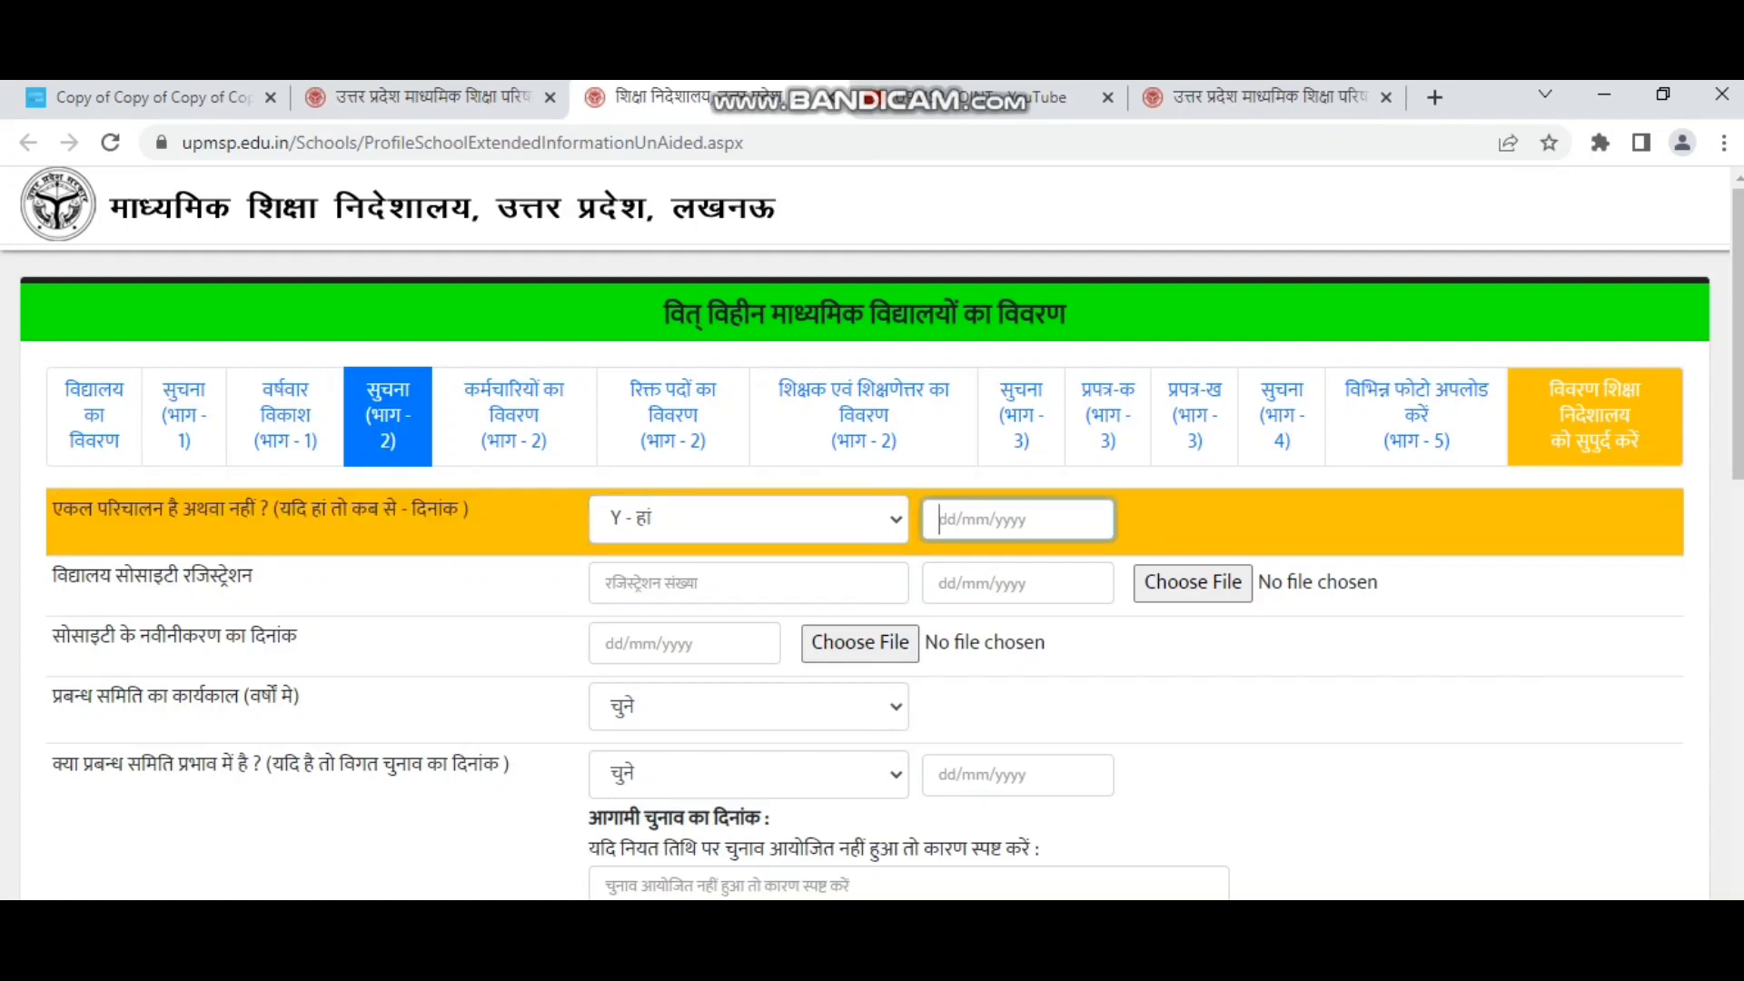
left_click(55, 575)
Enter society registration number 10221 with registration date 20/23/0200.
left_click(749, 583)
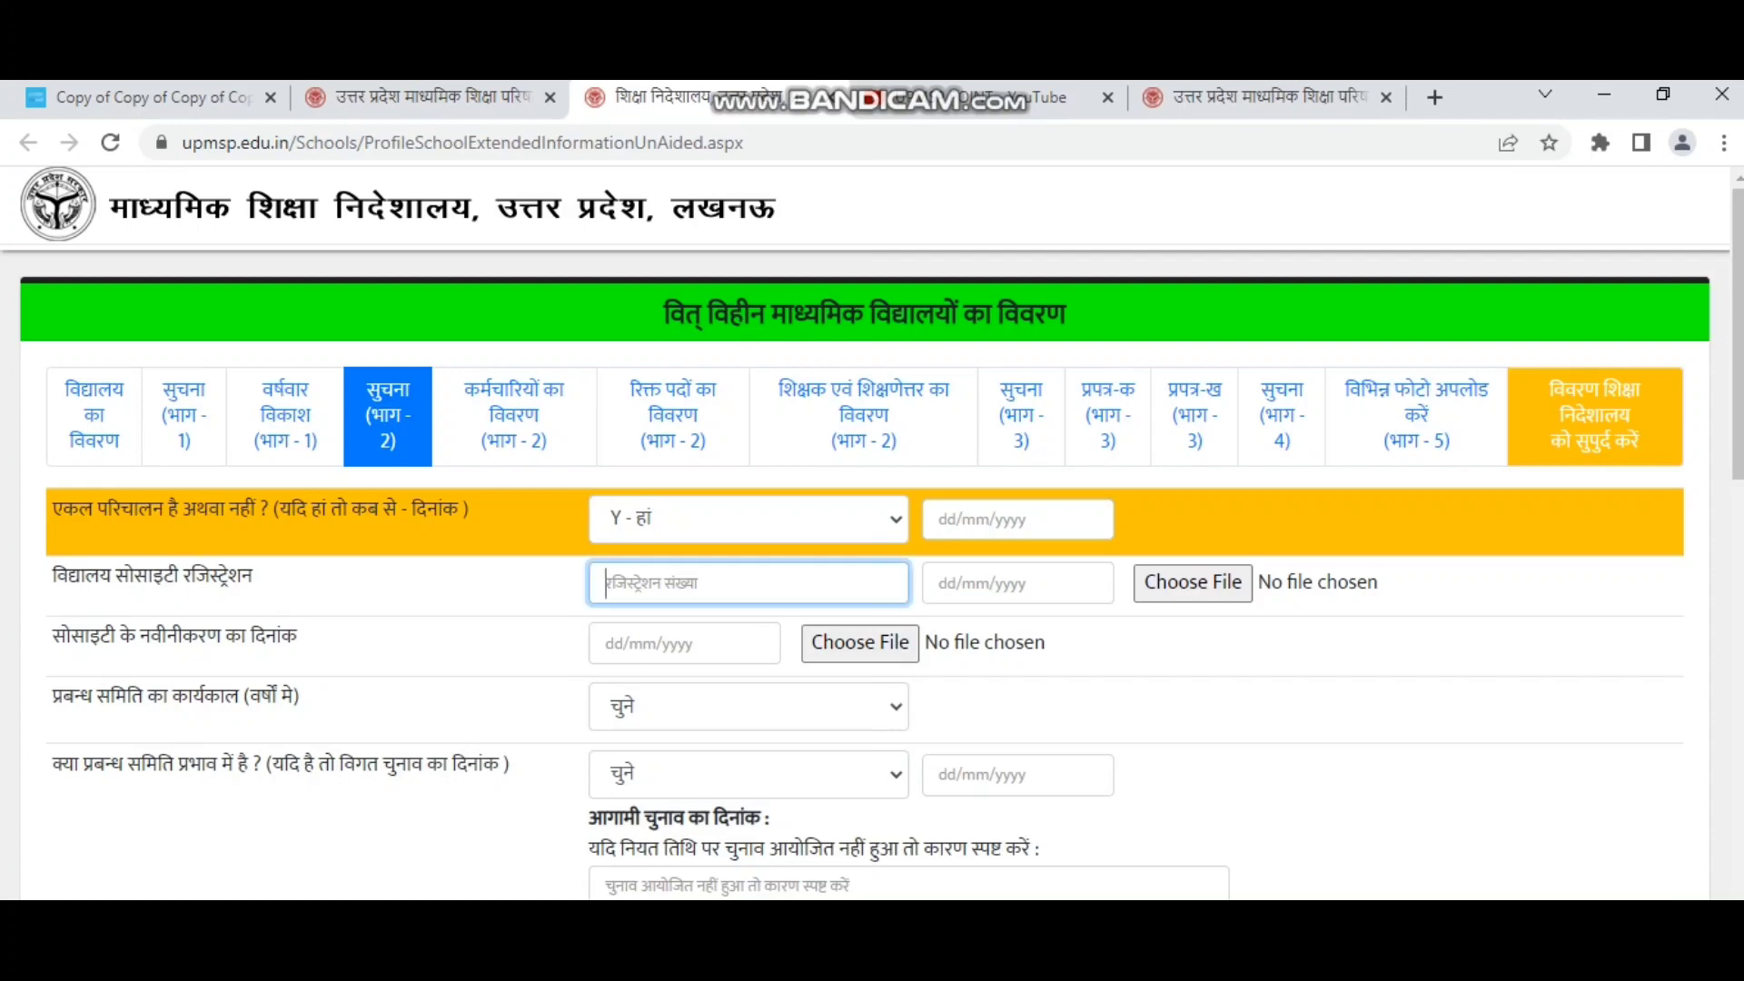
type("10221")
key("Tab")
type("20/23")
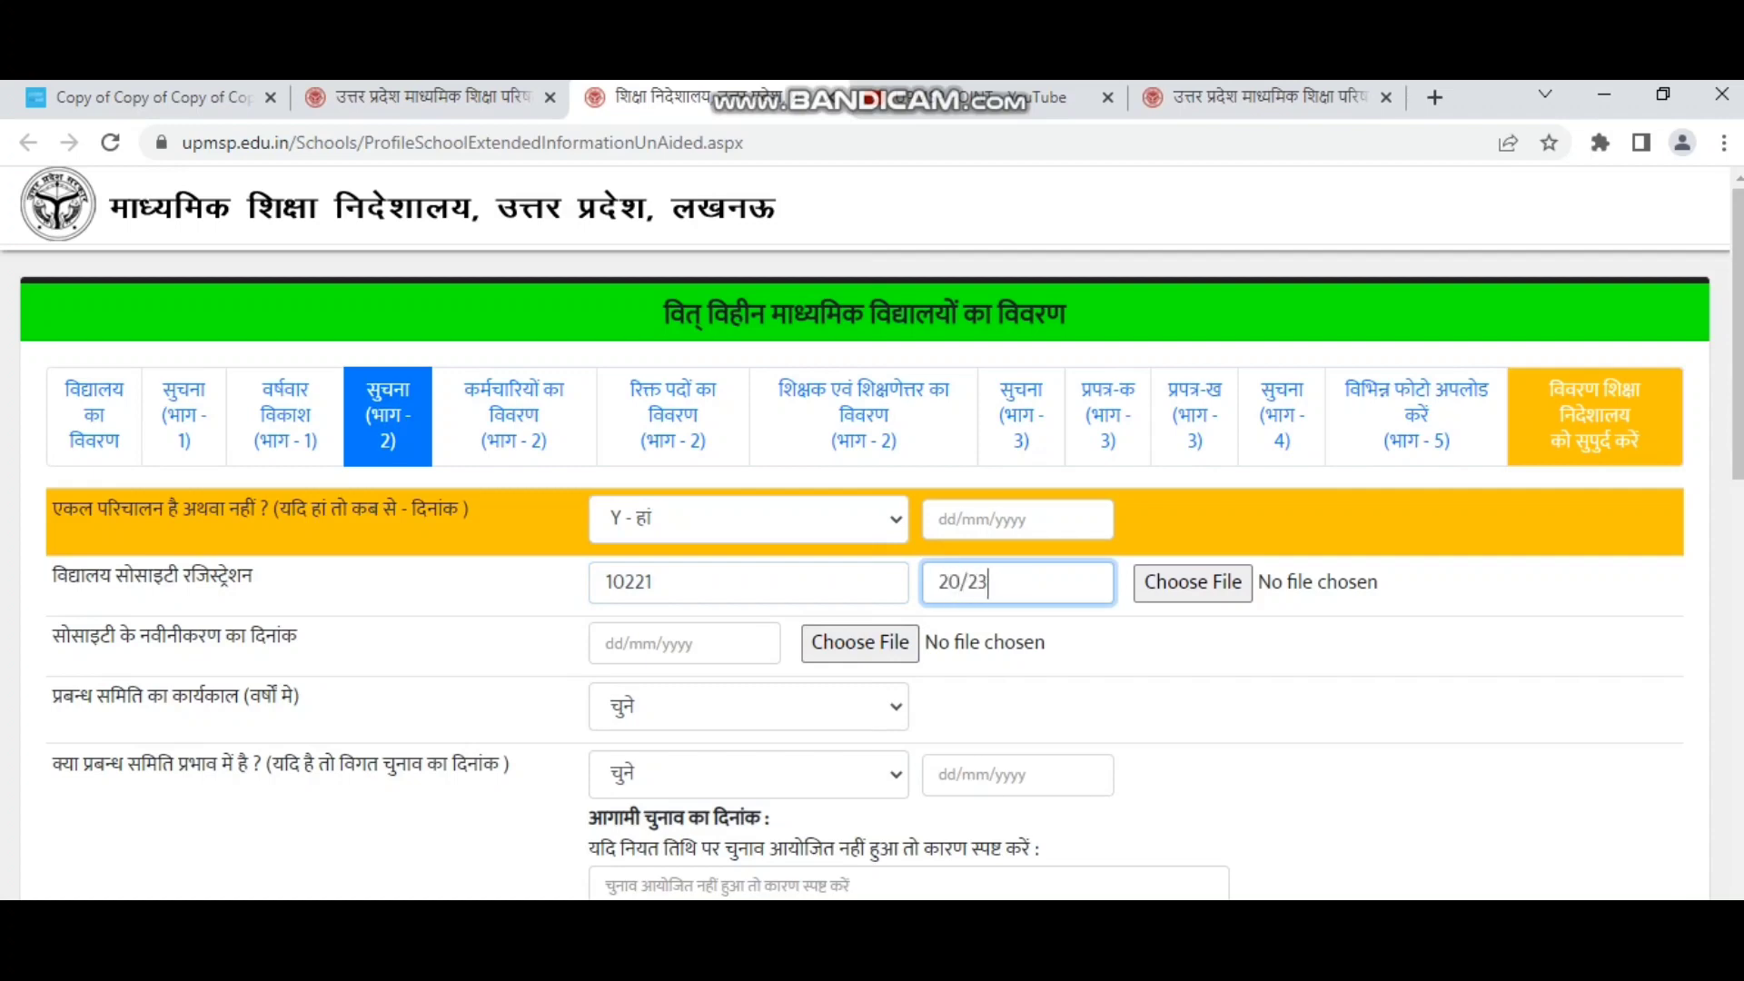
type("/0200")
left_click(1184, 582)
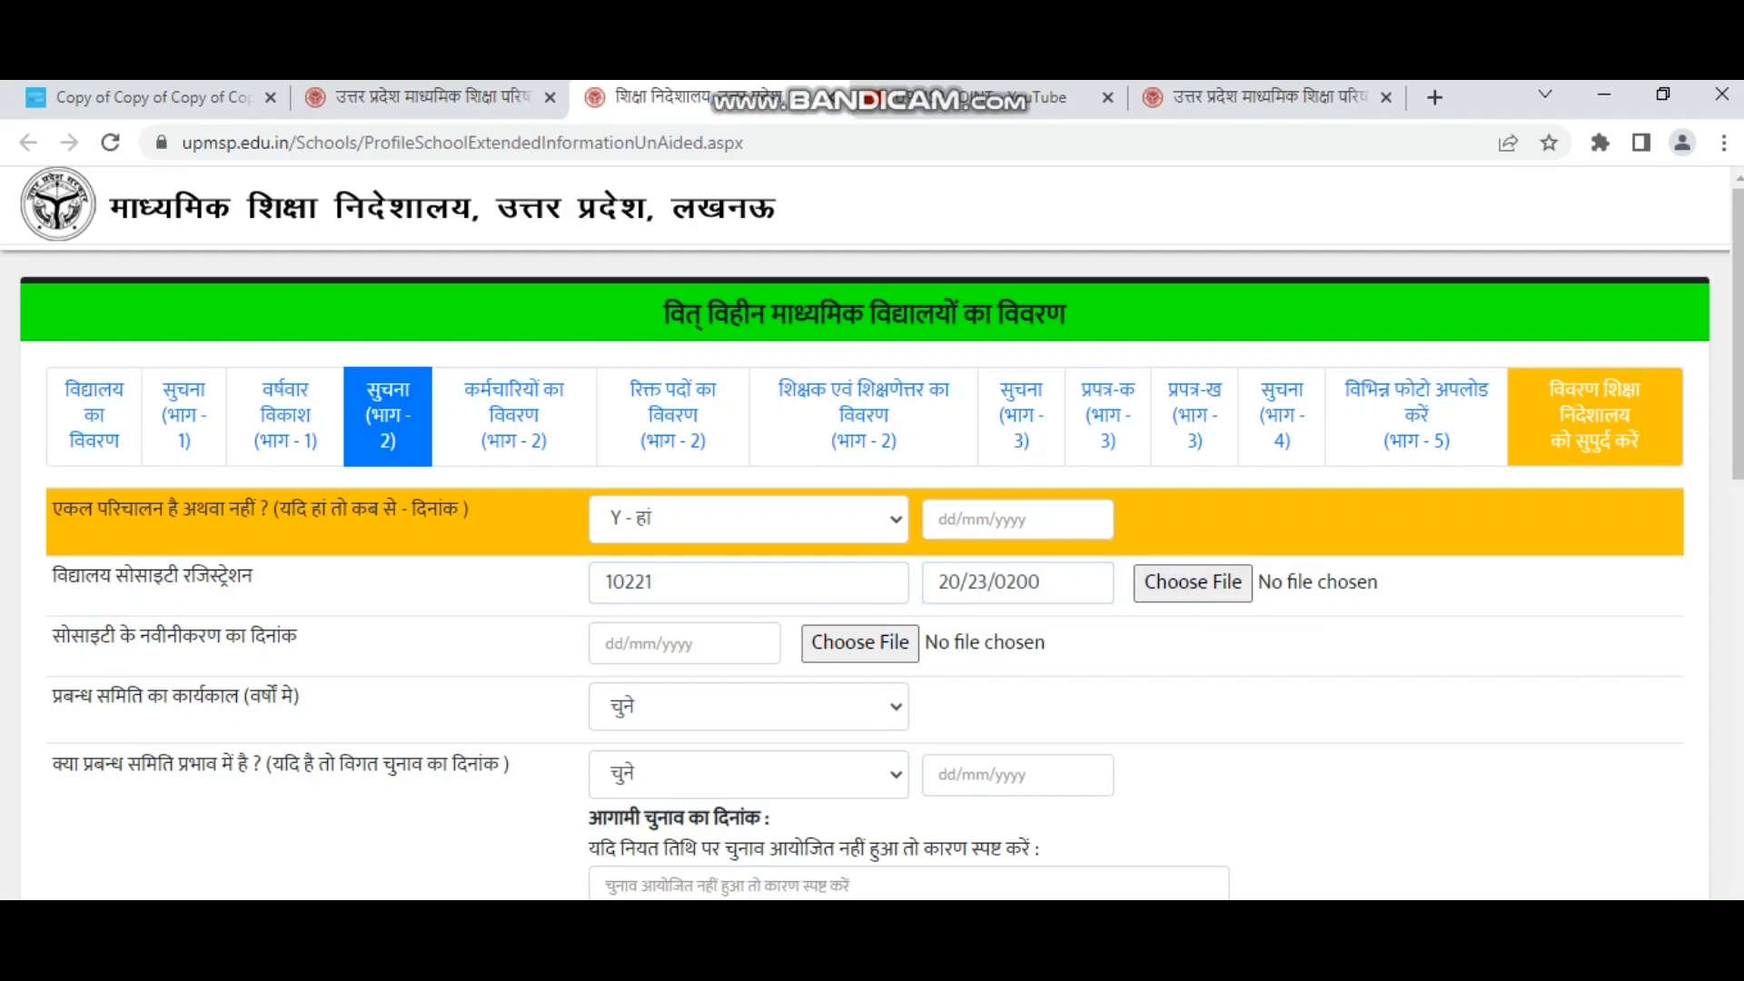
left_click(606, 643)
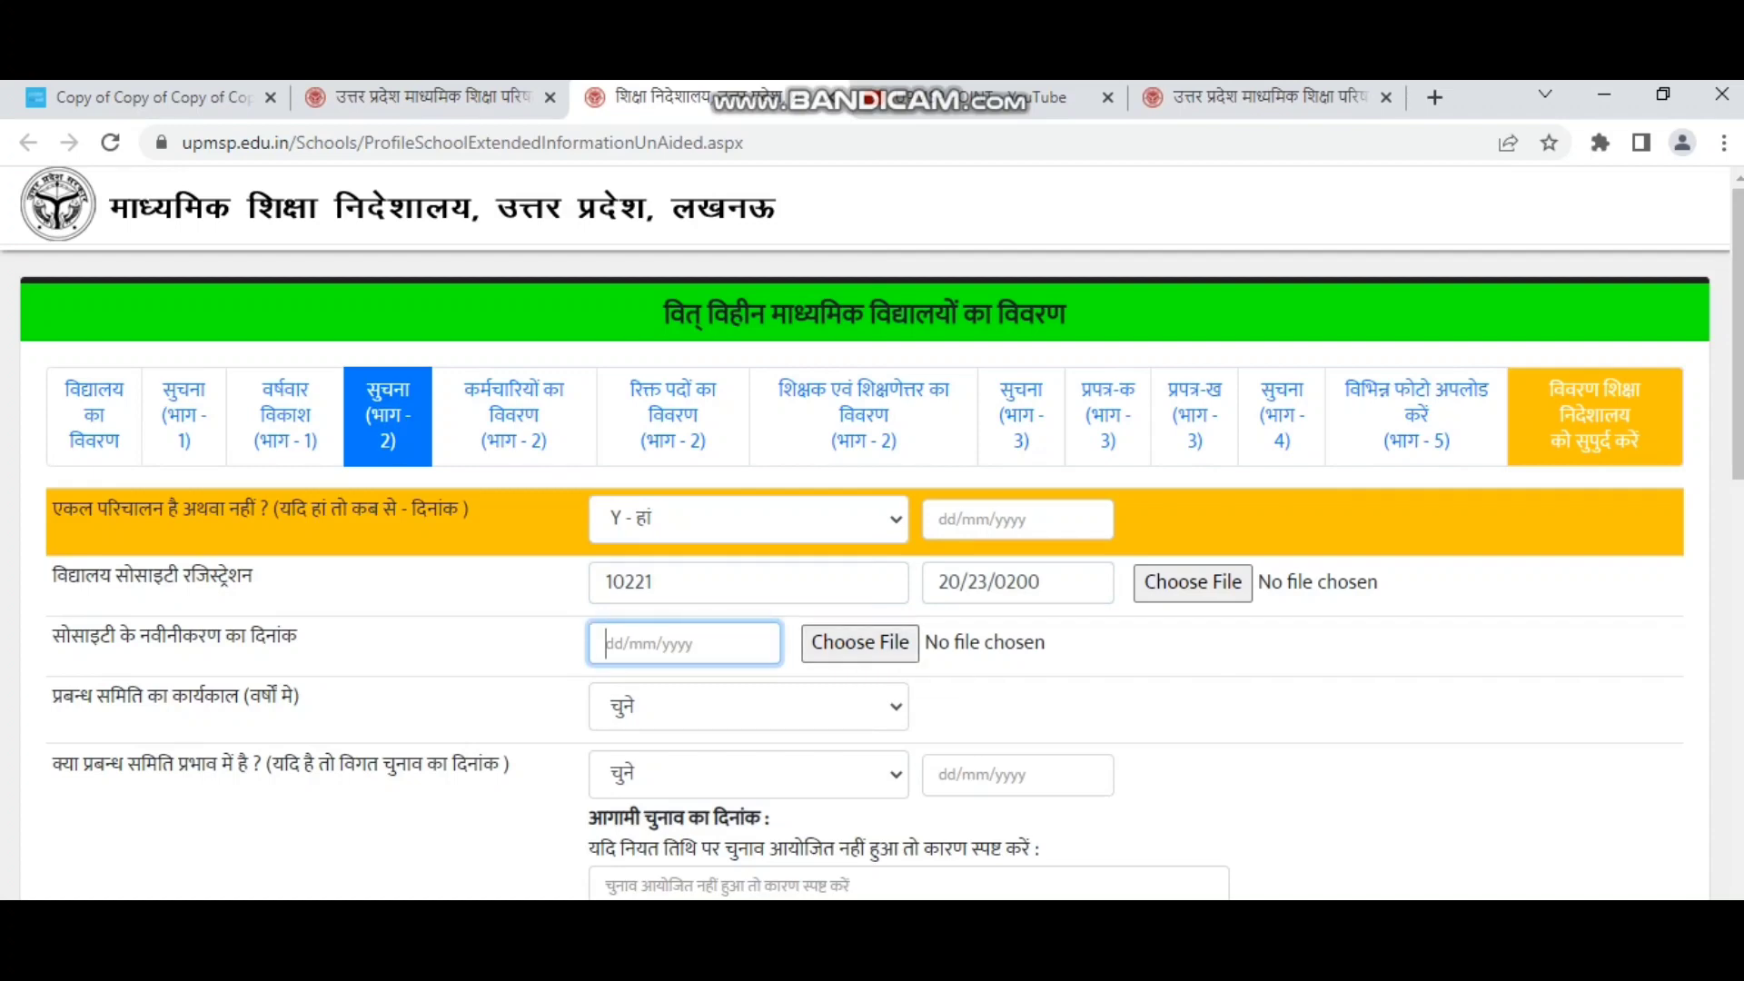
Set committee tenure to Not Applicable instead of 5 Years.
left_click_drag(51, 697, 300, 696)
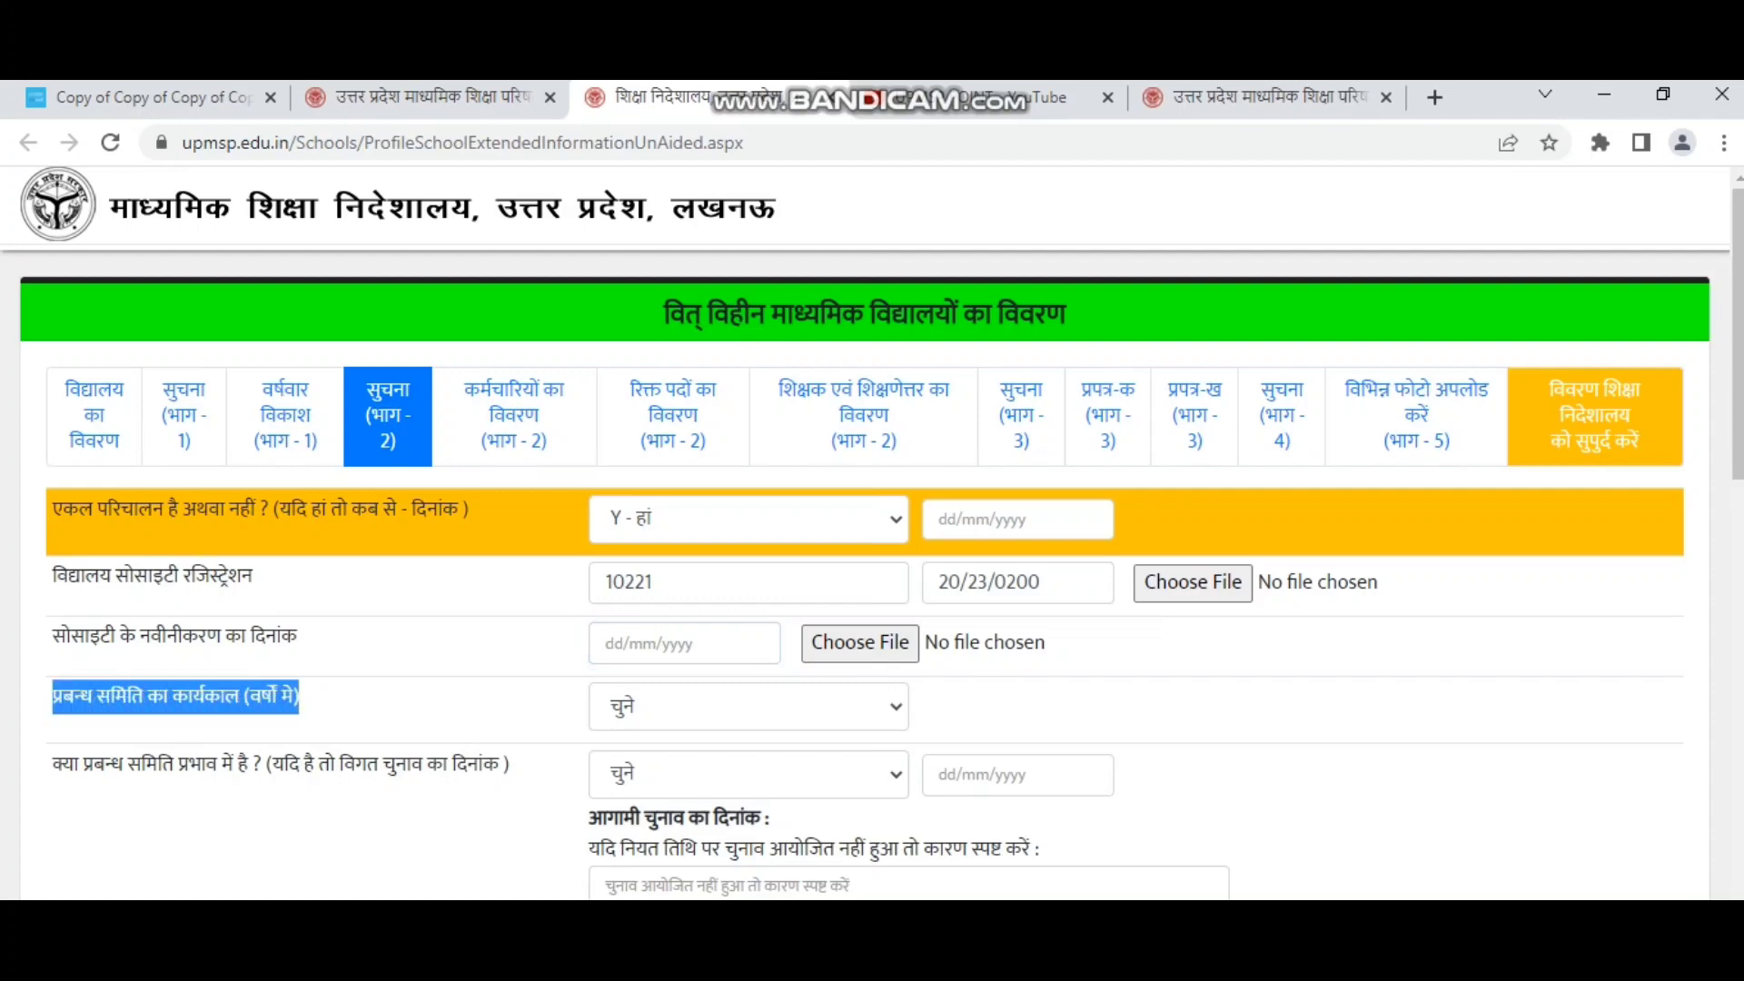
left_click(748, 707)
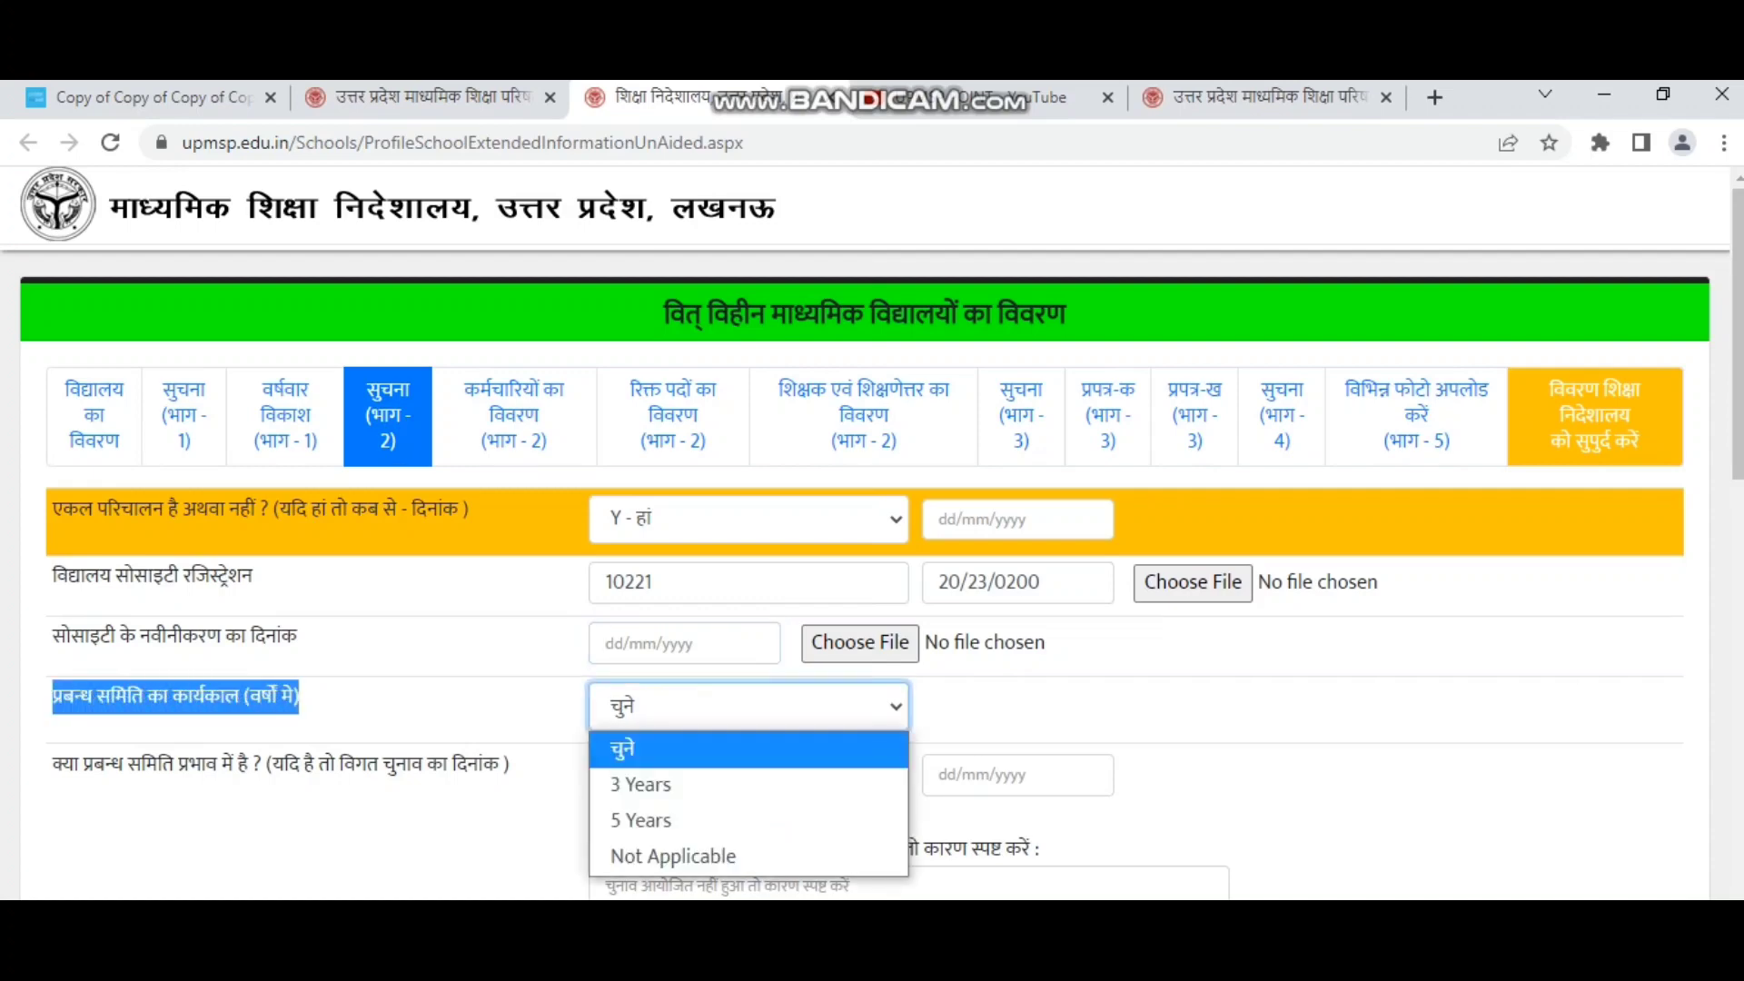
left_click(654, 821)
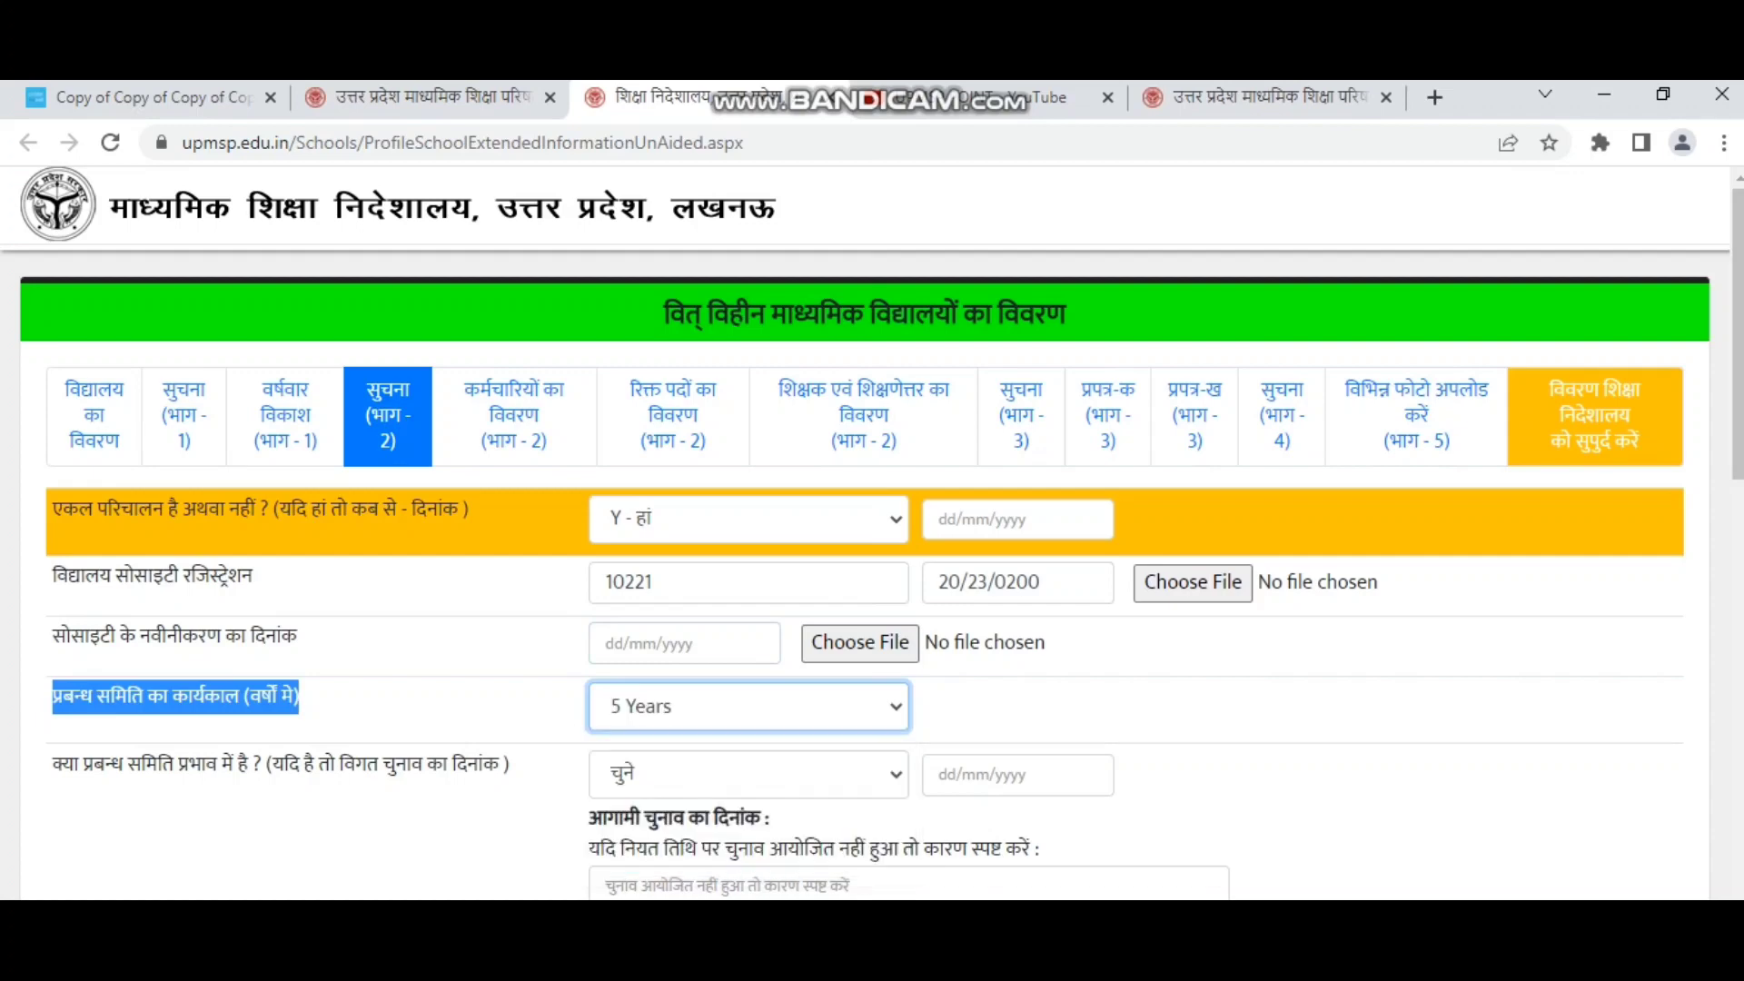
left_click(748, 707)
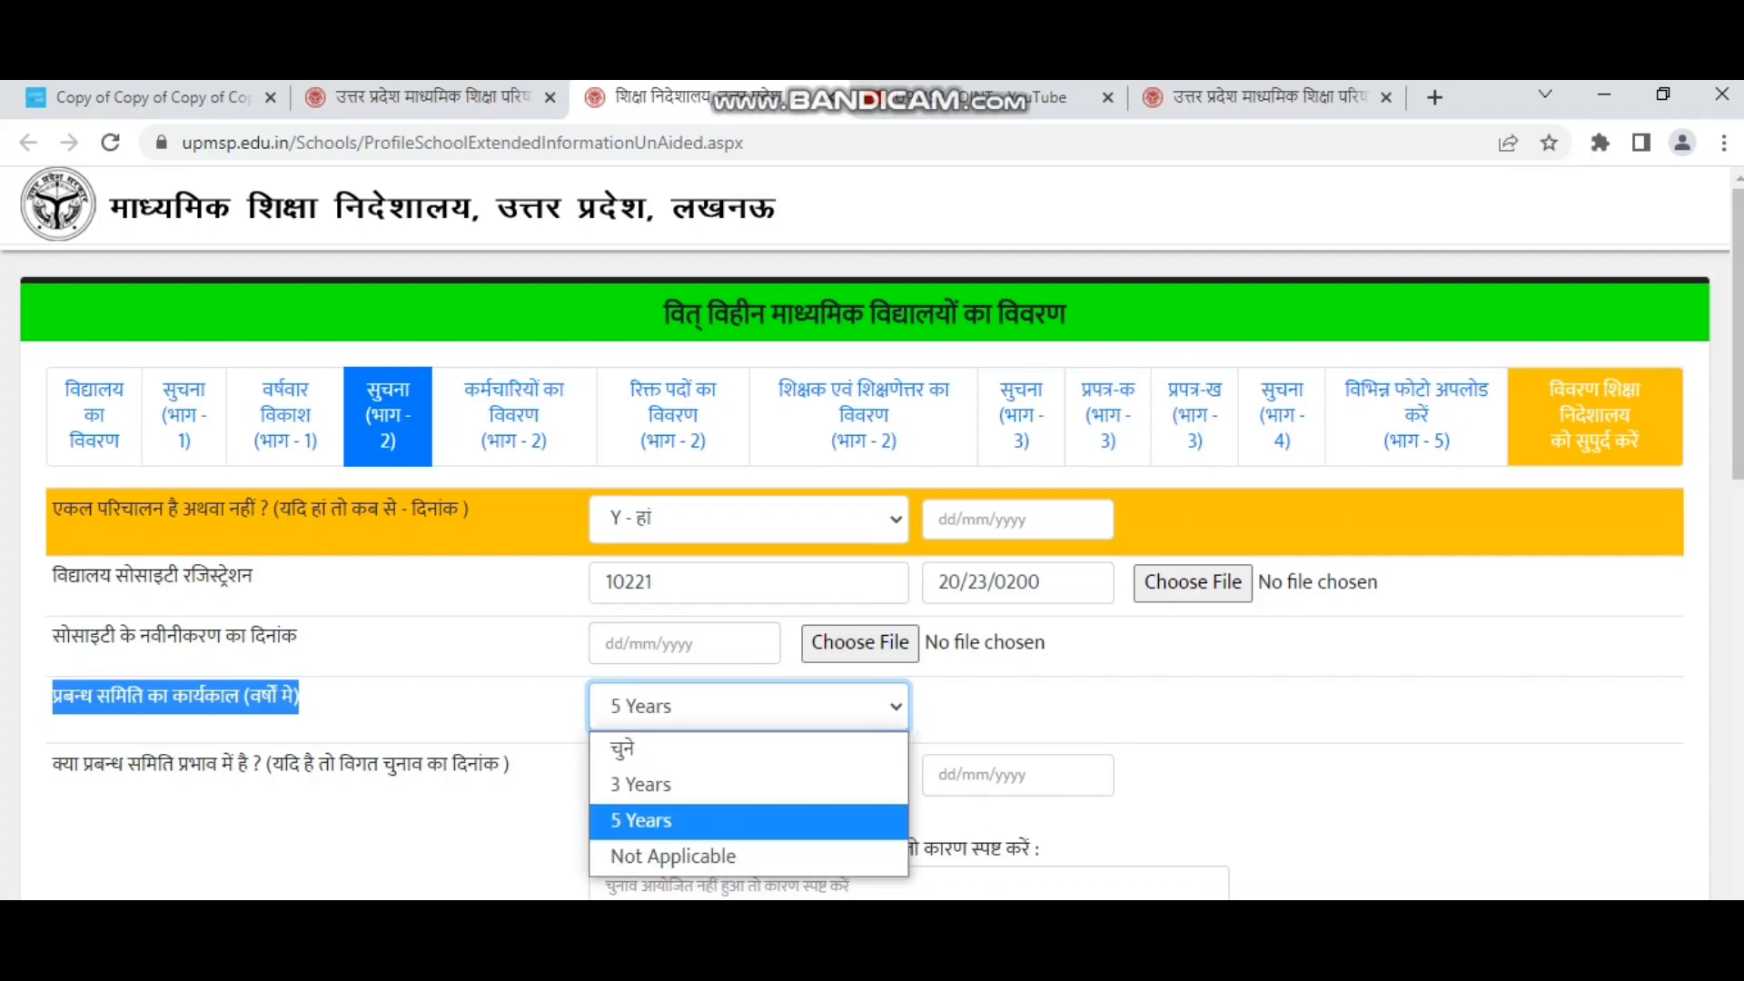
left_click(673, 856)
left_click(54, 764)
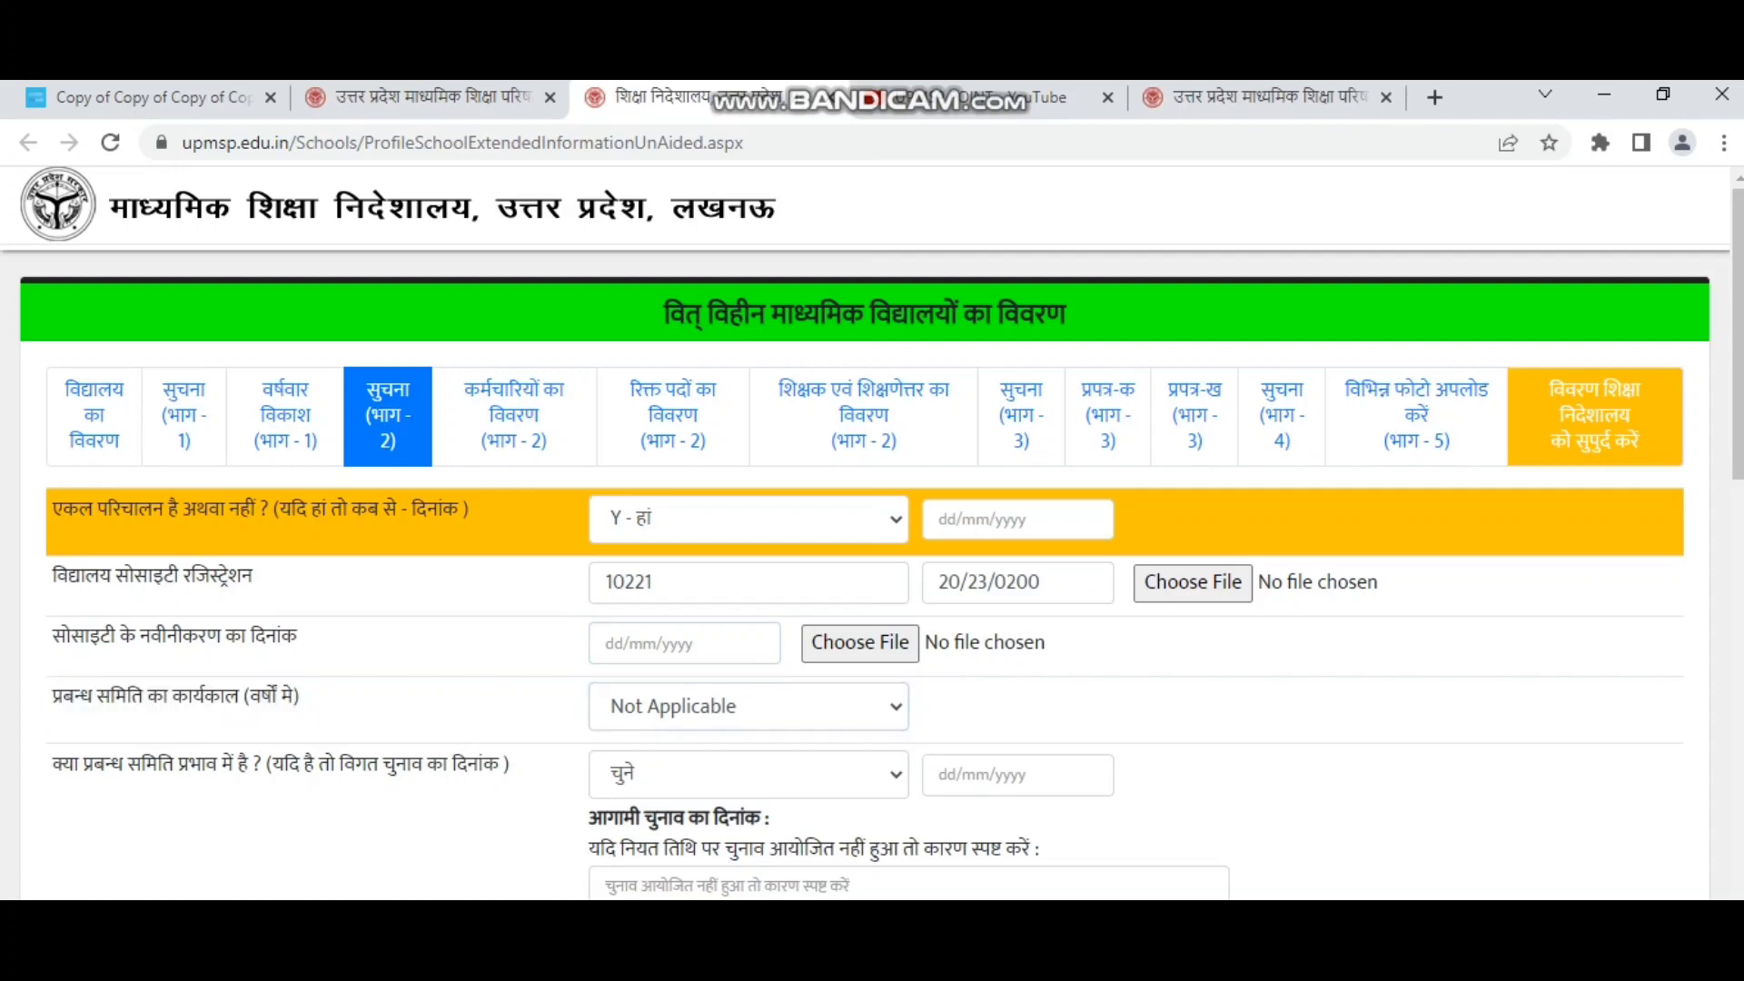
scroll(871, 572, "down", 2)
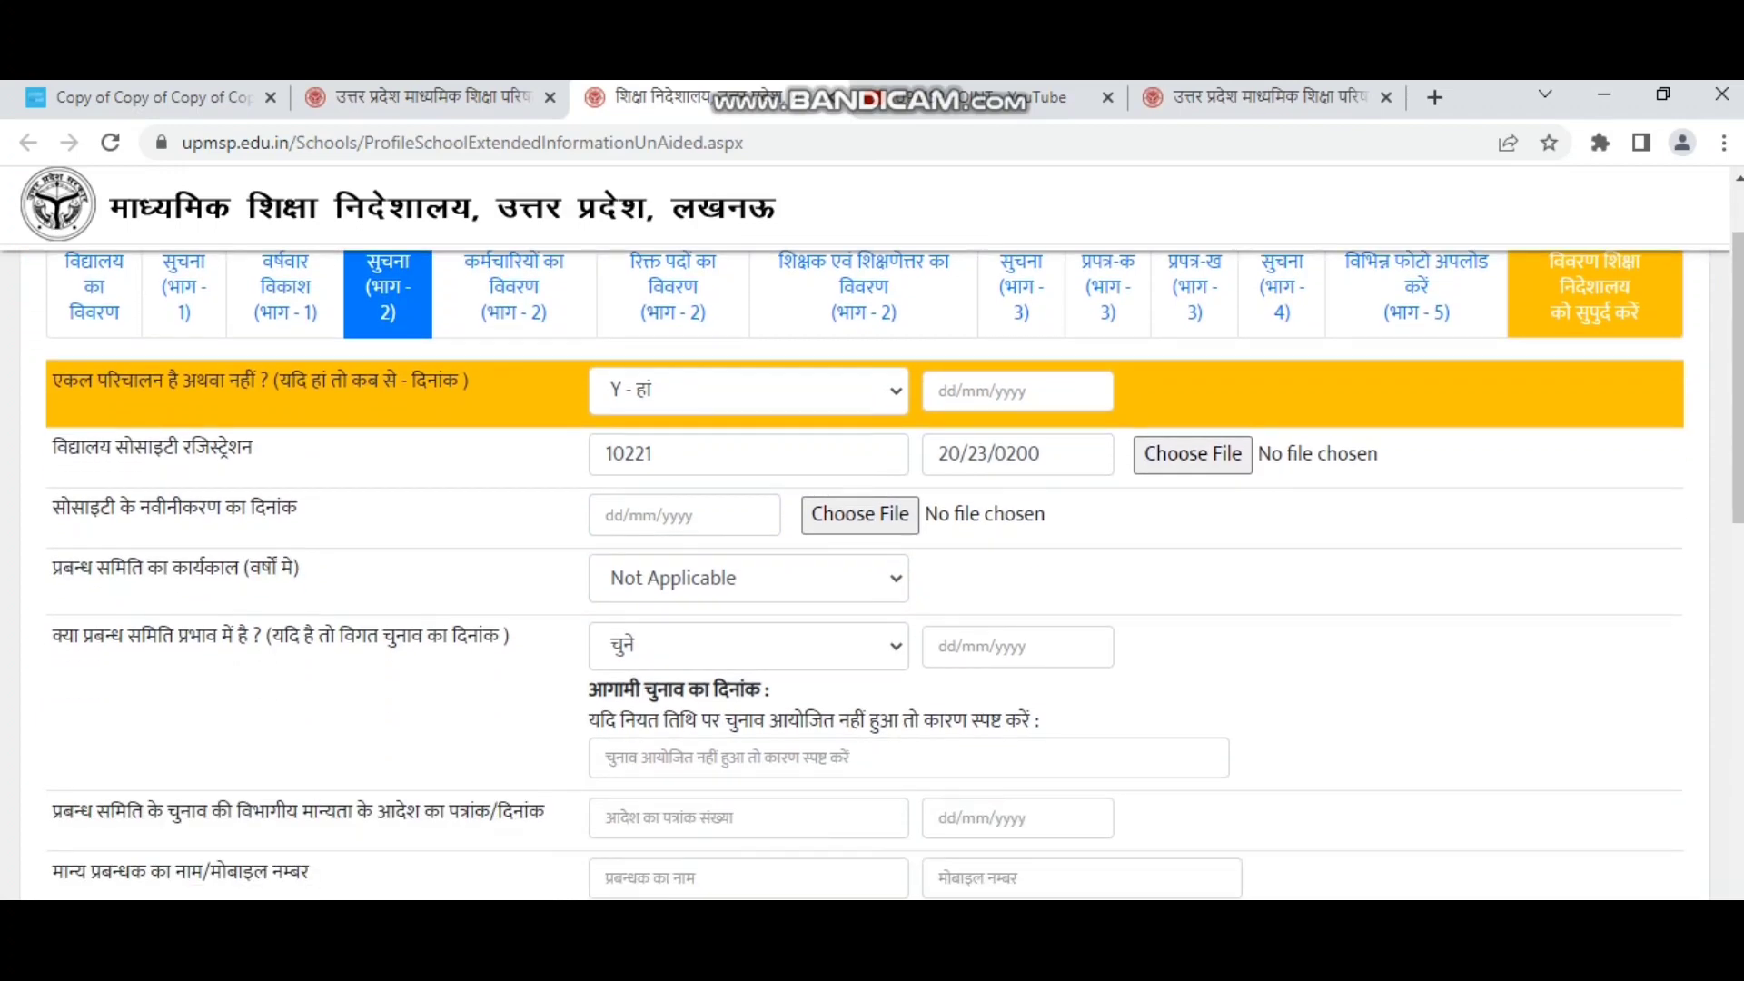
scroll(872, 572, "down", 2)
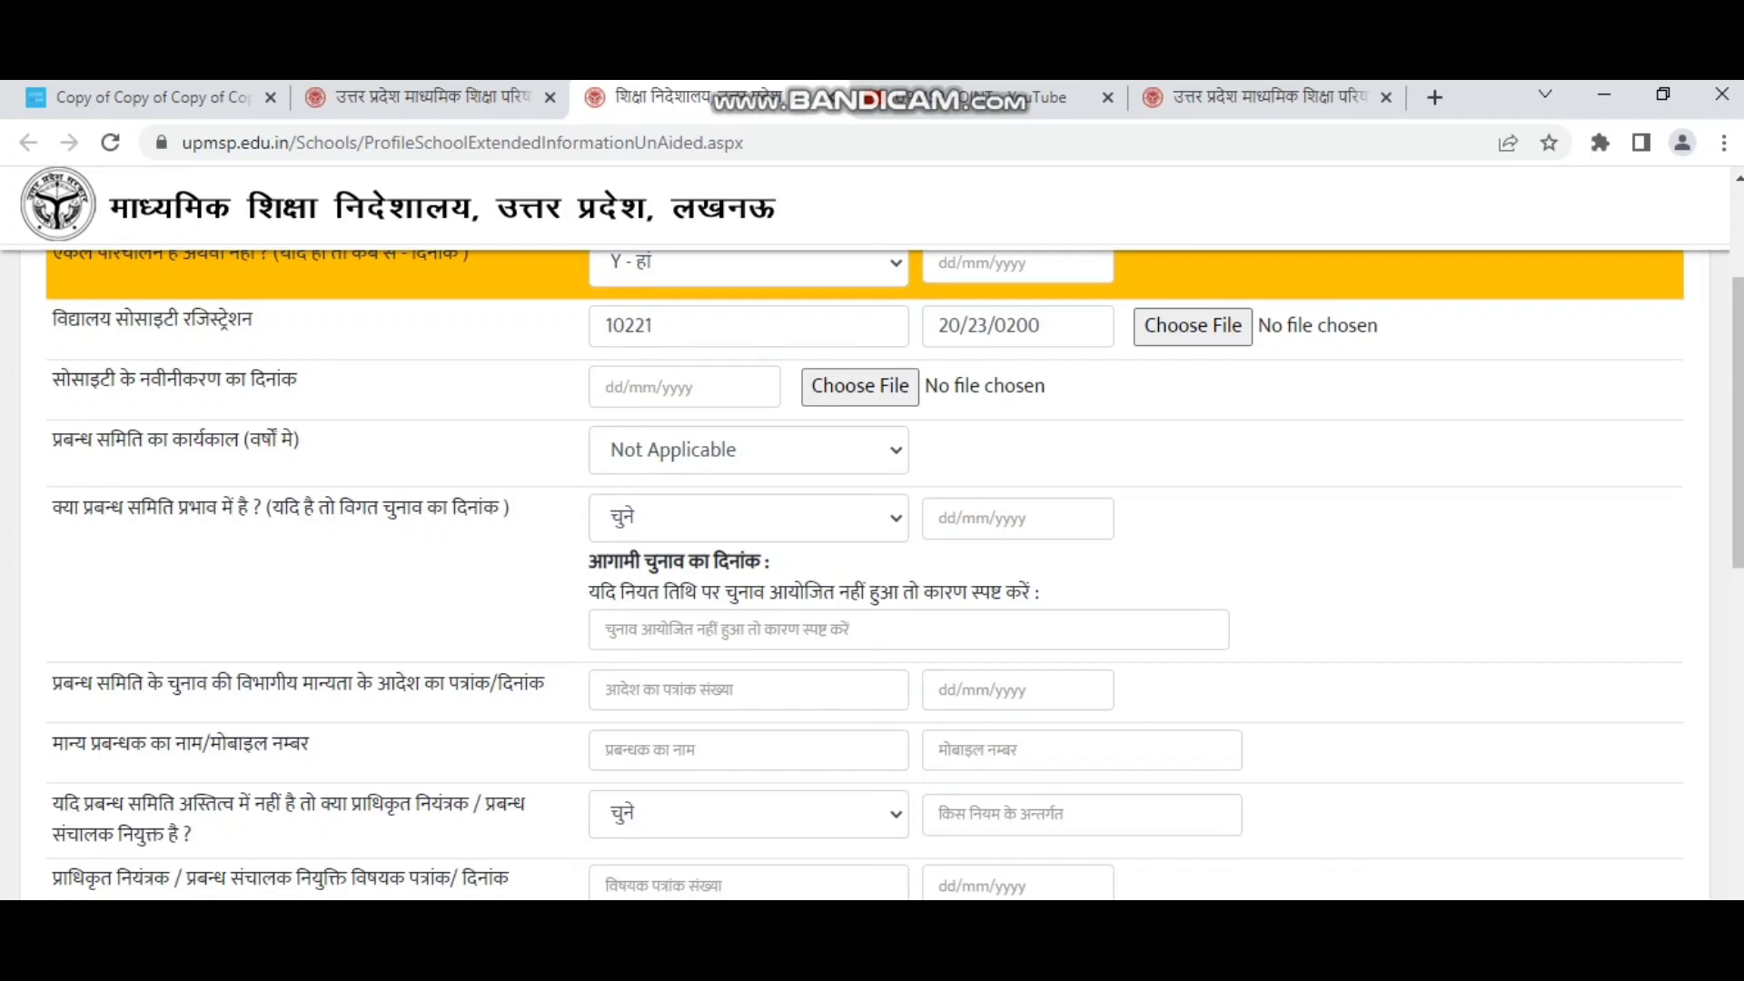
left_click(748, 519)
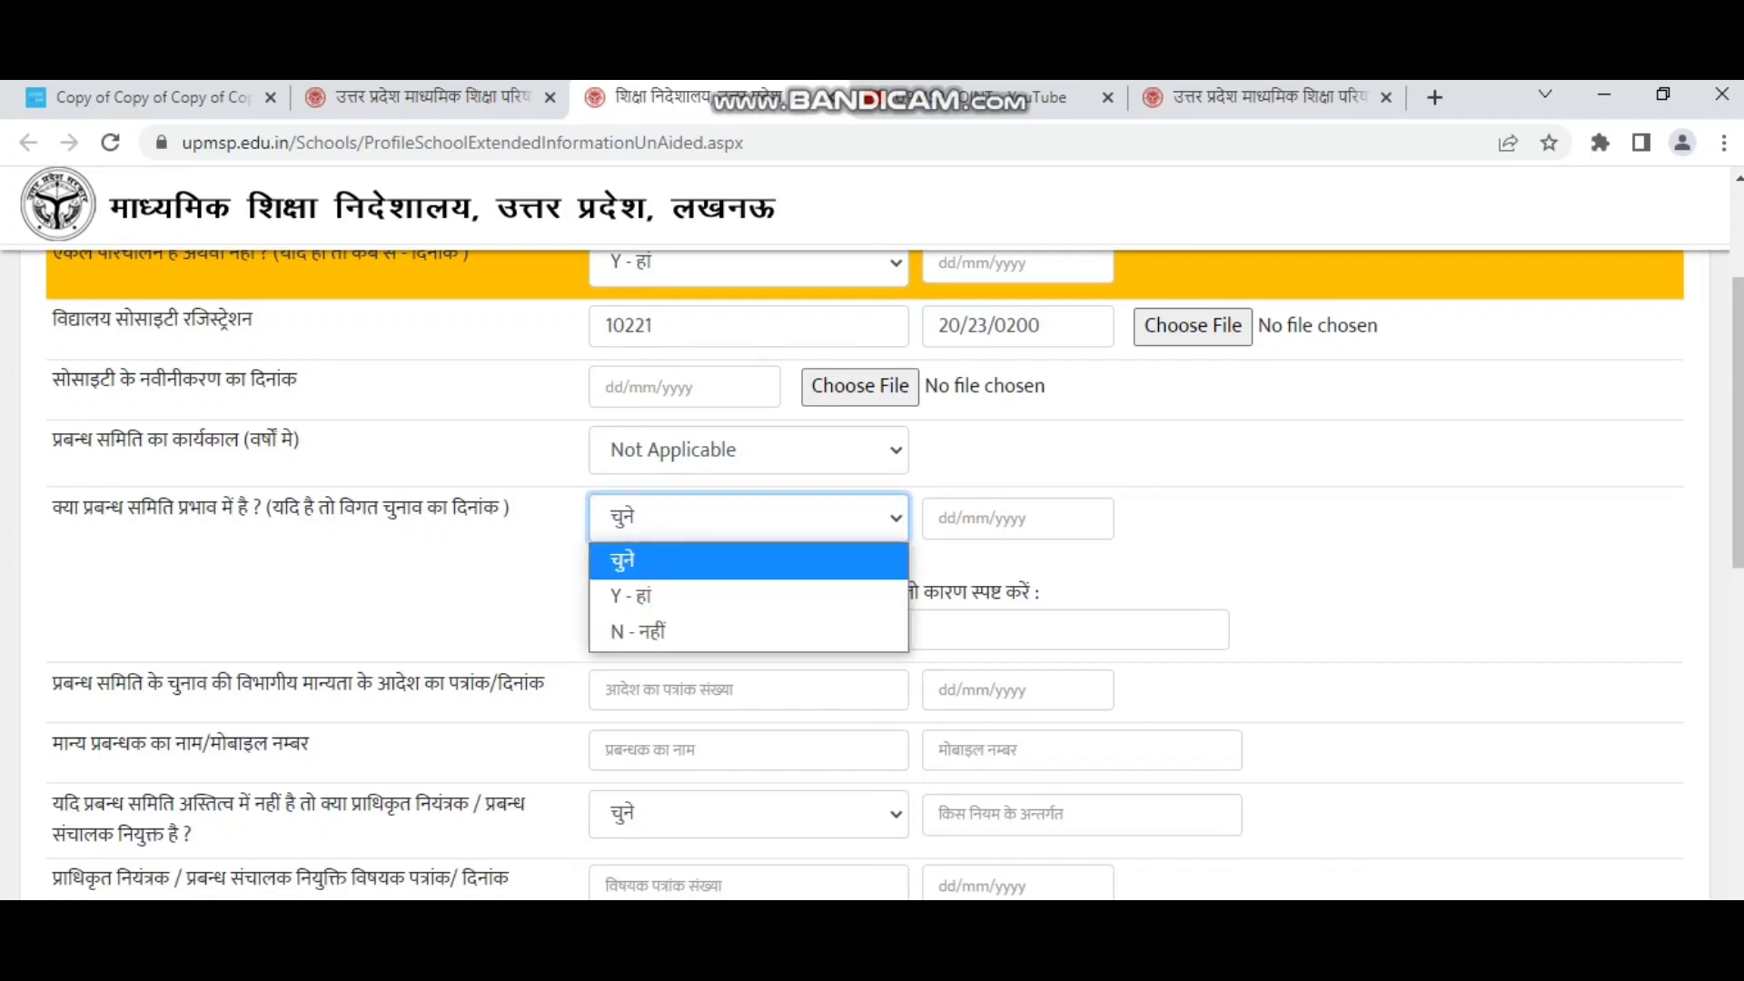
key("Up")
key("Return")
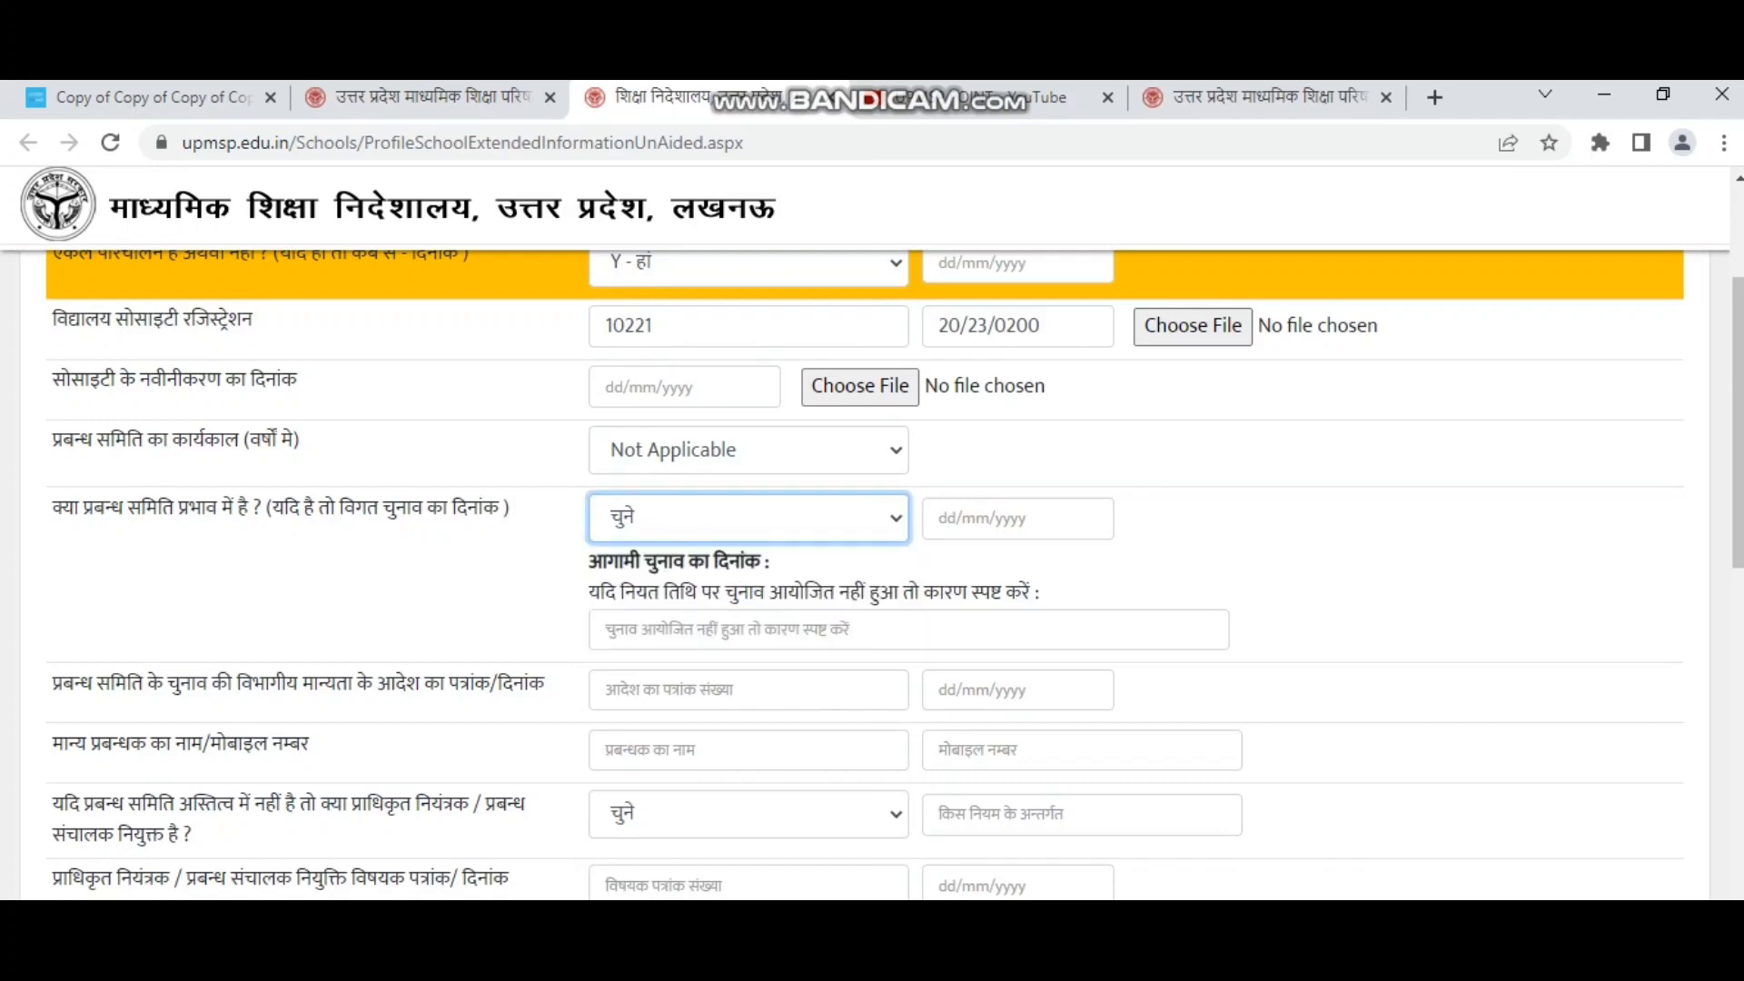
key("Tab")
type("20/12/2320")
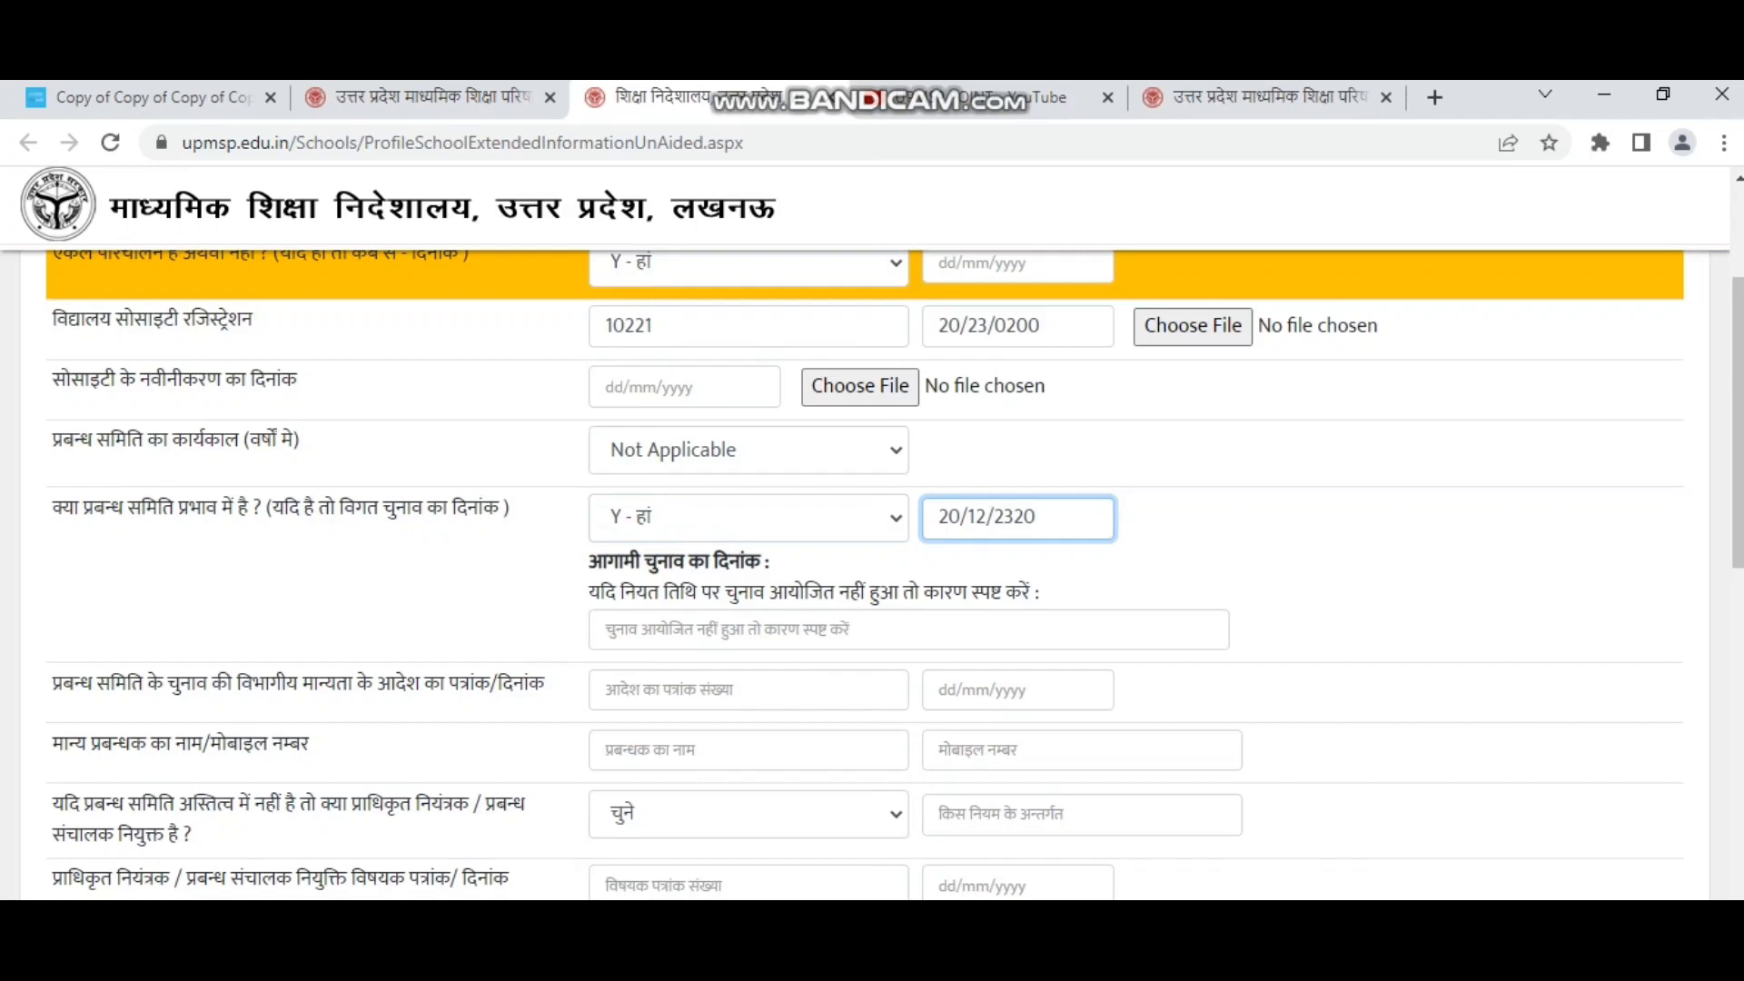
scroll(863, 573, "down", 1)
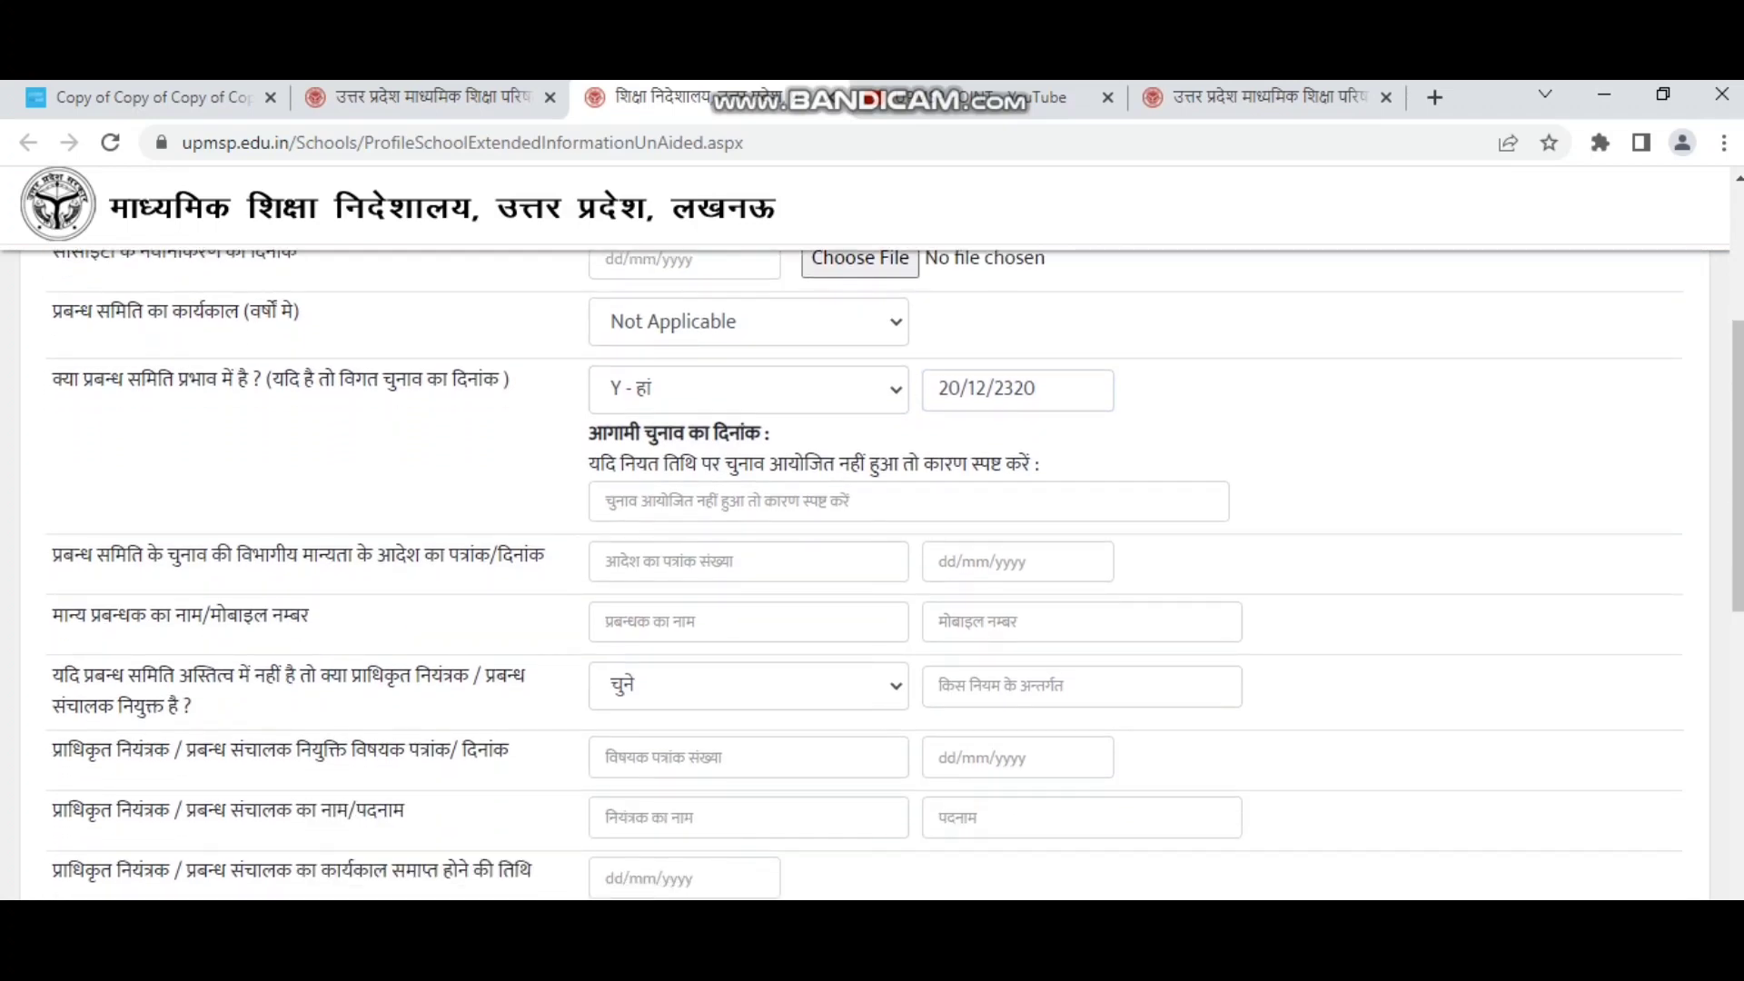
left_click_drag(589, 433, 1030, 464)
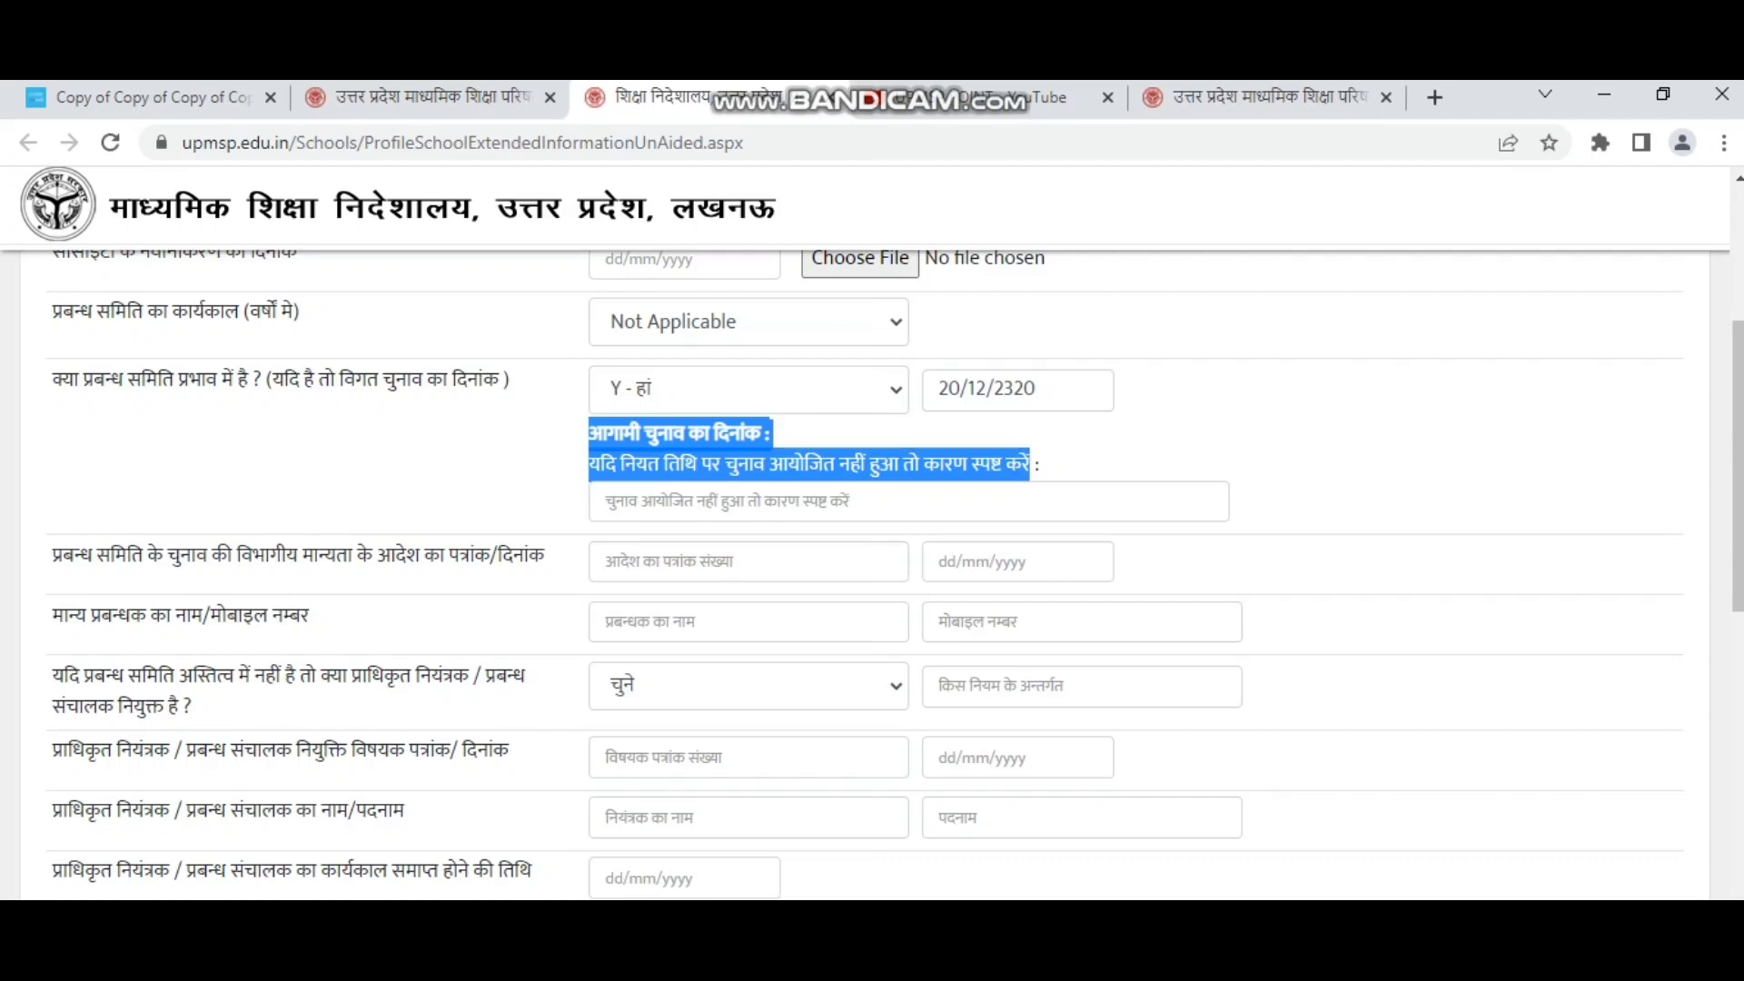
left_click(1030, 464)
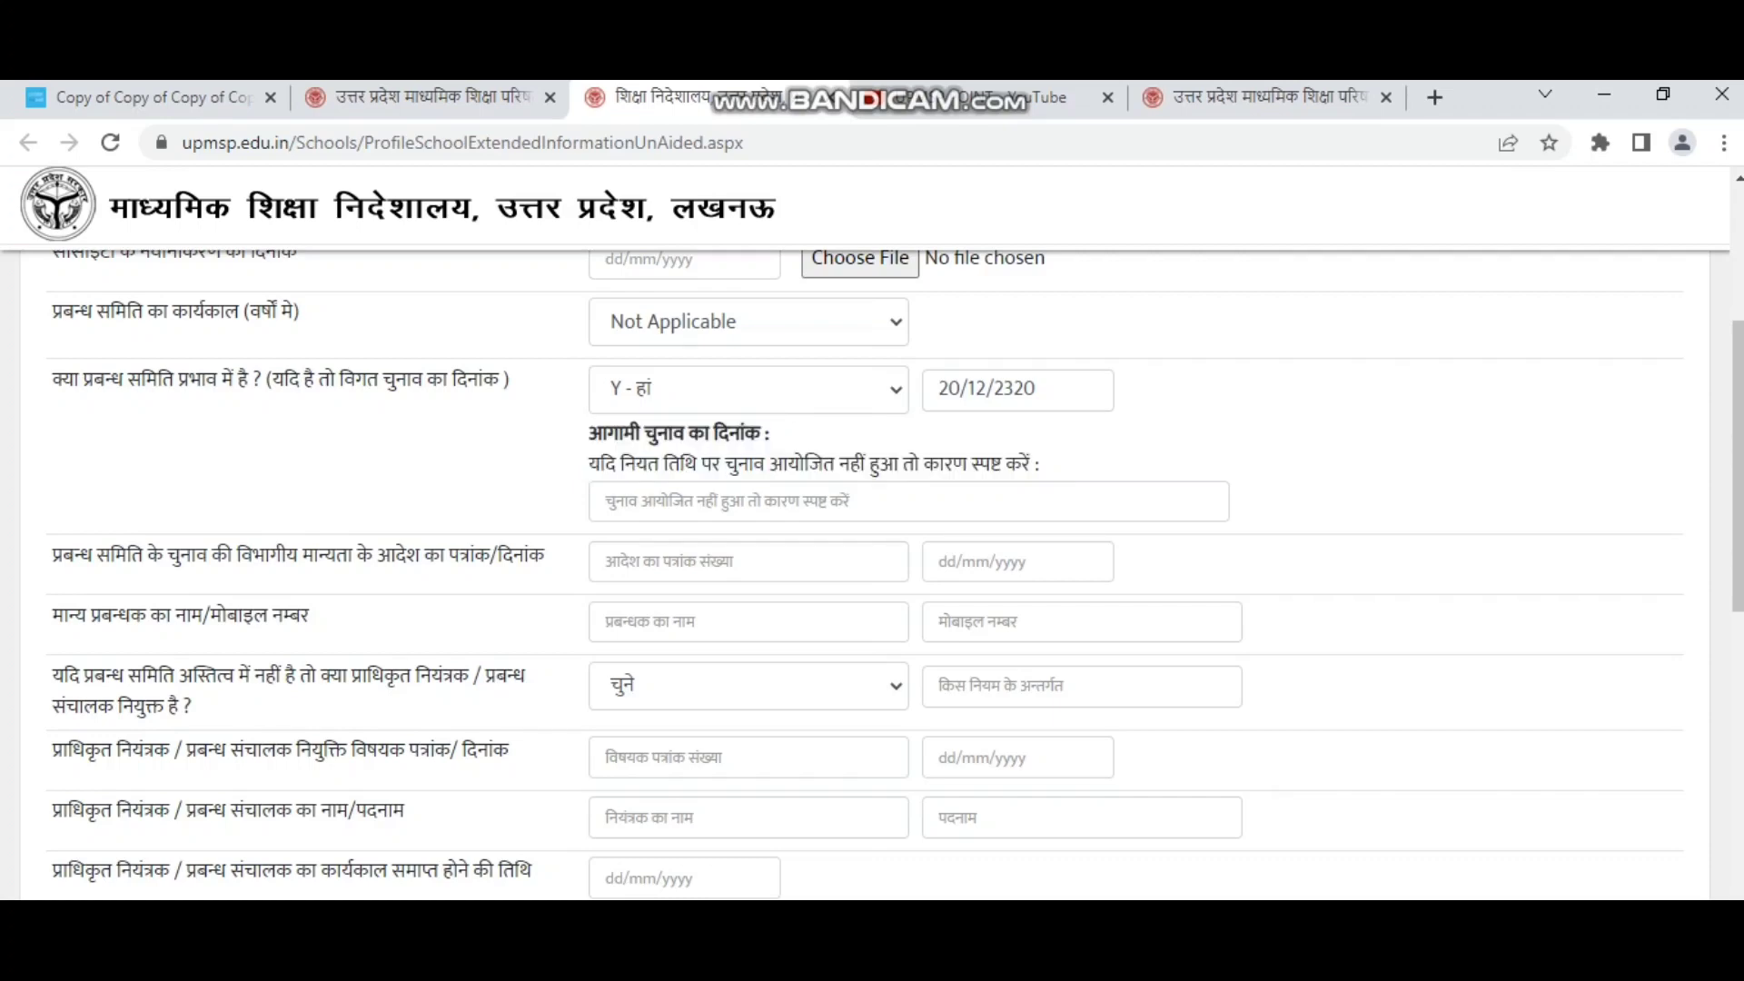
left_click(605, 500)
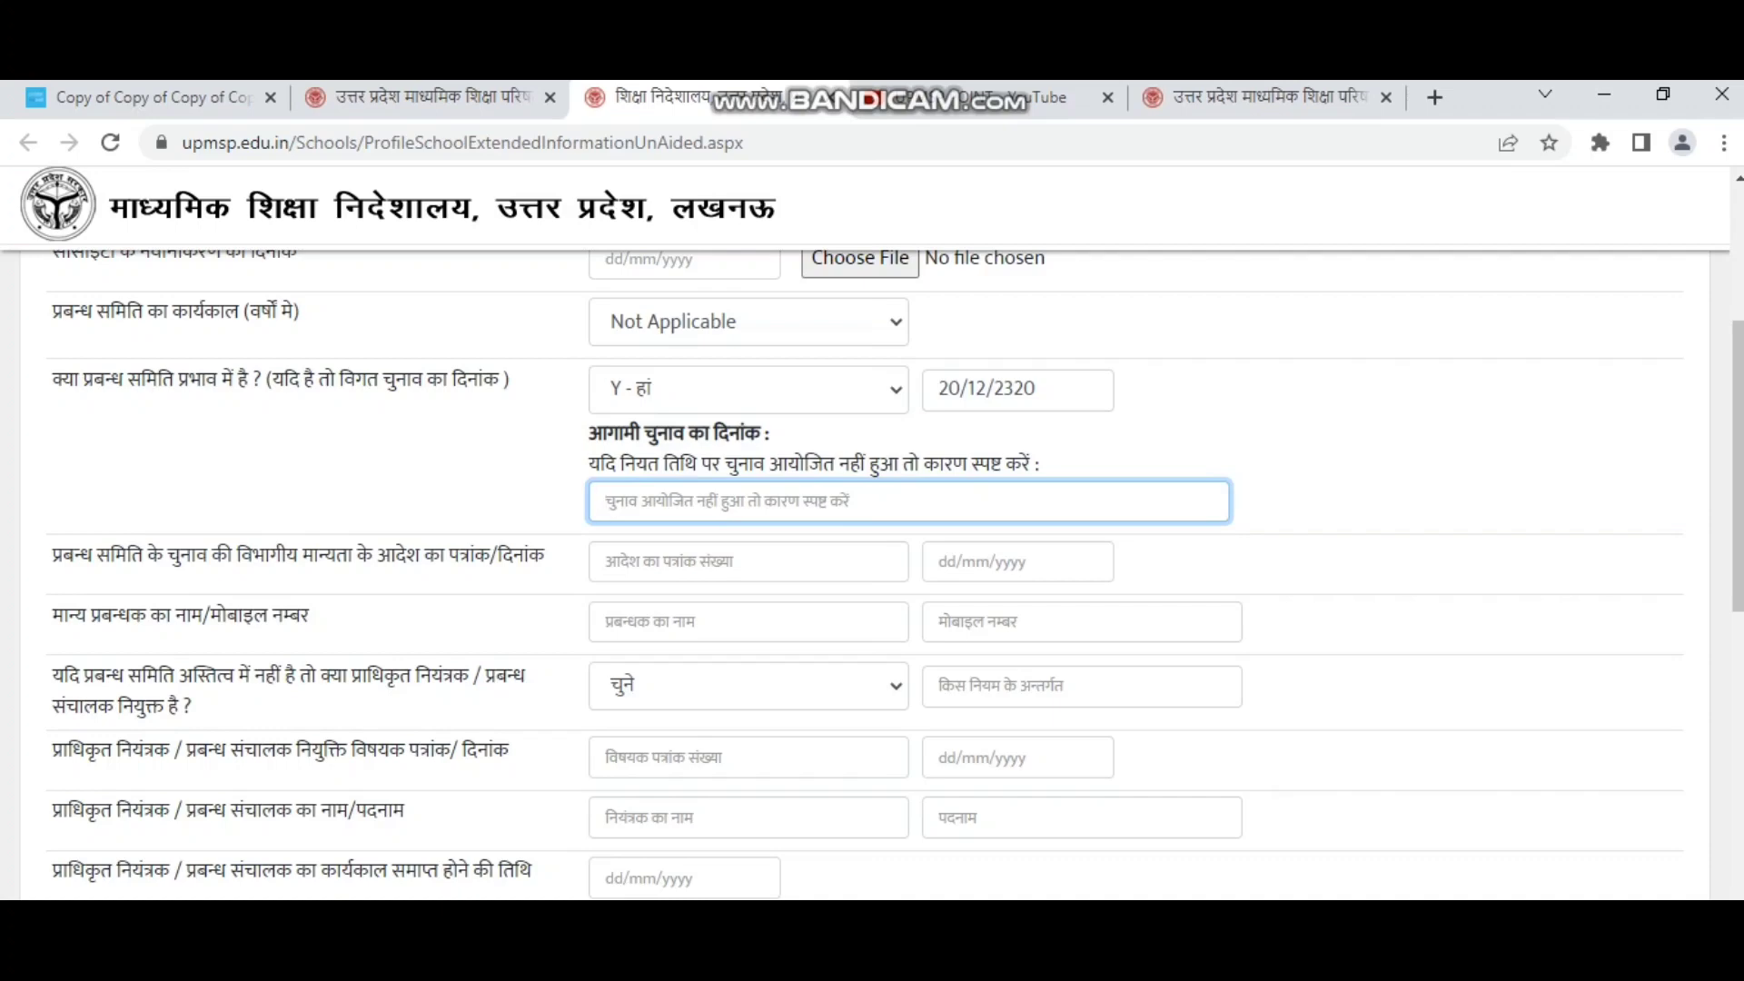
left_click_drag(52, 555, 544, 555)
left_click(748, 562)
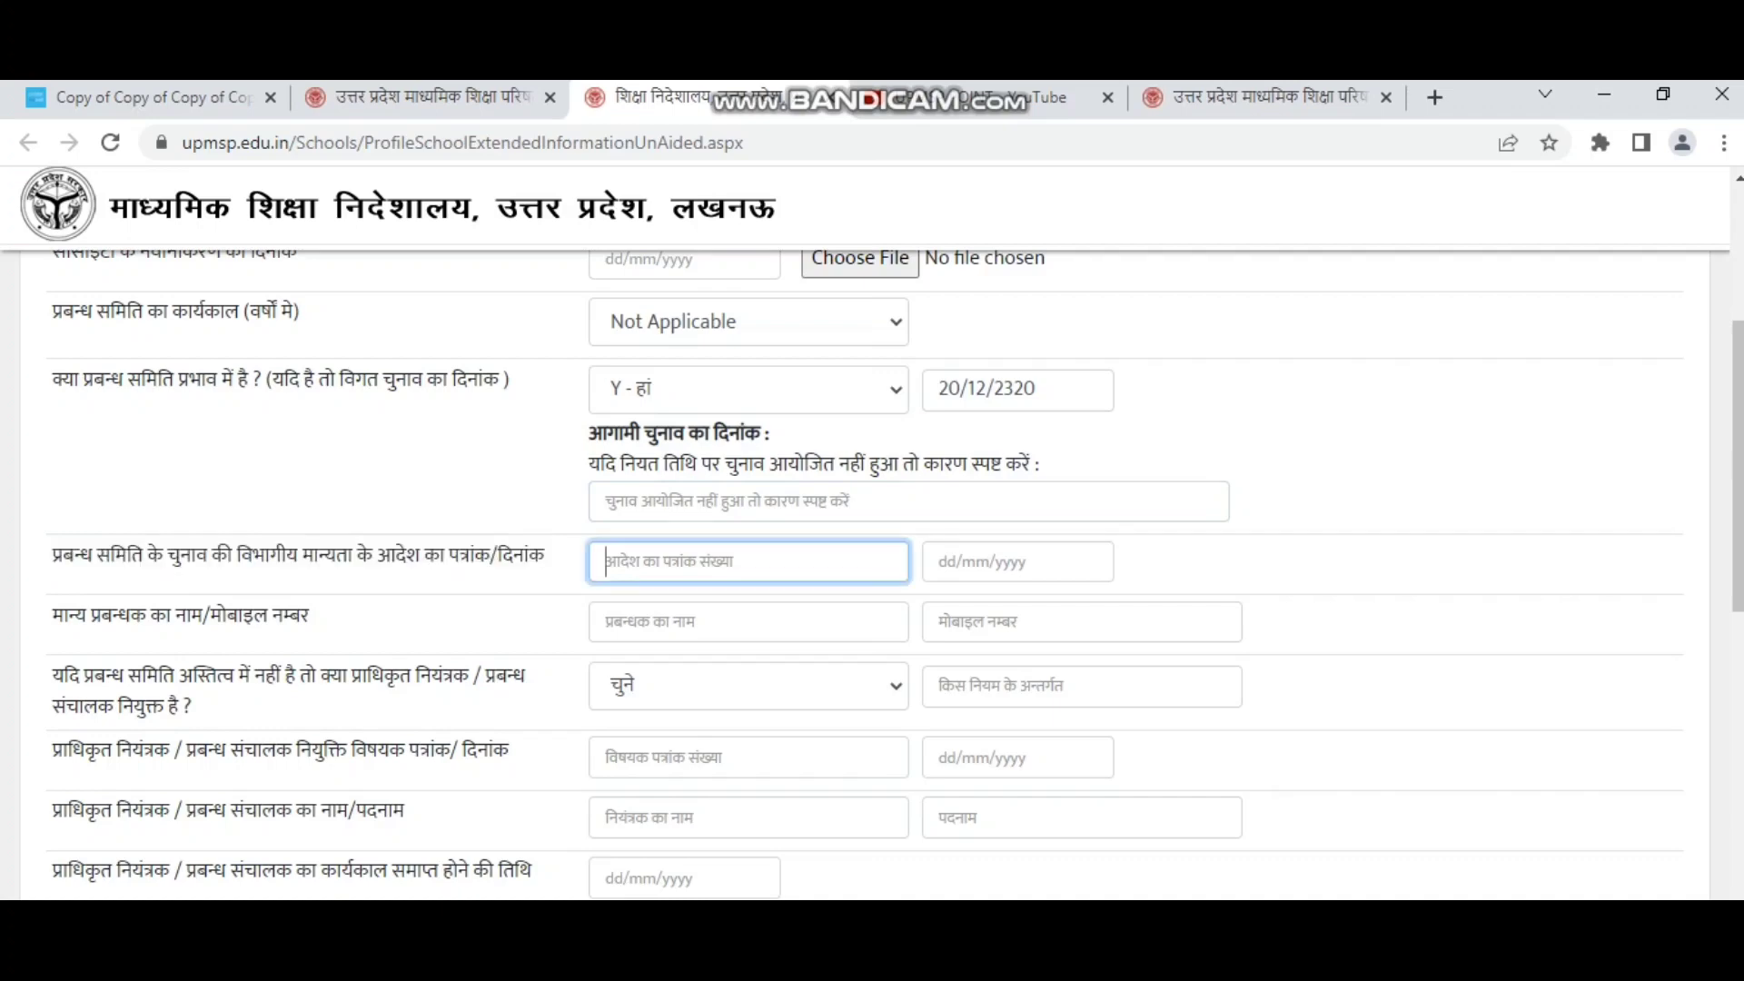
left_click(1017, 561)
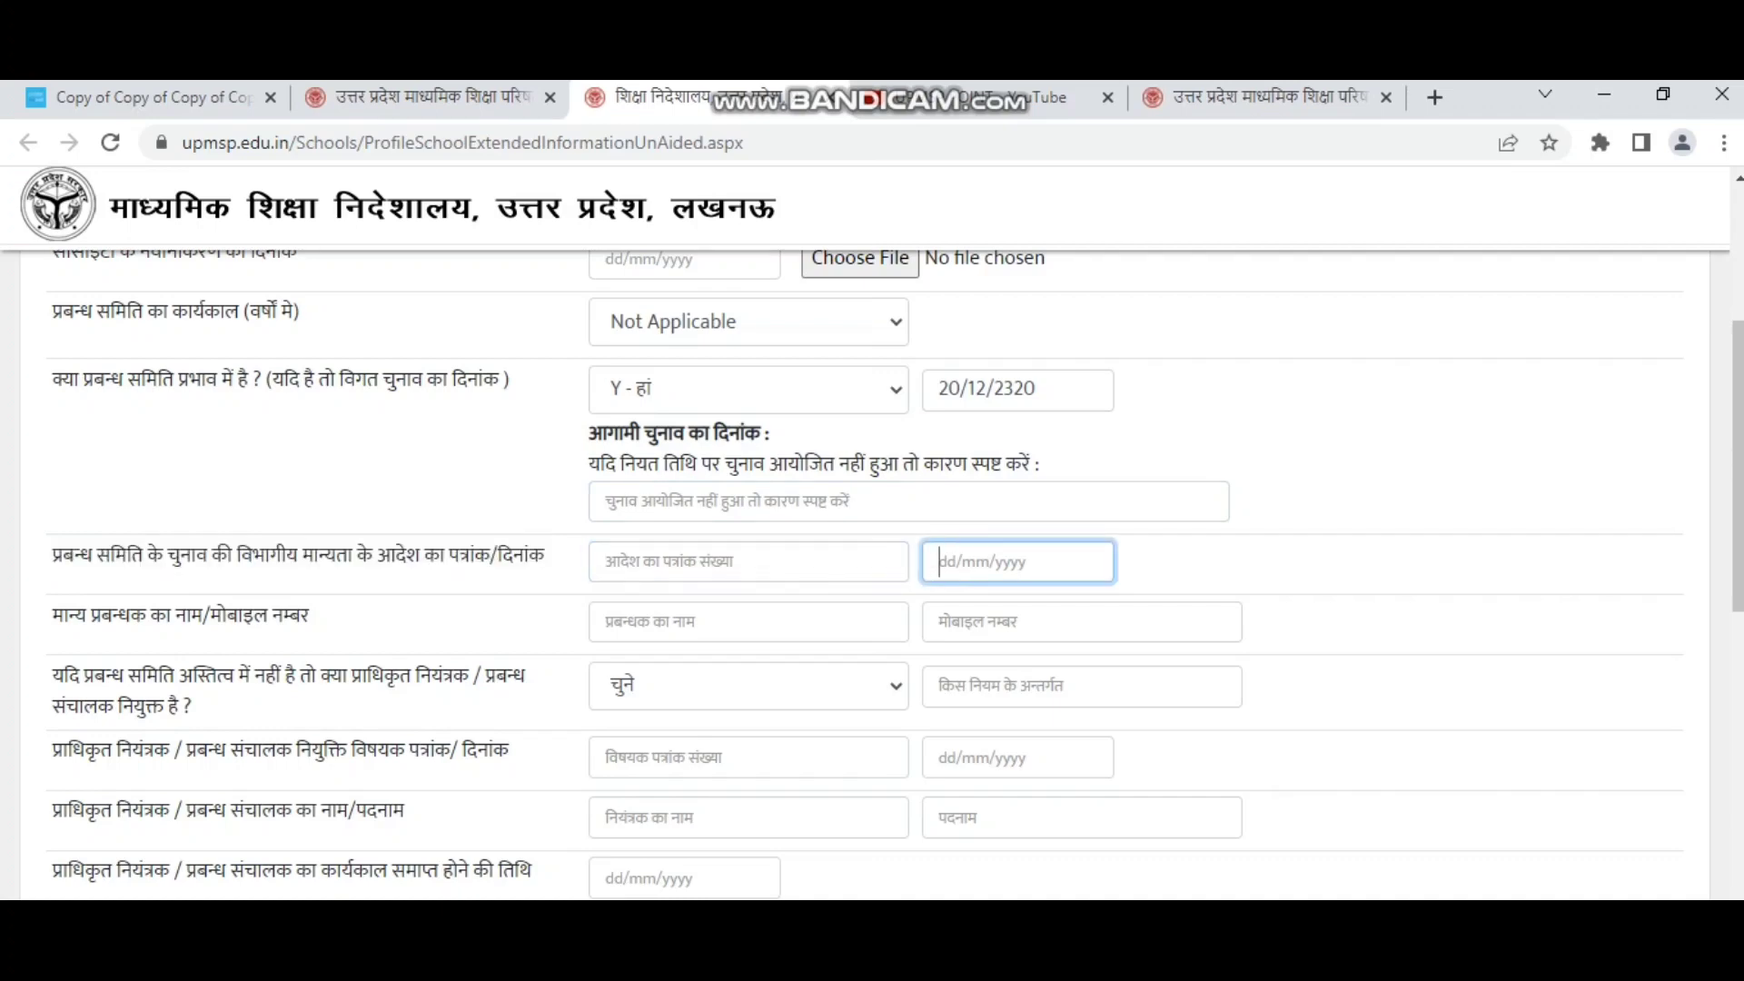
left_click(52, 616)
left_click_drag(53, 616, 310, 616)
Enter the recognised manager's name and mobile number in the मान्य प्रबन्धक row.
left_click(635, 621)
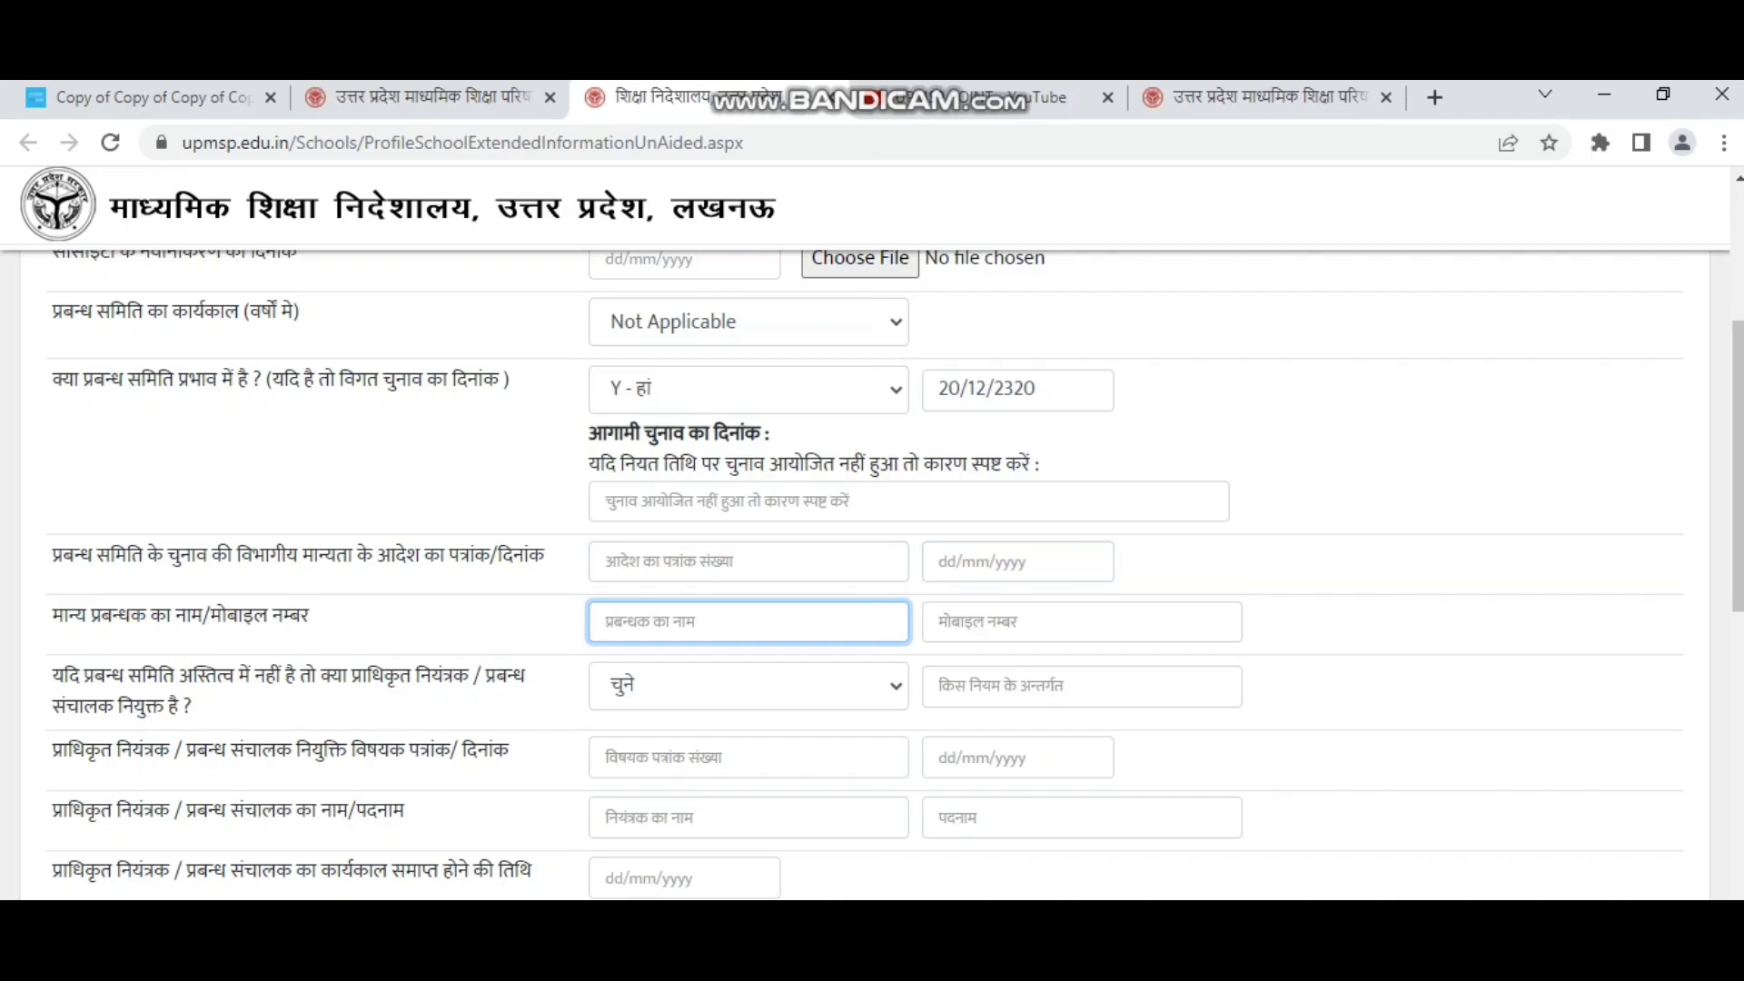
key("Tab")
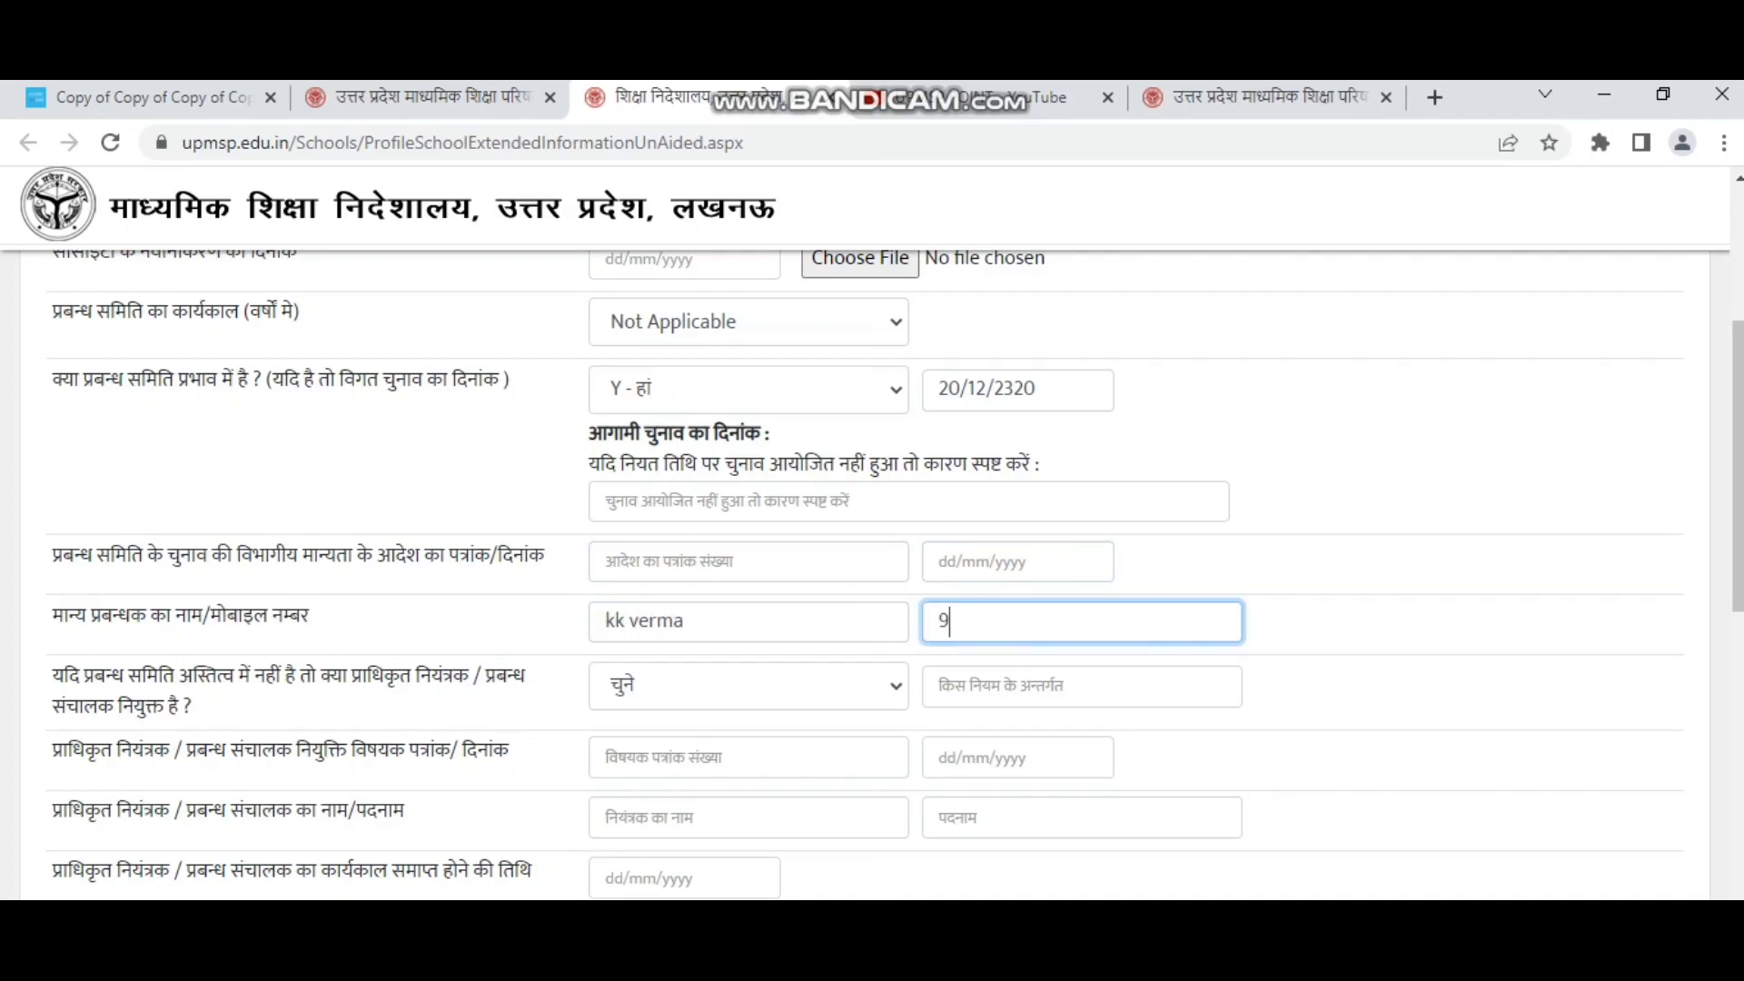
scroll(872, 573, "down", 2)
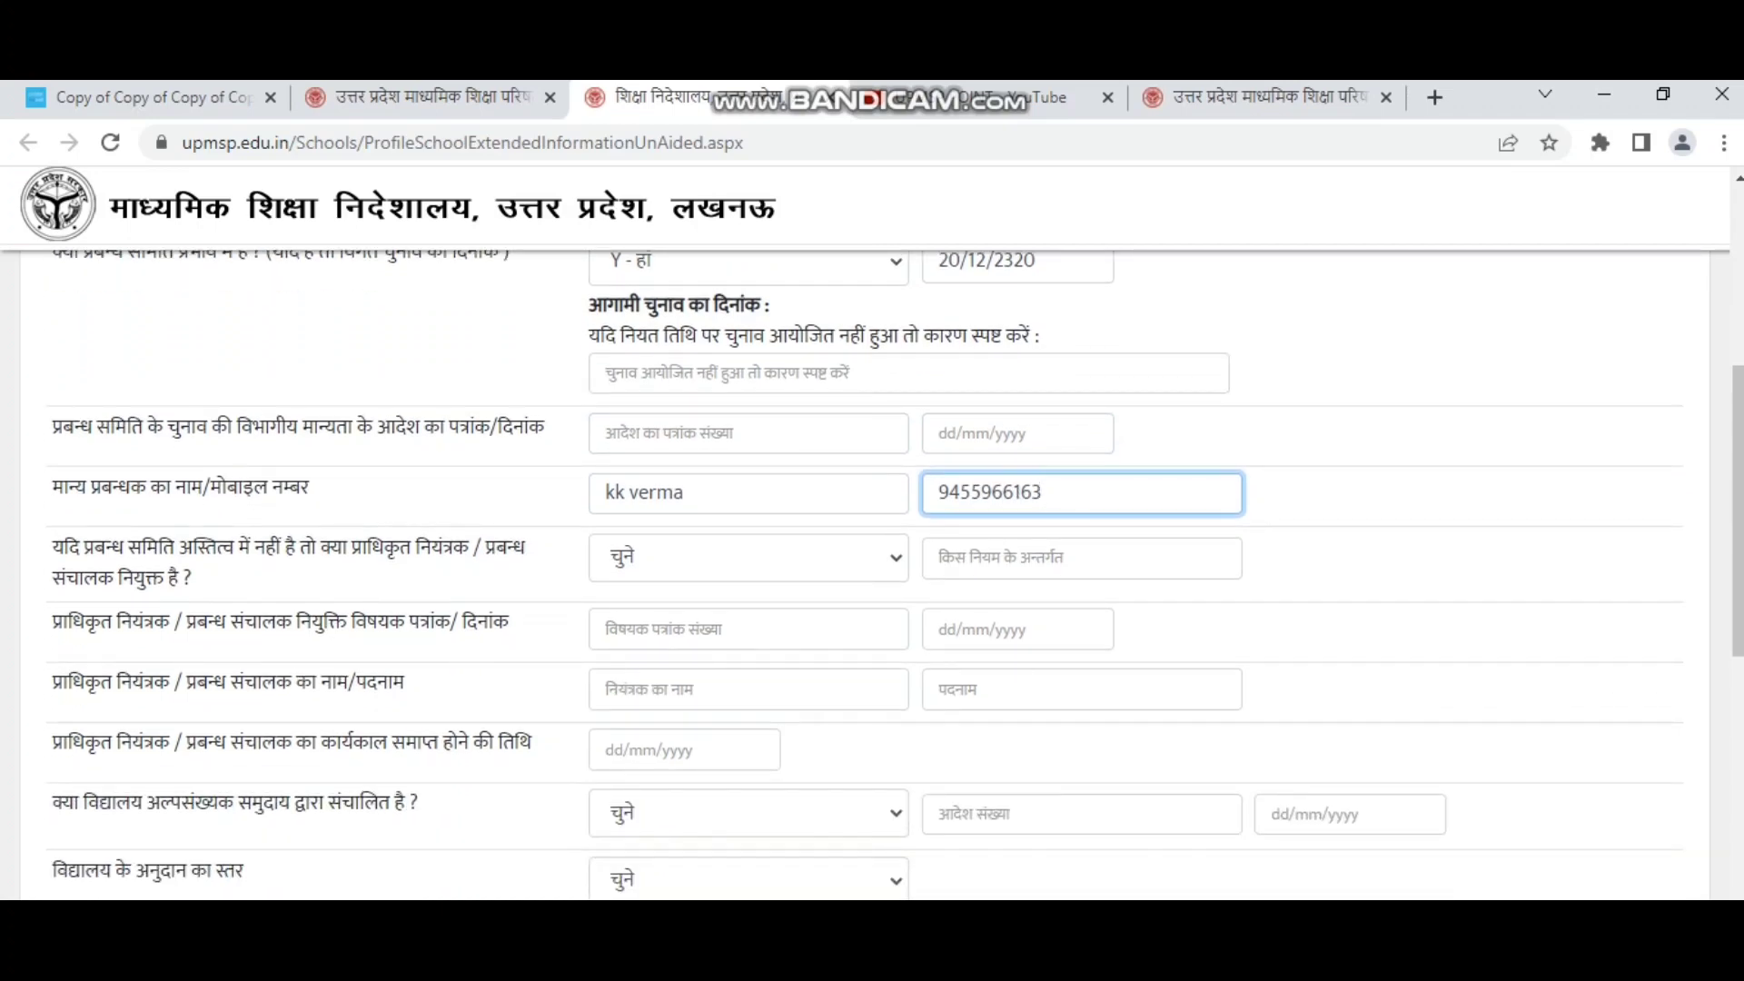
Answer Y - हां to the authorised-controller question, leaving appointment rule and letter details blank.
left_click_drag(53, 547, 169, 580)
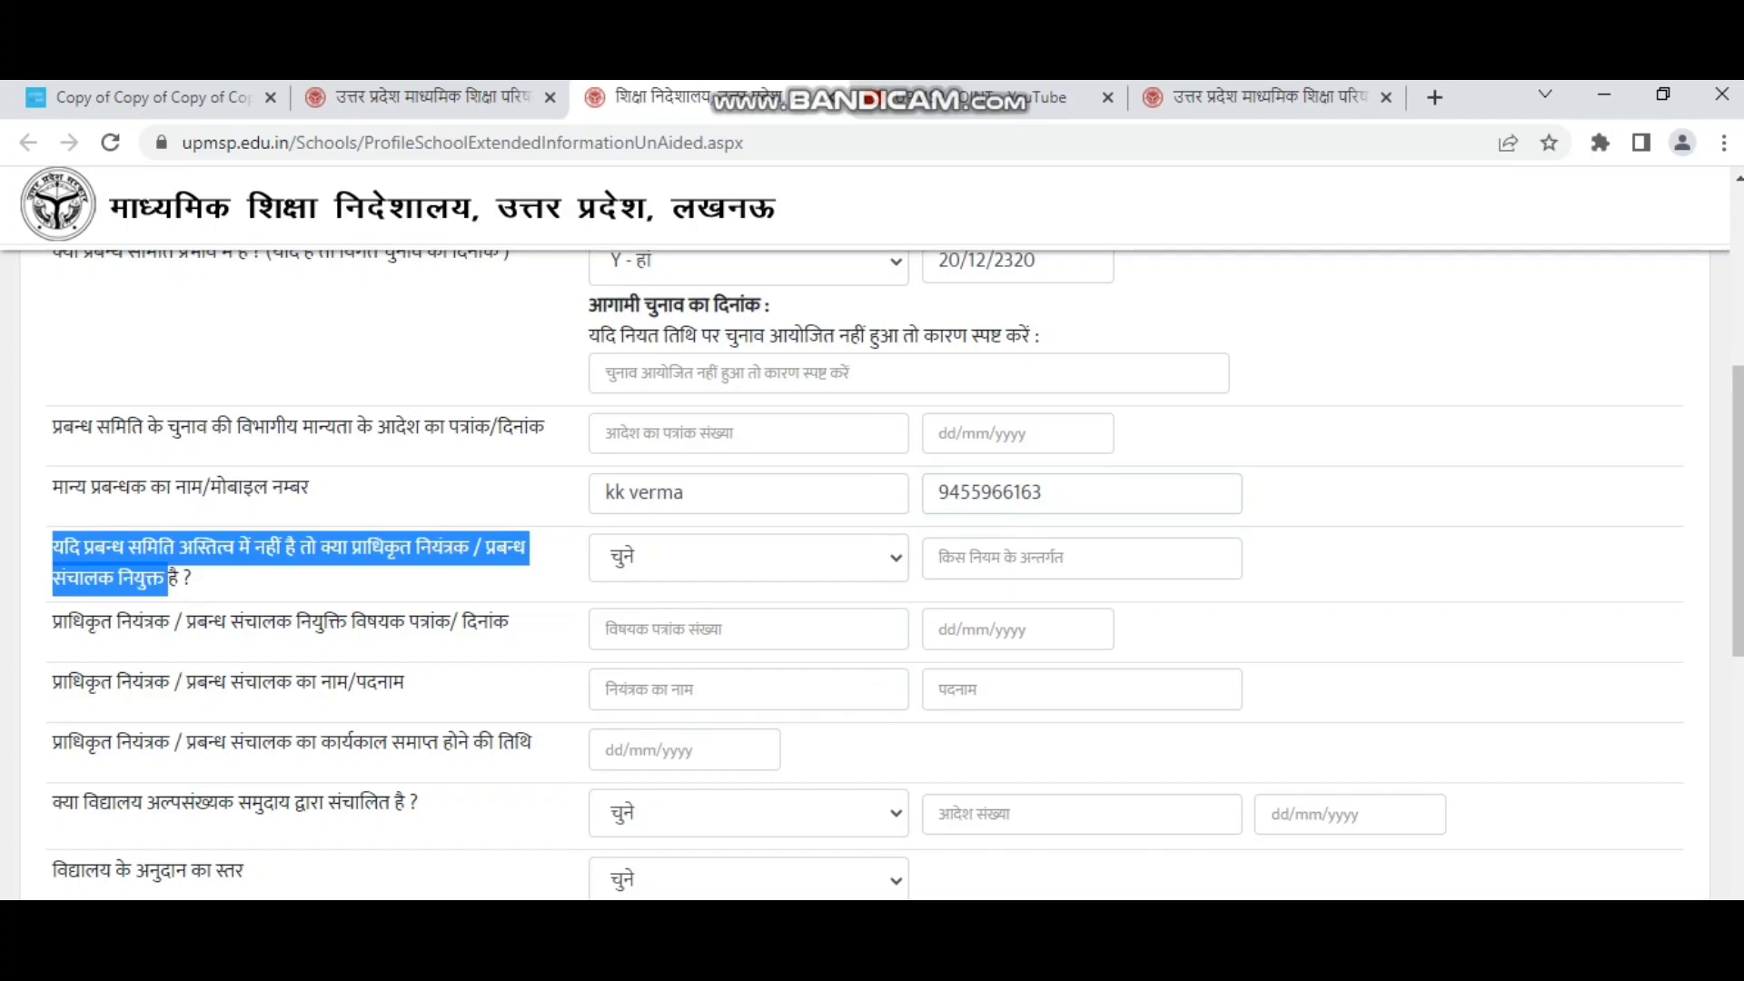
left_click_drag(169, 579, 192, 580)
left_click(508, 581)
left_click(749, 558)
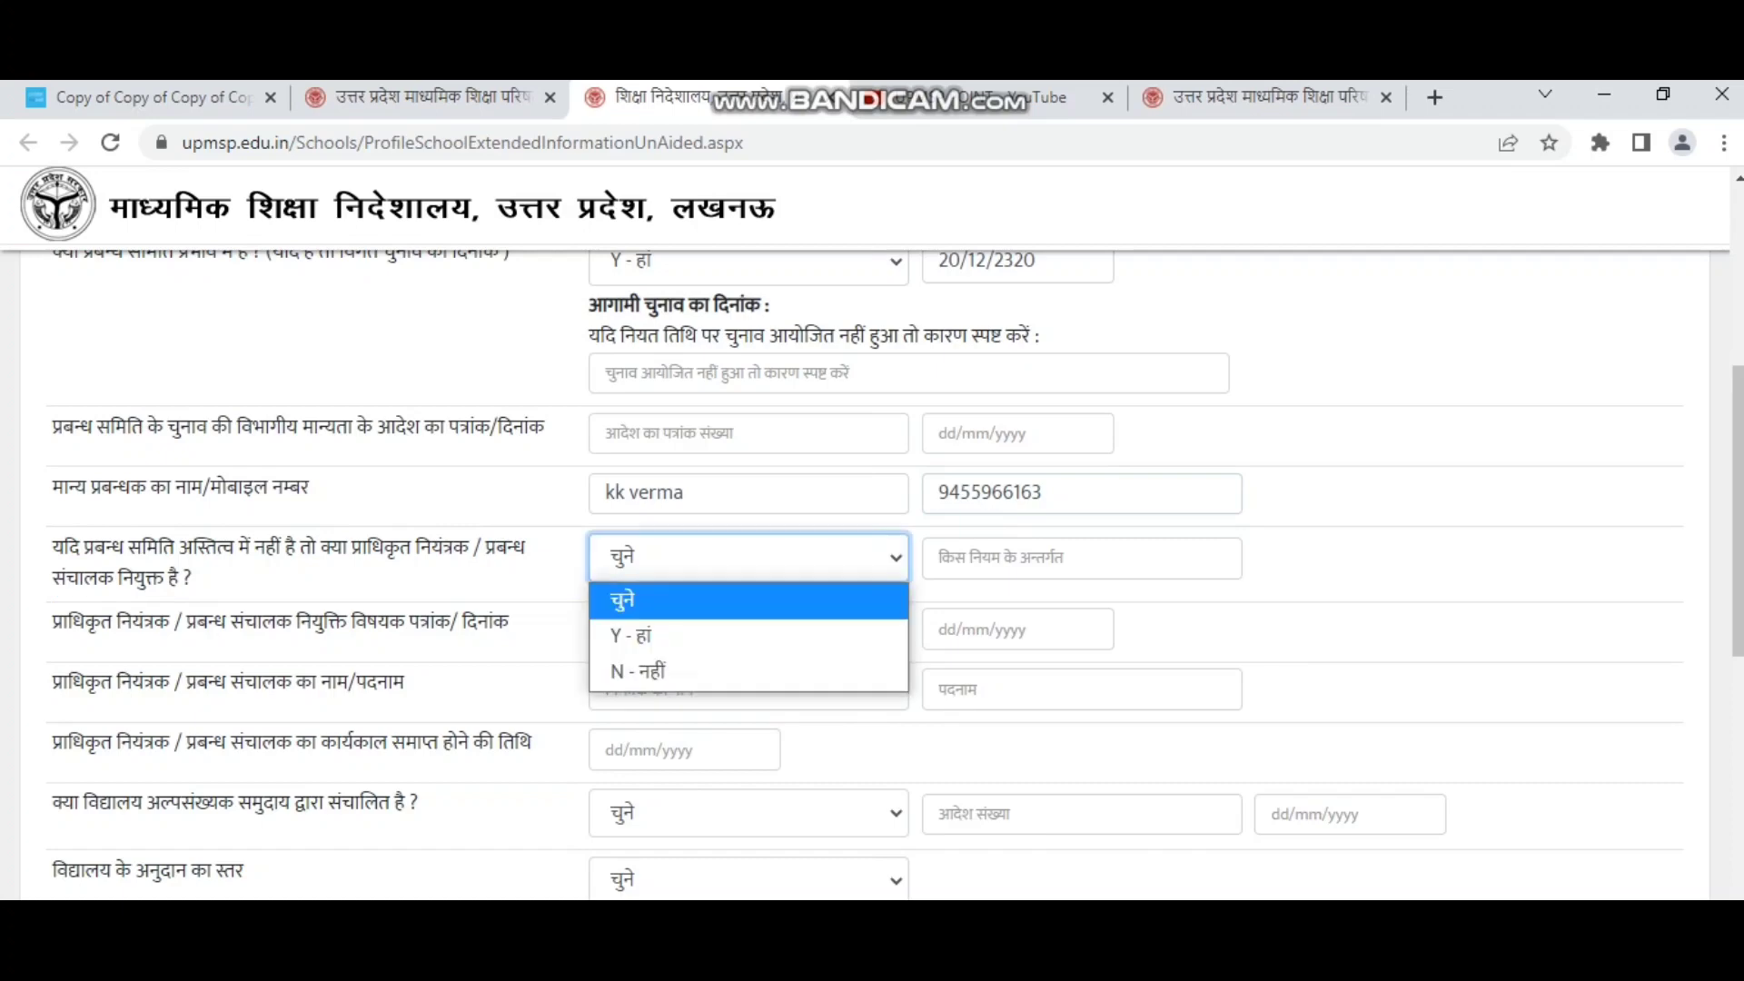
key("Down")
key("Return")
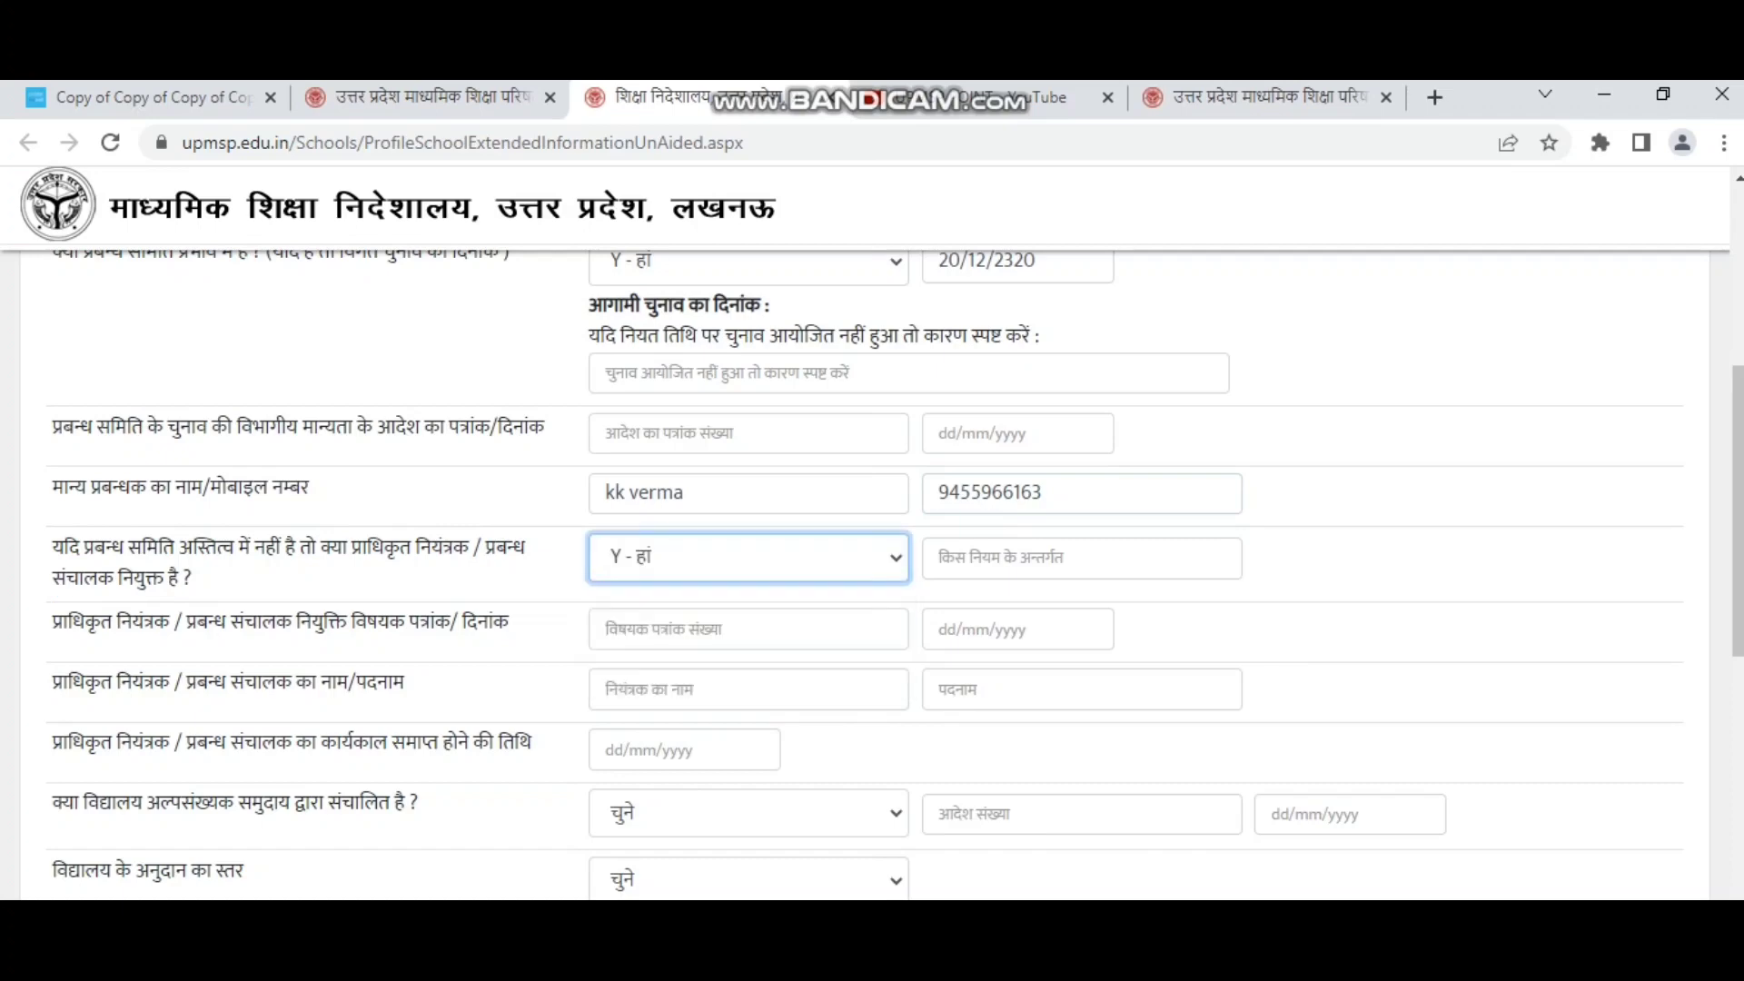
left_click(1044, 557)
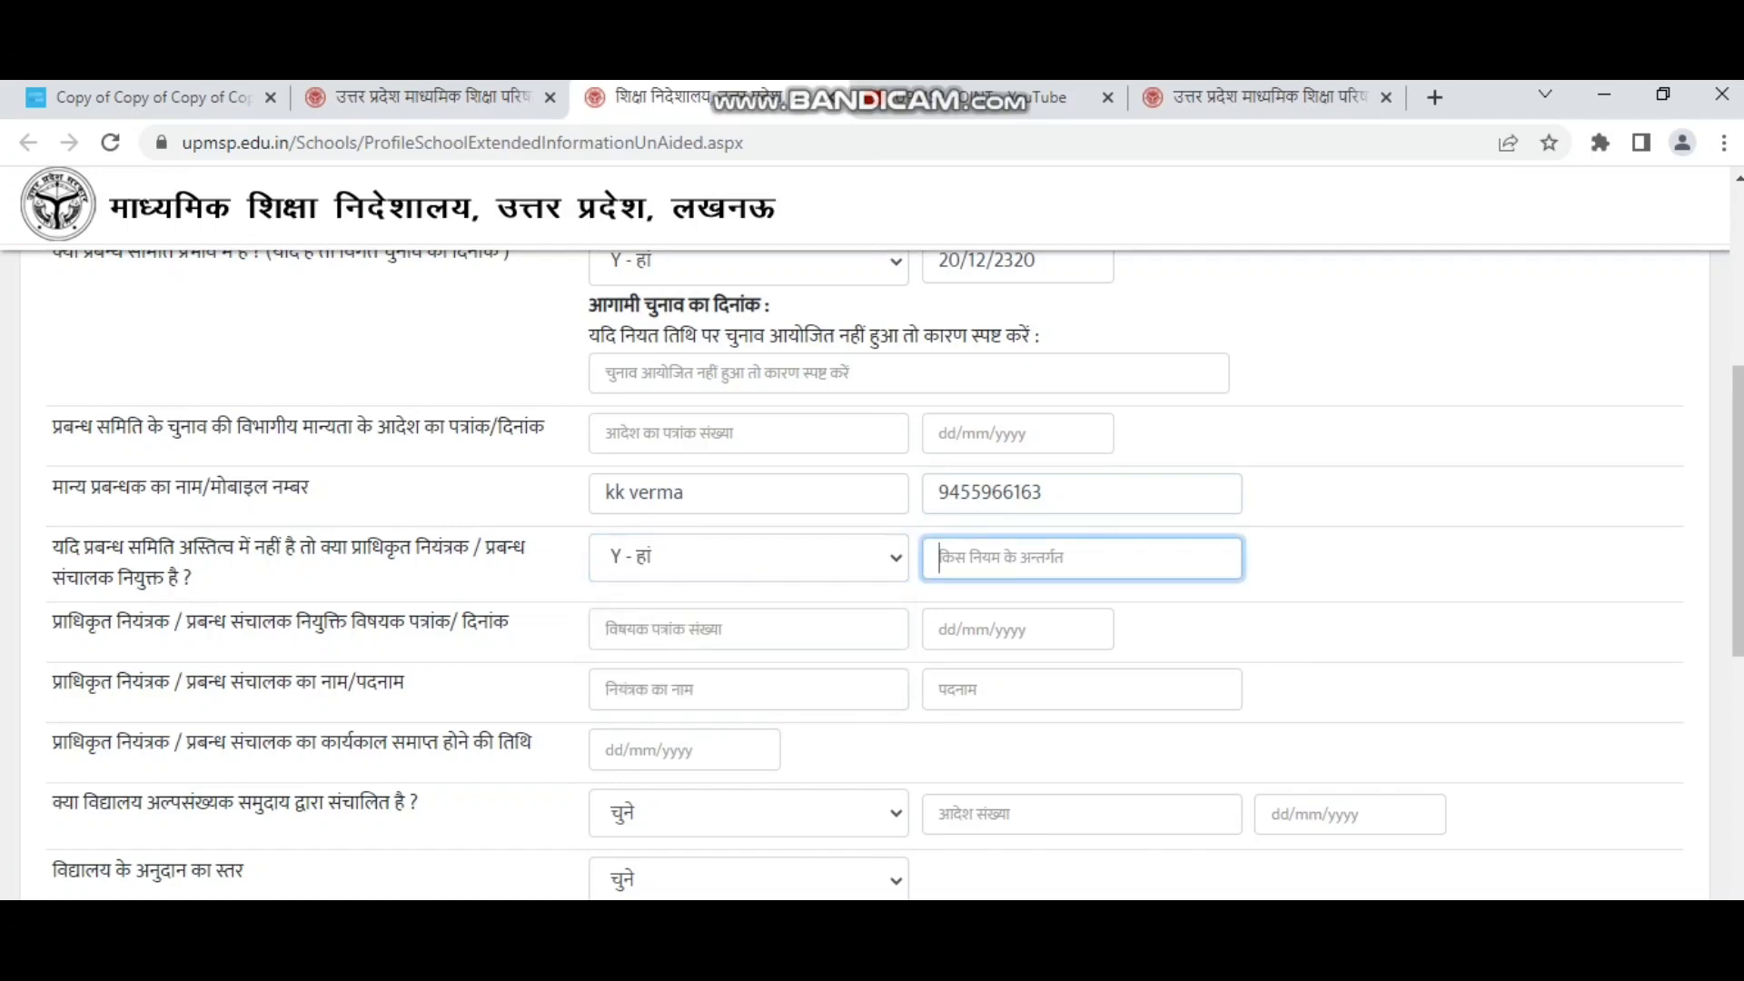
left_click(1317, 581)
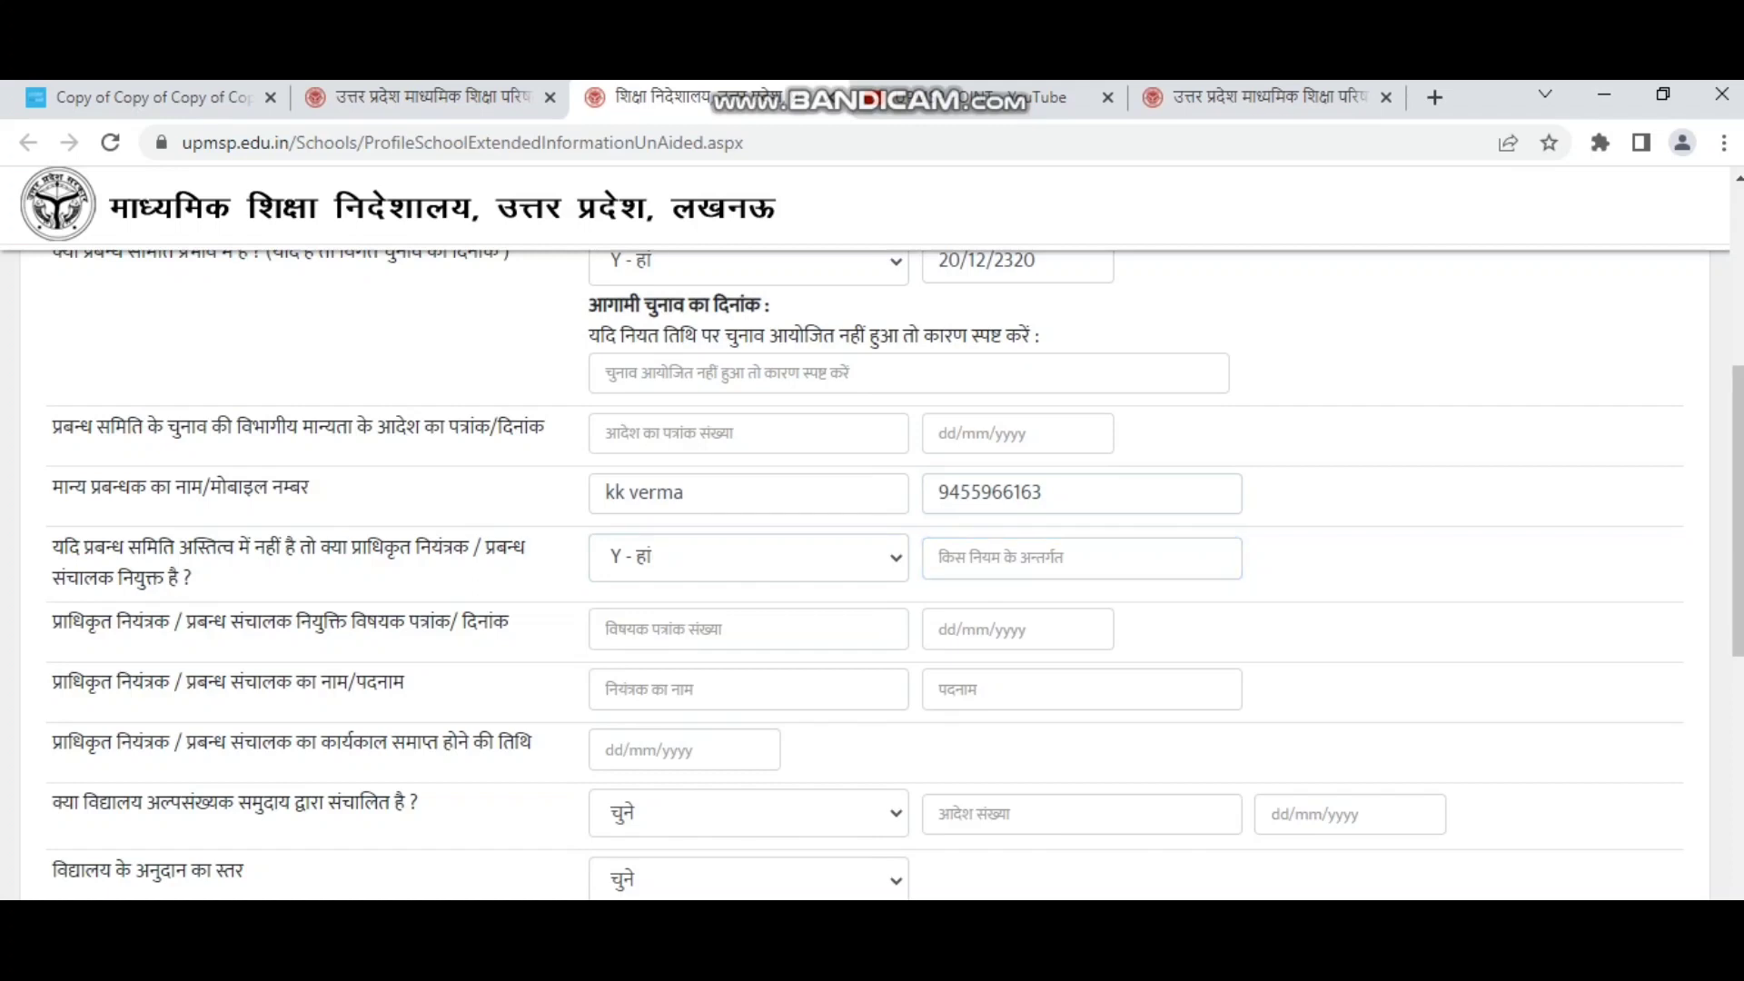
left_click_drag(52, 622, 509, 622)
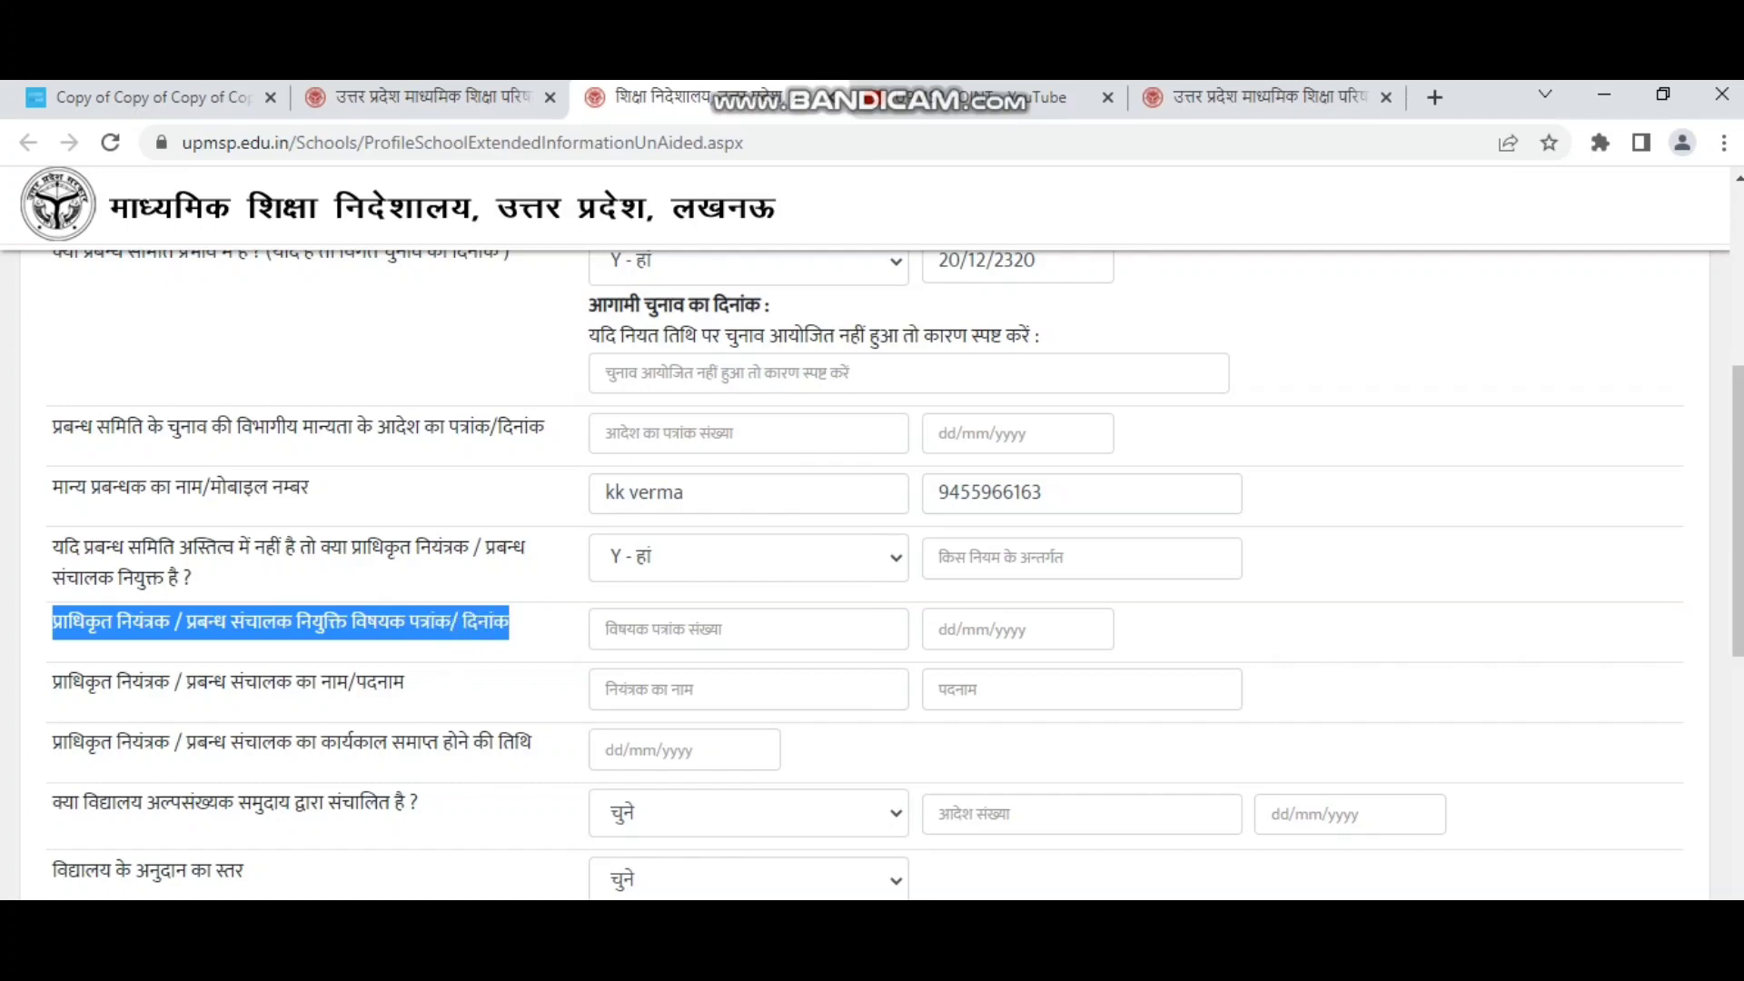
left_click(748, 630)
left_click(1017, 630)
scroll(871, 572, "down", 1)
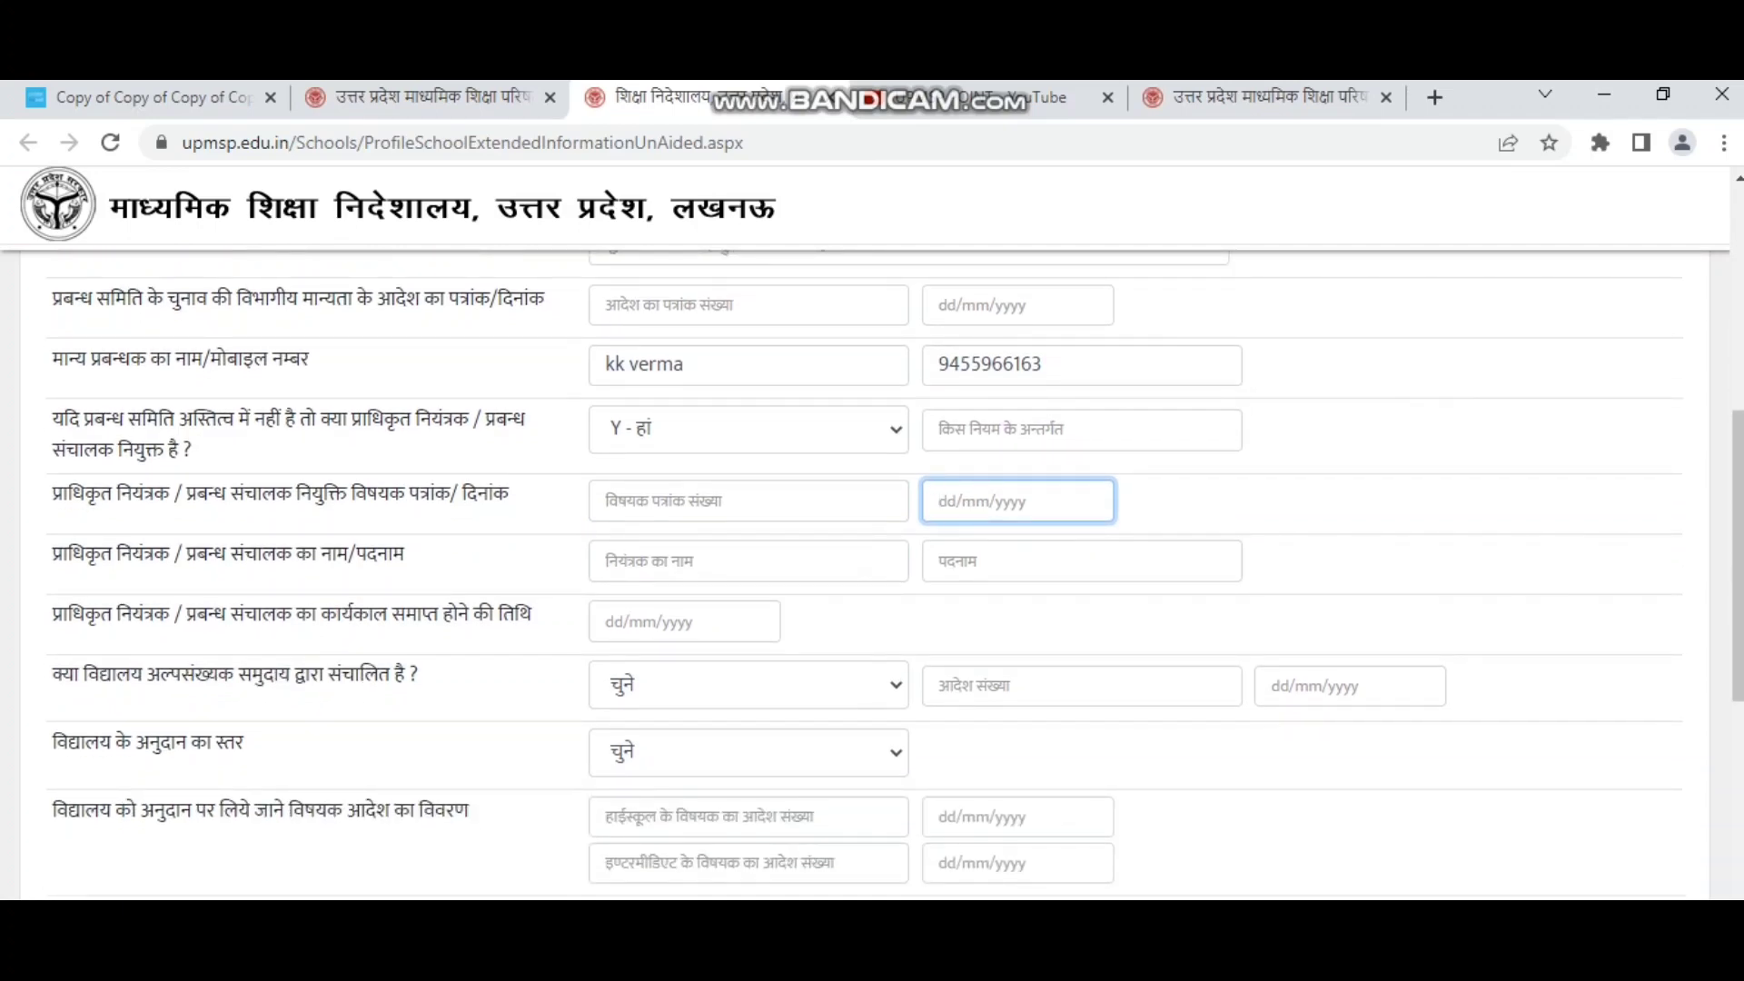
left_click_drag(53, 554, 405, 554)
left_click(708, 561)
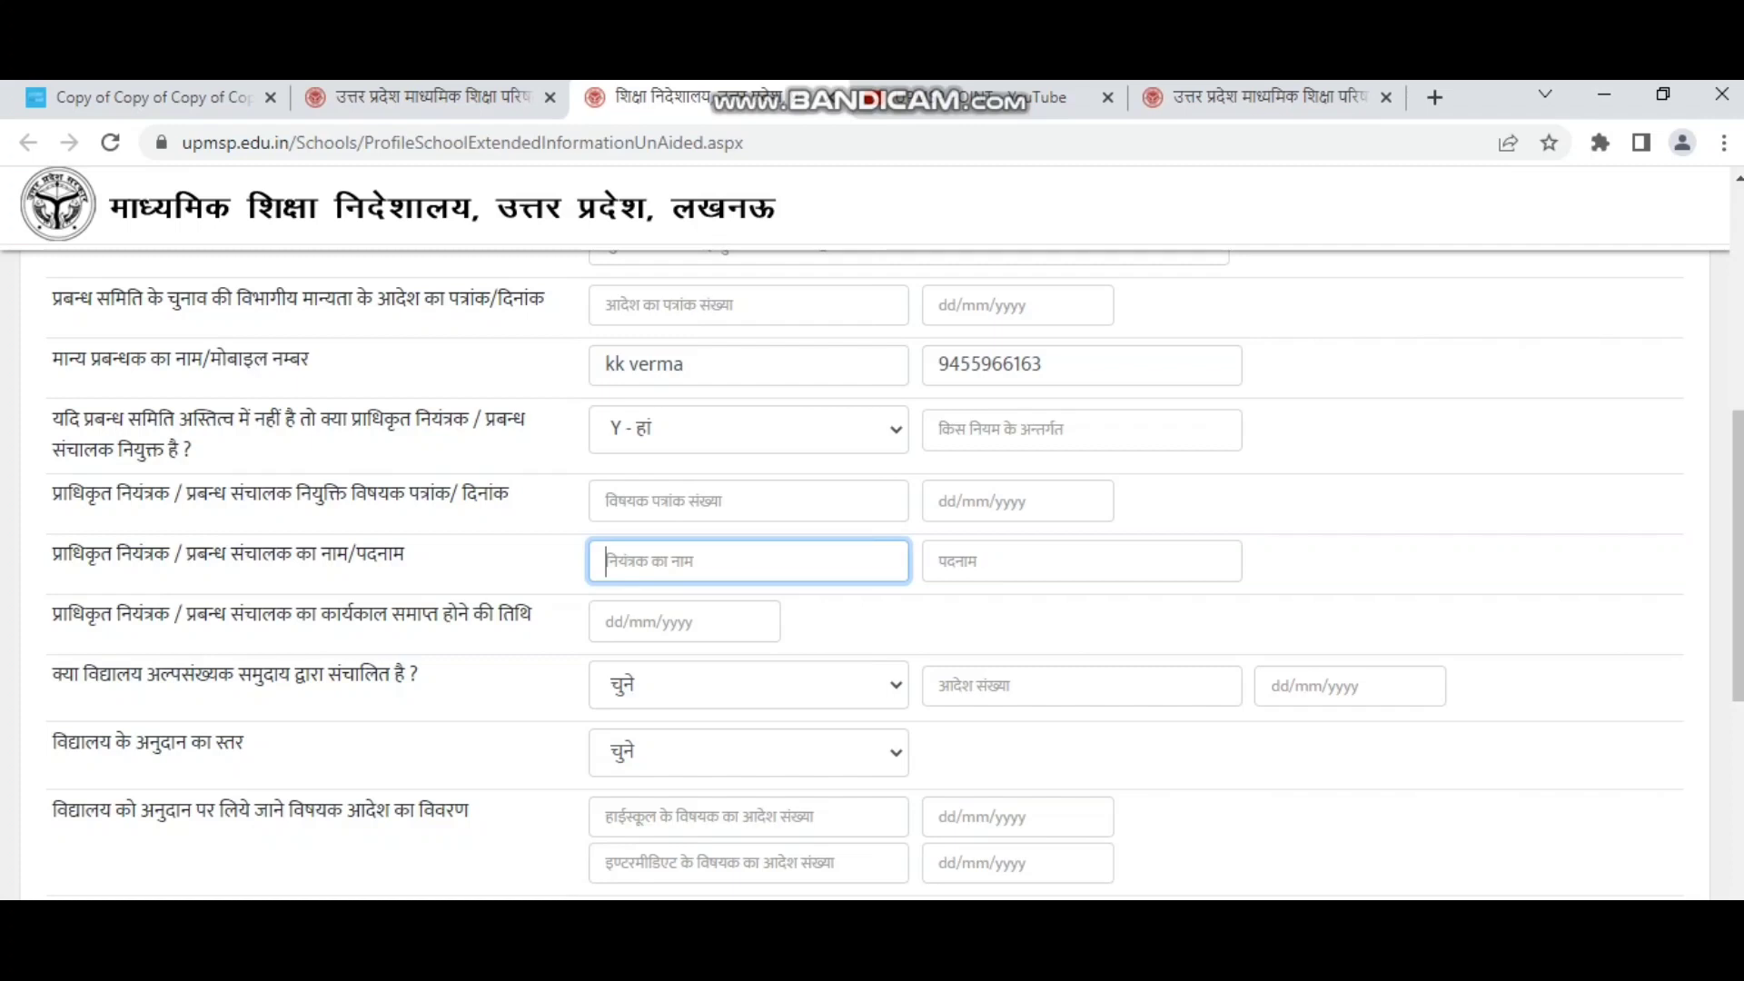
type("manager")
key("Tab")
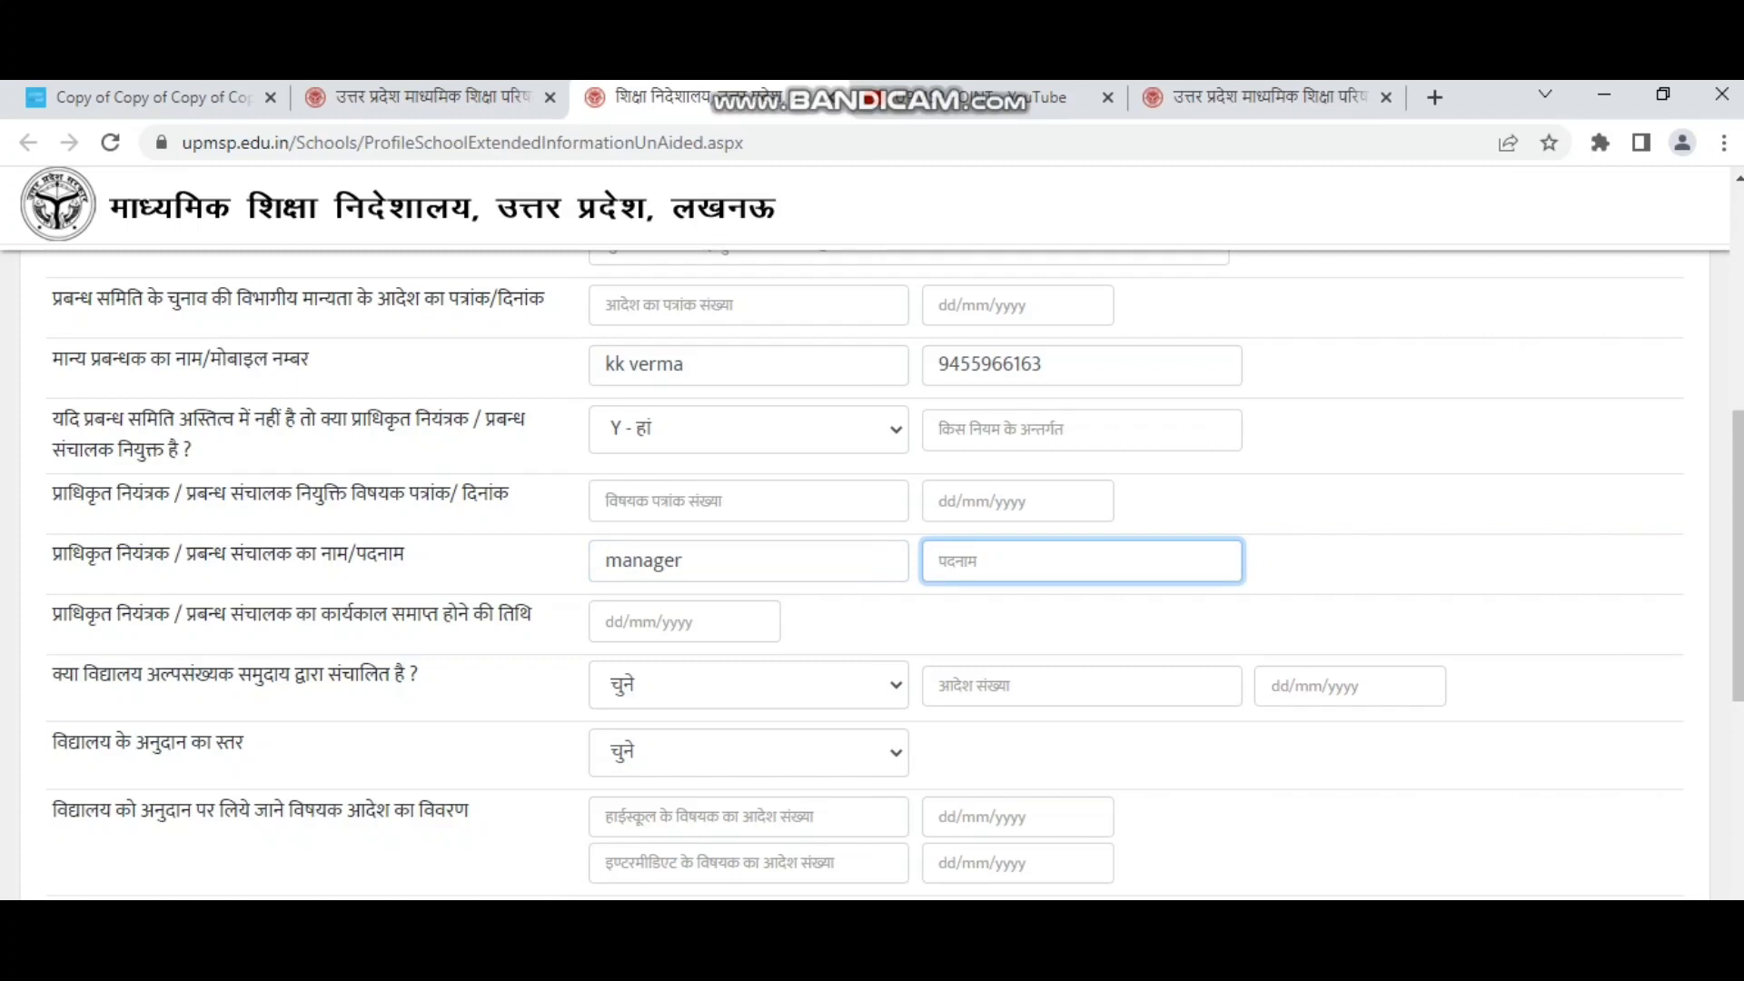
left_click(682, 561)
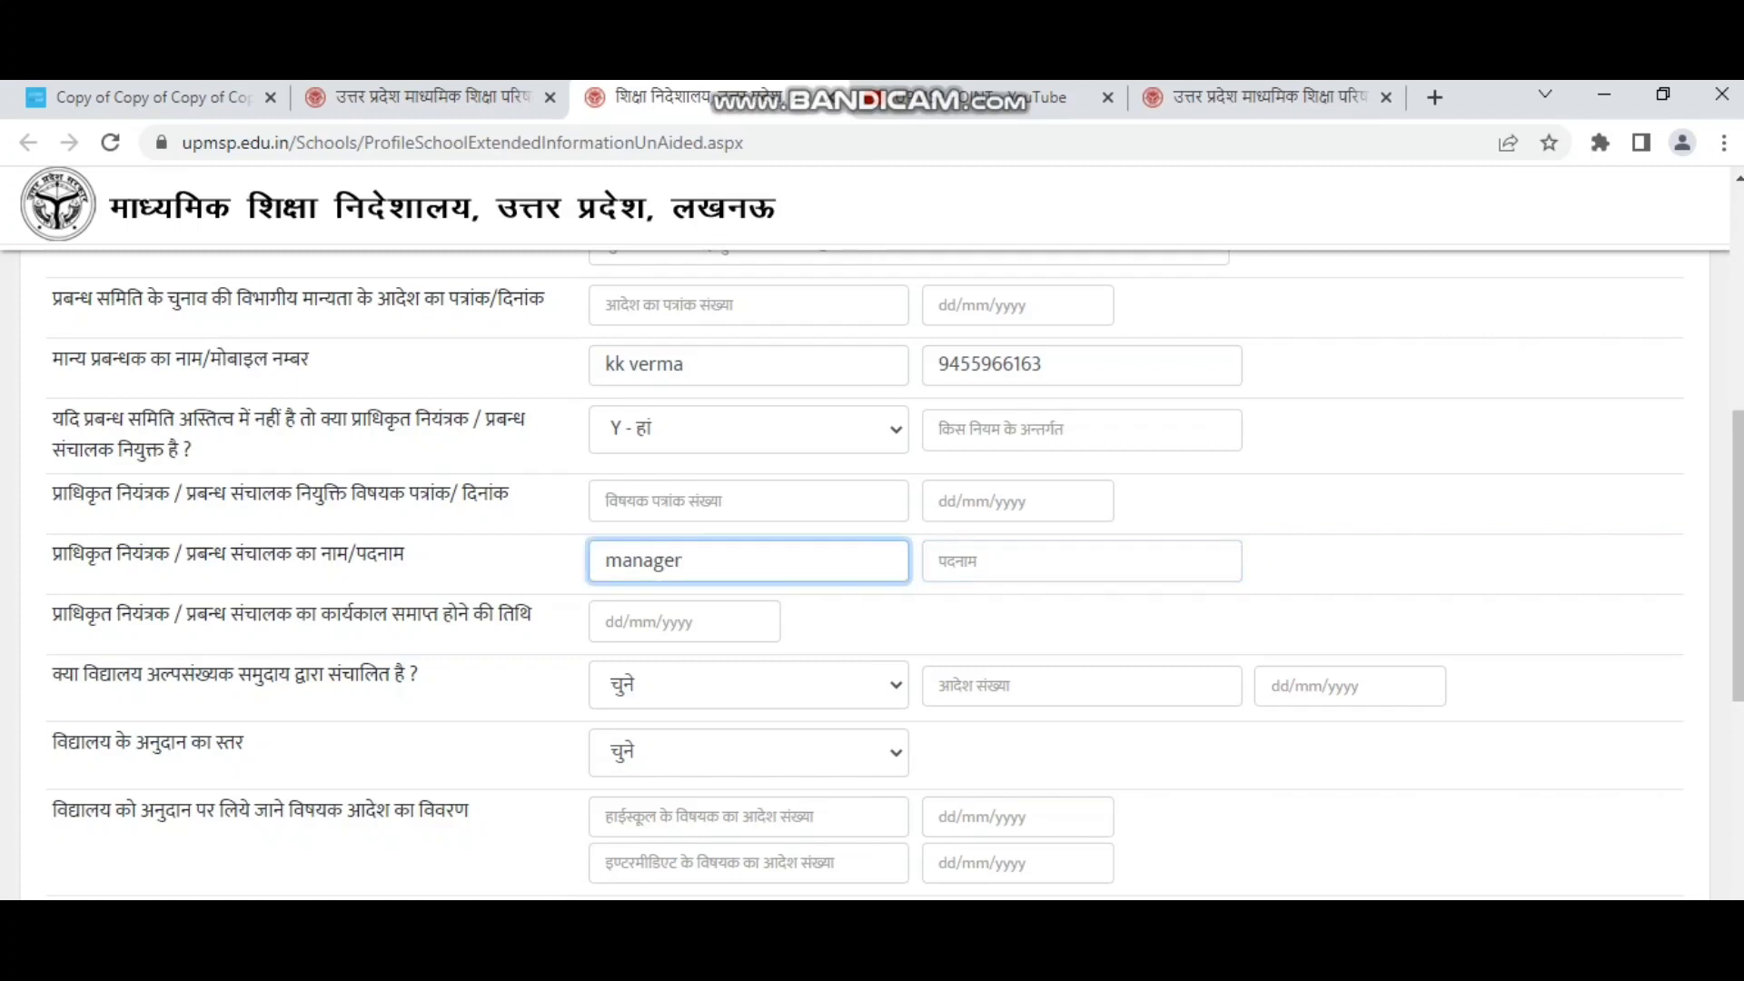
key("ctrl+a")
key("BackSpace")
left_click(941, 561)
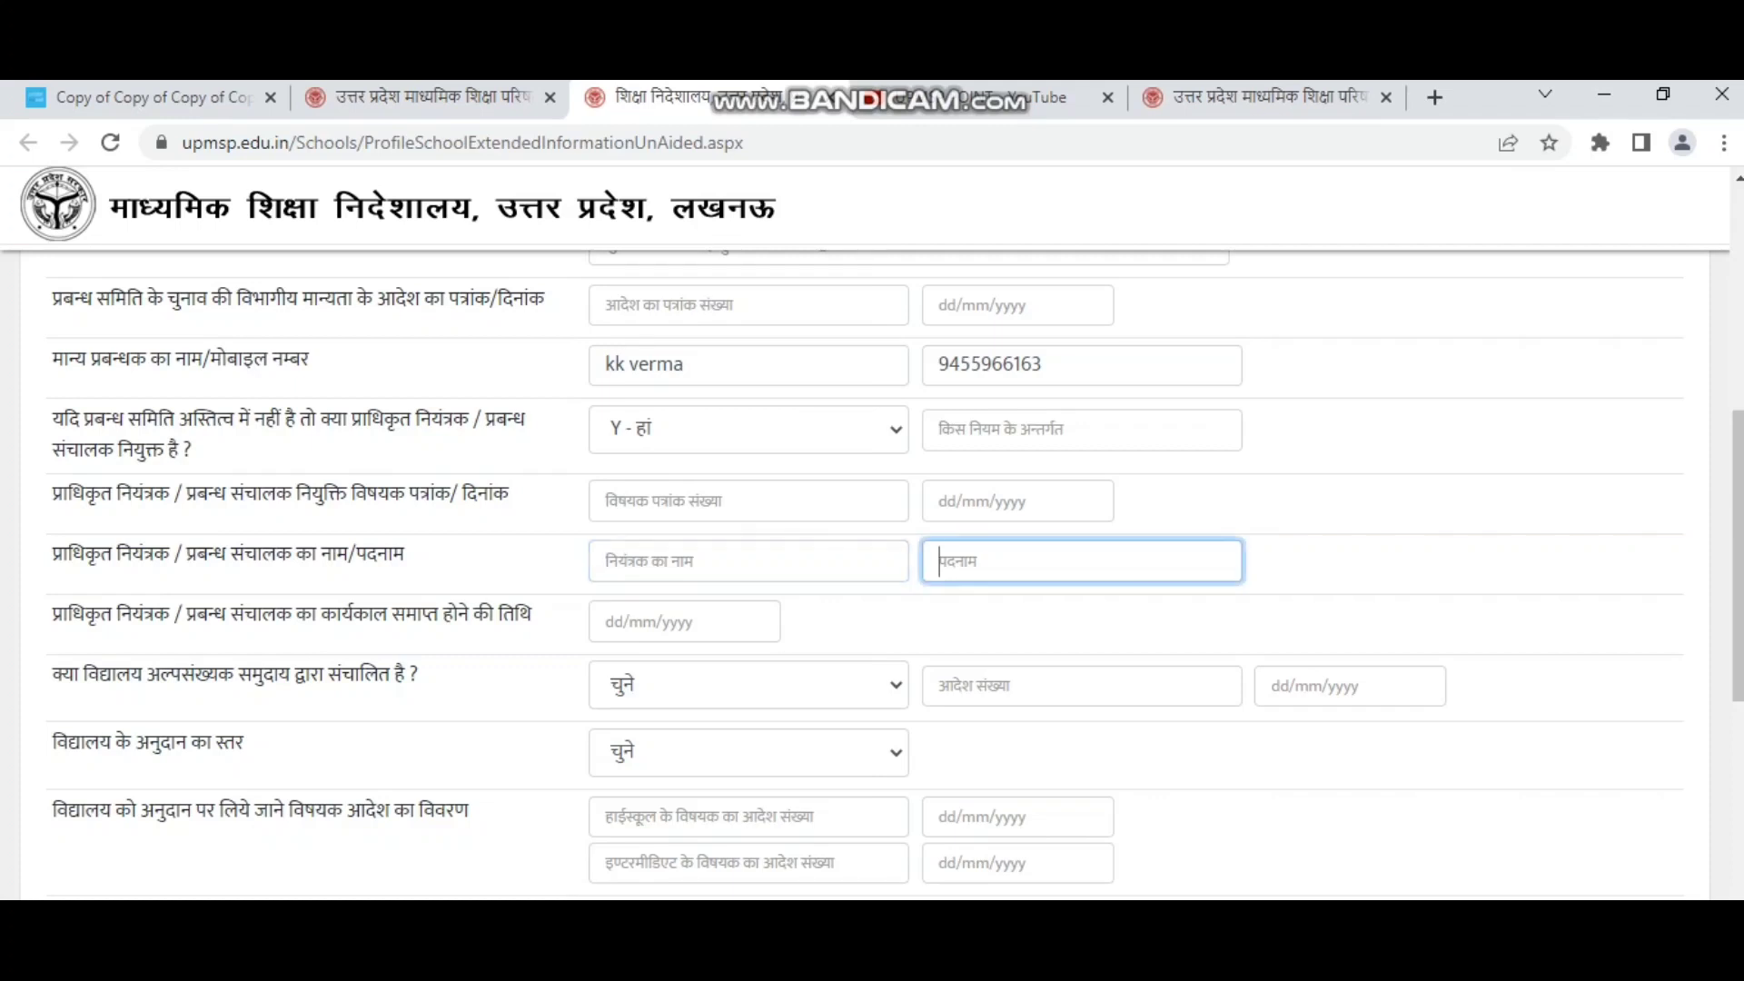
left_click(672, 561)
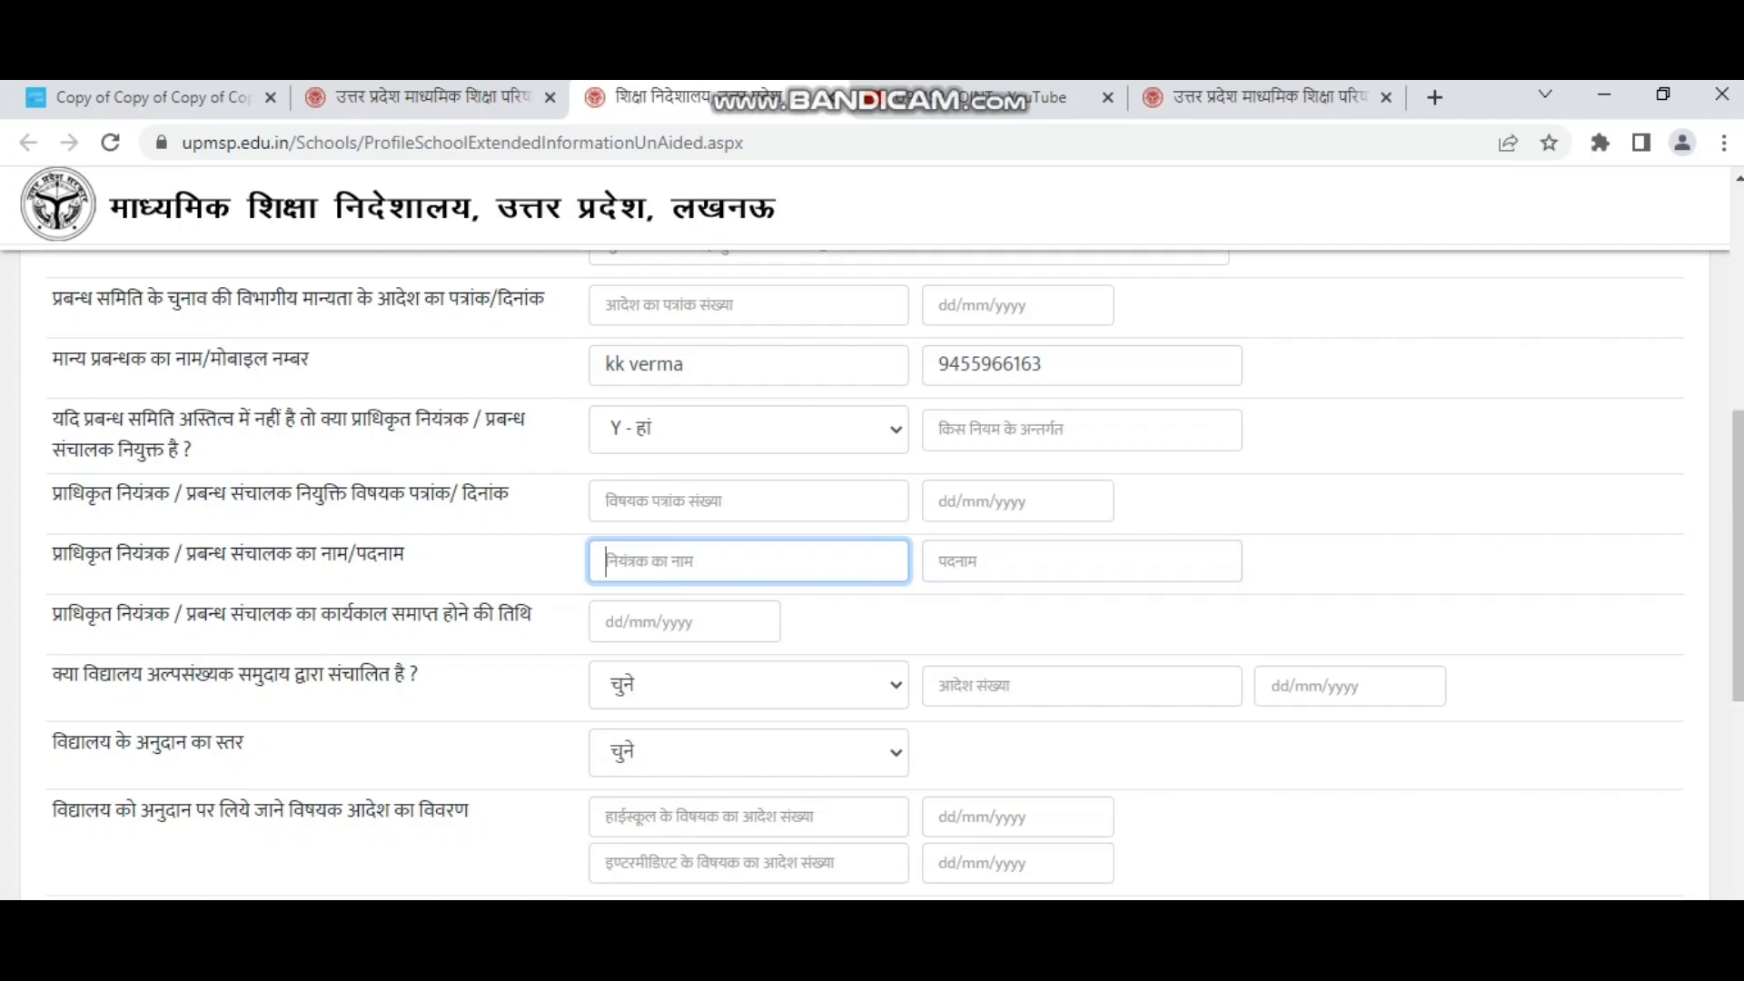
type("kk")
left_click(941, 562)
type("manager")
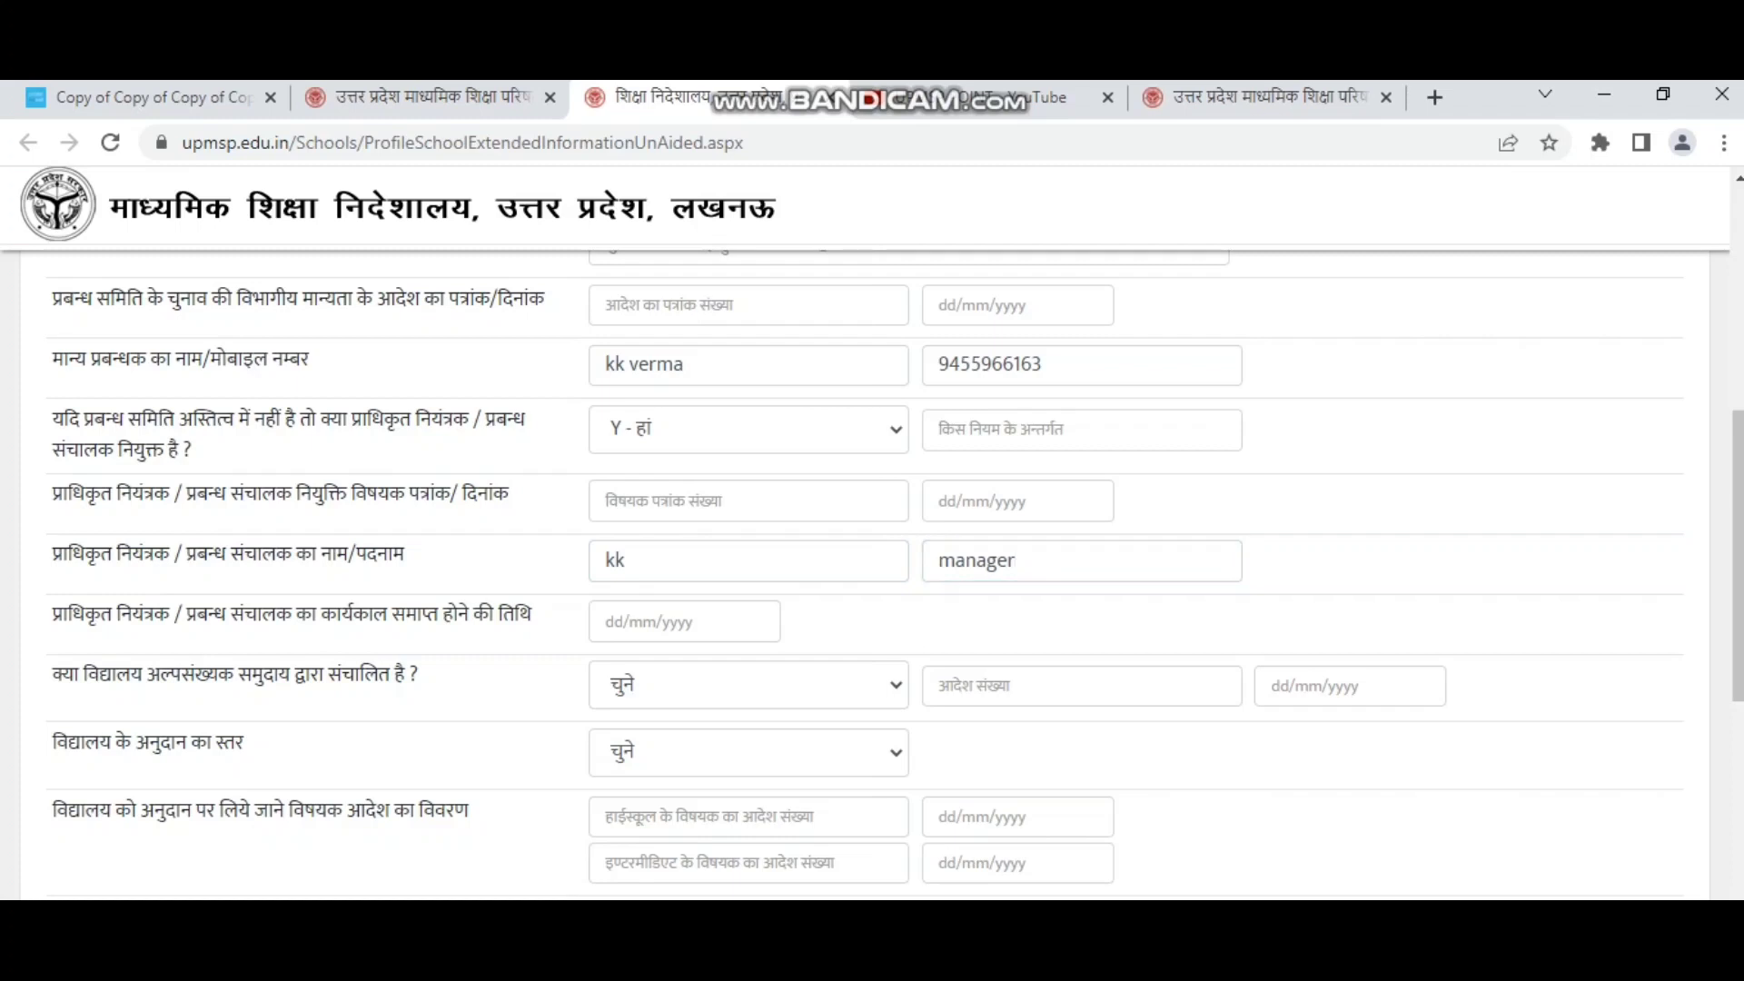
scroll(872, 572, "down", 1)
left_click(606, 493)
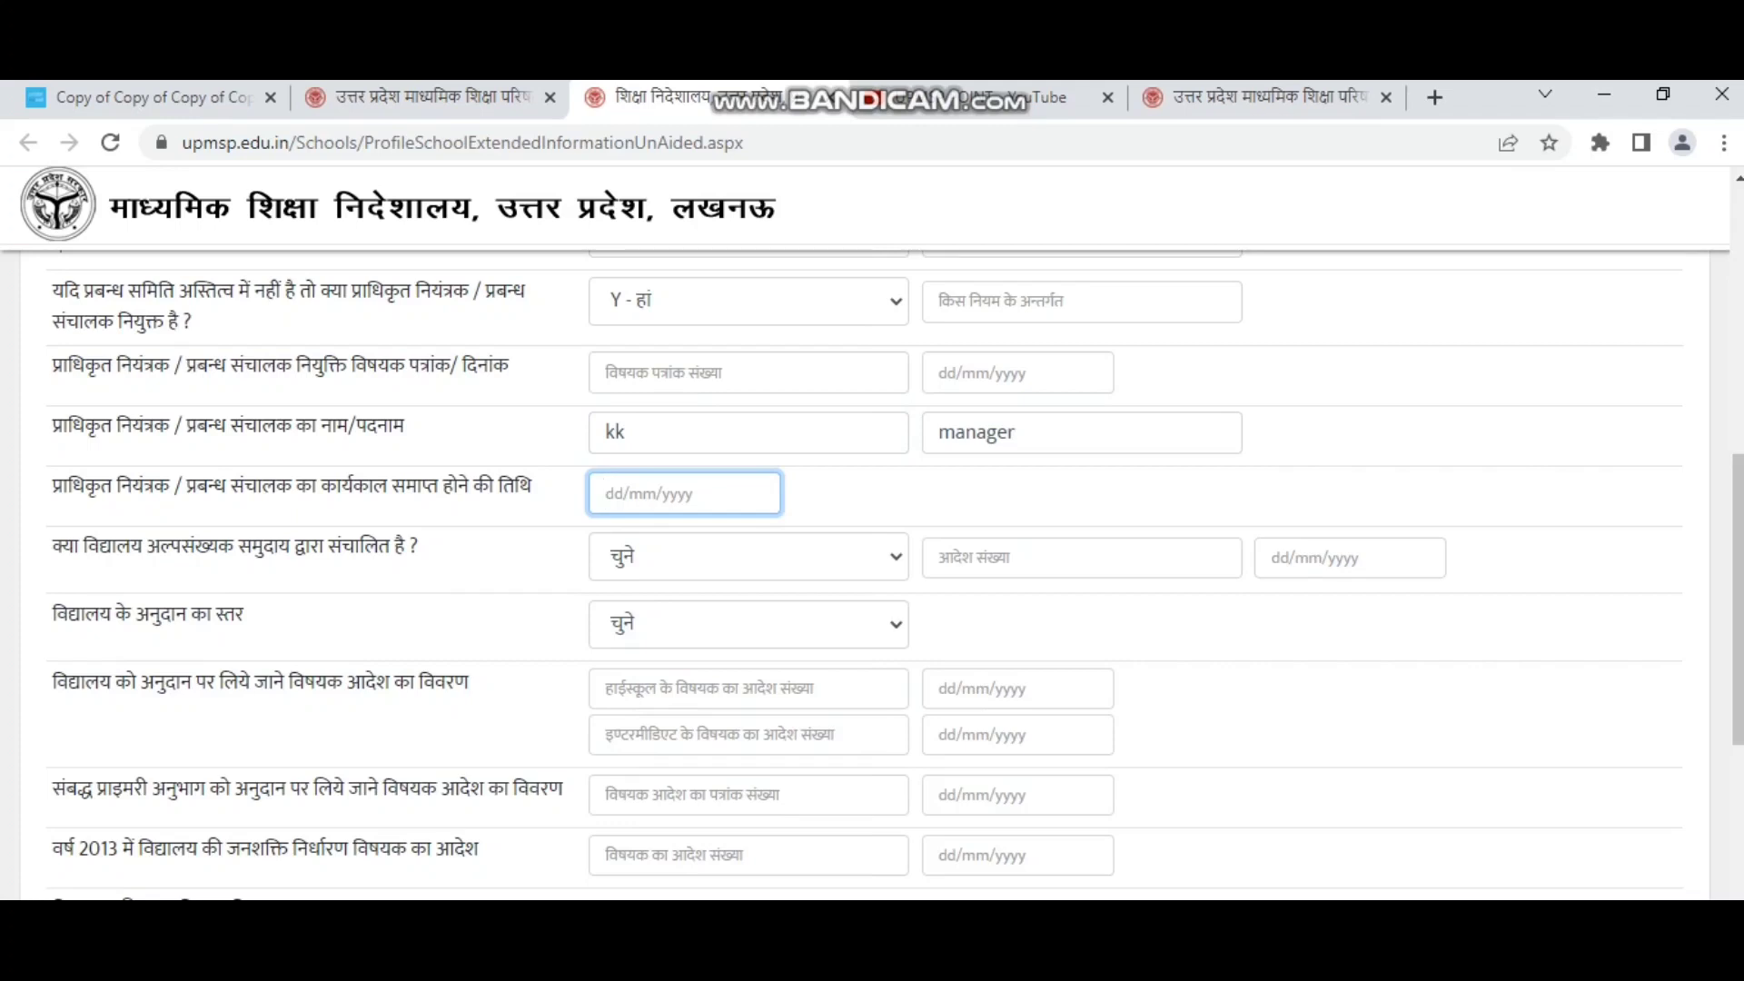
type("20/23/2025")
key("Tab")
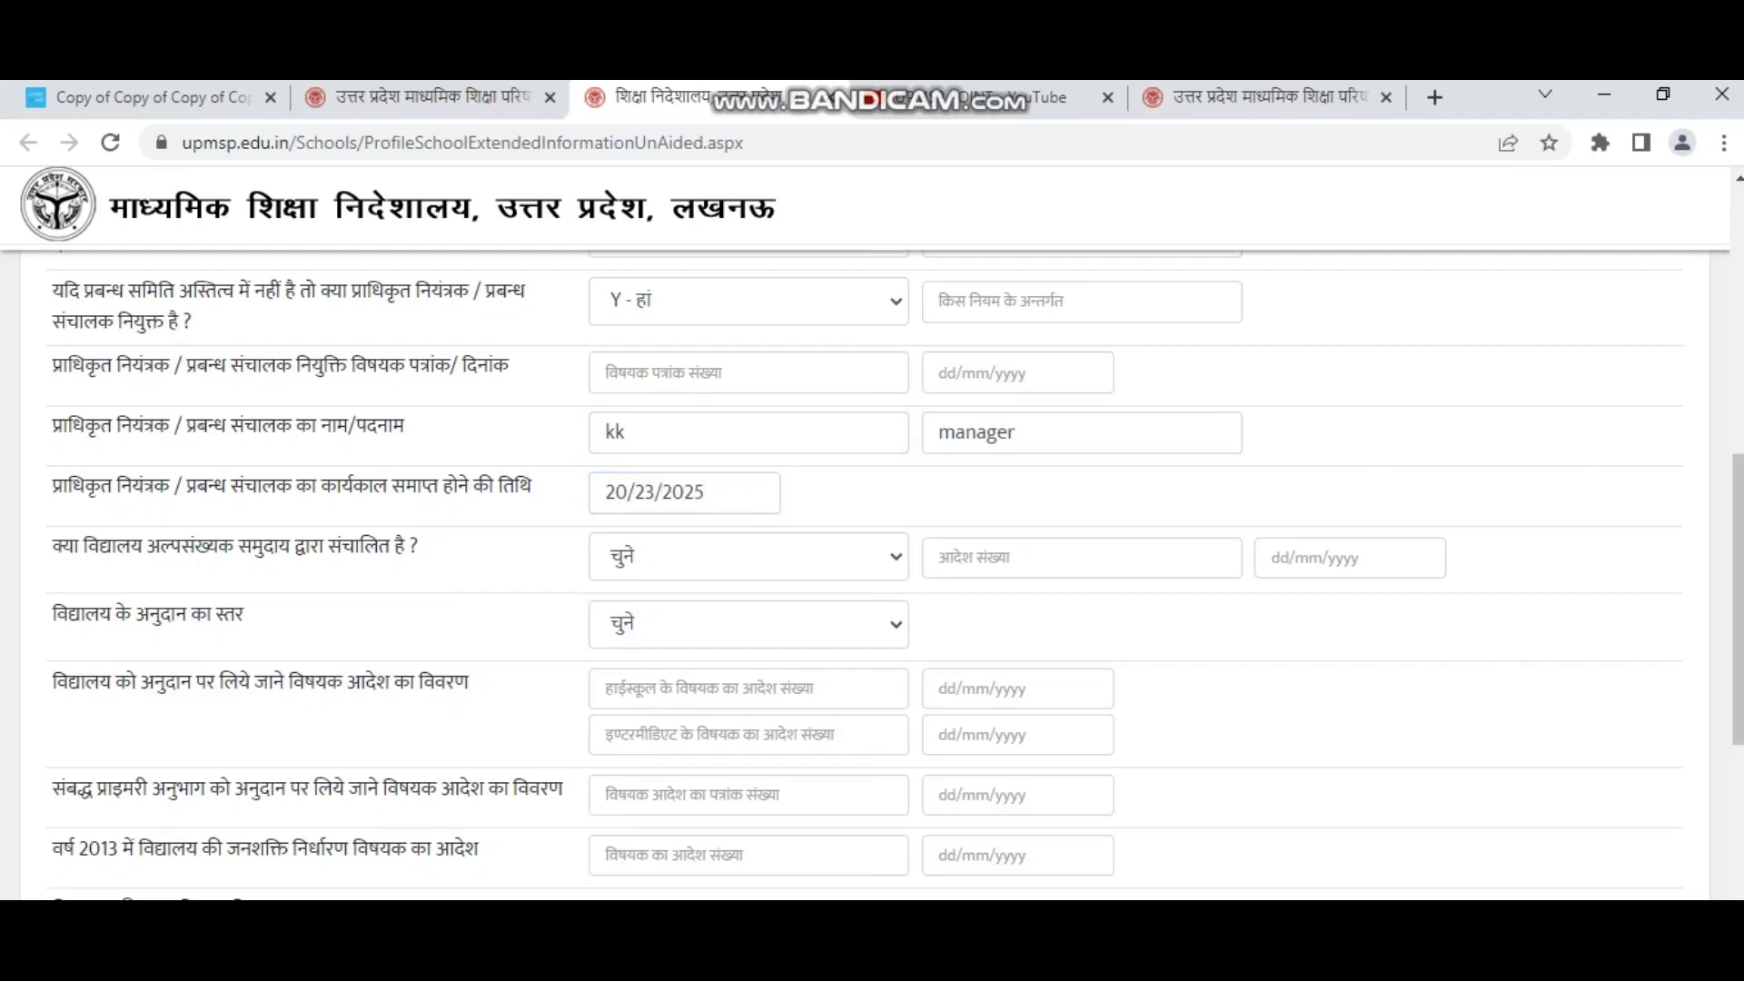
left_click_drag(53, 548, 391, 548)
left_click(748, 557)
key("Down")
key("Down")
key("Return")
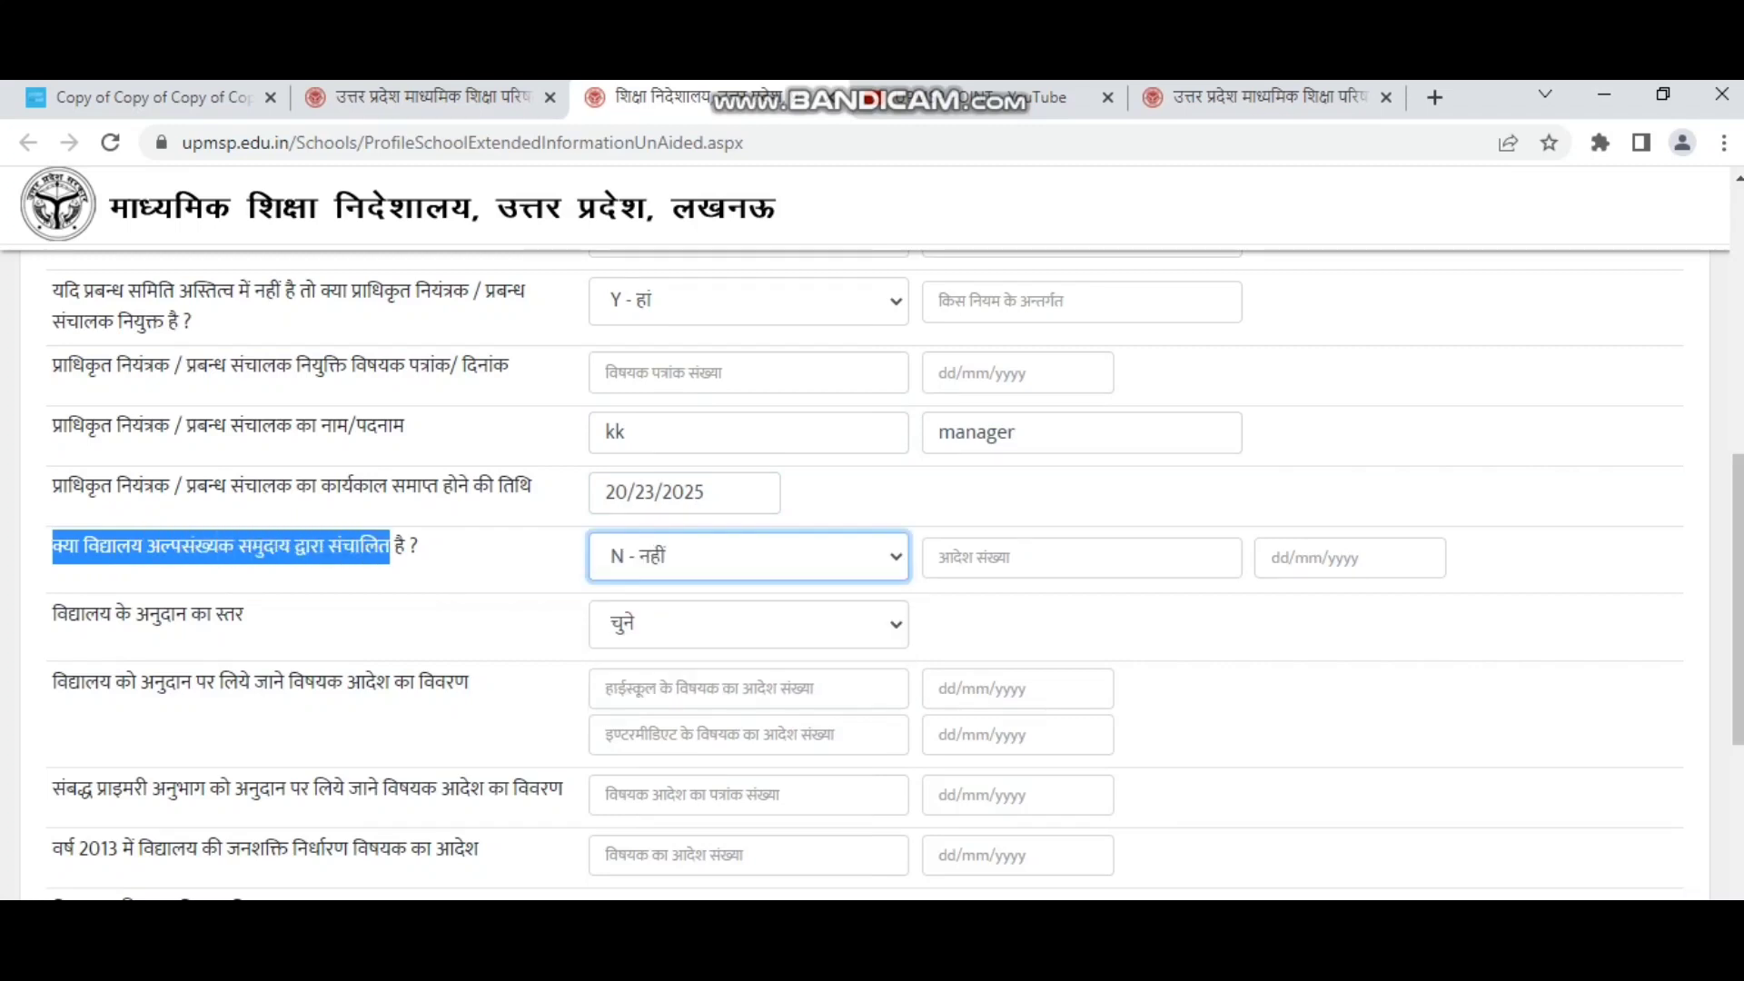
left_click(748, 624)
left_click_drag(45, 616, 177, 615)
left_click_drag(215, 615, 235, 616)
left_click(238, 616)
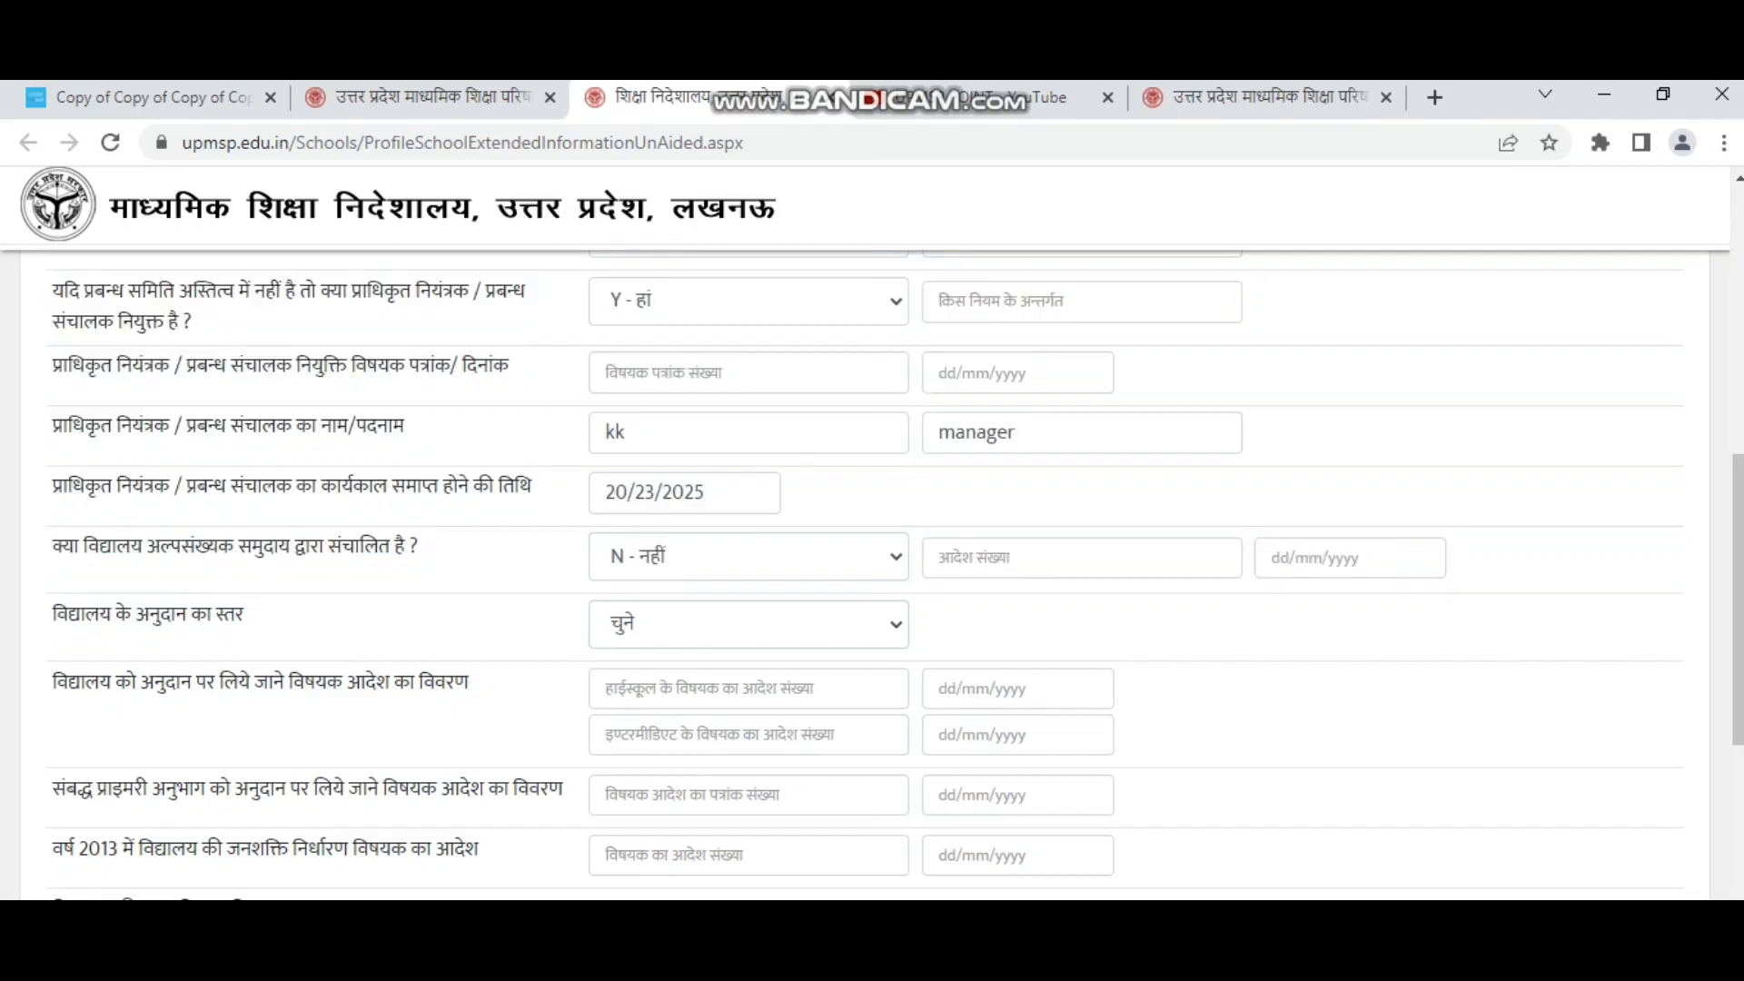
left_click(749, 624)
left_click(748, 740)
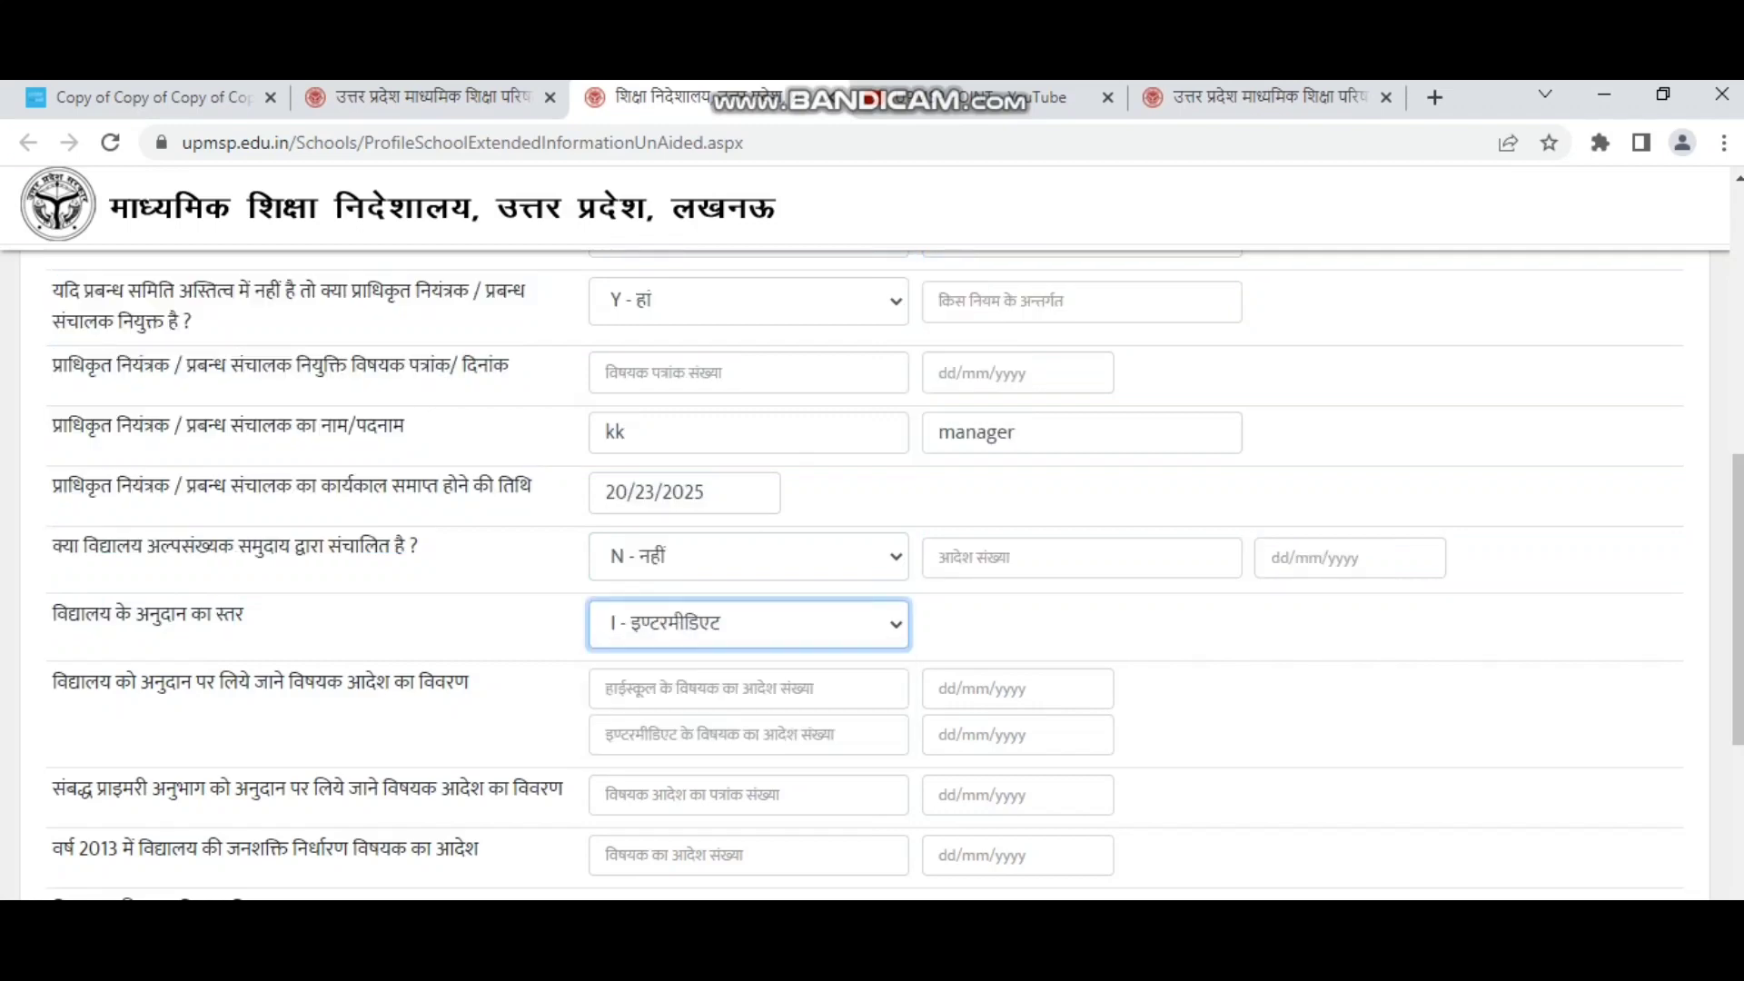
scroll(748, 739, "down", 2)
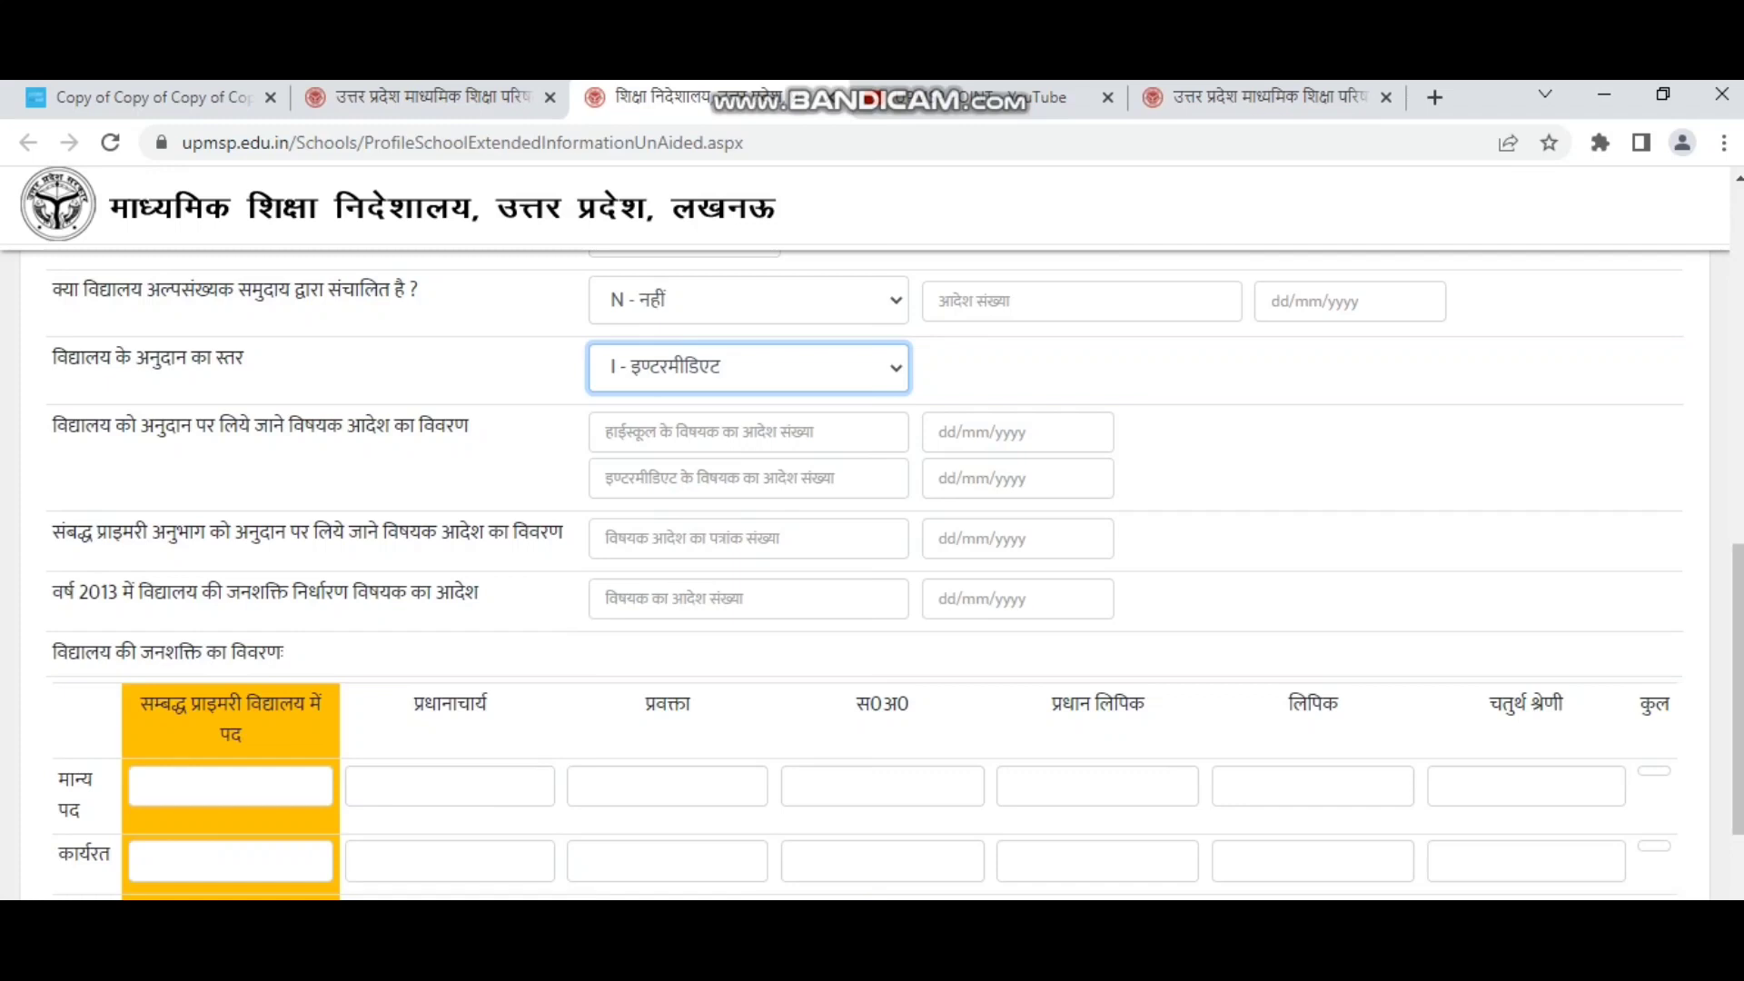
left_click(749, 433)
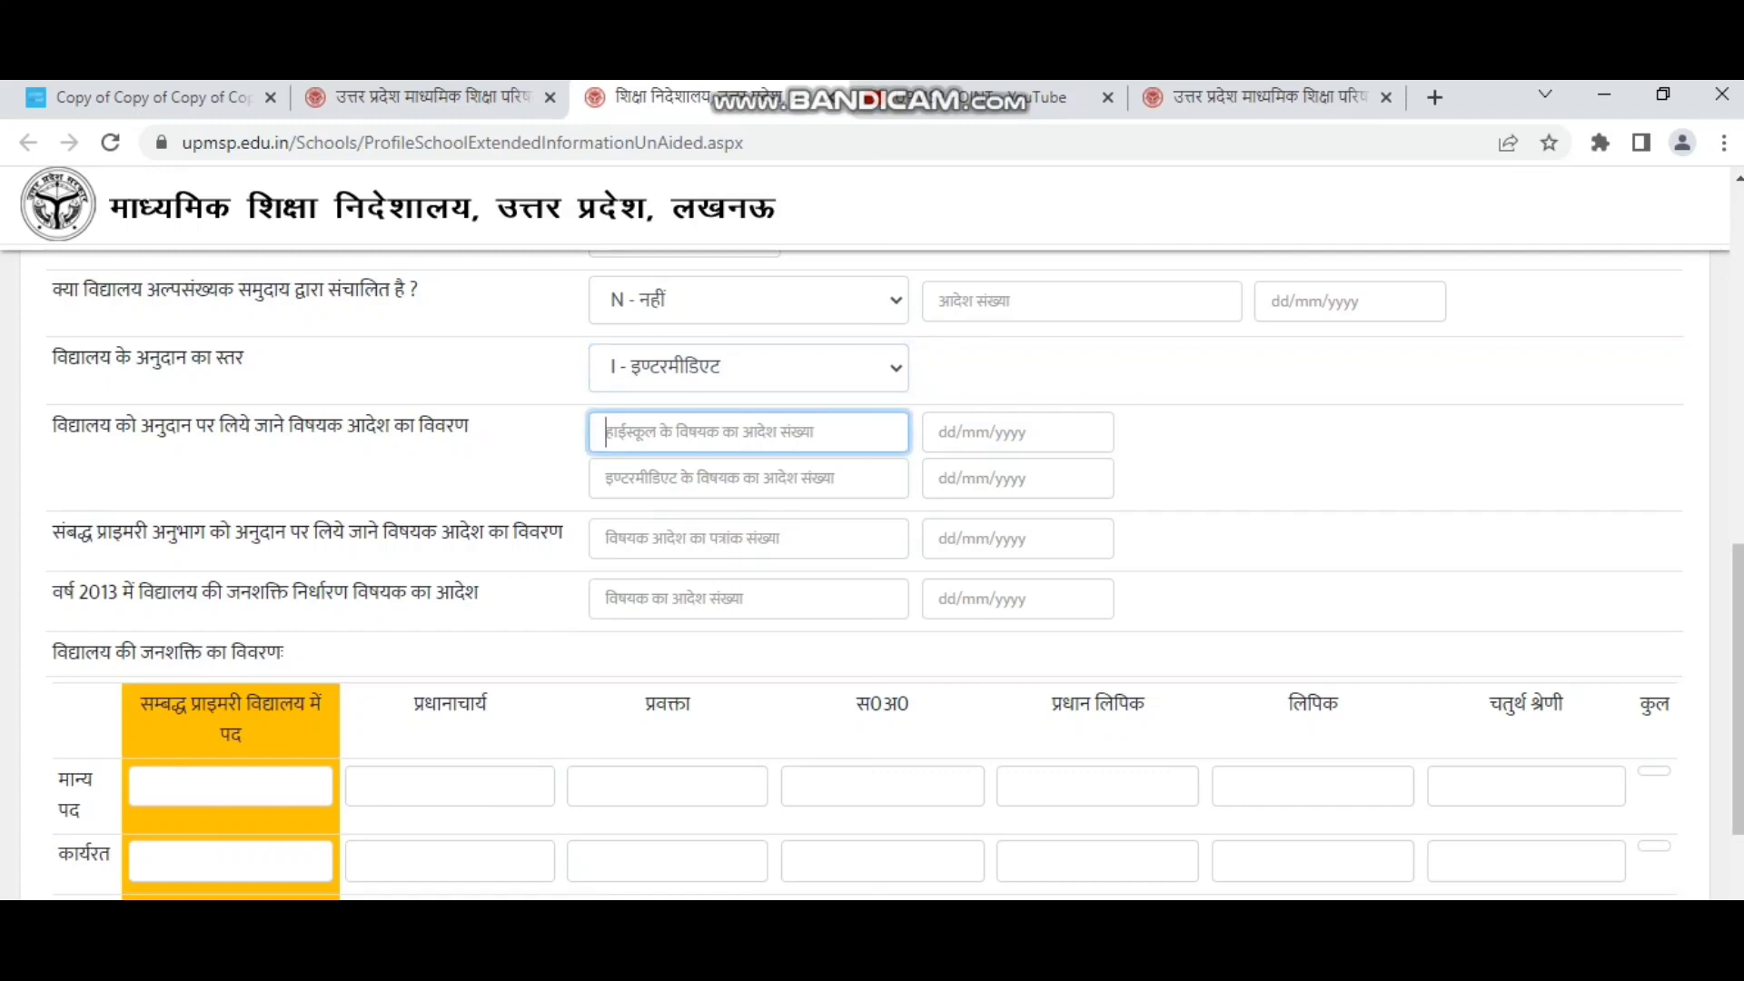
left_click(1017, 432)
key("Tab")
left_click(1017, 478)
left_click_drag(65, 533, 95, 533)
left_click(95, 533)
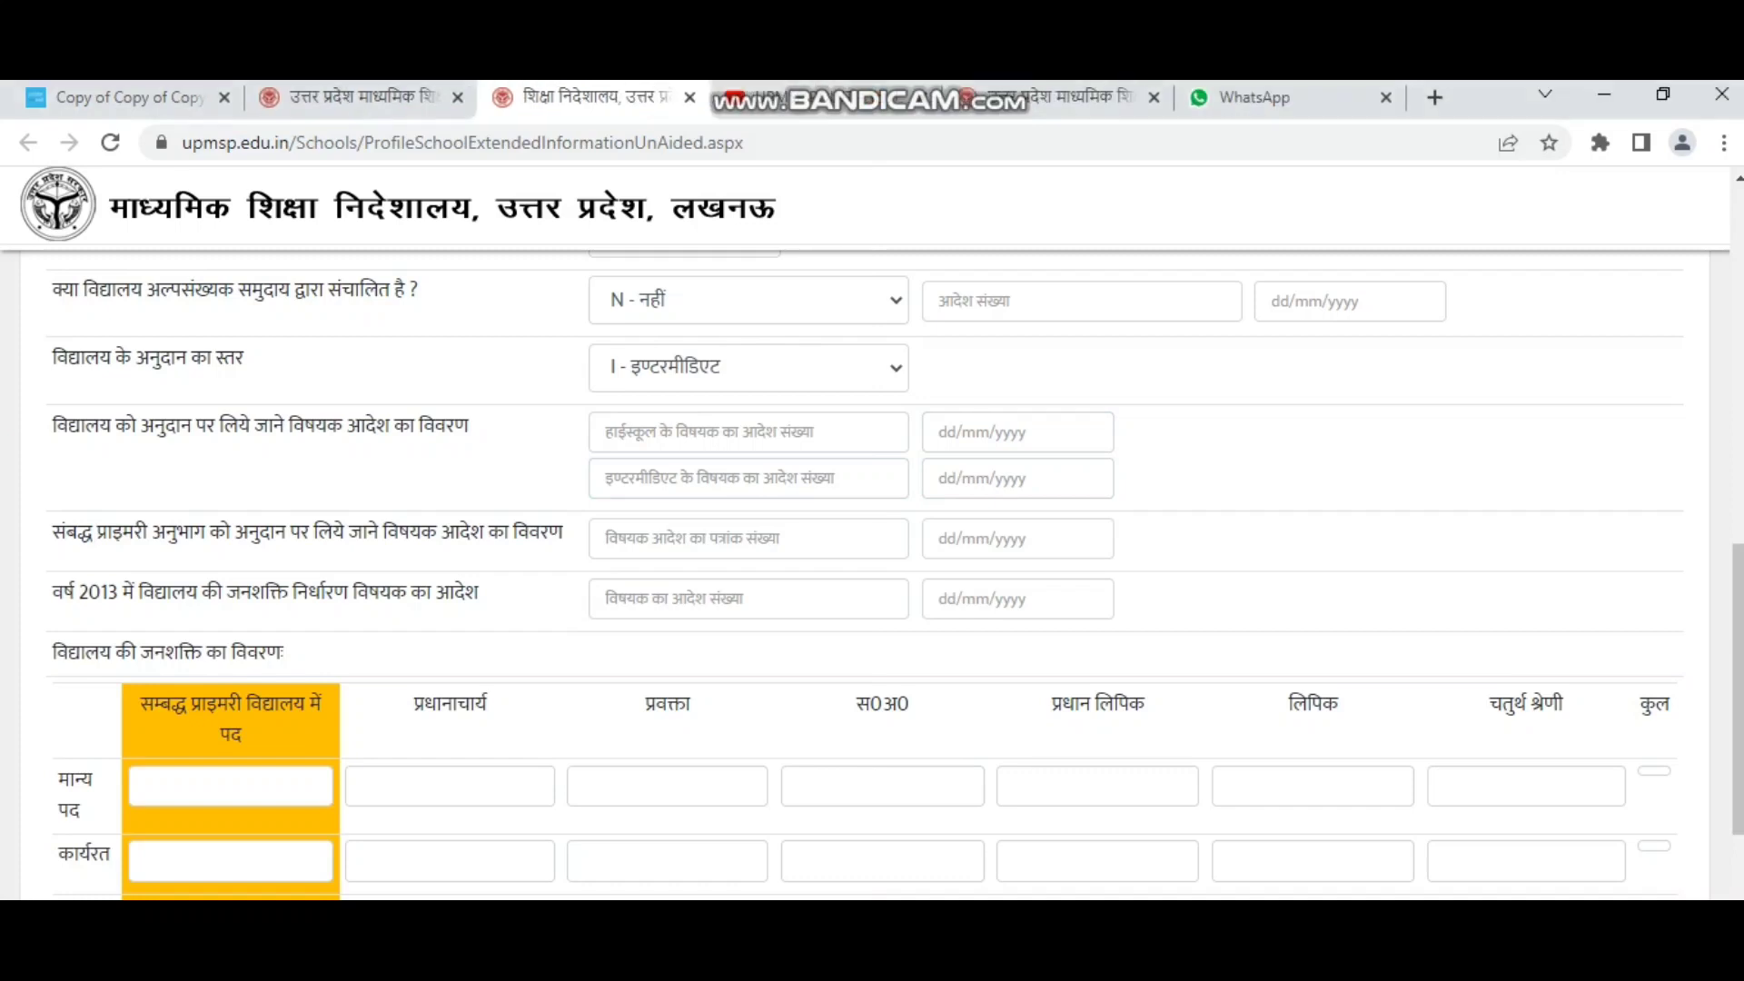
scroll(871, 578, "down", 2)
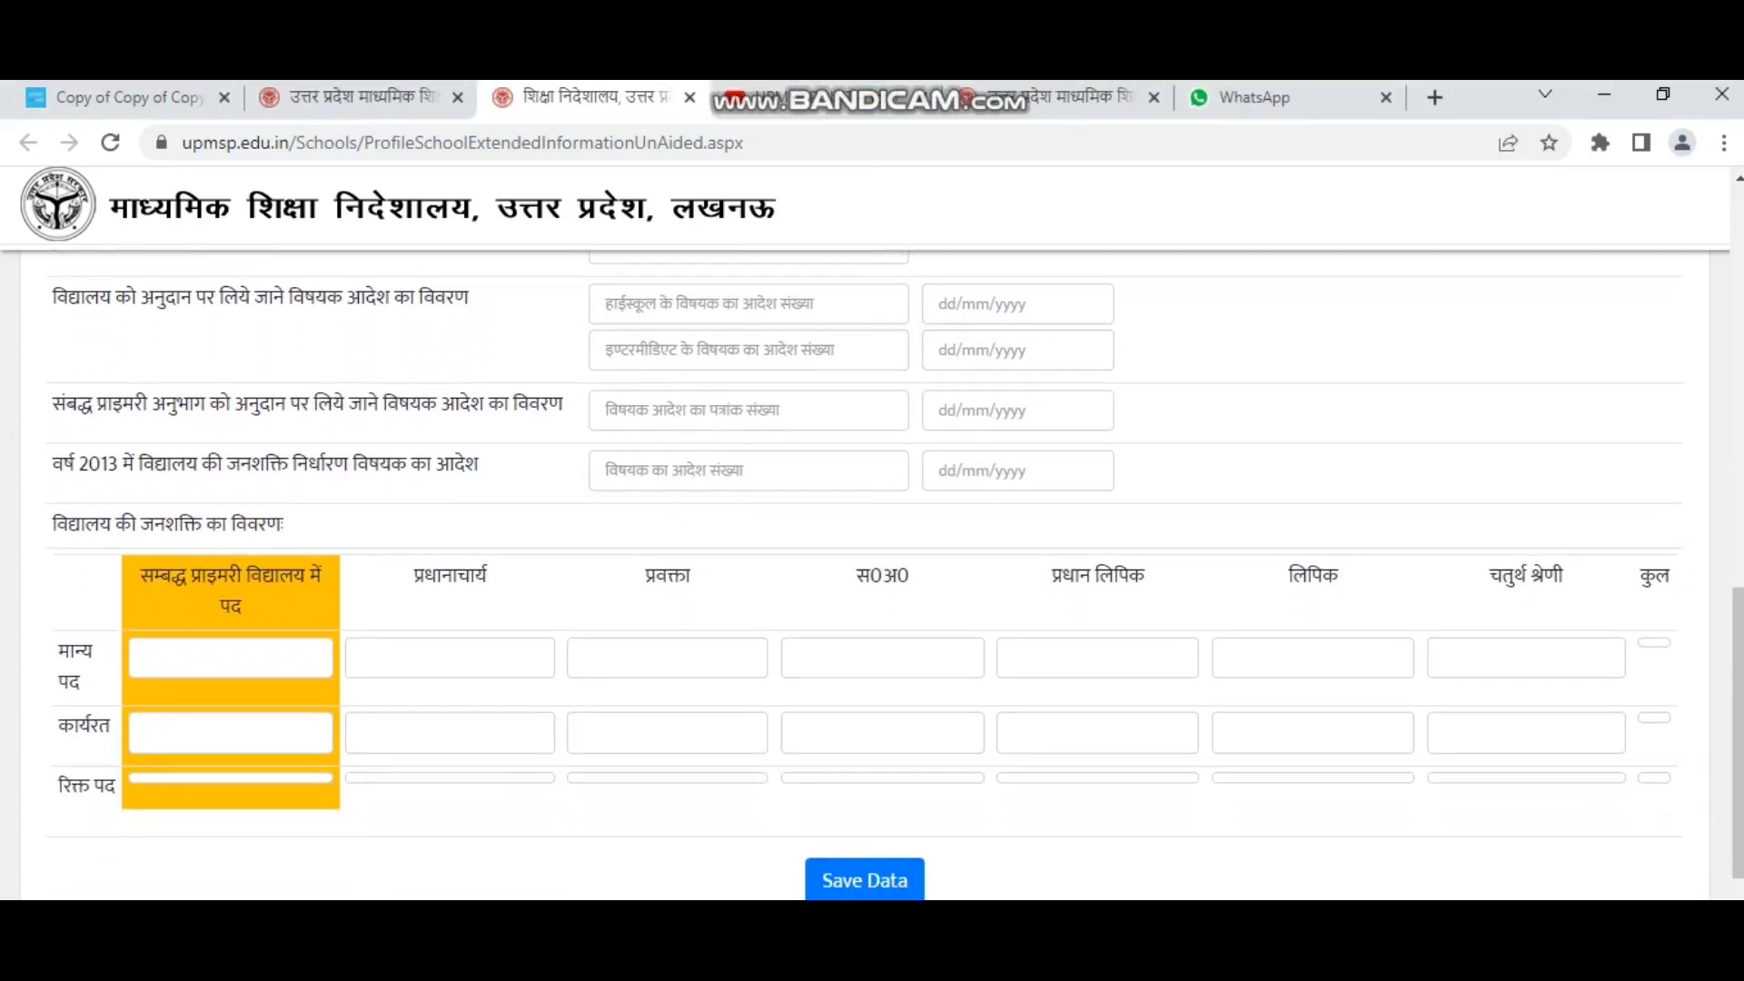
left_click_drag(52, 463, 479, 464)
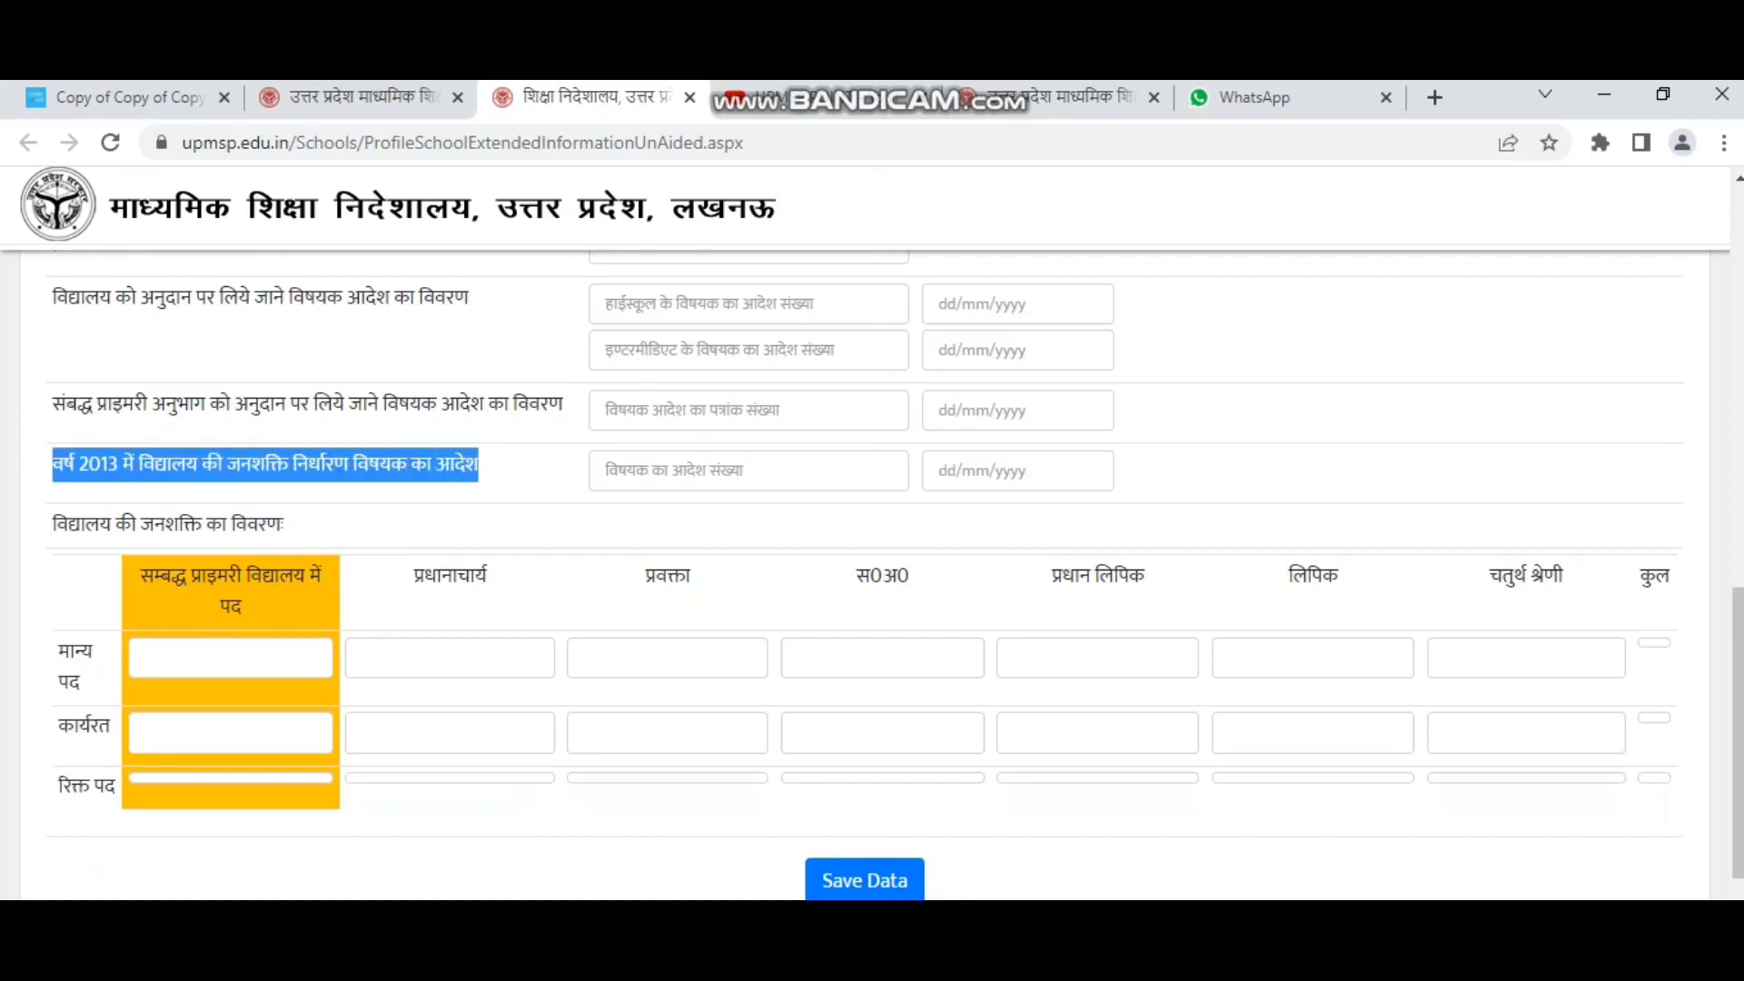
left_click(749, 471)
left_click(1017, 470)
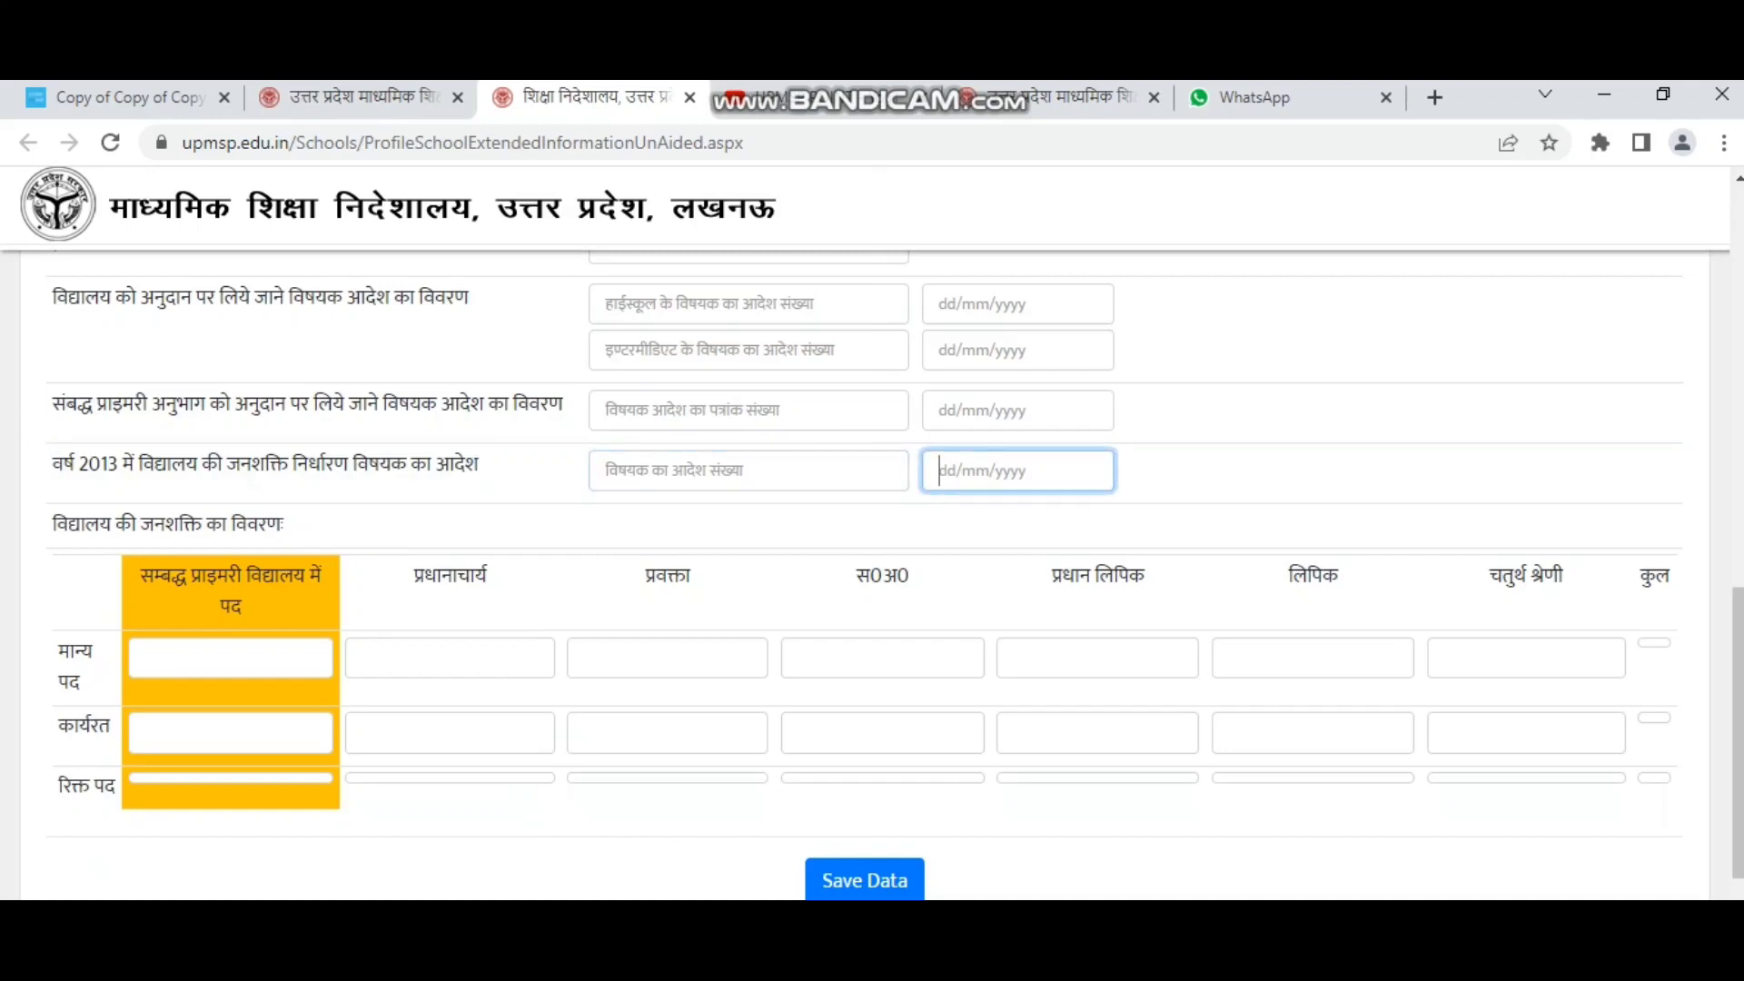
scroll(863, 545, "down", 1)
left_click(289, 397)
Leave the affiliated primary and lecturer post entries in the staffing table blank.
left_click(230, 529)
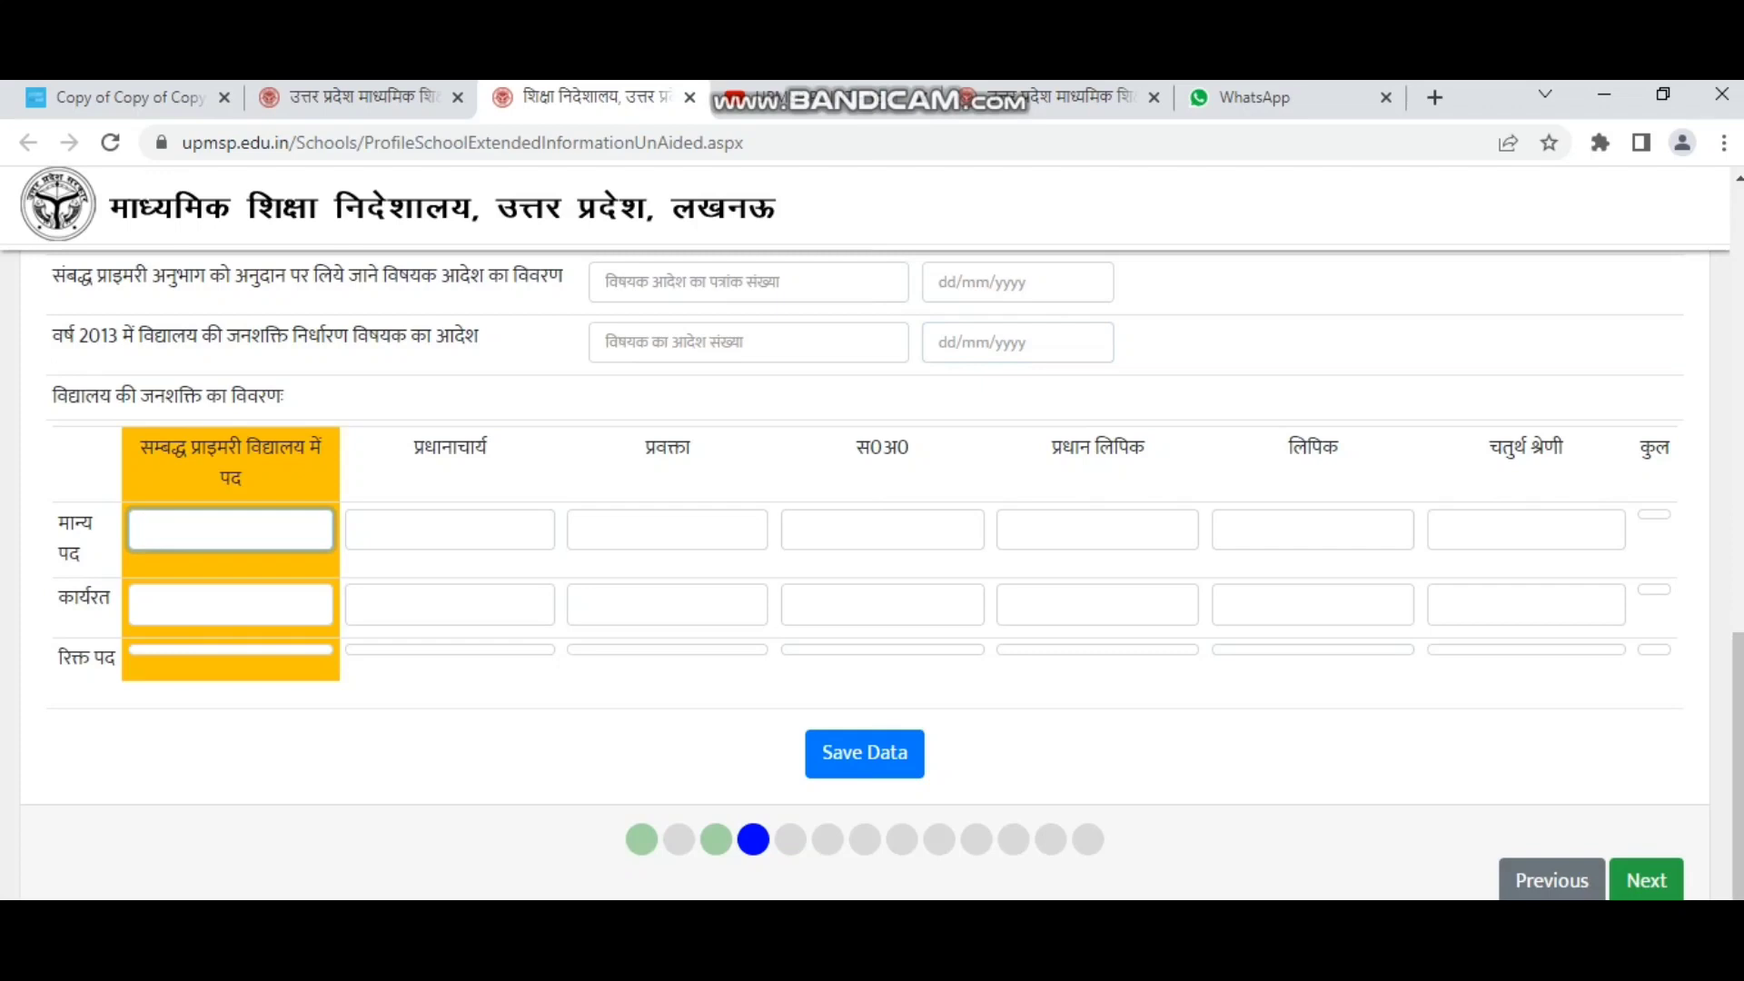
left_click(231, 604)
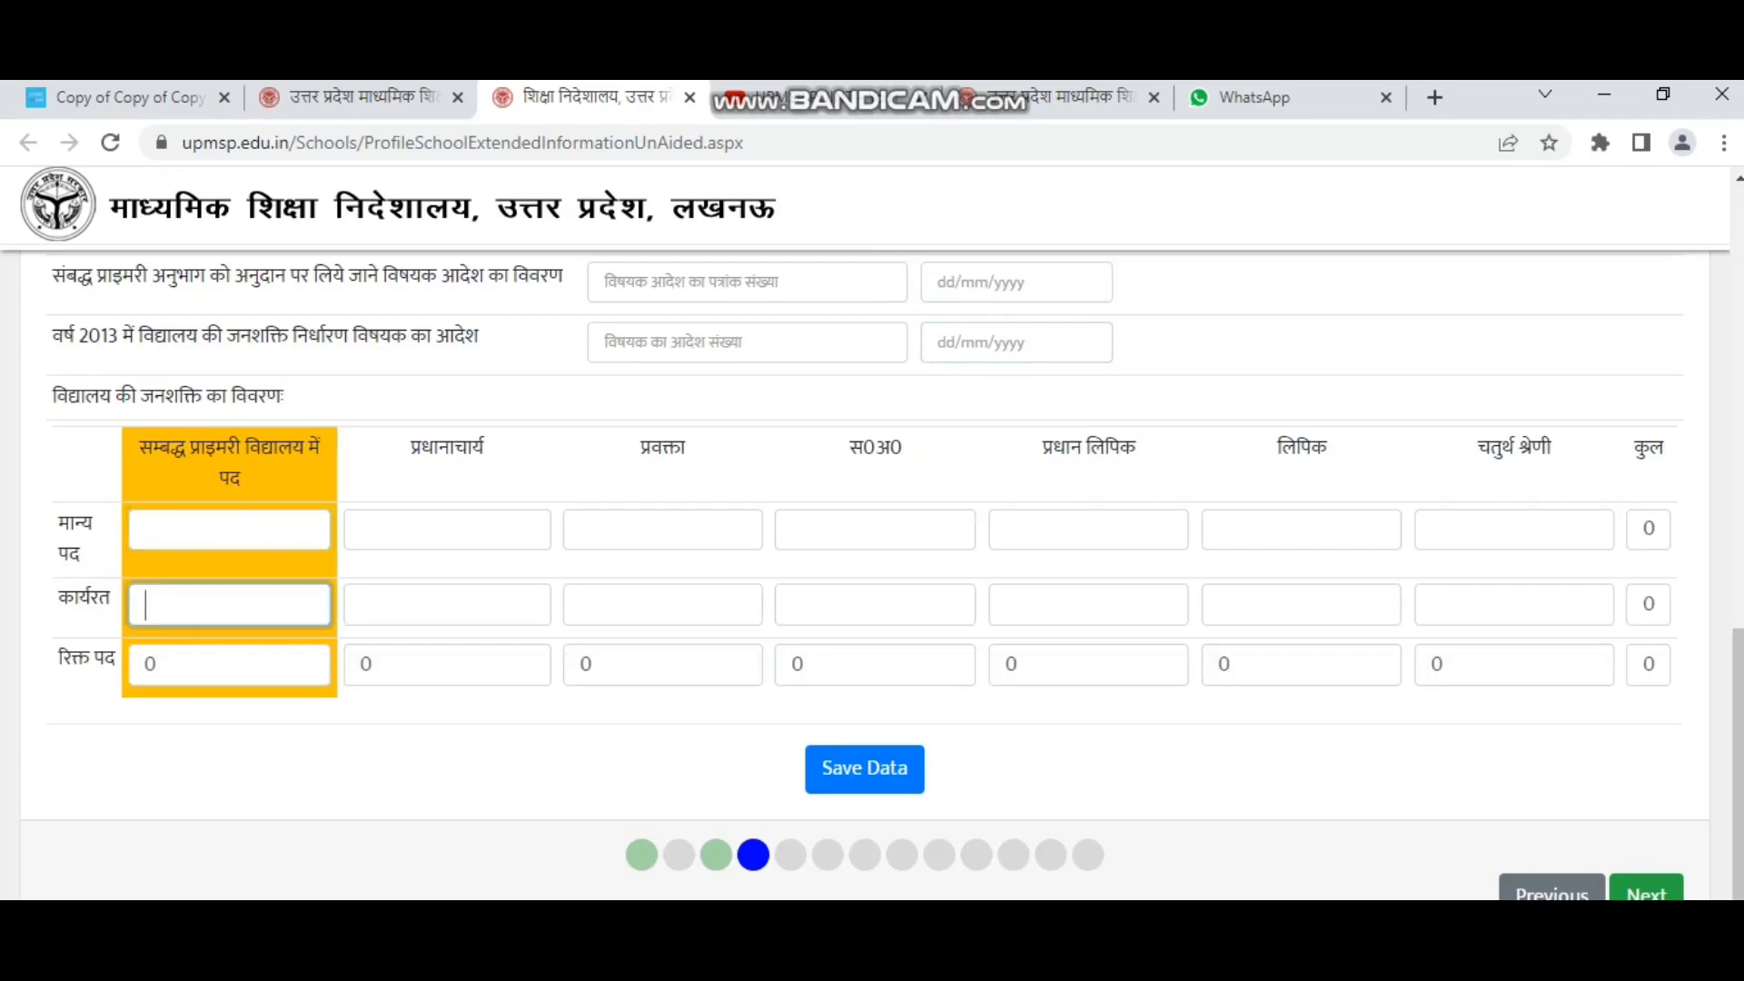
left_click(231, 665)
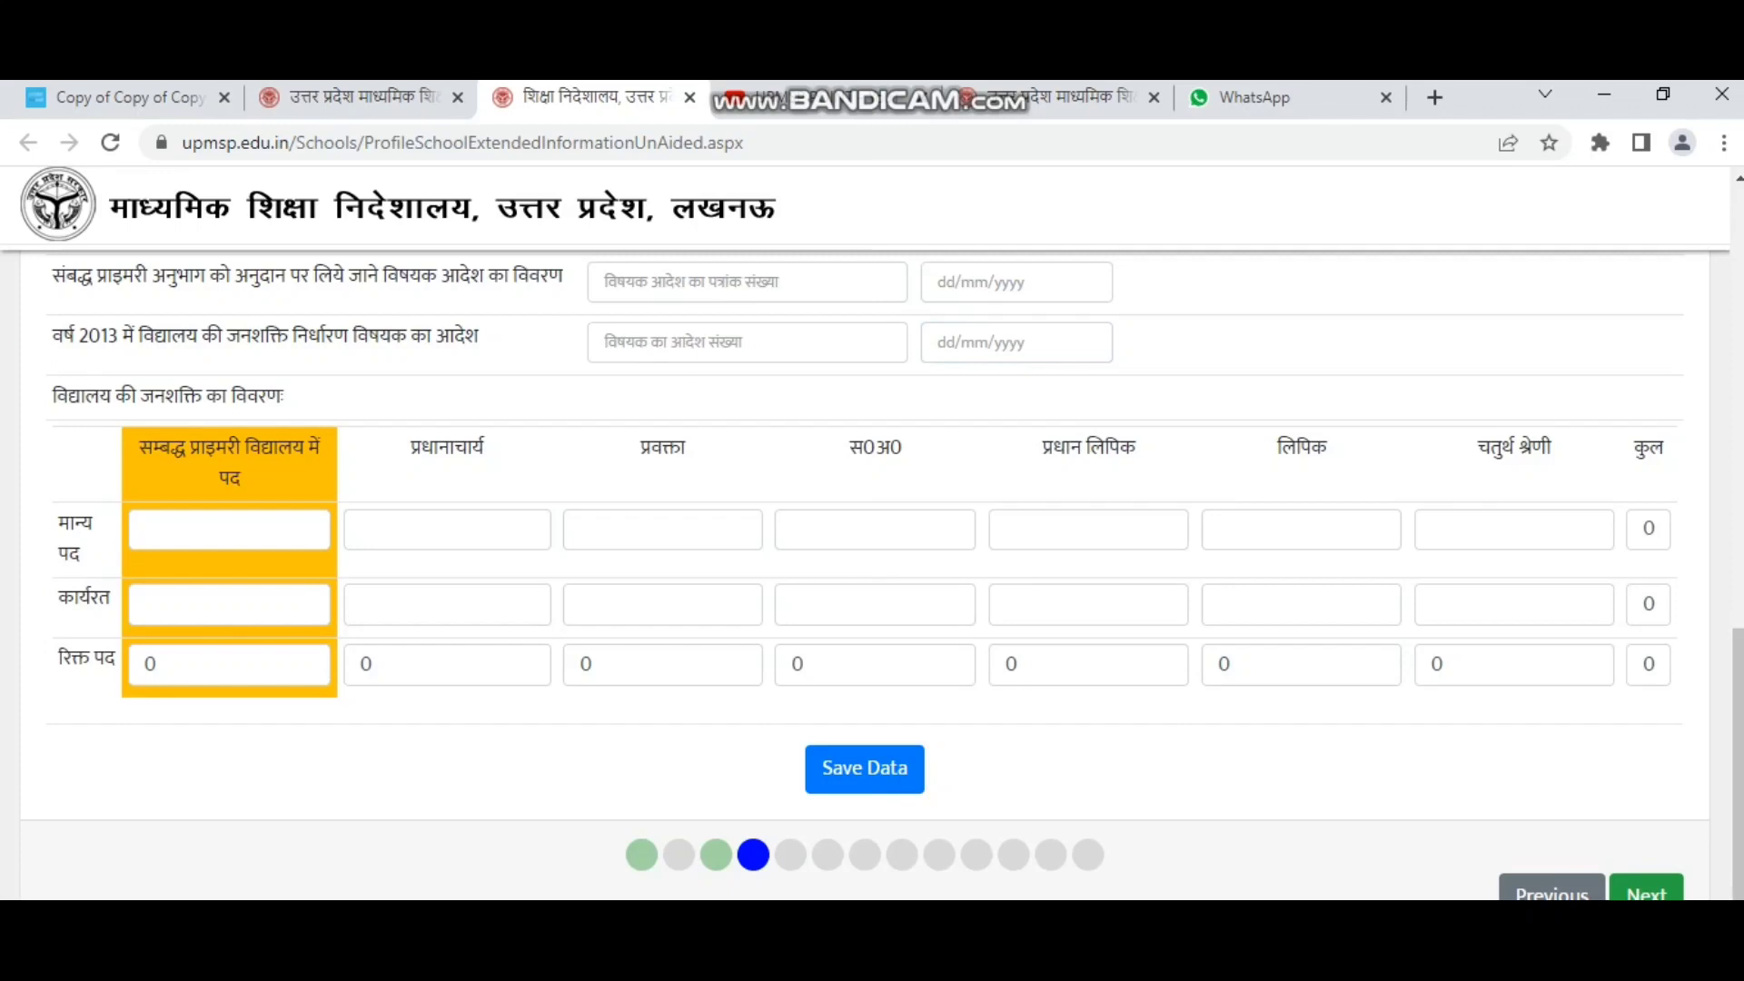
left_click_drag(152, 447, 242, 478)
left_click(241, 478)
left_click(663, 529)
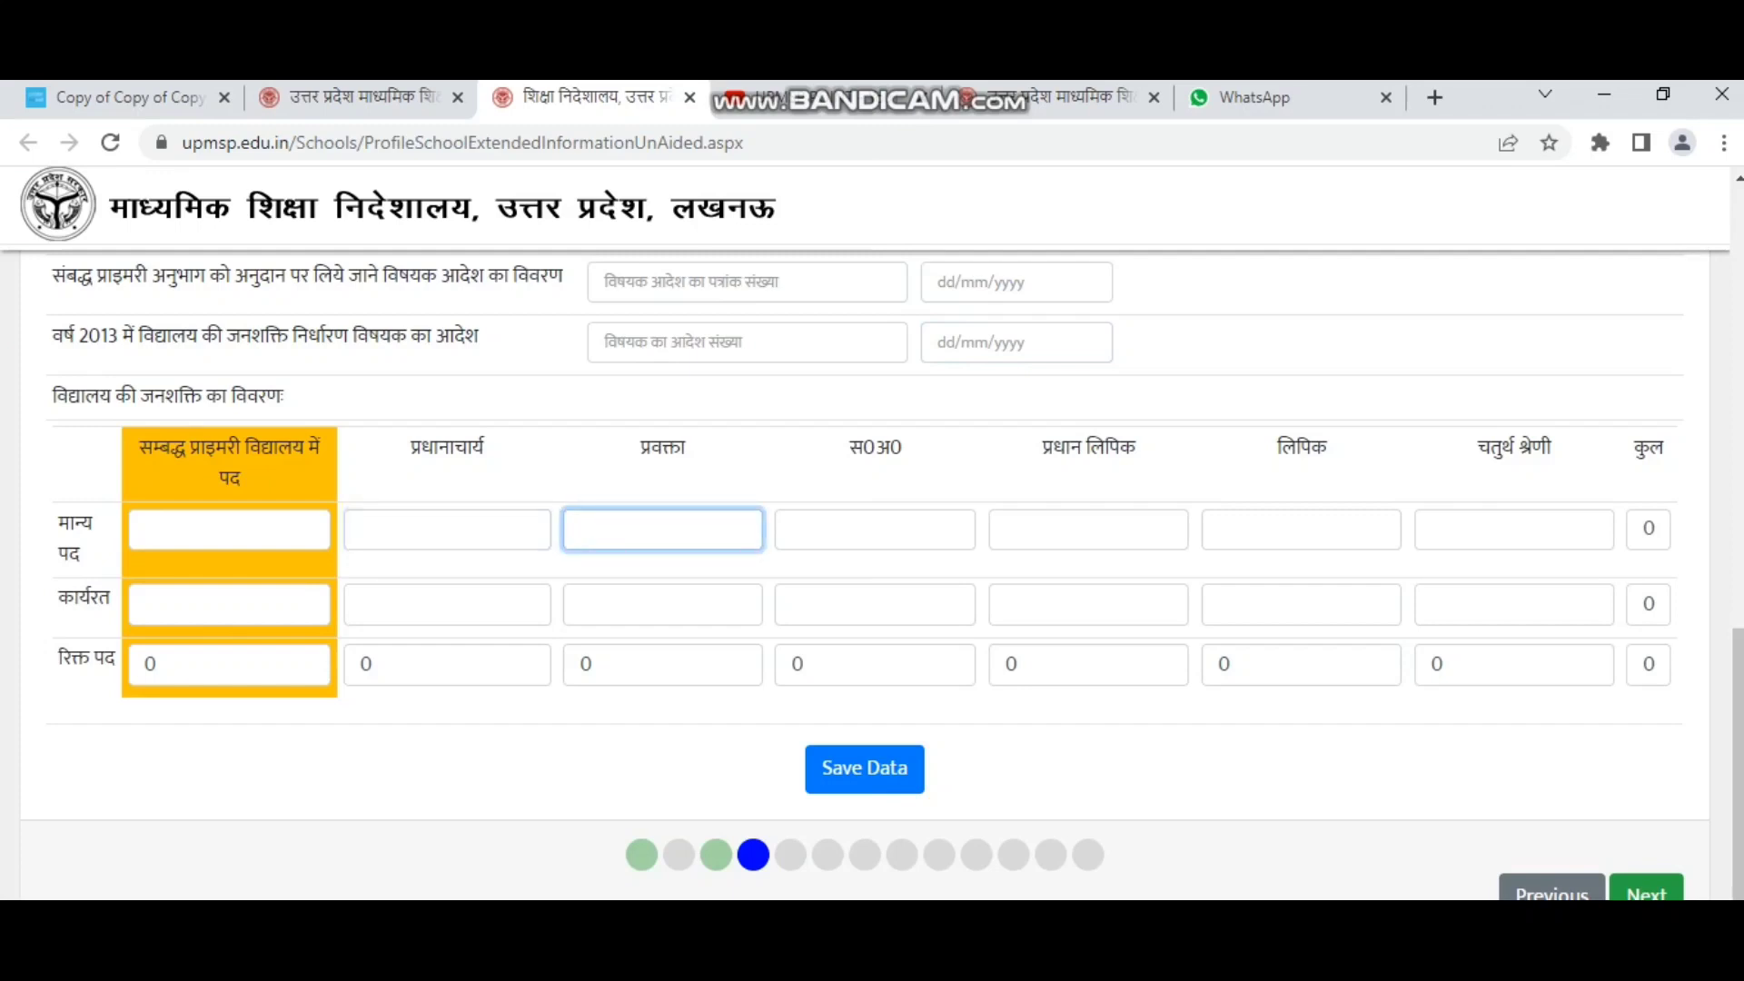
Review the स0अ0, लिपिक and चतुर्थ श्रेणी columns, then continue to the staff-details step.
double_click(875, 447)
left_click(875, 447)
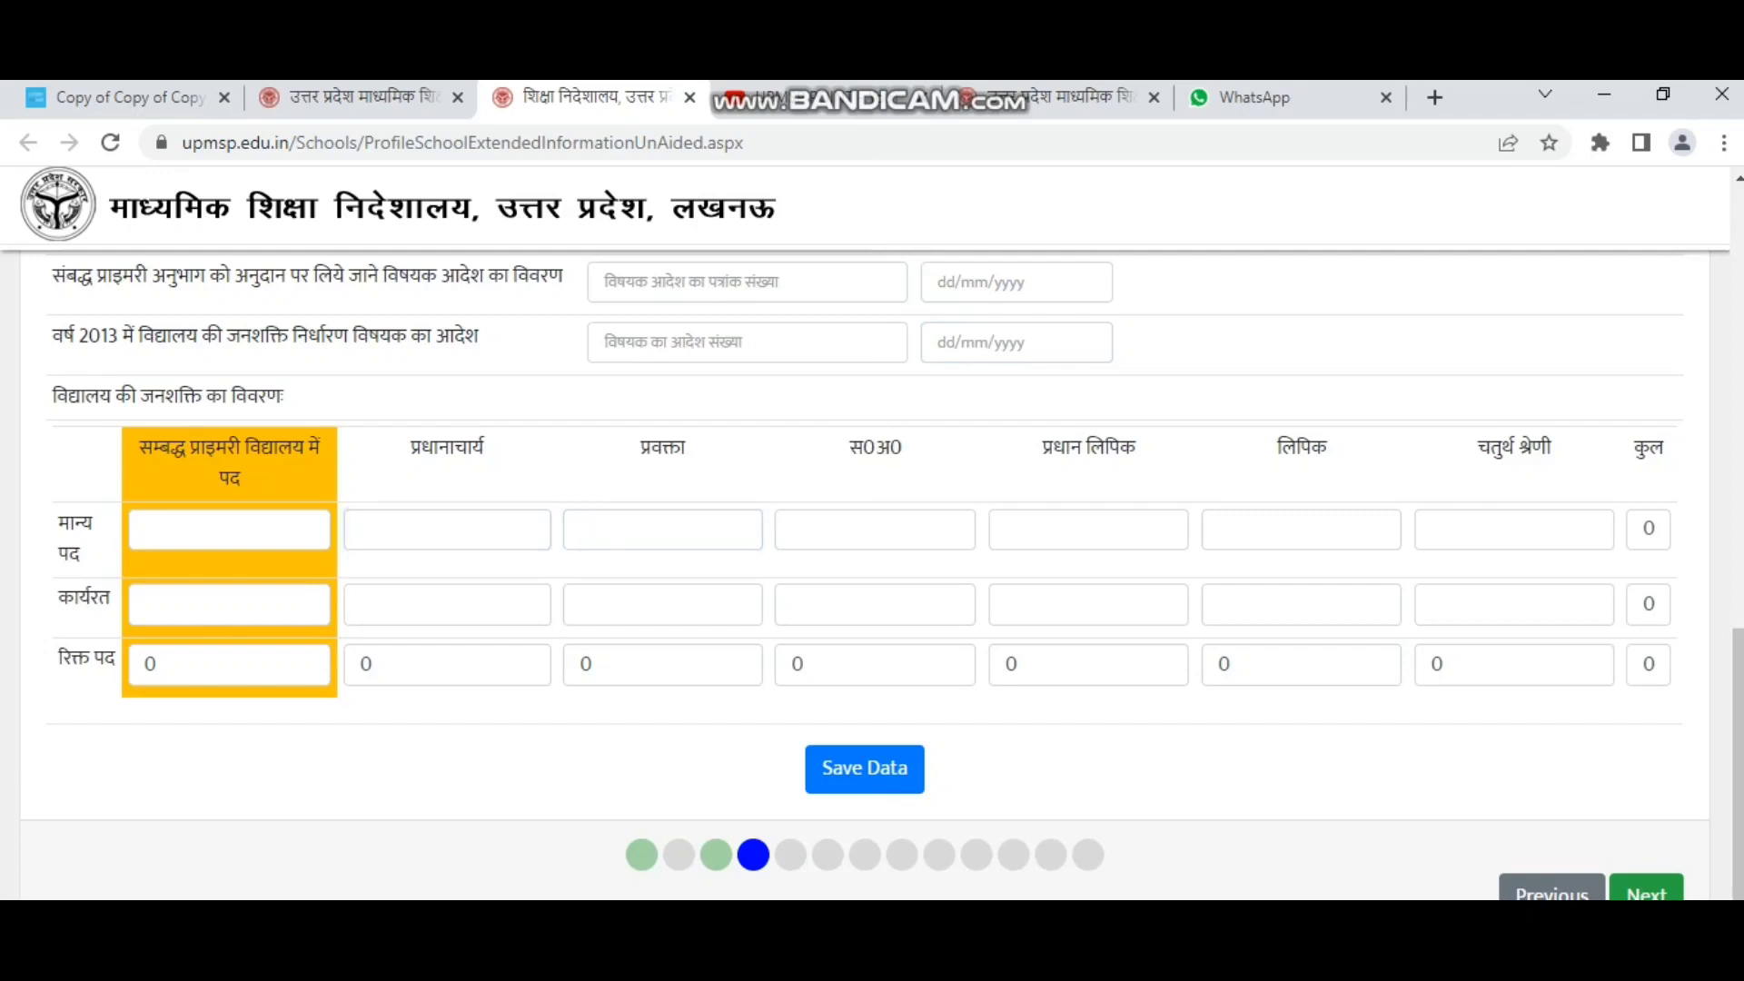
double_click(1301, 447)
triple_click(1514, 448)
left_click(1513, 448)
scroll(864, 574, "down", 2)
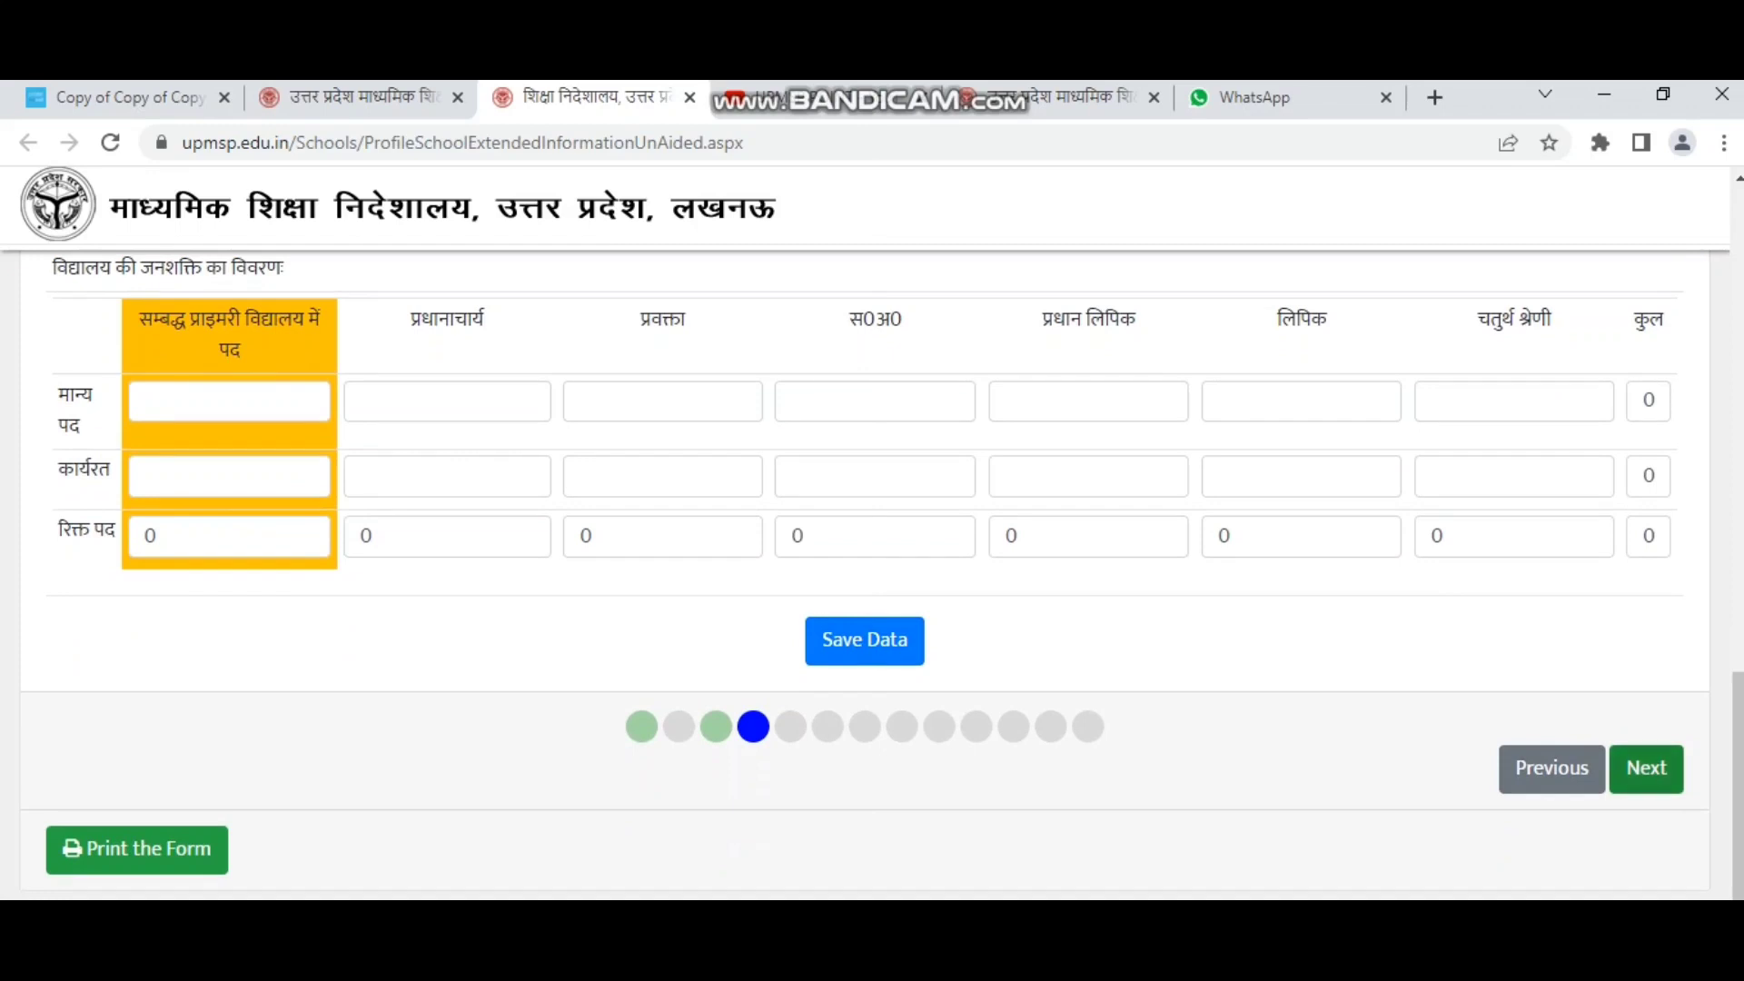
left_click(1646, 768)
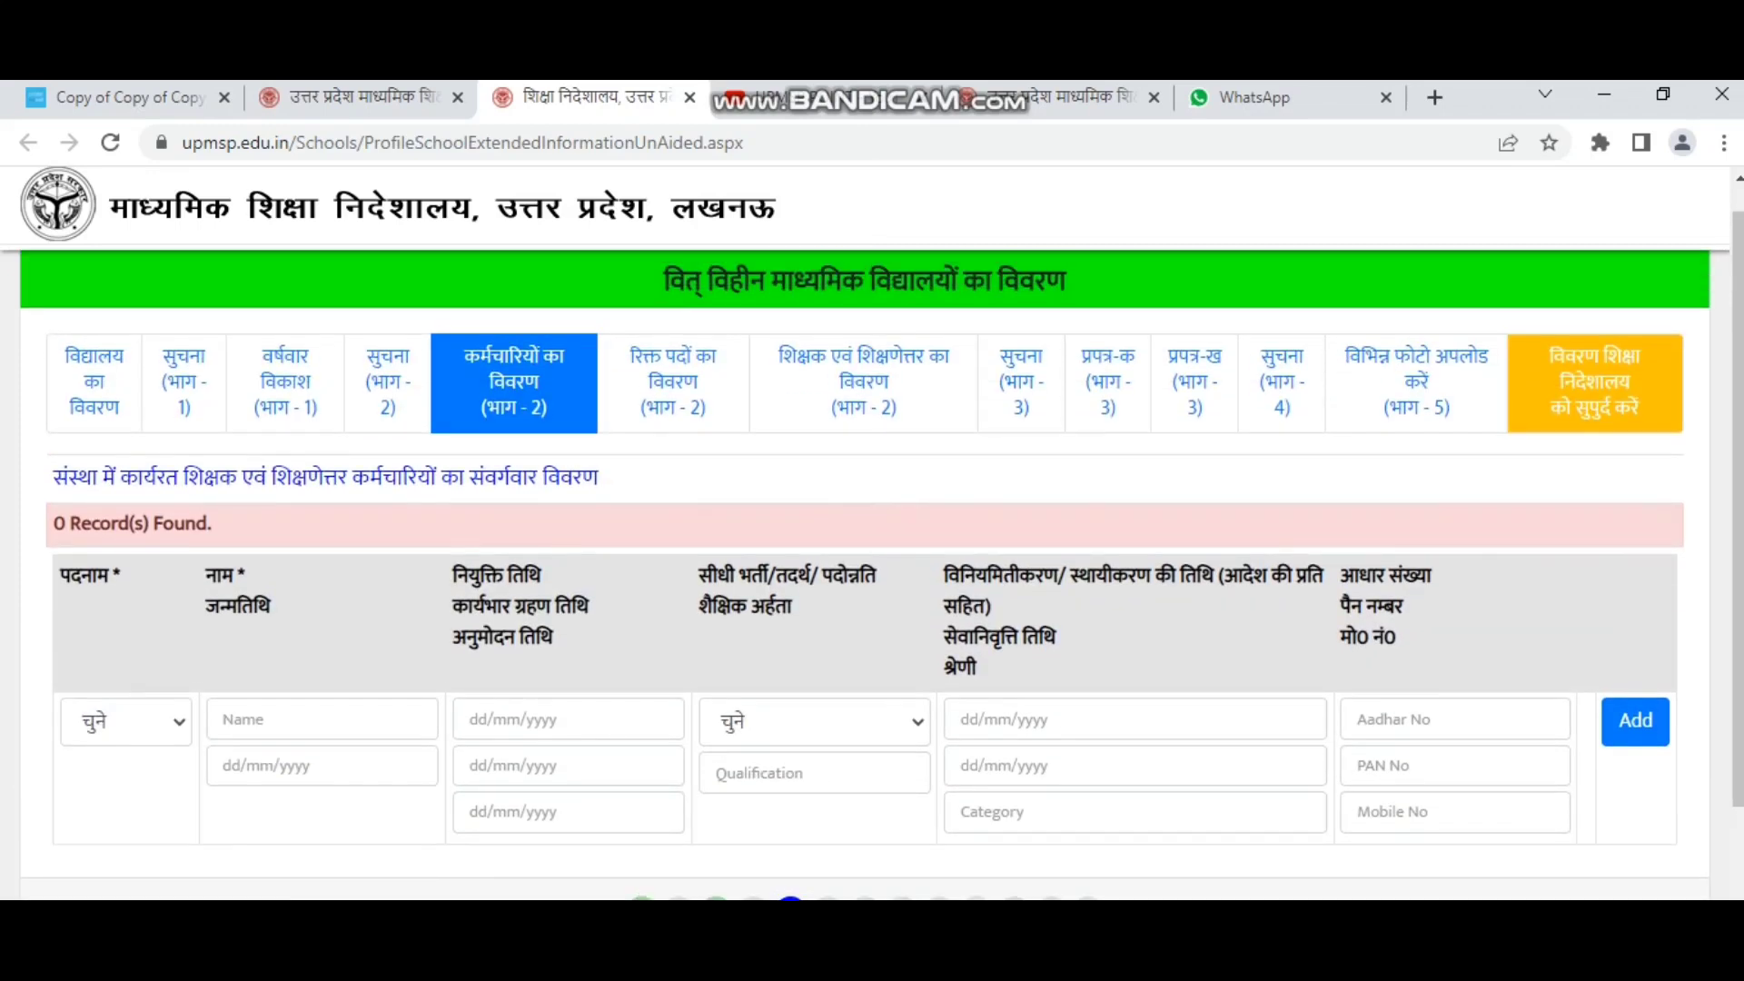
Choose Principal as the designation in the cadre-wise staff entry row.
scroll(127, 592, "down", 2)
left_click(127, 592)
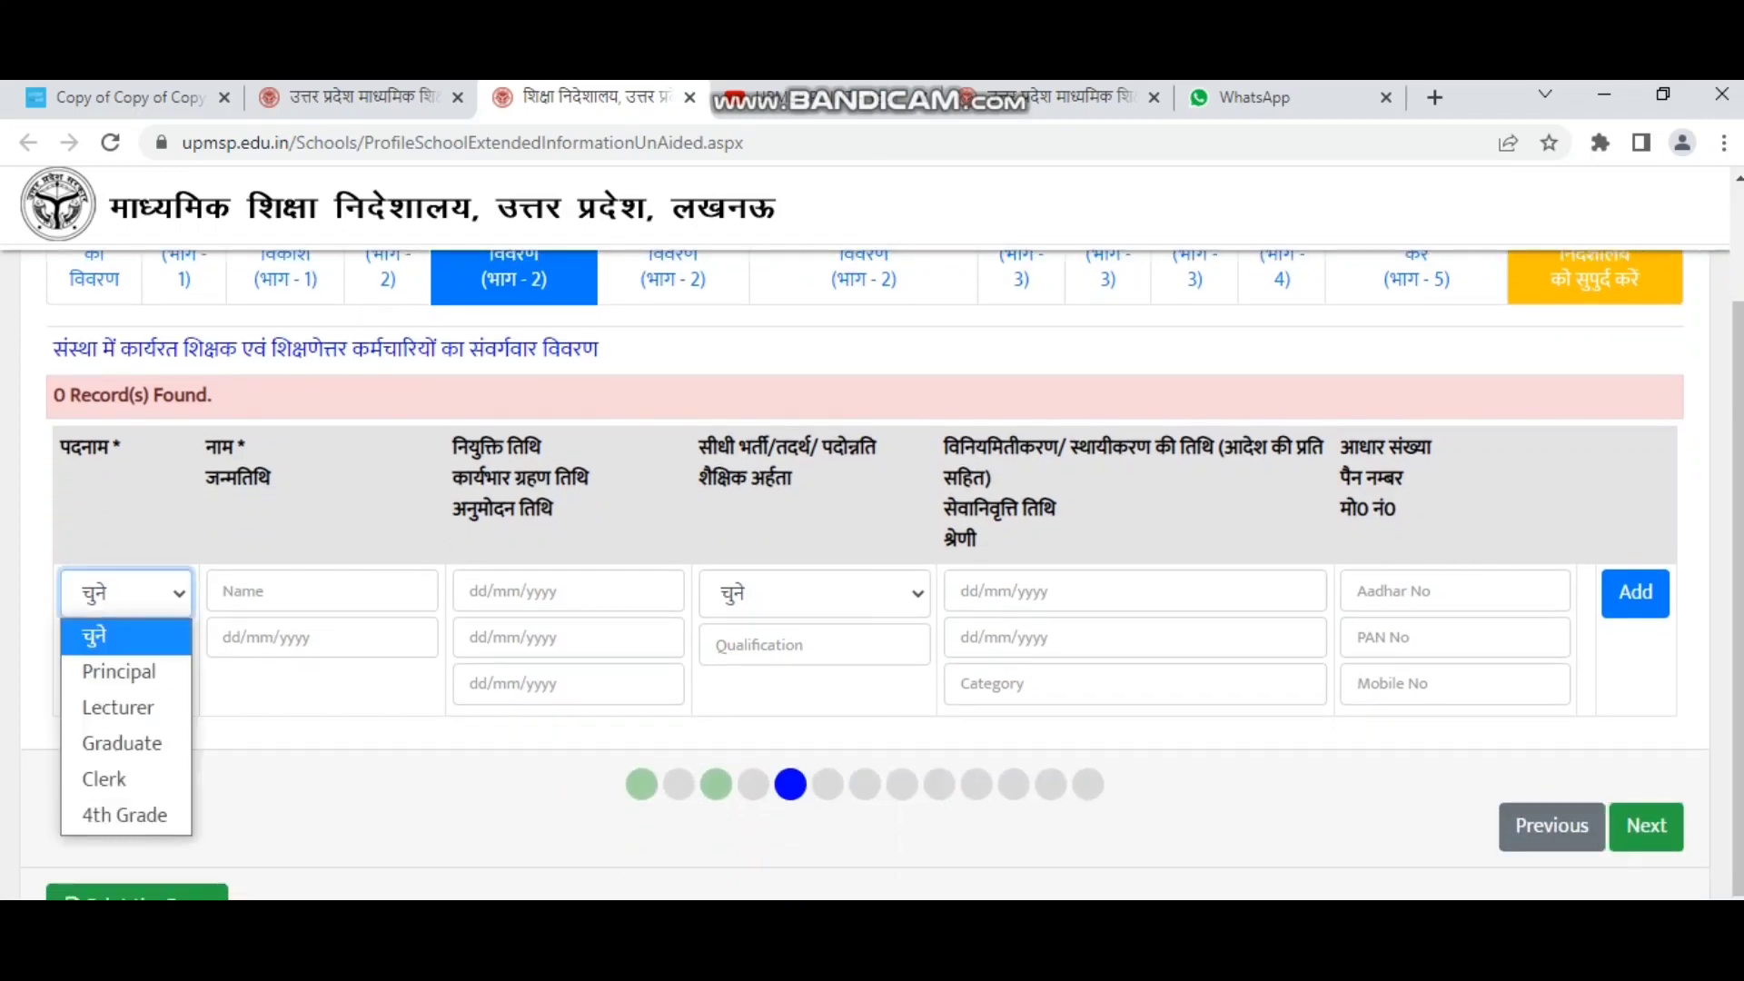
scroll(872, 556, "up", 2)
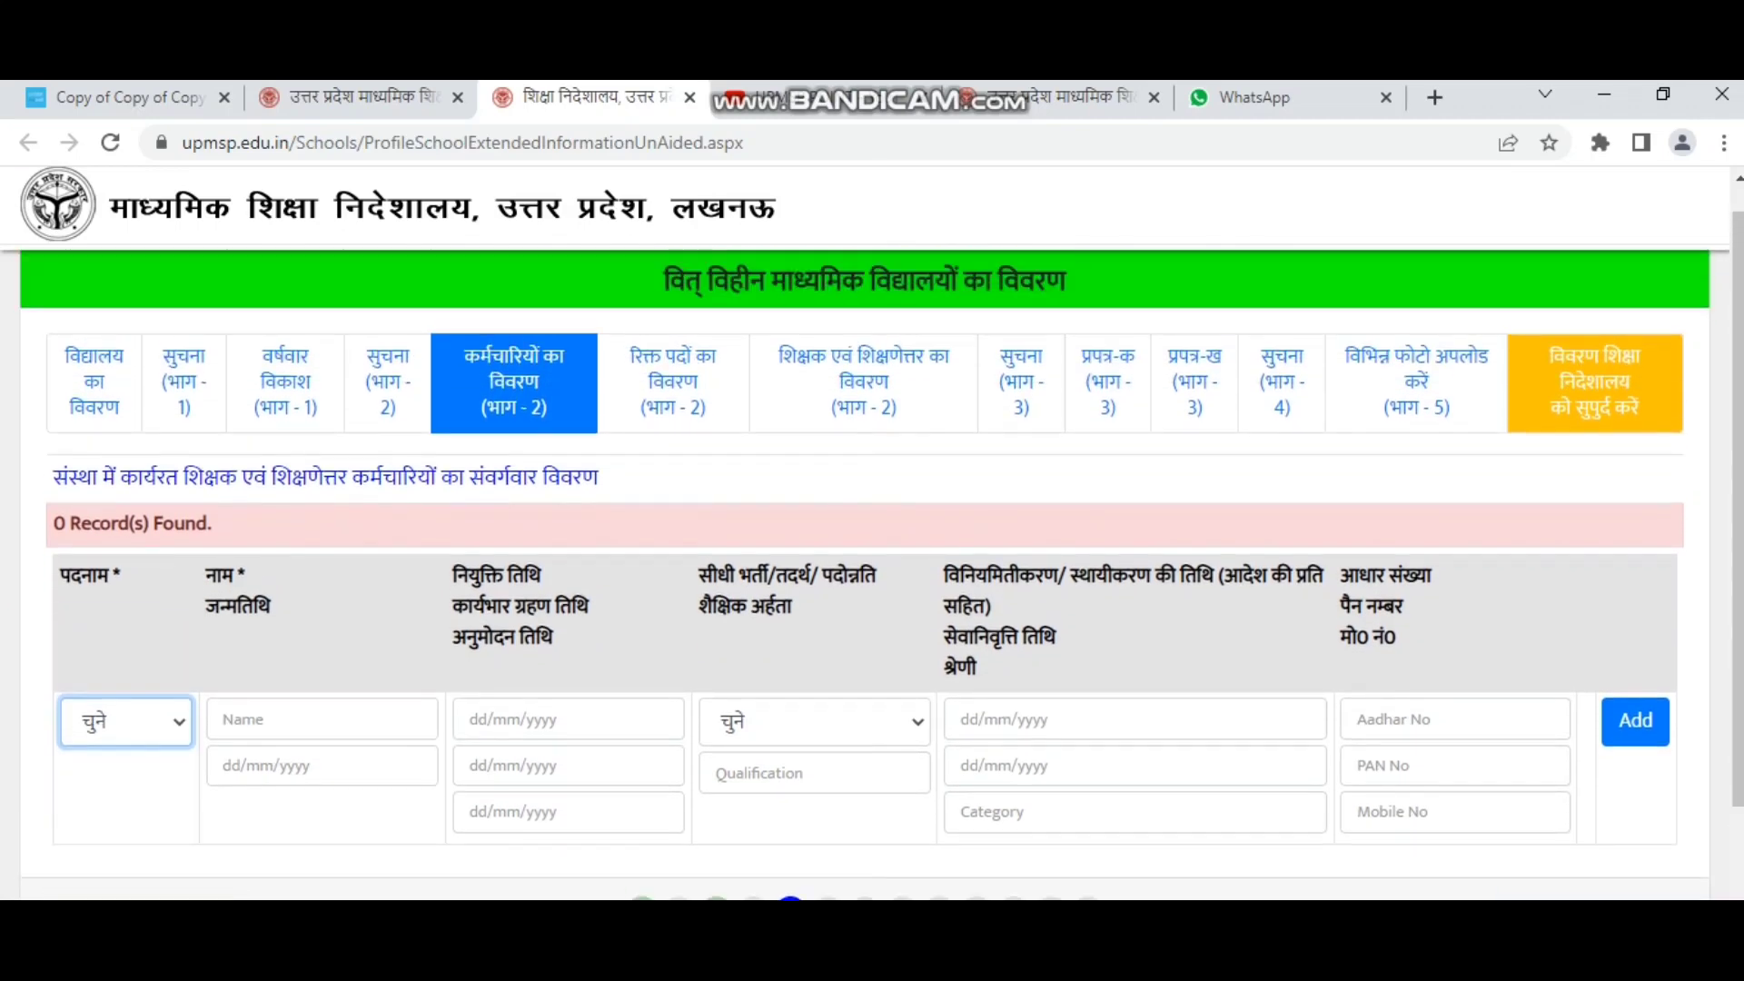
left_click_drag(53, 477, 582, 477)
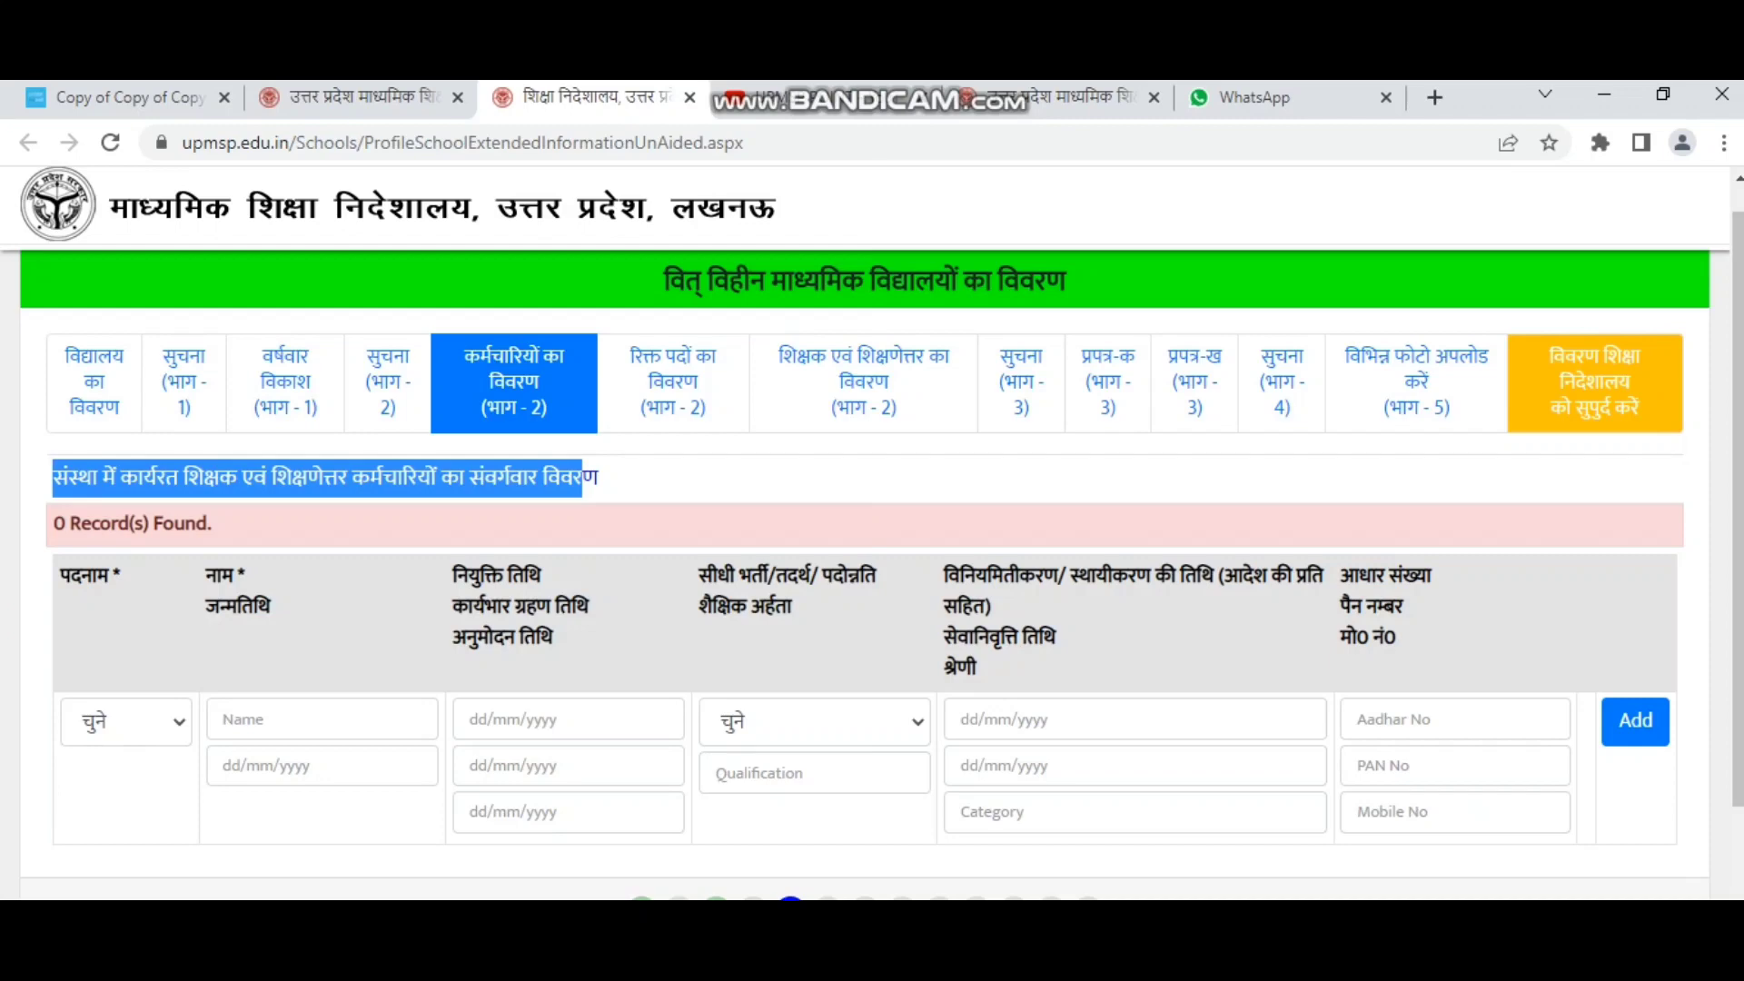
left_click(586, 478)
left_click(125, 721)
left_click(113, 801)
scroll(872, 556, "down", 2)
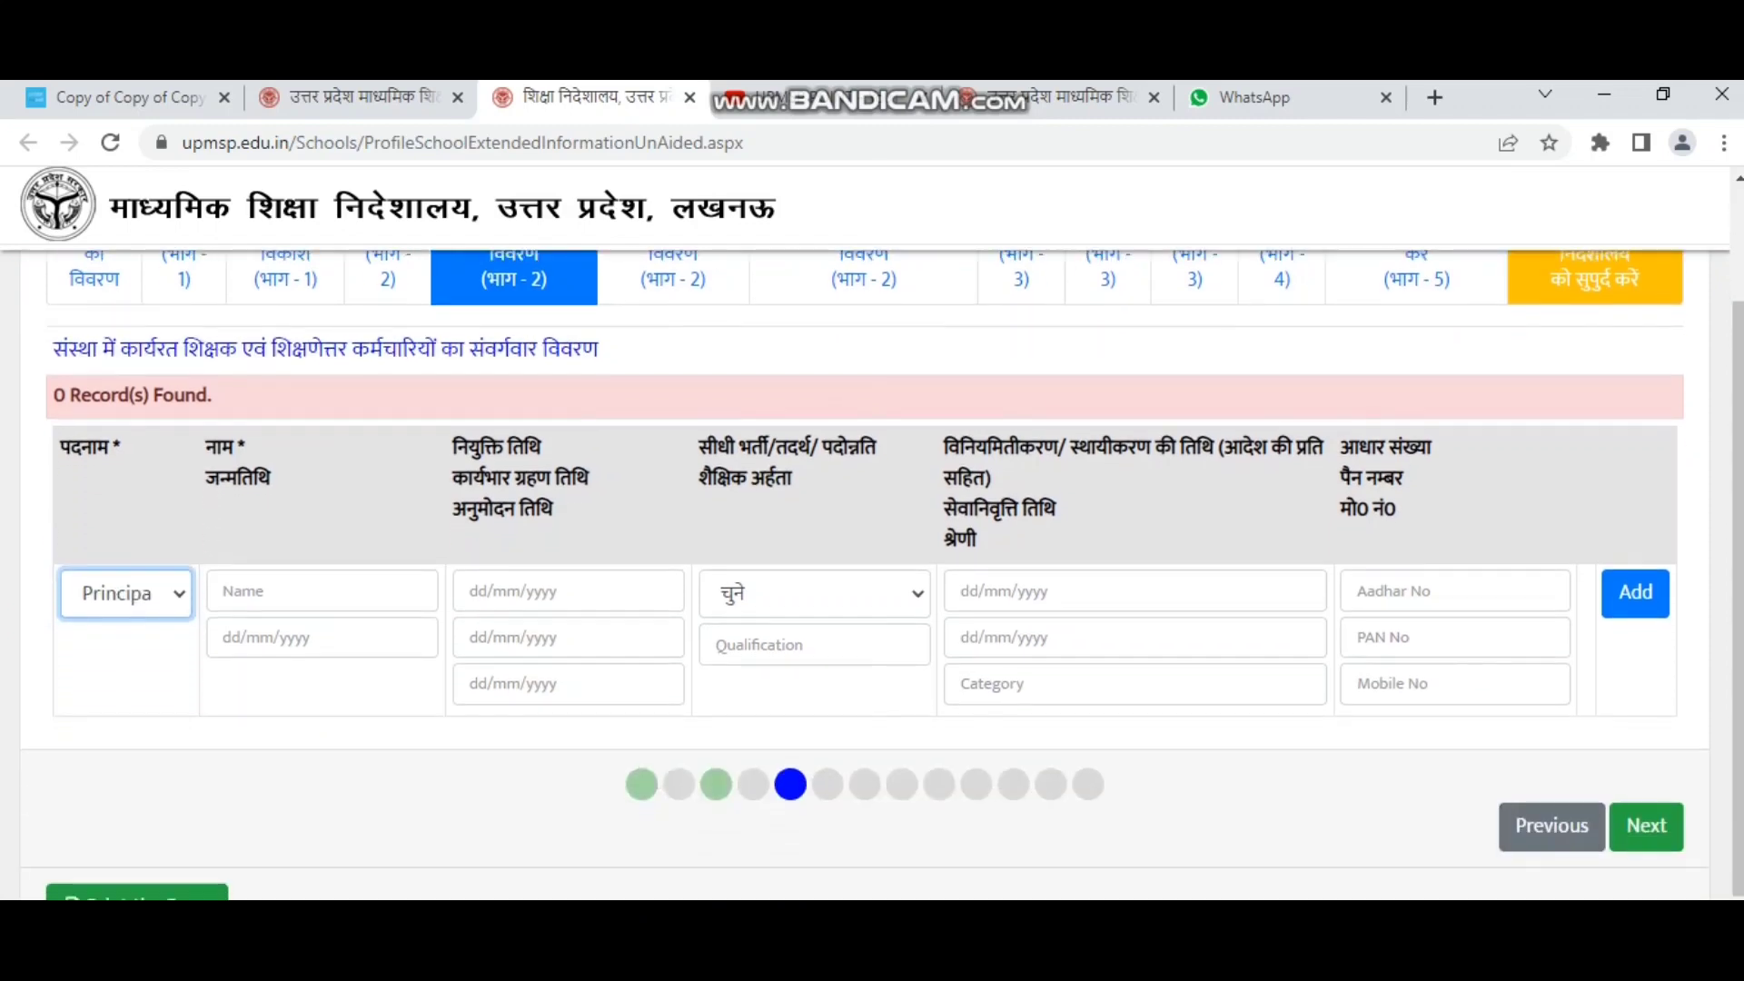
scroll(872, 572, "up", 2)
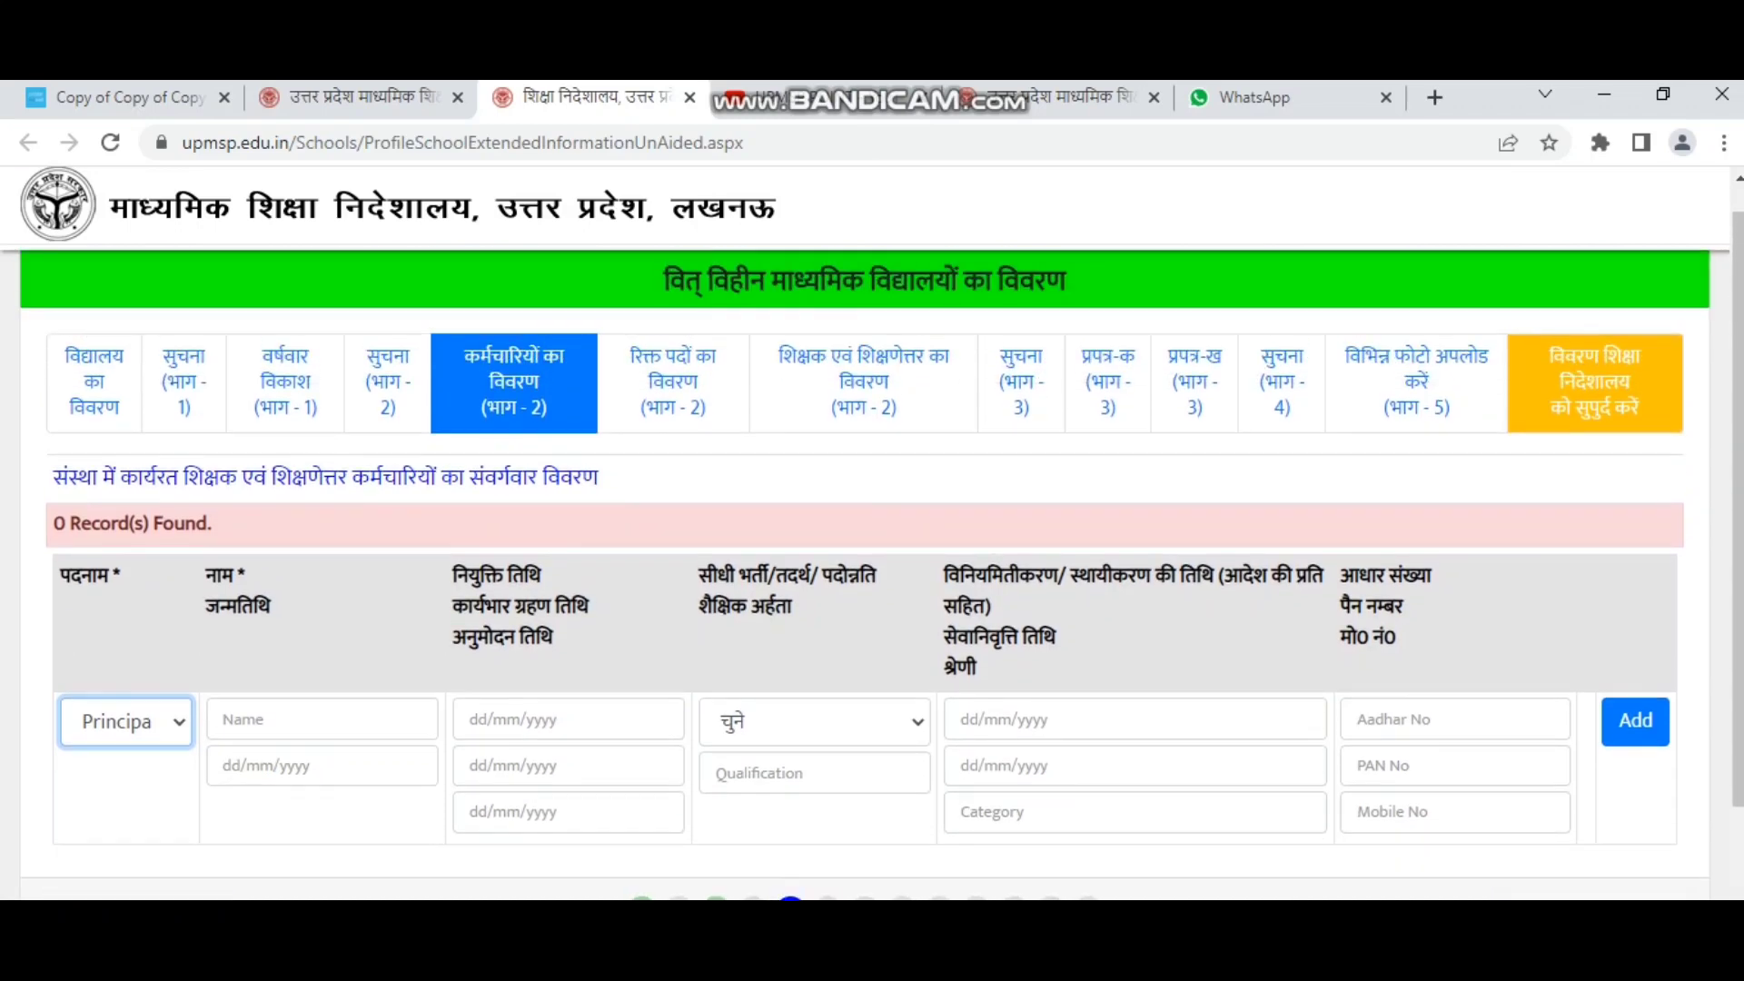
left_click(321, 719)
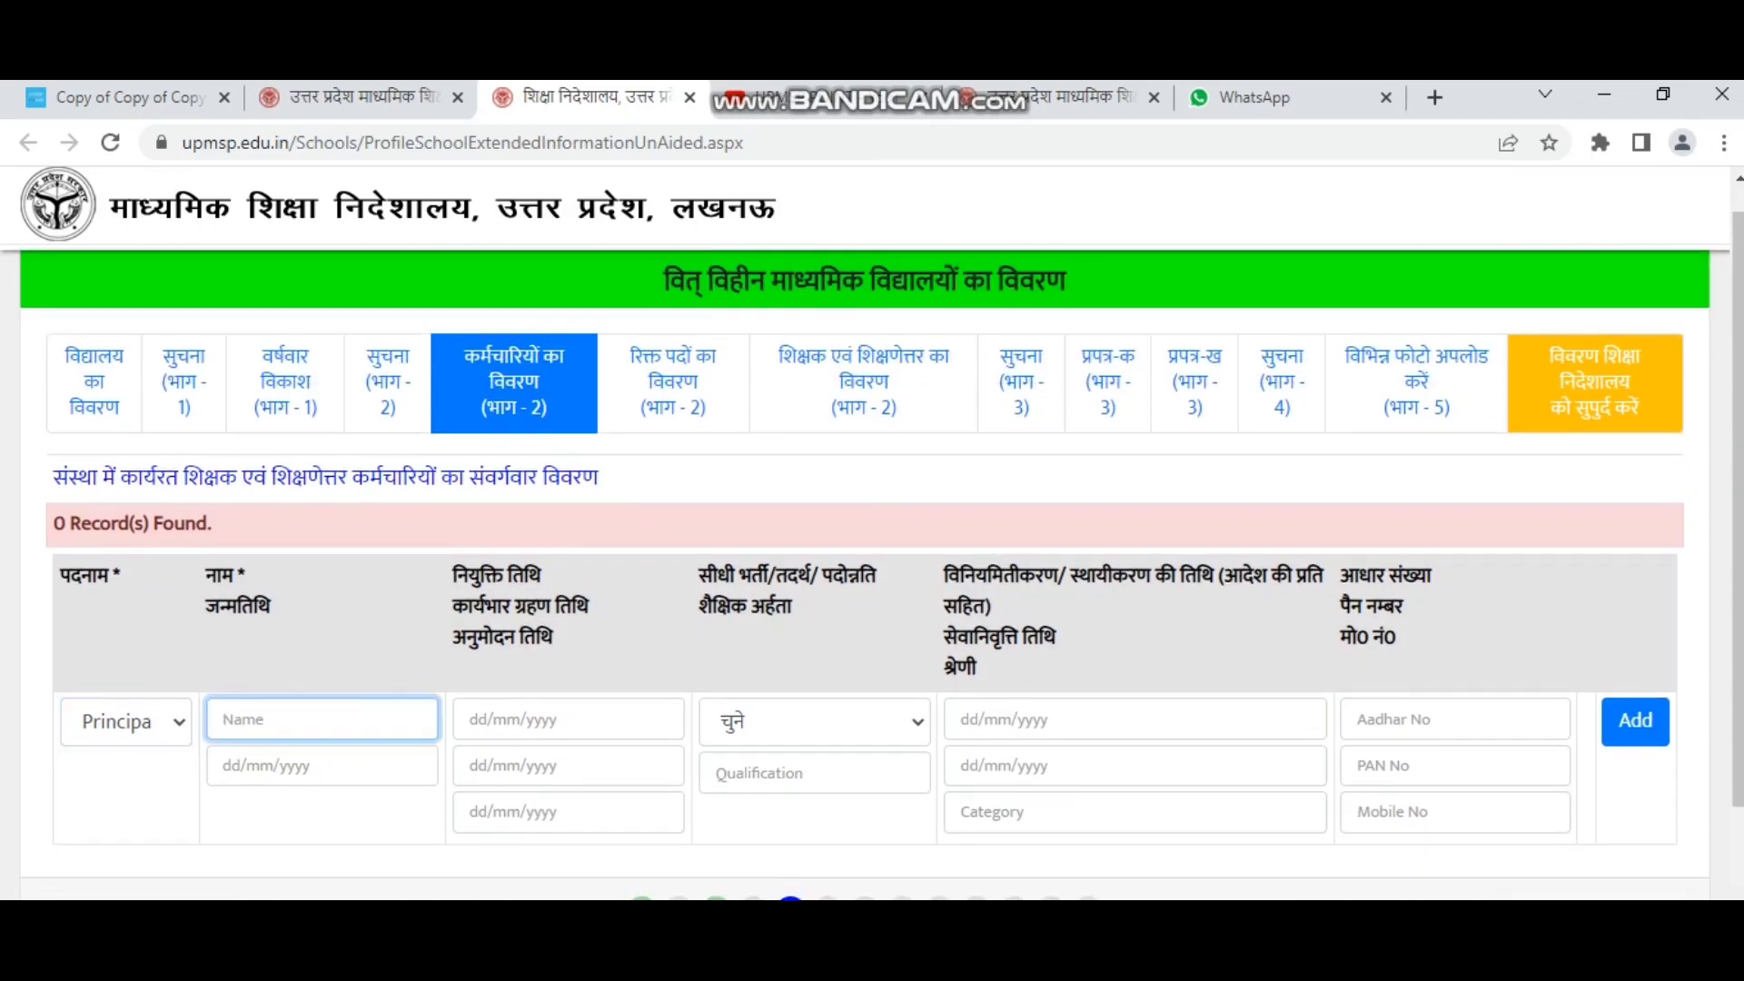
scroll(872, 555, "down", 2)
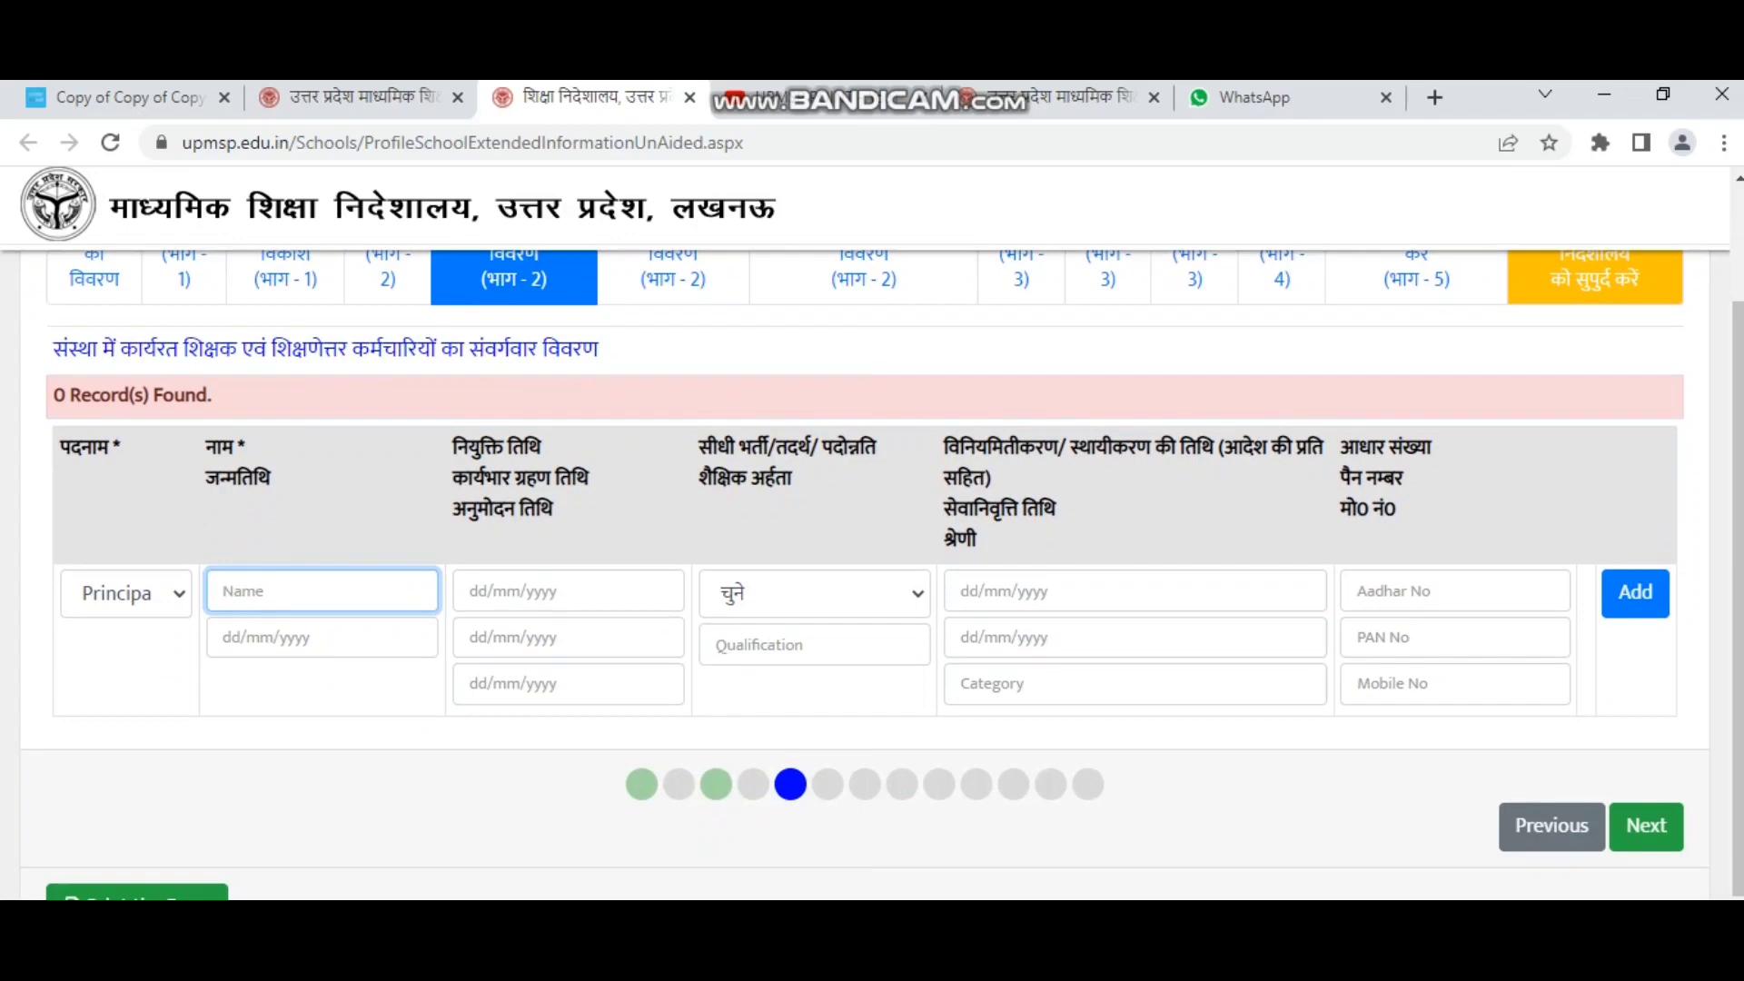
Select पदोन्नति as the staff member's recruitment type.
left_click(321, 637)
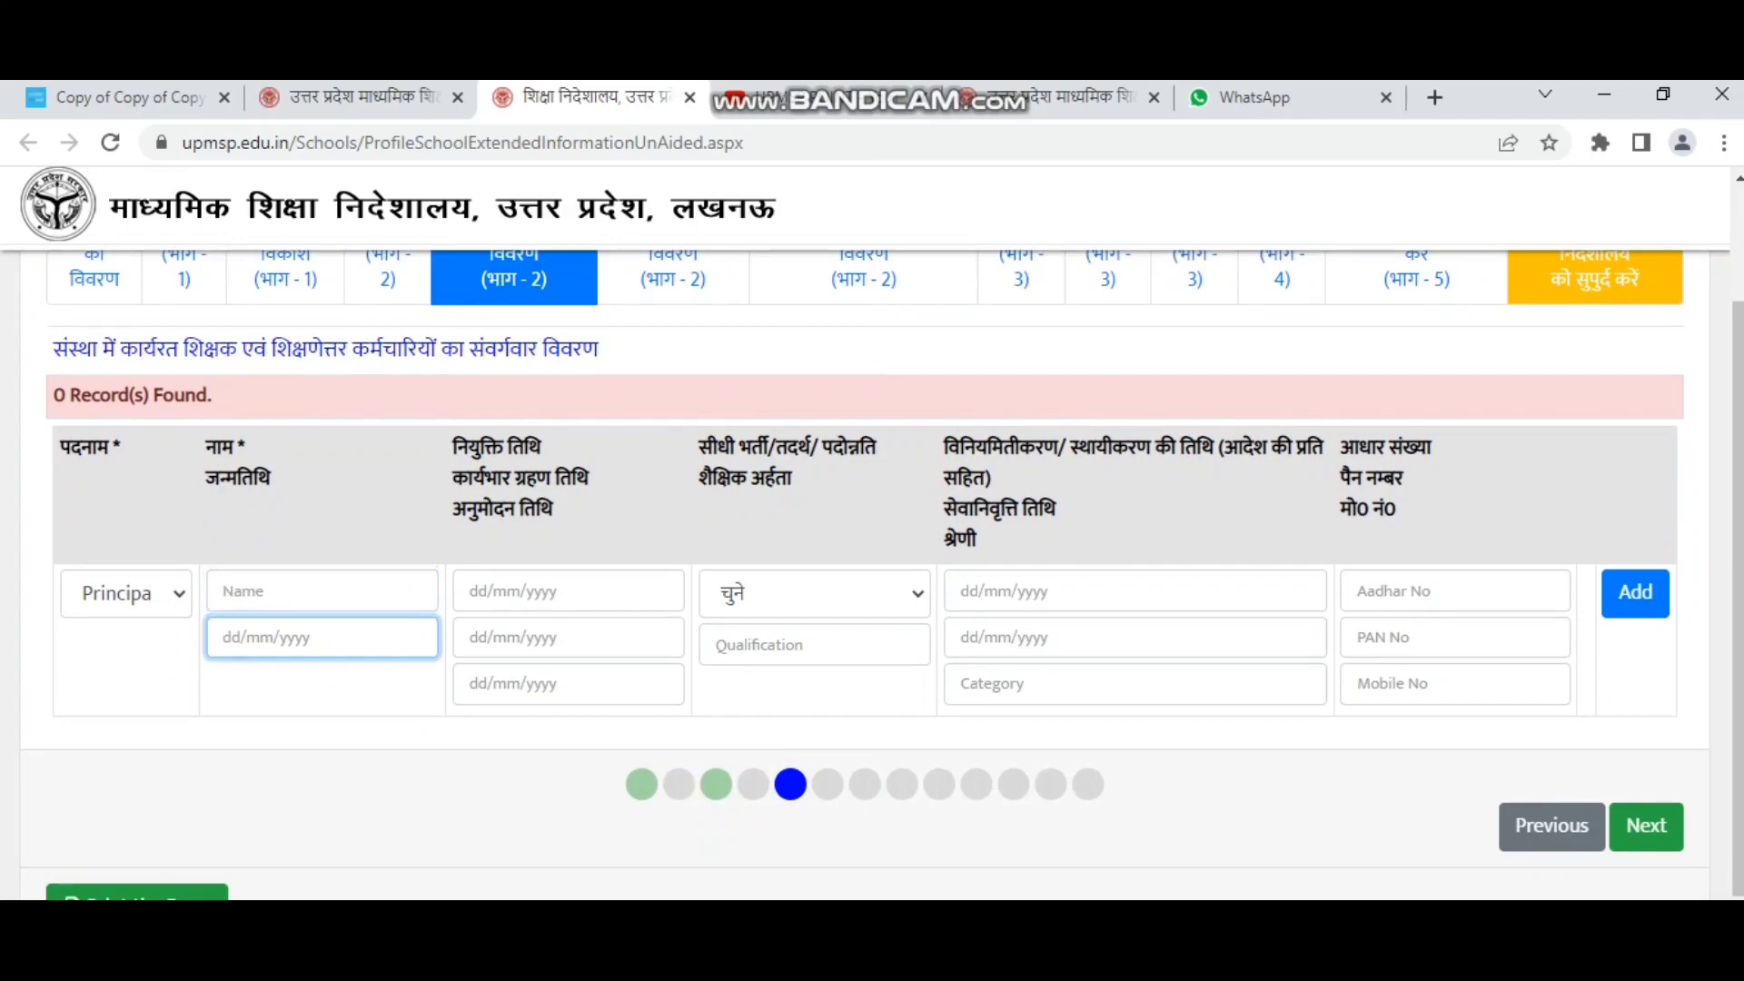
left_click_drag(452, 438, 552, 511)
left_click(565, 517)
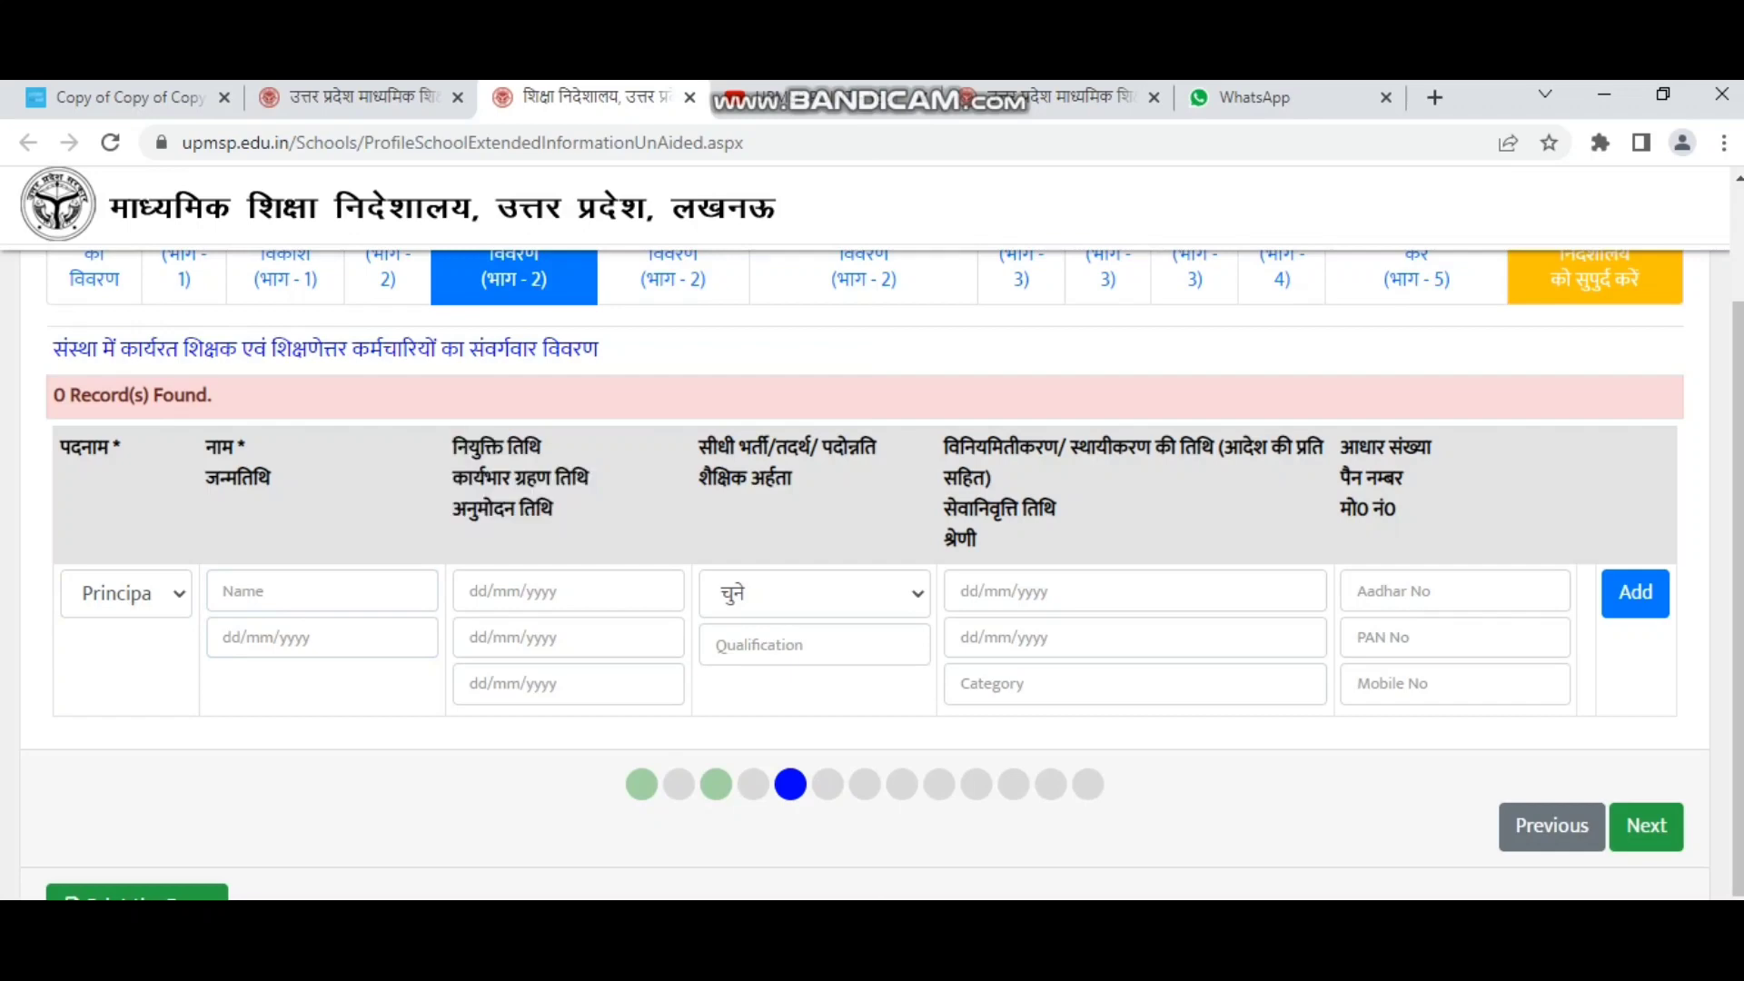
left_click_drag(698, 440, 792, 486)
left_click(803, 505)
left_click(815, 593)
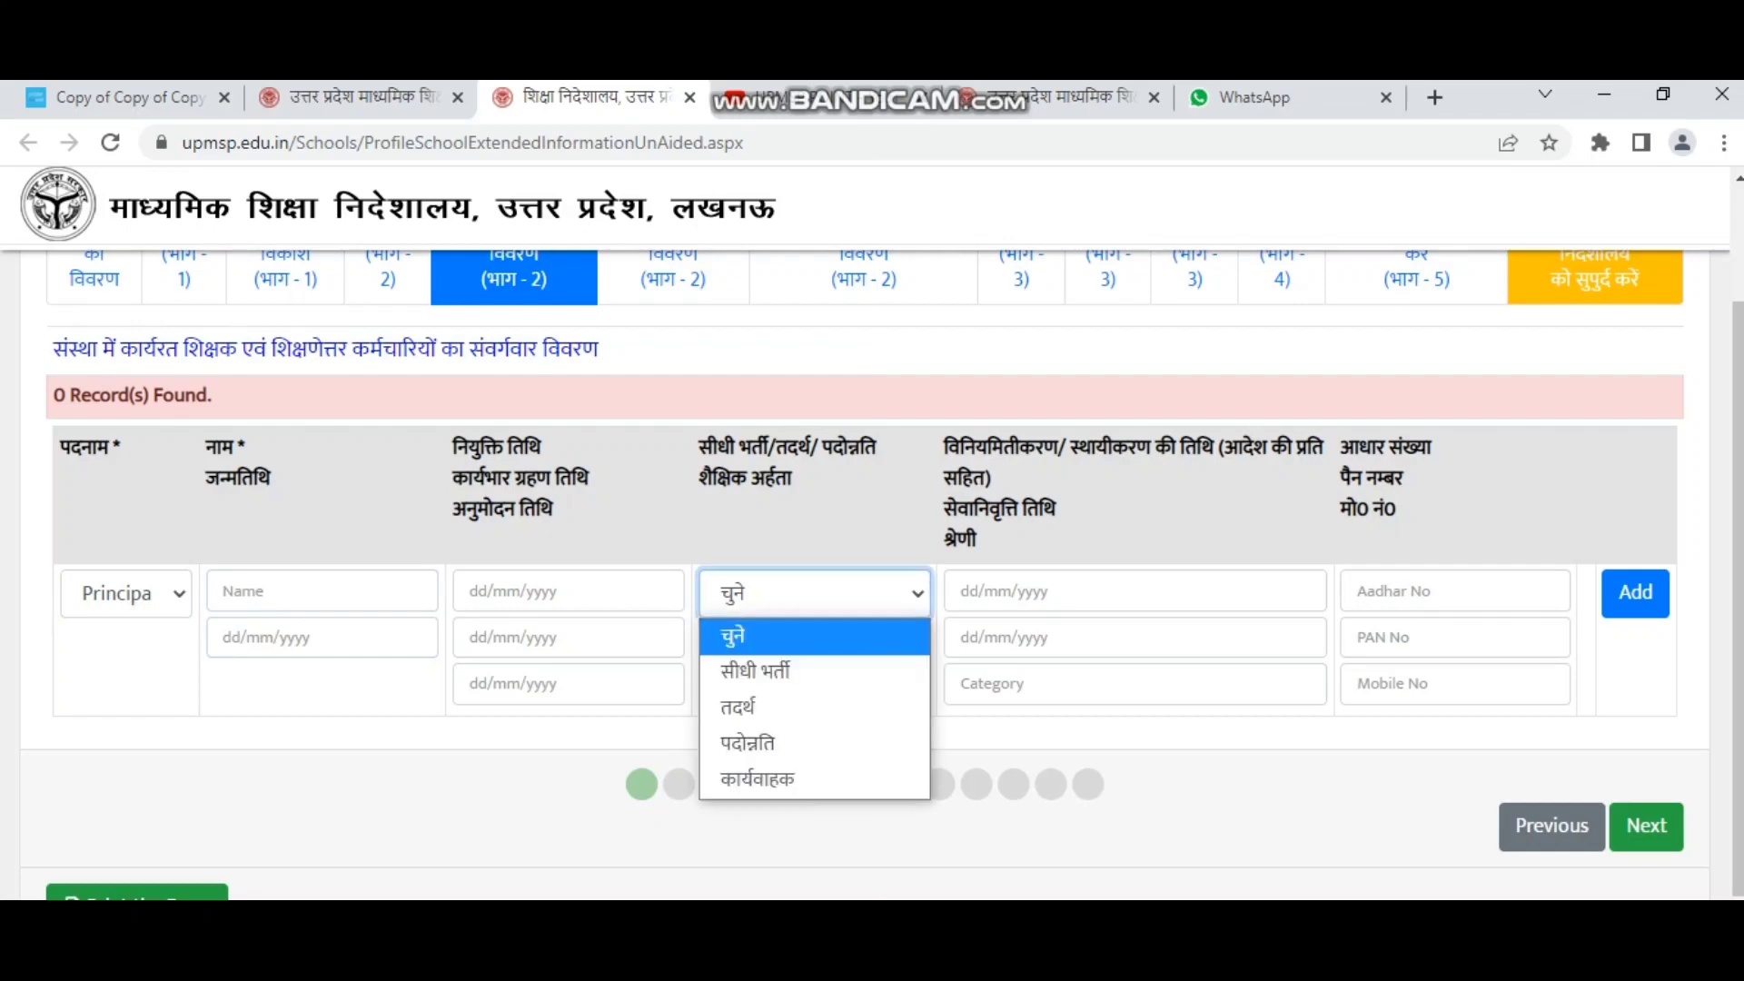
left_click(815, 593)
left_click_drag(697, 443, 793, 484)
left_click(803, 505)
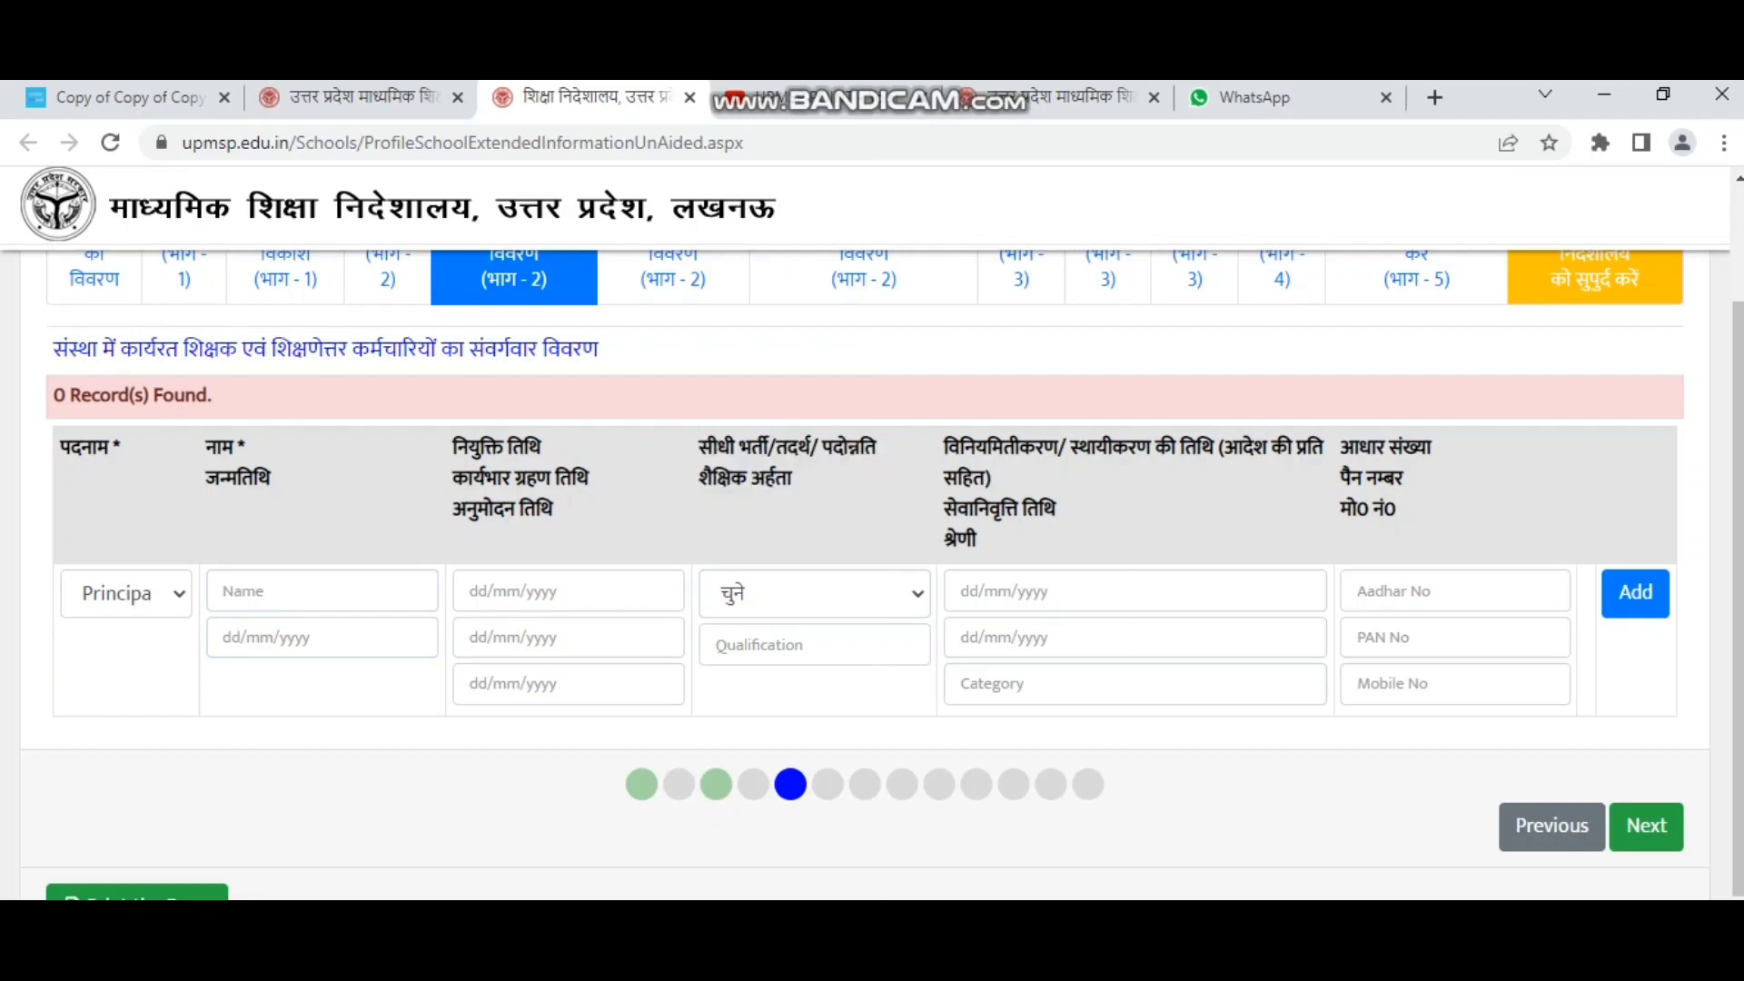
left_click(814, 593)
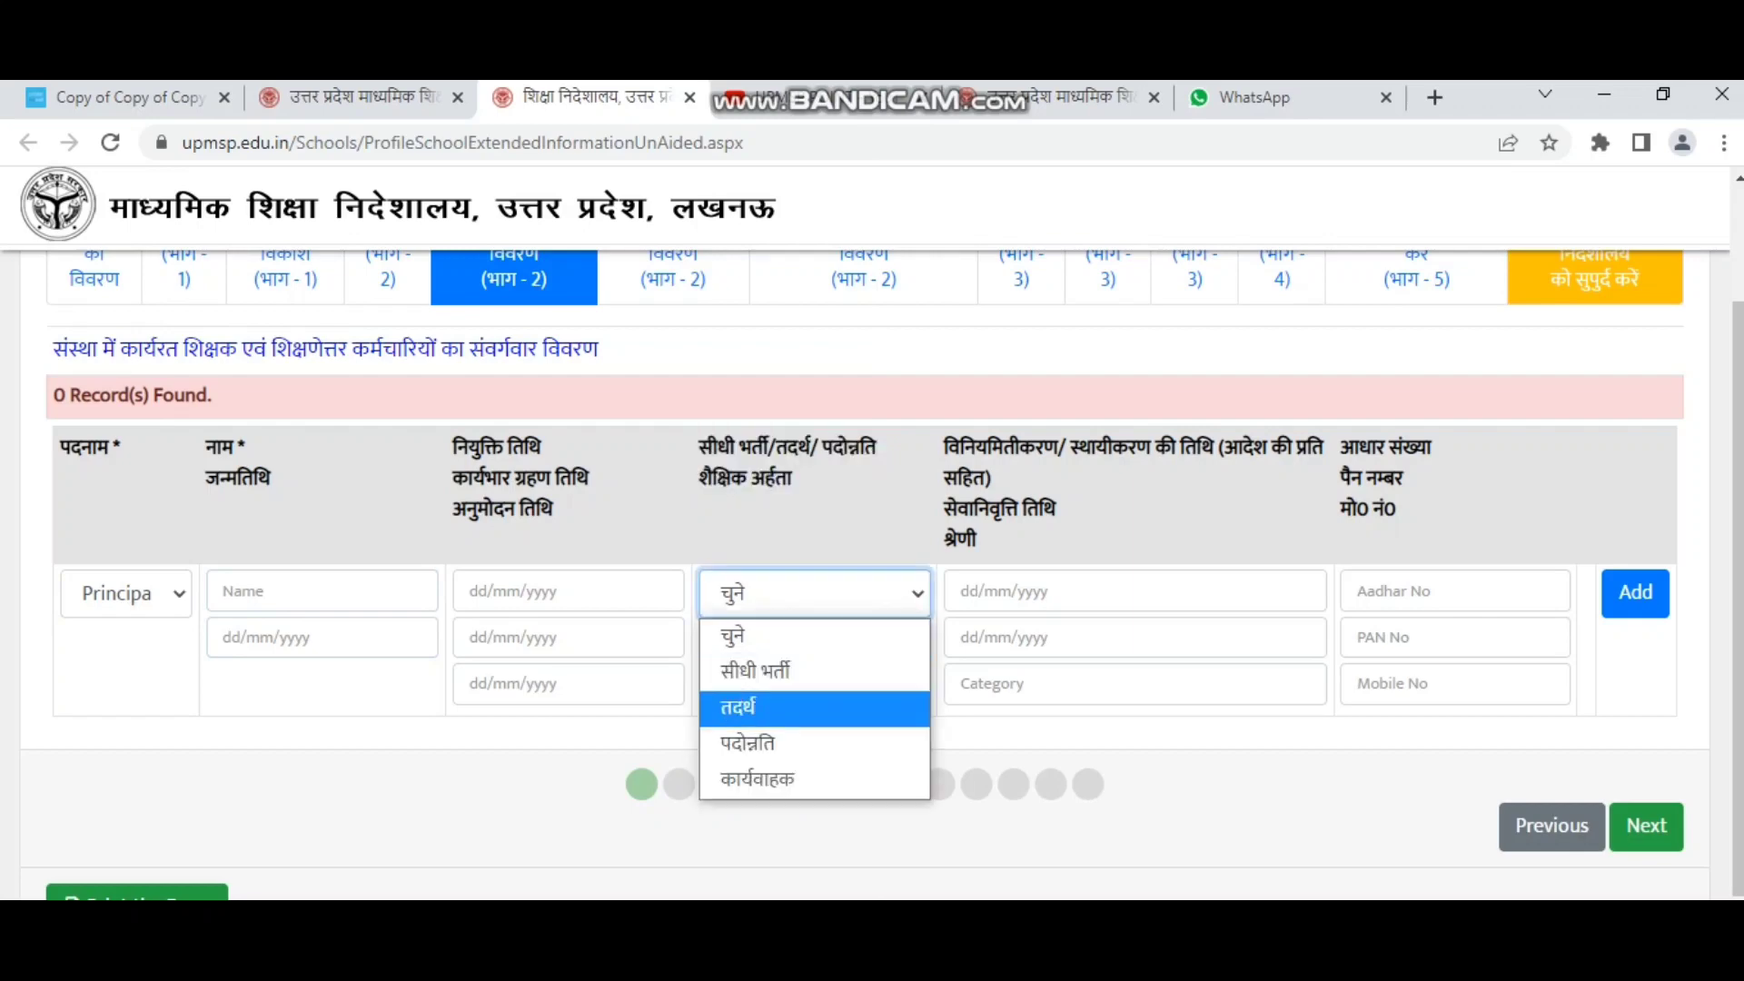
left_click(814, 744)
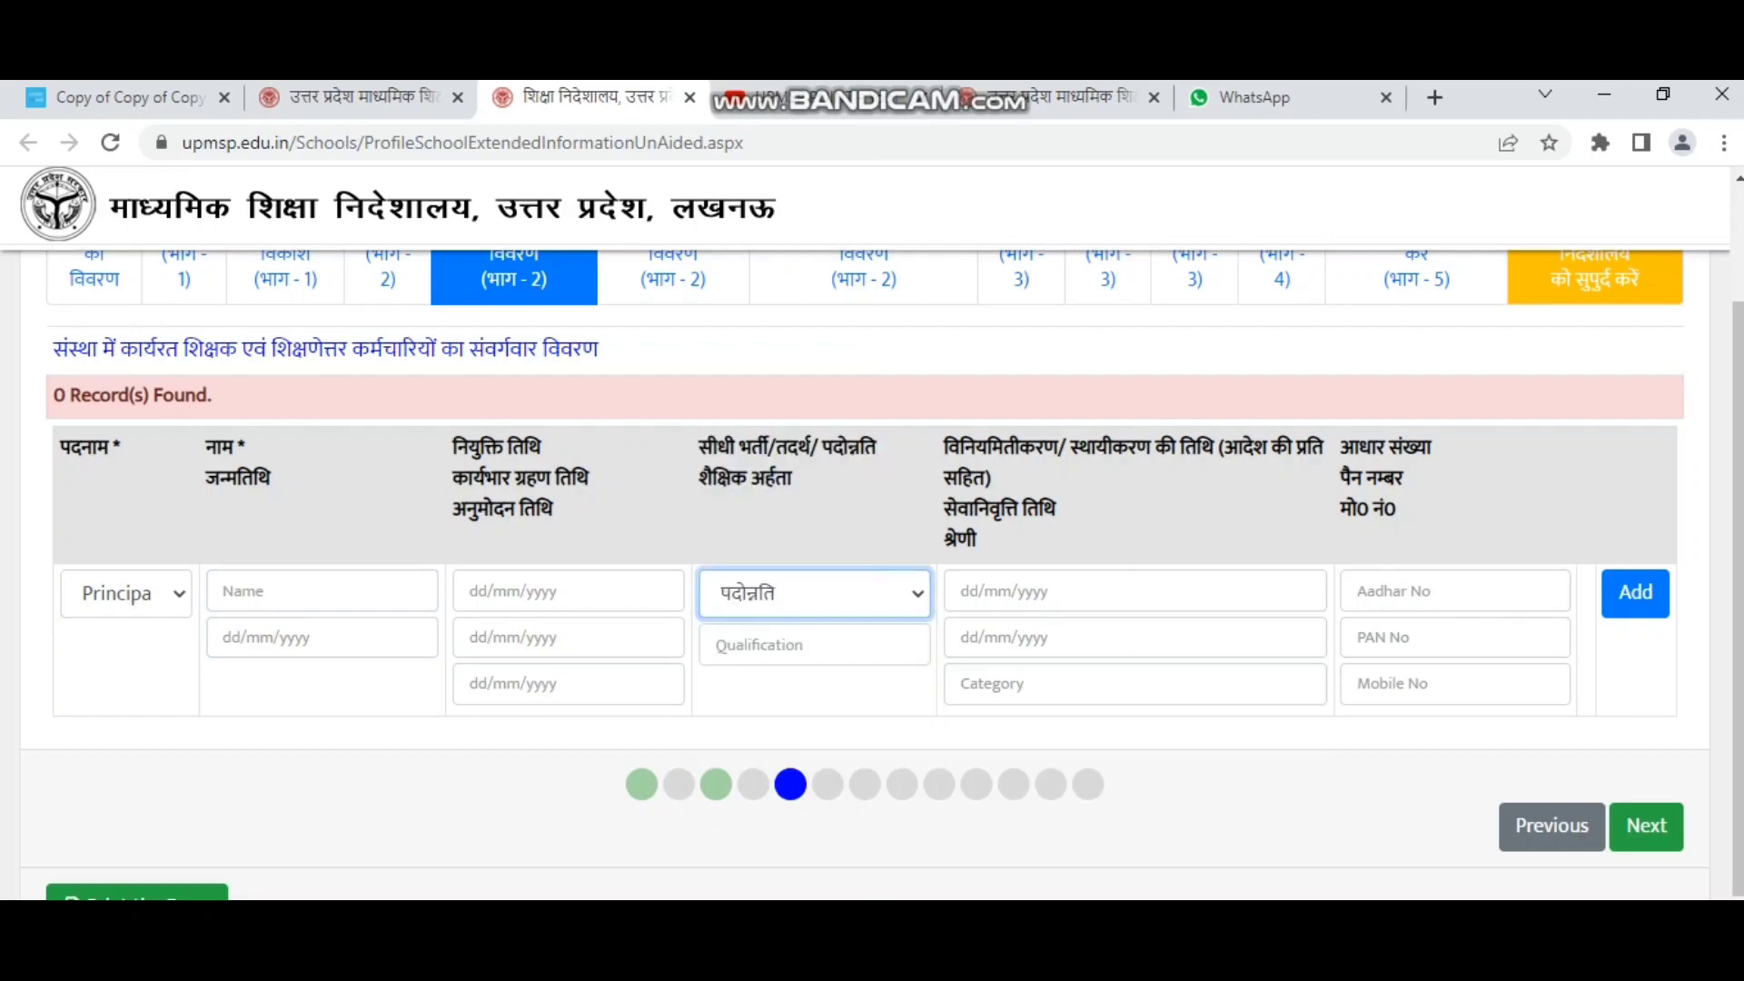
left_click(815, 737)
Type 'bed' as the qualification, then clear it and step through the regularisation, category, Aadhaar, PAN and mobile fields.
left_click(814, 645)
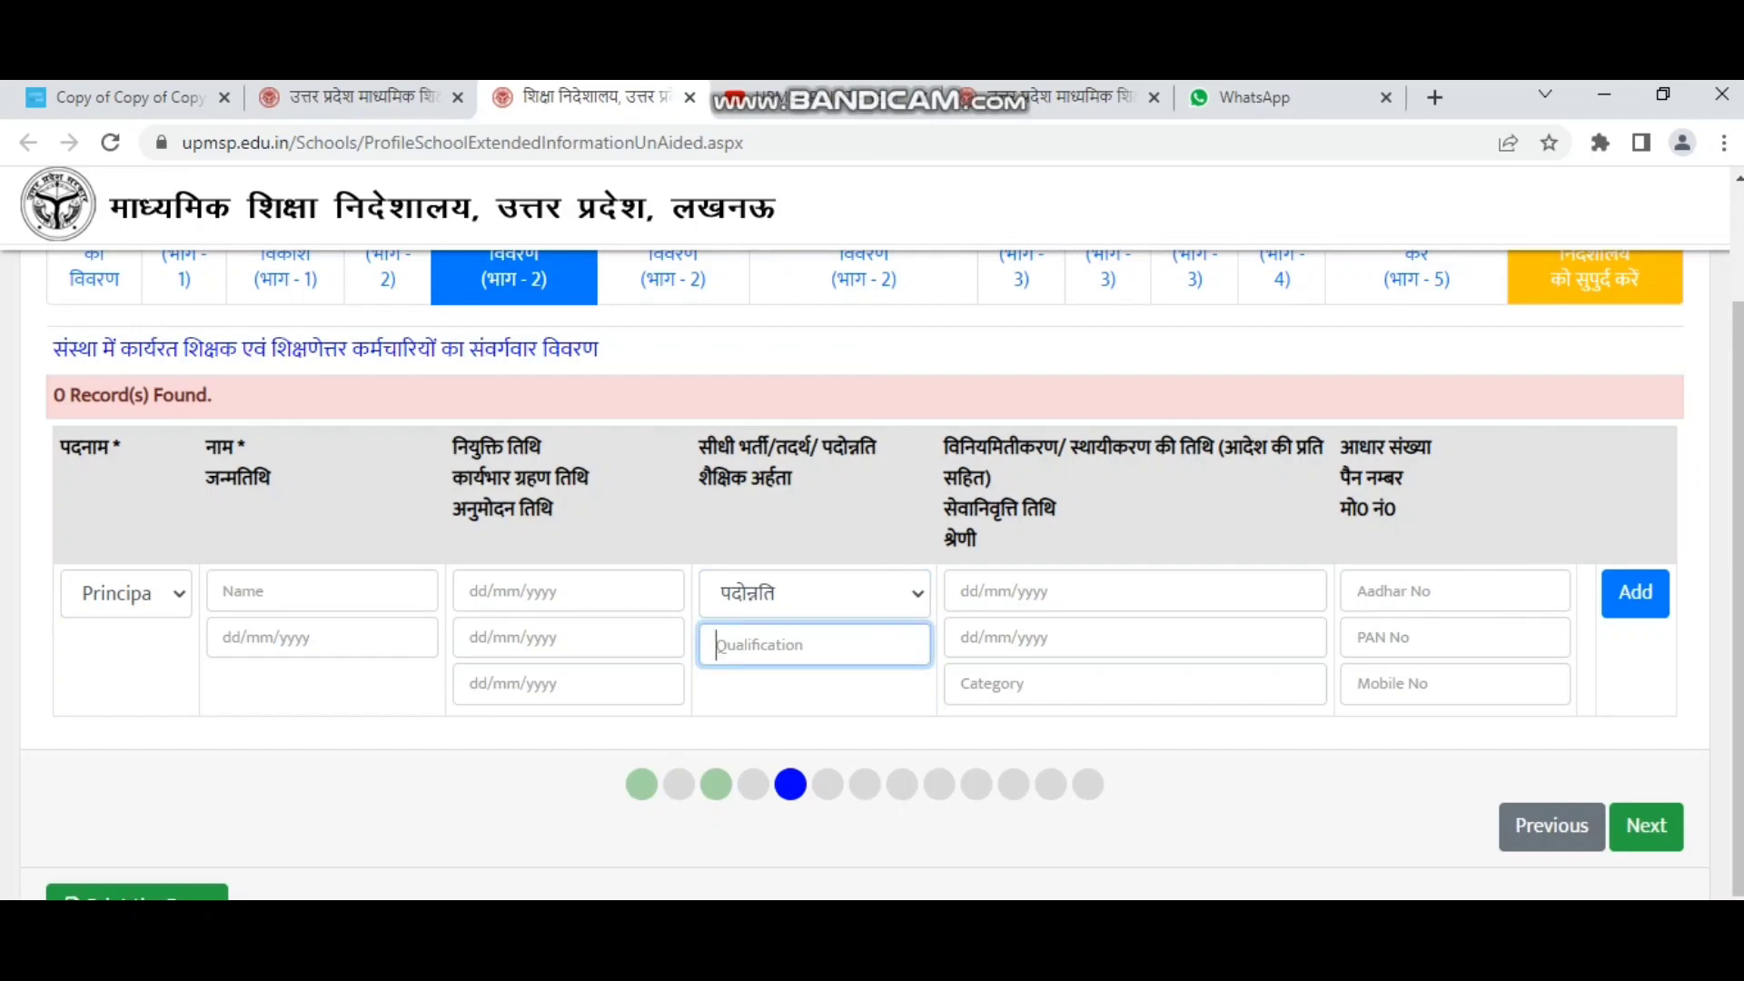
type("bed")
key("ctrl+a")
key("BackSpace")
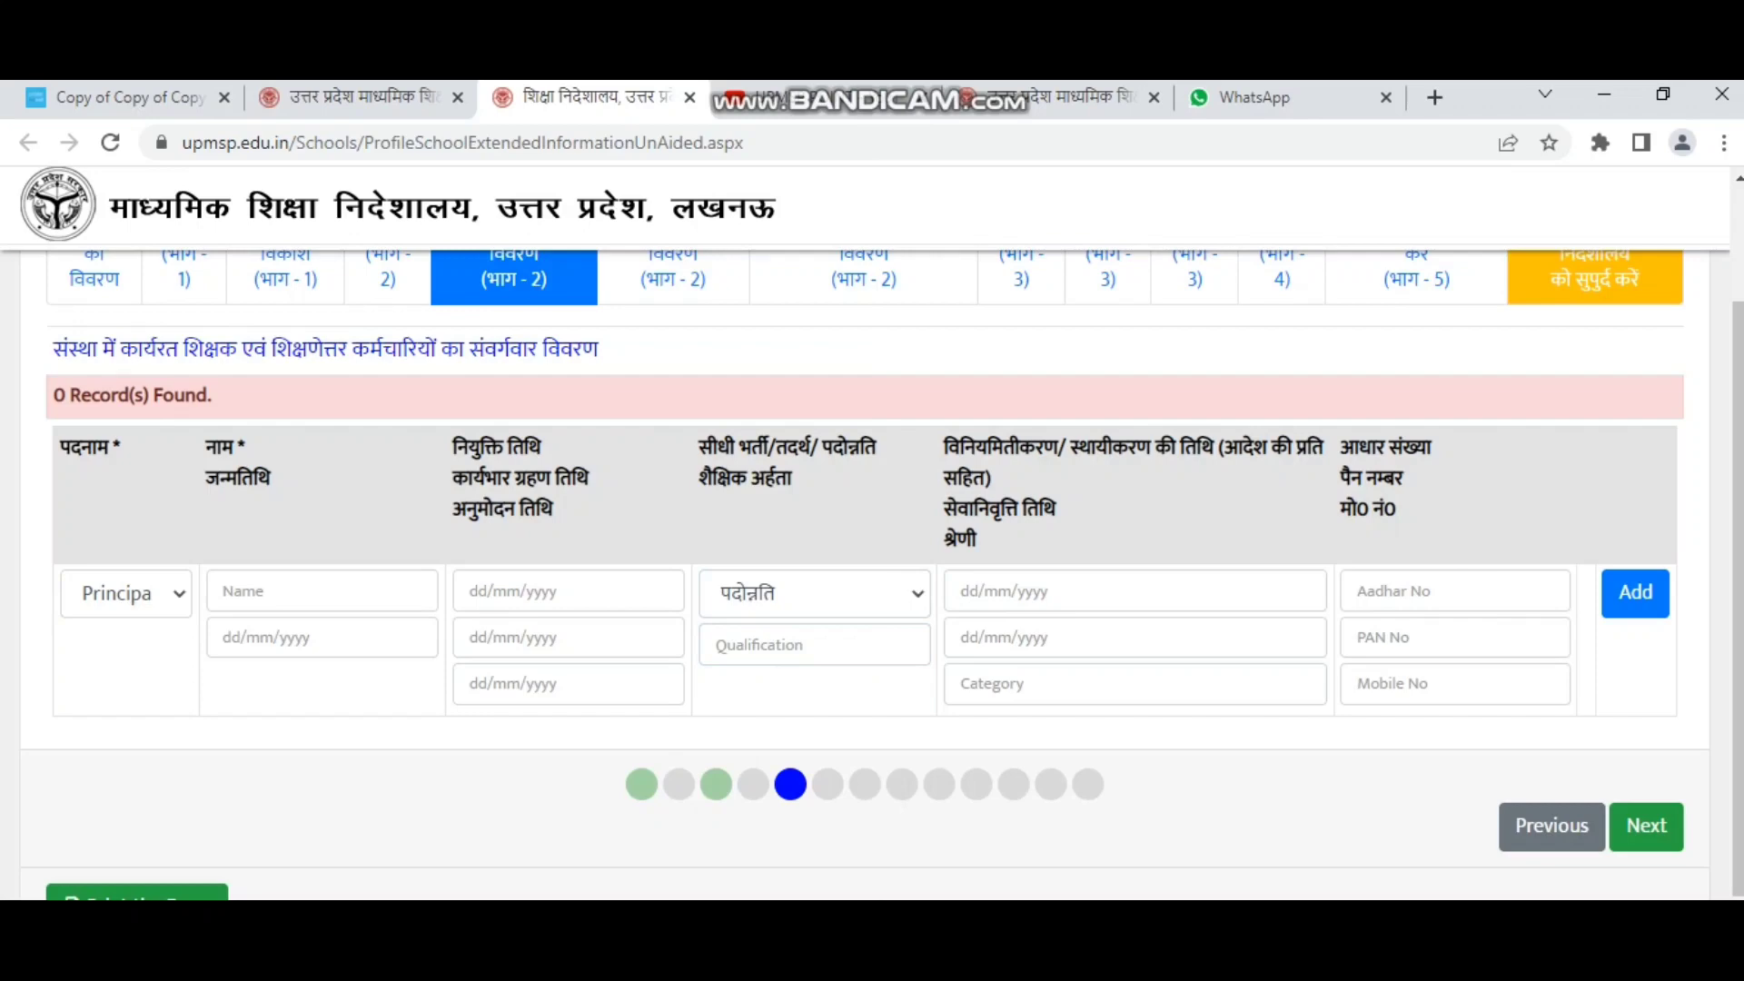
left_click_drag(944, 447, 977, 543)
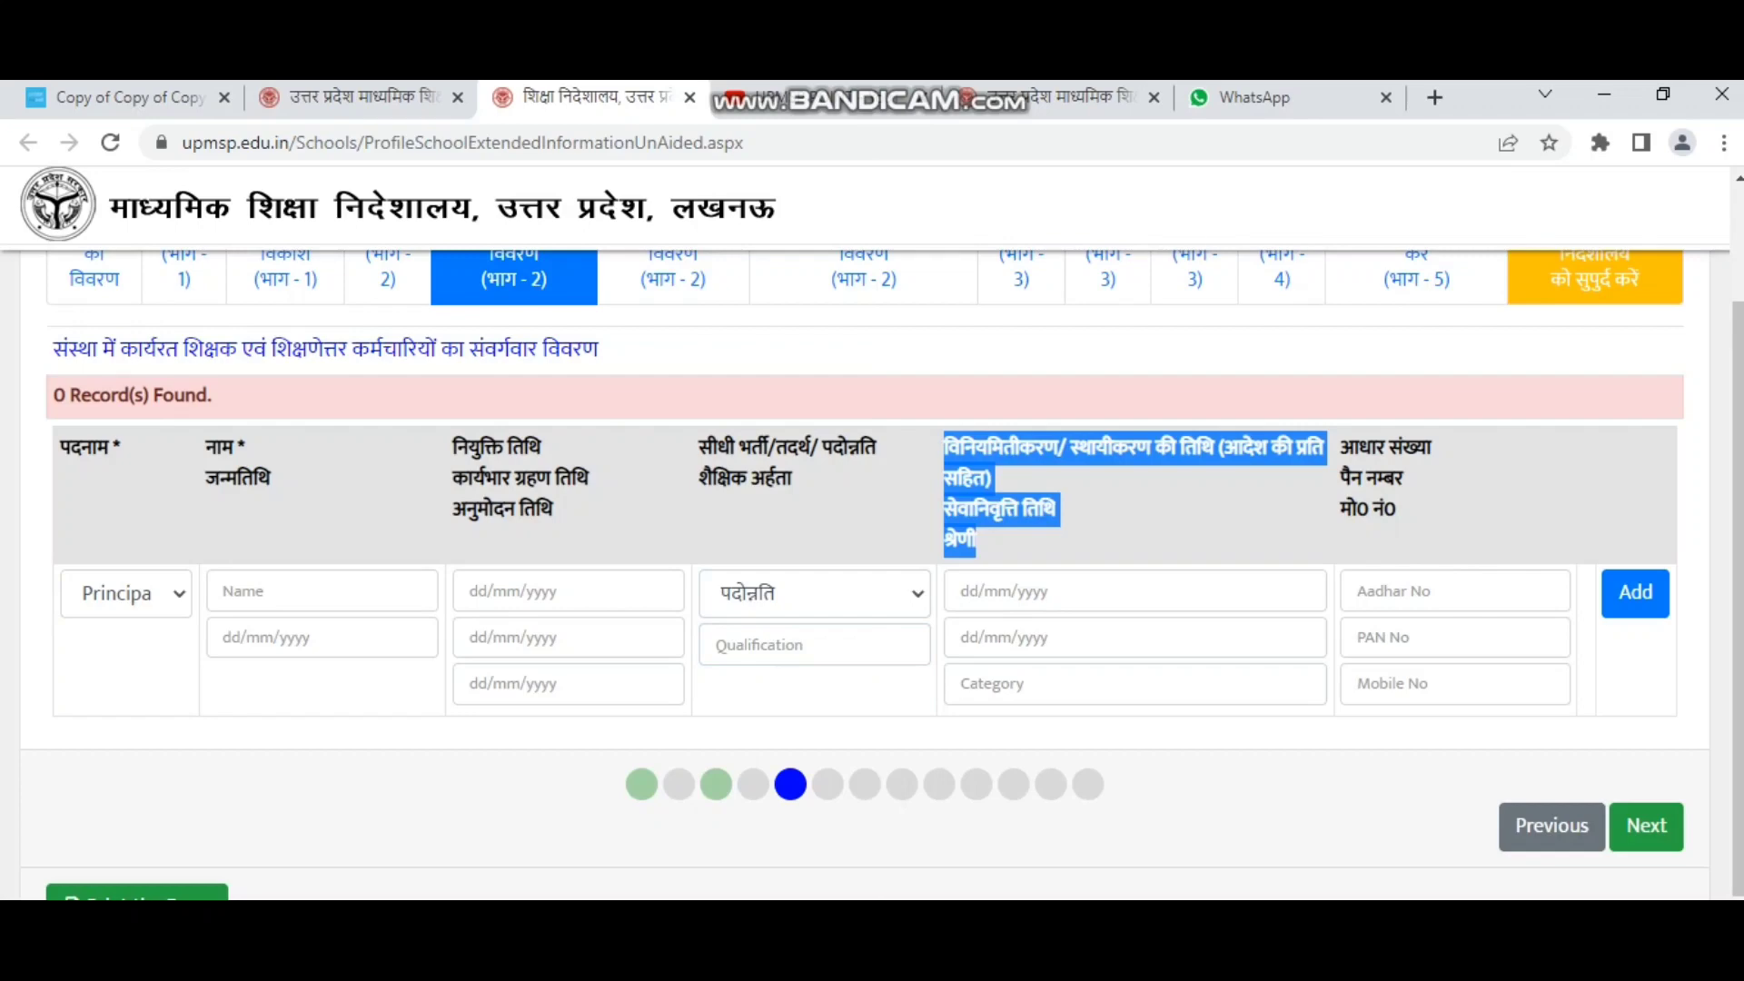
left_click(961, 591)
left_click(992, 684)
left_click_drag(1341, 441, 1395, 510)
left_click(1393, 591)
left_click(1384, 638)
left_click(1393, 684)
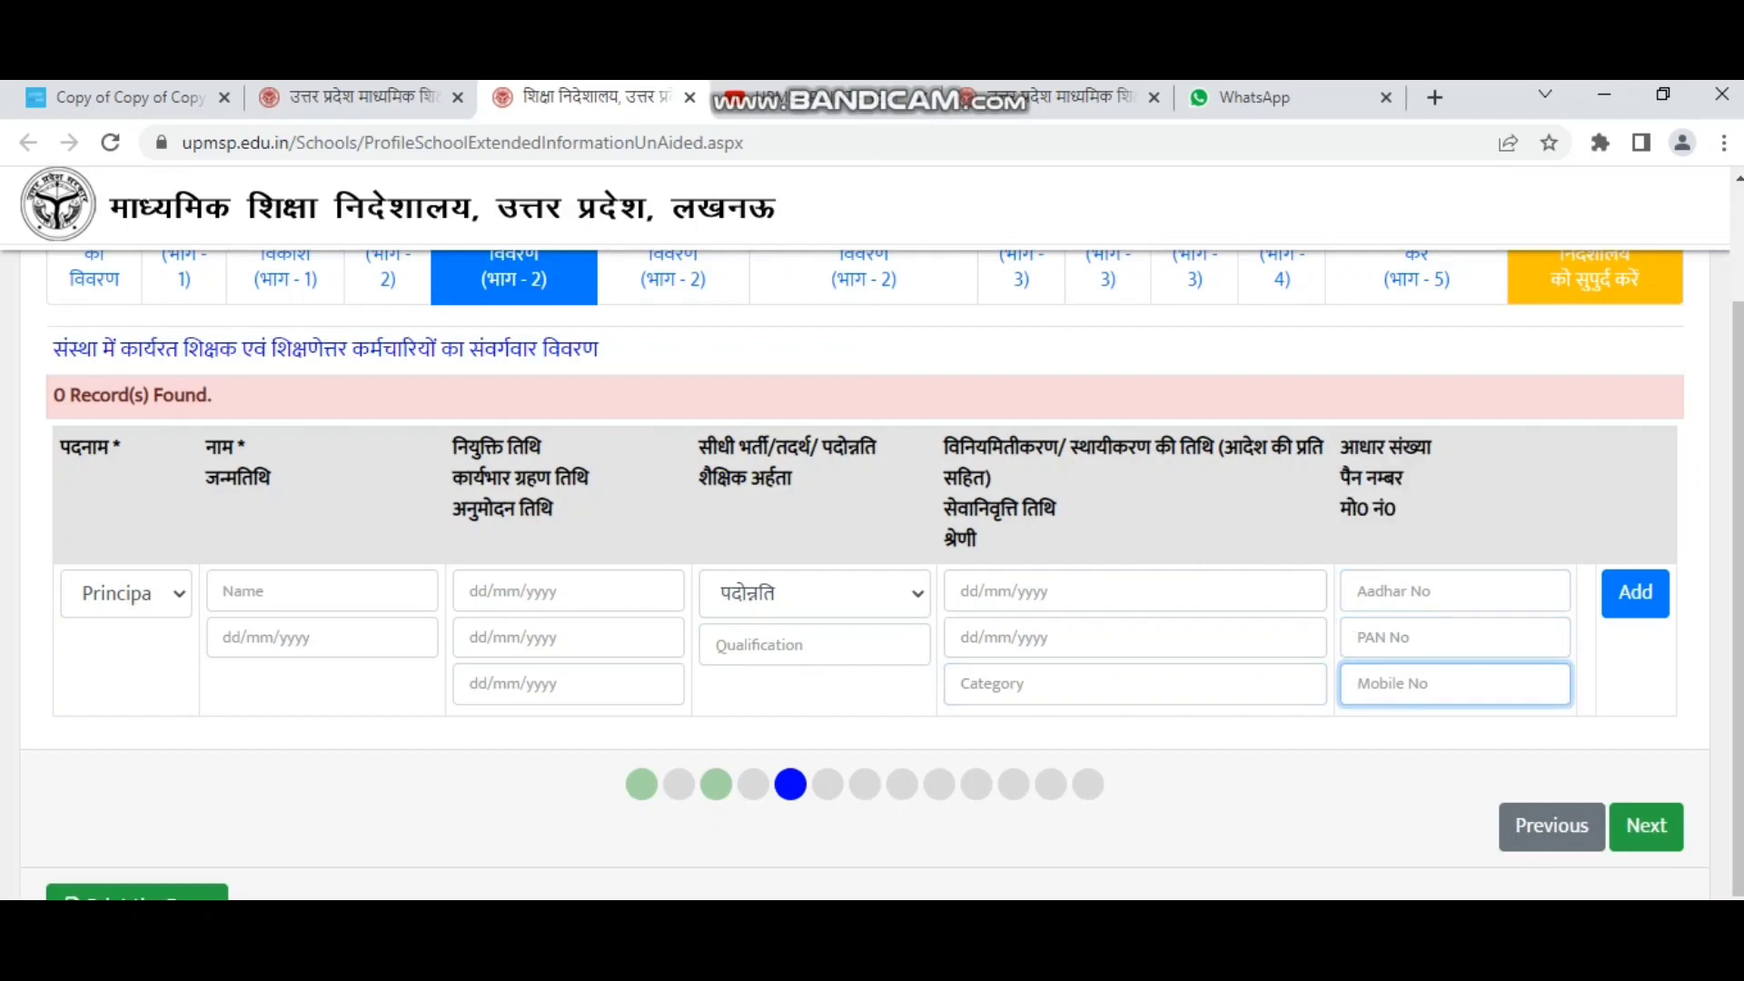
left_click(128, 593)
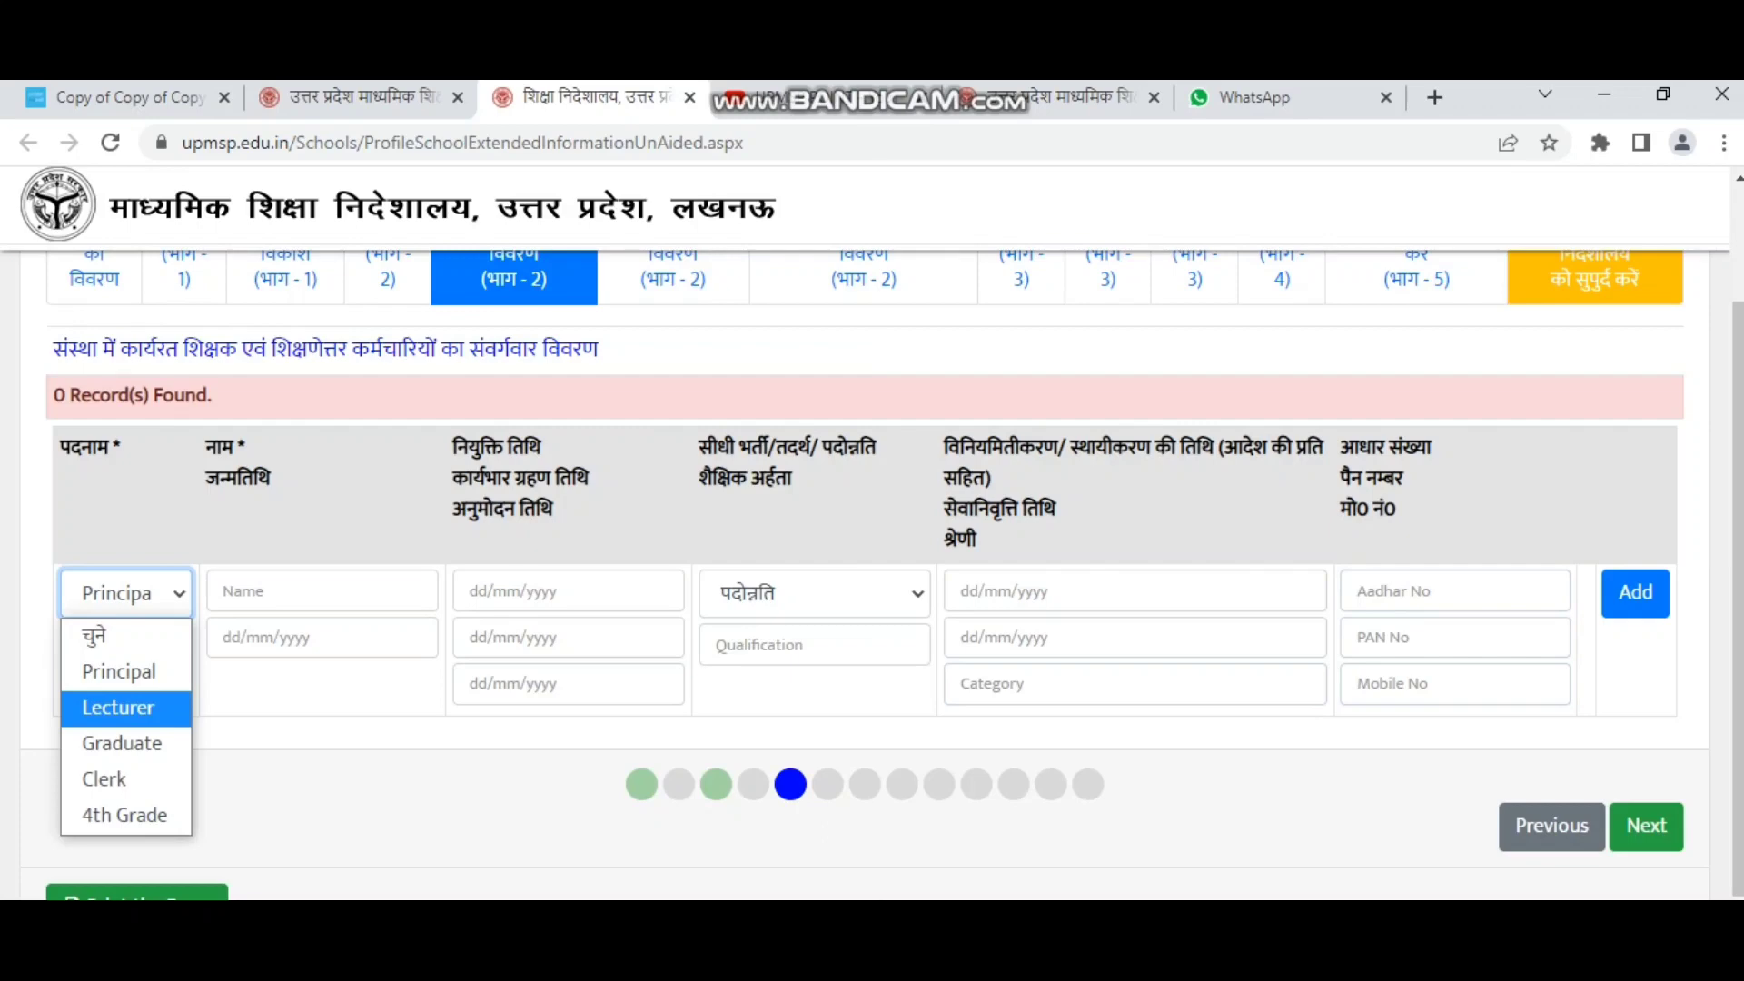
Set the post to Lecturer and go through the name, birth-date and appointment date fields.
left_click(125, 708)
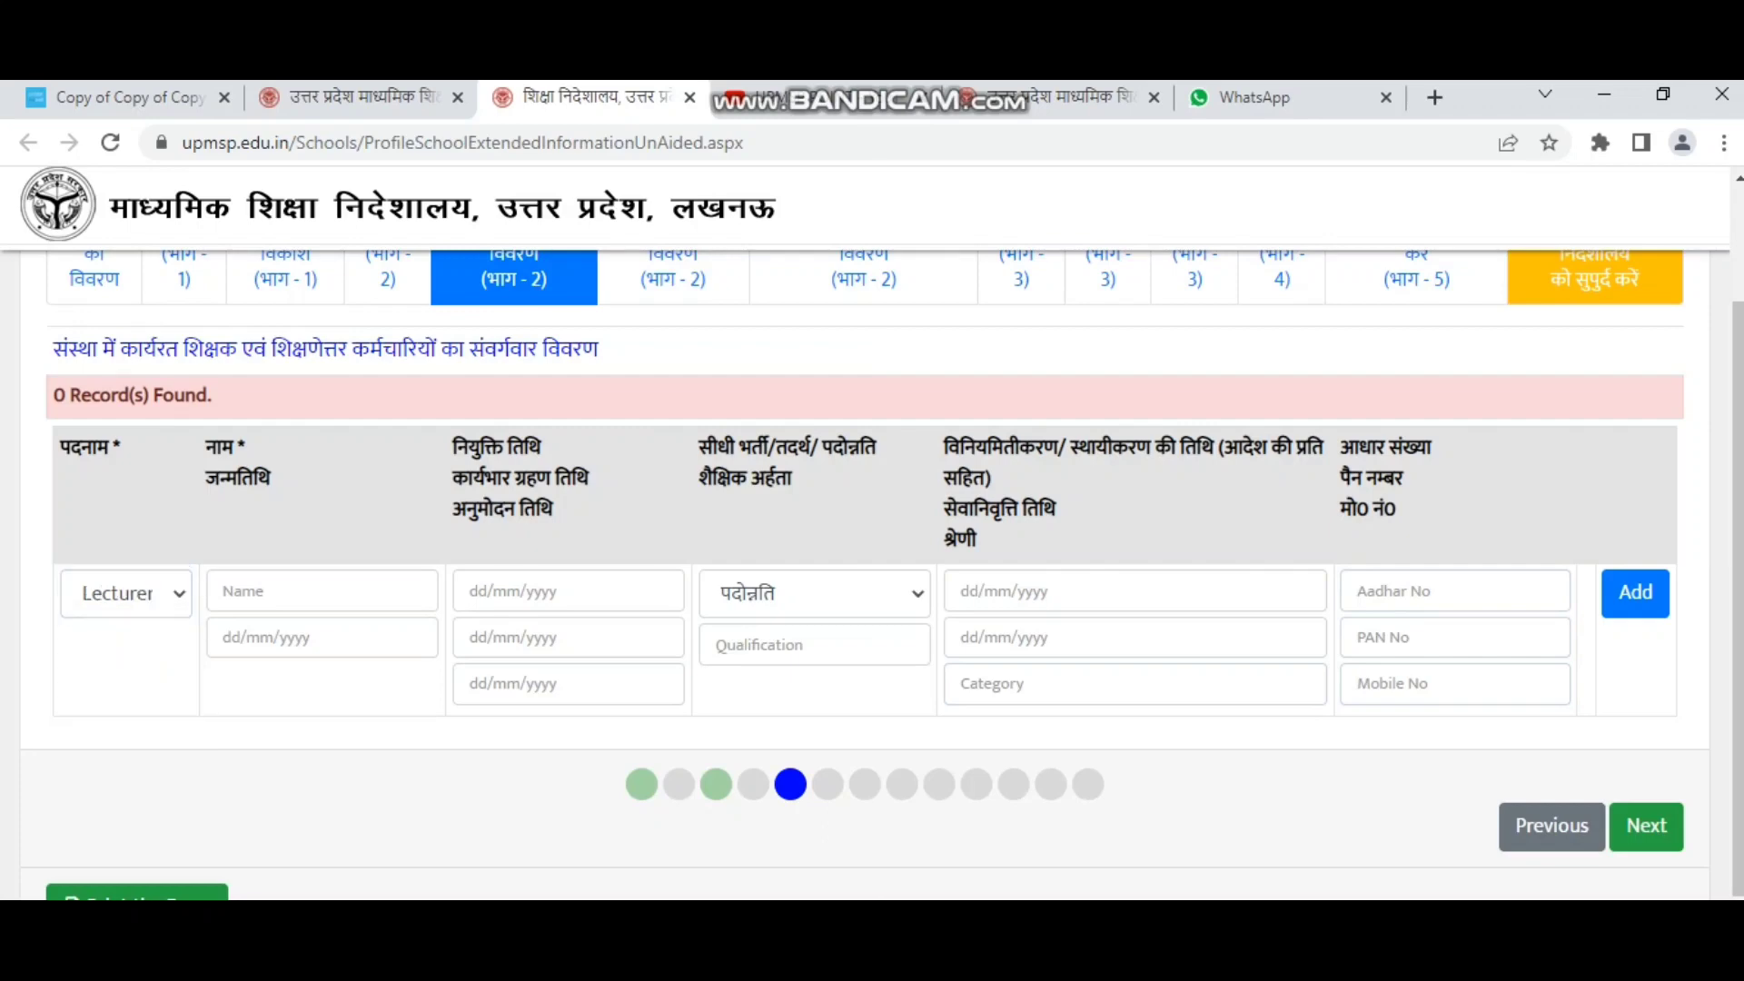
left_click(128, 593)
left_click(126, 709)
left_click(322, 591)
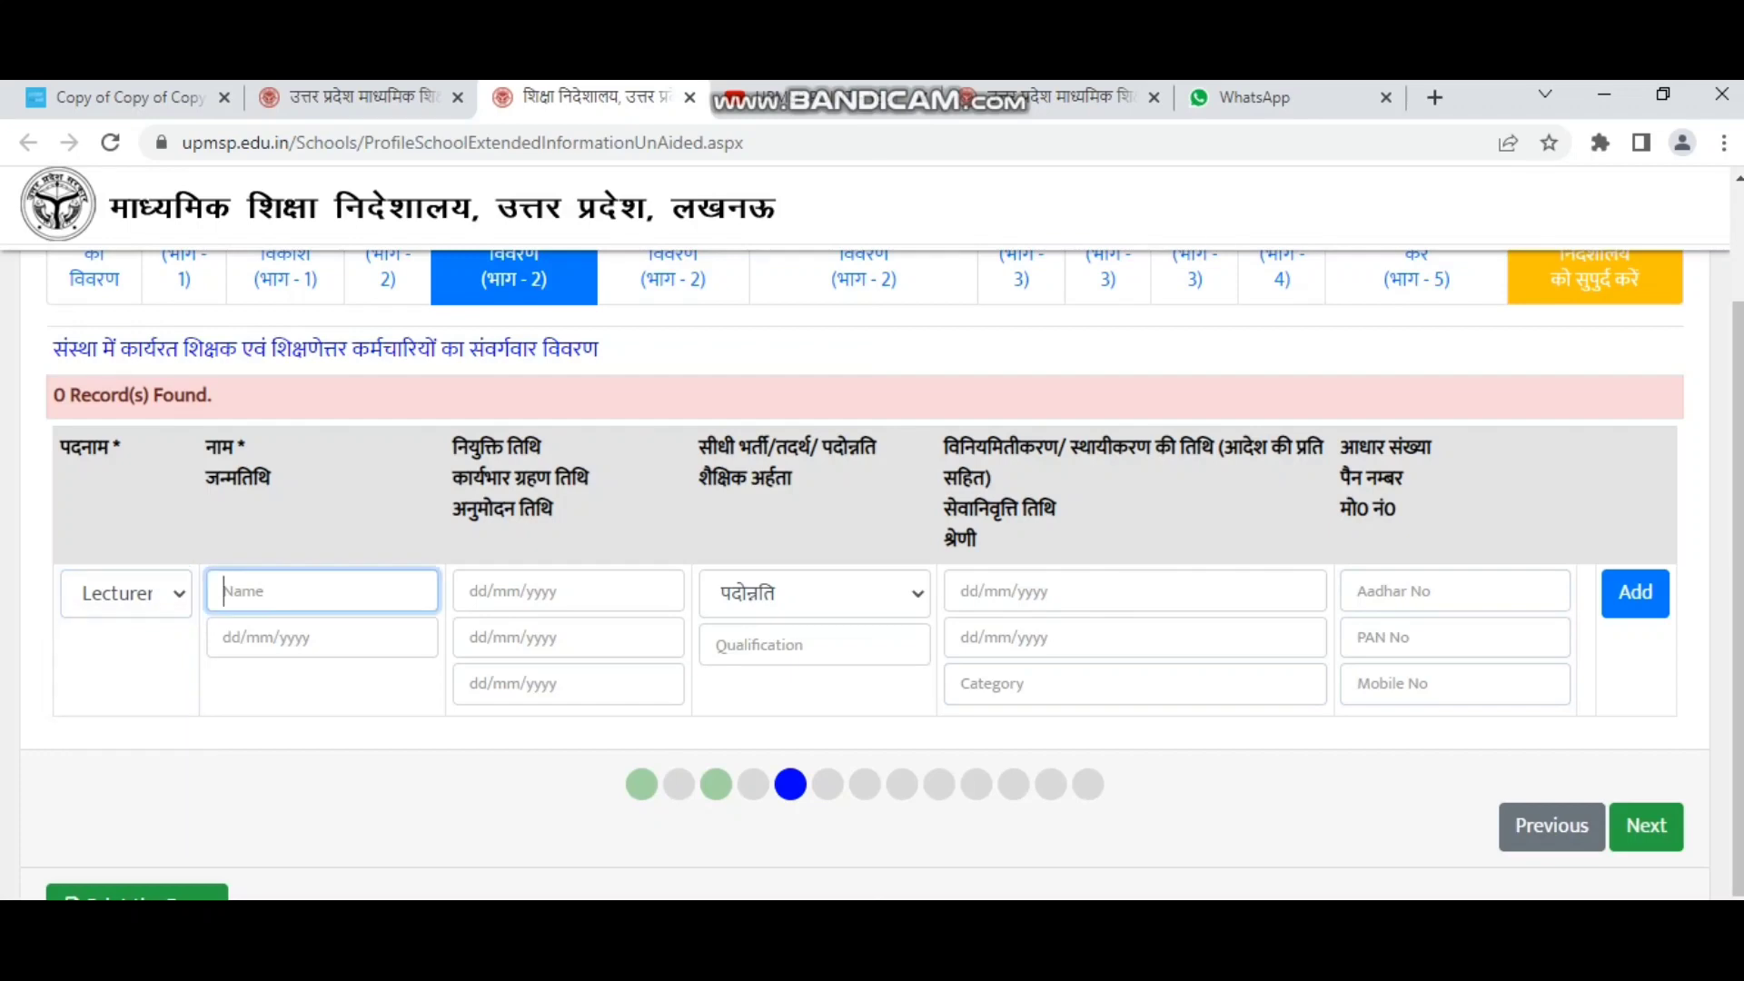
left_click(321, 638)
left_click(569, 591)
left_click_drag(207, 446, 271, 478)
left_click(322, 591)
left_click(321, 637)
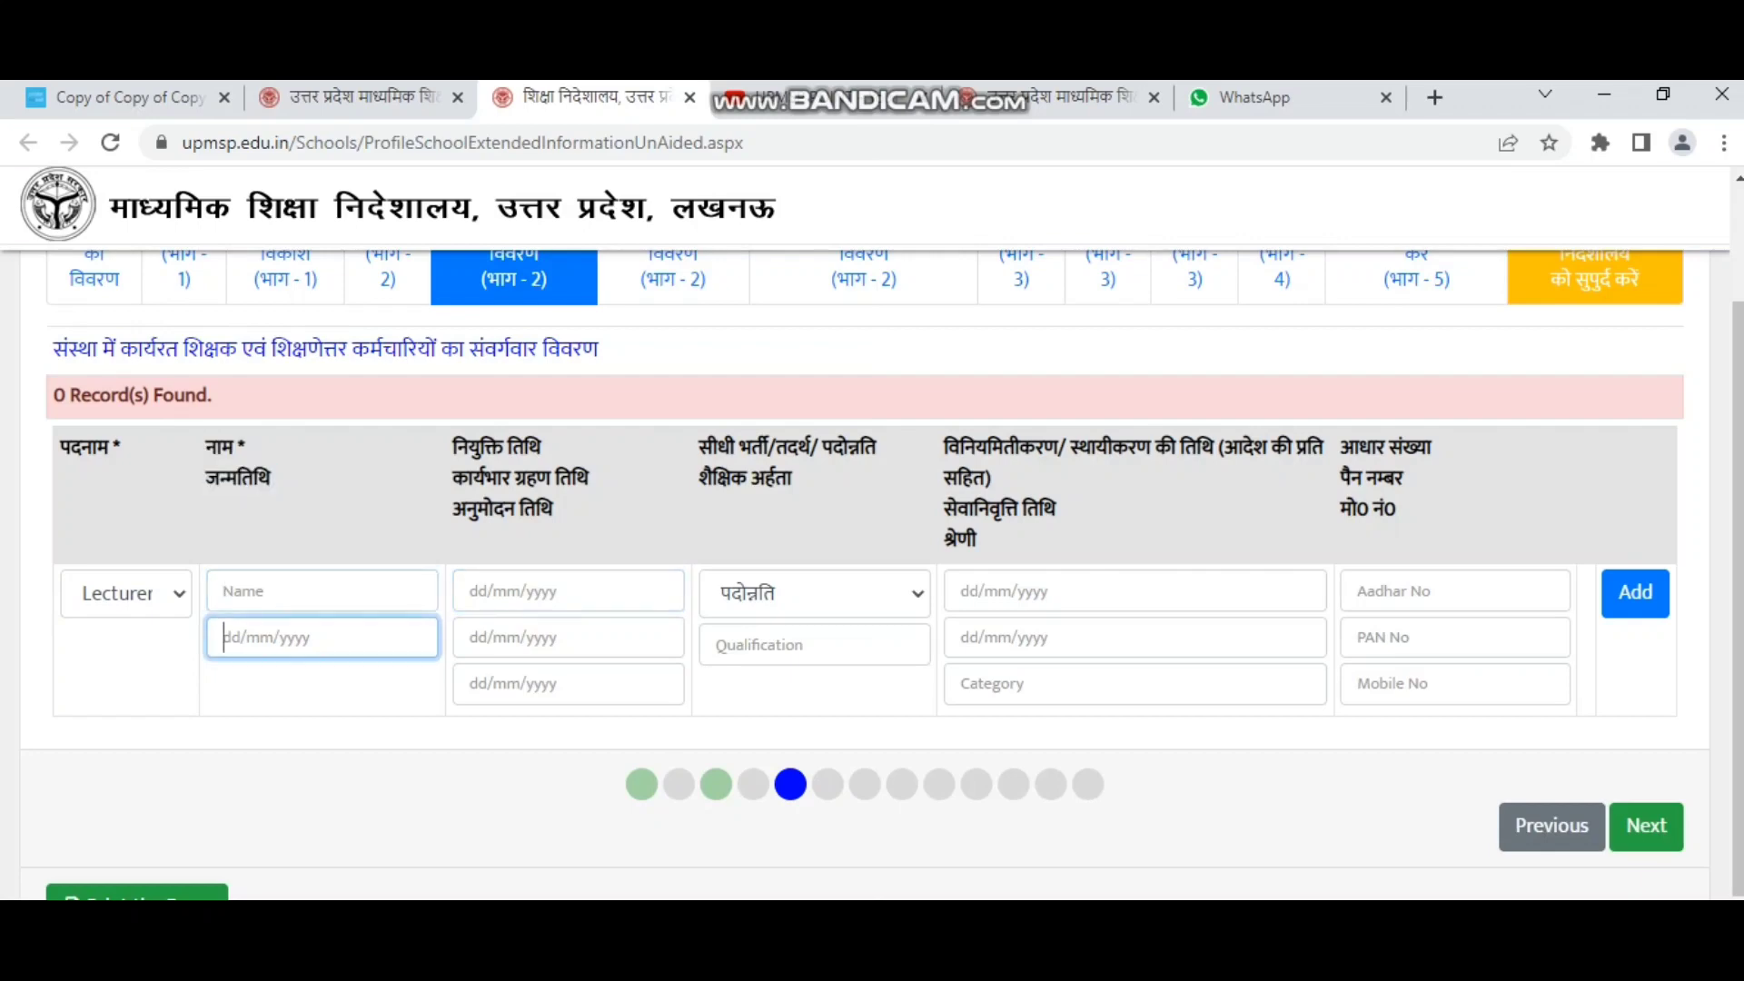
left_click_drag(552, 513, 246, 445)
left_click(554, 510)
left_click(569, 591)
left_click(569, 637)
left_click(569, 684)
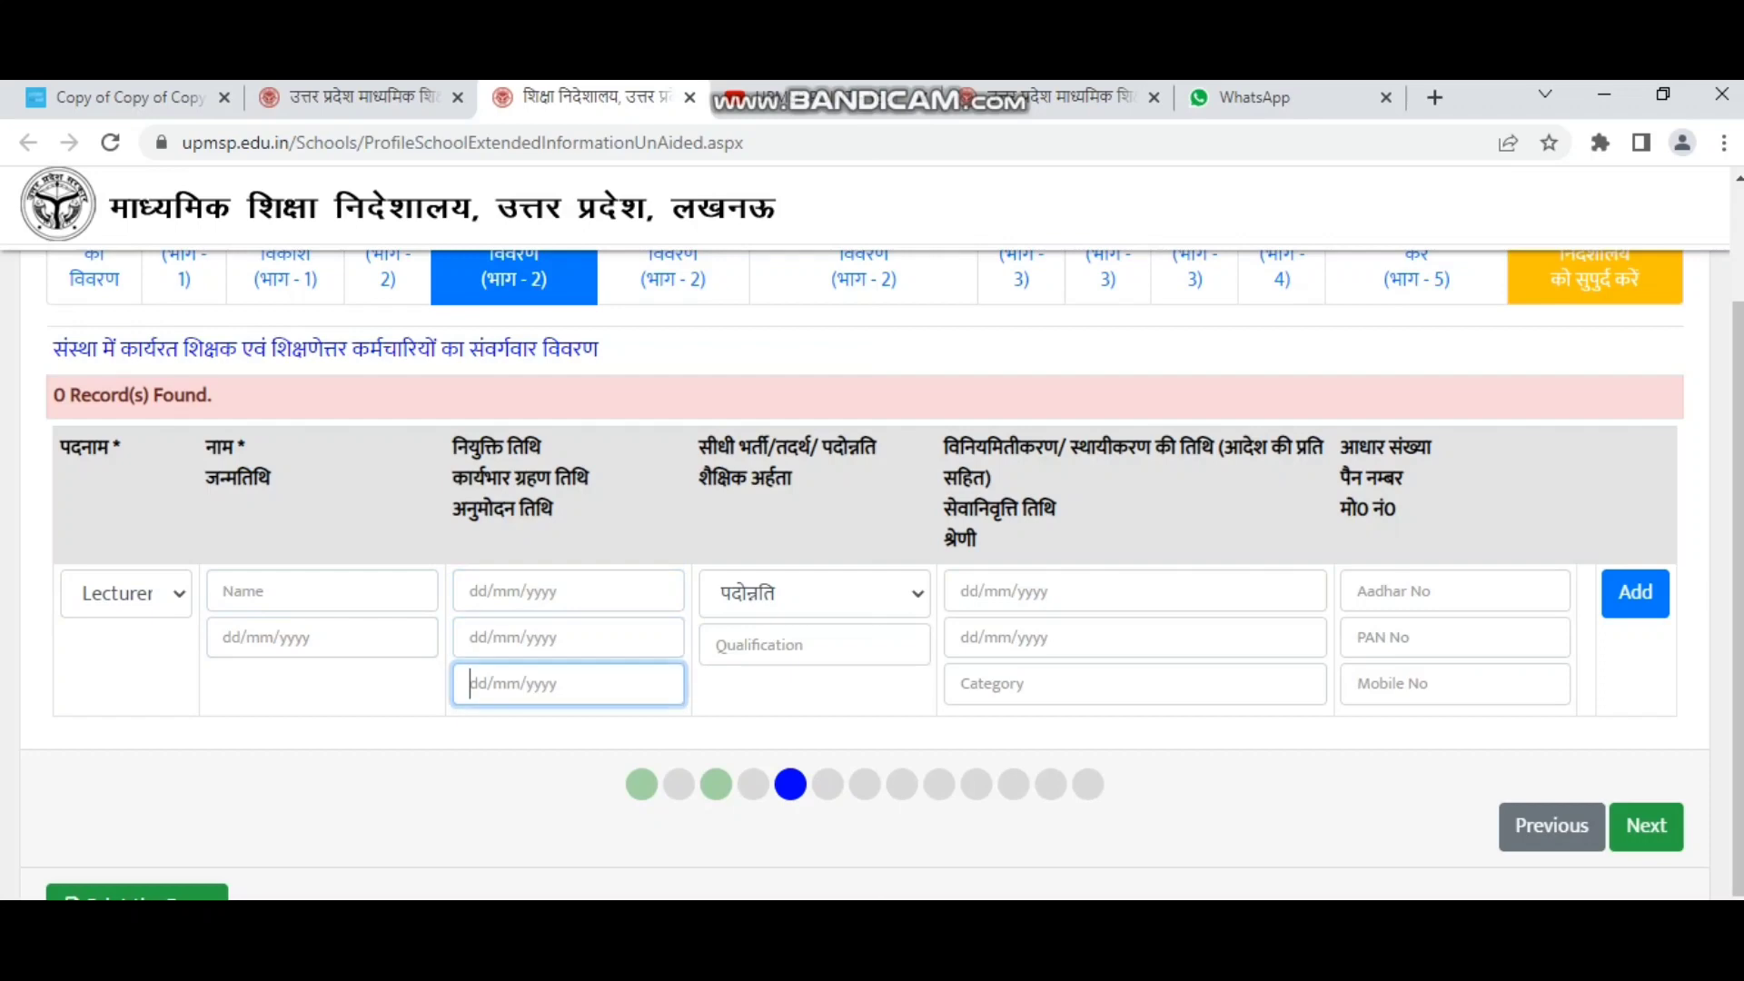
Try सीधी भर्ती and तदर्थ, then settle on कार्यवाहक as the recruitment type.
left_click_drag(700, 446, 792, 481)
left_click(815, 593)
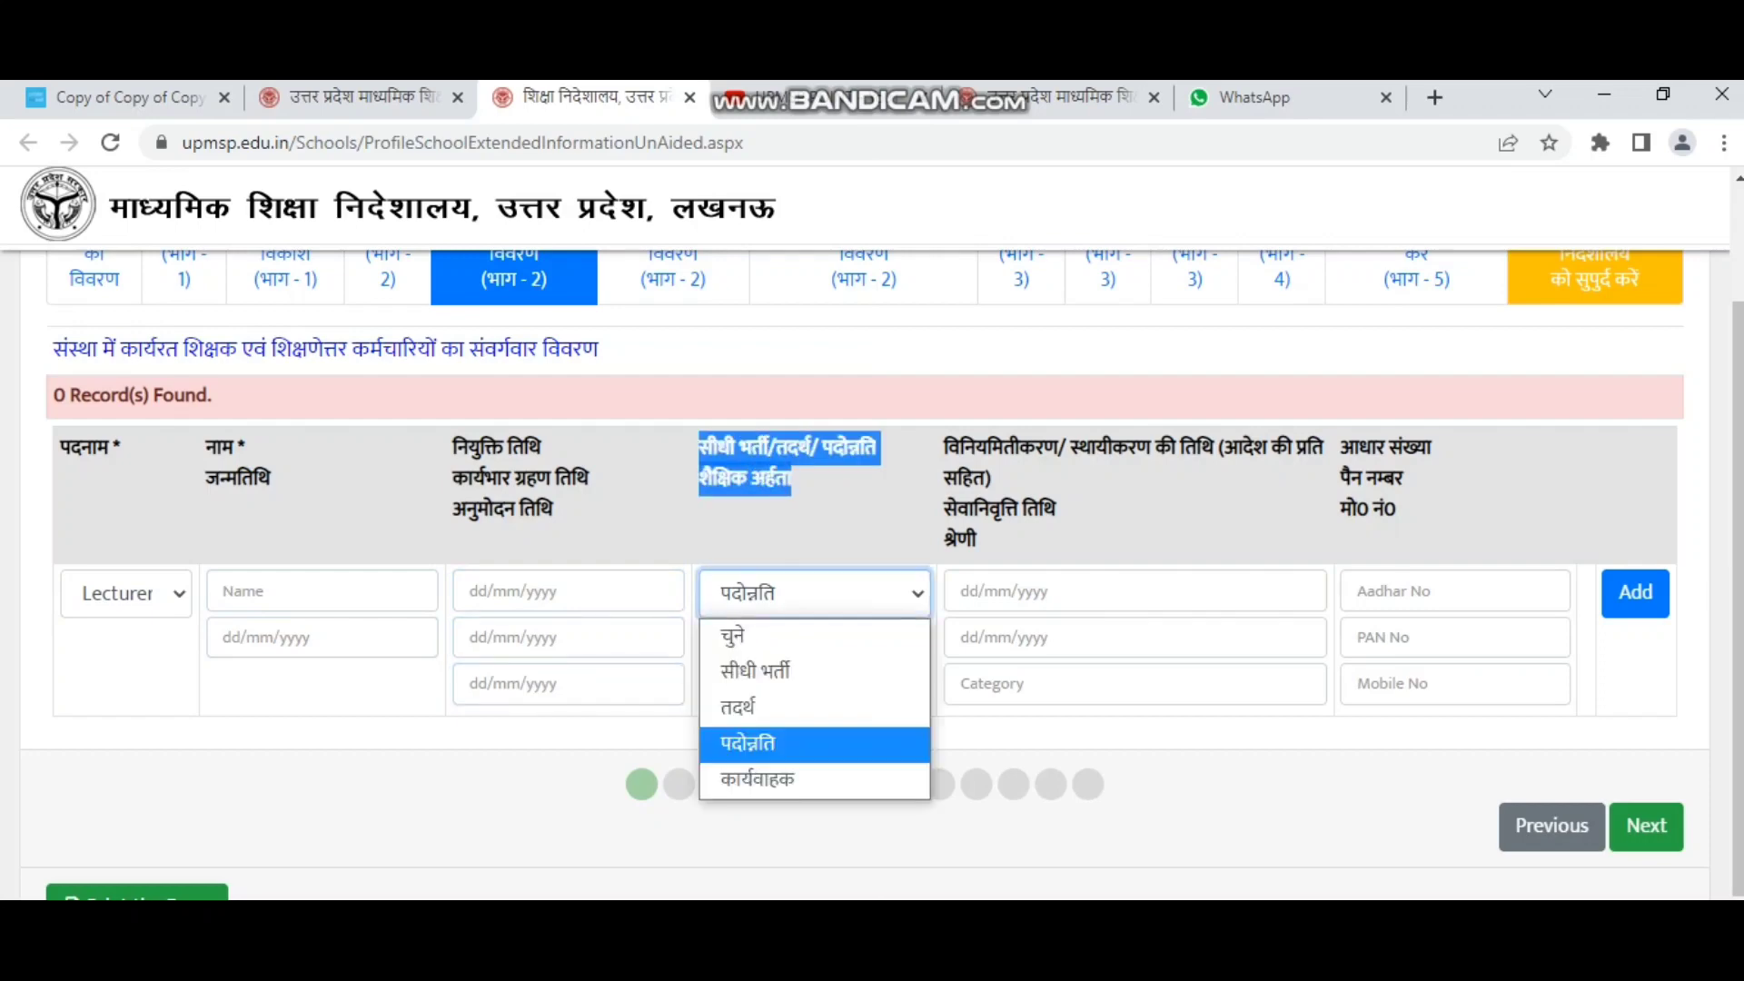
left_click(754, 671)
left_click(815, 593)
left_click(737, 707)
left_click(814, 593)
left_click(744, 775)
left_click(754, 645)
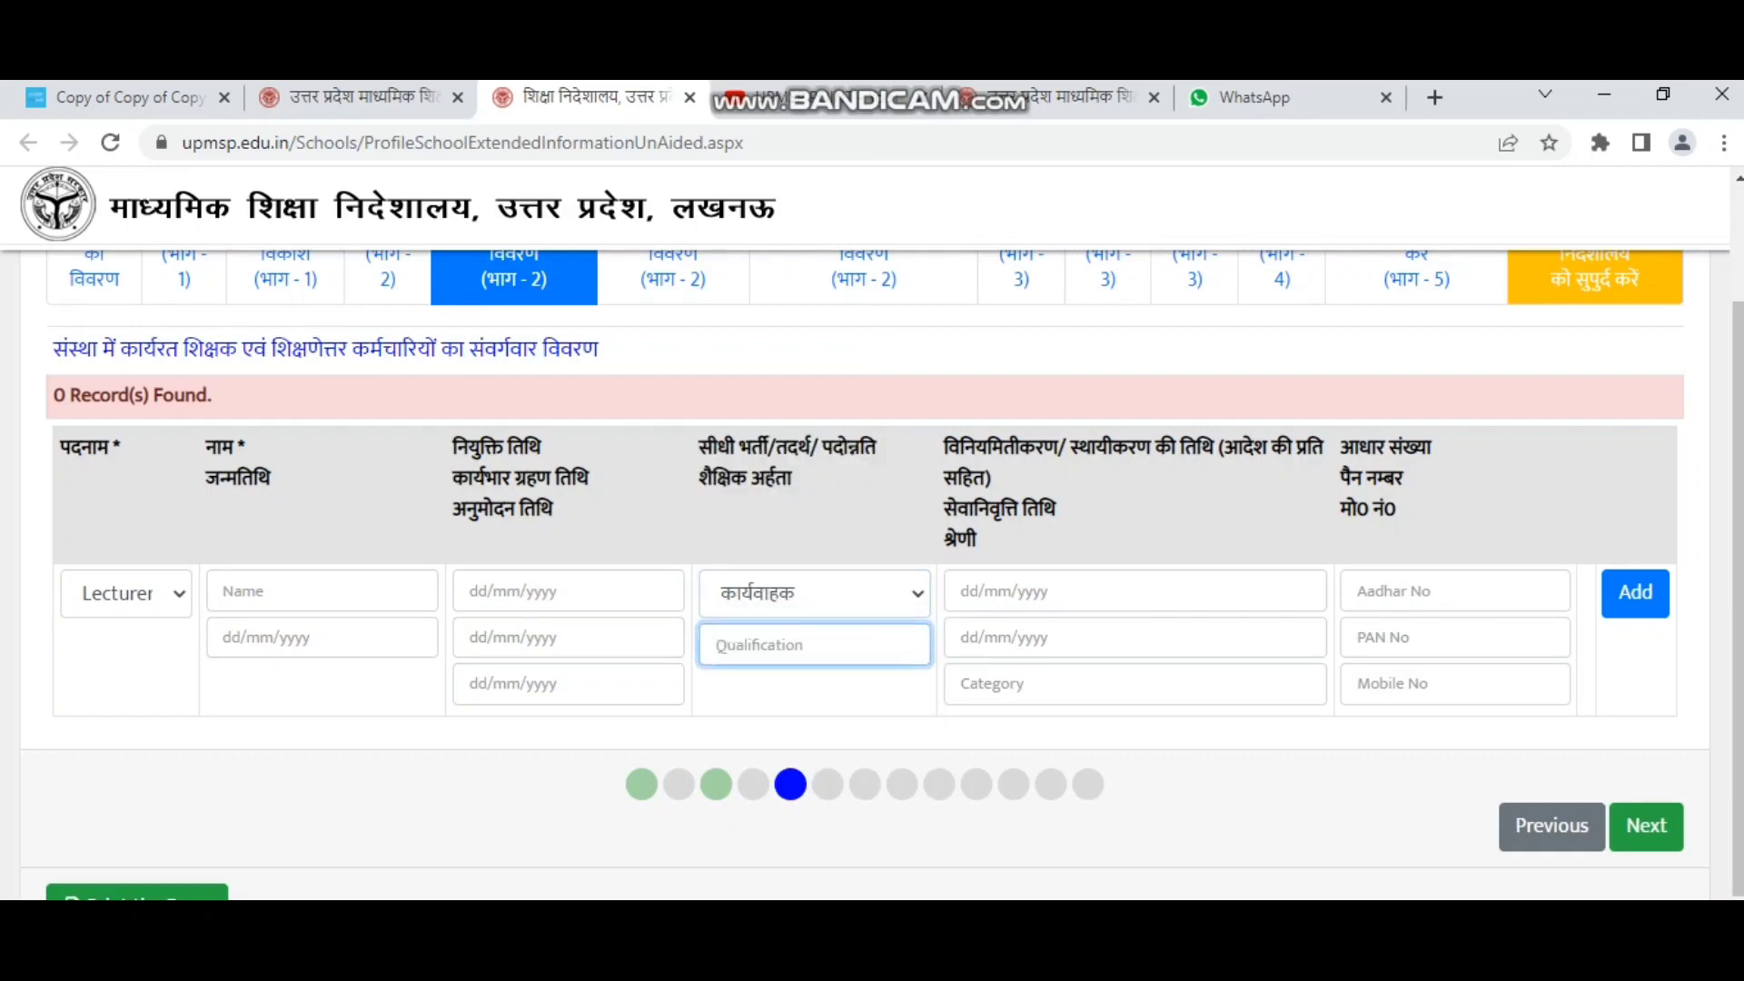
Change the post from Lecturer to Clerk and recheck the row fields, keeping कार्यवाहक.
left_click(126, 593)
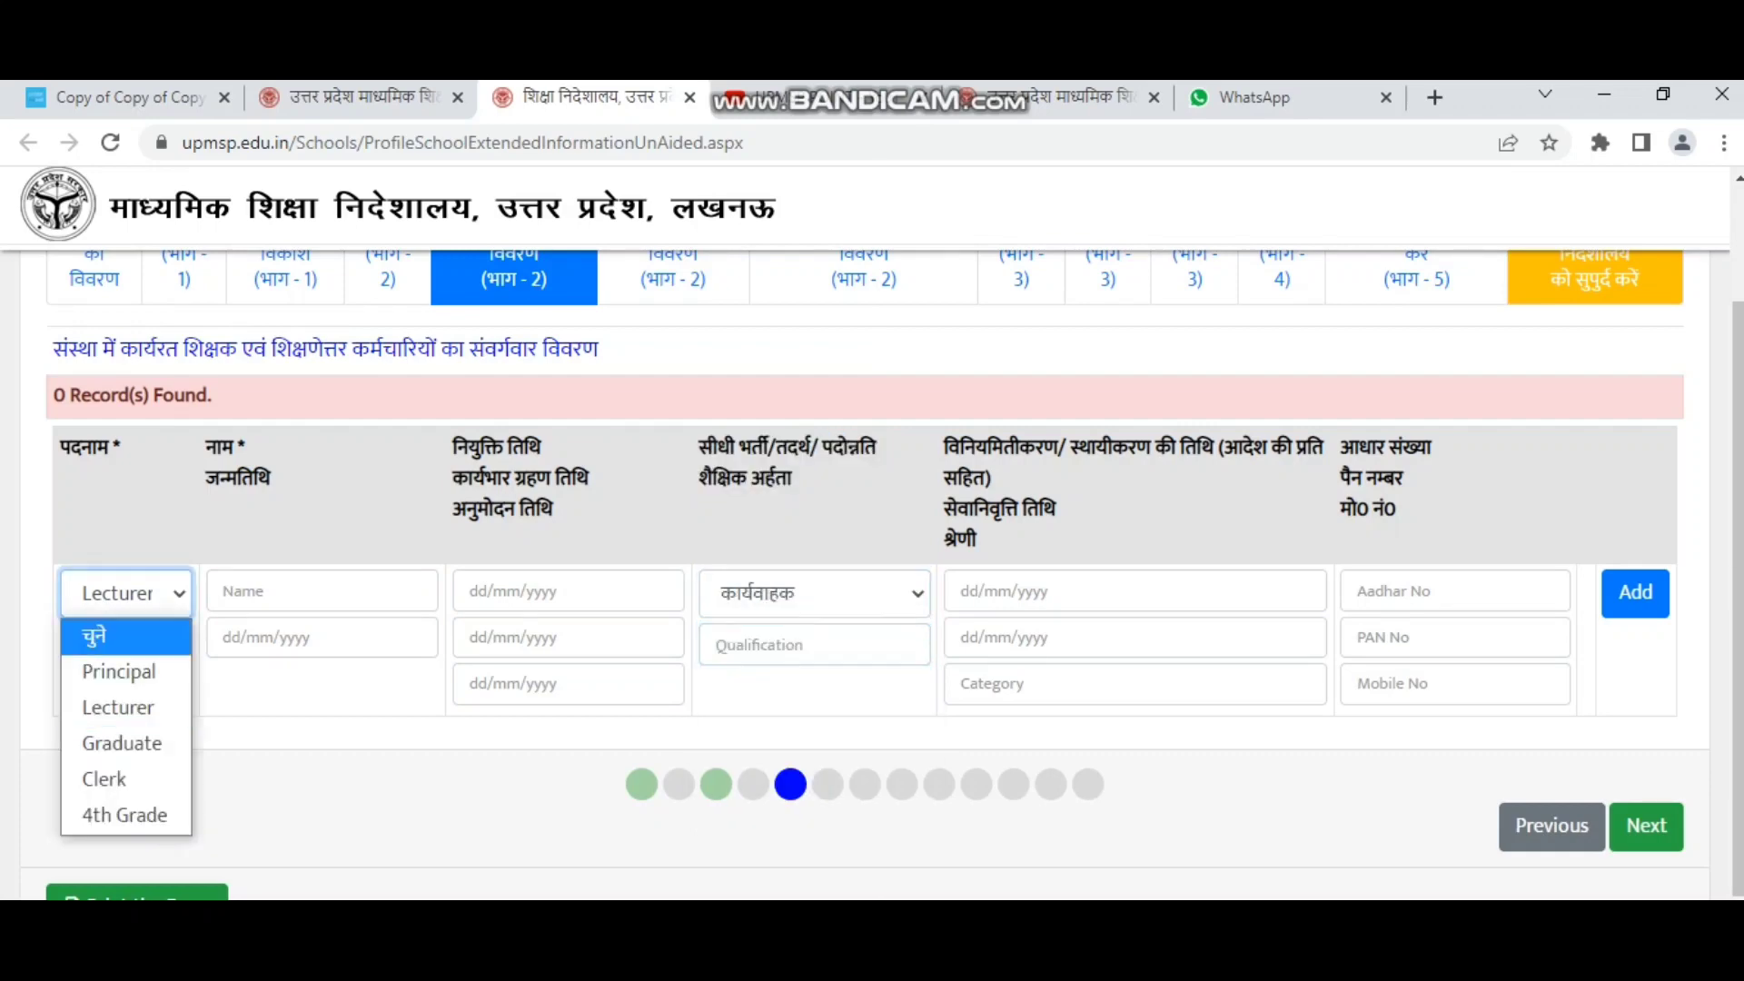
left_click(125, 780)
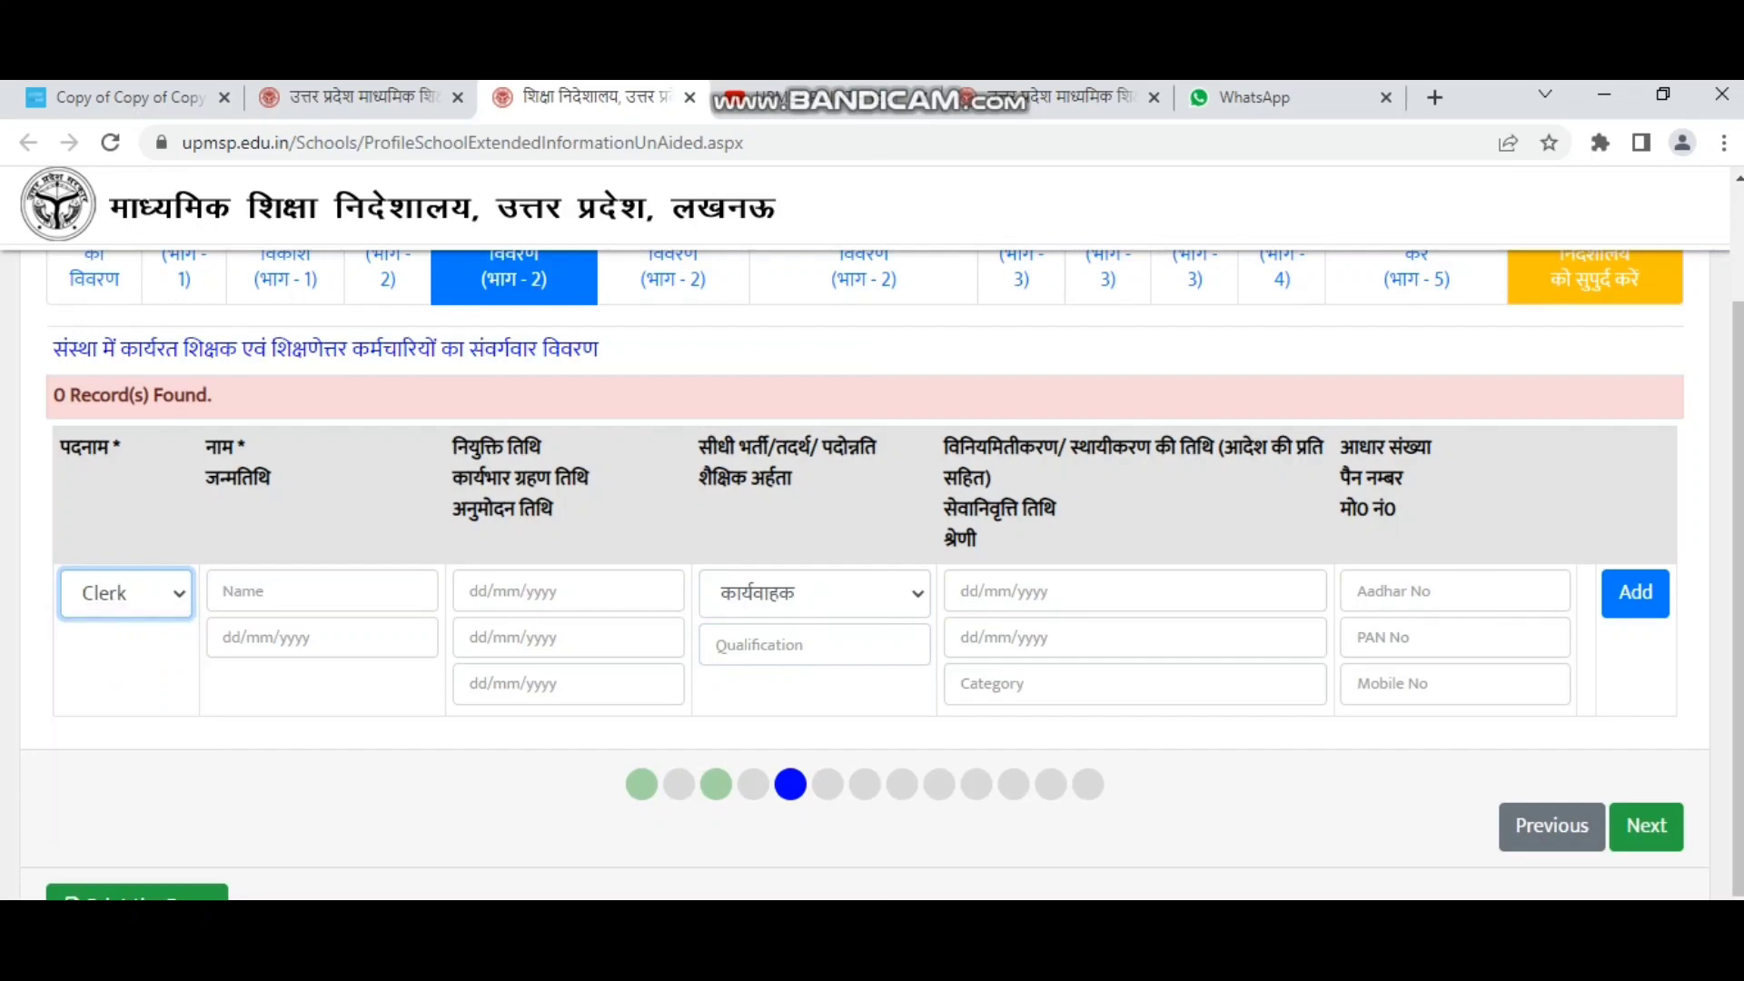
left_click_drag(206, 438, 270, 487)
left_click(273, 591)
left_click(272, 638)
left_click_drag(454, 440, 552, 519)
left_click(545, 592)
left_click(544, 638)
left_click(544, 683)
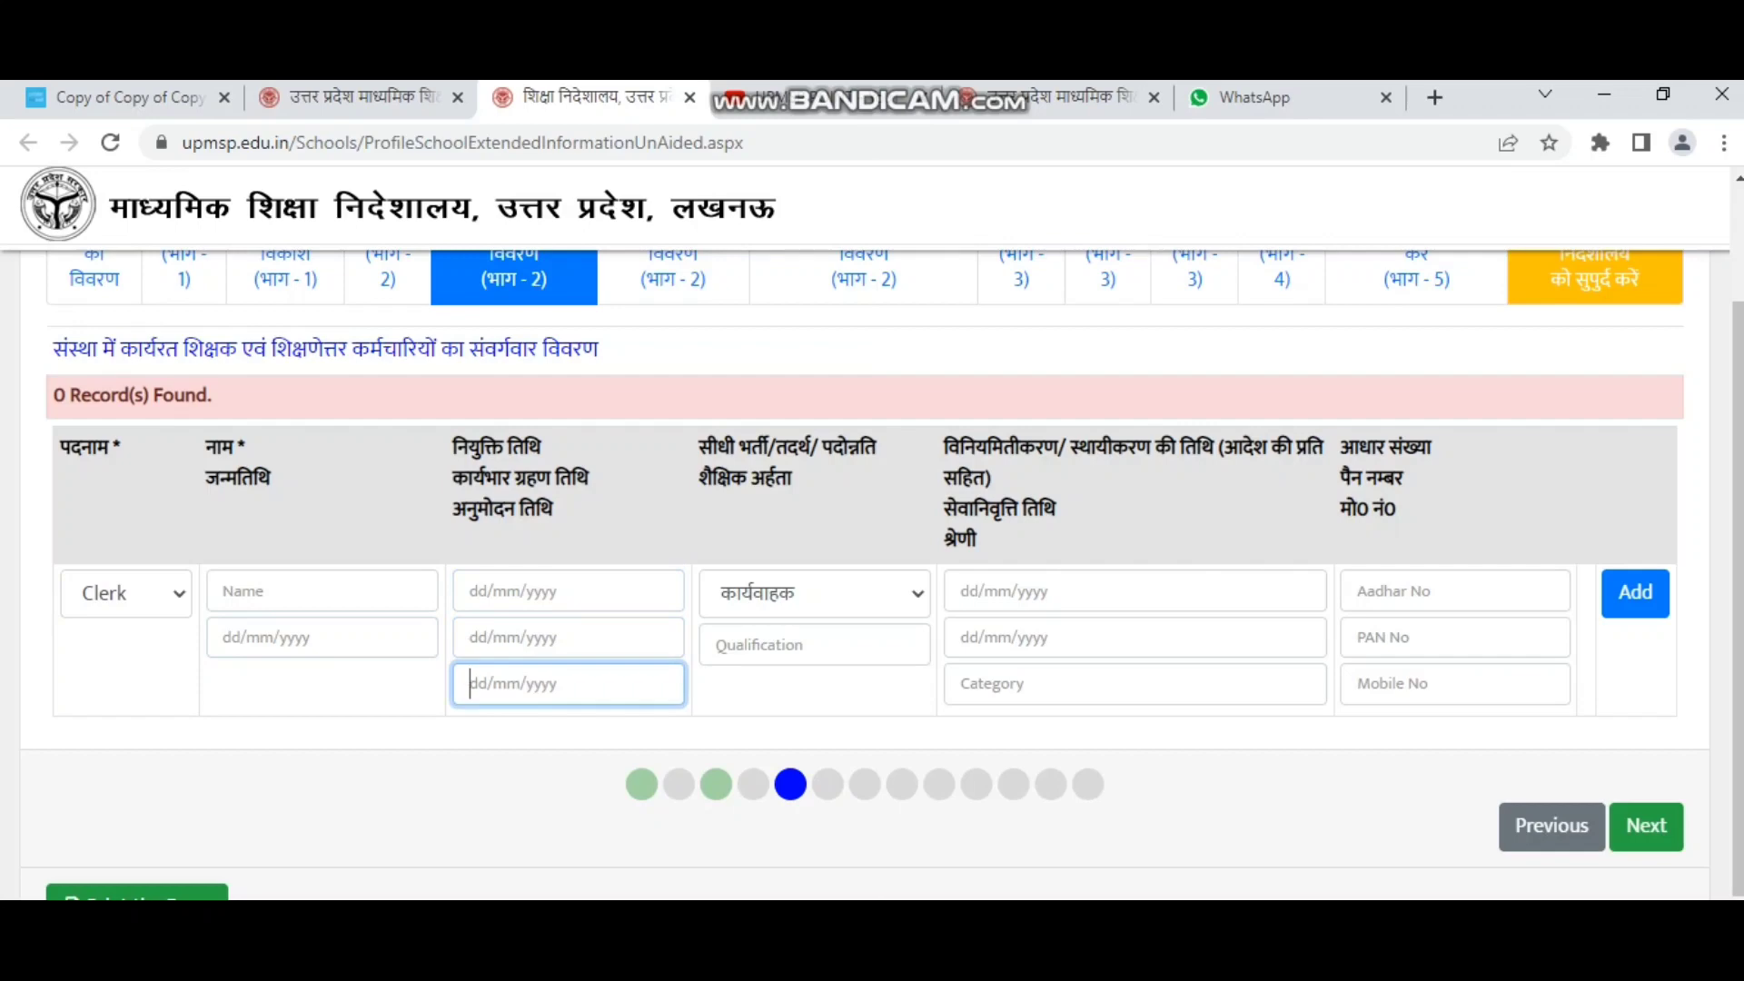
left_click_drag(699, 445, 792, 482)
left_click(815, 593)
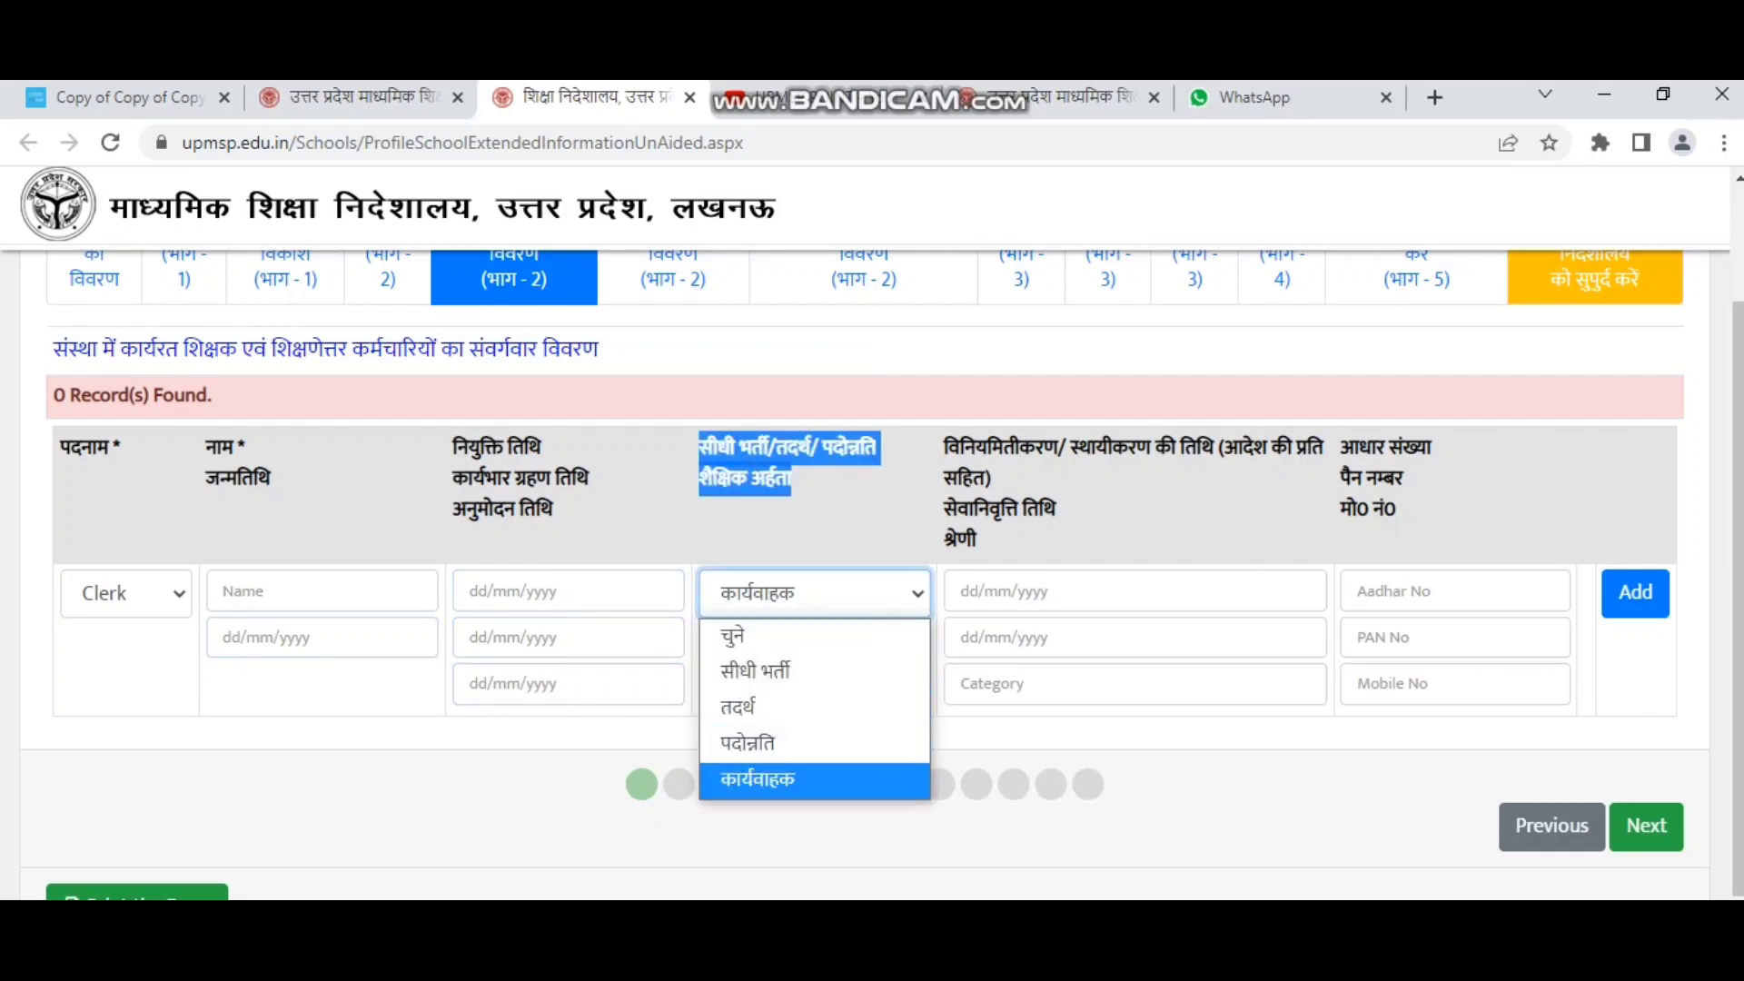
left_click(853, 527)
Check the regularisation, Aadhaar, PAN and mobile columns, then change the post to 4th Grade.
left_click_drag(945, 445, 977, 540)
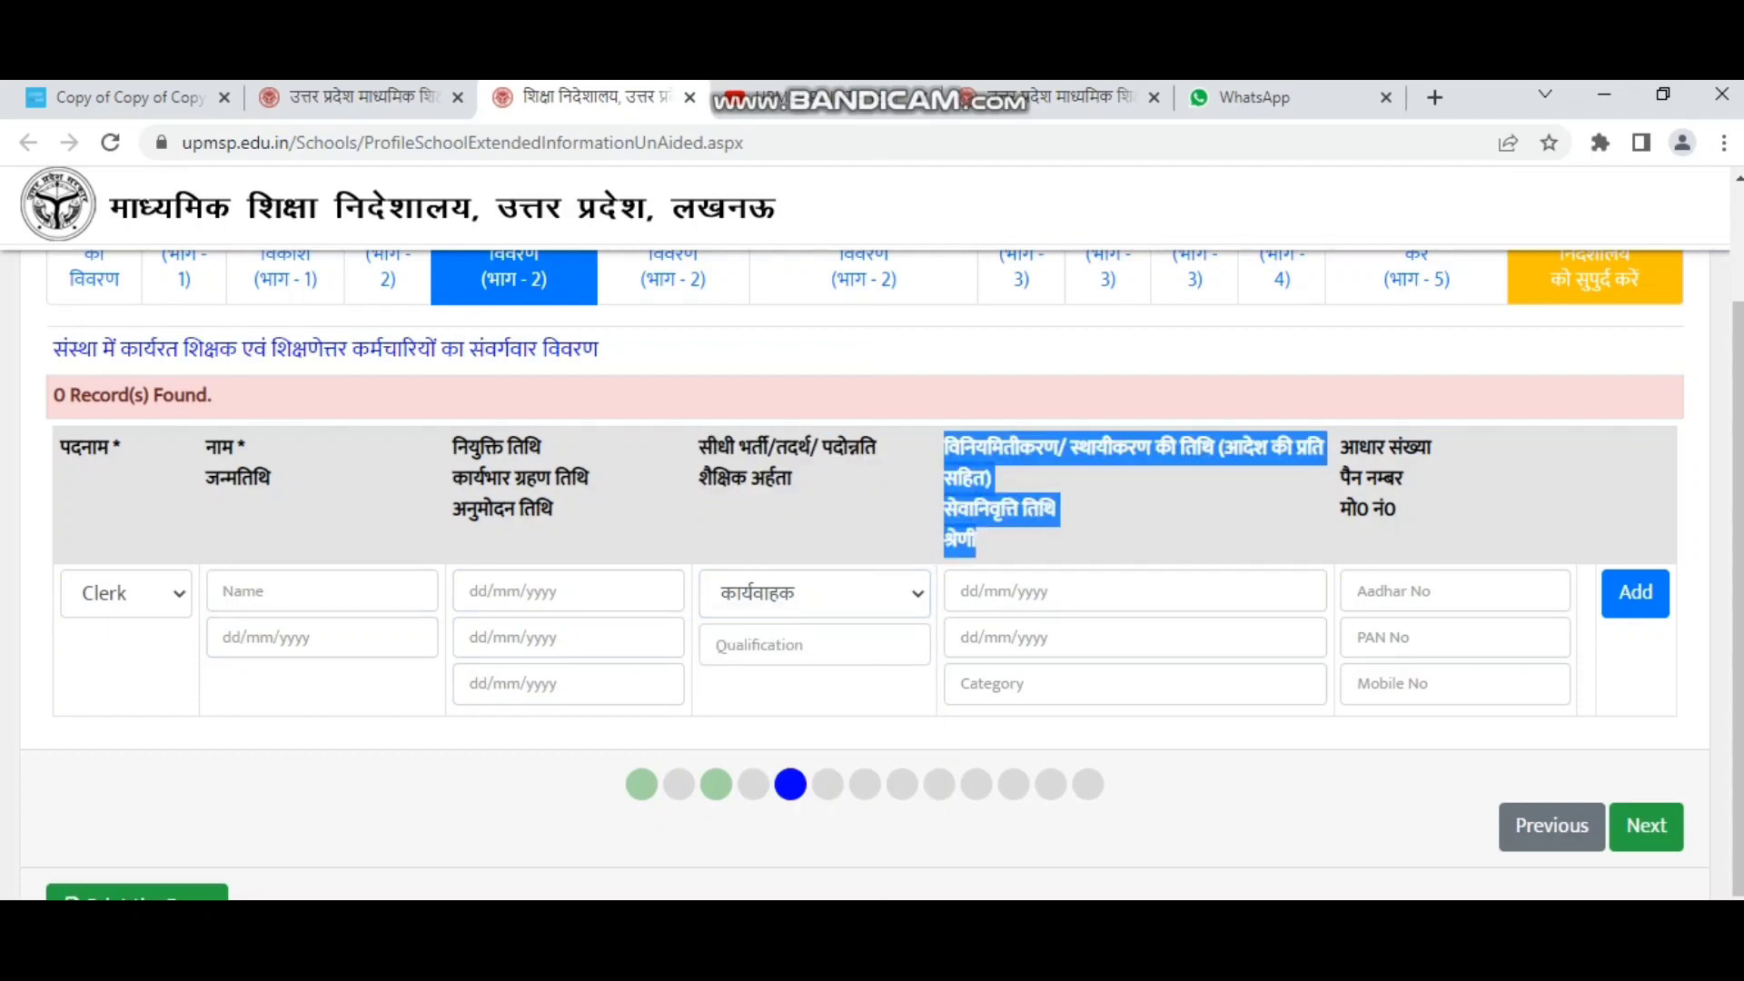
left_click_drag(1341, 447, 1396, 511)
left_click(1435, 591)
left_click(1435, 638)
left_click(1434, 684)
left_click(126, 593)
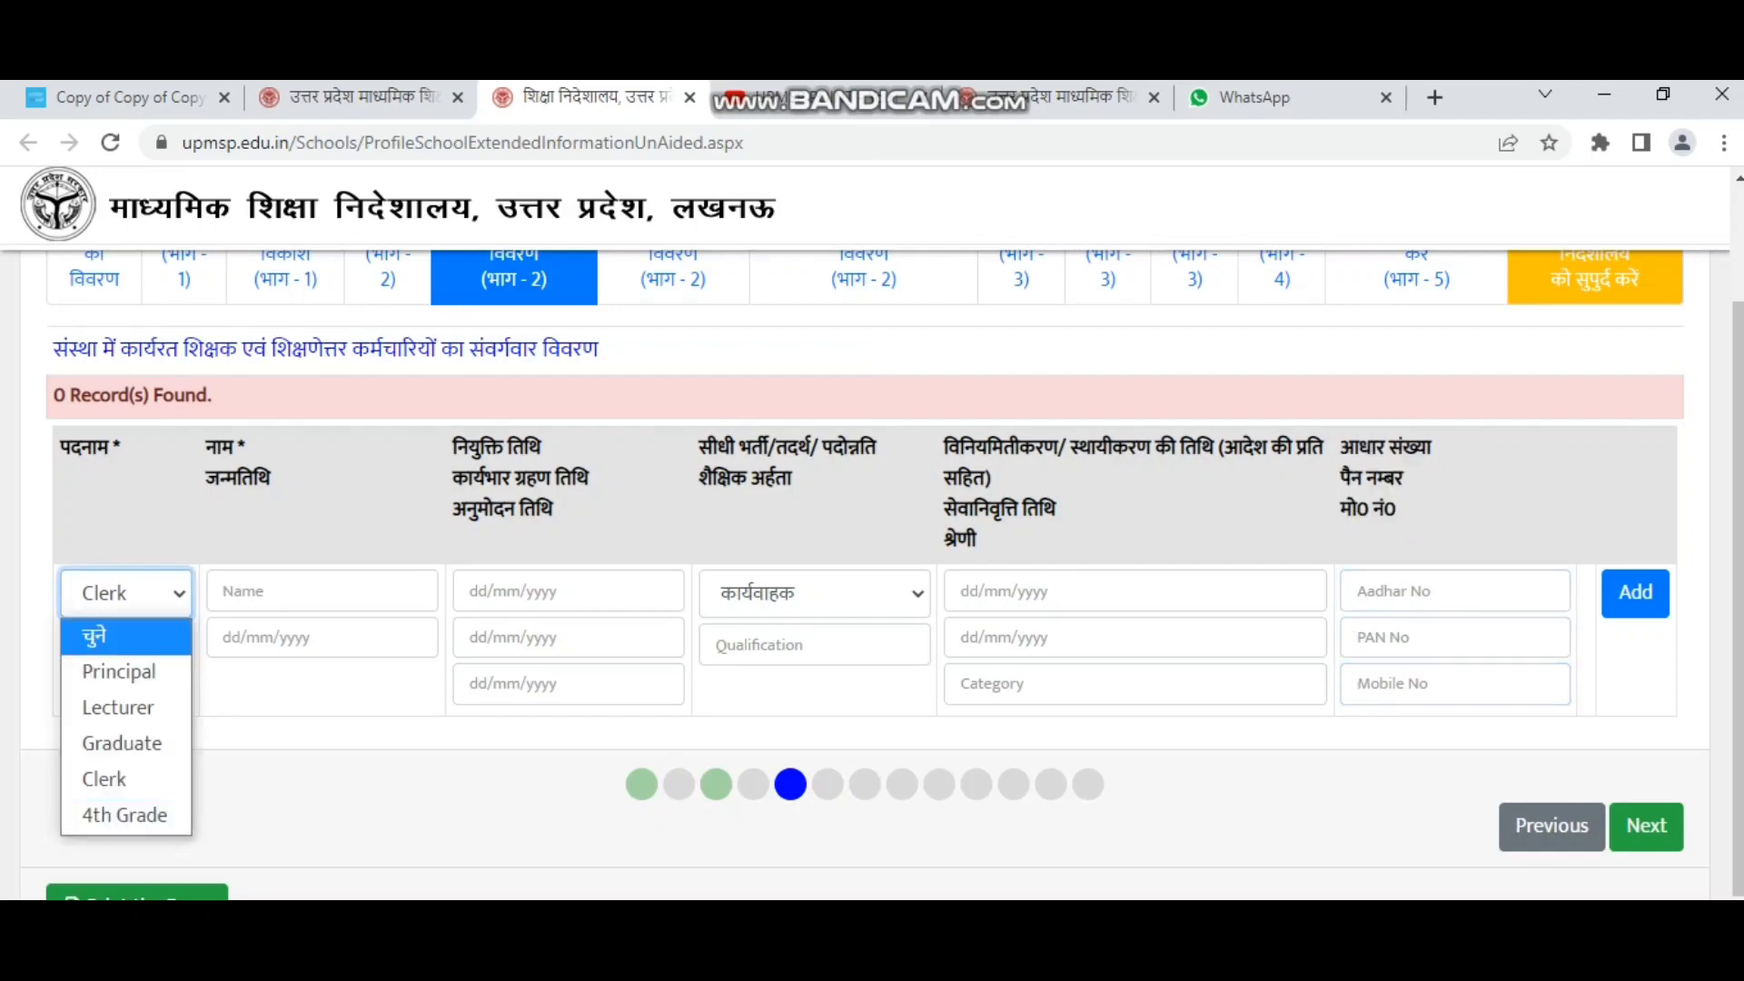
left_click(125, 816)
Review the staff-details column headings from name through Aadhaar, PAN and mobile.
left_click(322, 591)
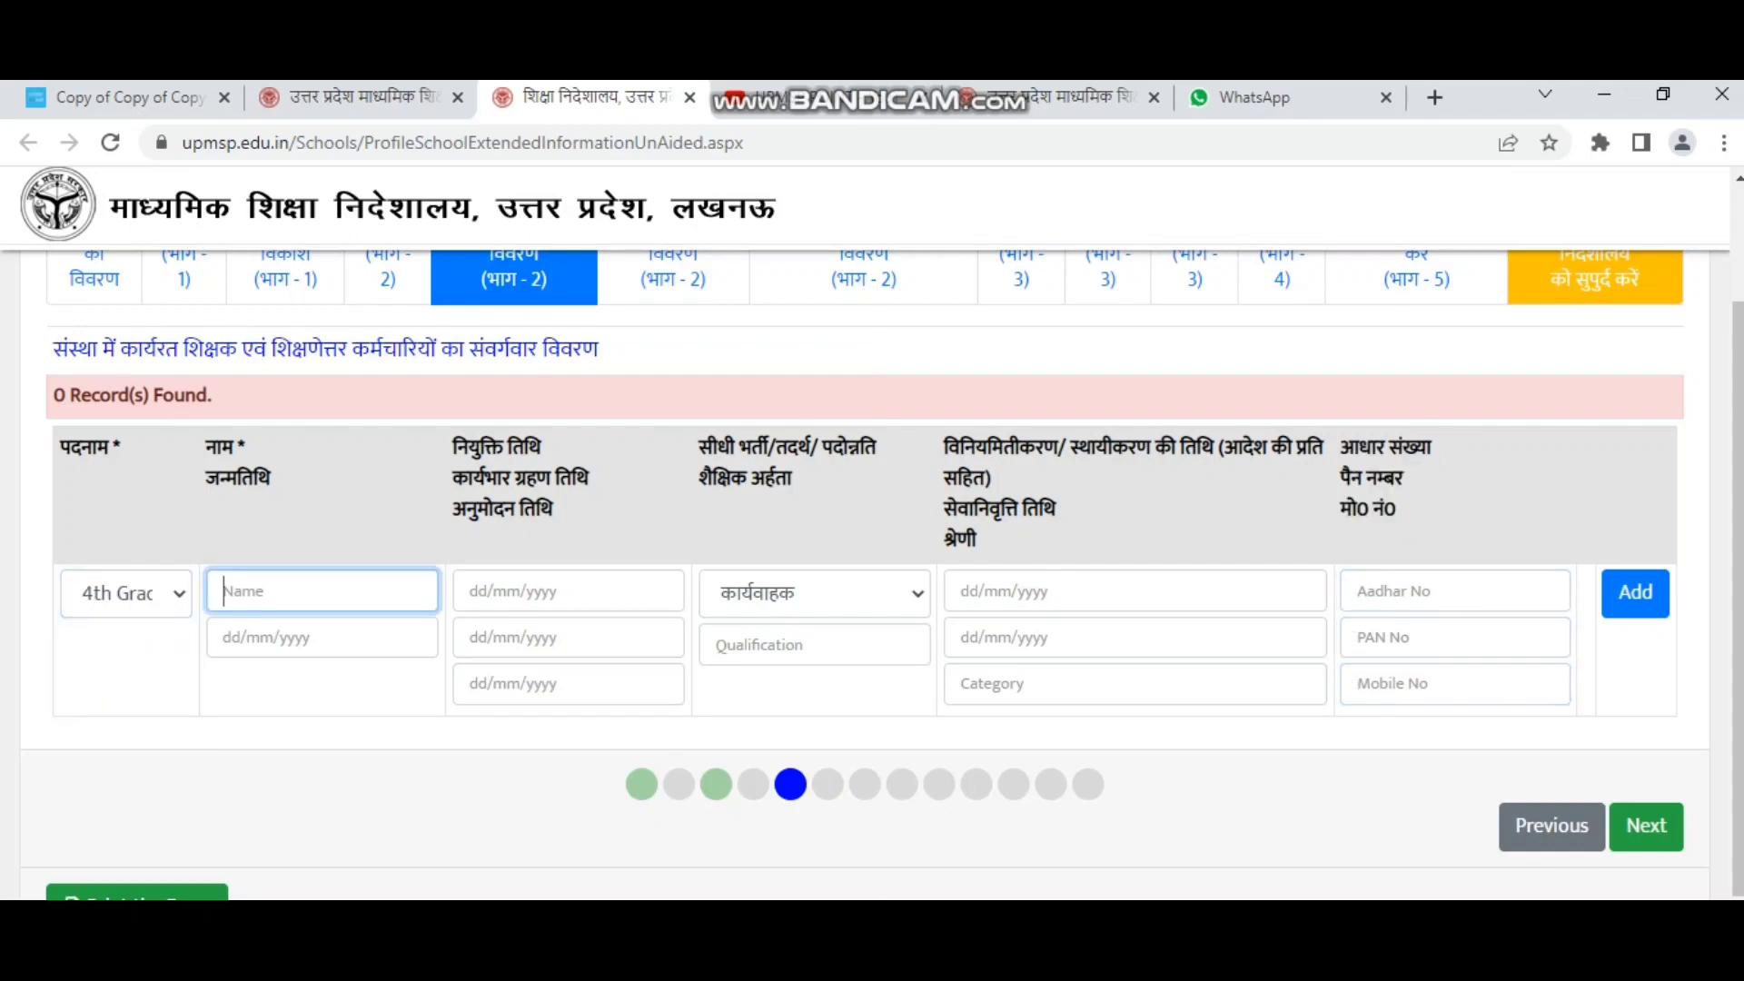
left_click_drag(207, 447, 270, 479)
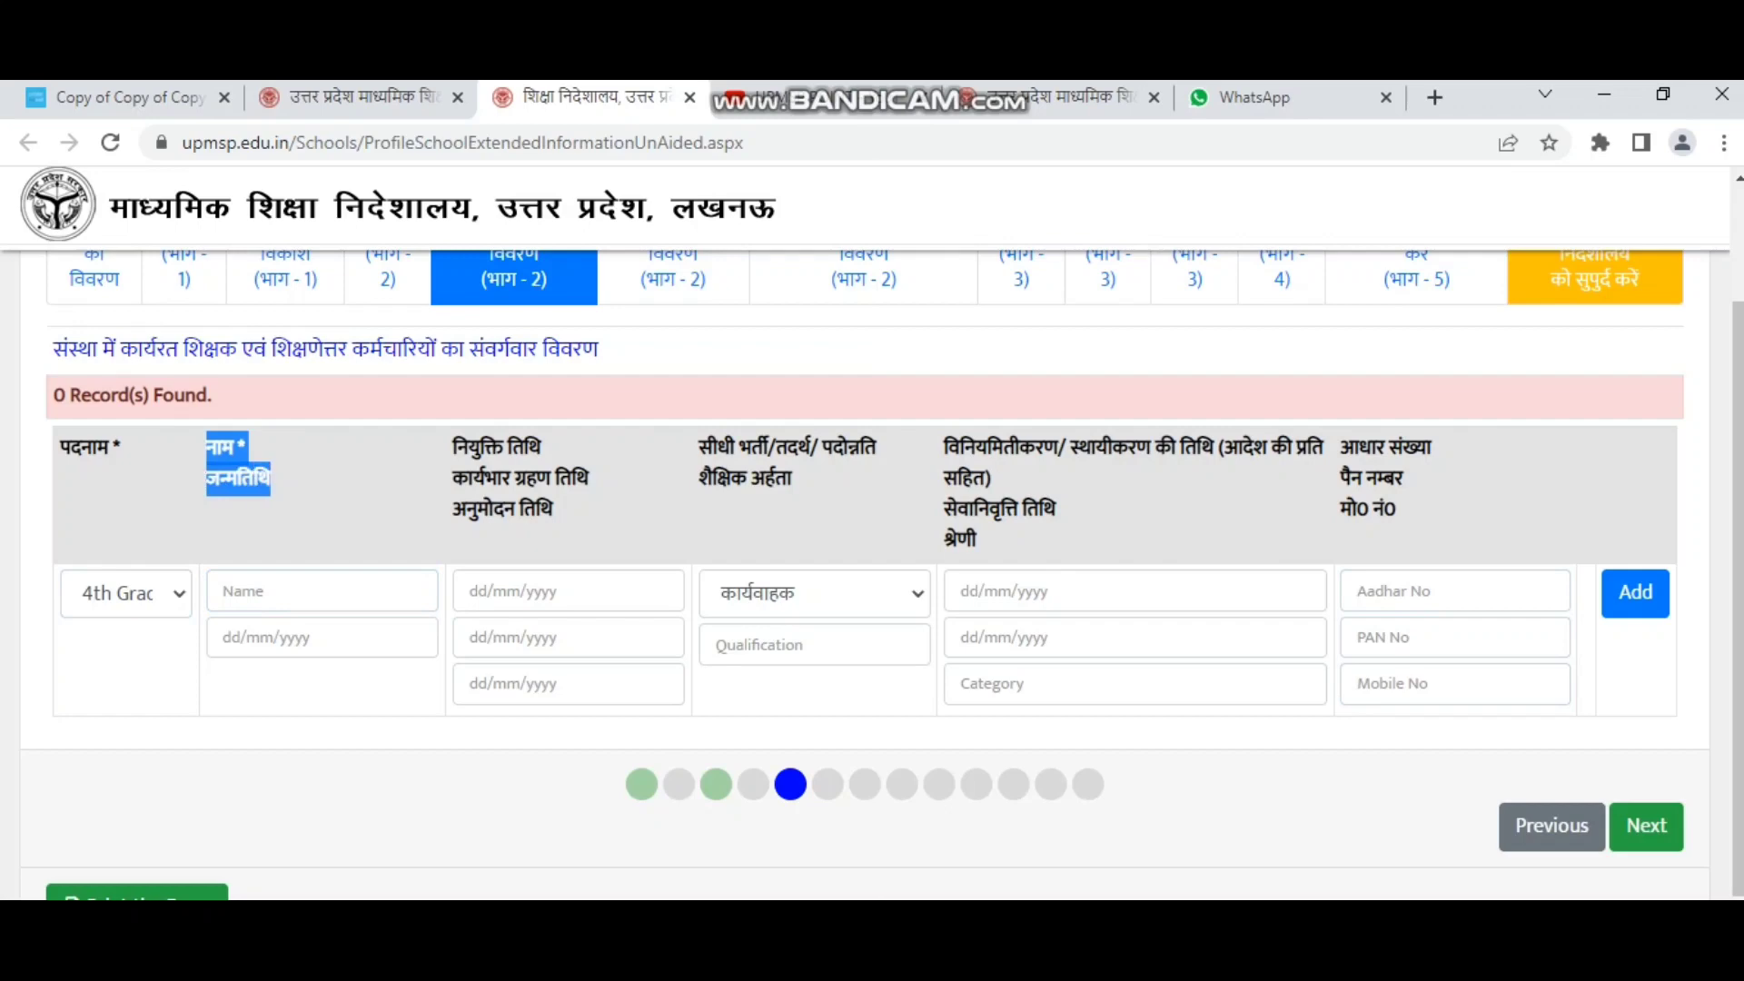
left_click_drag(454, 439, 553, 517)
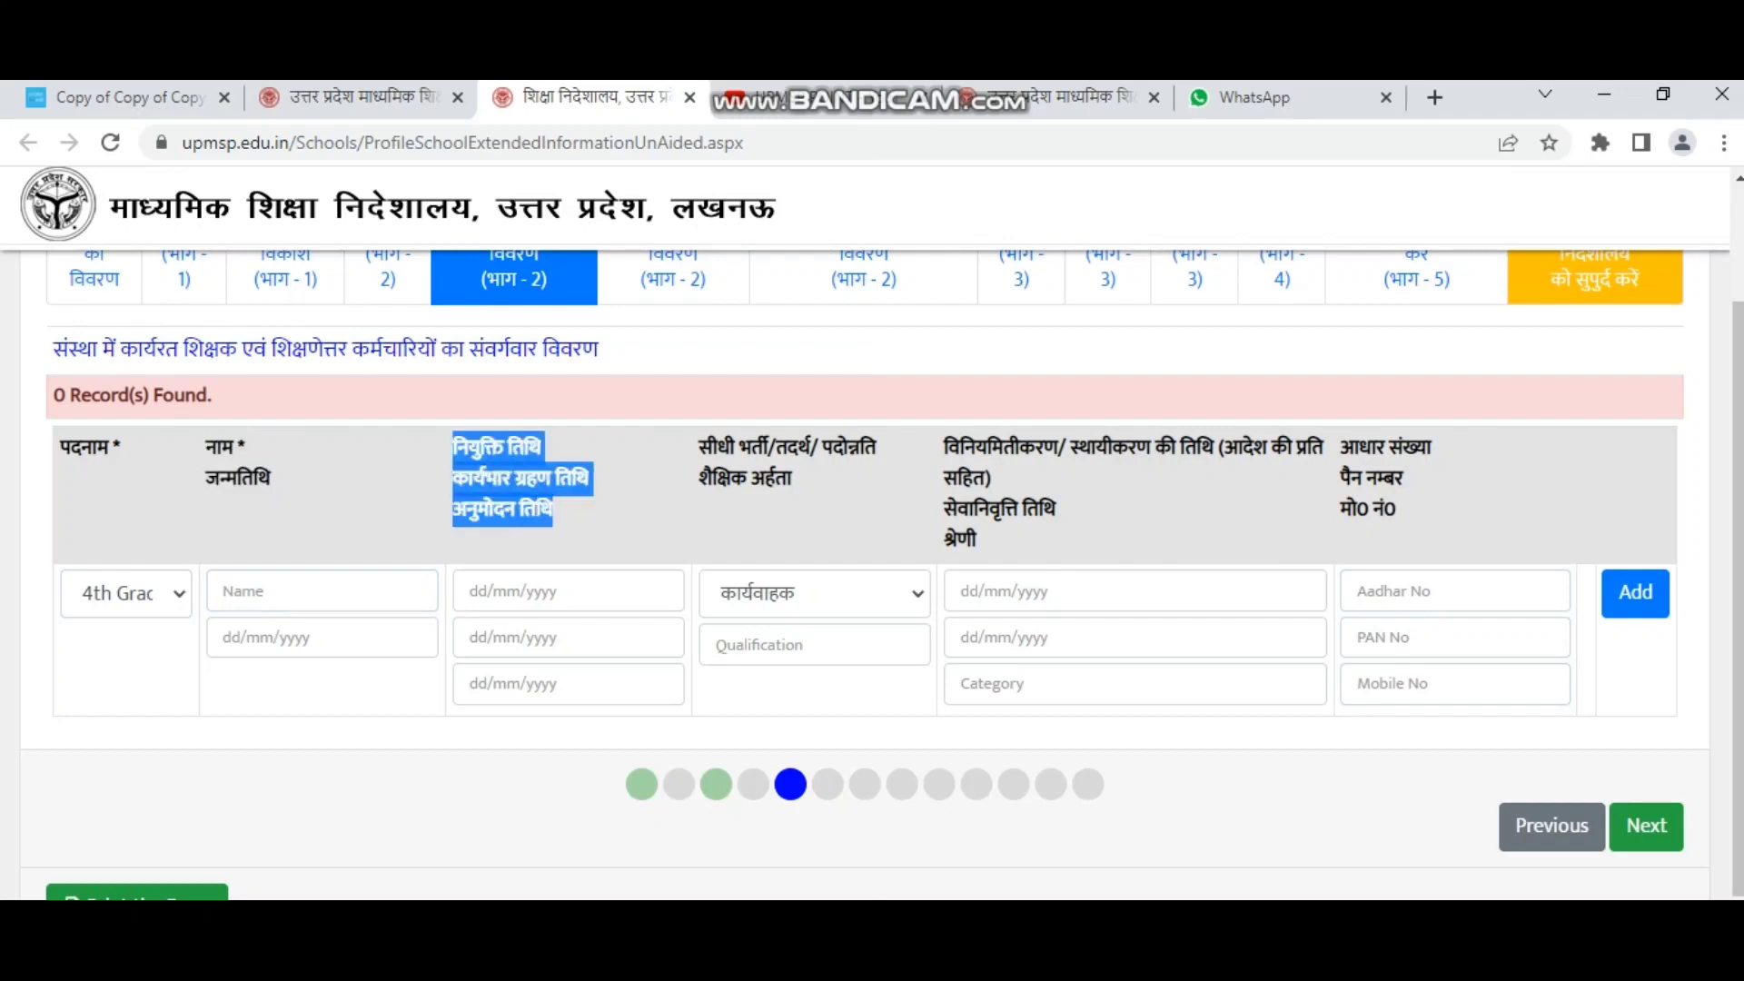
left_click_drag(698, 440, 791, 483)
left_click(815, 593)
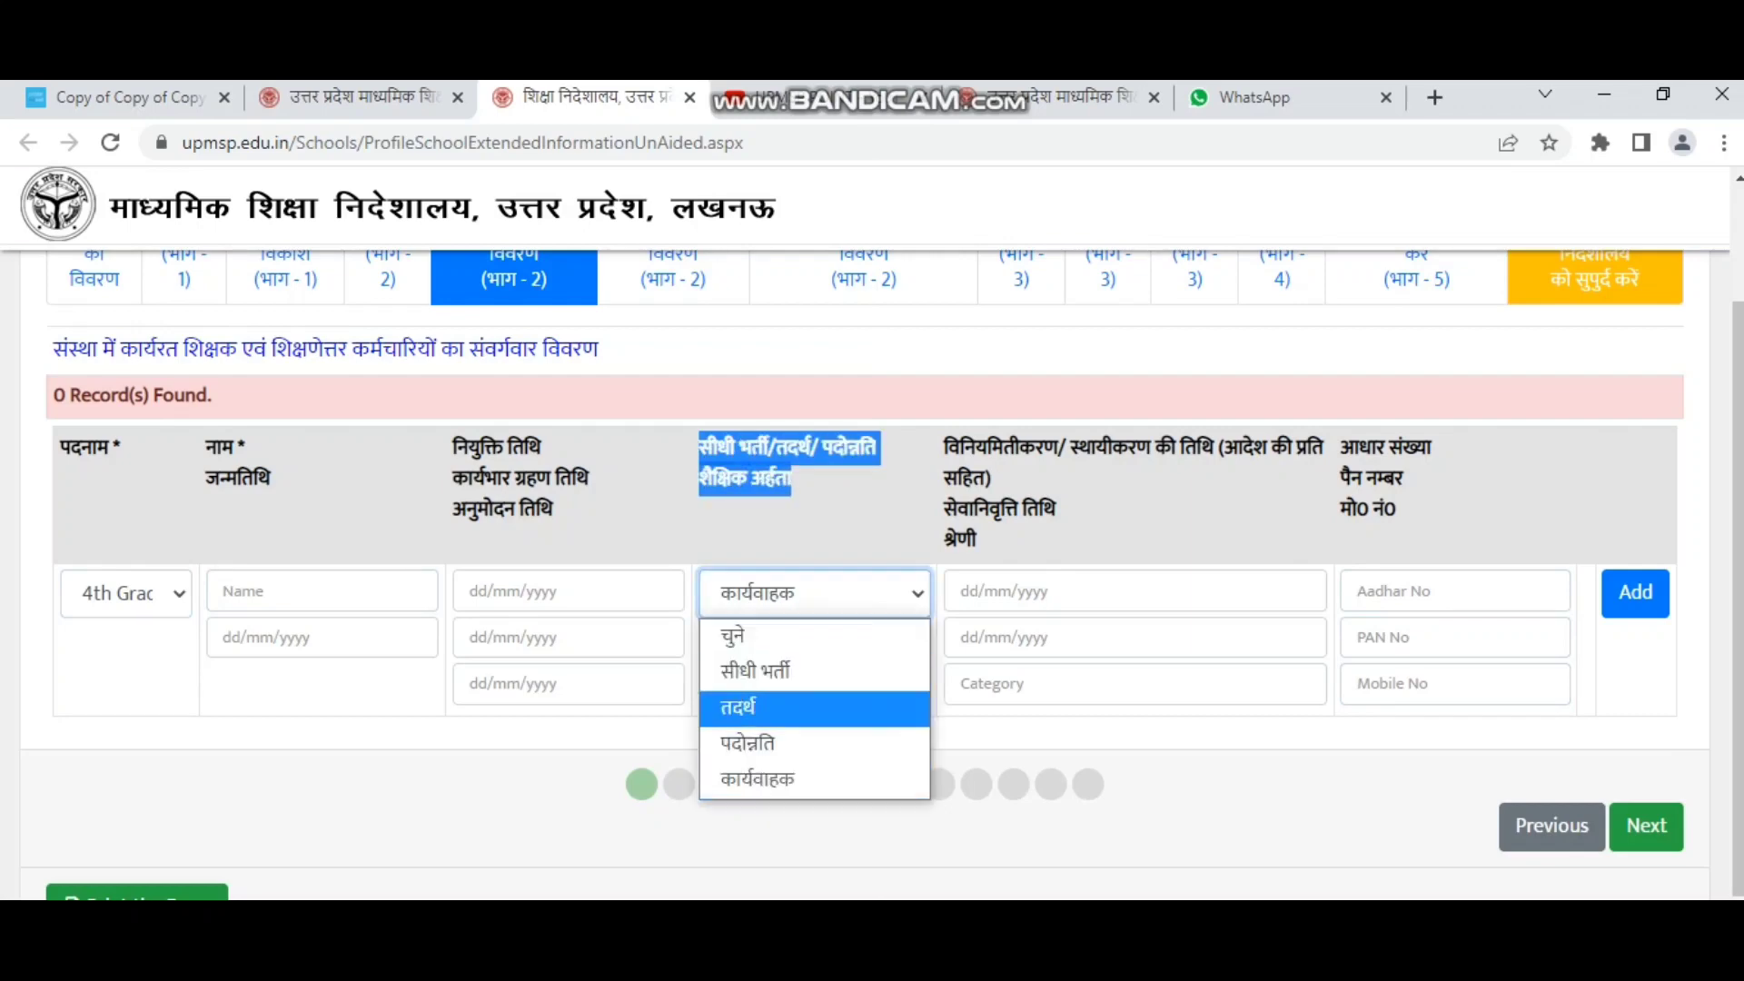
left_click_drag(944, 440, 977, 543)
left_click_drag(1341, 440, 1398, 511)
left_click(1403, 515)
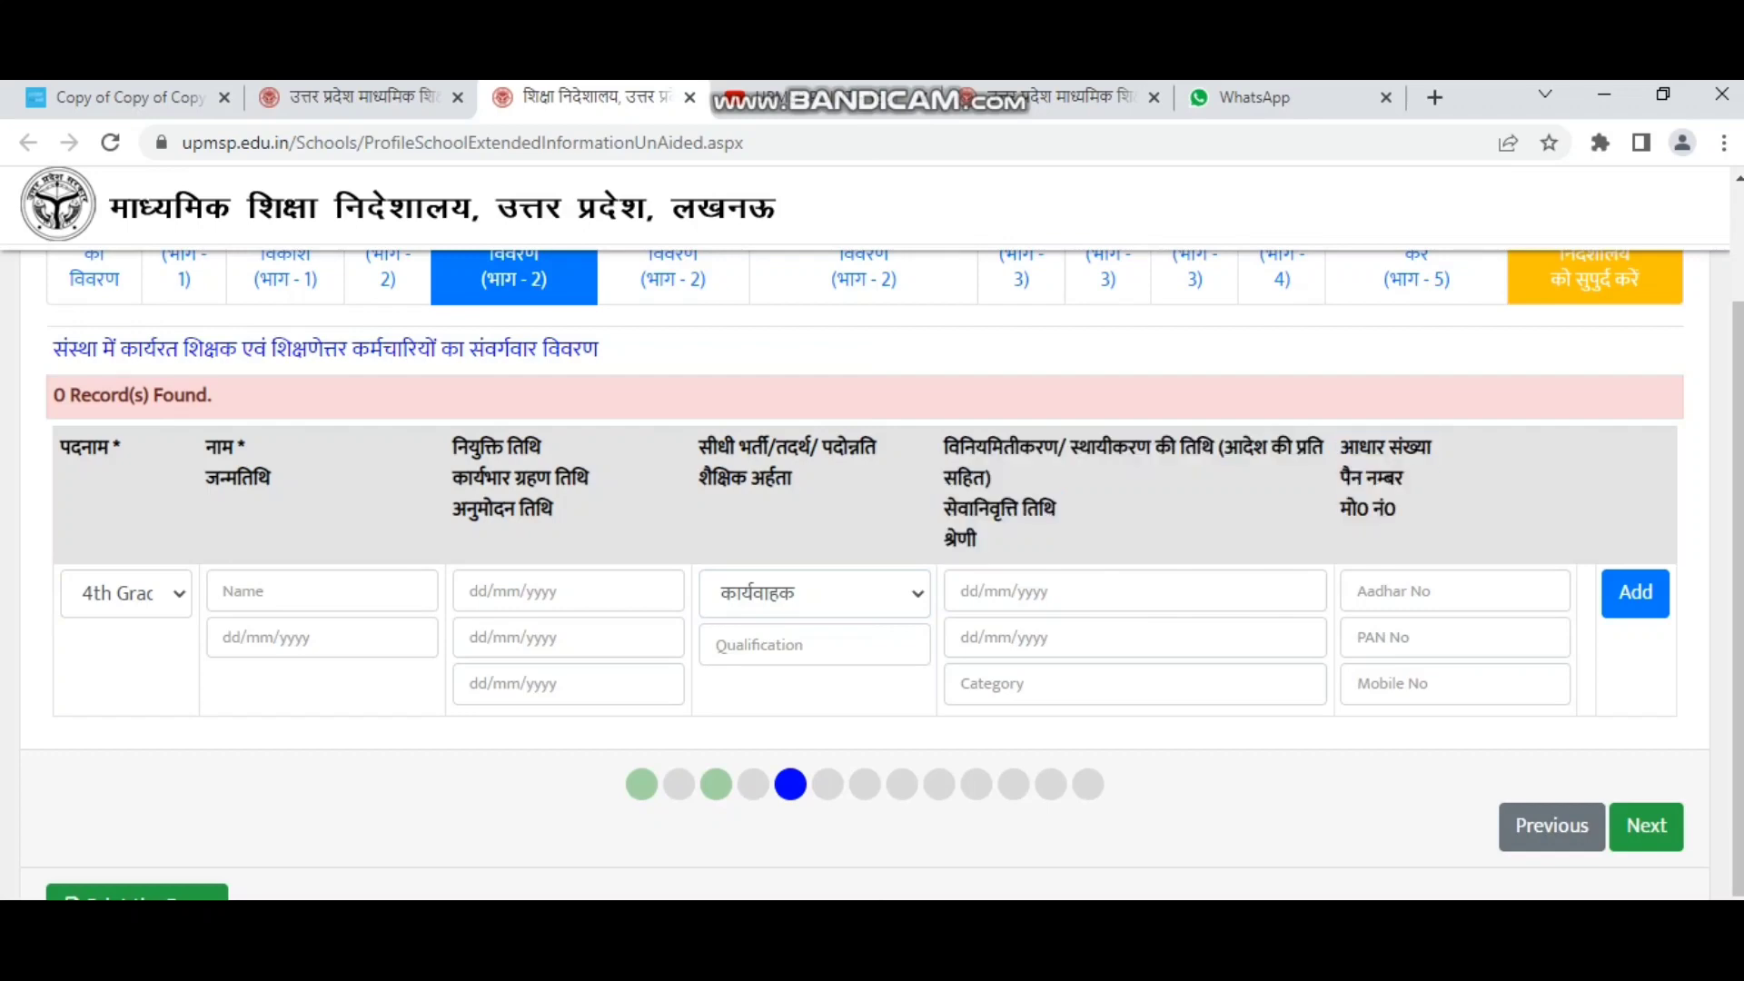
Keep 4th Grade as the post and advance to the रिक्त पदों का विवरण step.
scroll(872, 575, "down", 2)
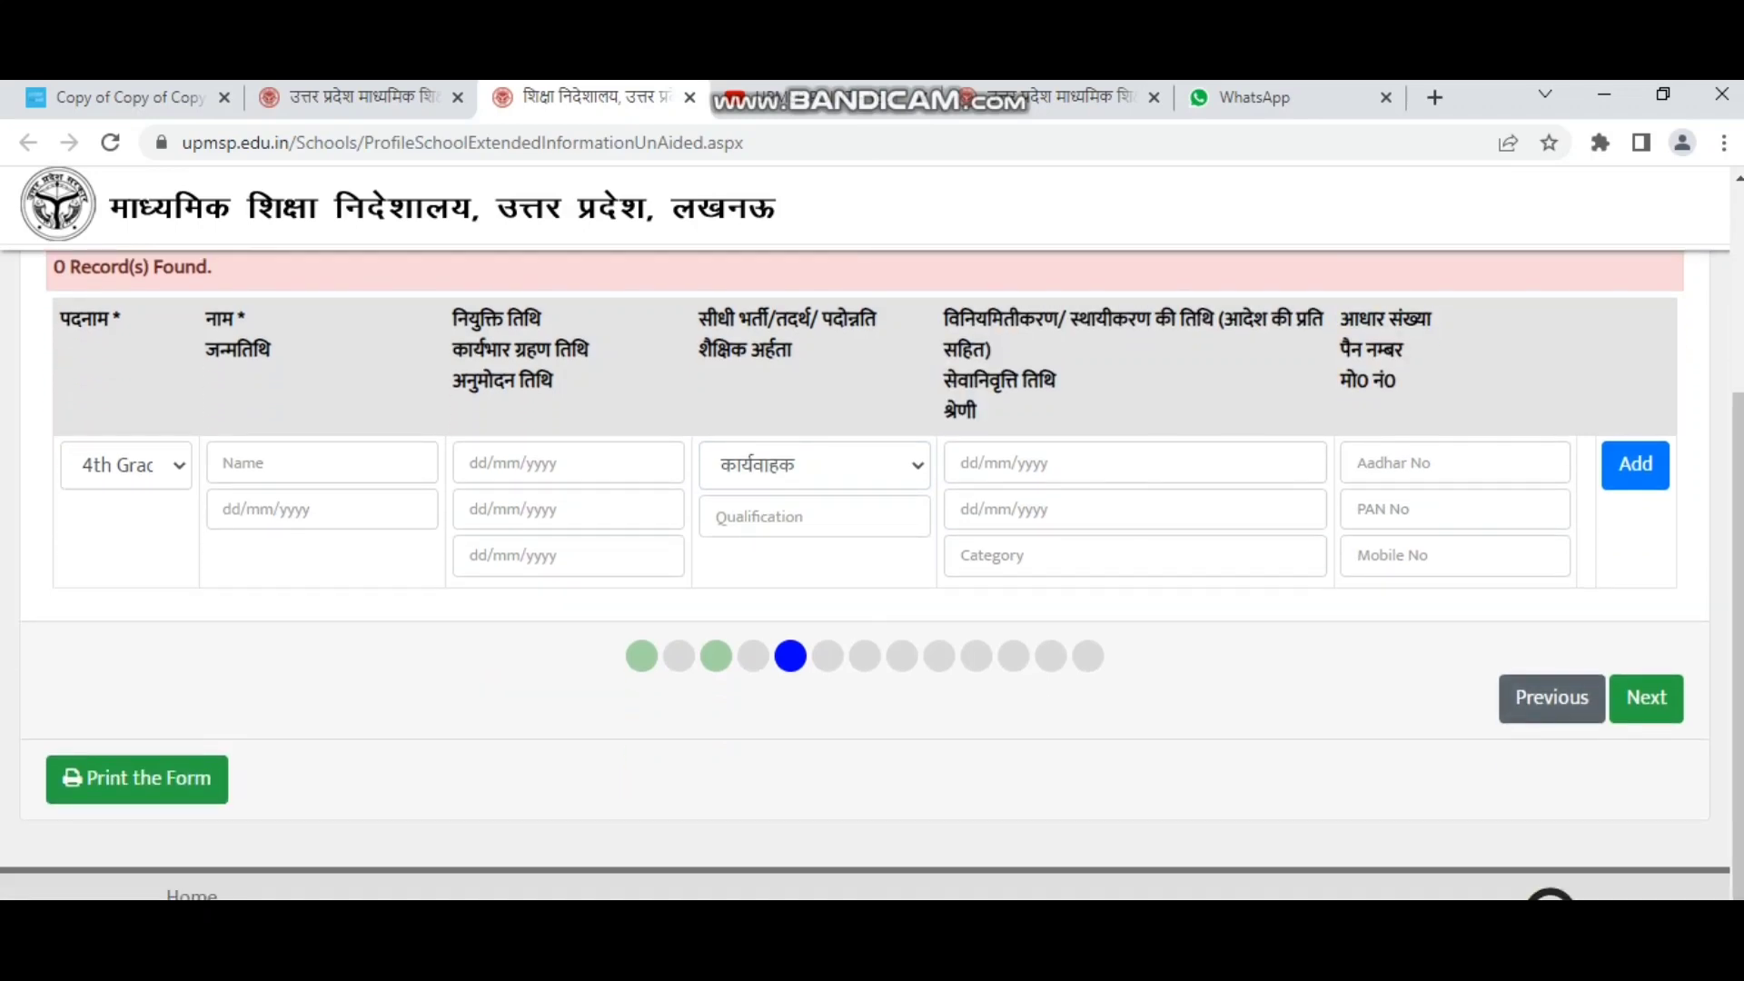
scroll(872, 575, "up", 2)
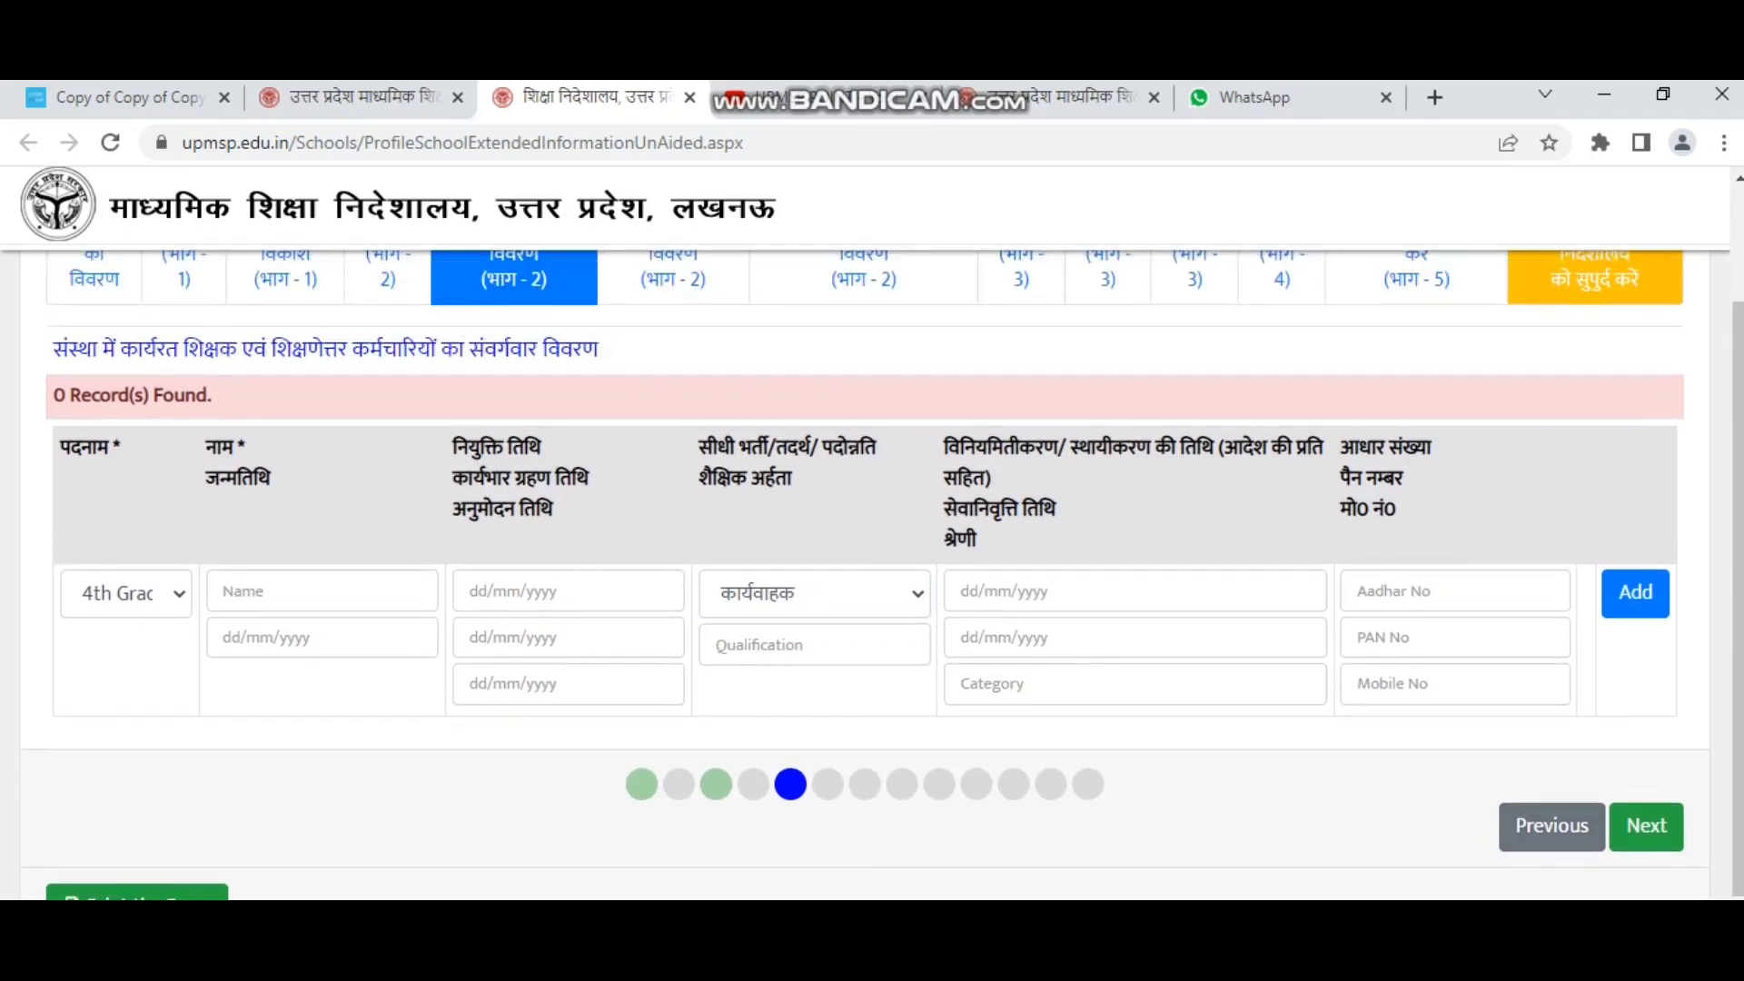
scroll(872, 575, "up", 2)
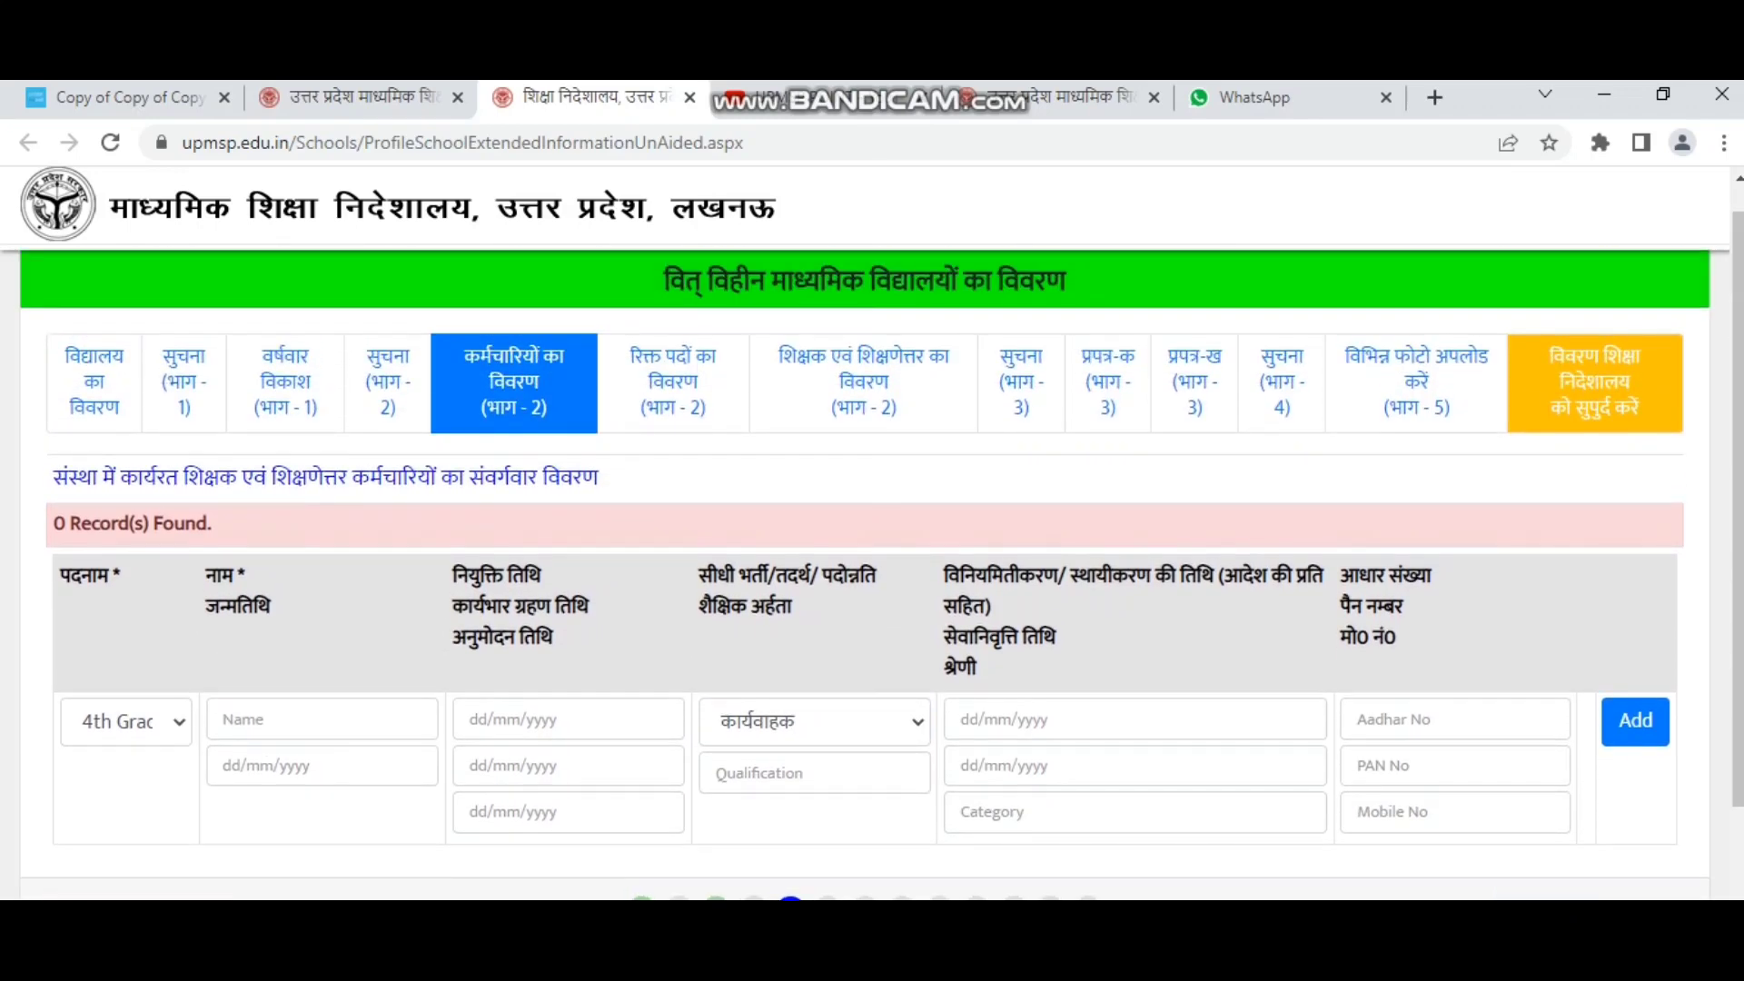
left_click(127, 722)
left_click(127, 722)
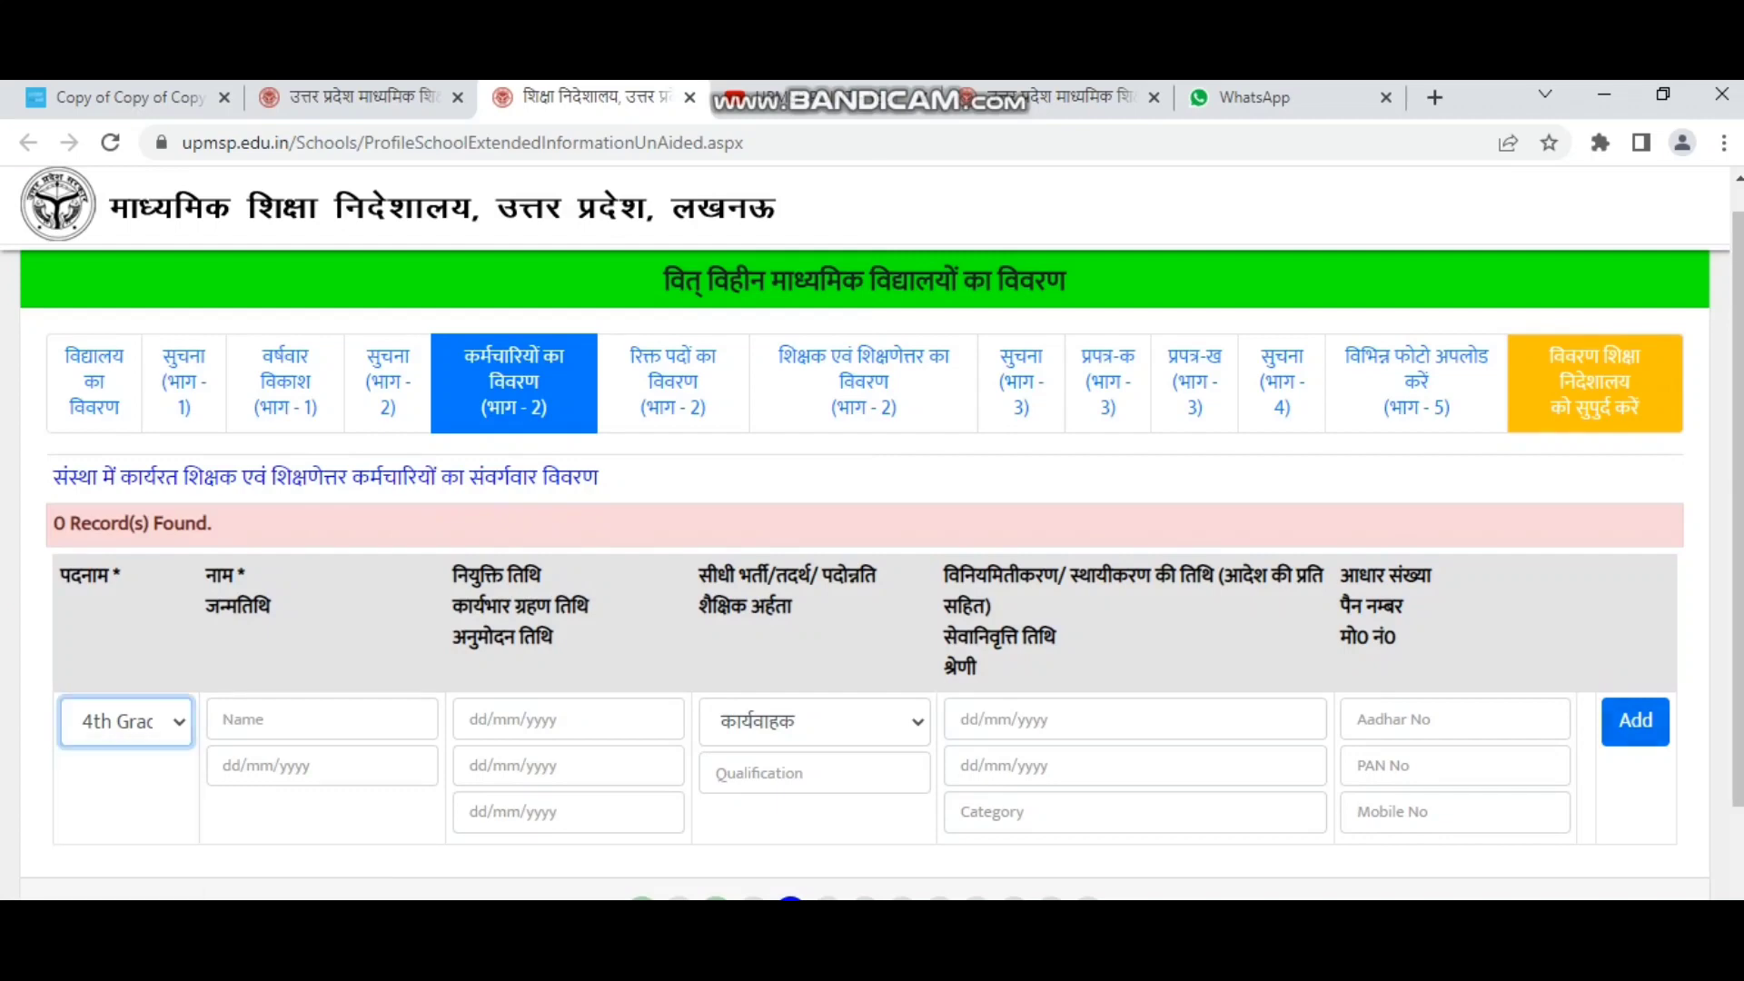
scroll(872, 556, "down", 2)
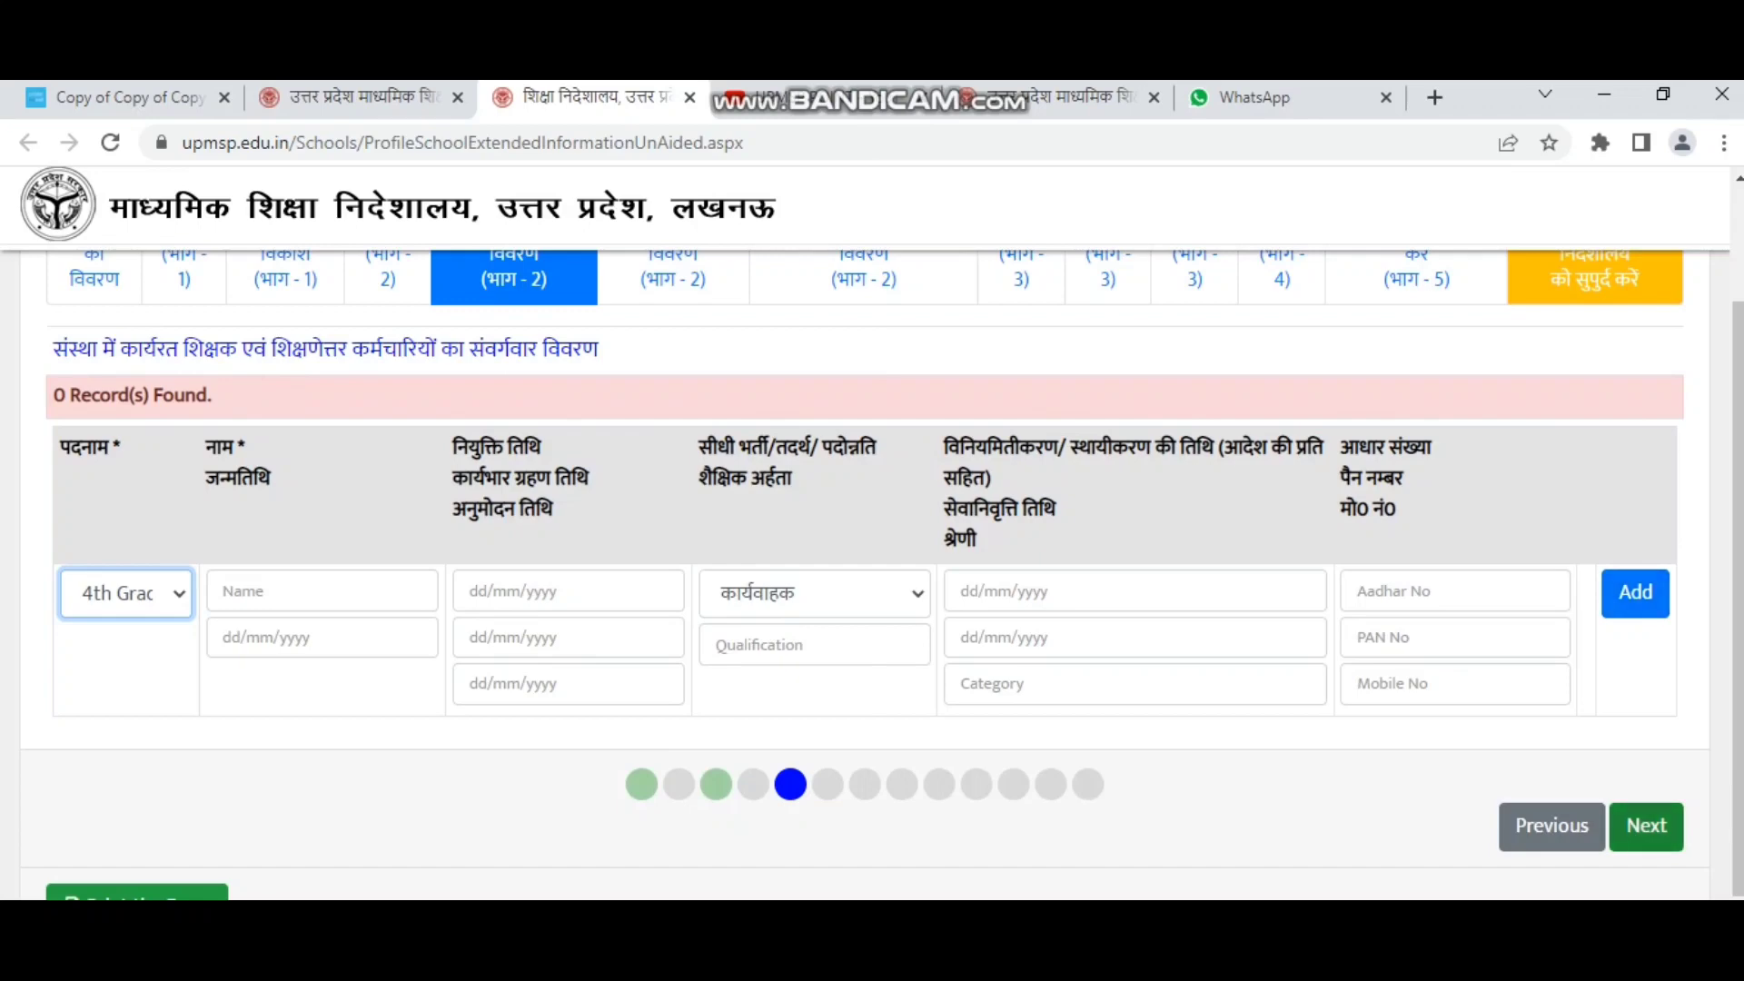
left_click(1645, 826)
scroll(1646, 826, "up", 1)
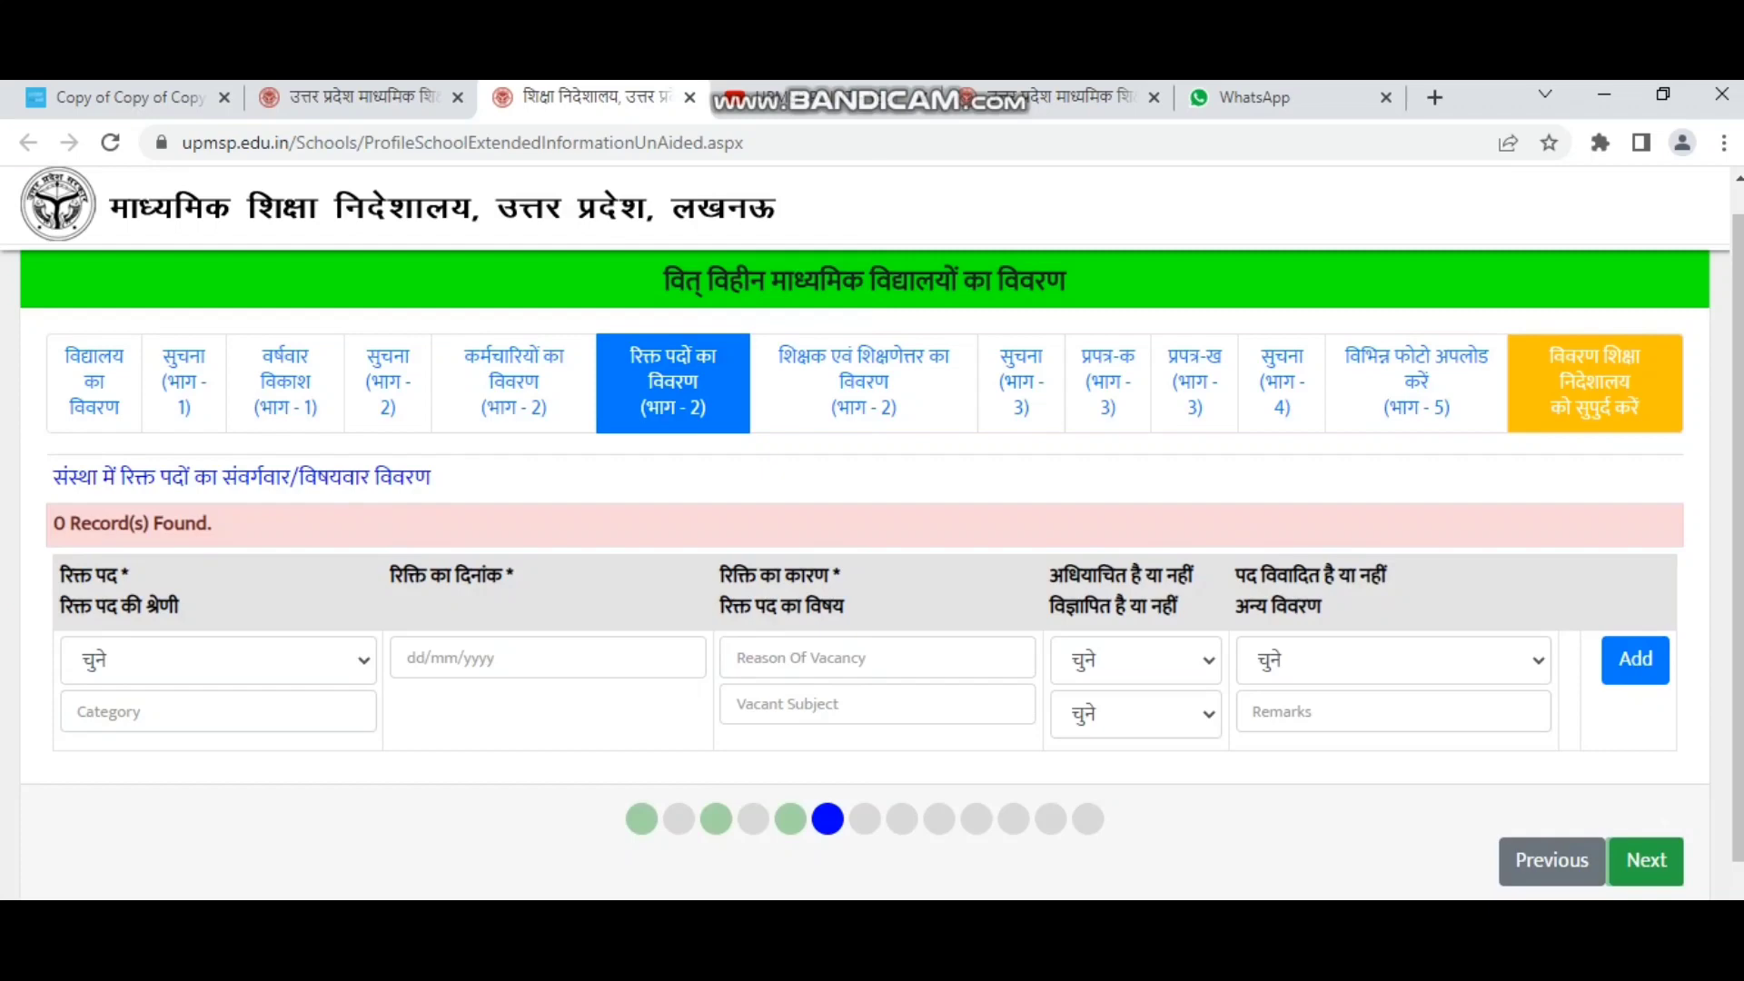
Choose Clerk as the vacant post, with category ASSIT CLERK and vacancy date 19/05/2023.
left_click(218, 660)
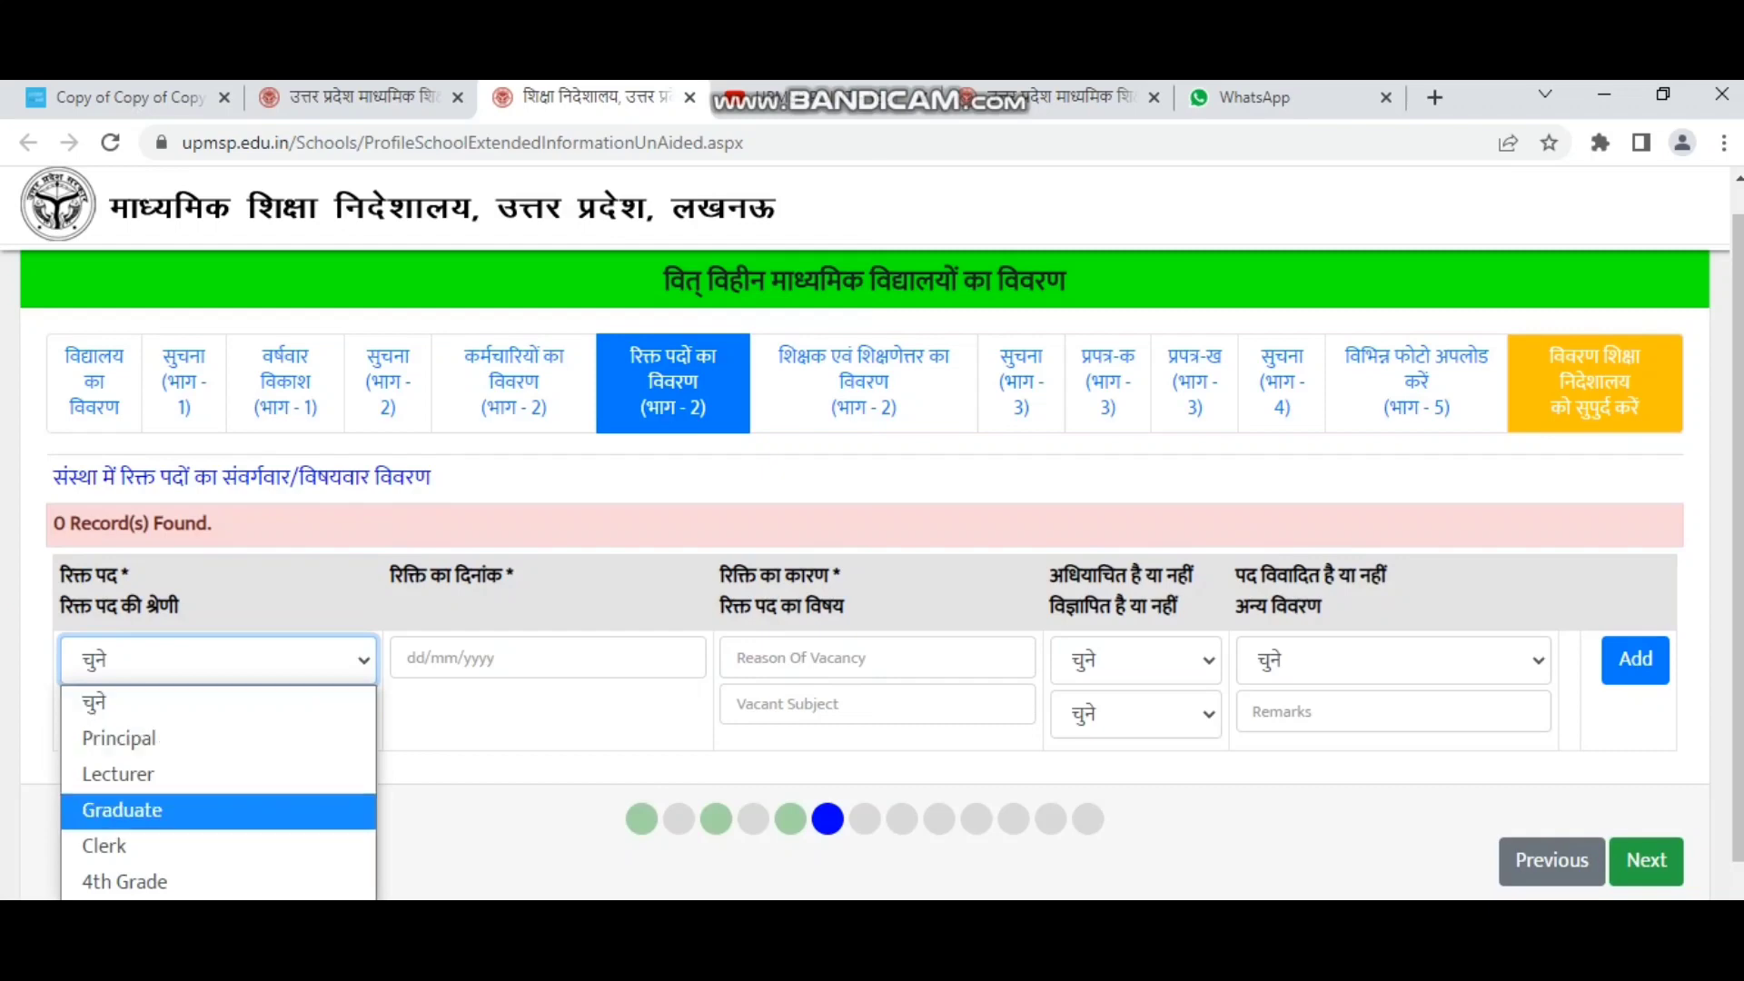
left_click(181, 845)
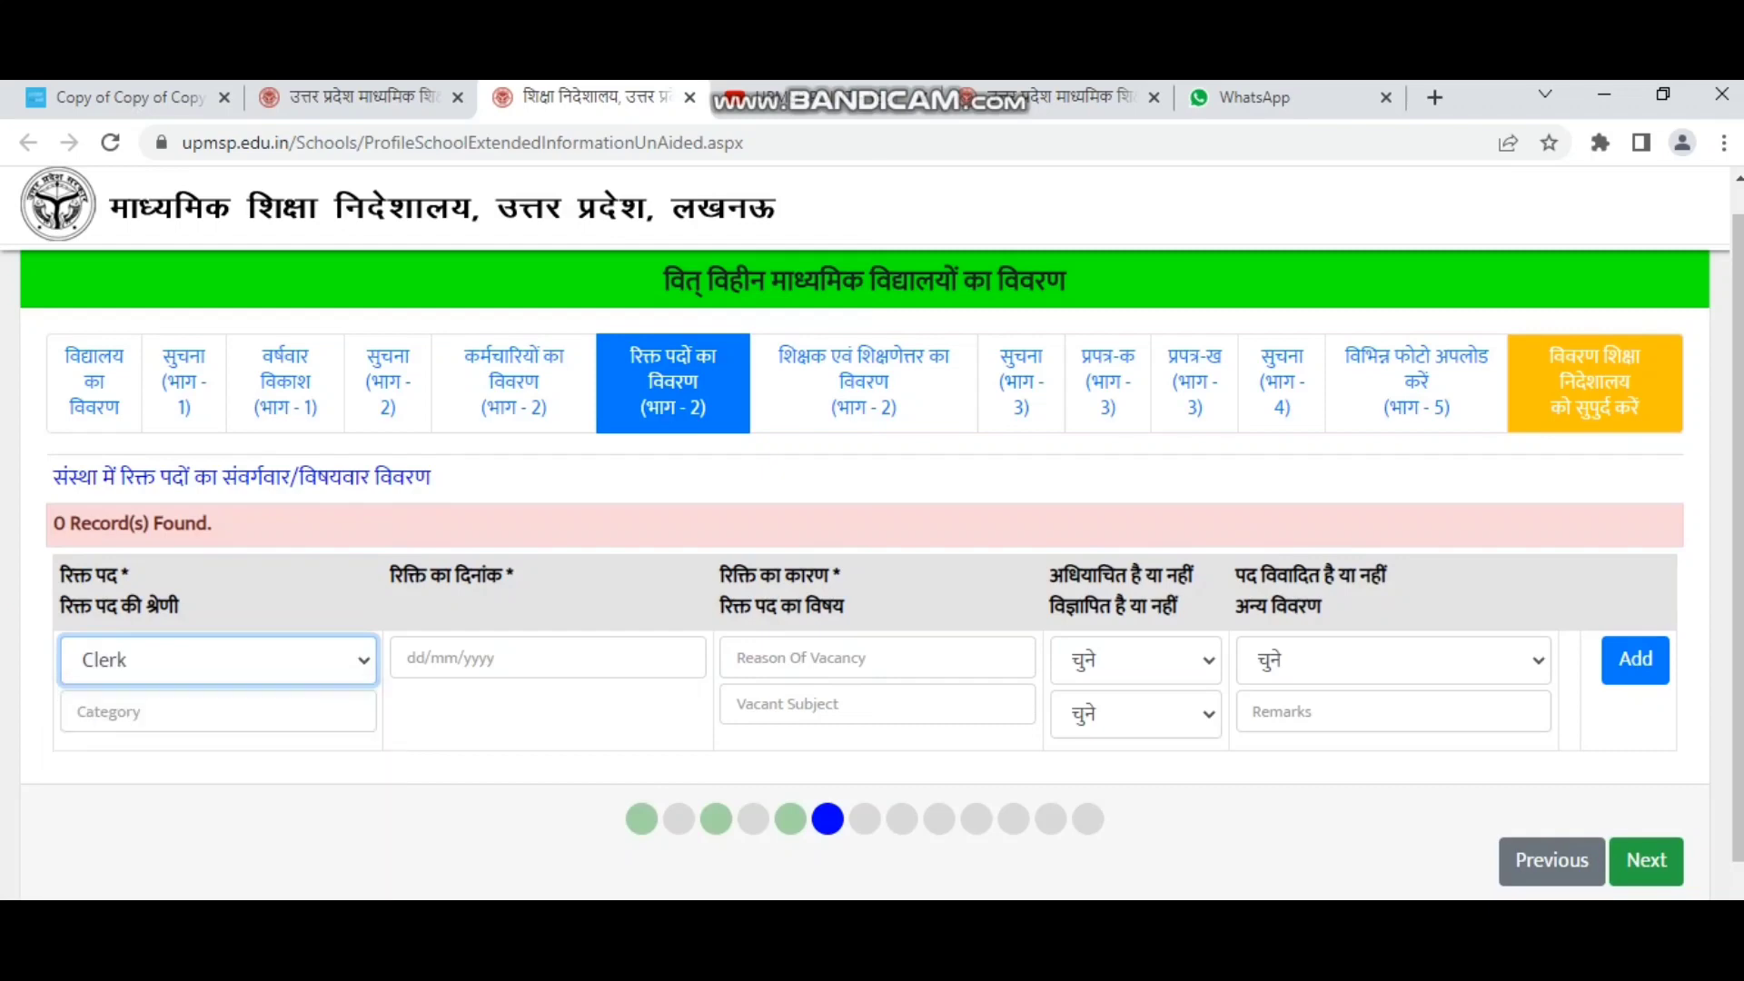
left_click(218, 817)
scroll(218, 817, "down", 1)
left_click(218, 583)
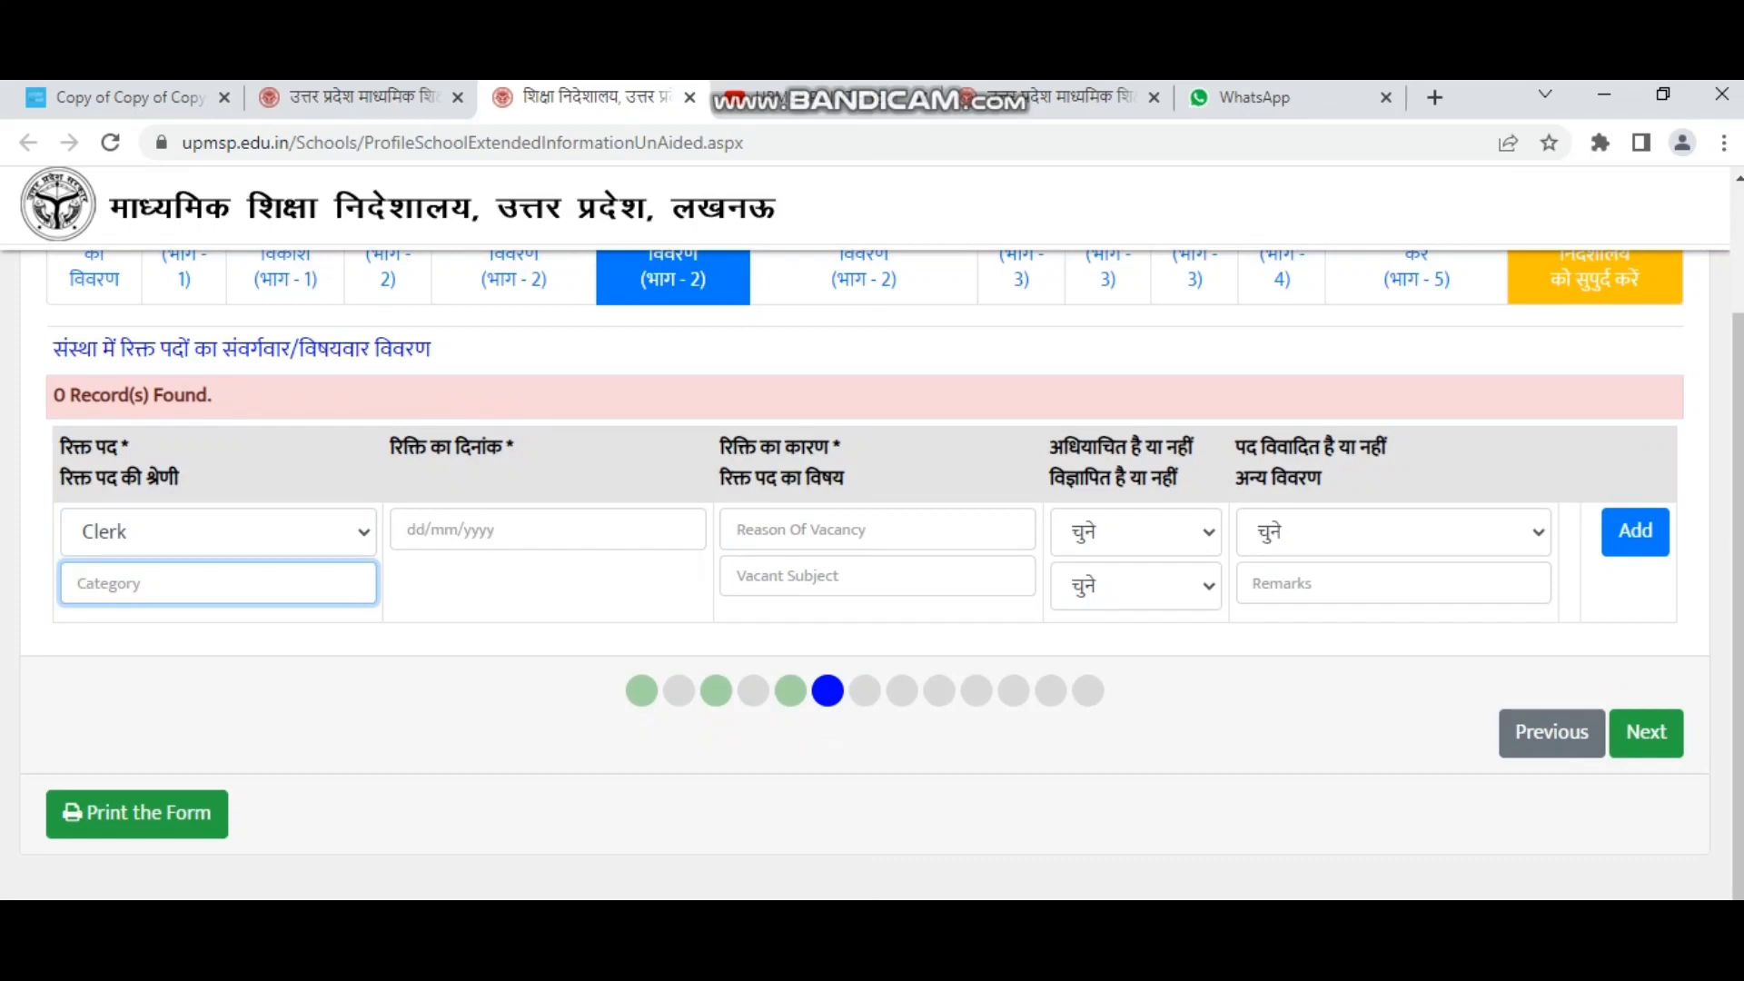
type("ASSIT CLERK")
key("Tab")
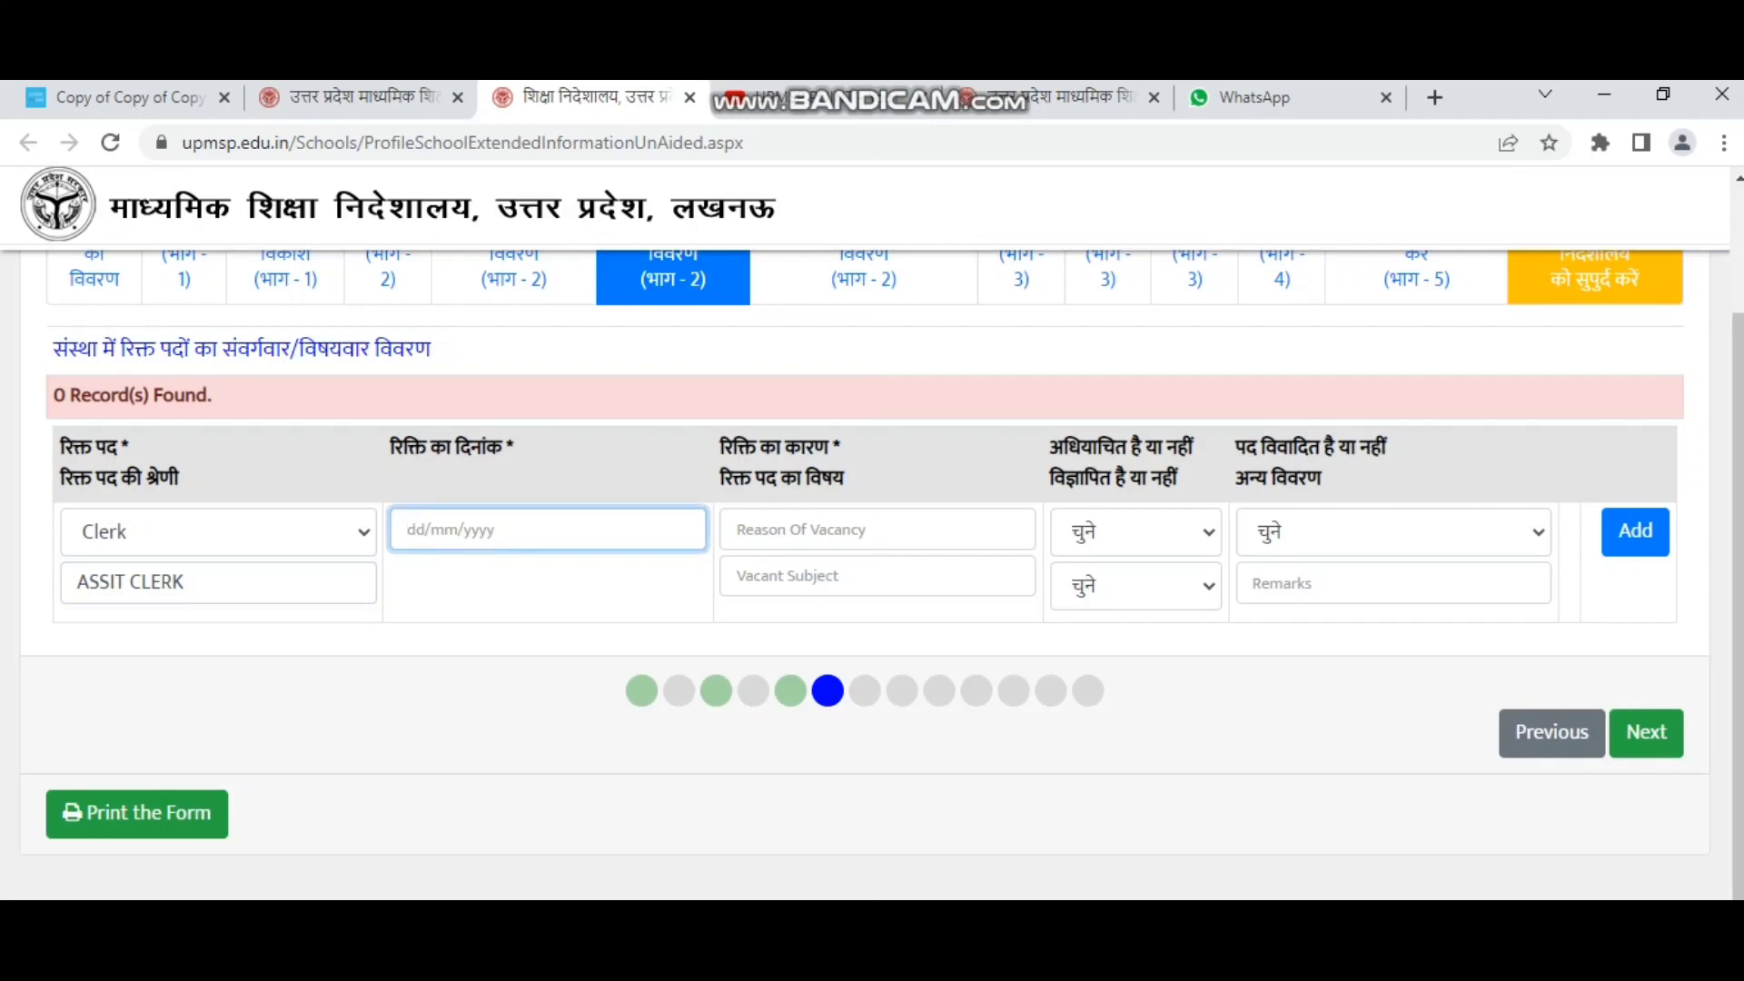
type("19/05/2023")
key("Tab")
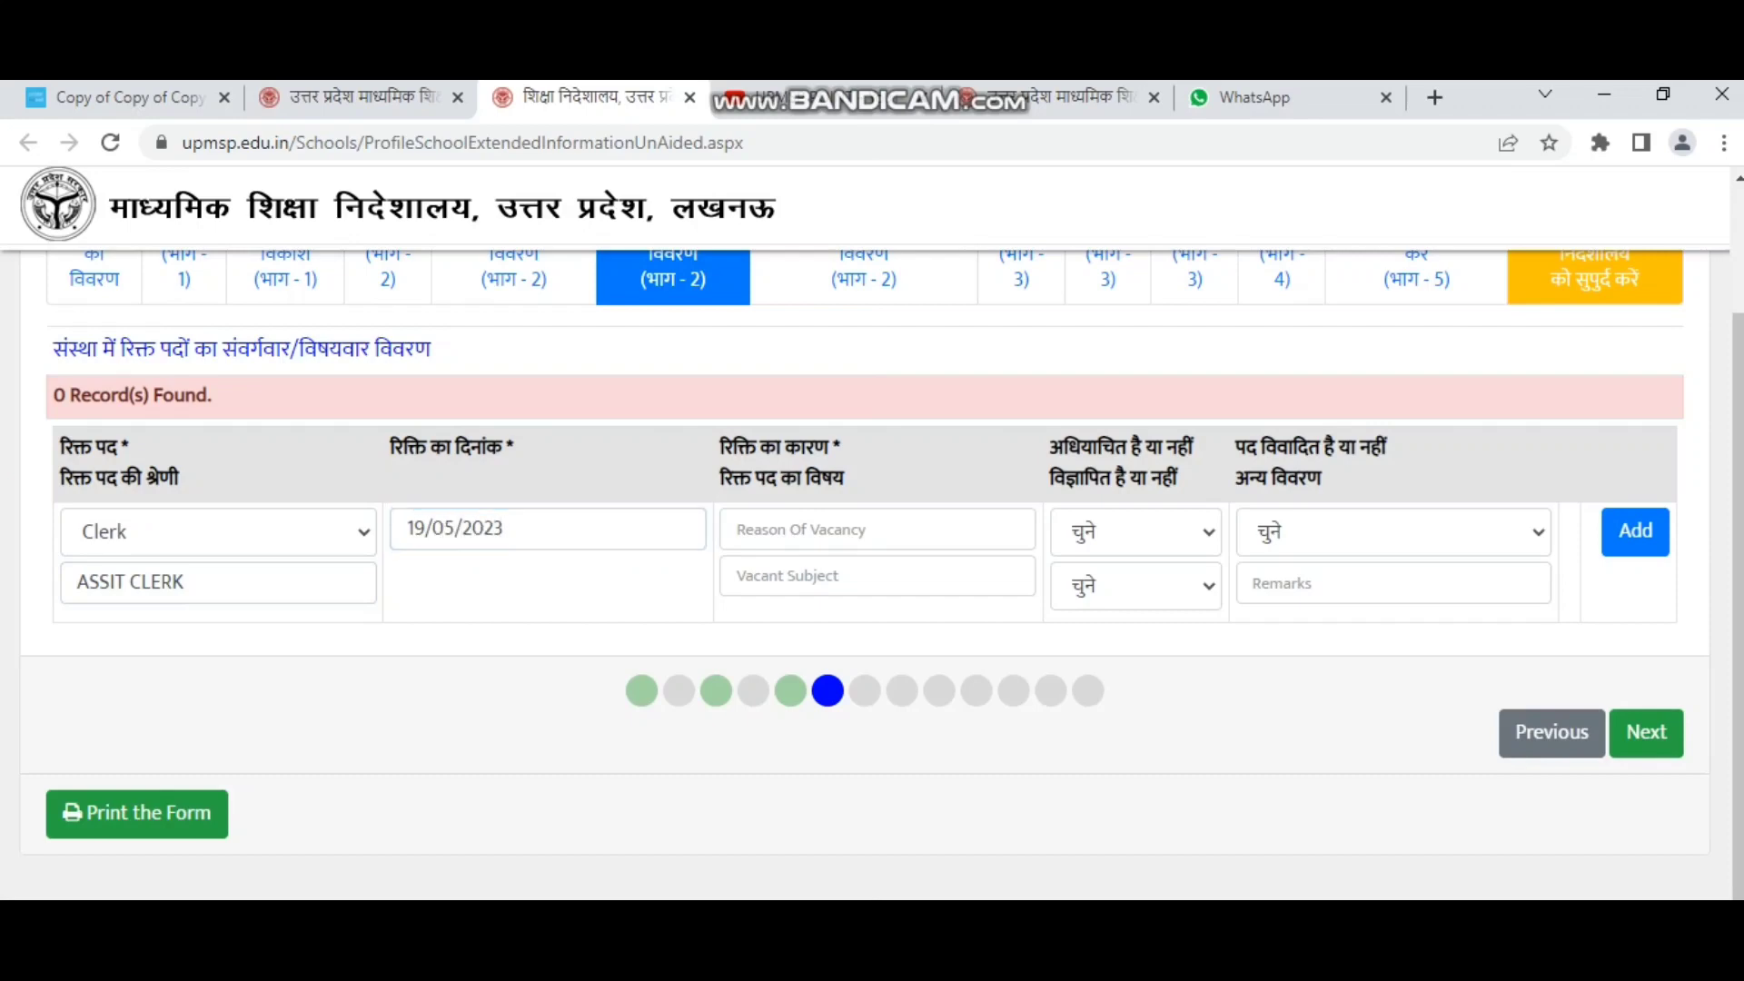
Answer Y - हां for both the requisitioned and advertised questions.
left_click_drag(721, 446, 772, 529)
left_click(799, 530)
left_click(737, 575)
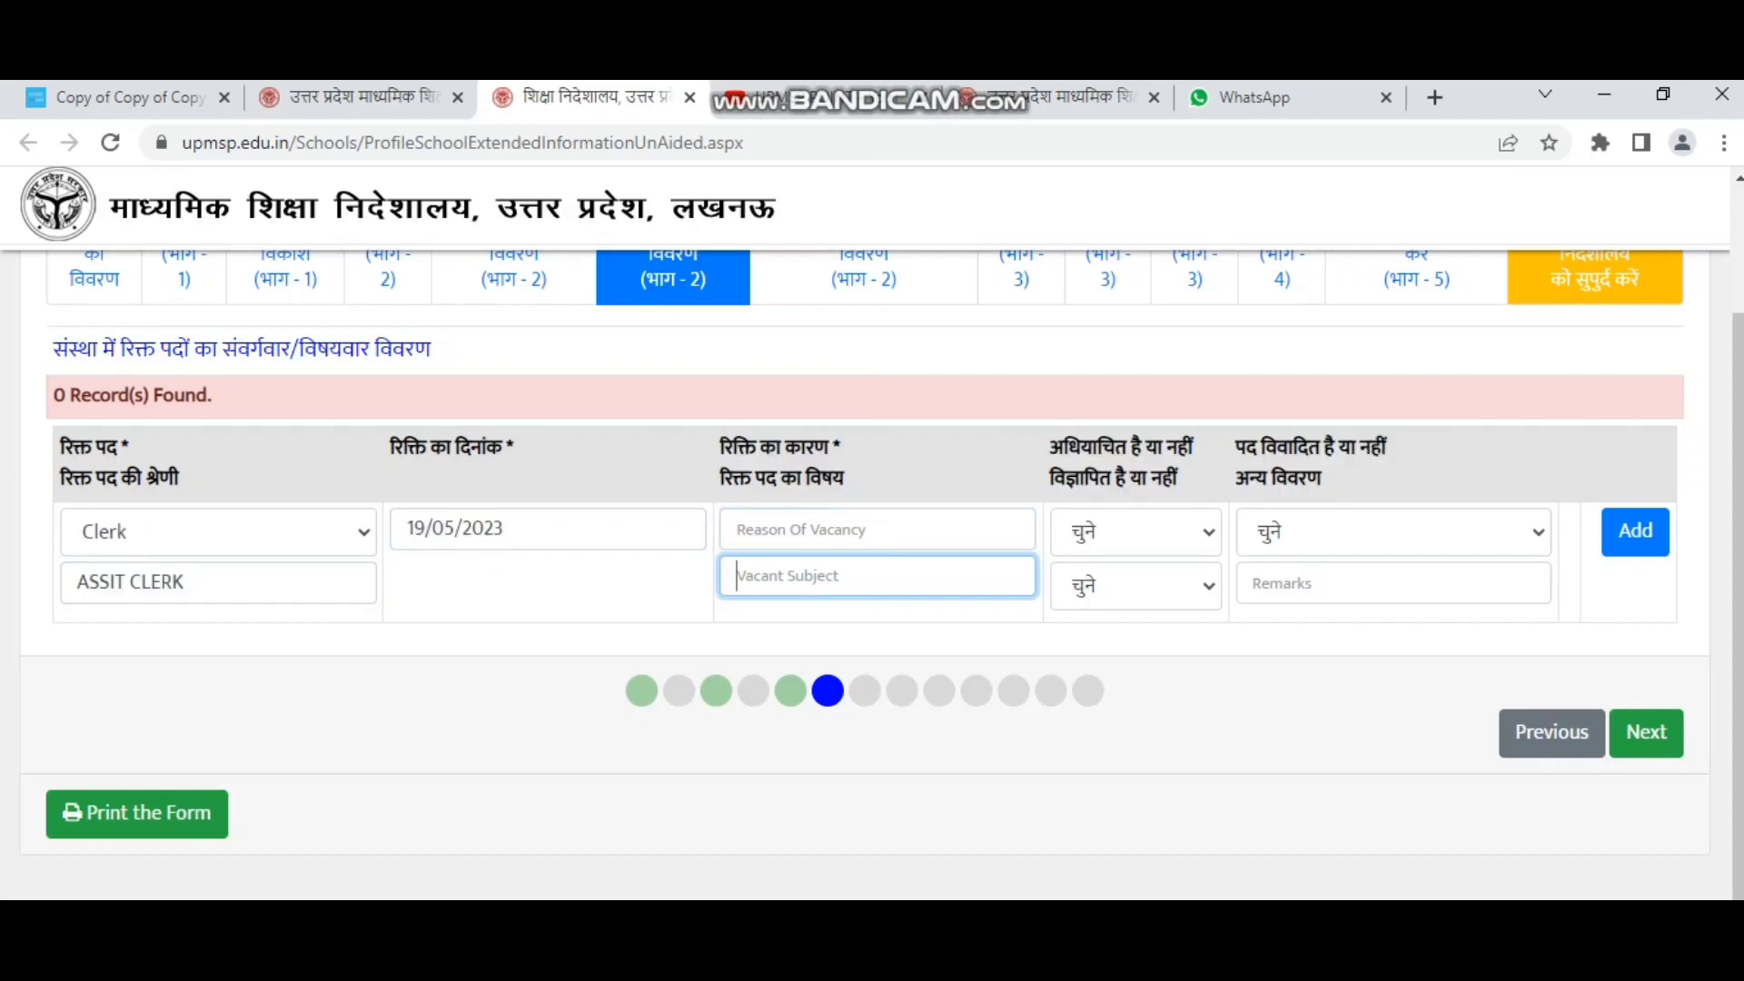
left_click(737, 528)
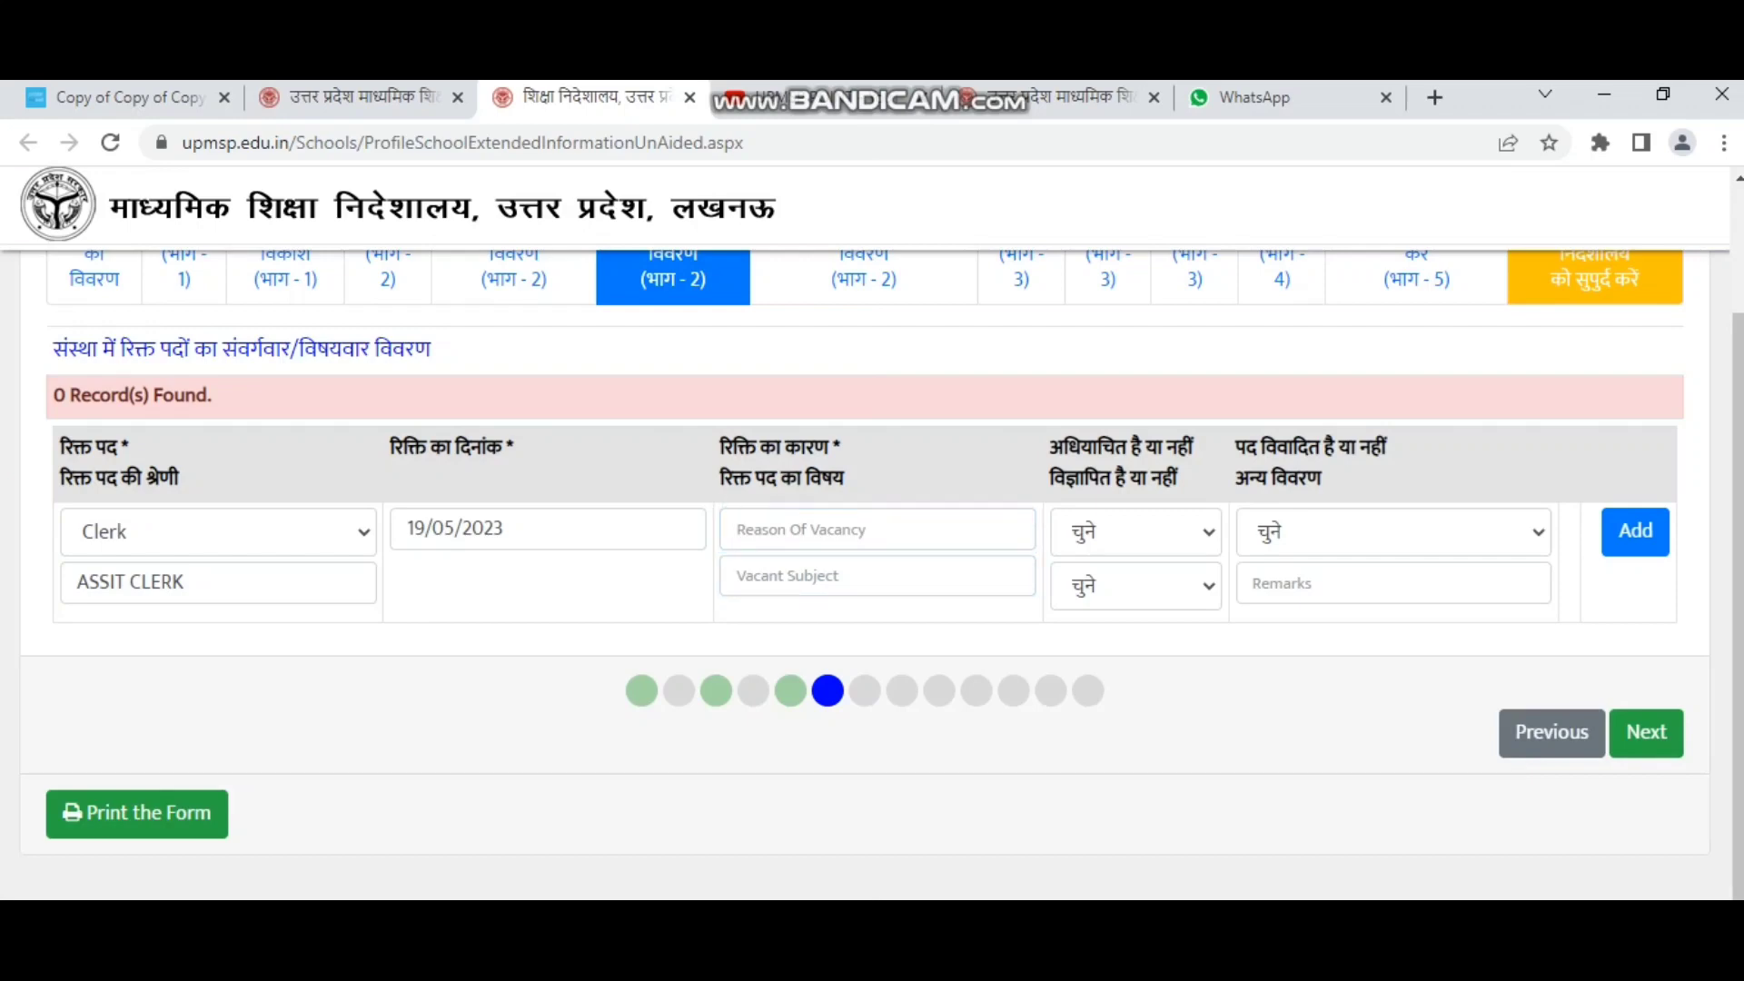
left_click_drag(1051, 436, 1177, 480)
left_click(1135, 532)
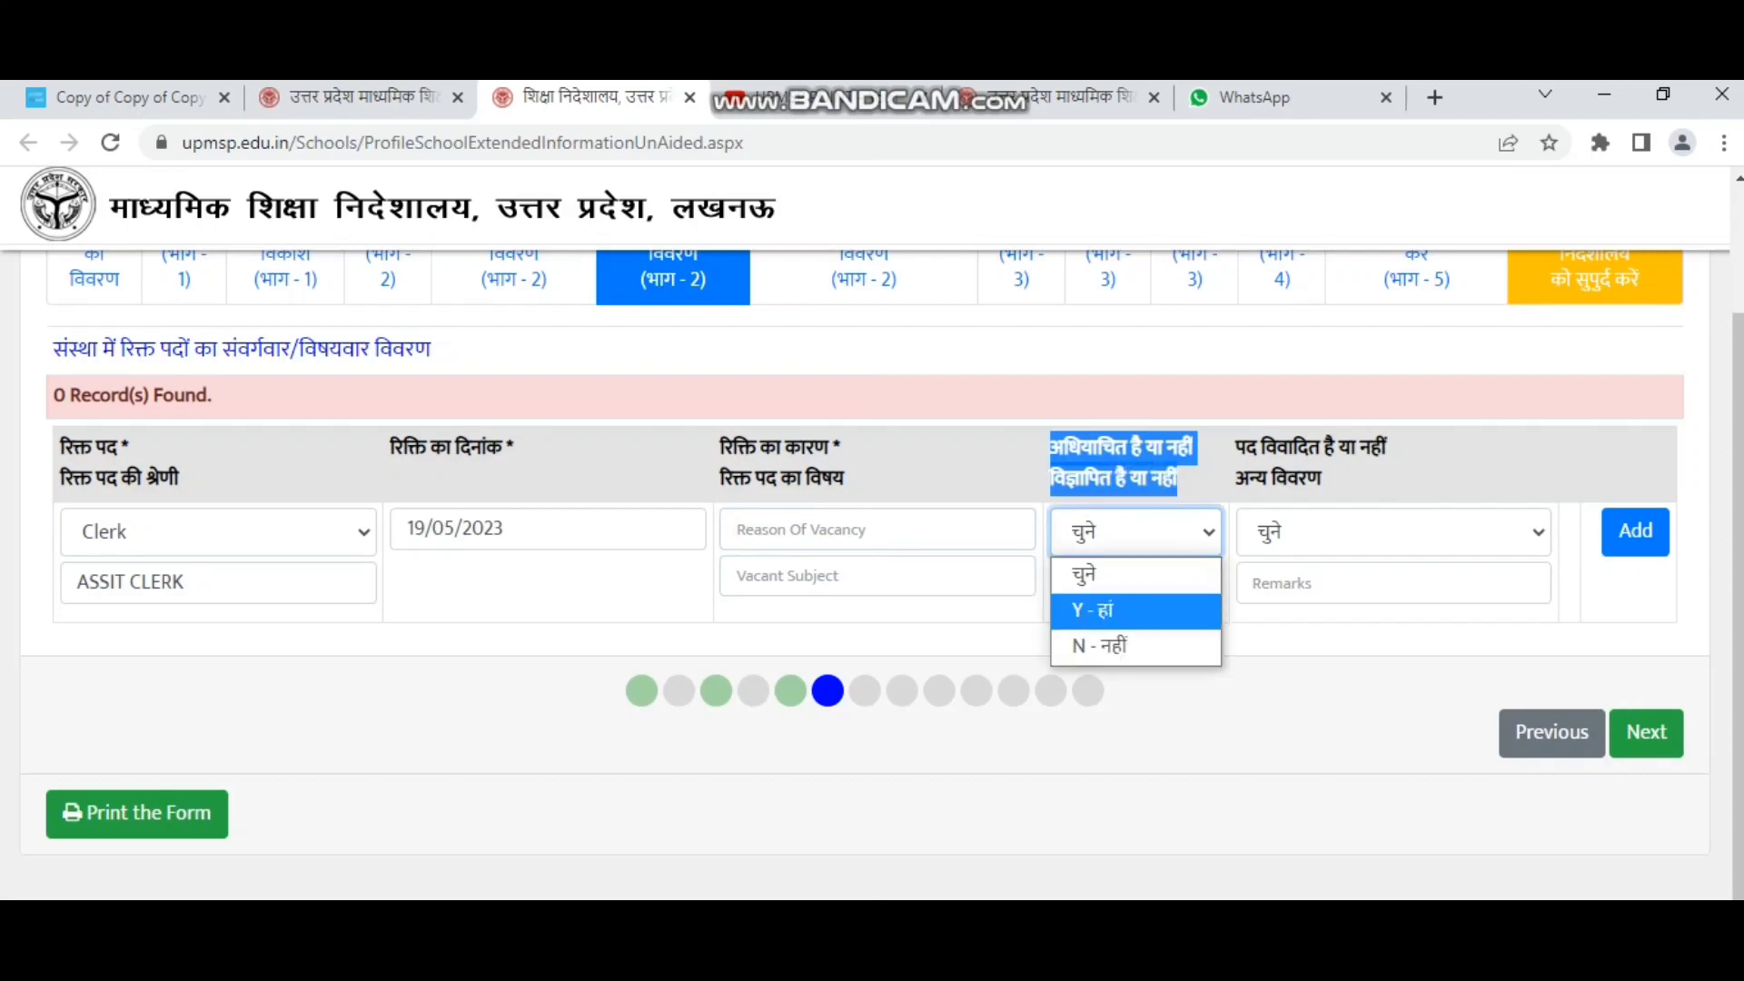
left_click(1135, 611)
left_click(1135, 586)
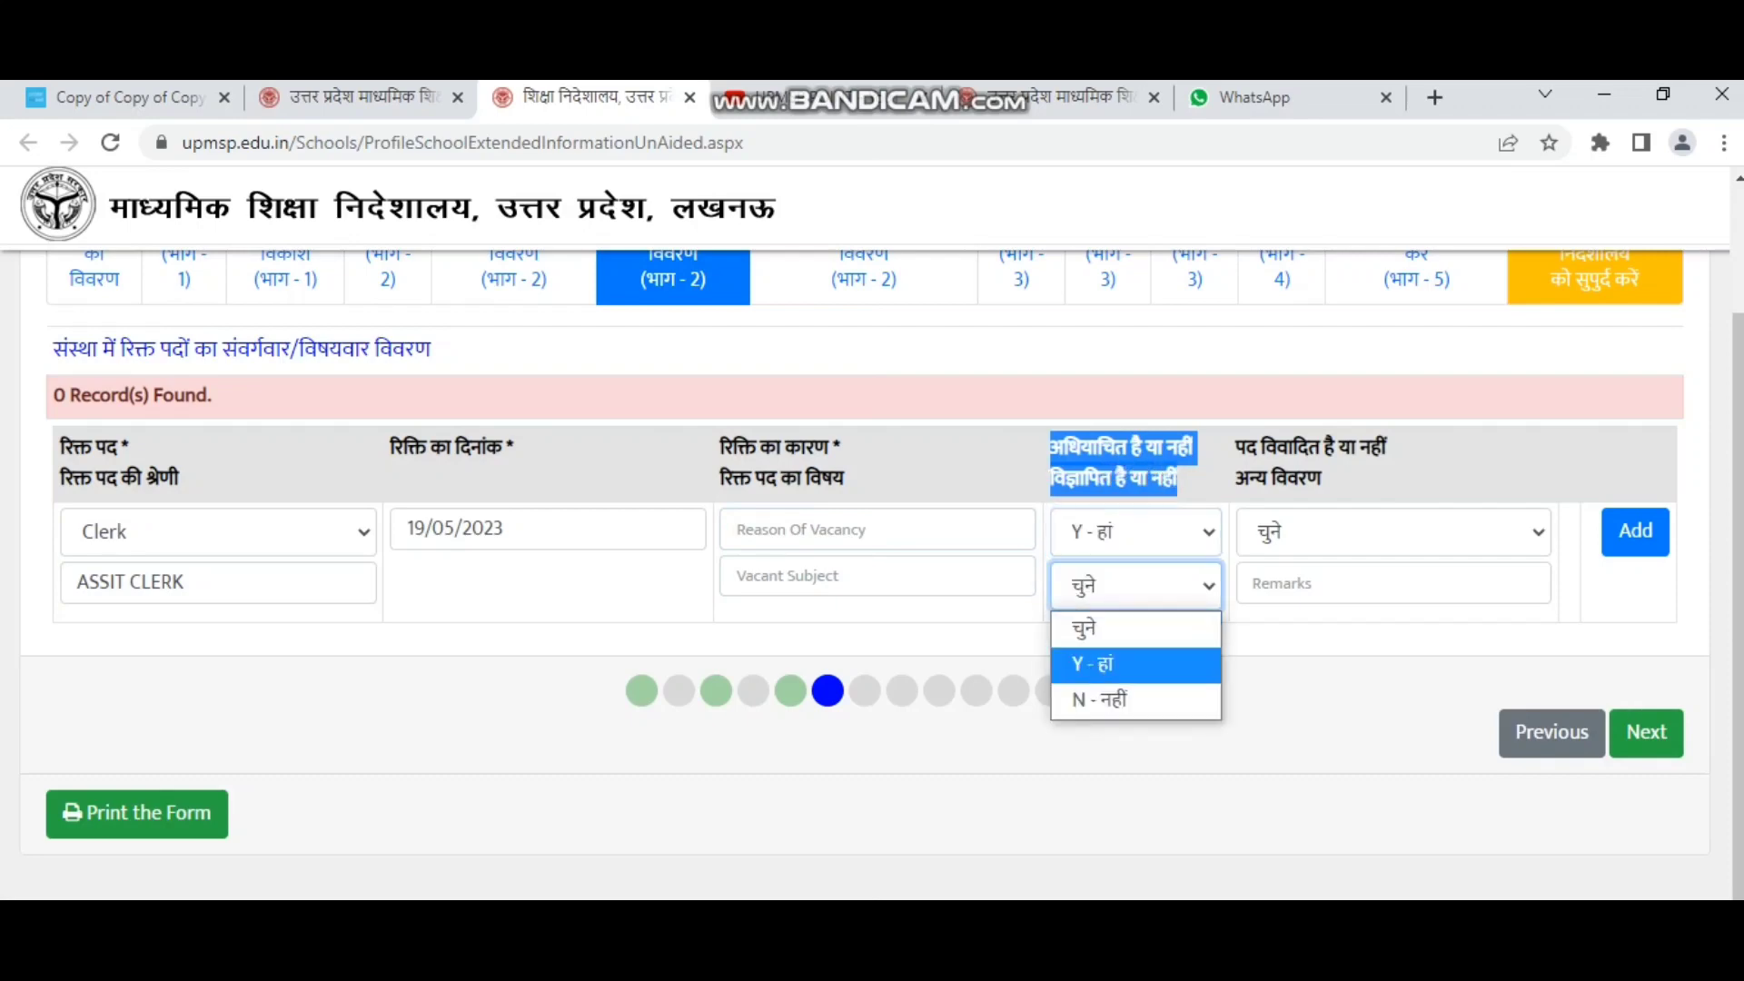
left_click(1135, 665)
Set the पद विवादित answer to N - नहीं.
left_click(1237, 447)
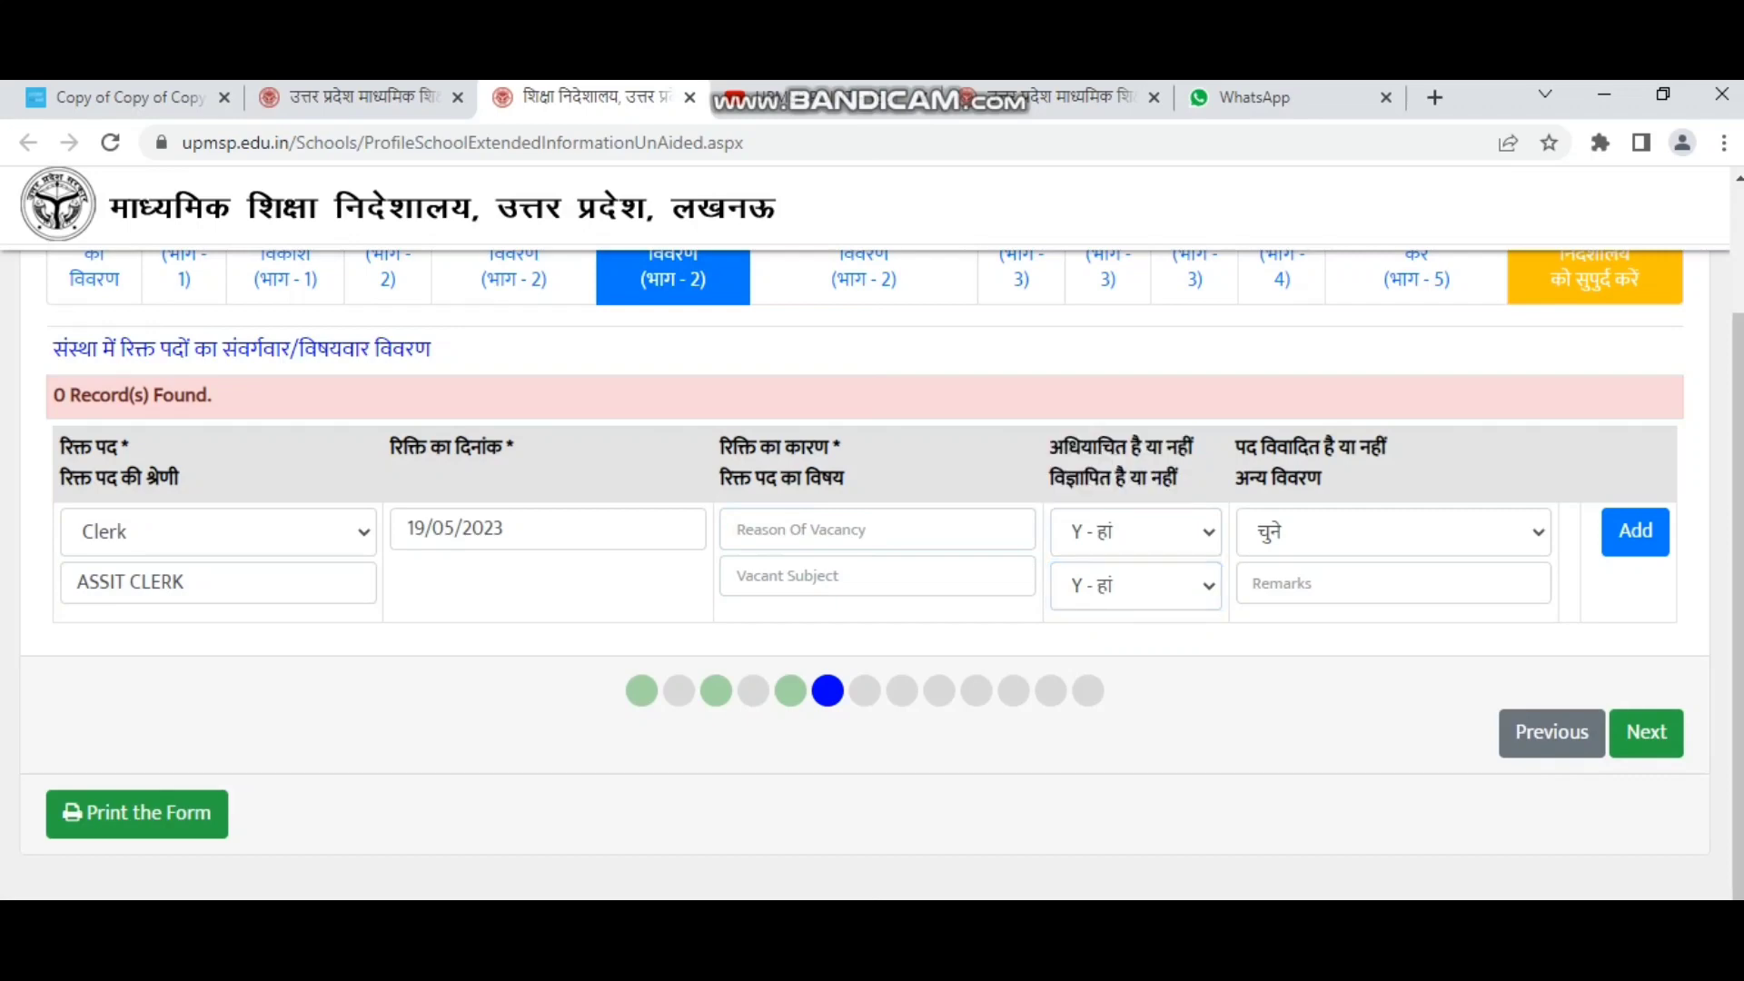
left_click_drag(1246, 447, 1298, 477)
left_click(1317, 532)
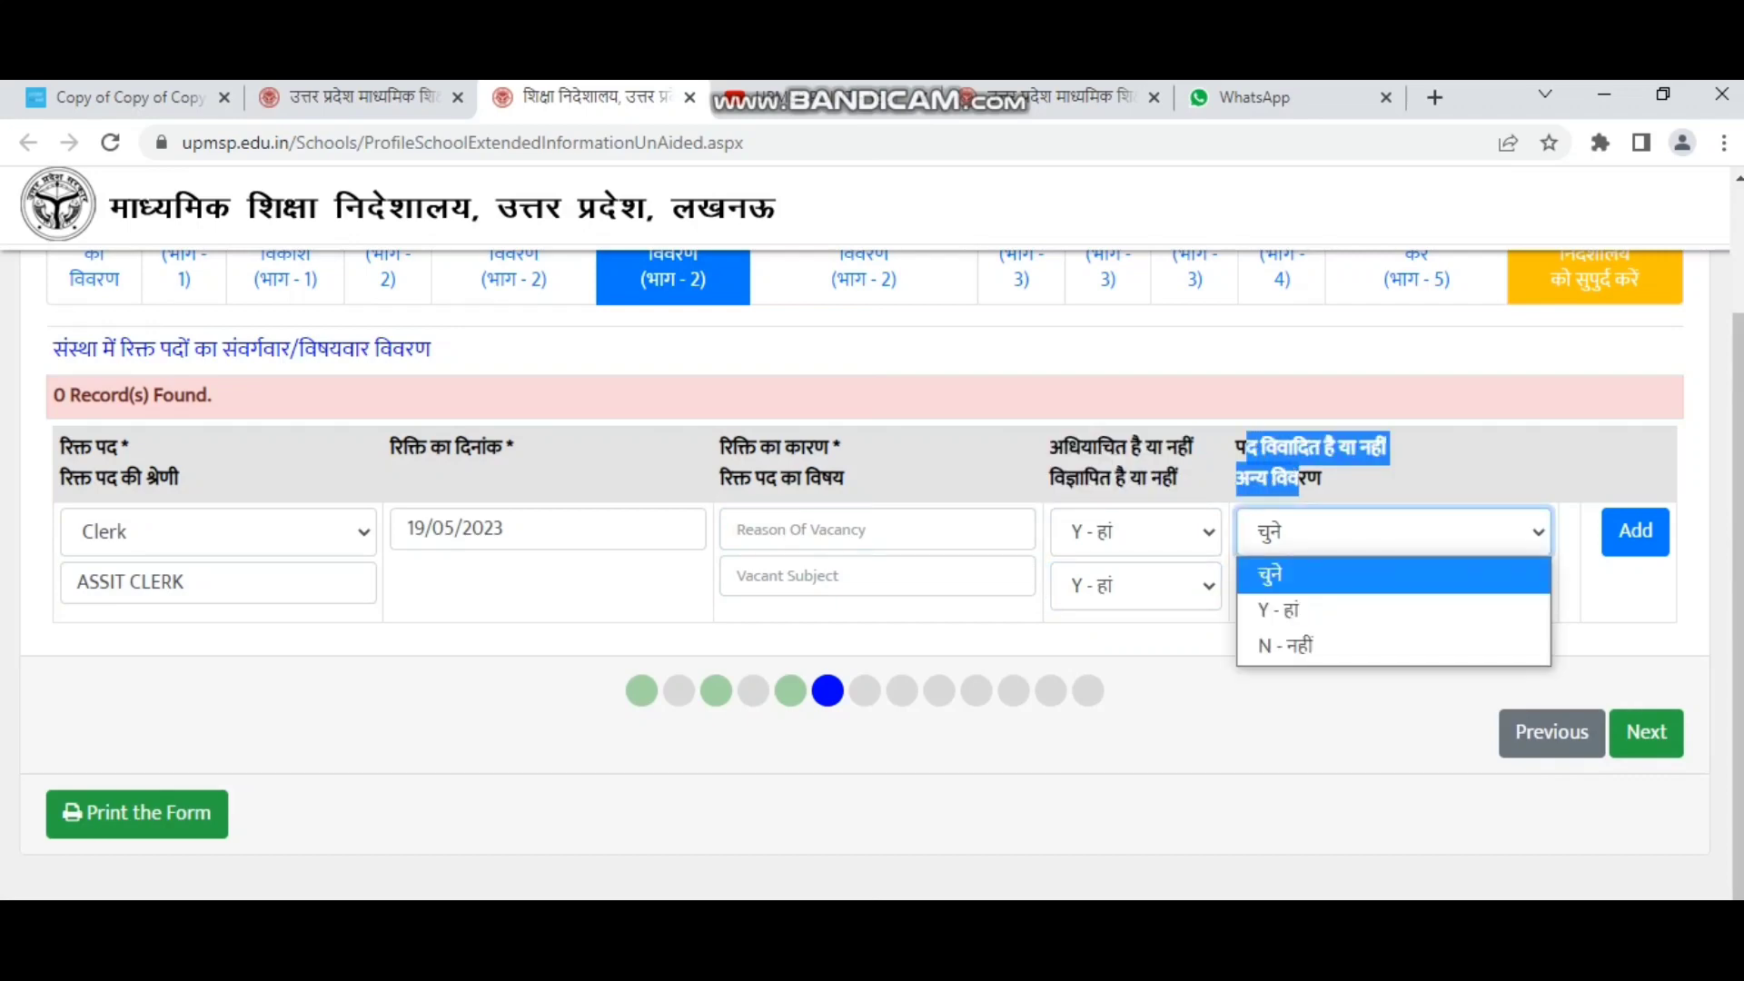
left_click(1284, 645)
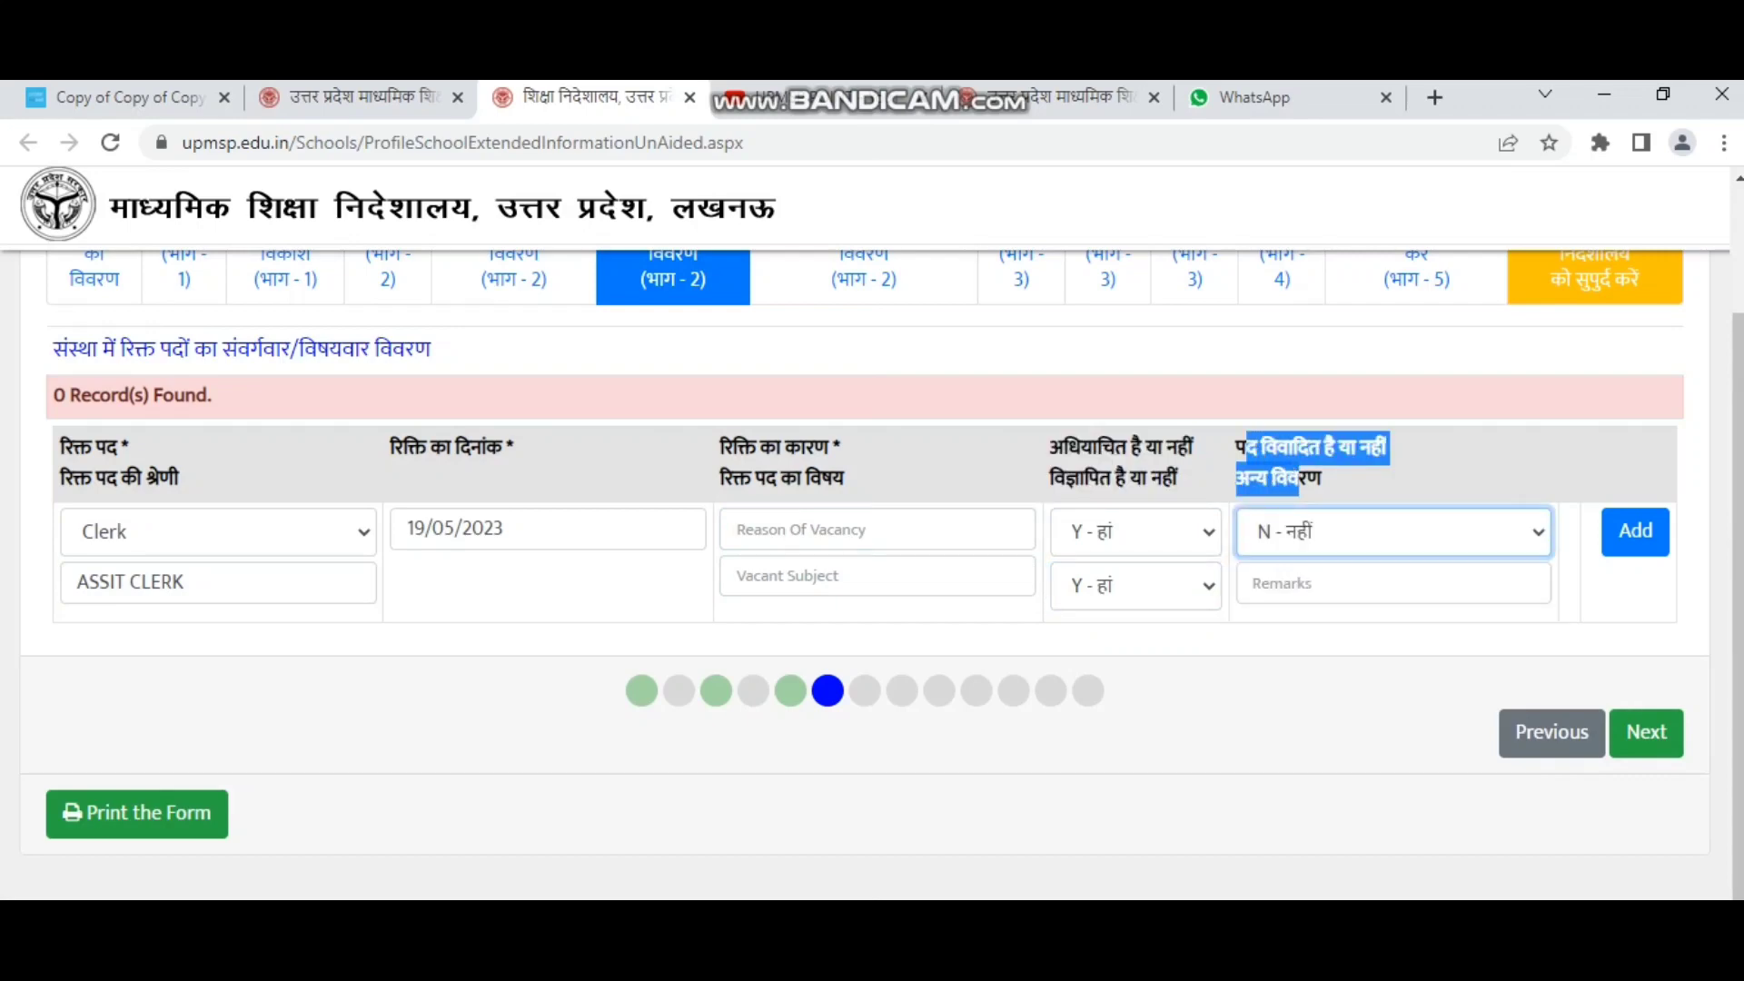
left_click(1417, 633)
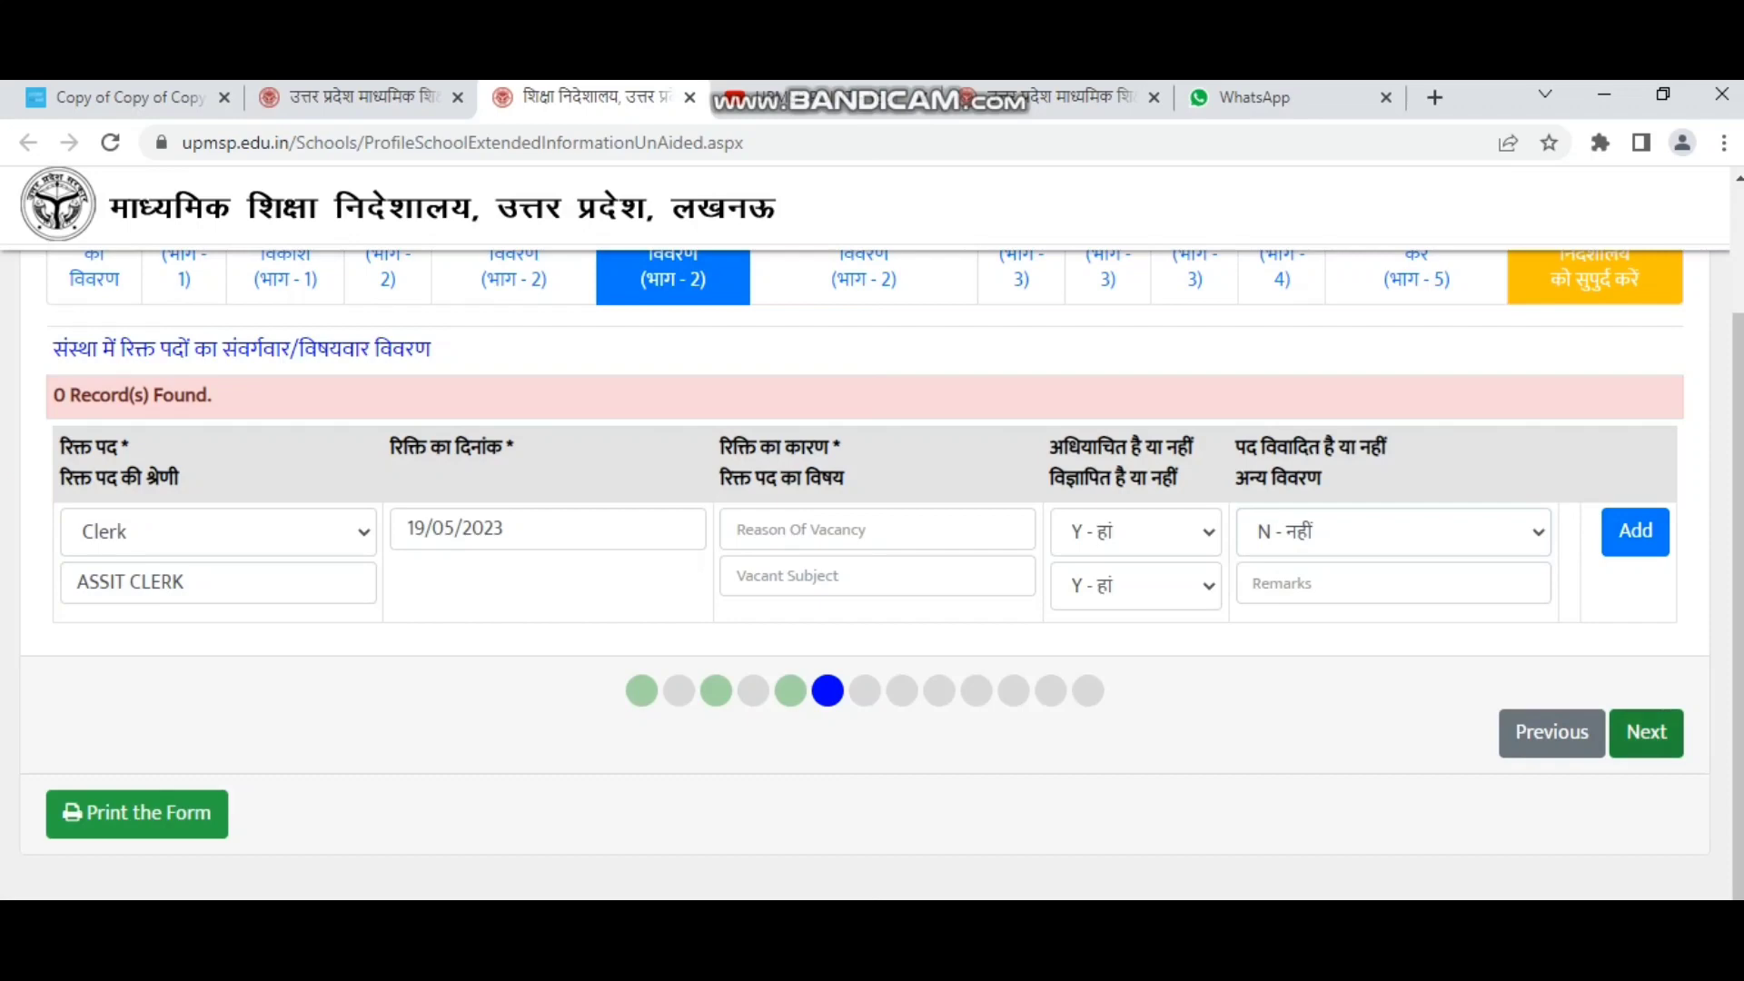
Change the vacancy category to 4th Grade and replace ASSIT CLERK with SWEEPER.
left_click(218, 532)
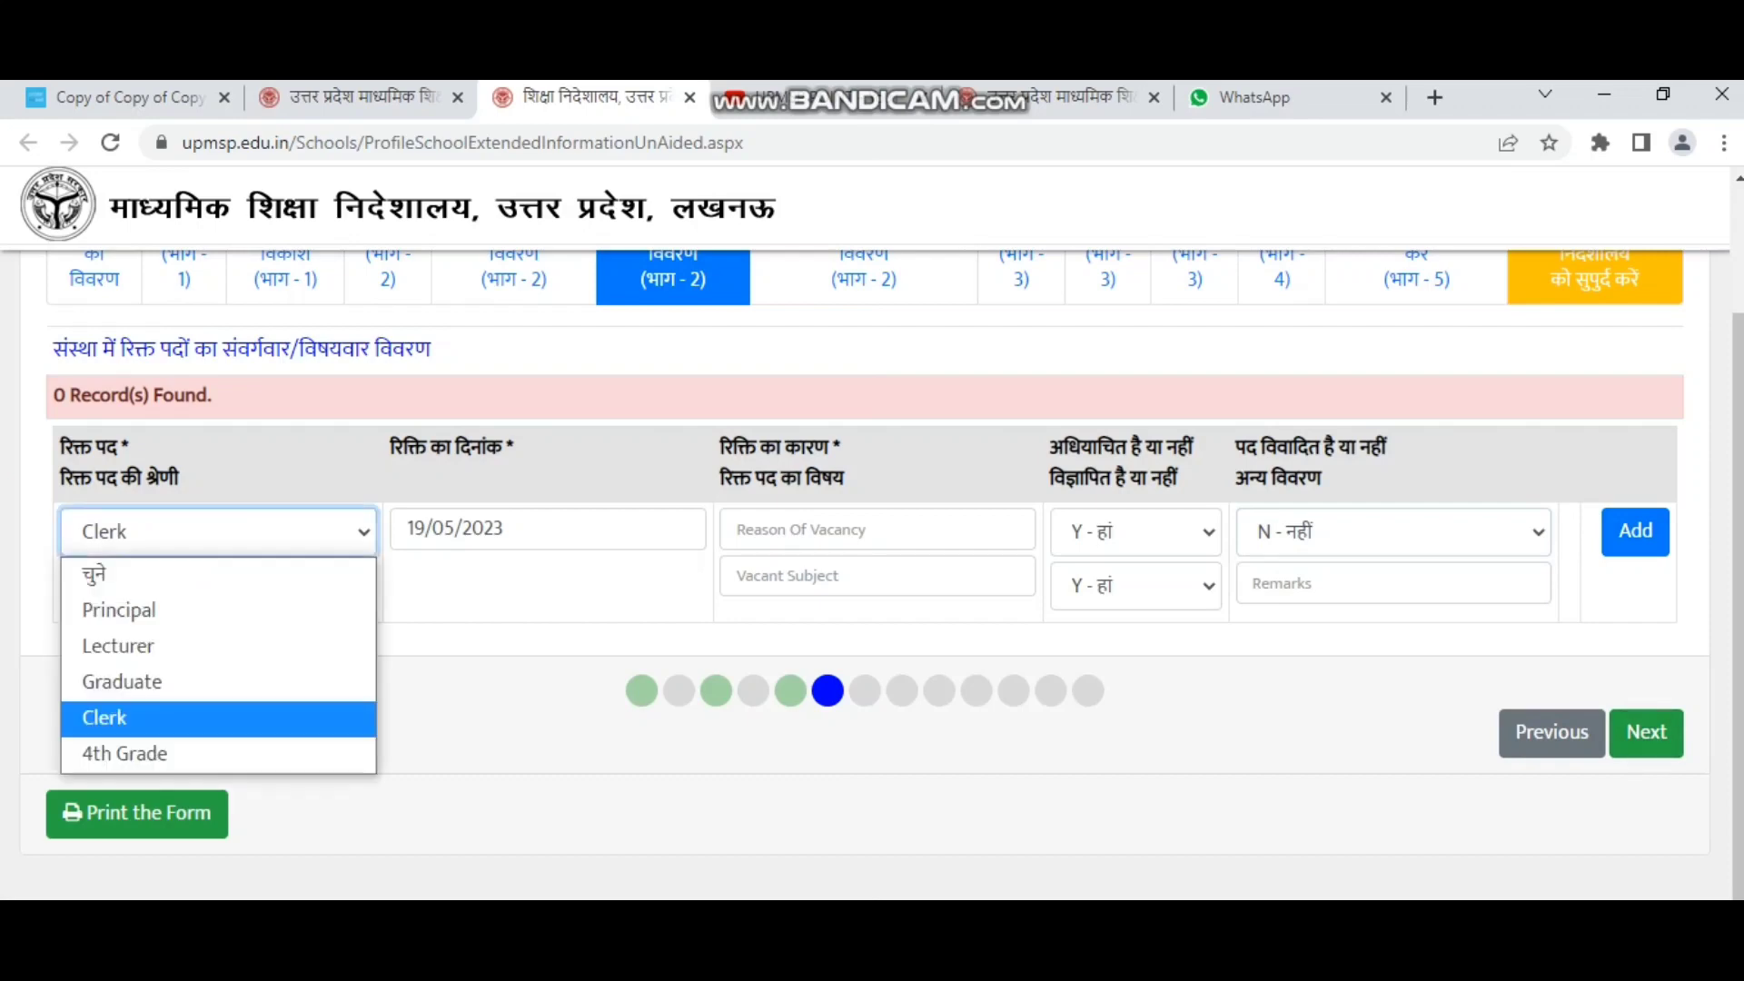
key("Down")
key("Down")
key("Down")
key("Down")
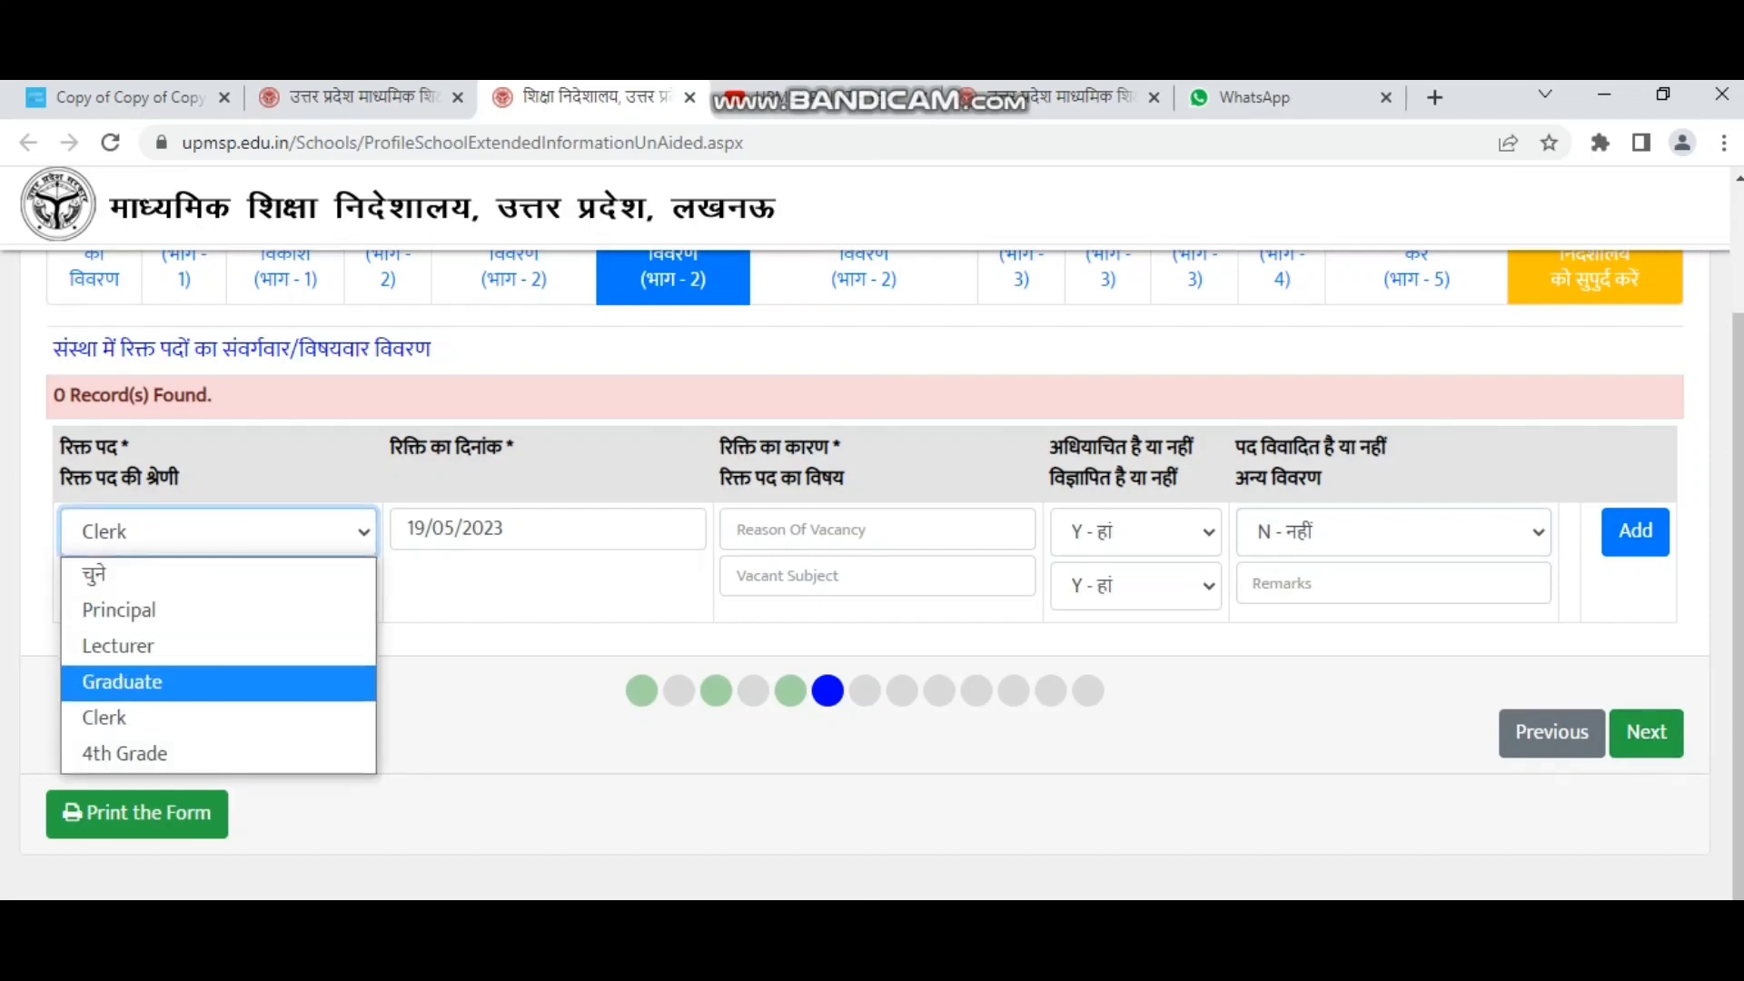
key("Return")
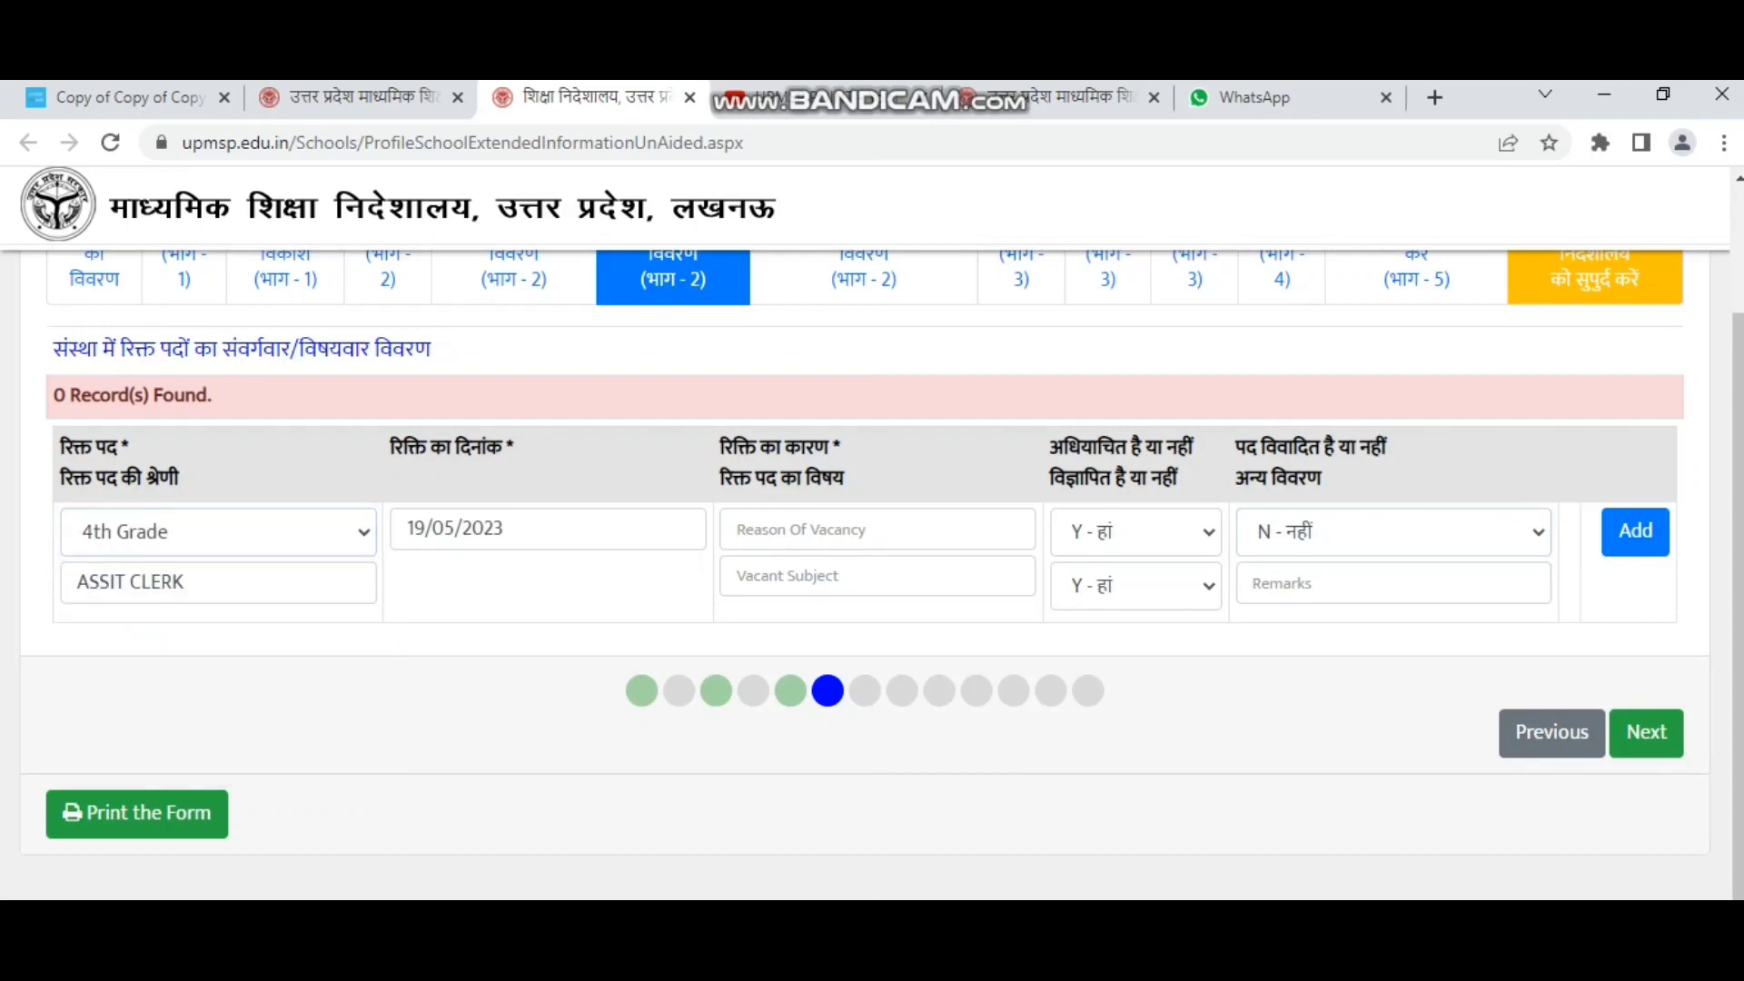
key("Tab")
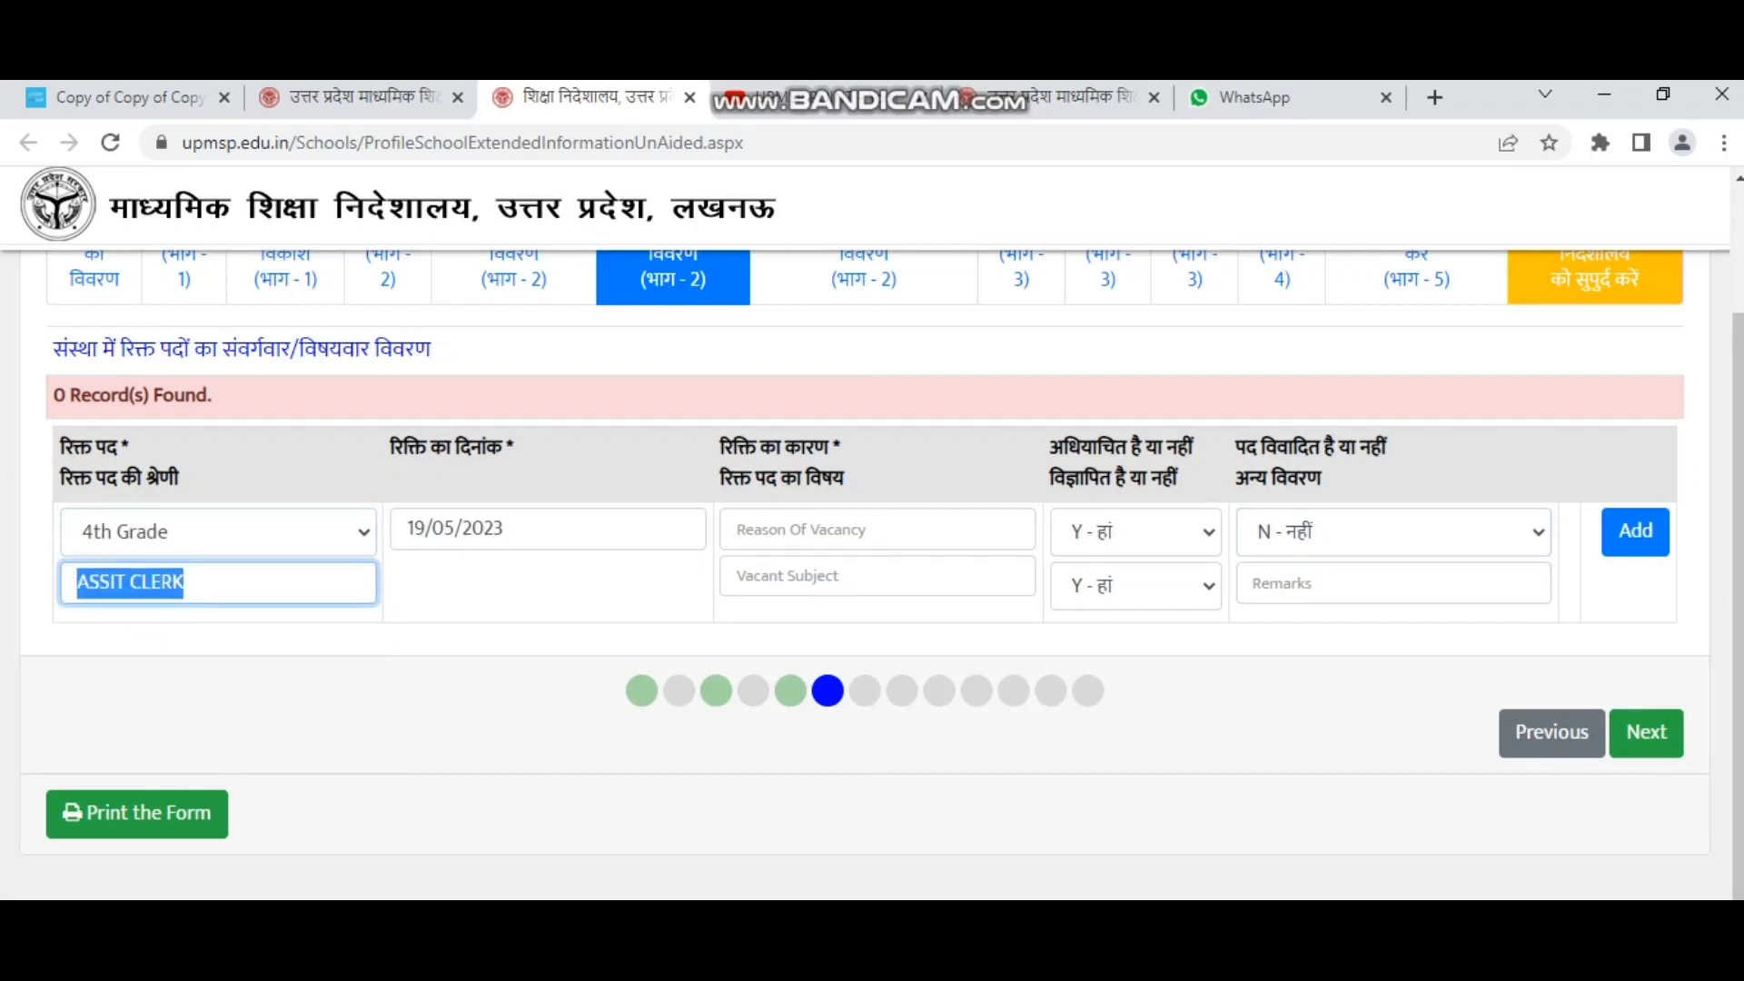
key("BackSpace")
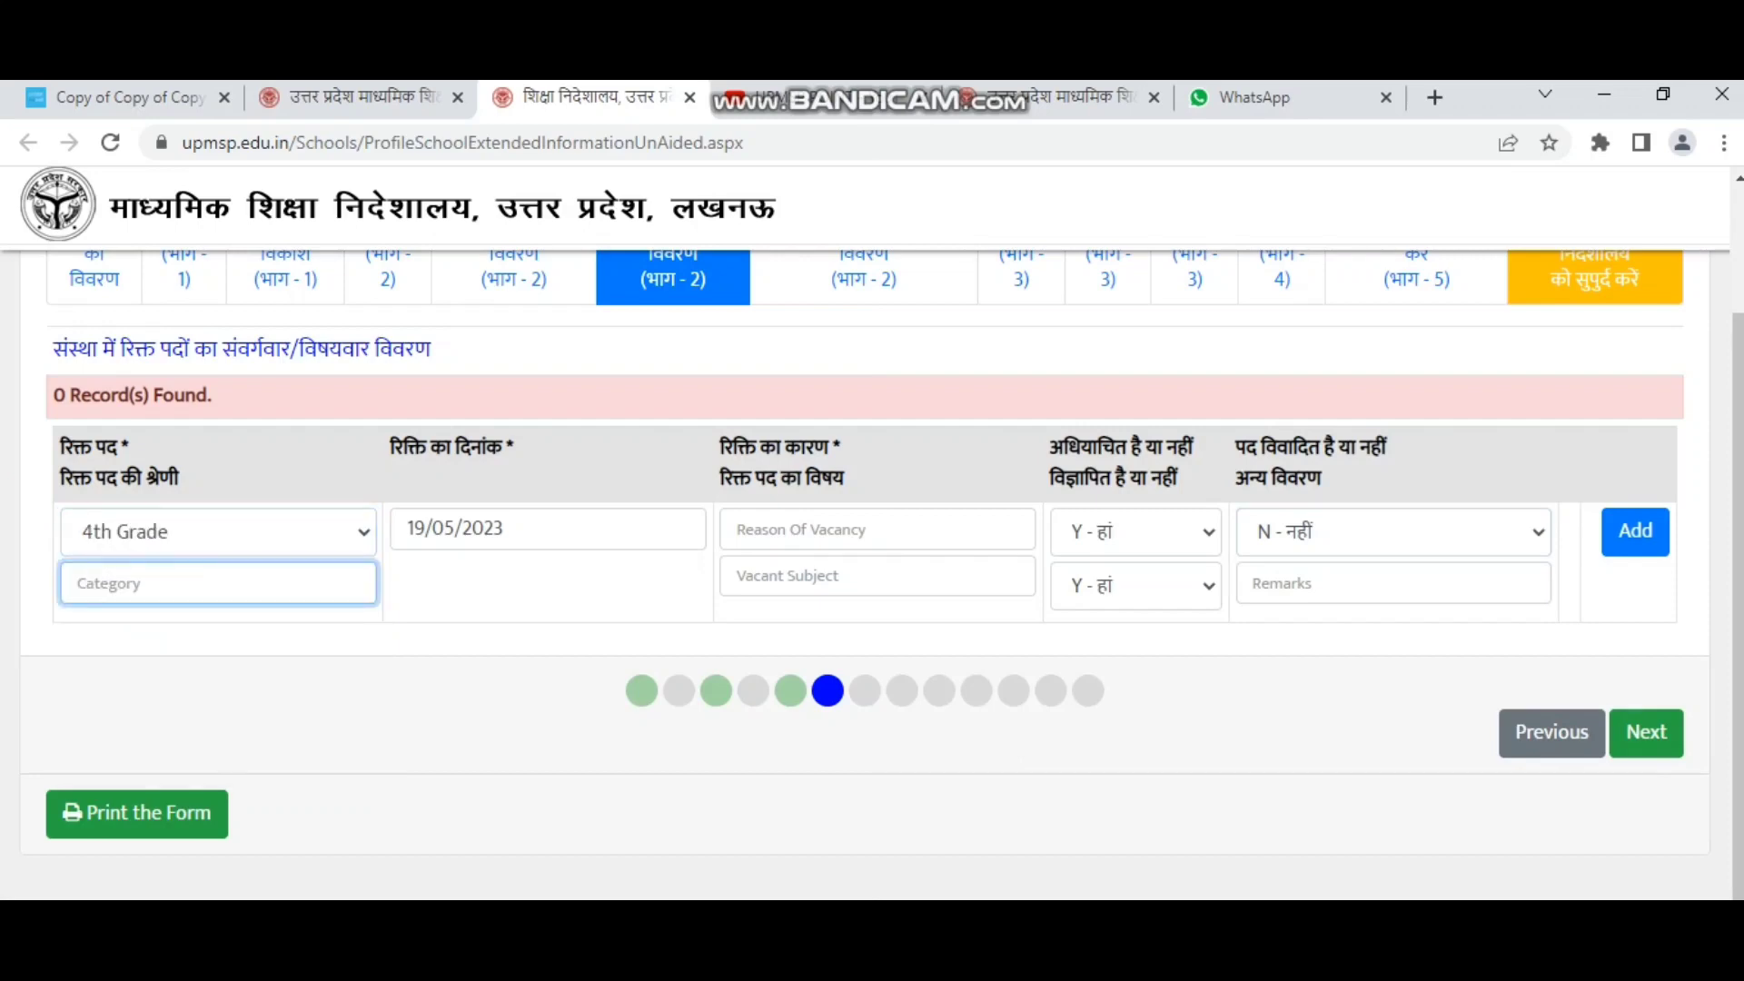
type("SWEEPER")
key("Tab")
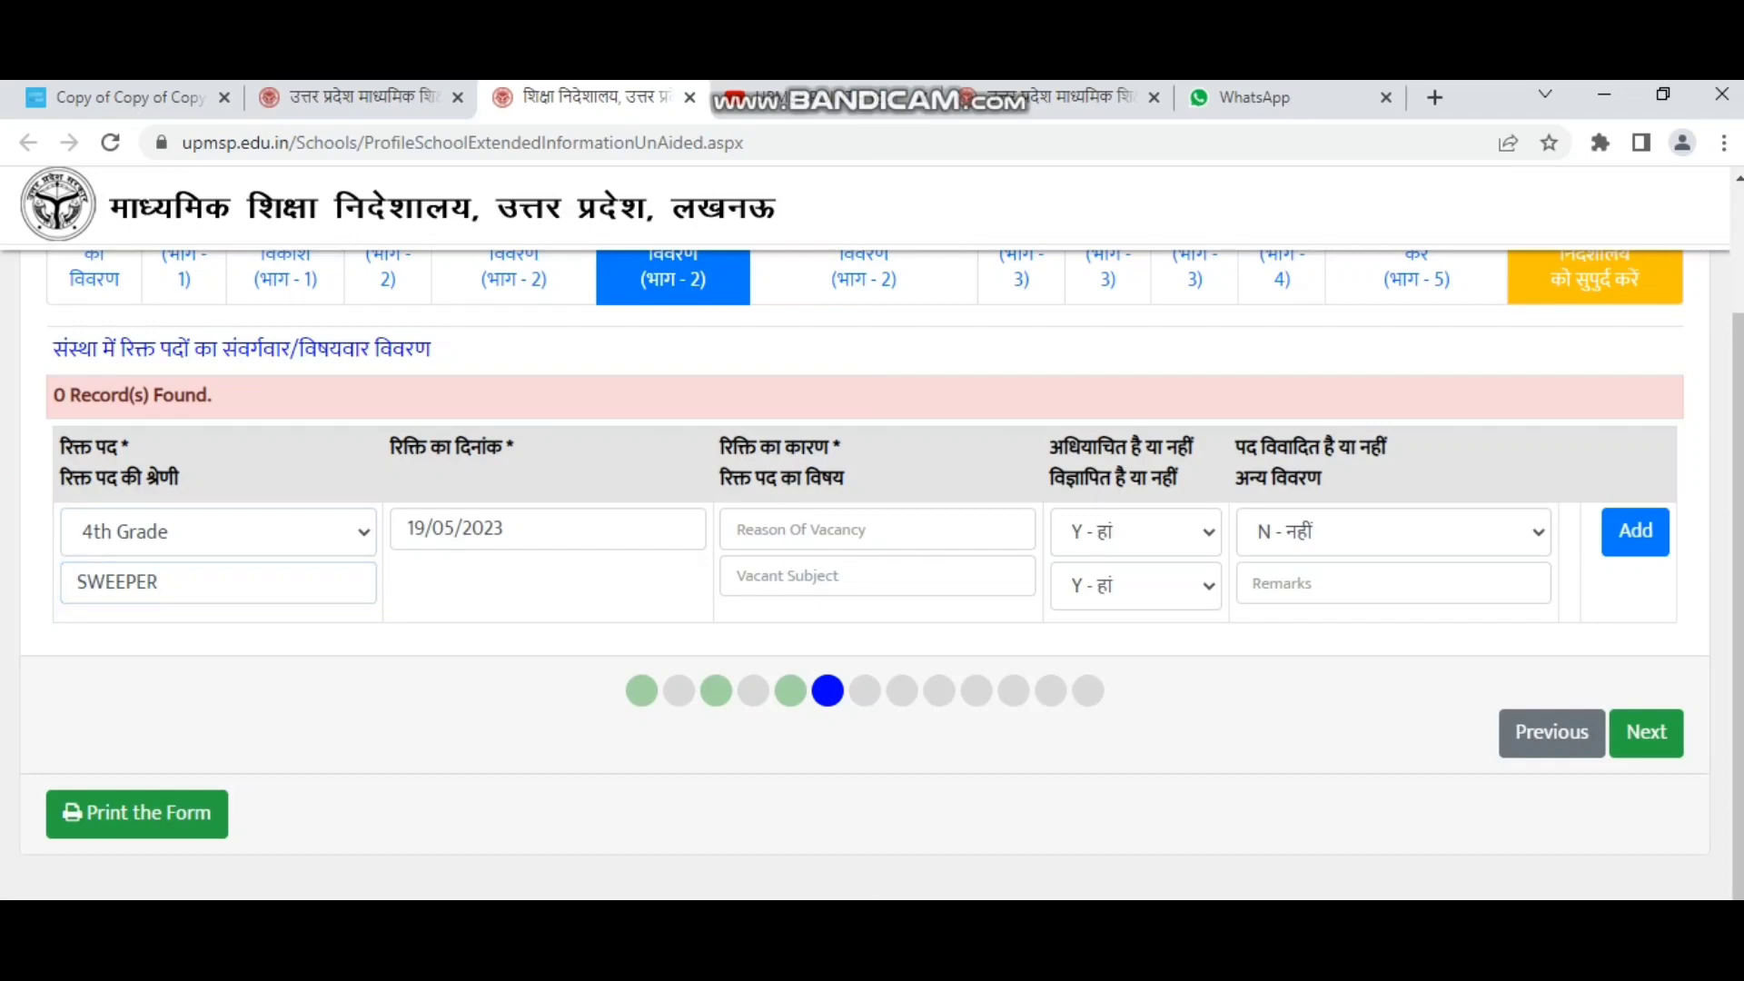
Recheck the date, reason and yes/no fields, keeping पद विवादित as N - नहीं.
left_click(509, 528)
left_click(877, 529)
left_click(1135, 532)
left_click(1393, 532)
key("Return")
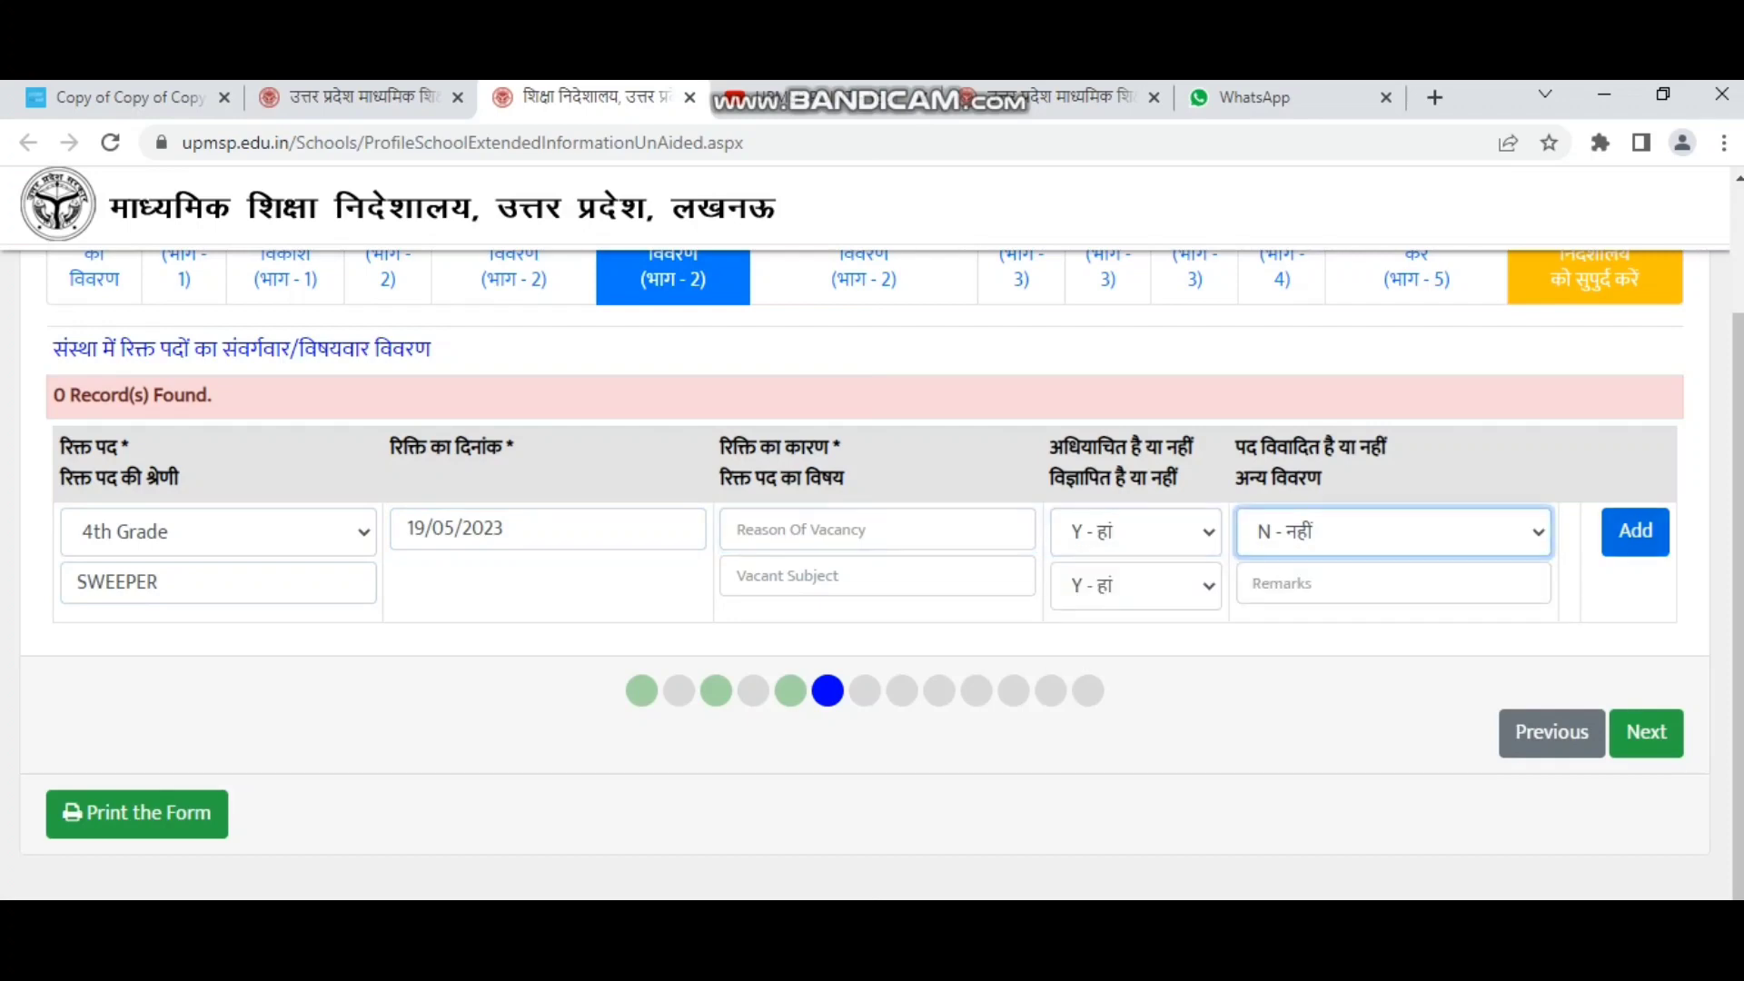
Open the teacher details section and review its name, post, mobile and appointment-date fields.
left_click(1645, 732)
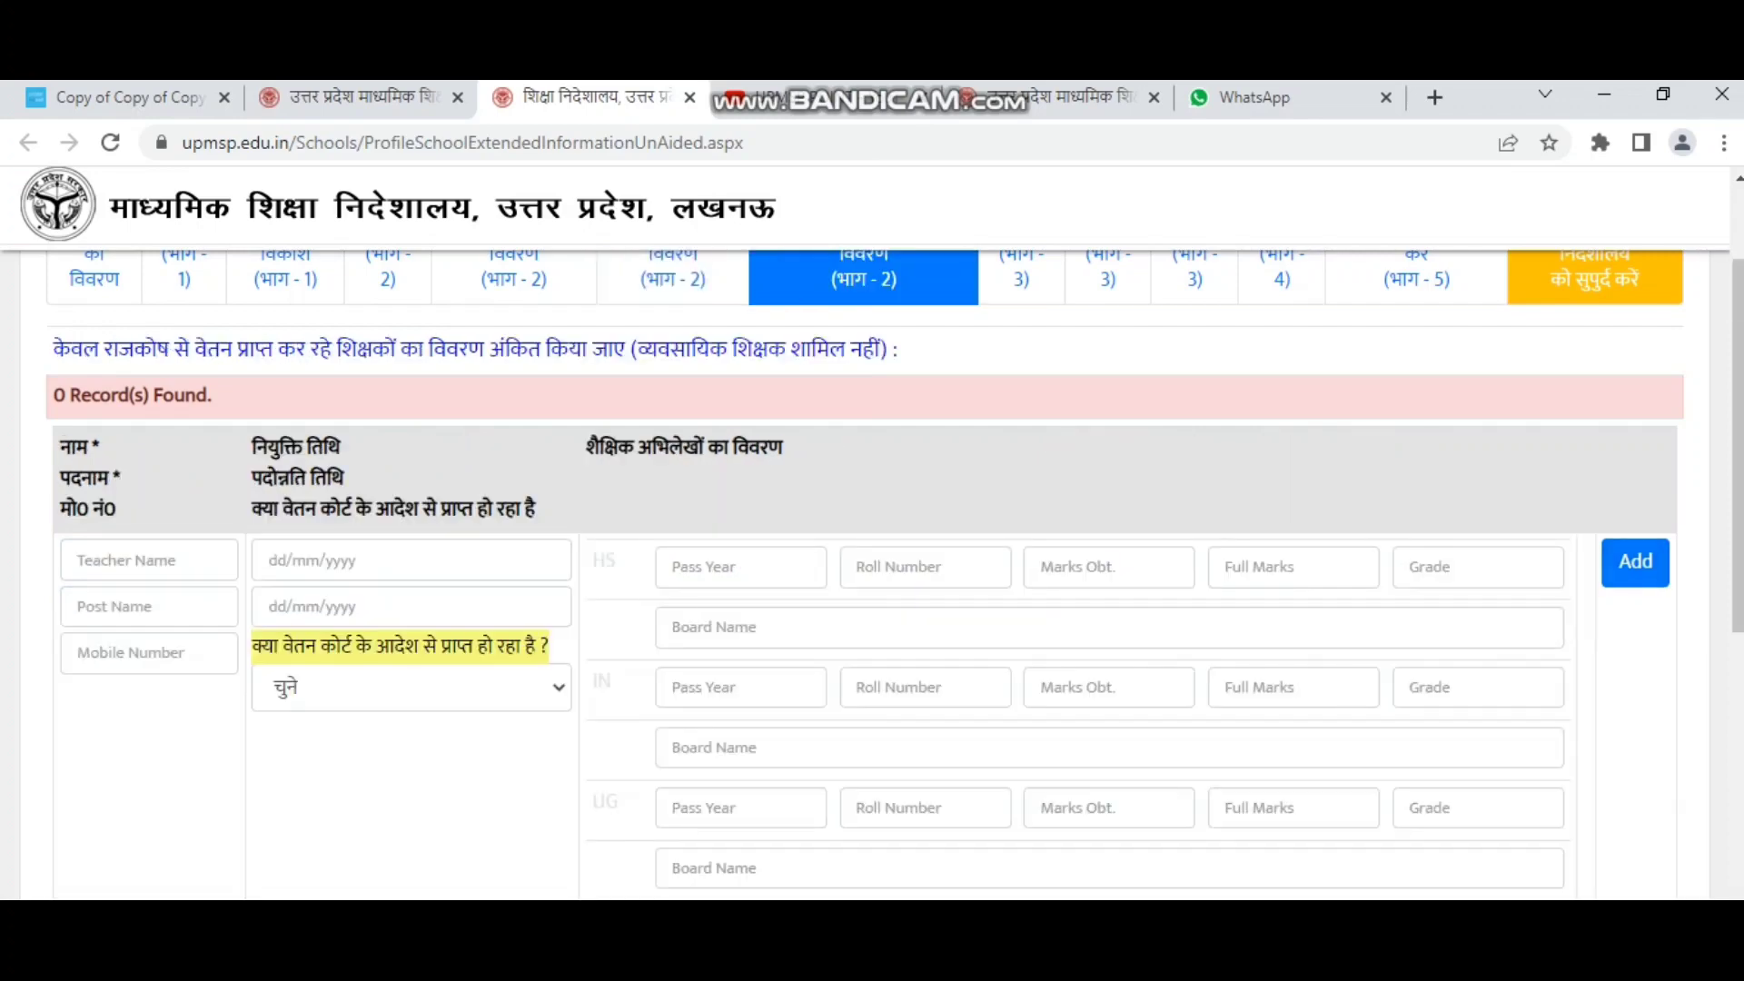
scroll(864, 574, "up", 1)
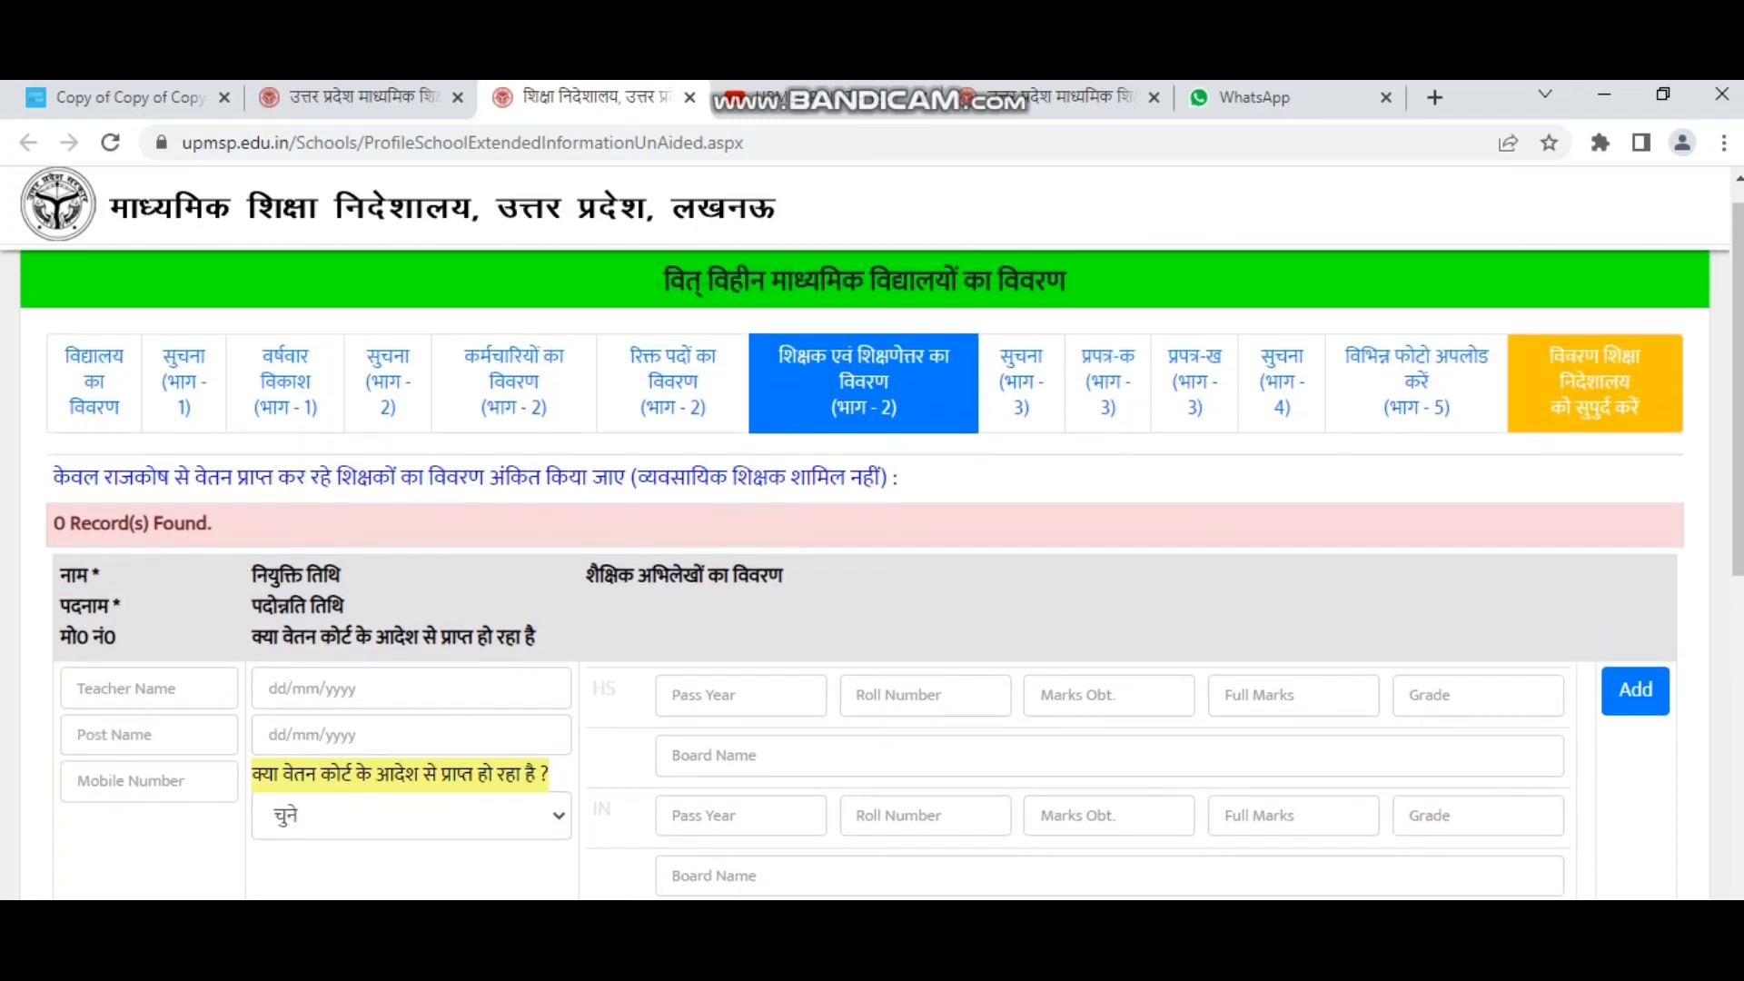
scroll(864, 574, "down", 1)
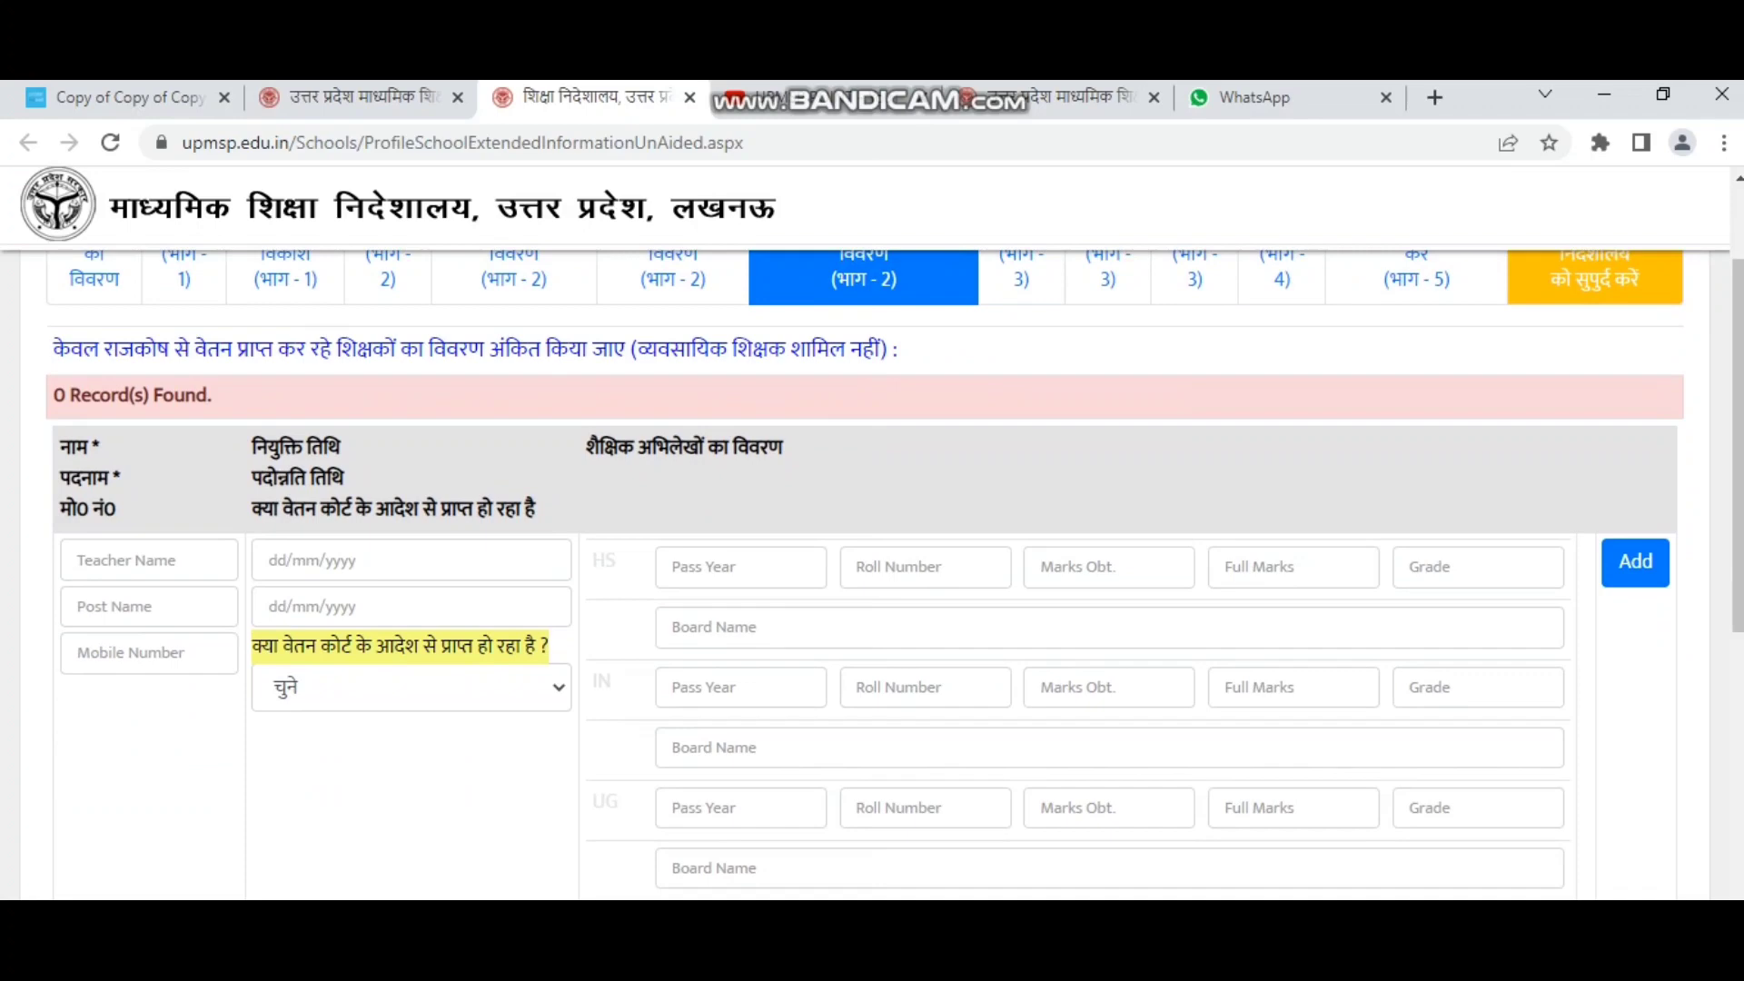
left_click(148, 561)
left_click_drag(51, 349, 897, 349)
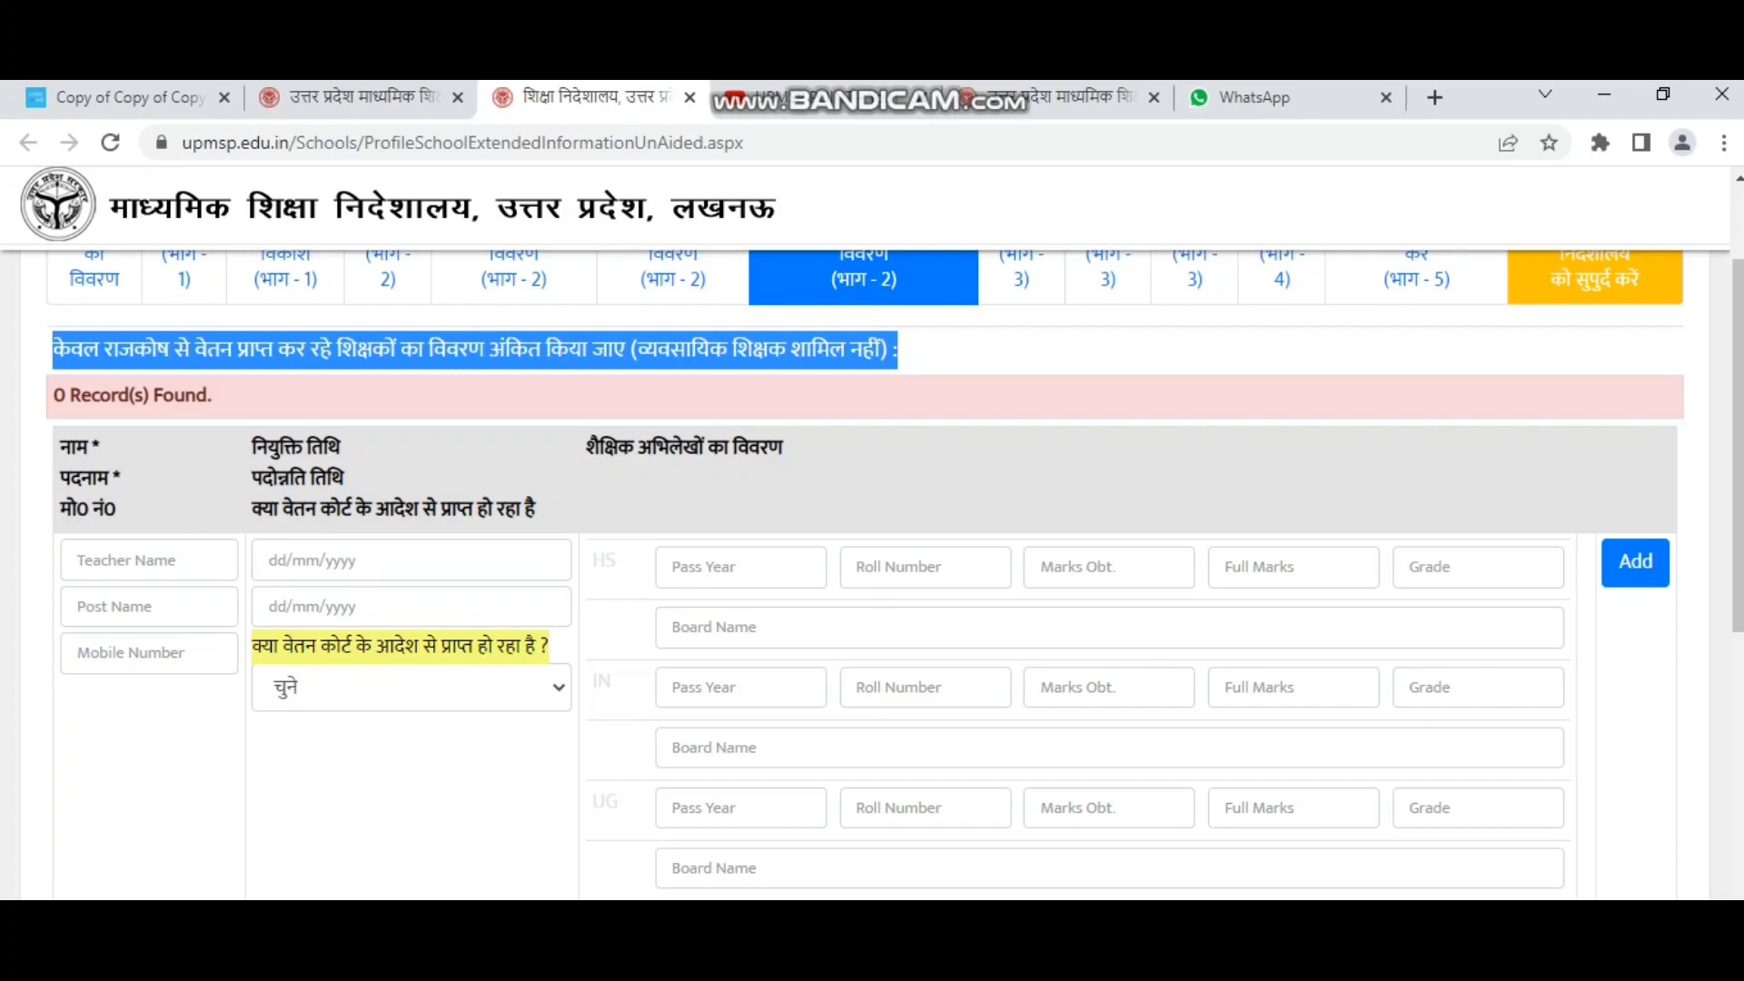
left_click(149, 560)
left_click(149, 607)
left_click(149, 652)
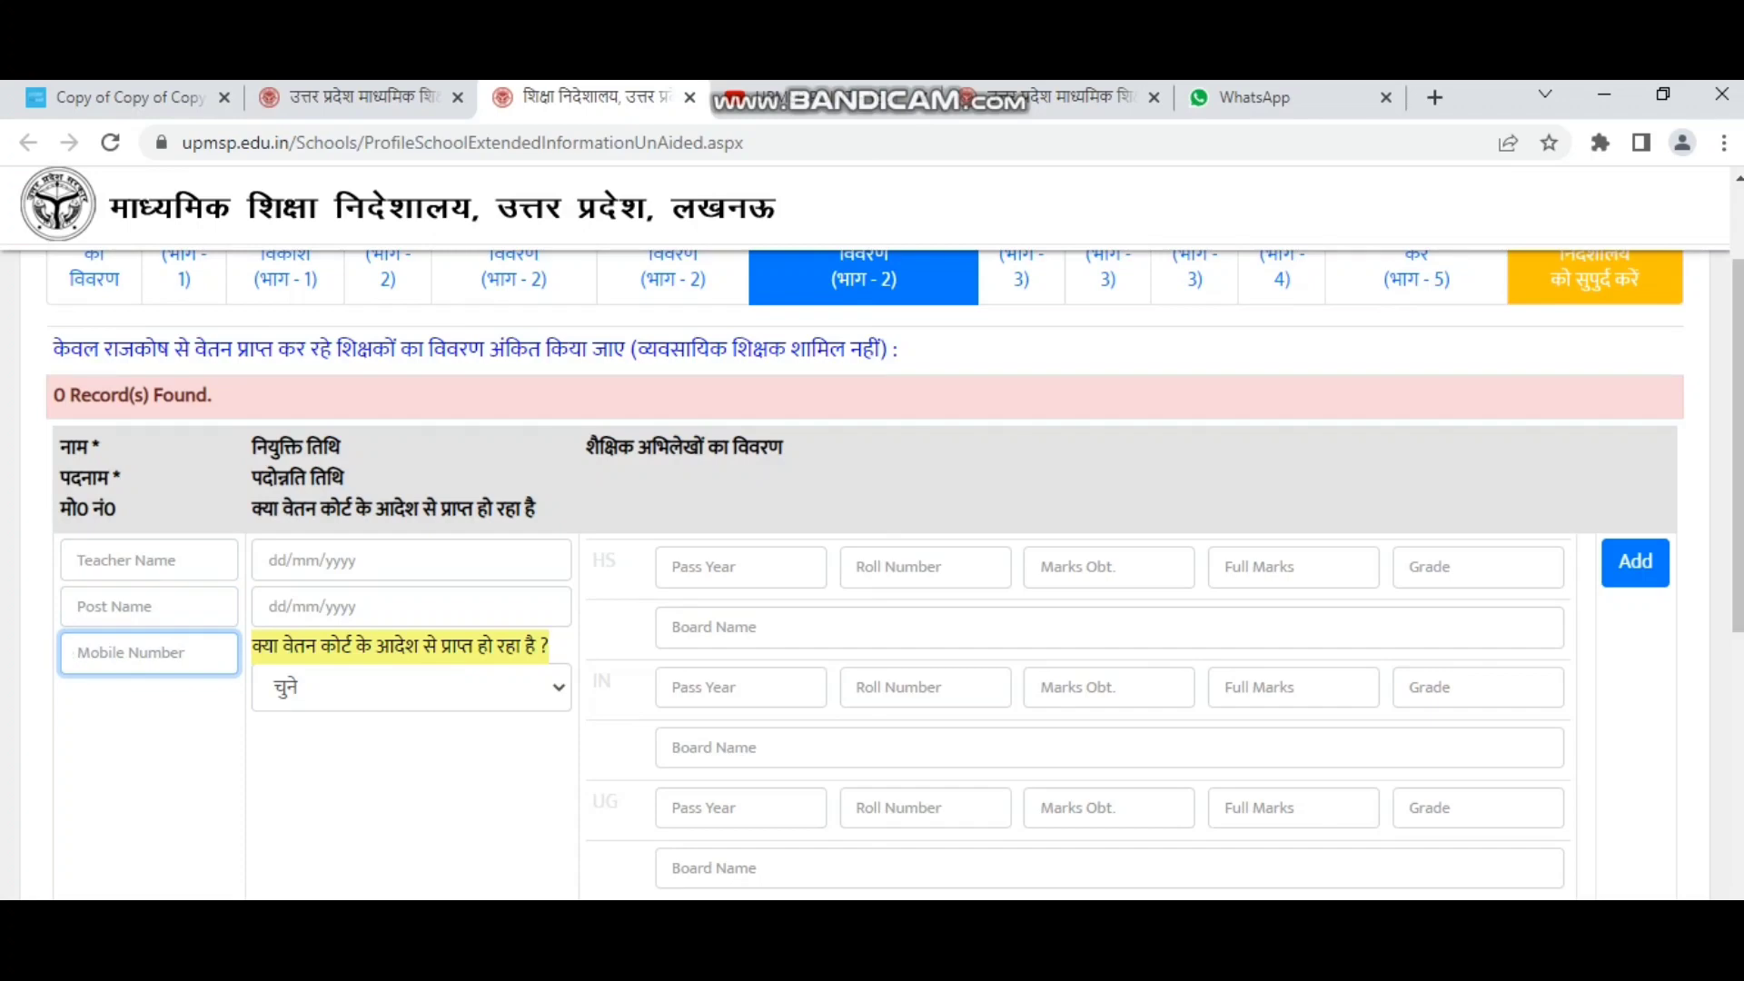
left_click_drag(251, 447, 536, 510)
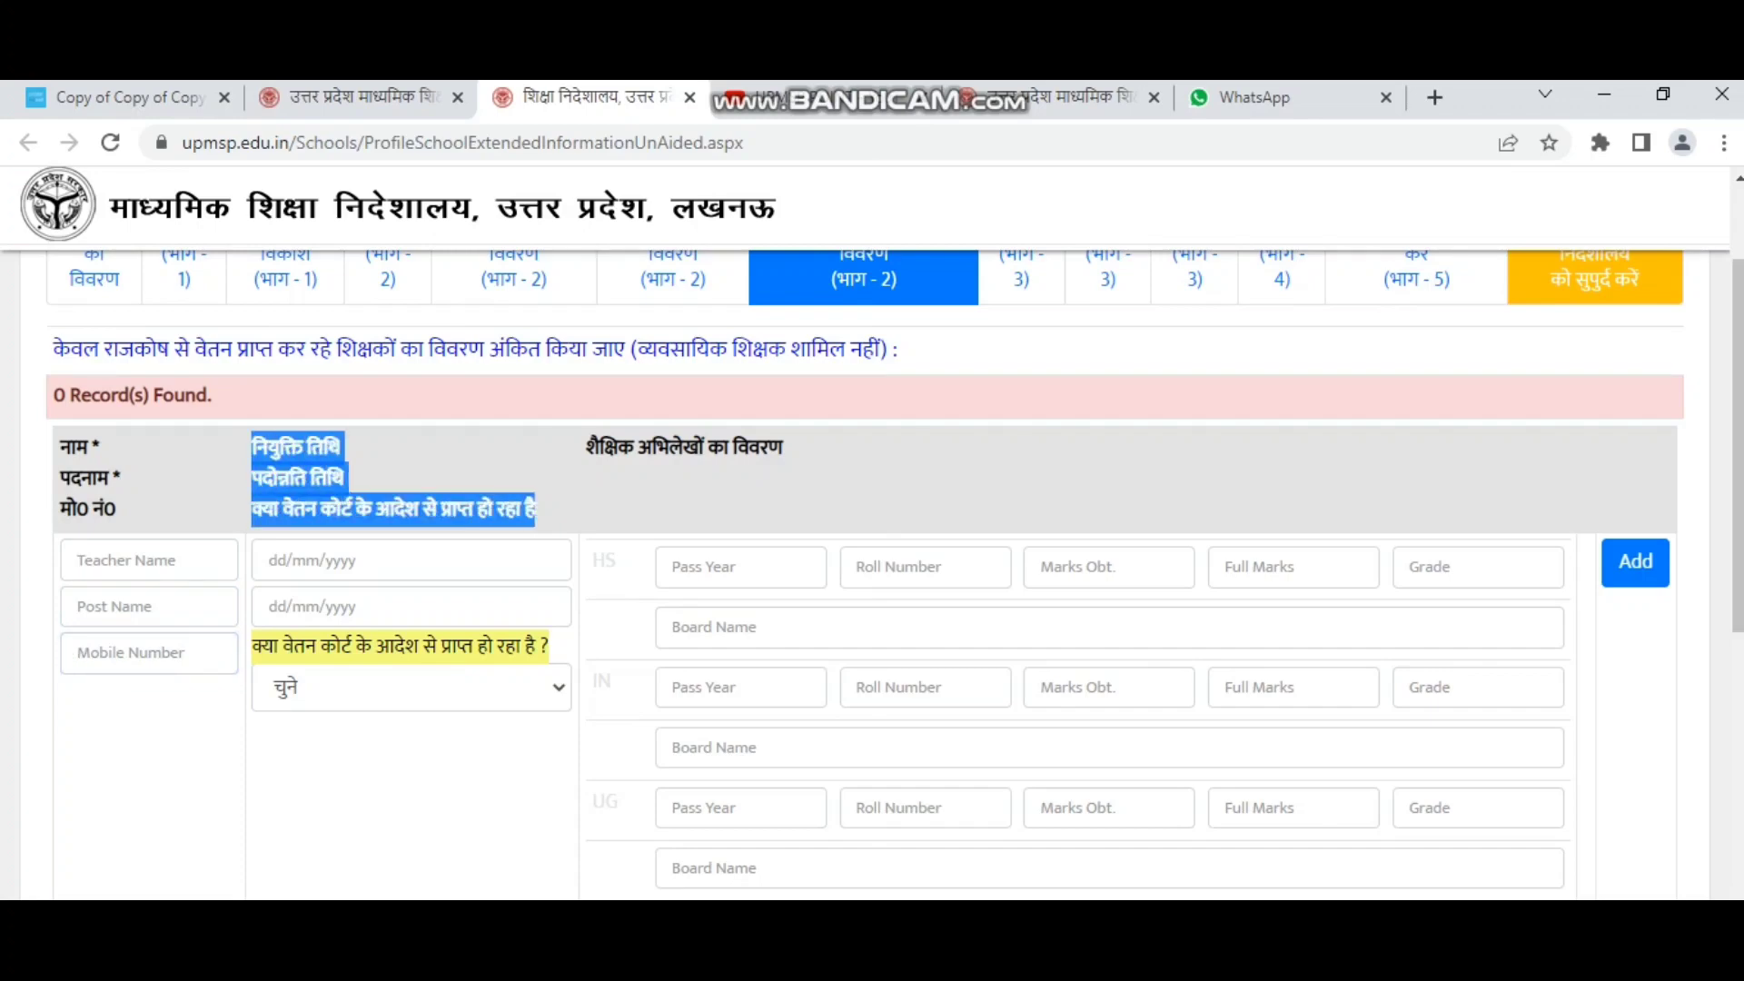
left_click(545, 510)
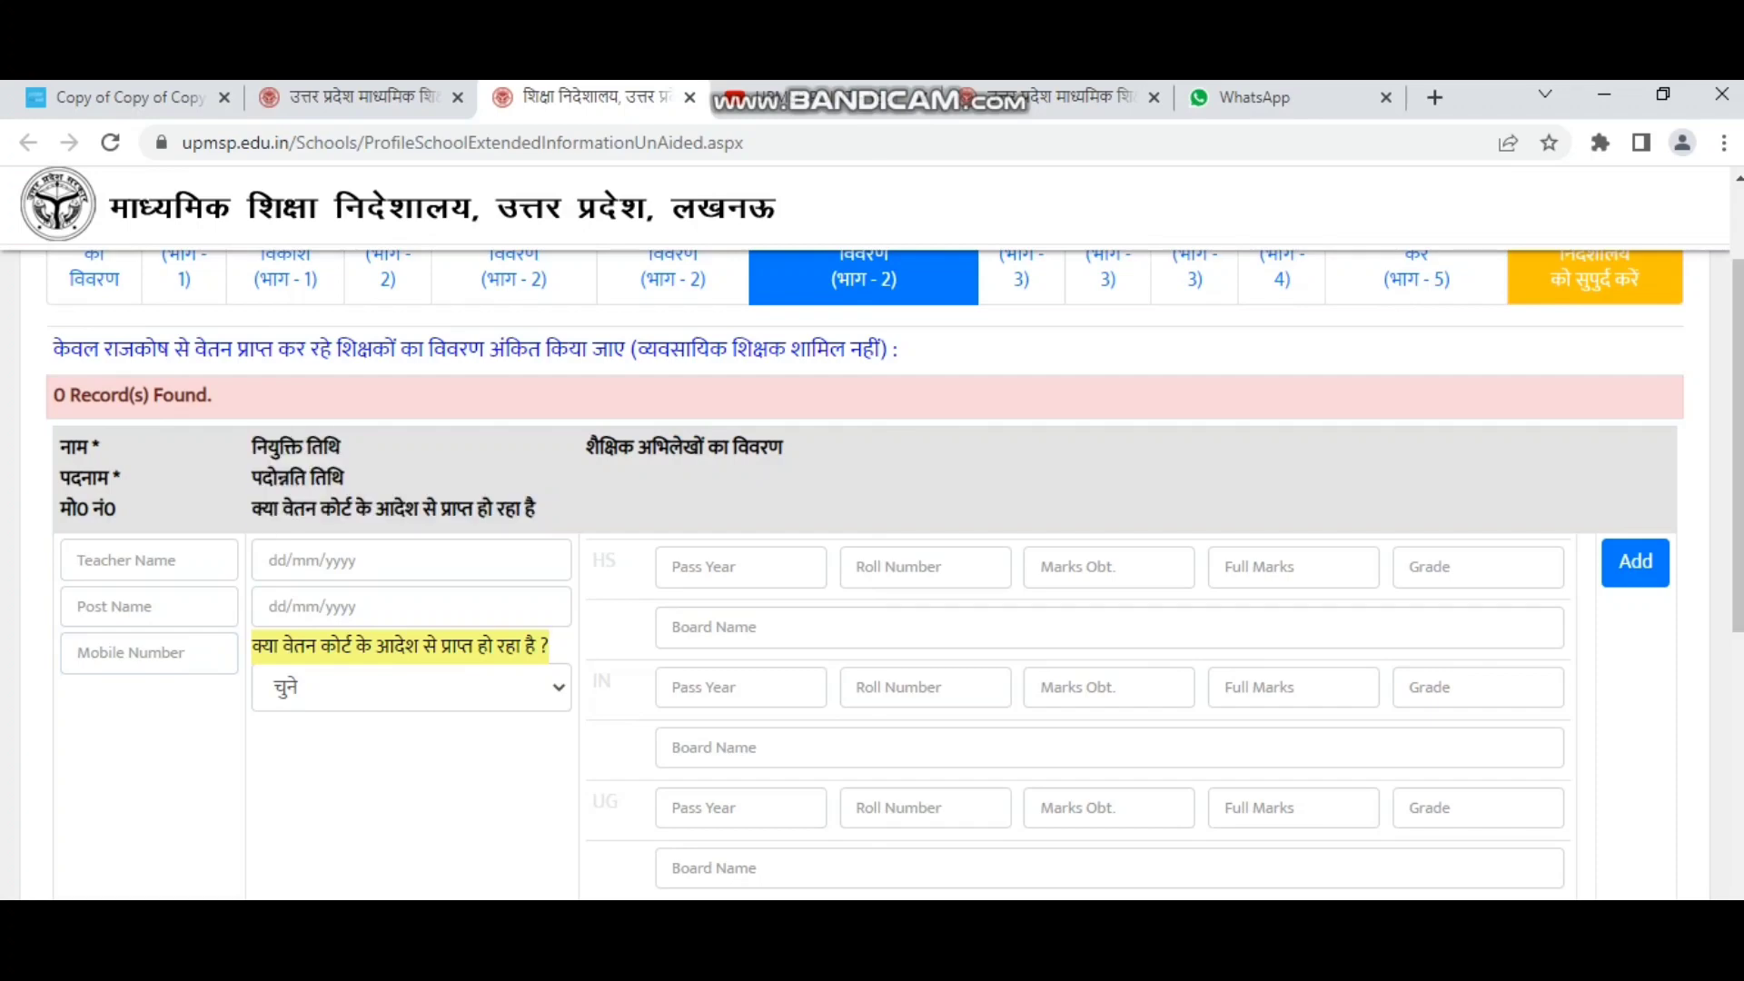
left_click_drag(342, 447, 782, 447)
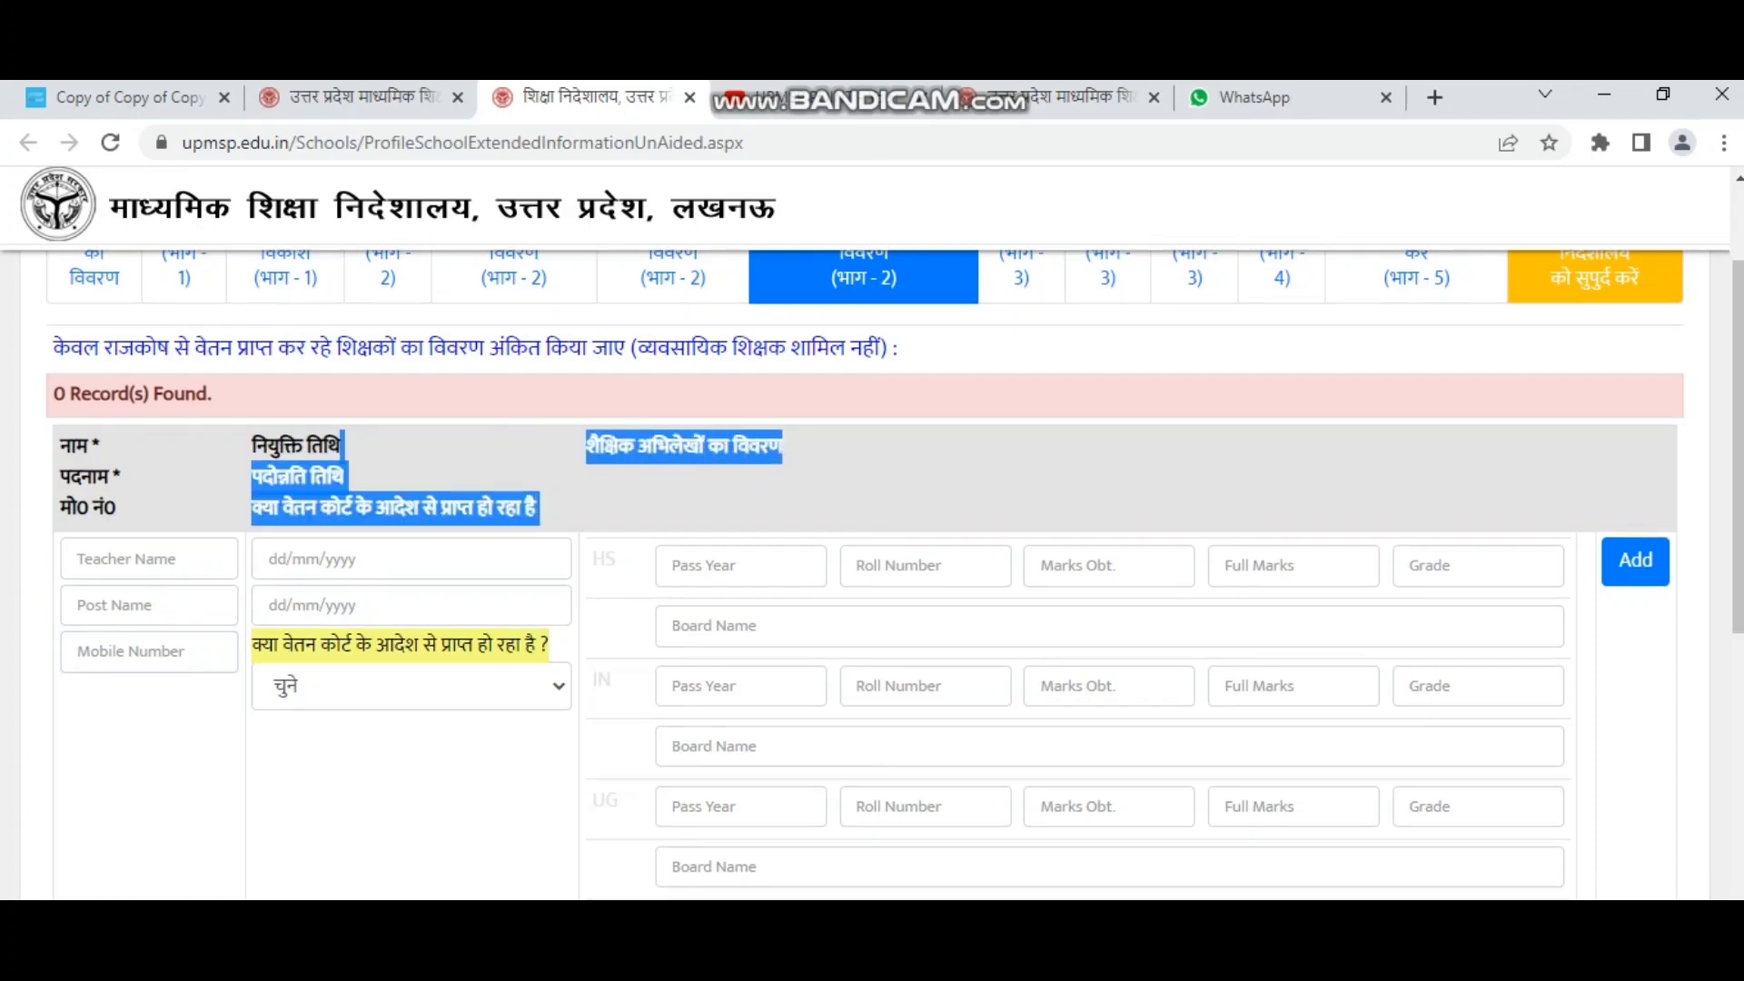
Review the HS and IN qualification rows, leave them blank, and continue to सूचना (भाग-3).
scroll(864, 572, "down", 1)
left_click_drag(593, 433, 606, 433)
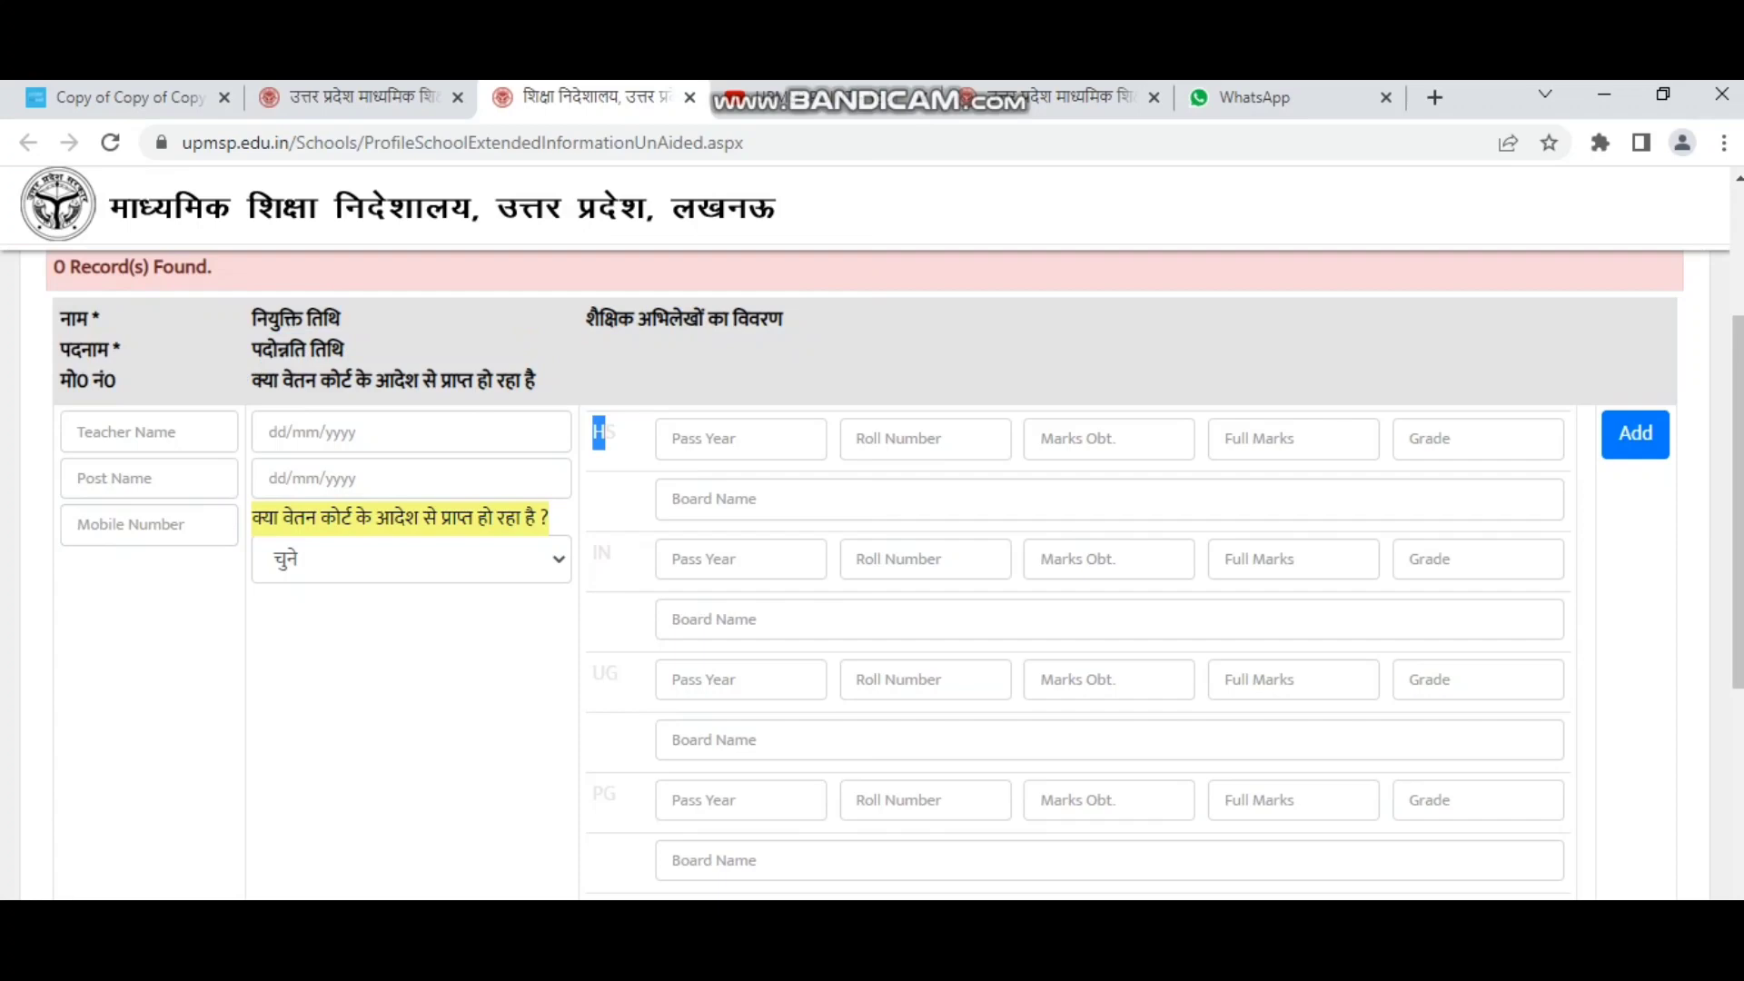
left_click_drag(592, 553, 612, 553)
mouse_move(605, 672)
left_mouse_down()
mouse_move(620, 672)
mouse_move(592, 642)
left_mouse_up()
scroll(619, 673, "down", 1)
scroll(616, 664, "down", 1)
scroll(901, 572, "down", 1)
scroll(902, 572, "down", 1)
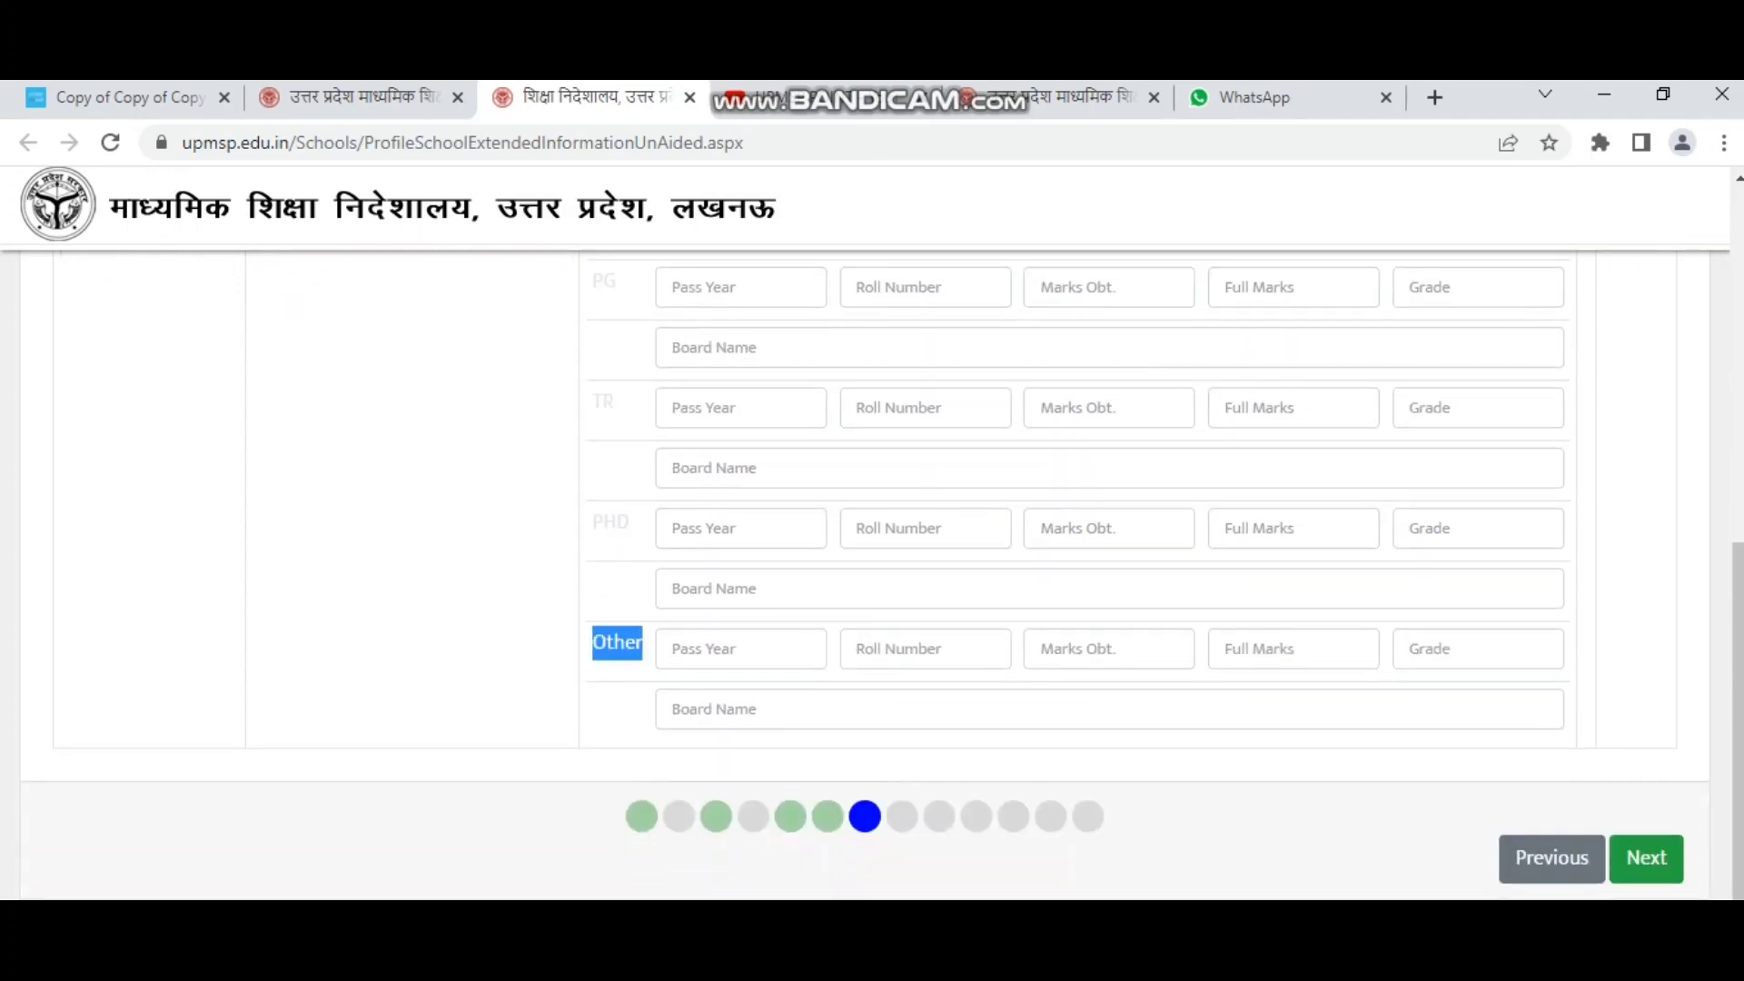
scroll(902, 572, "up", 5)
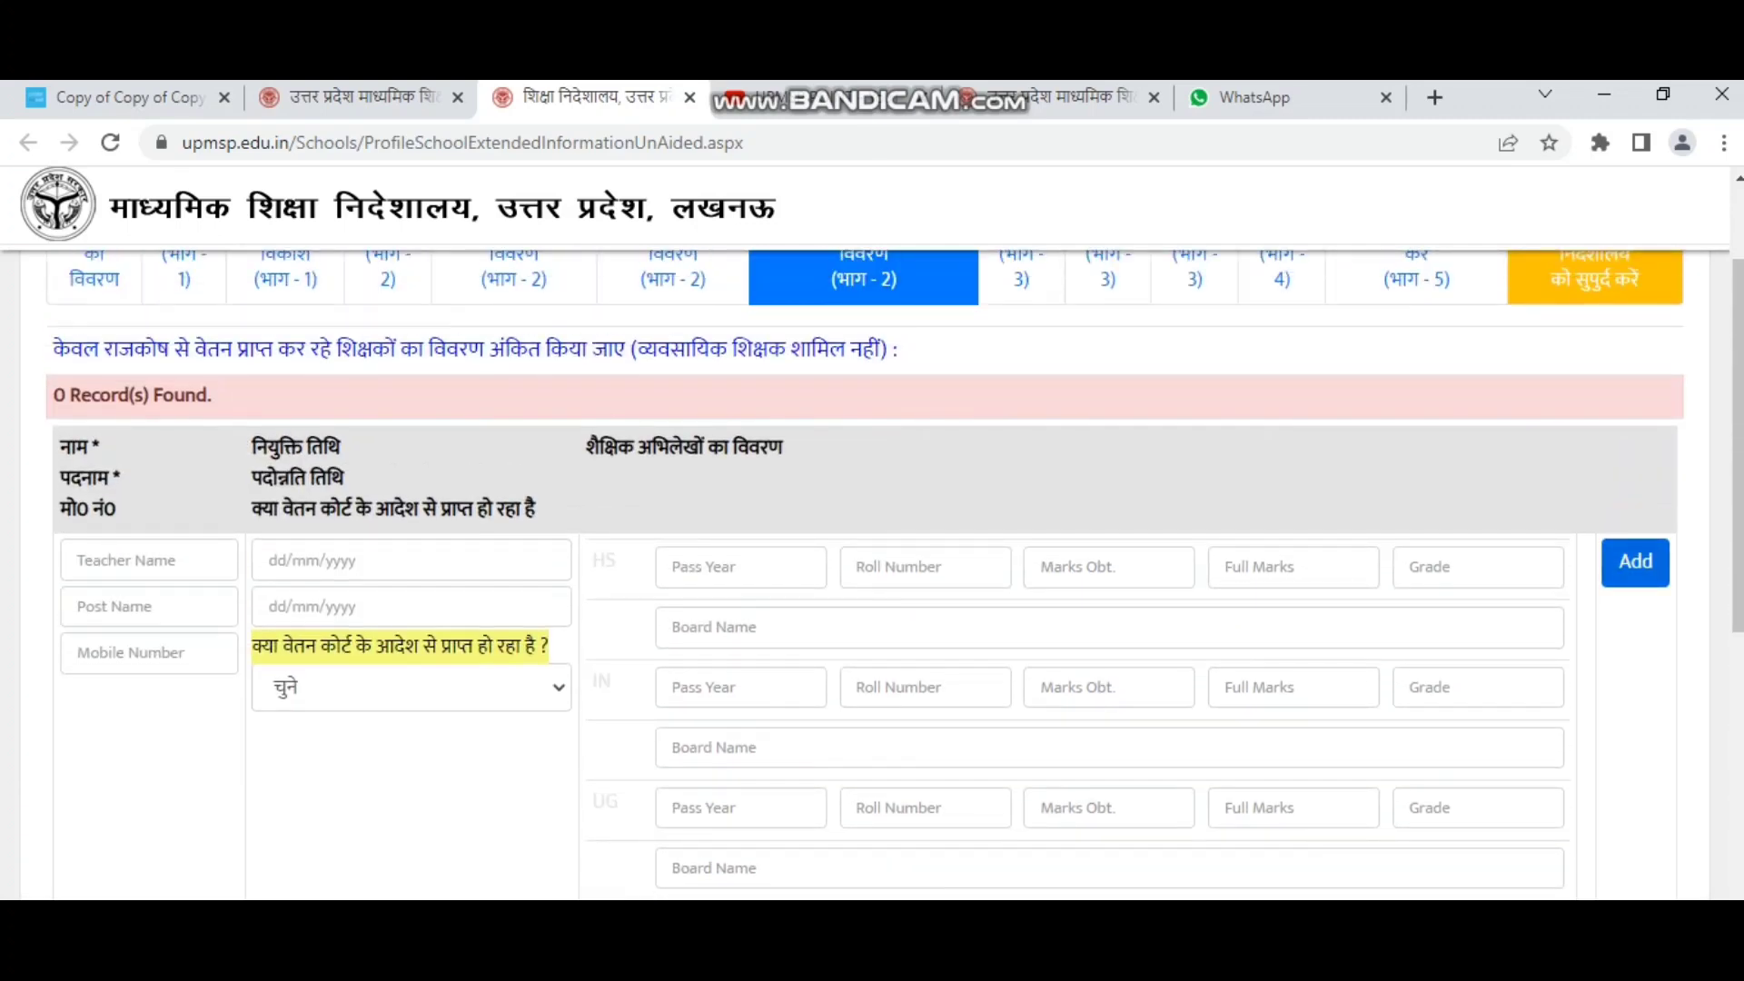
scroll(902, 572, "down", 5)
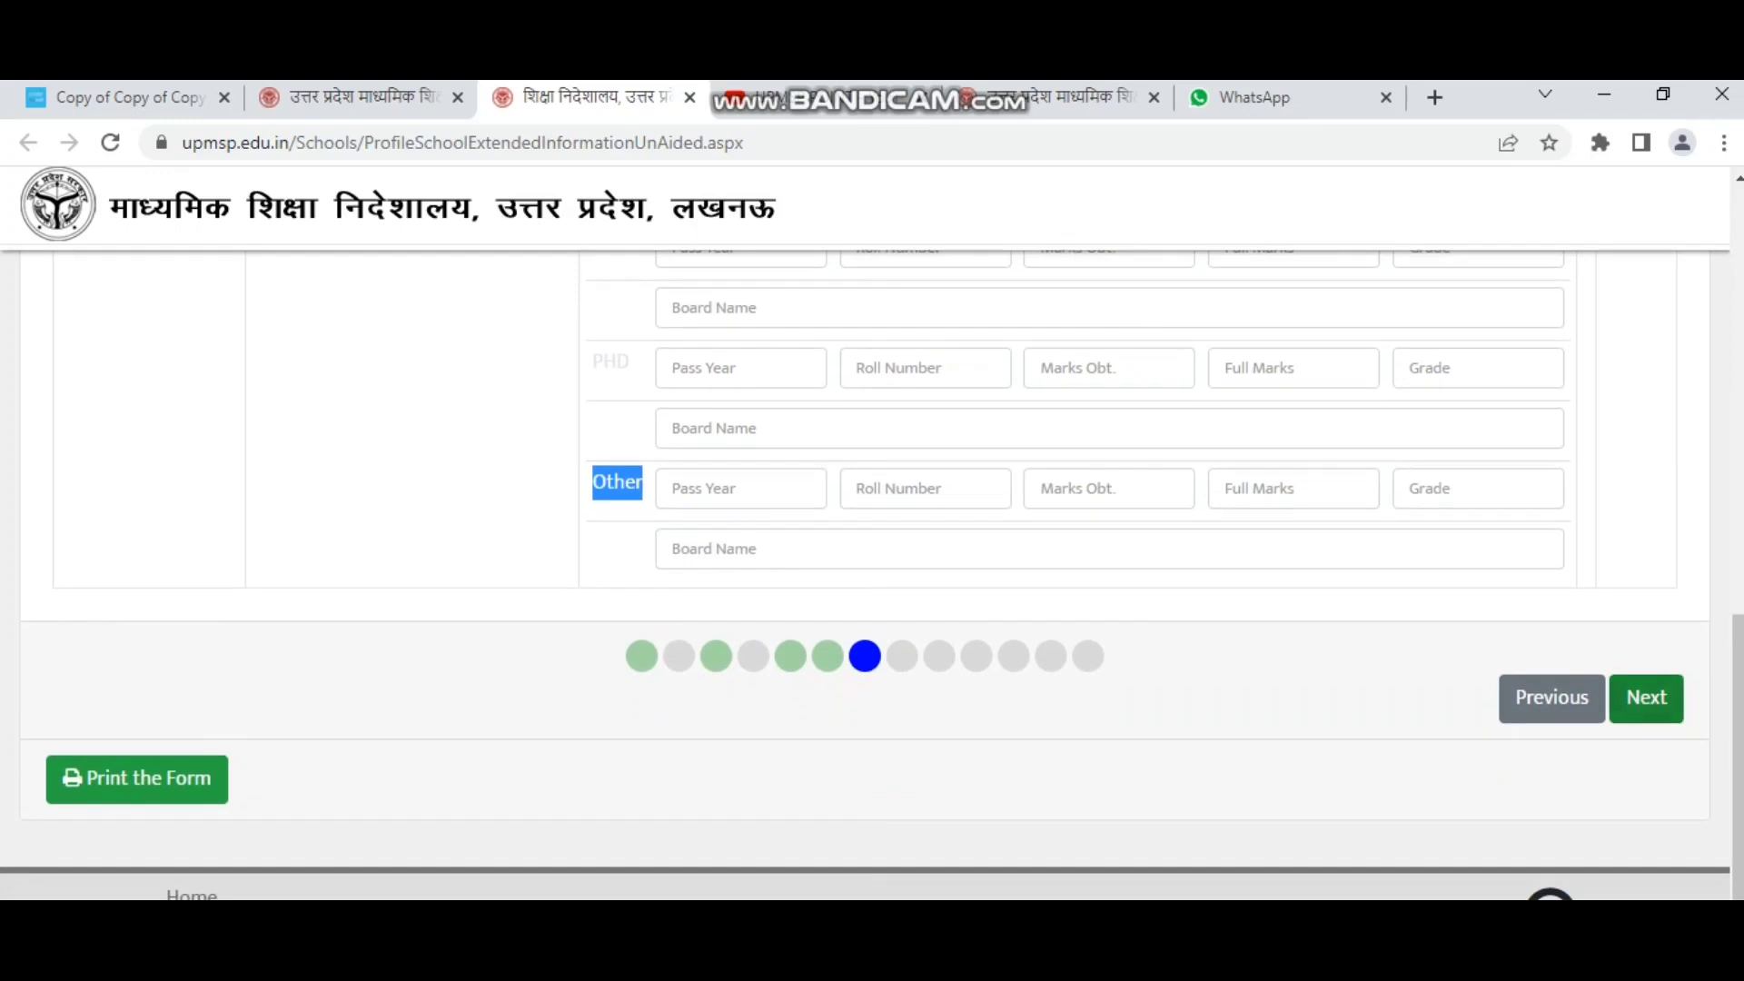
left_click(1645, 698)
Answer Yes for fire extinguisher and science lab availability.
scroll(872, 545, "up", 15)
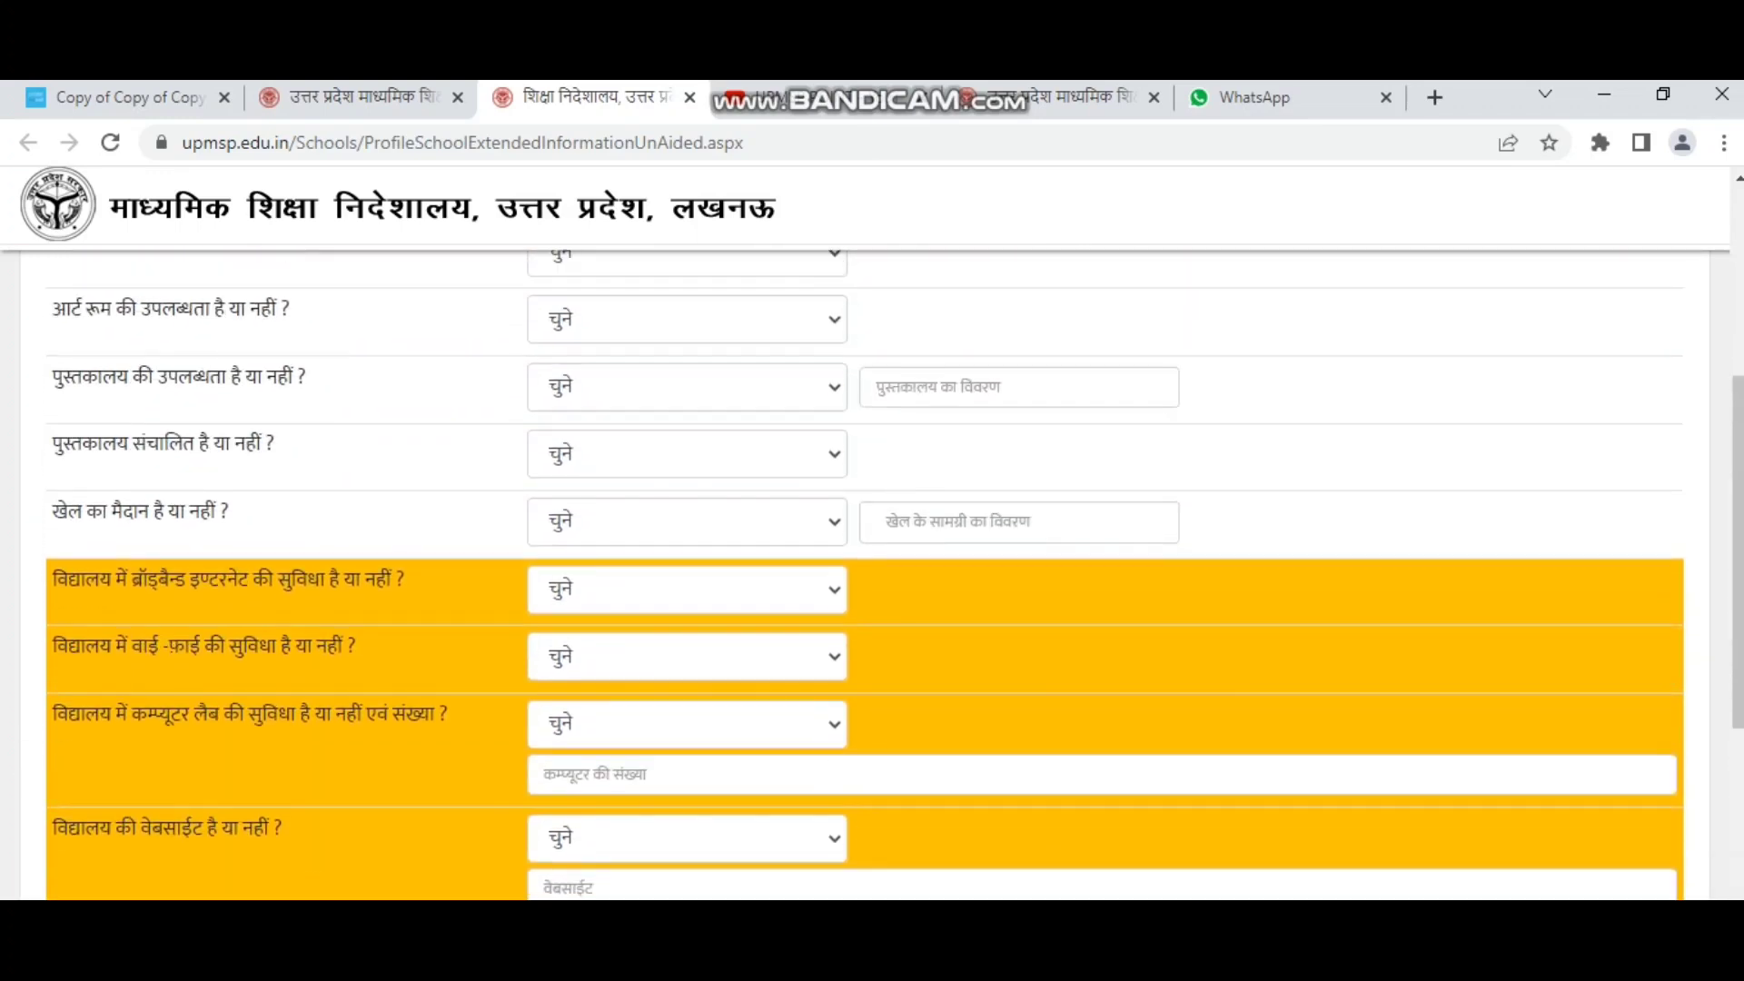
scroll(872, 545, "down", 1)
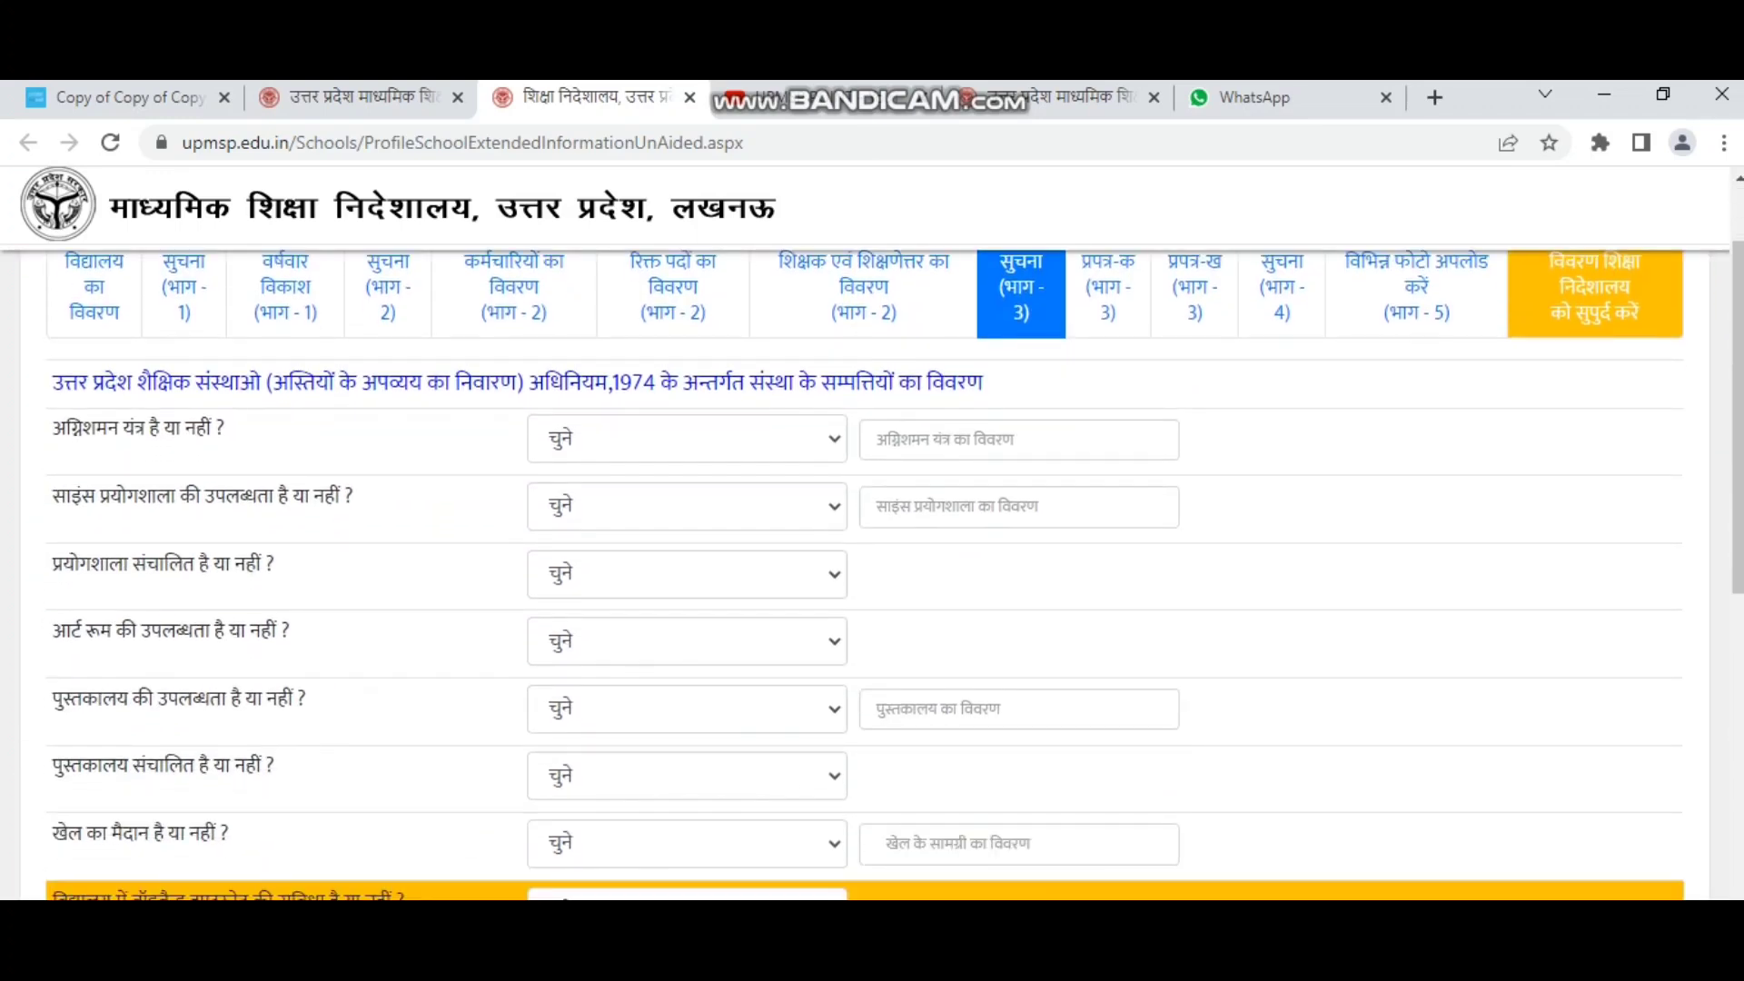
scroll(872, 545, "down", 1)
left_click(686, 310)
left_click(686, 390)
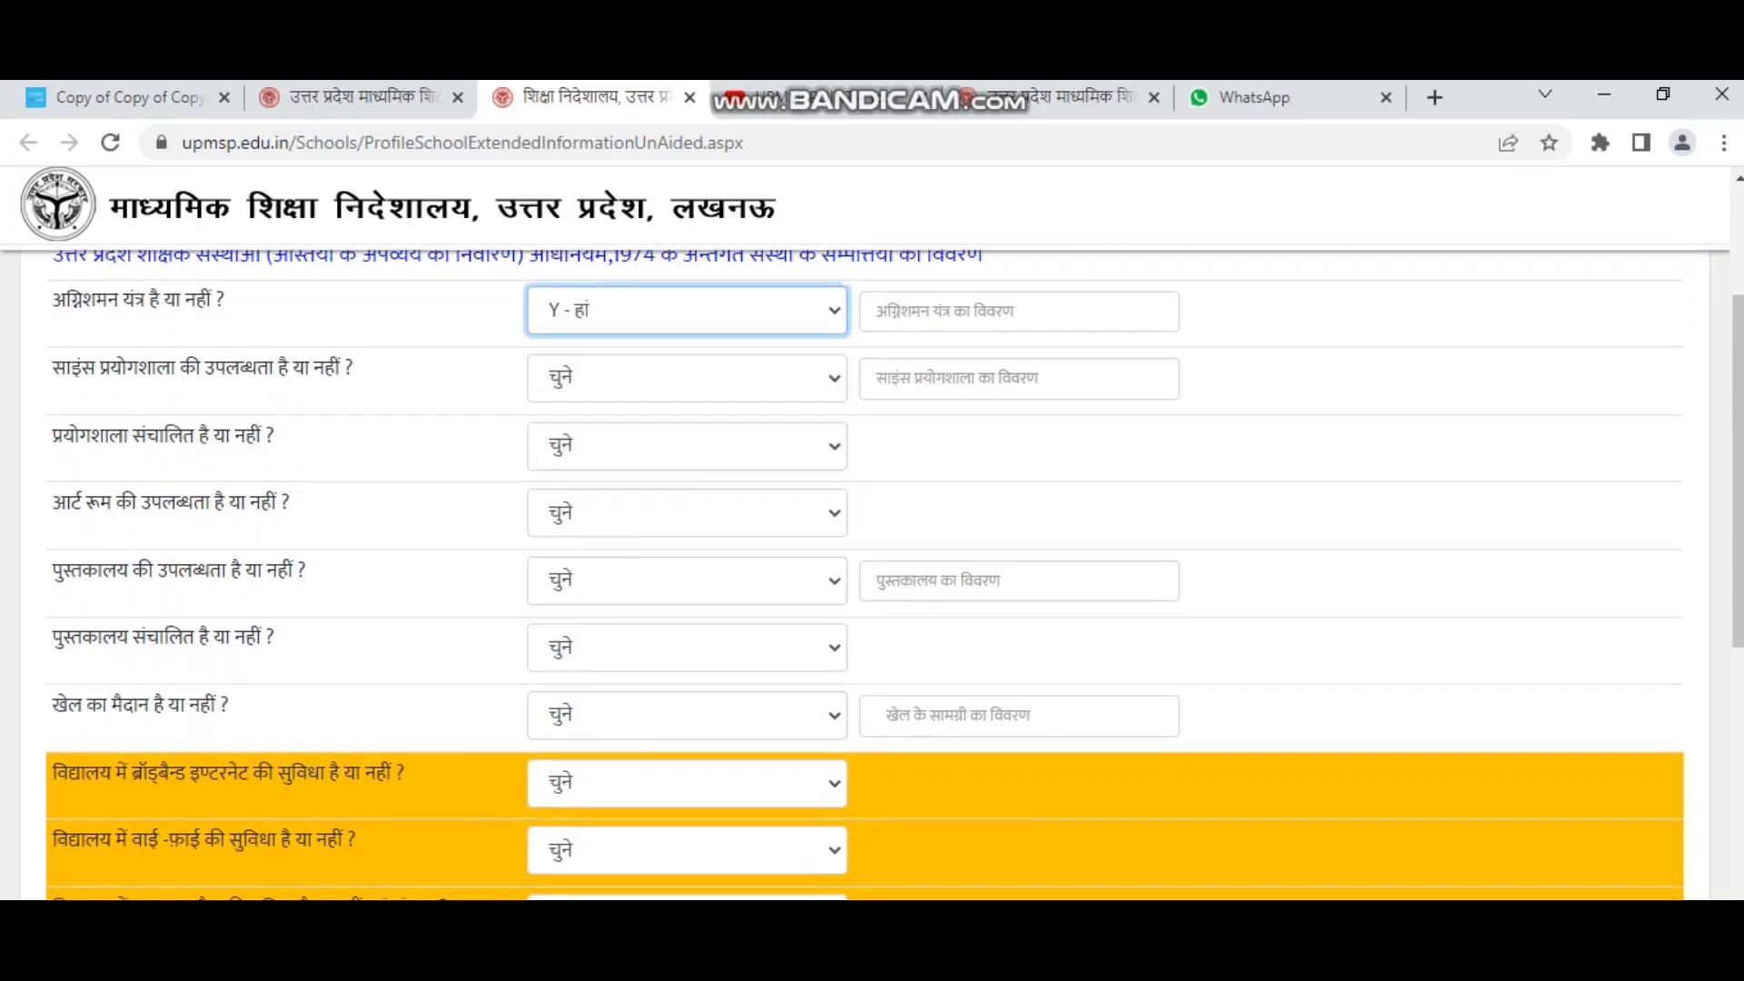
left_click(876, 310)
scroll(876, 311, "up", 1)
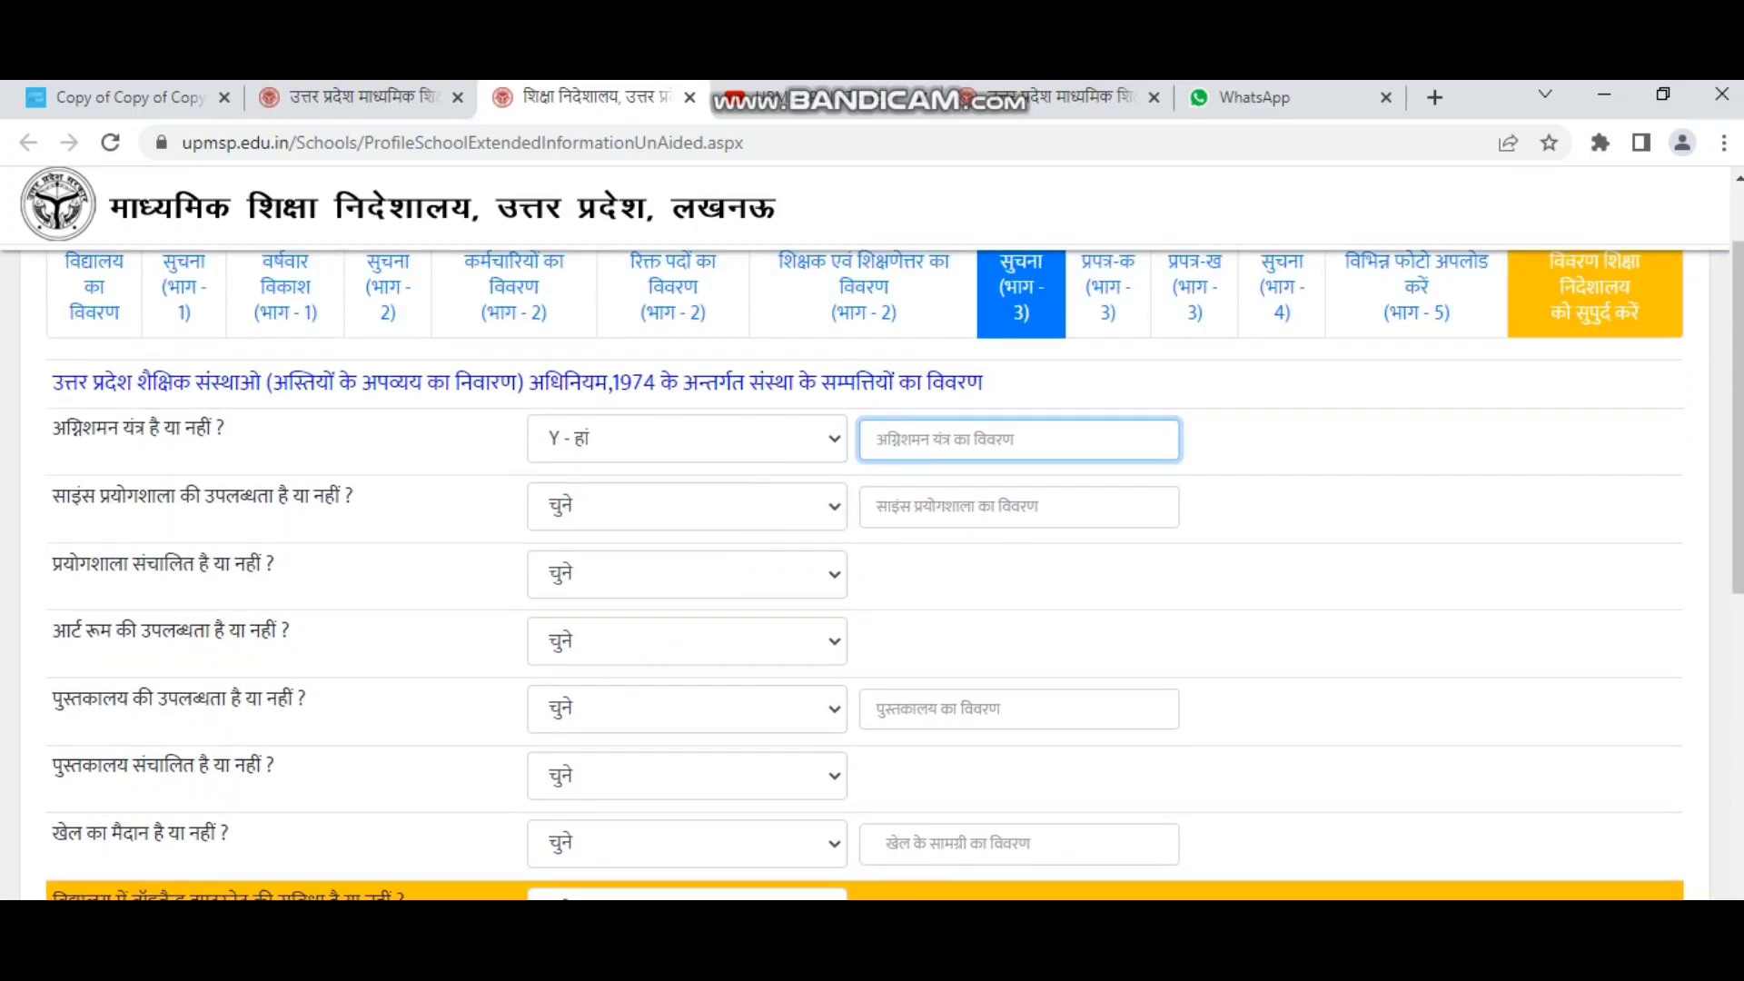
scroll(871, 545, "up", 1)
left_click_drag(70, 625, 289, 624)
left_click(687, 633)
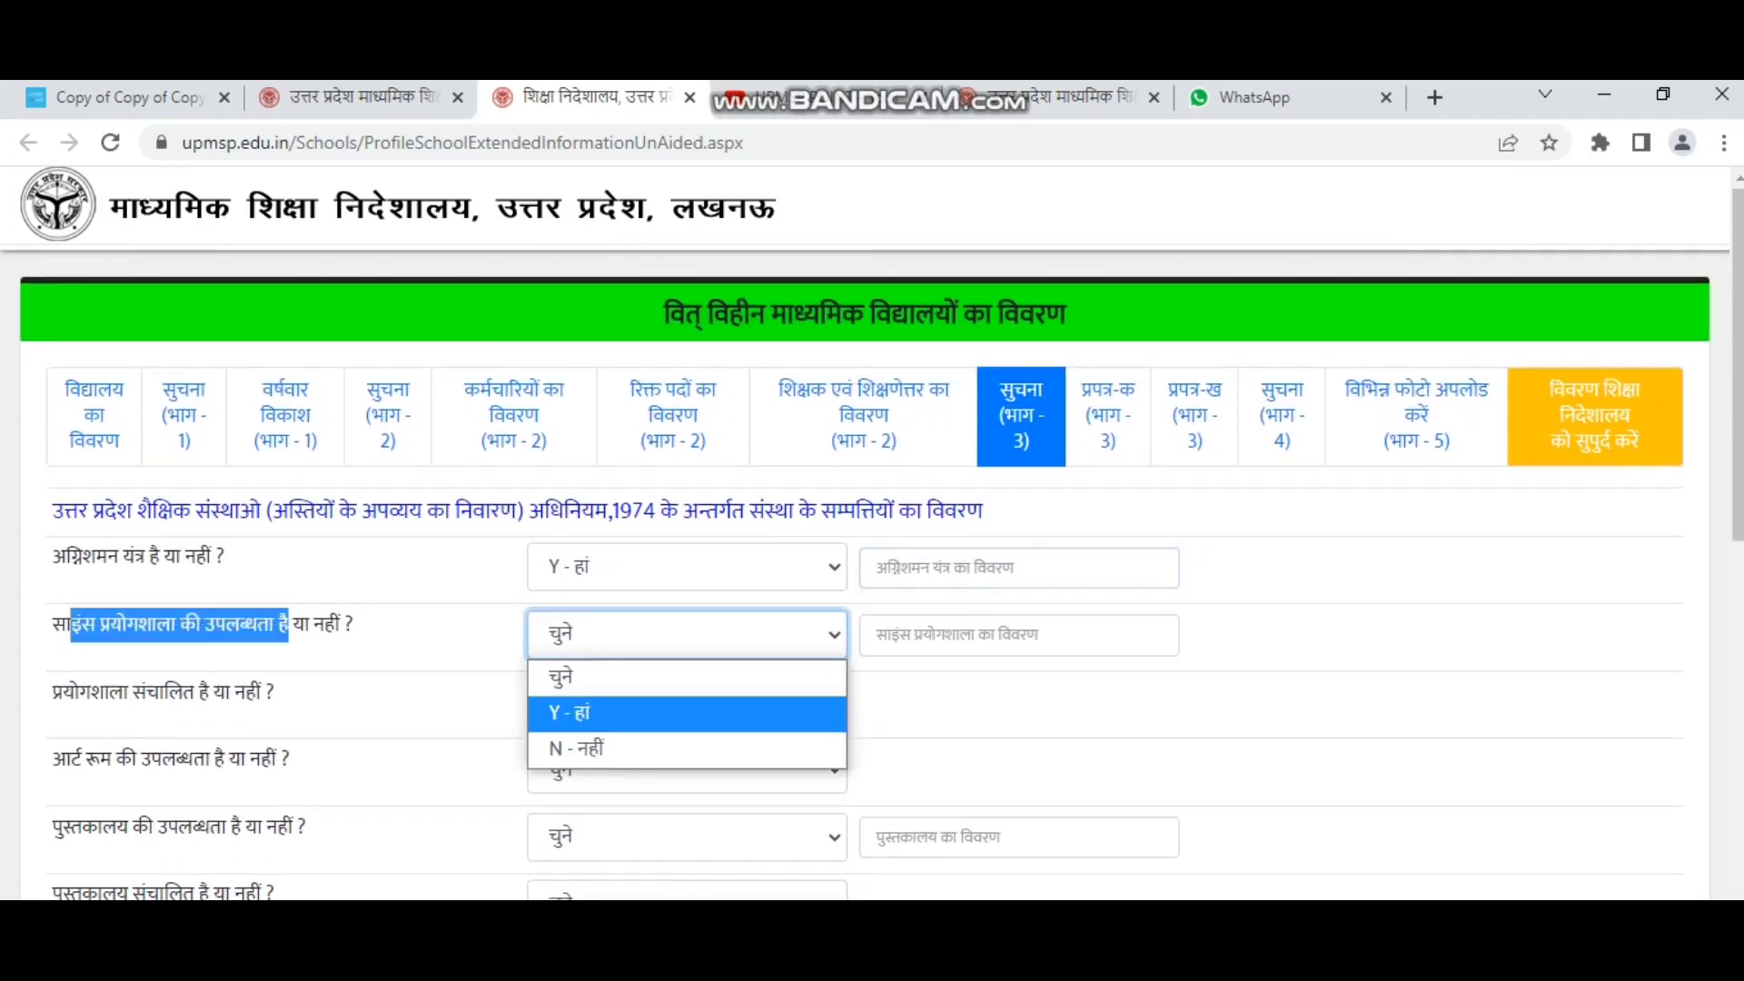
left_click(570, 713)
left_click(999, 633)
Answer Yes for lab operational, art room and library availability.
scroll(999, 634, "down", 2)
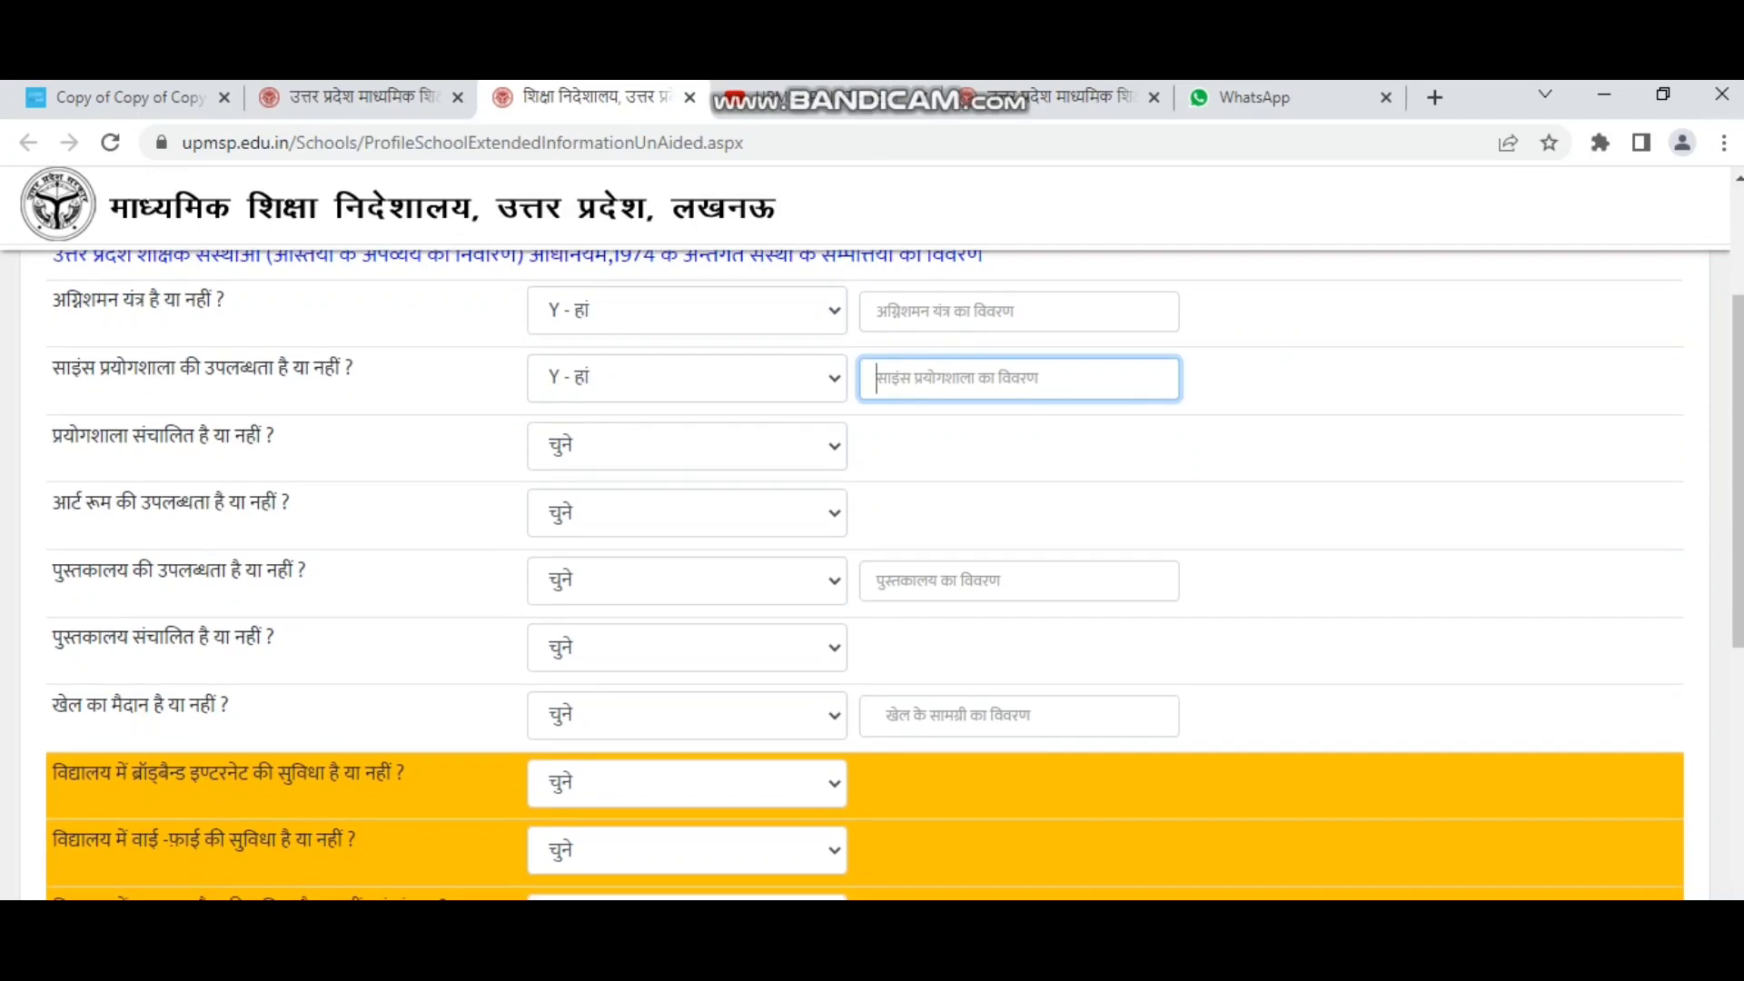
left_click(686, 446)
left_click(581, 525)
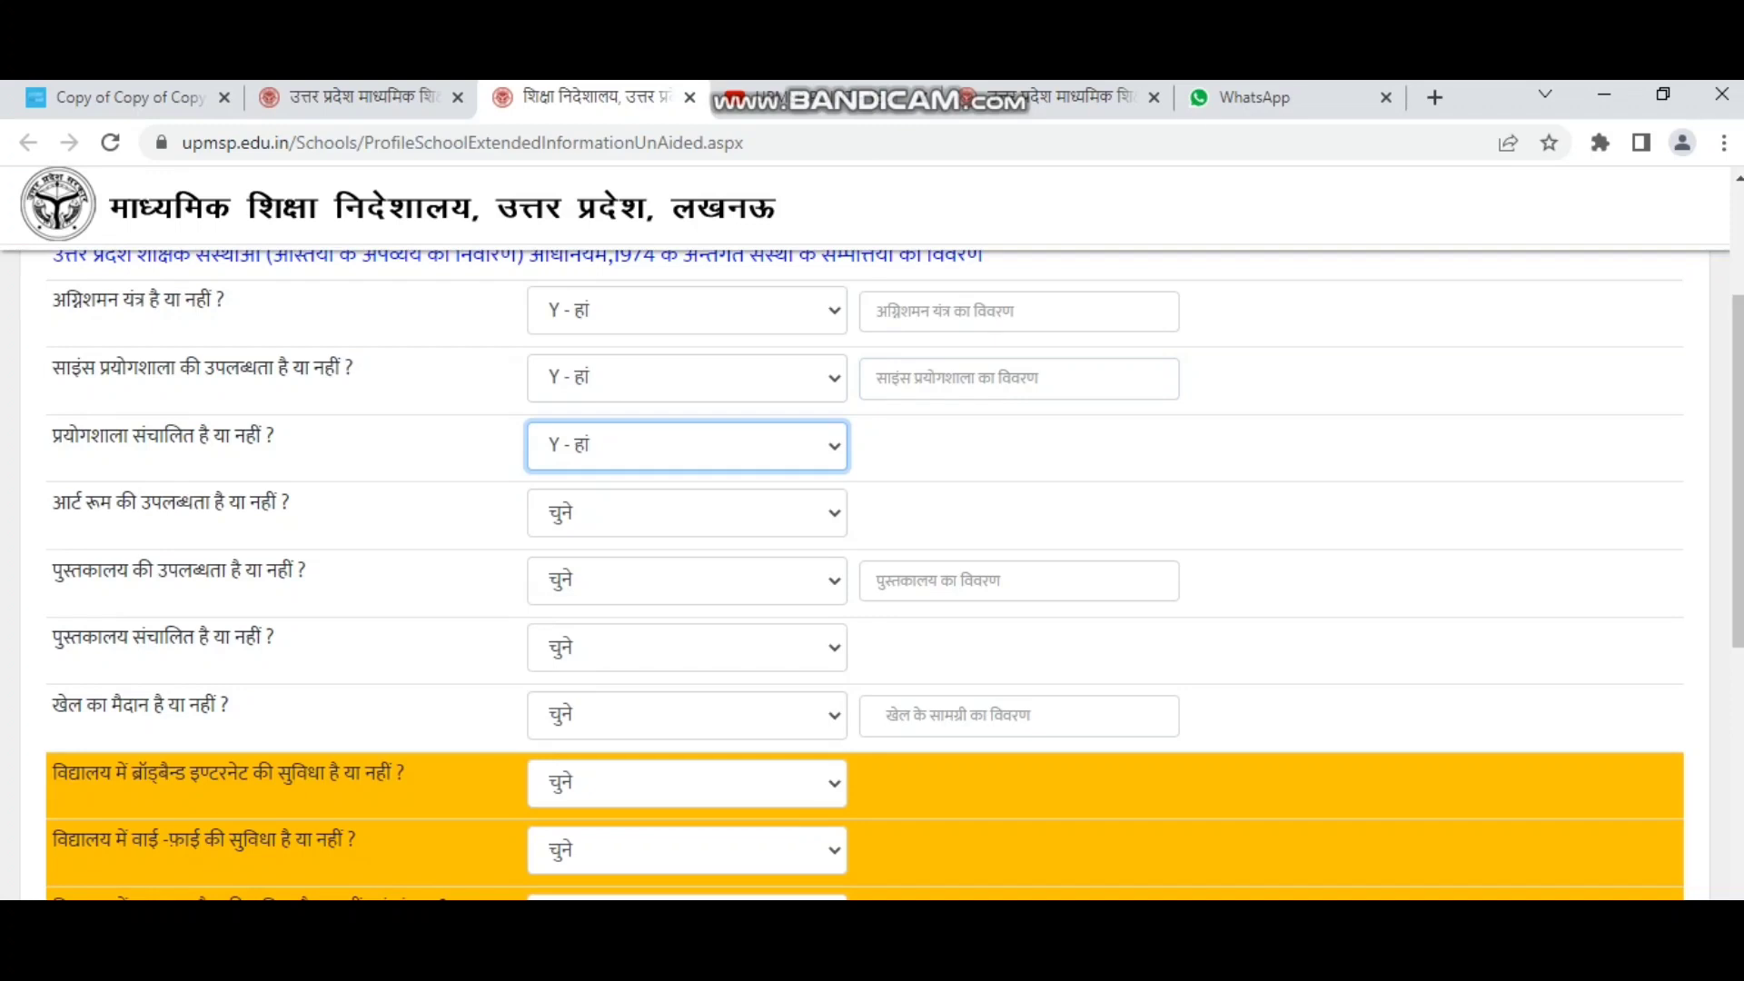
left_click(686, 513)
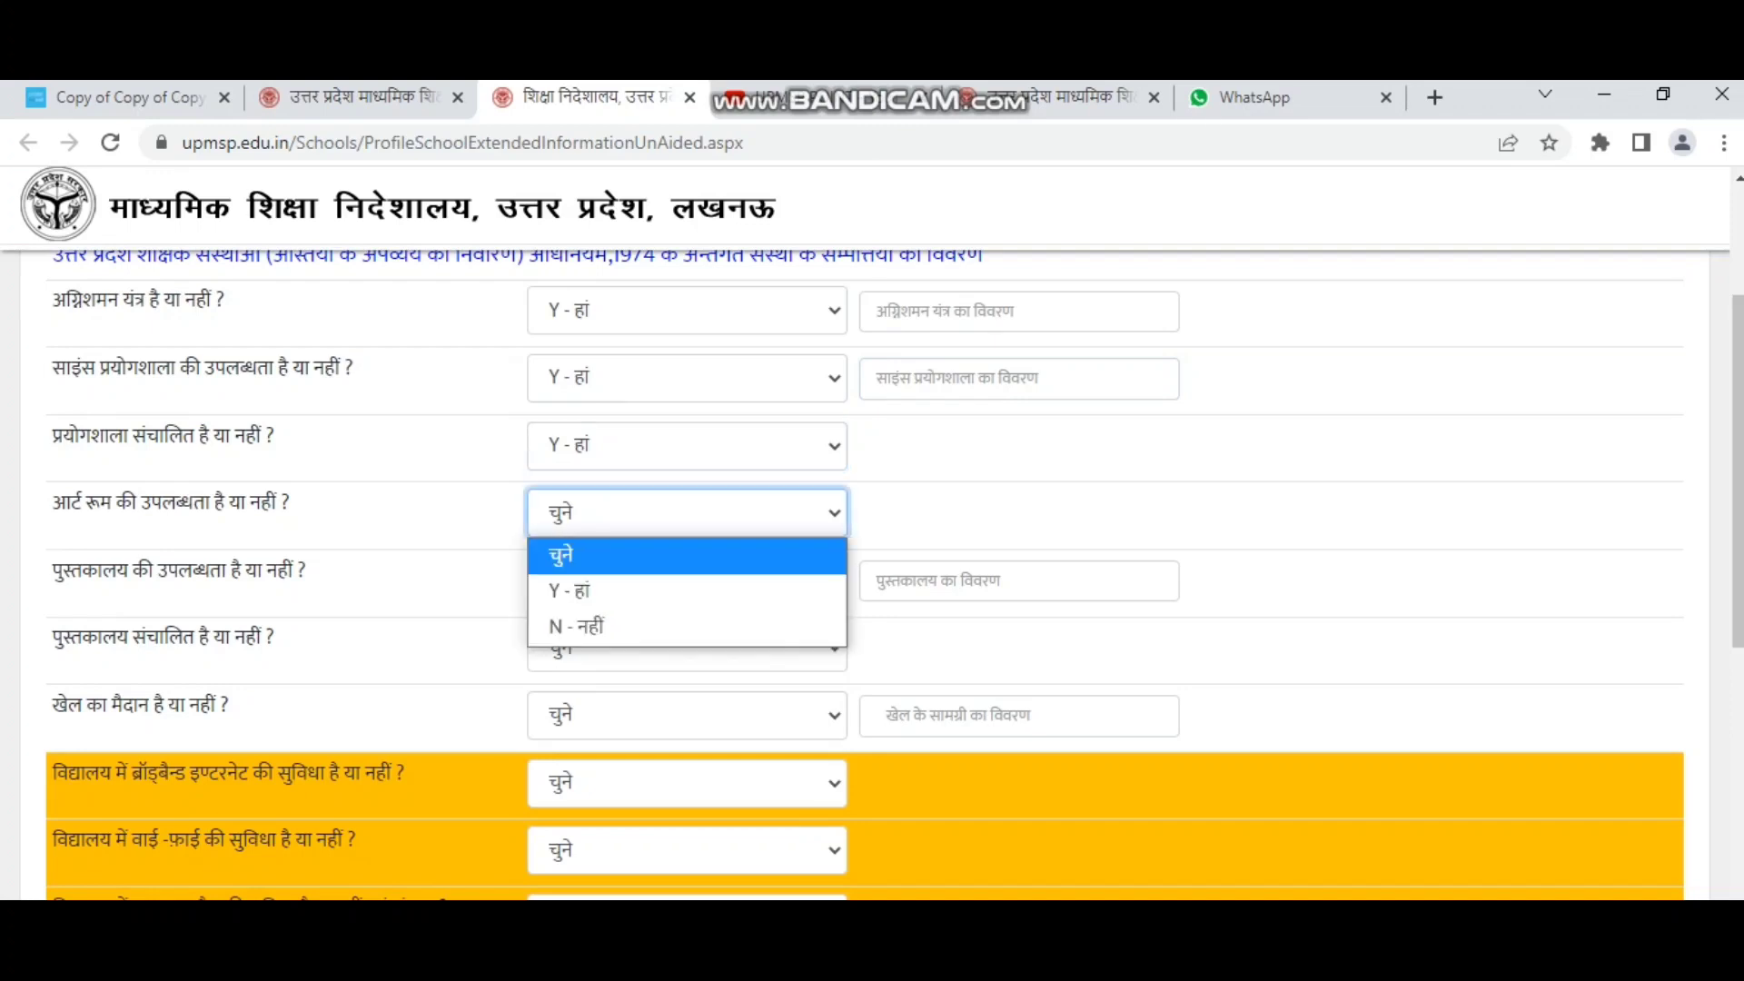
left_click(581, 588)
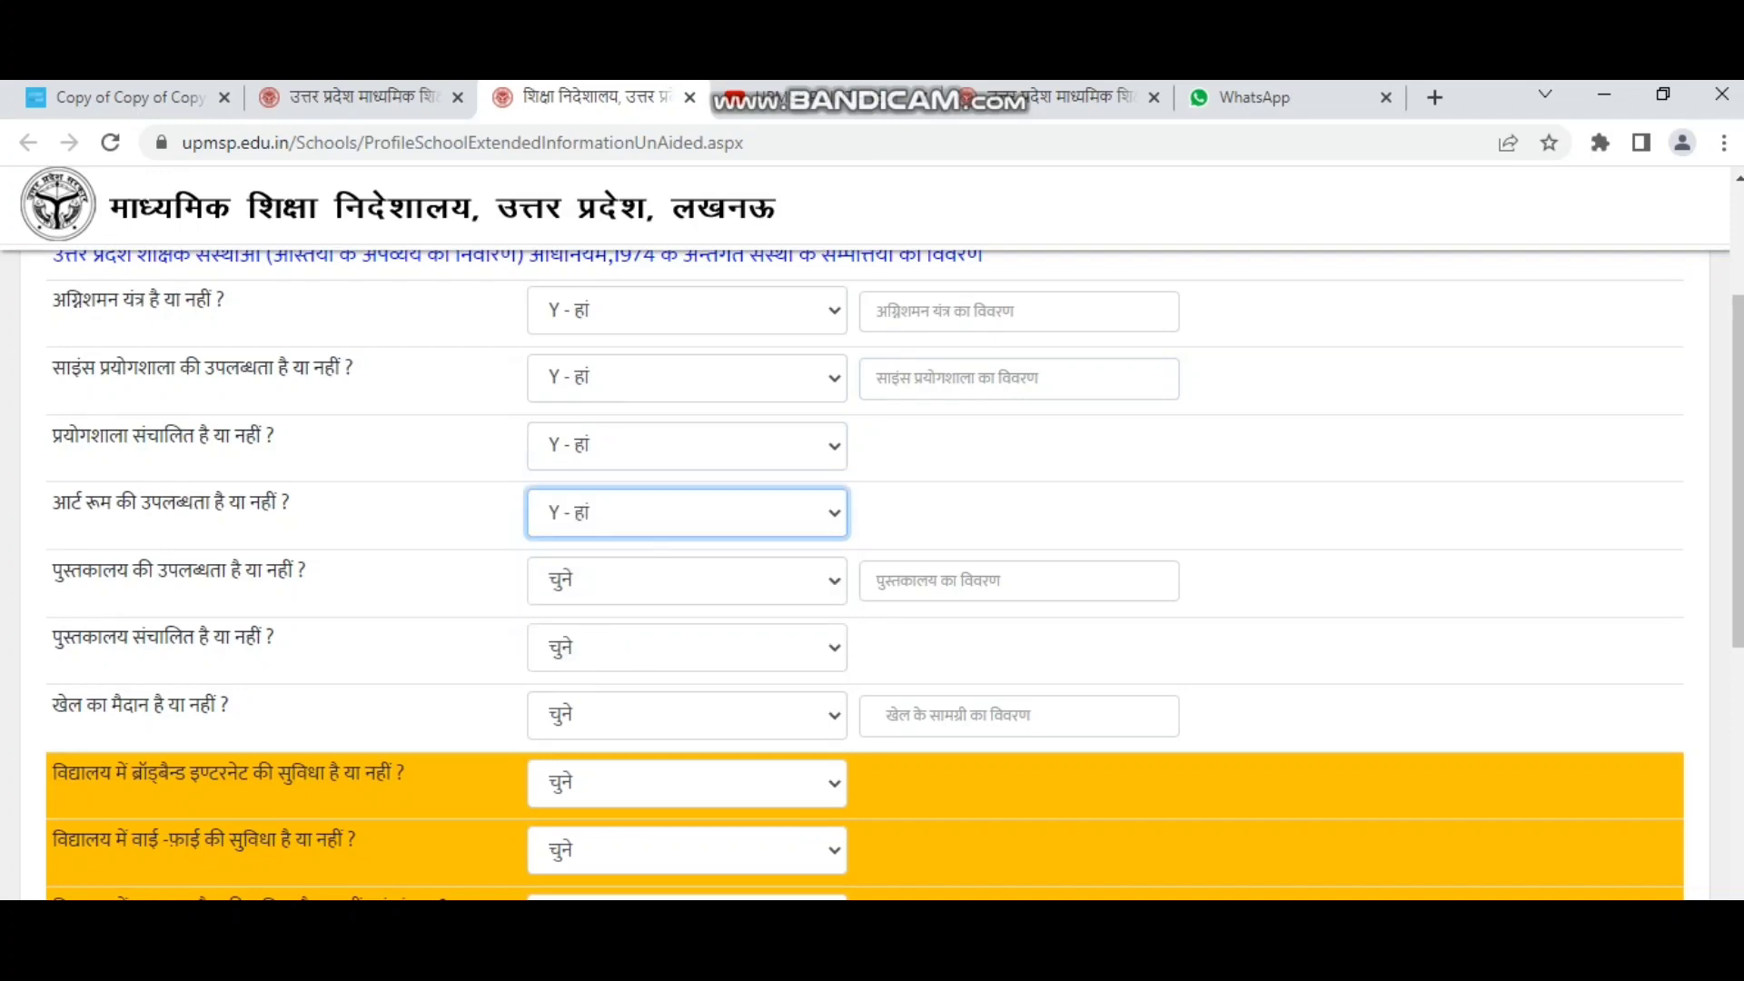
left_click(686, 580)
left_click(581, 656)
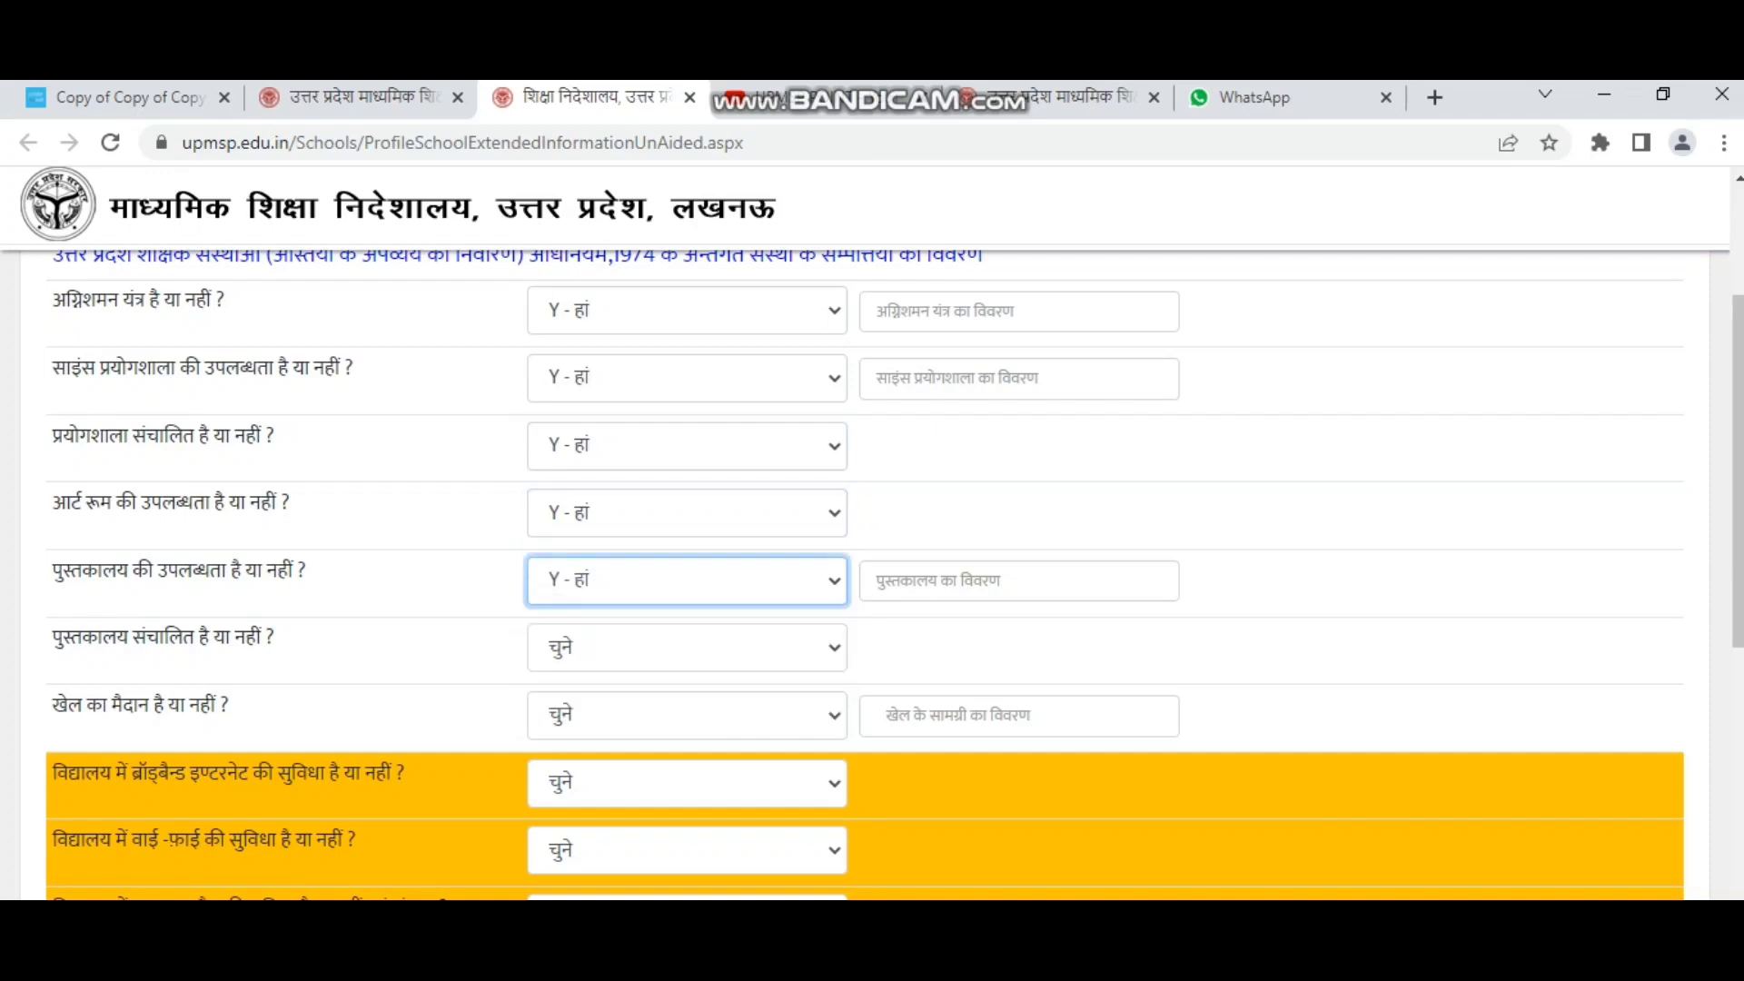
Answer Yes for library being operated and for having a playground.
scroll(581, 656, "down", 1)
left_click_drag(275, 509, 52, 508)
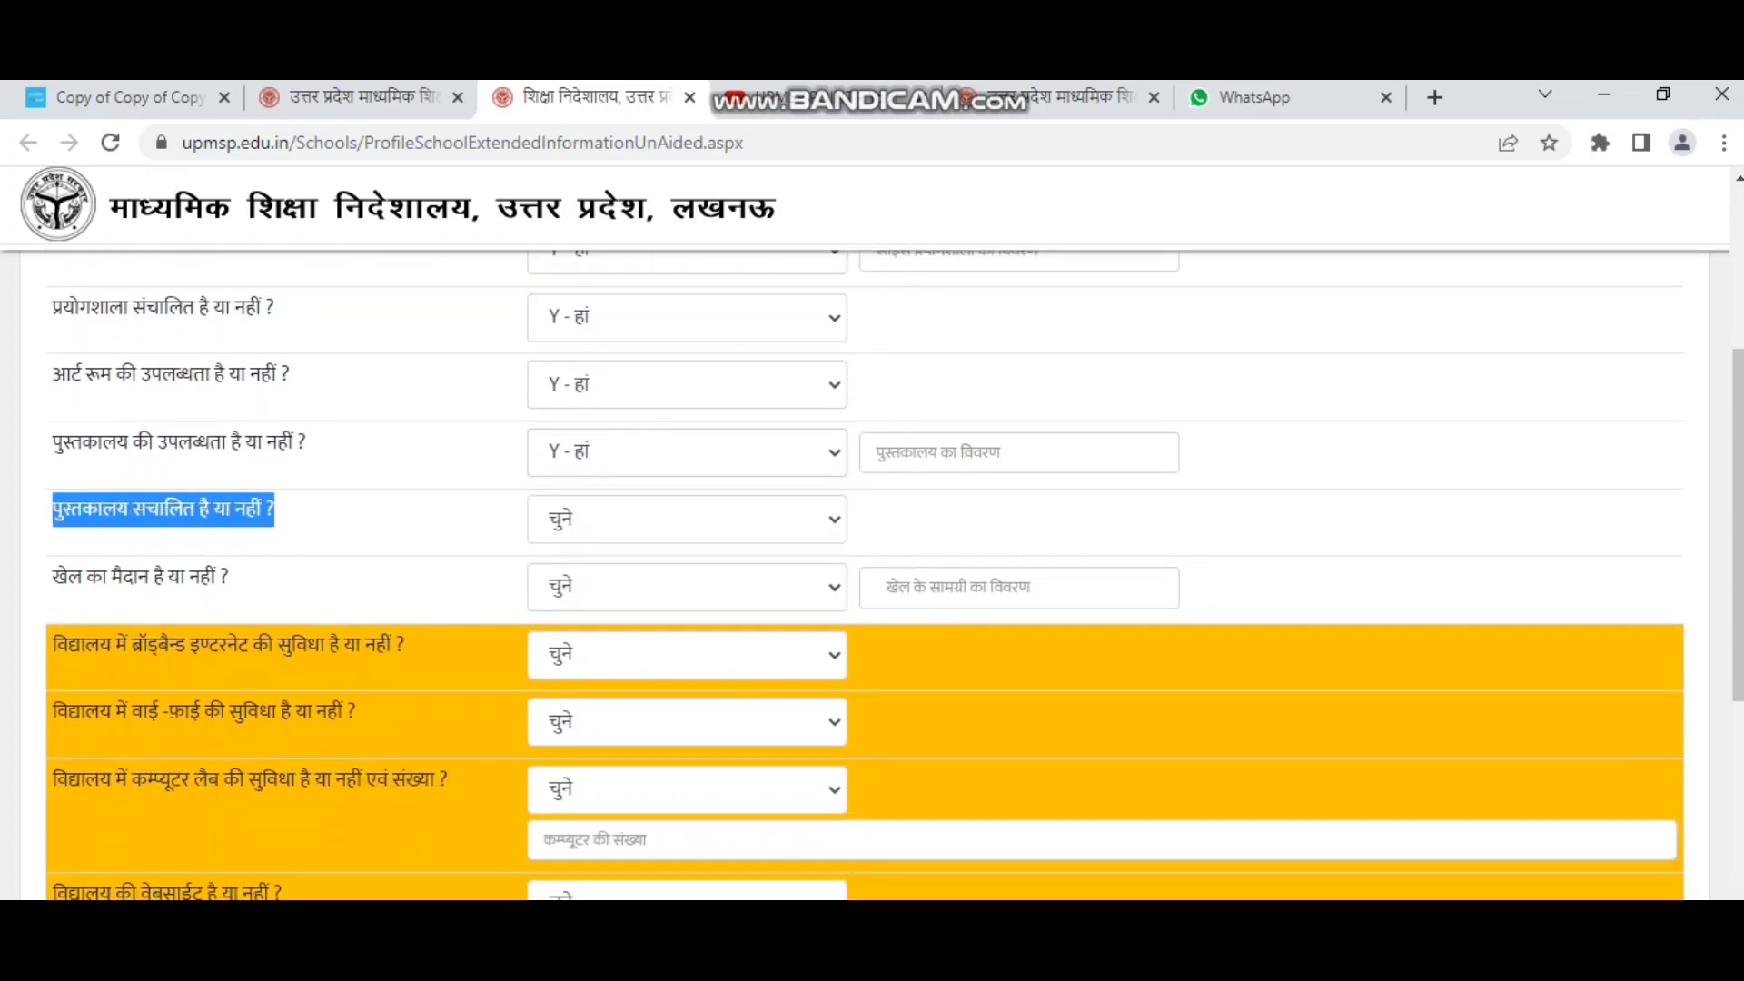
left_click(686, 518)
left_click(581, 591)
scroll(581, 591, "down", 1)
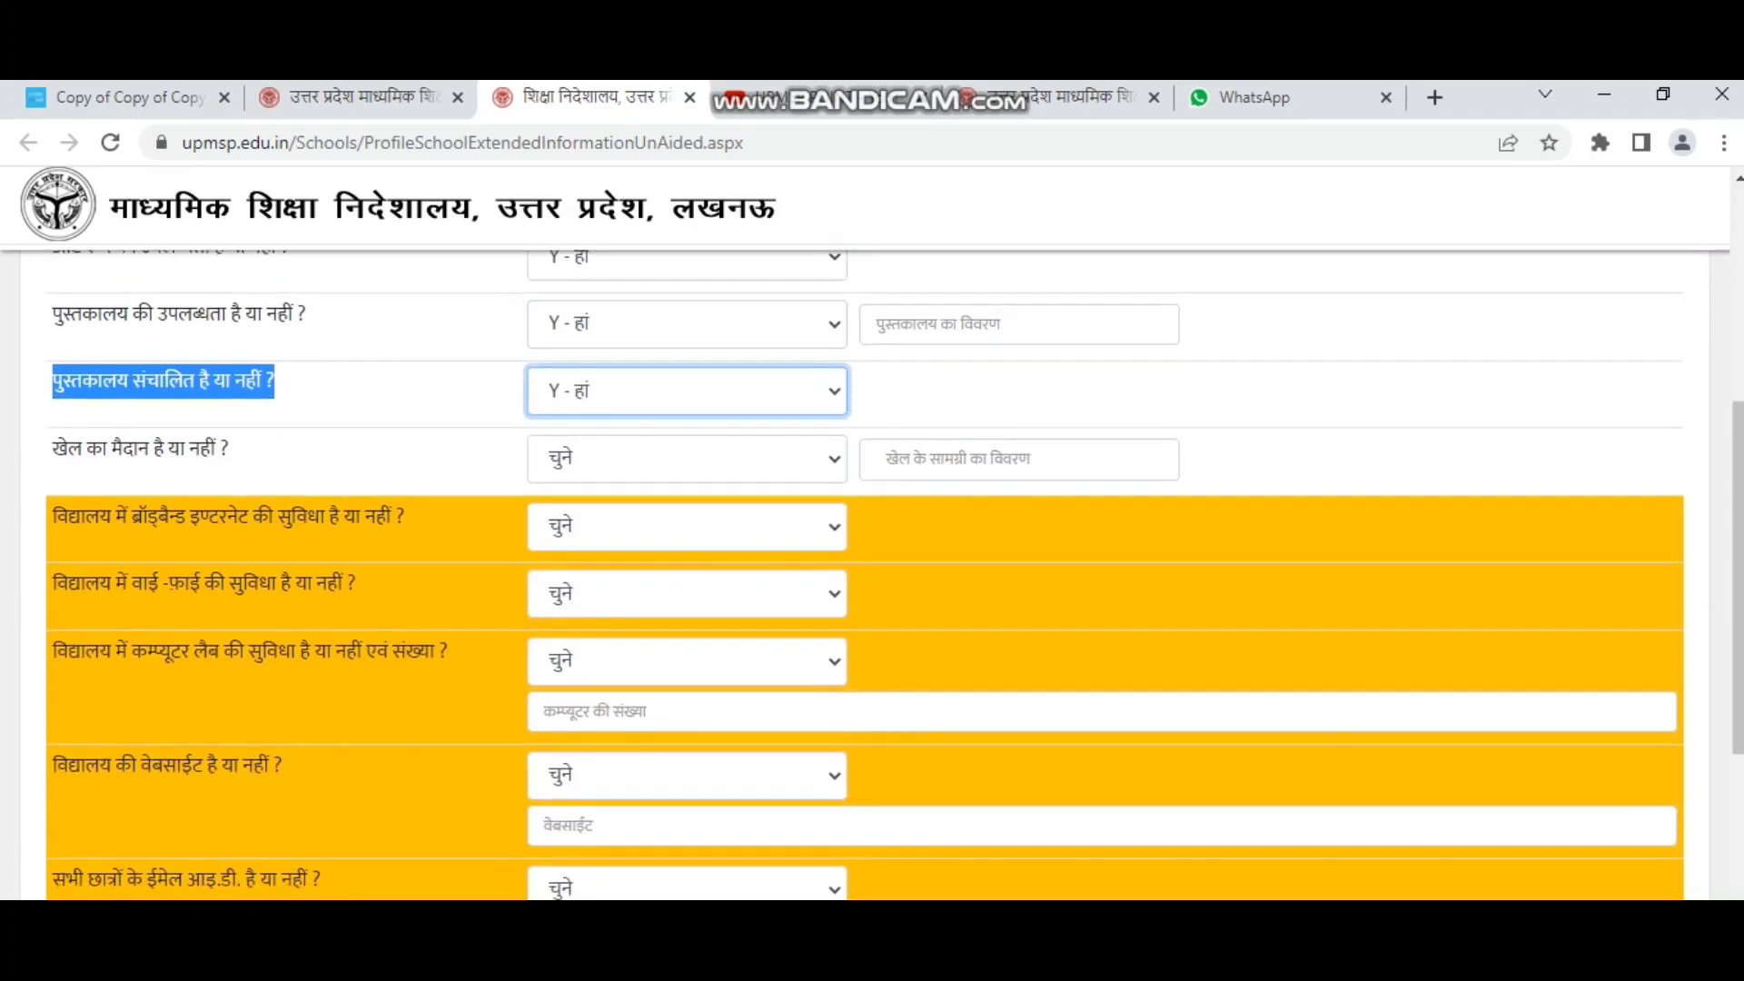
scroll(872, 573, "up", 1)
left_click(686, 586)
left_click(581, 664)
left_click(407, 645)
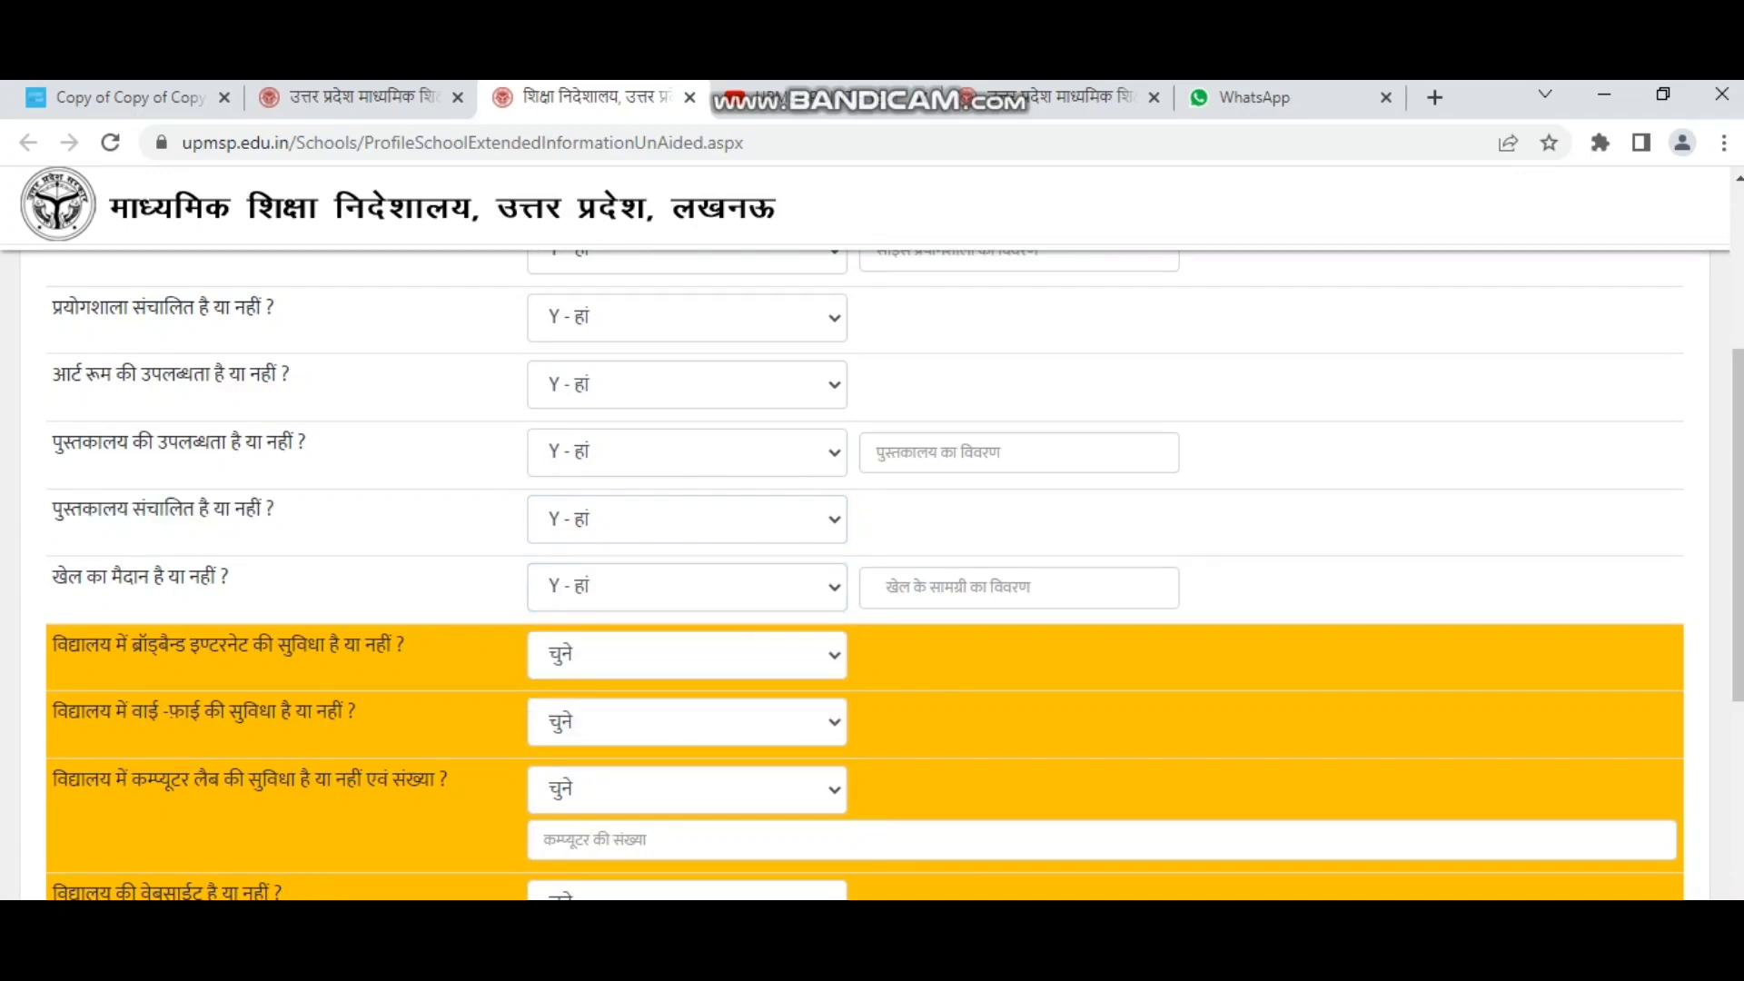
scroll(872, 572, "down", 1)
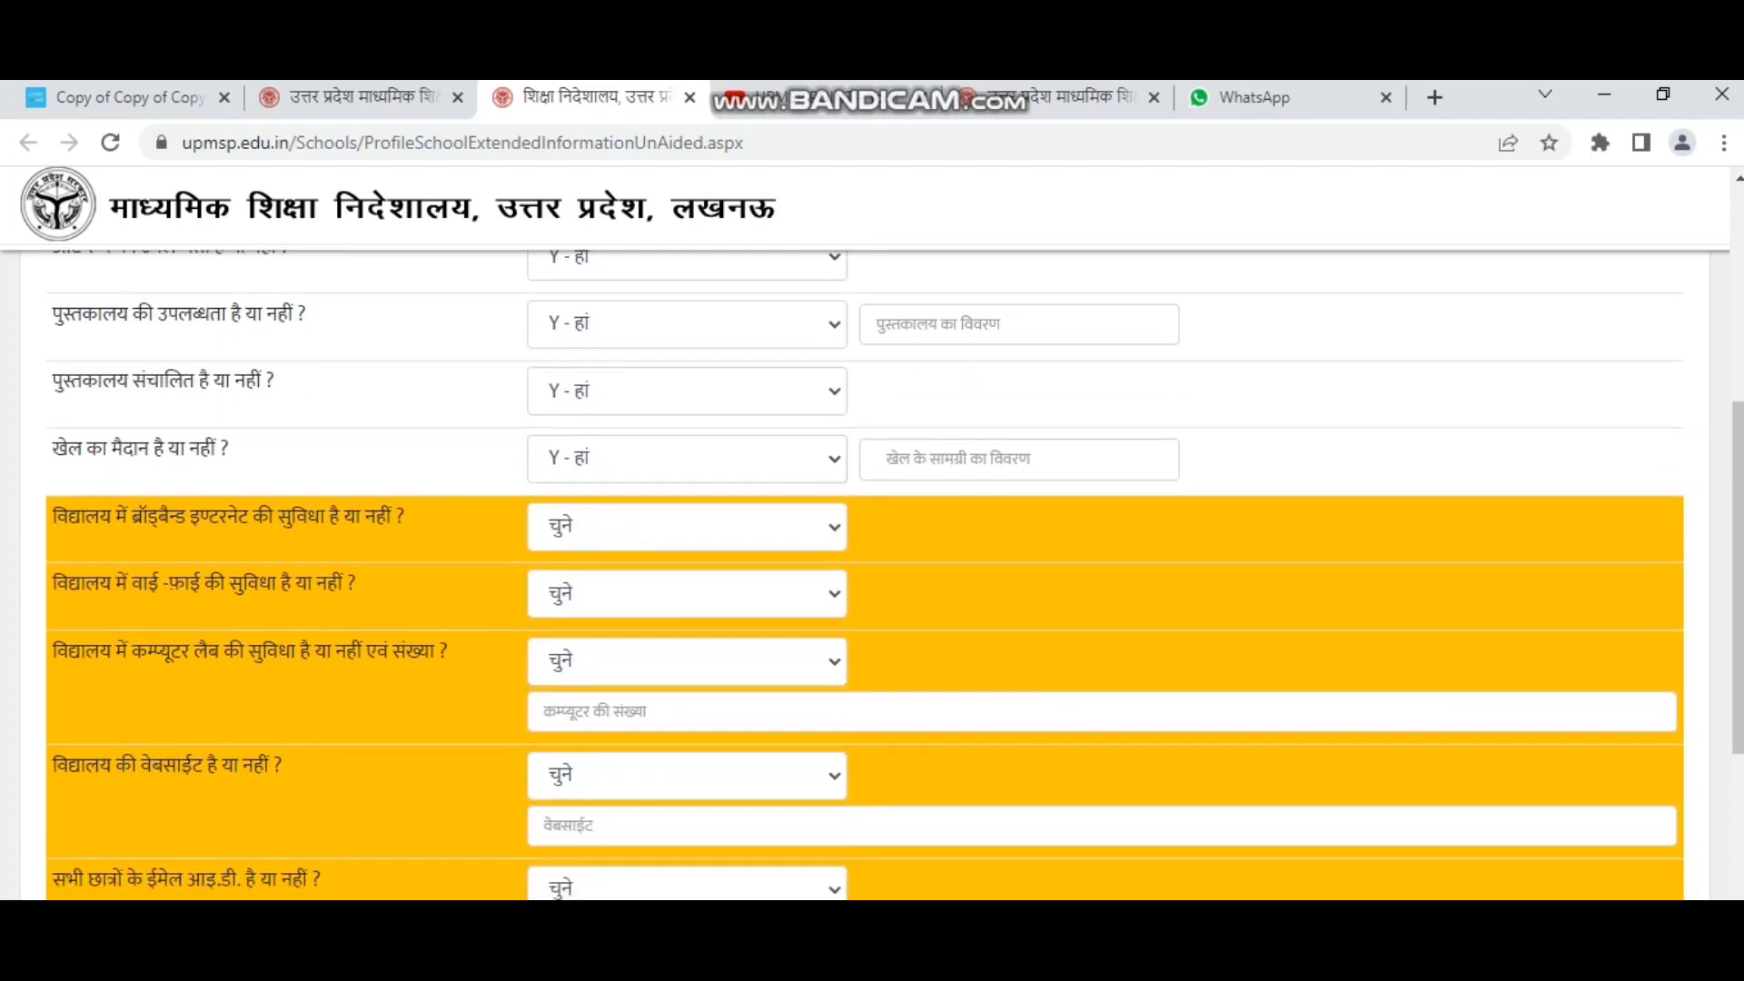
left_click(1019, 460)
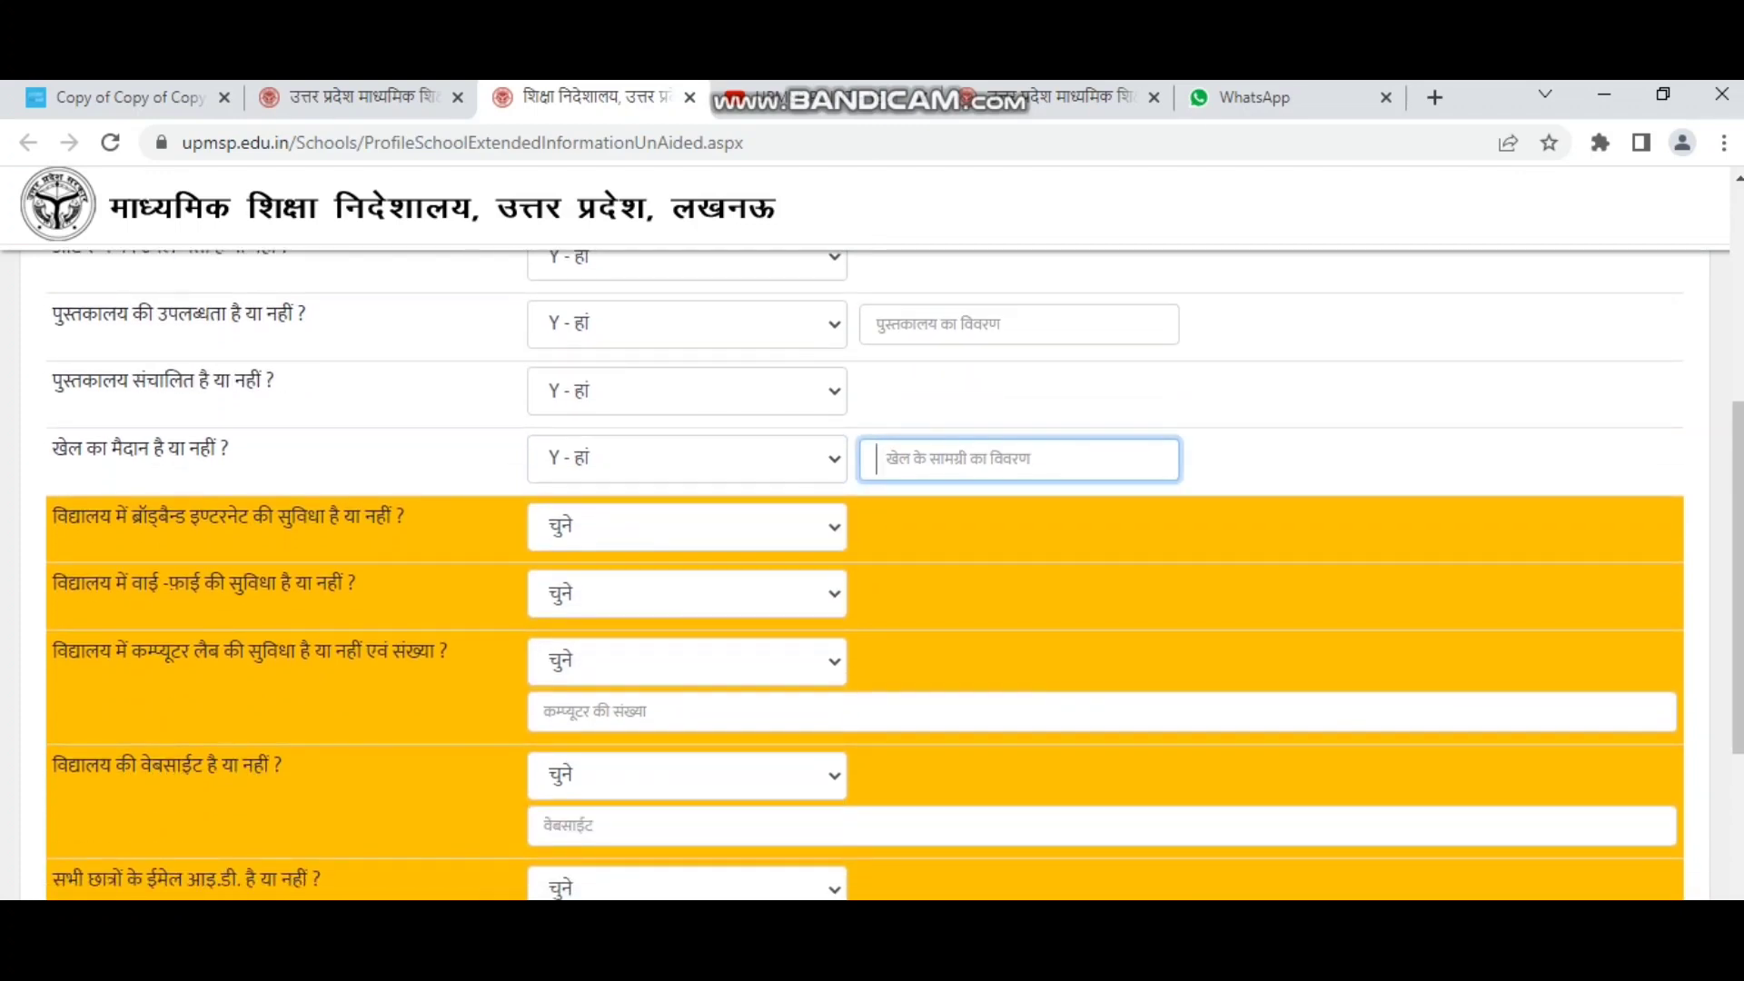
scroll(872, 572, "down", 1)
Answer Yes for broadband, Wi-Fi and computer lab, with 10 computers.
left_click(687, 398)
left_click(687, 476)
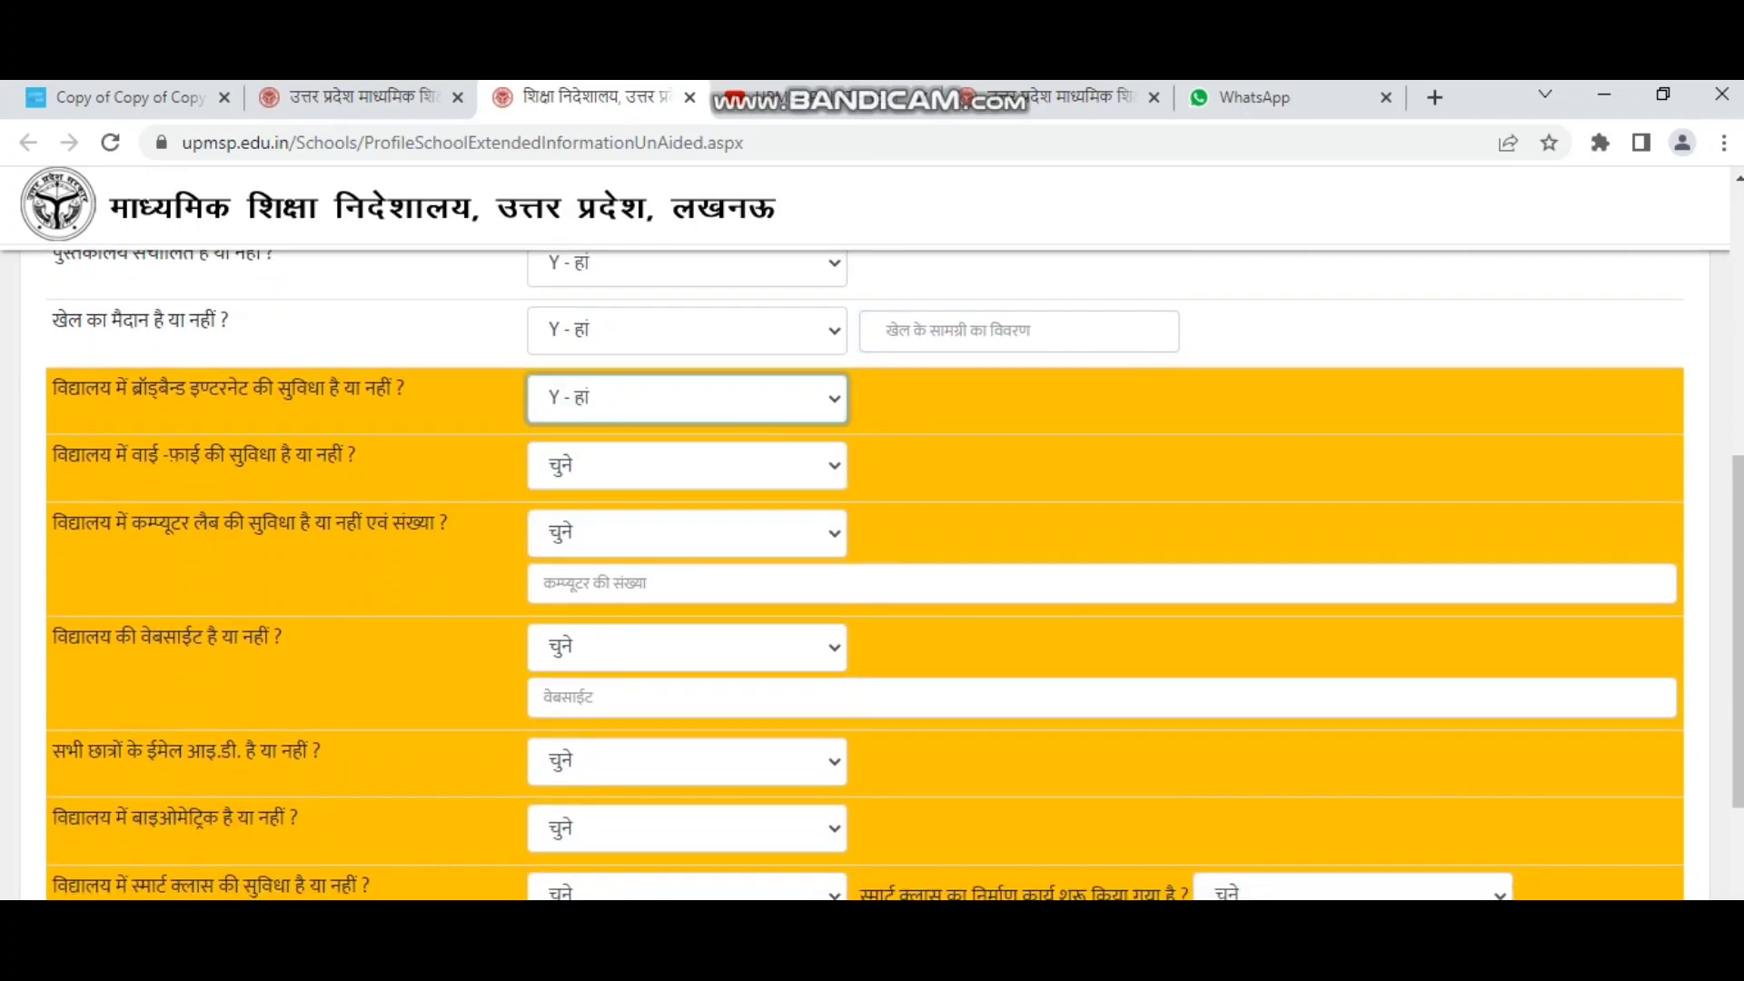
double_click(83, 455)
left_click_drag(224, 455, 356, 455)
left_click(687, 466)
left_click(672, 543)
left_click_drag(54, 524, 438, 524)
left_click(687, 534)
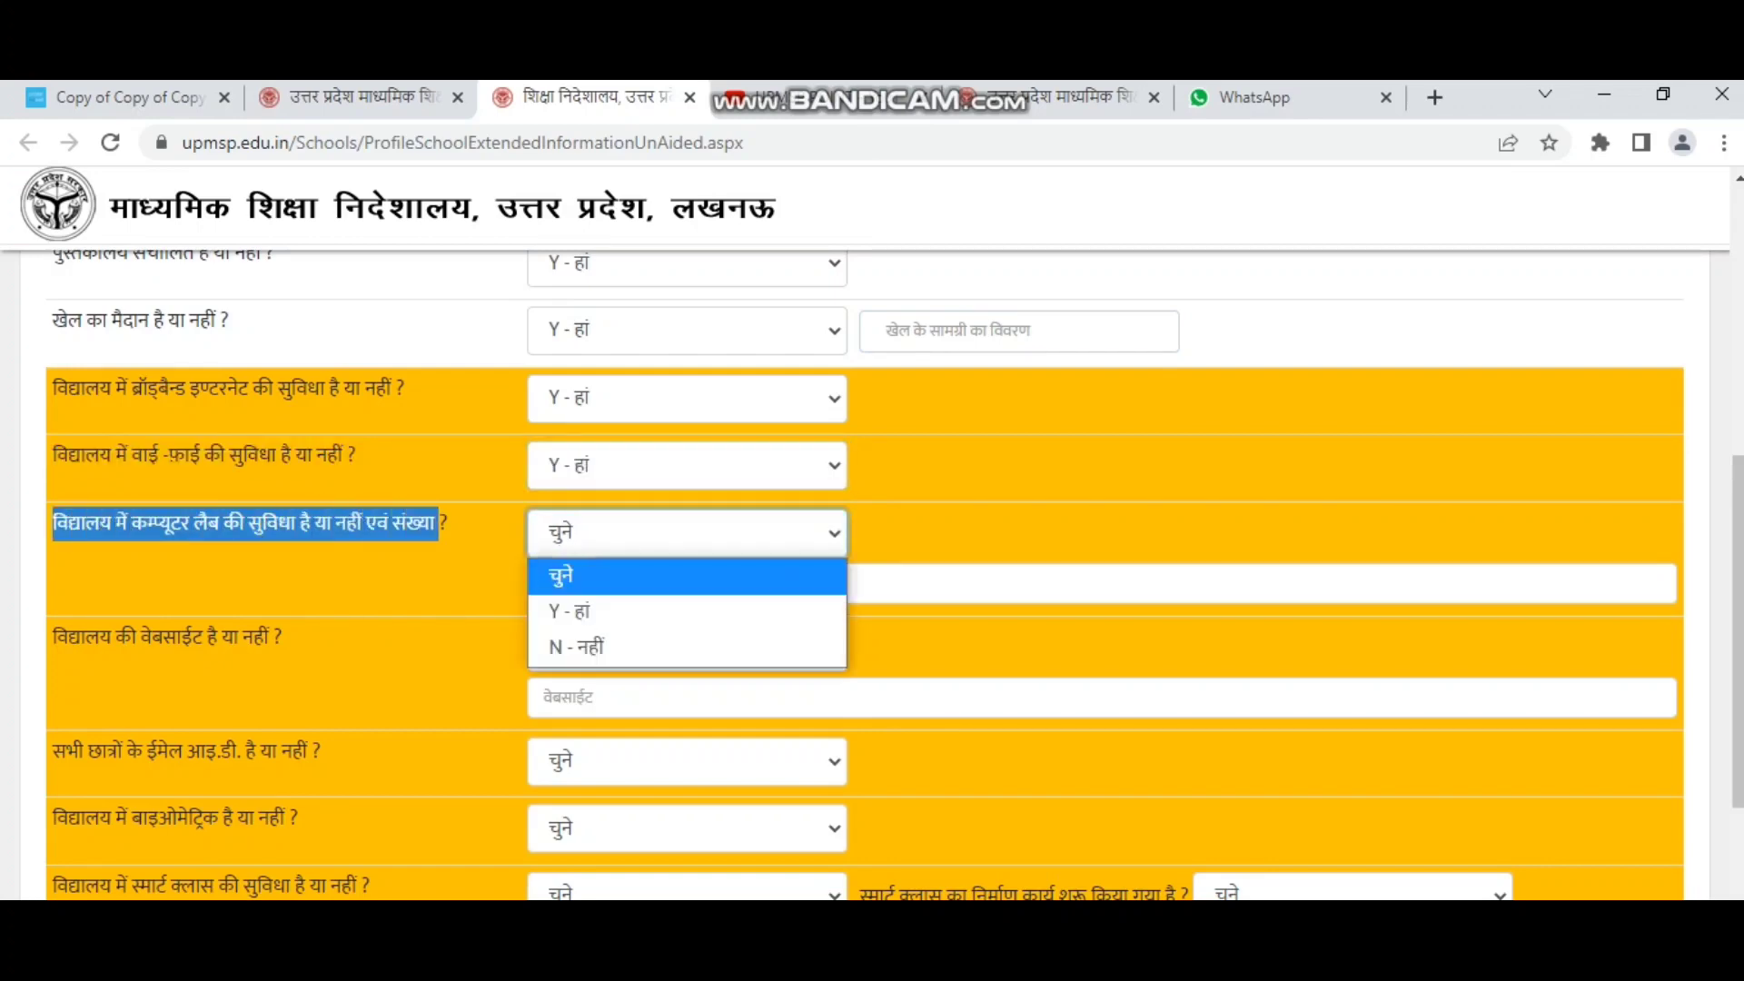
left_click(636, 612)
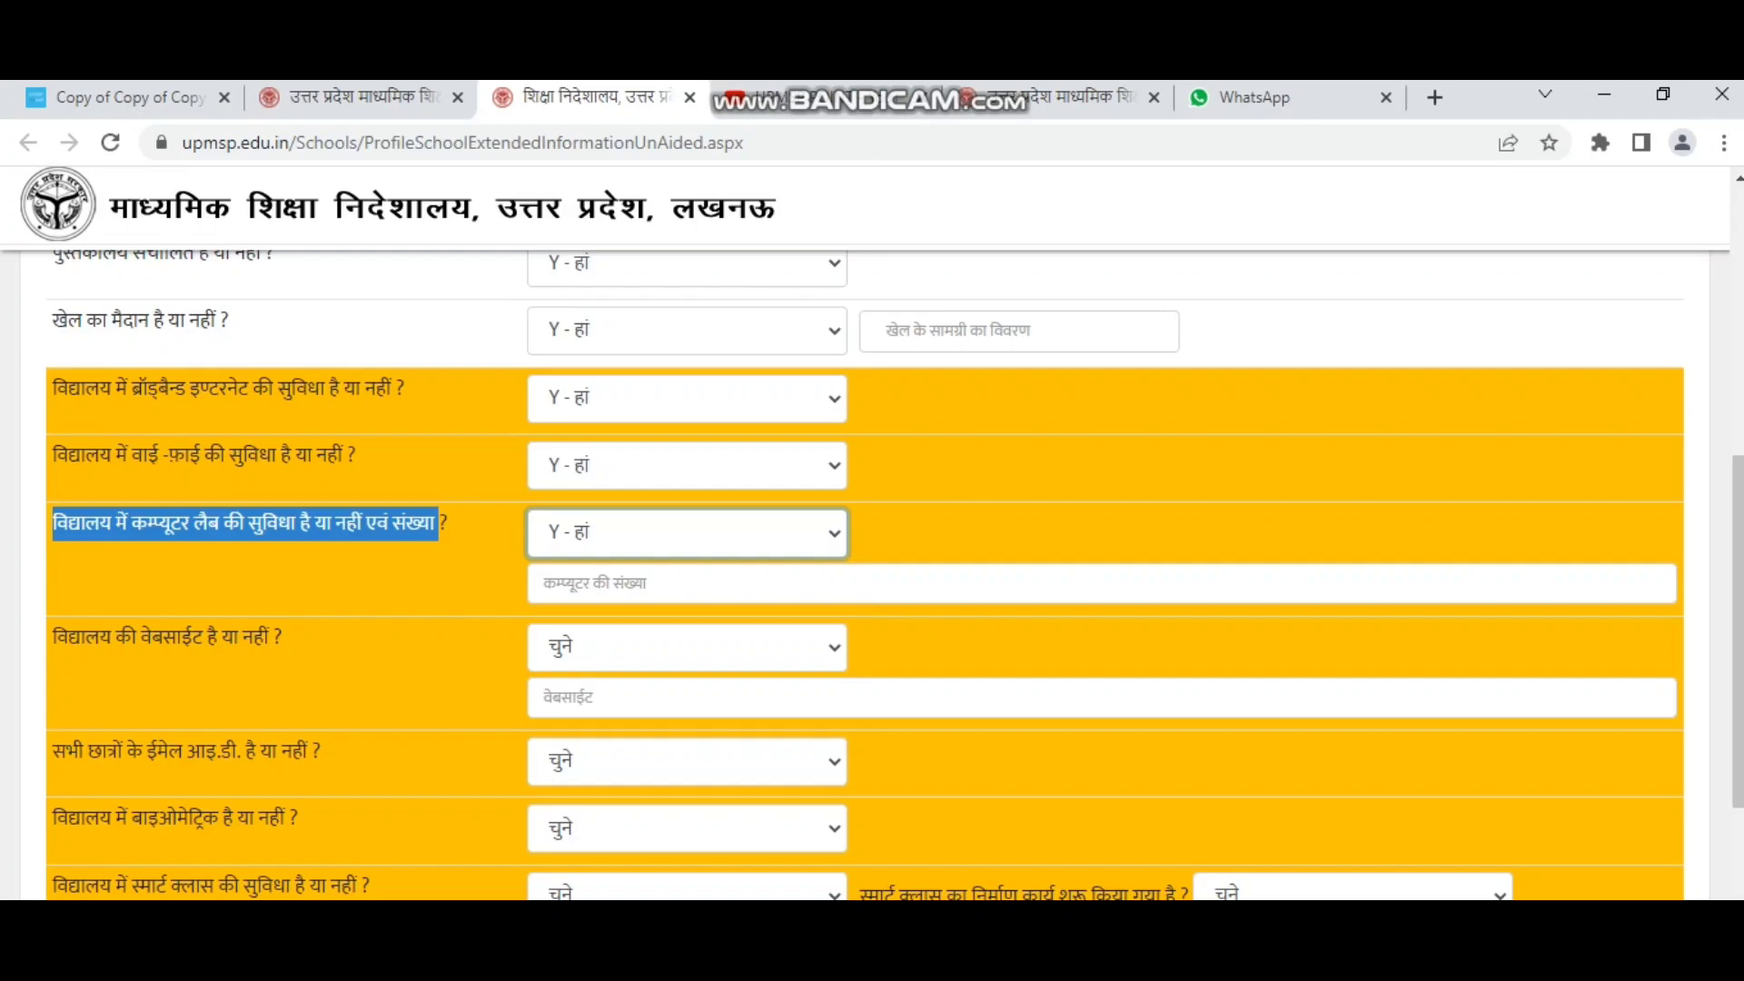
left_click(672, 583)
type("10")
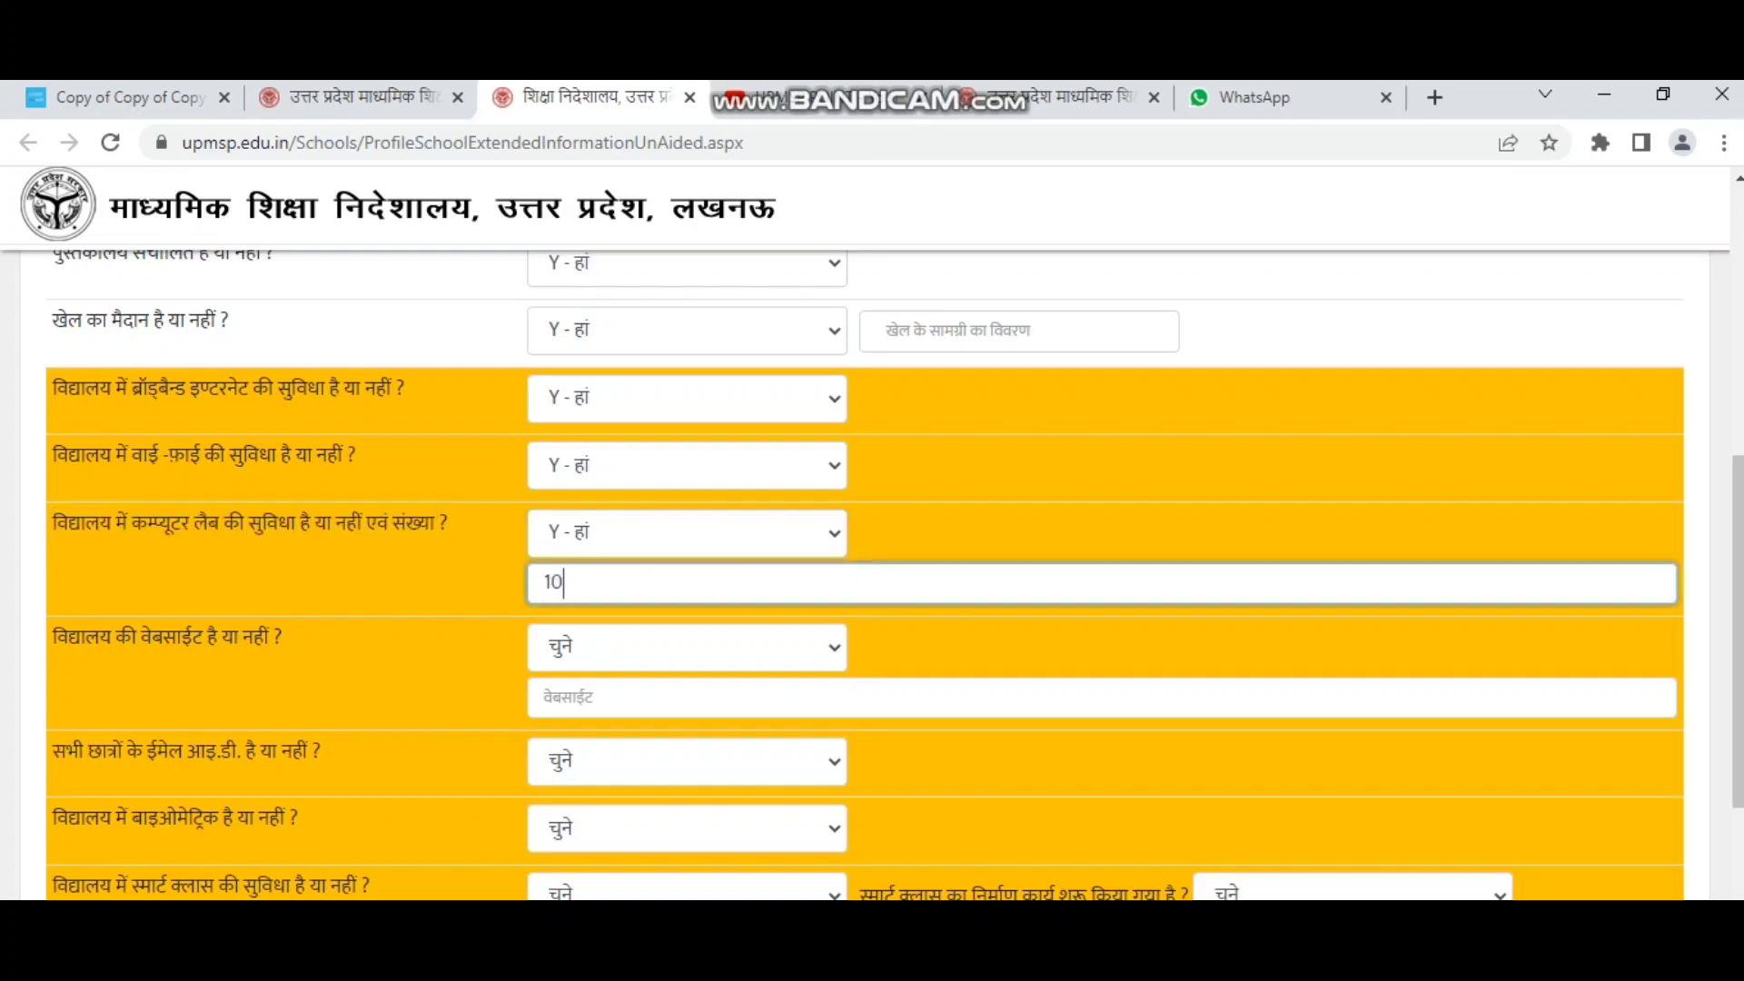
scroll(863, 572, "down", 2)
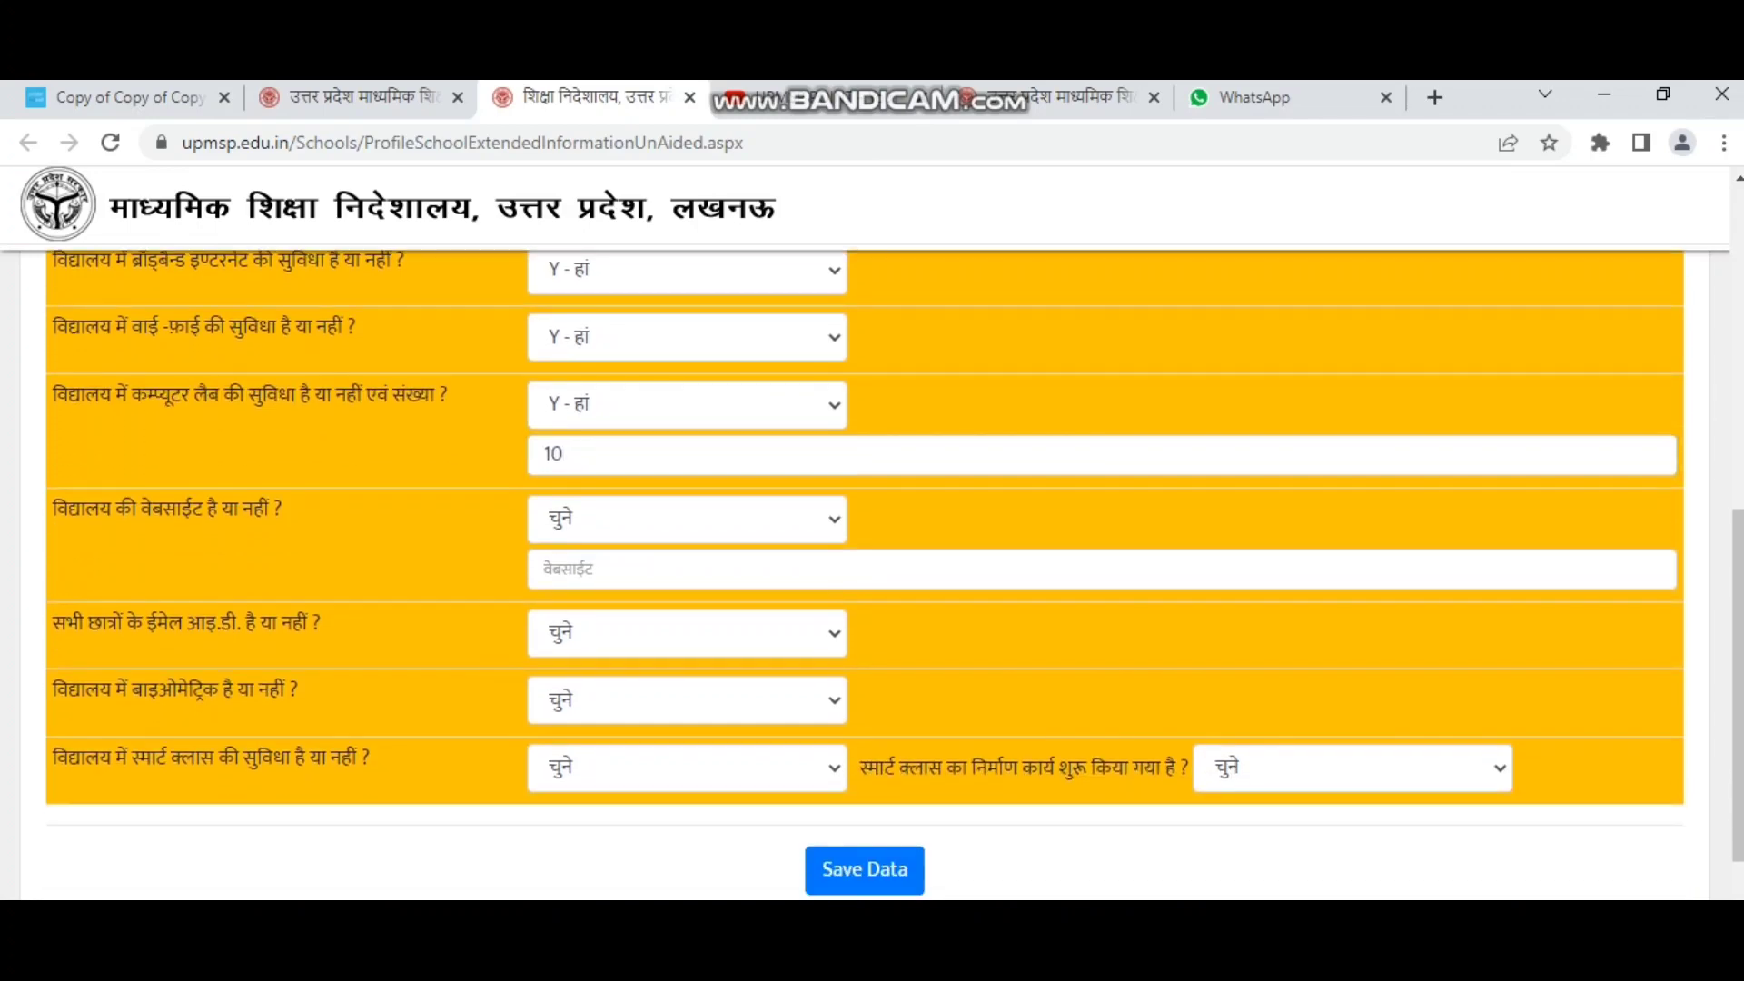
left_click_drag(53, 508, 282, 508)
left_click(685, 518)
left_click(685, 598)
left_click(685, 570)
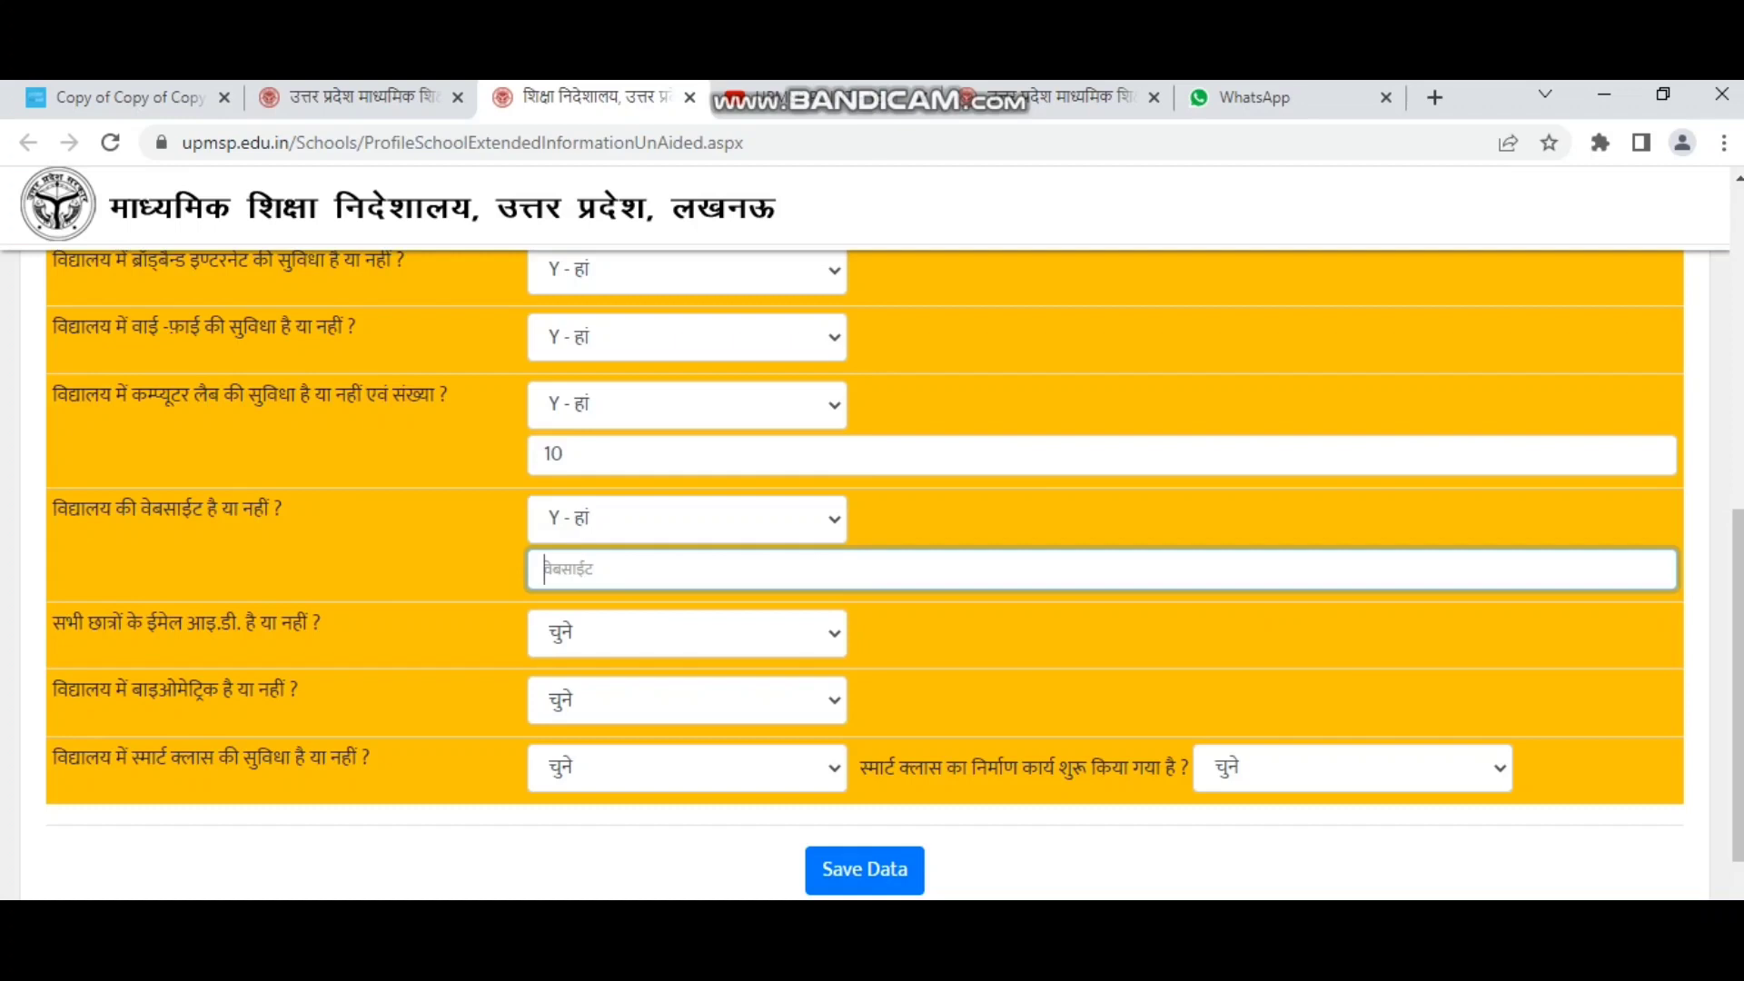
type("AVM.COM")
key("Home")
type(".WWW")
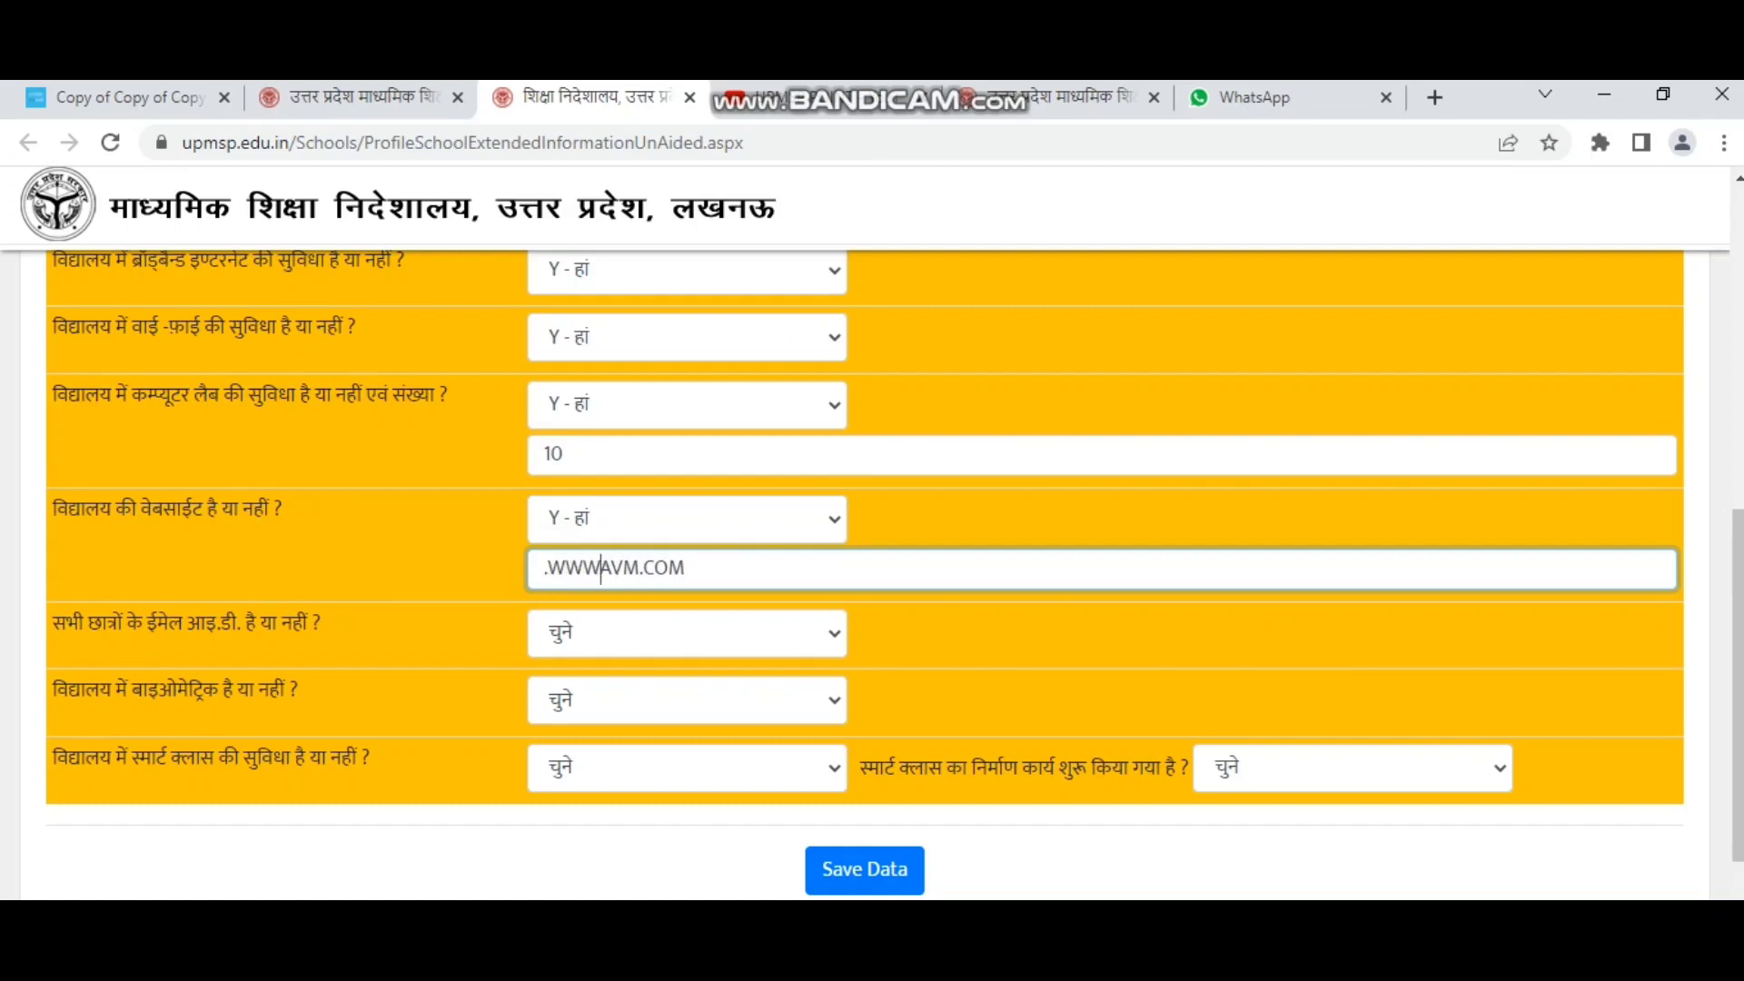
type(".")
scroll(872, 572, "down", 1)
Answer Yes for student e-mail IDs and biometric attendance.
scroll(872, 572, "down", 1)
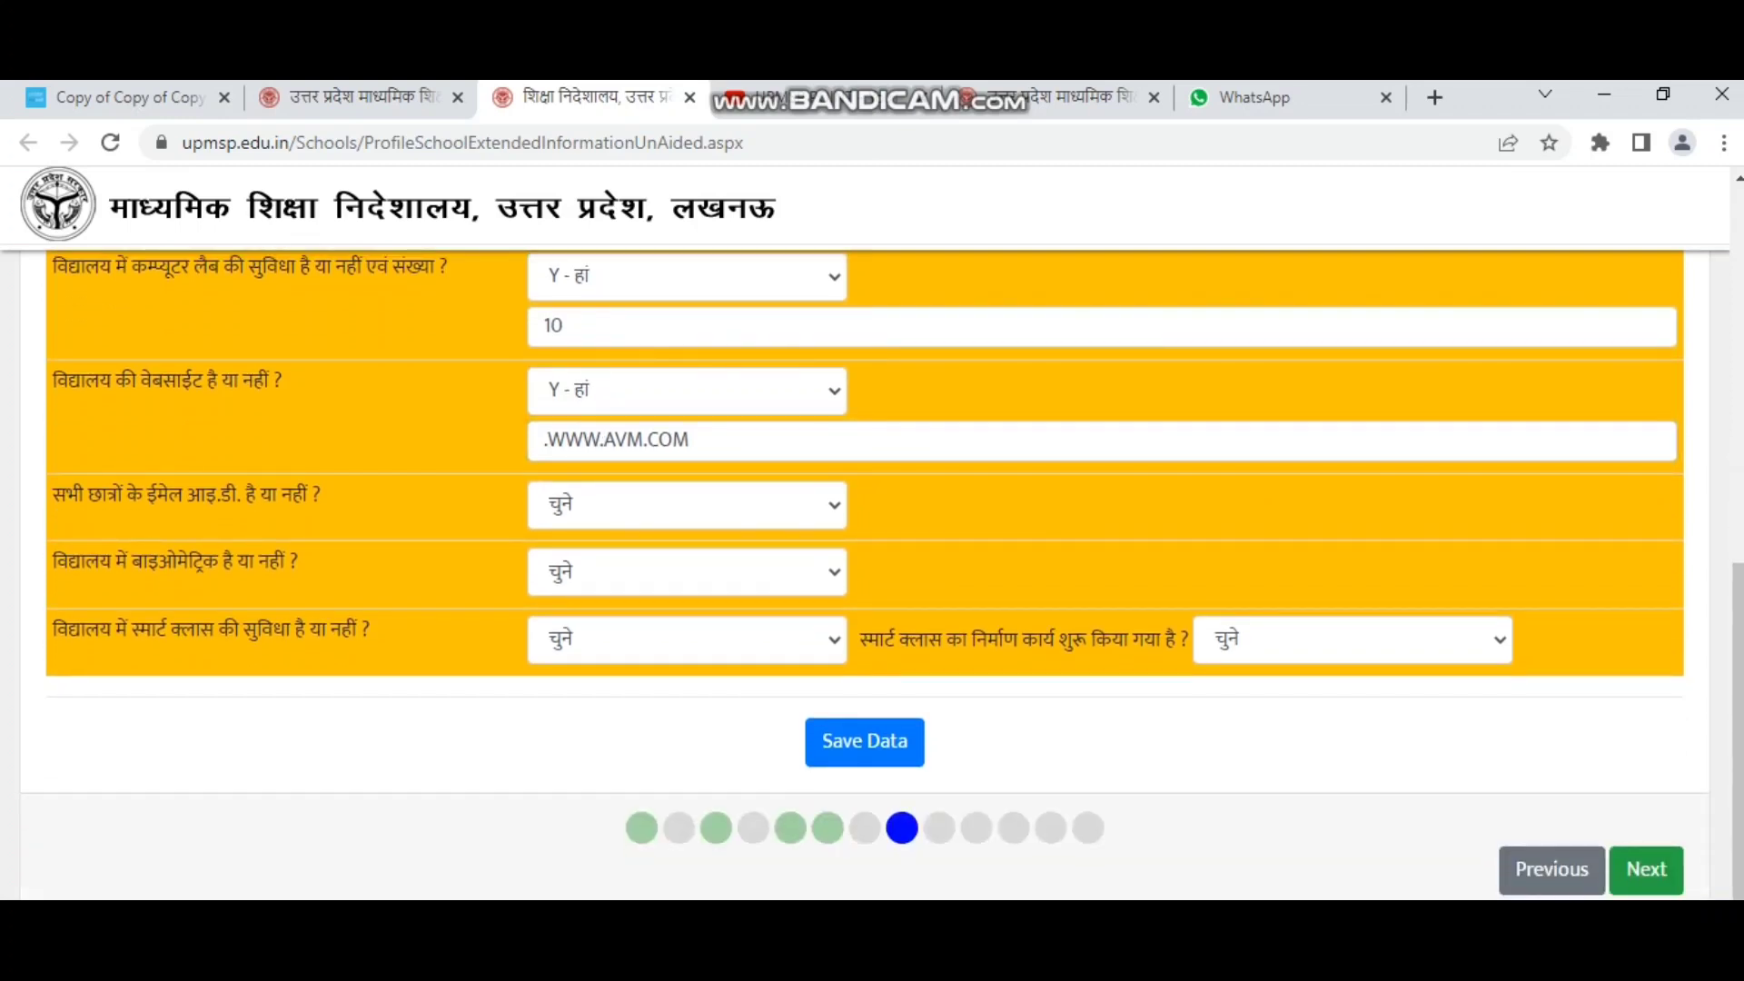
left_click_drag(52, 495, 321, 495)
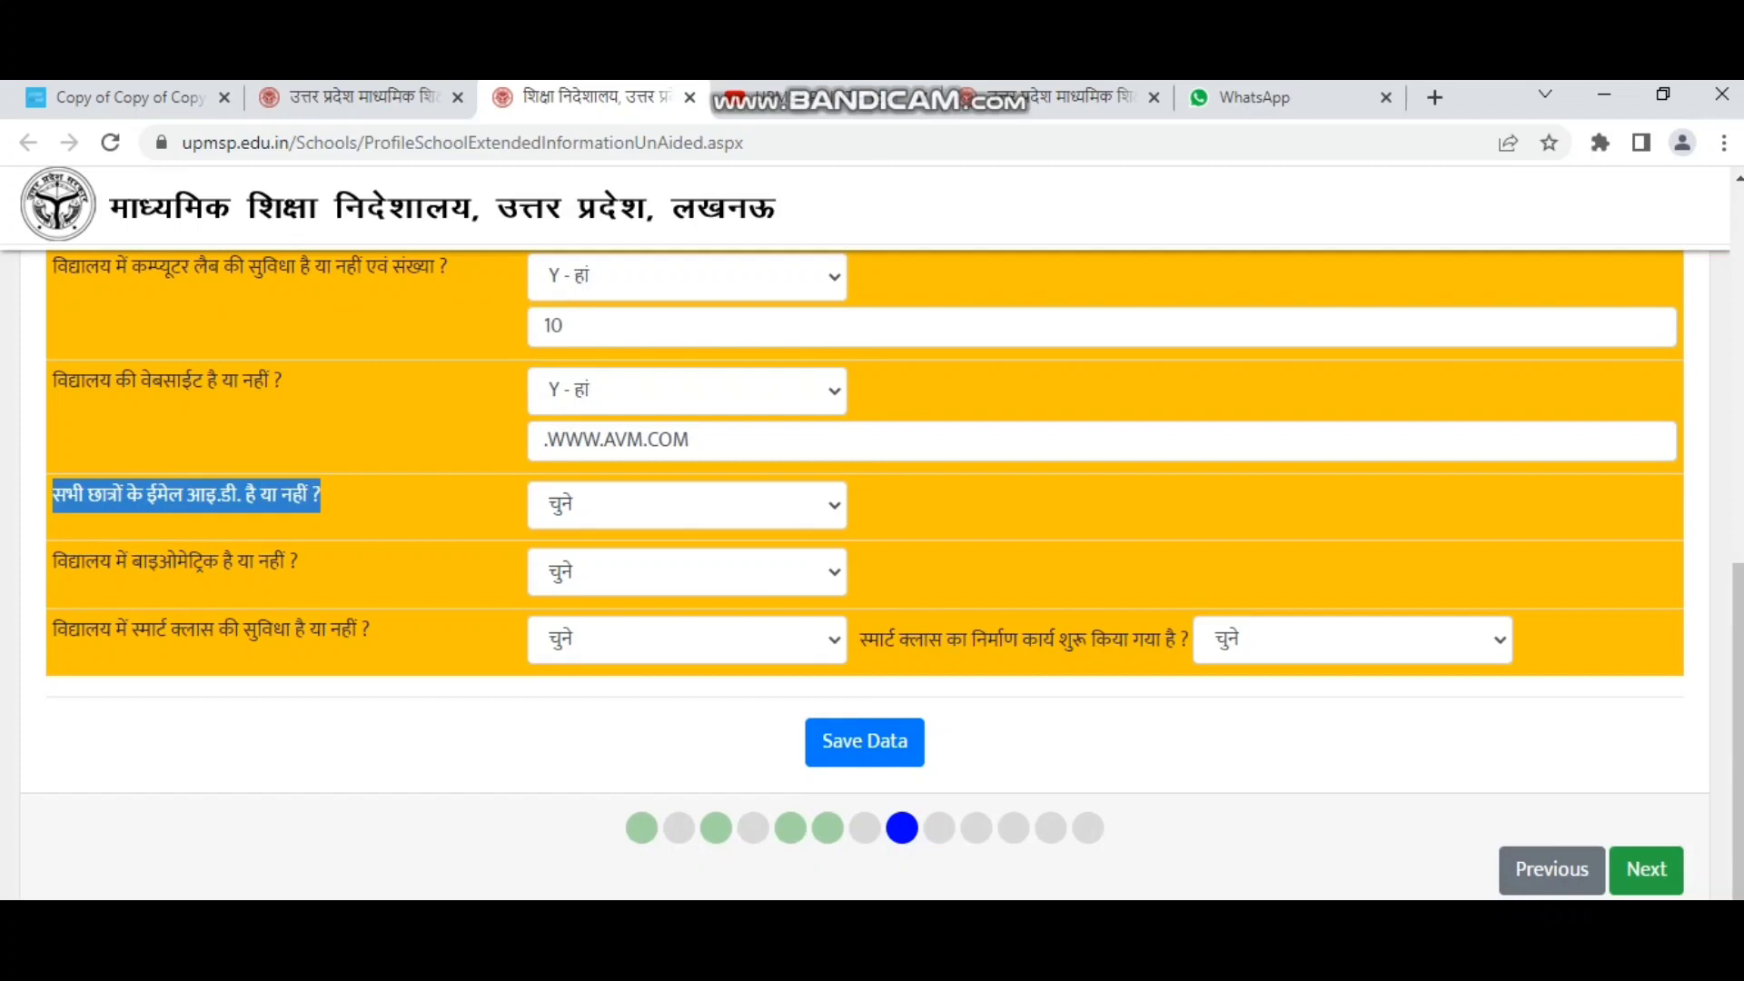
left_click(686, 505)
left_click(582, 583)
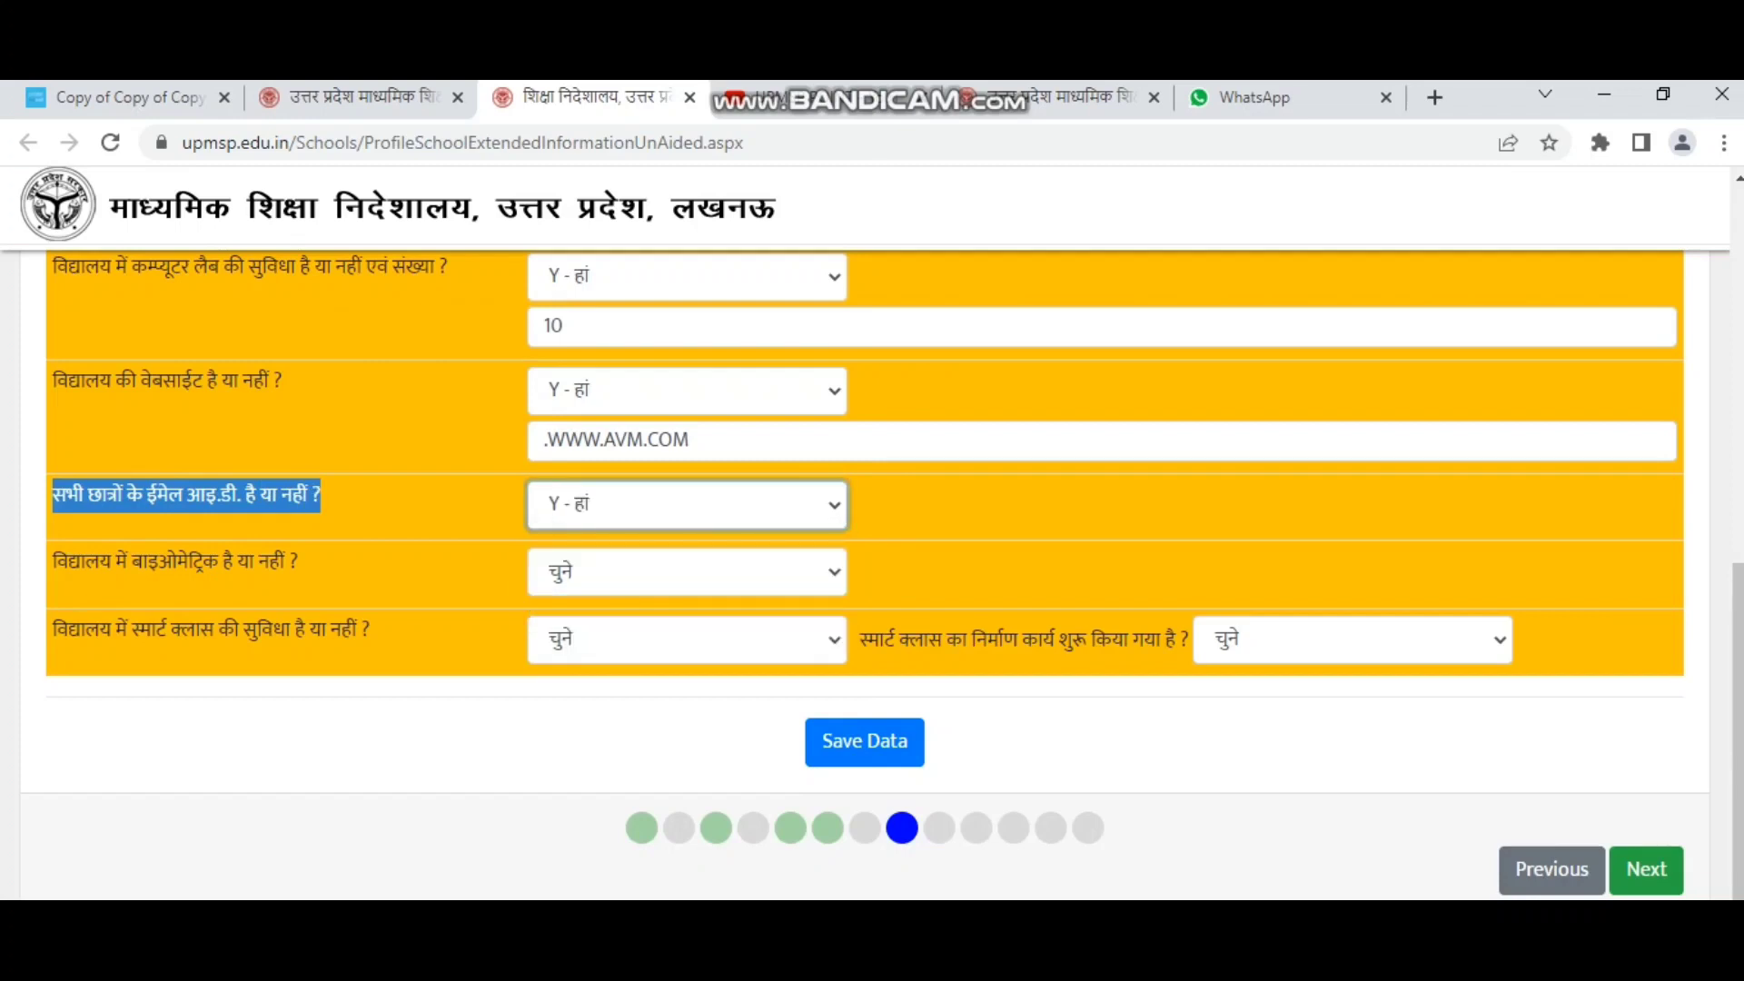
left_click(409, 561)
left_click_drag(52, 562, 299, 562)
left_click(687, 572)
left_click(581, 650)
left_click(52, 630)
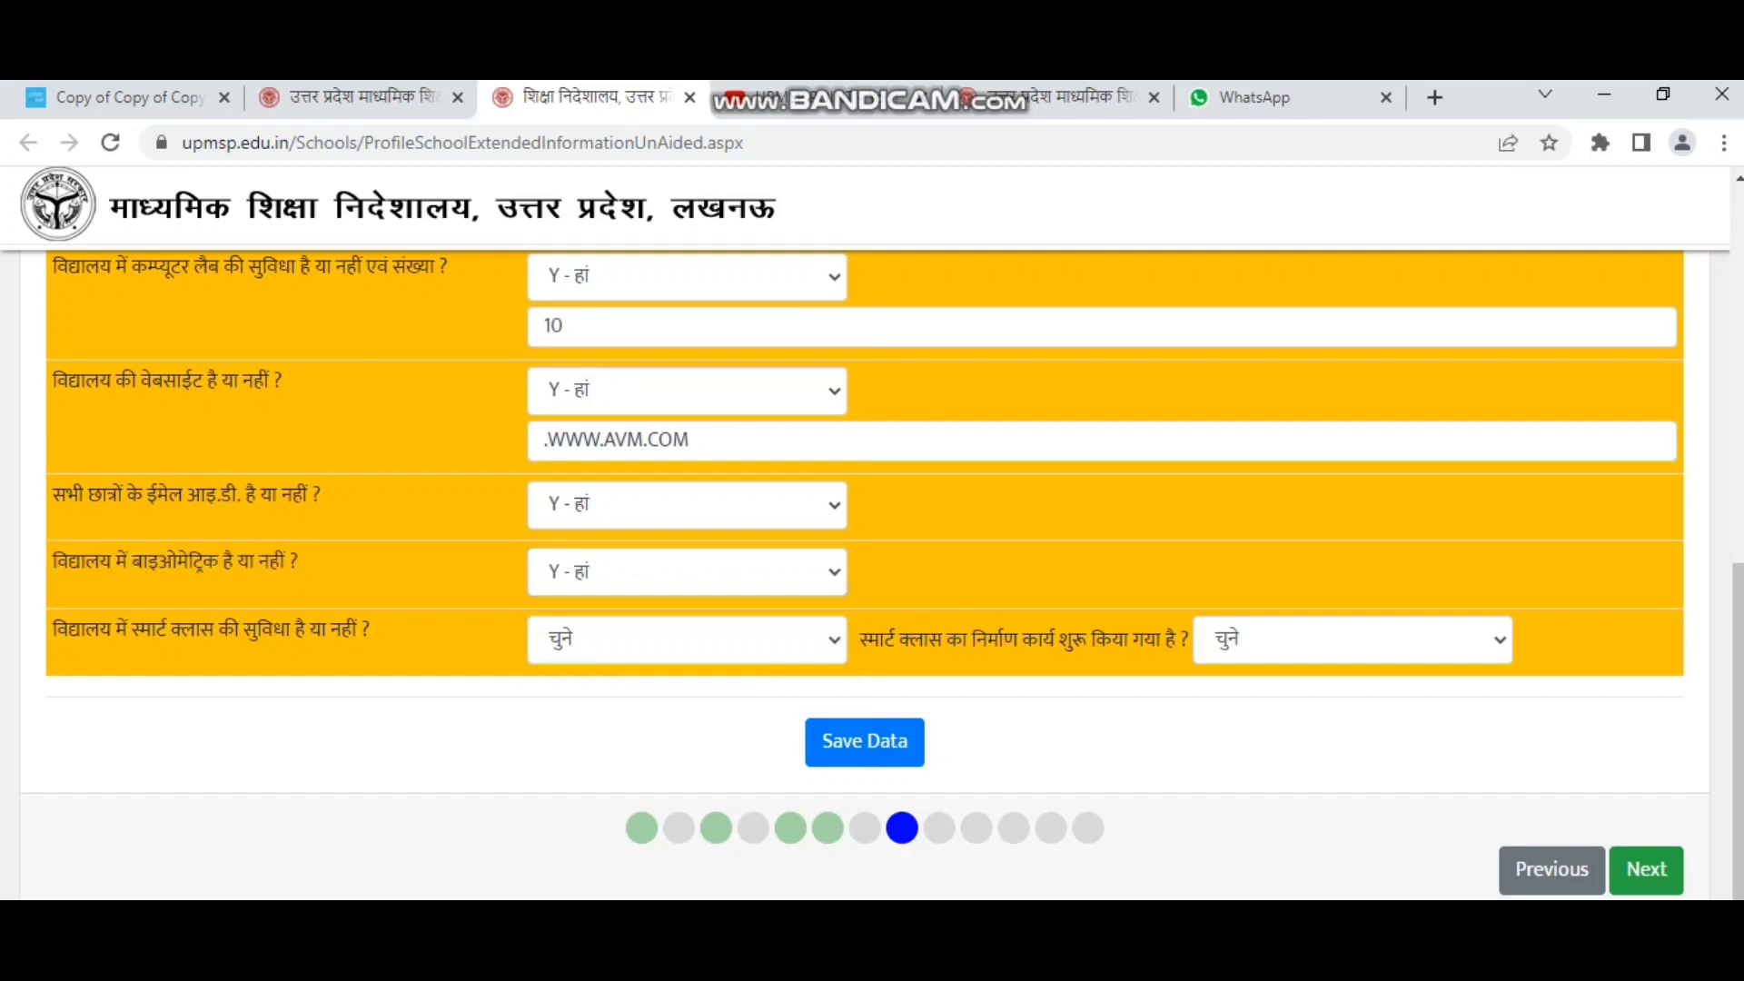
Answer No for smart class facility and for smart-class construction having started.
left_click_drag(53, 629, 371, 629)
left_click(686, 640)
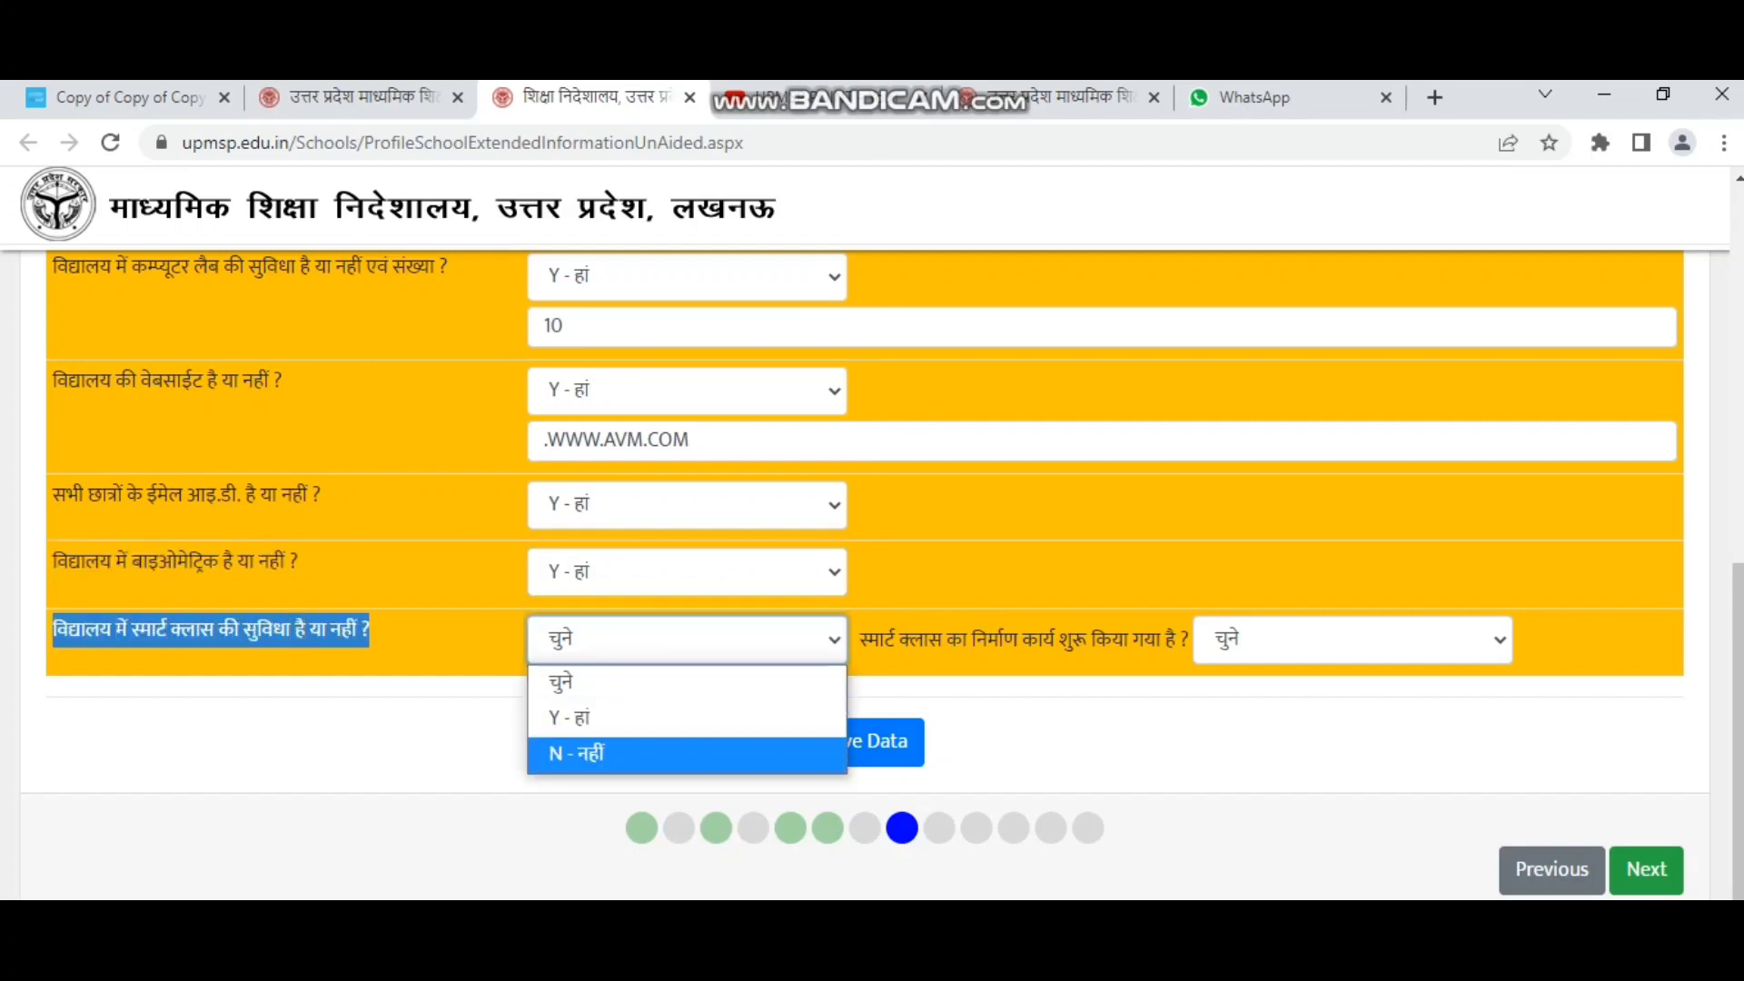
left_click(599, 752)
left_click(860, 639)
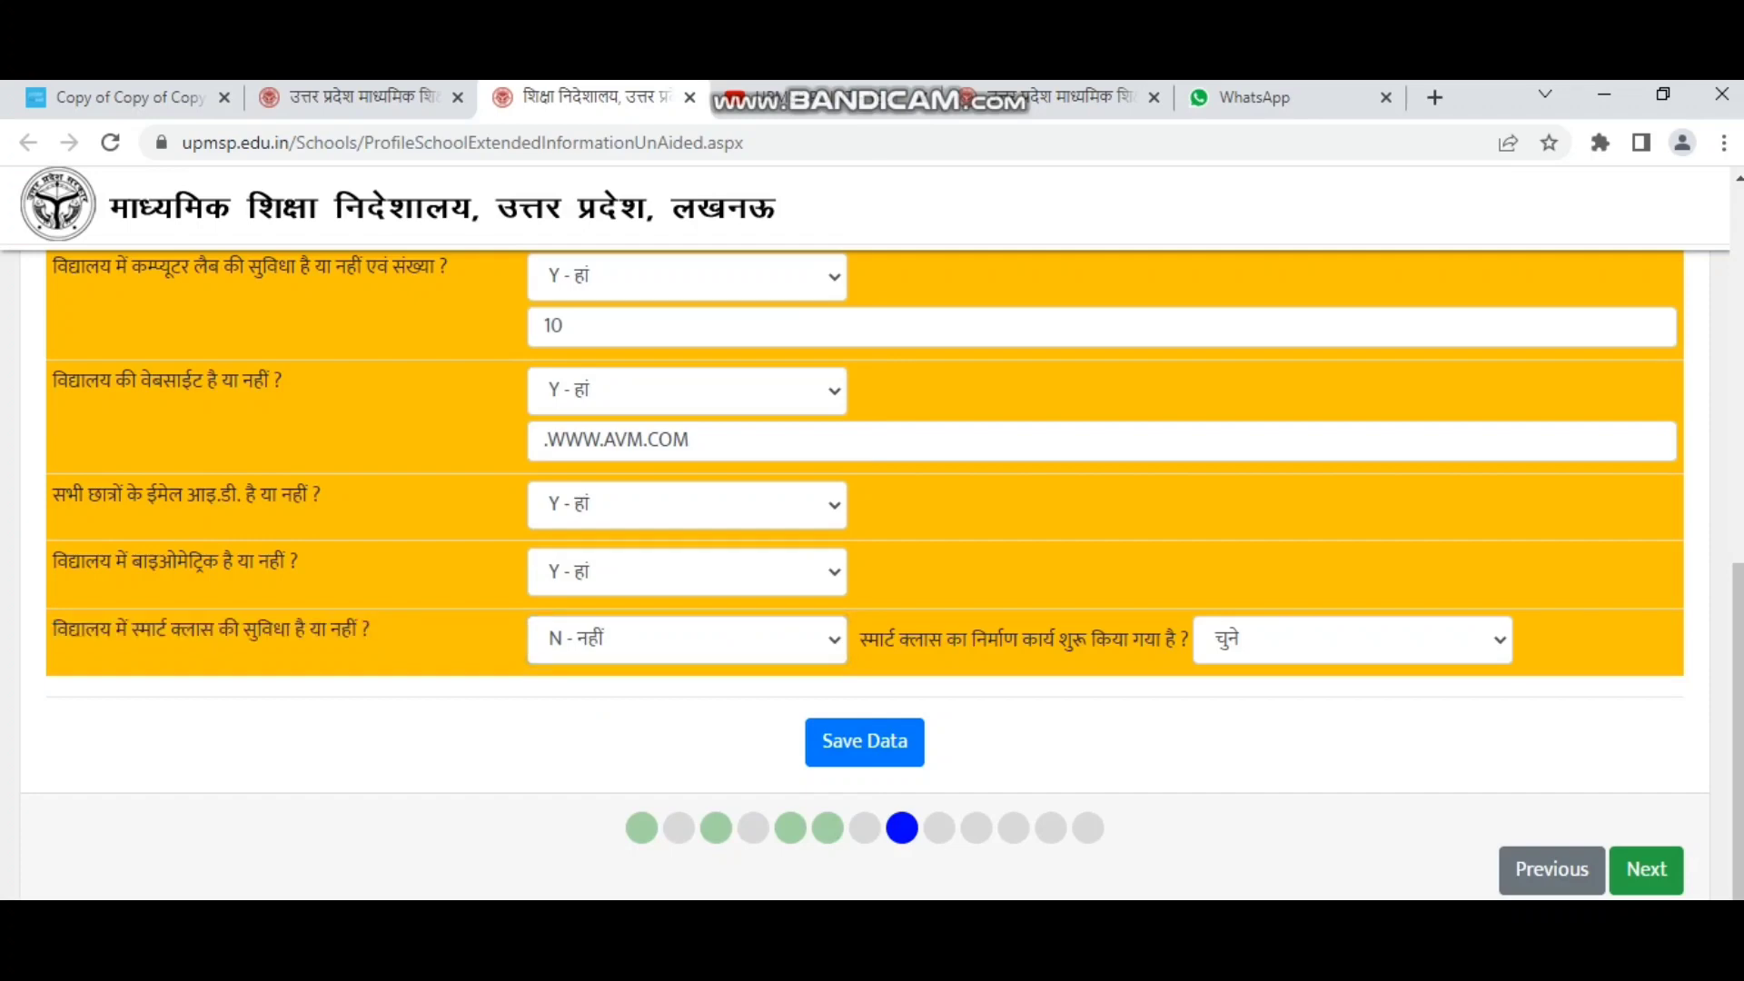
left_click_drag(860, 640, 1188, 640)
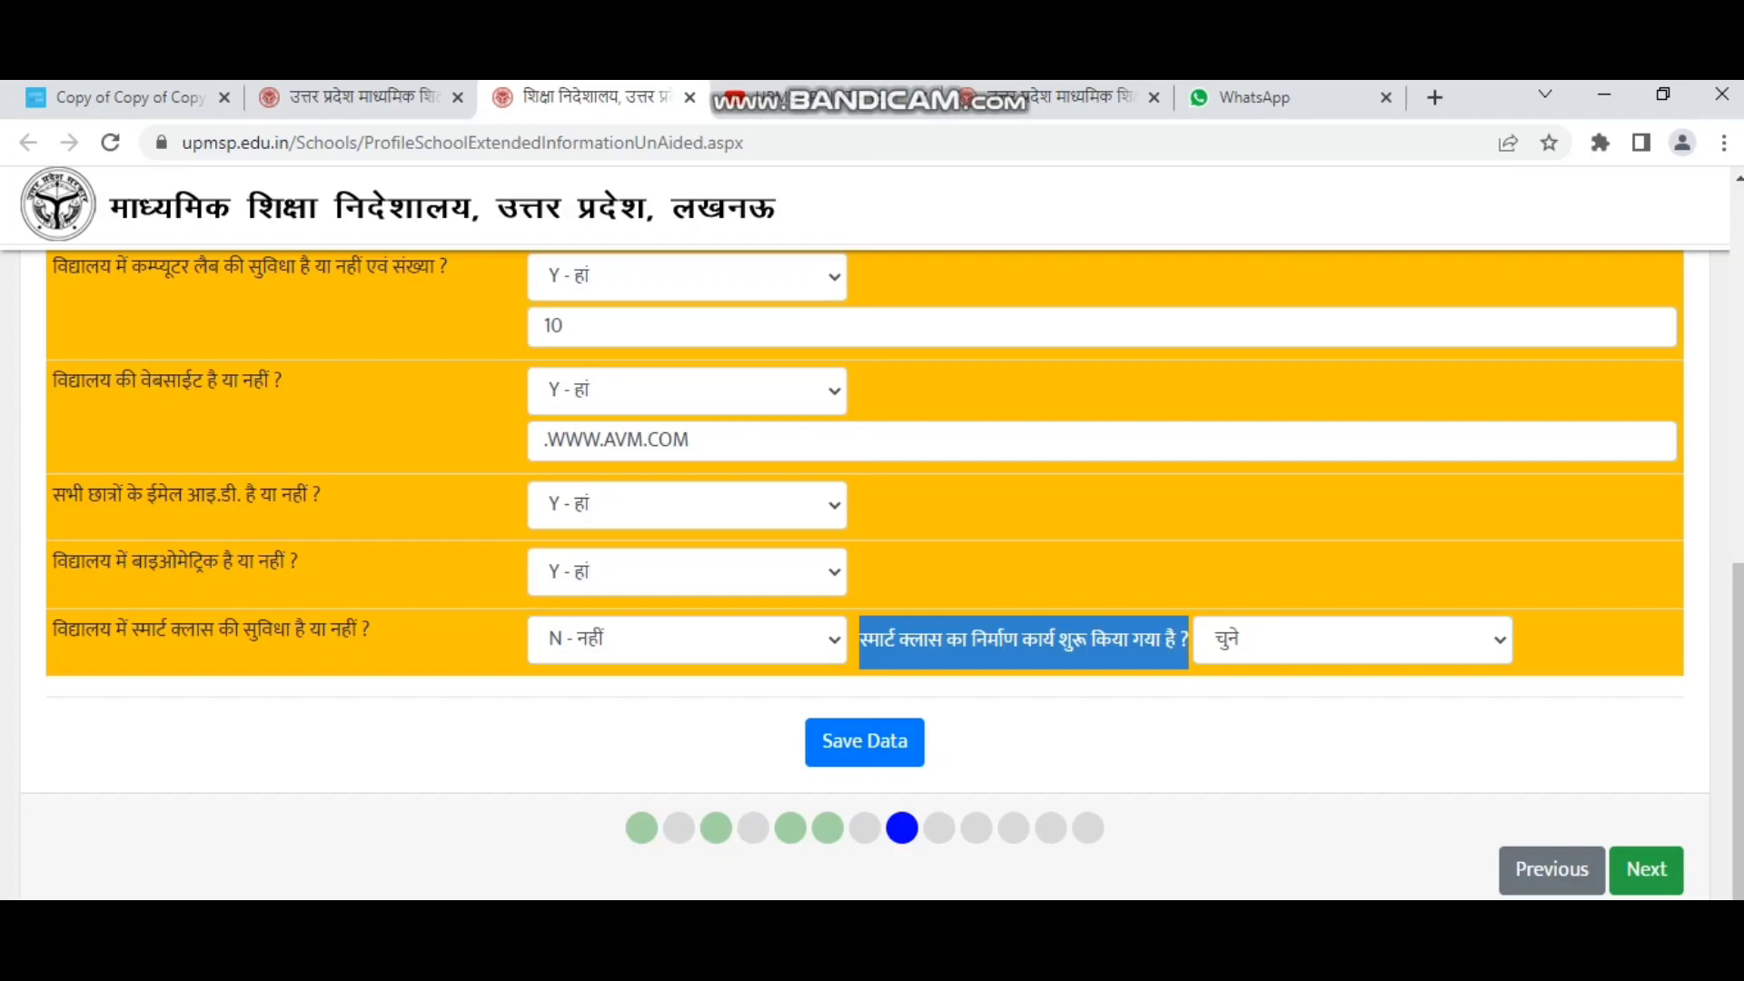
left_click(1352, 639)
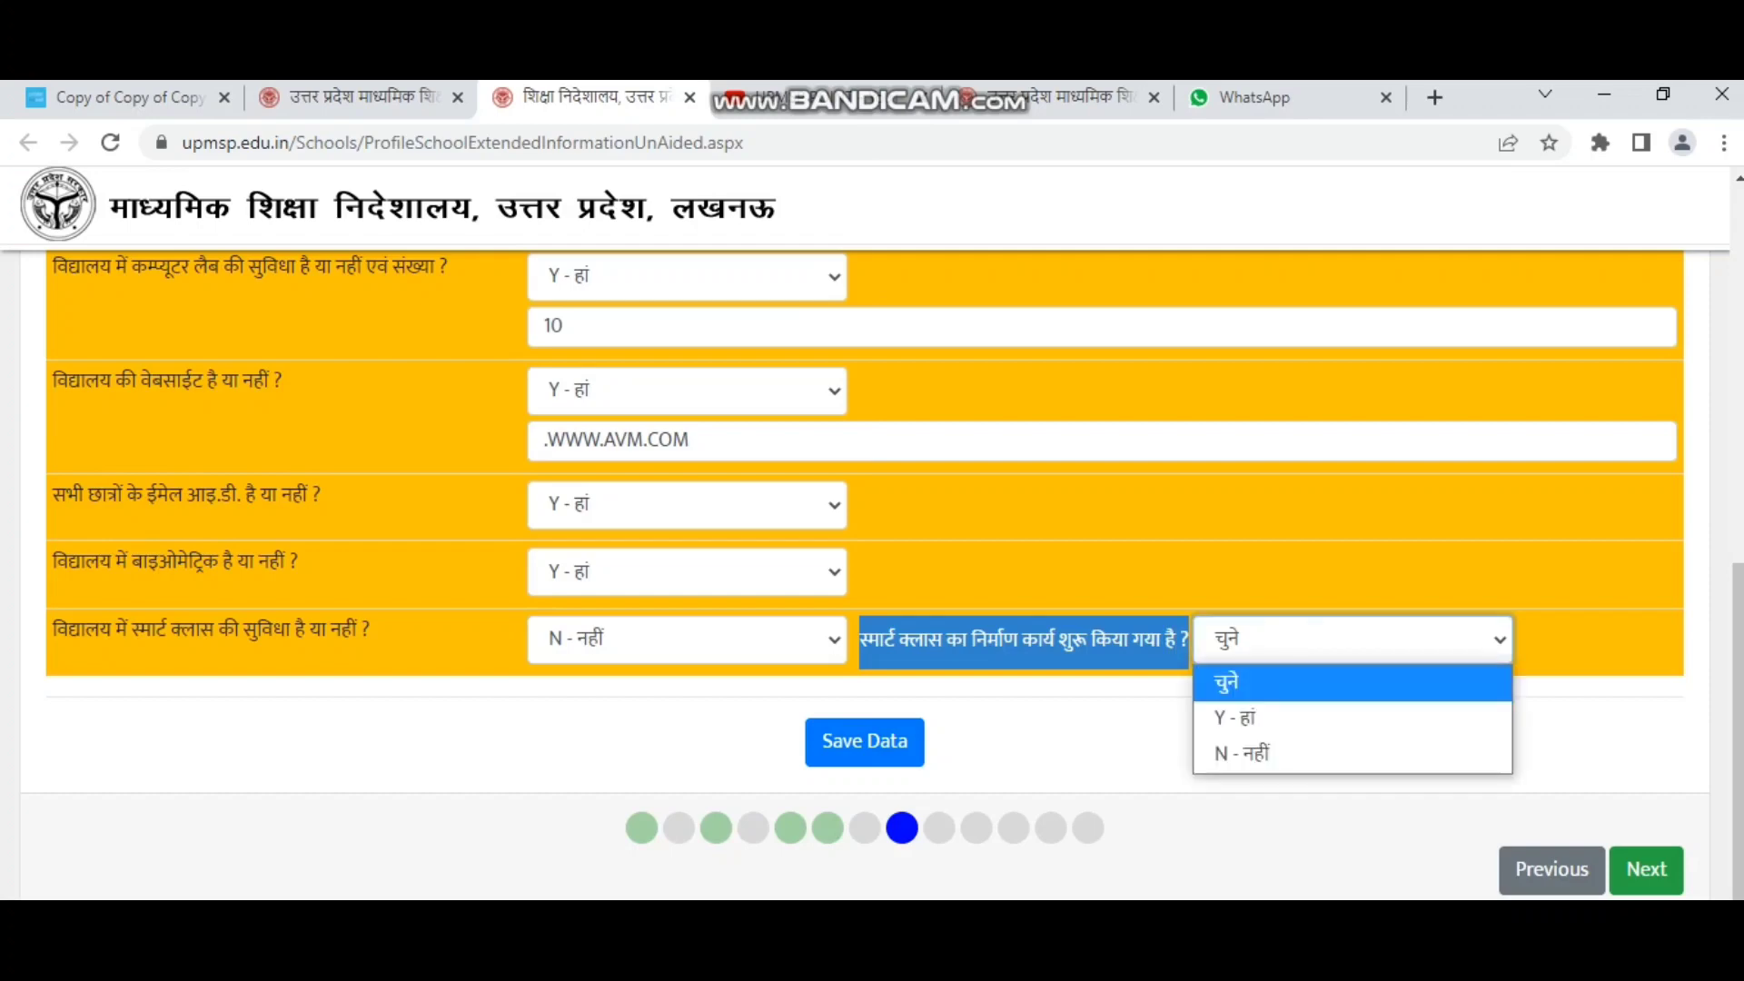
key("Down")
key("Down")
key("Return")
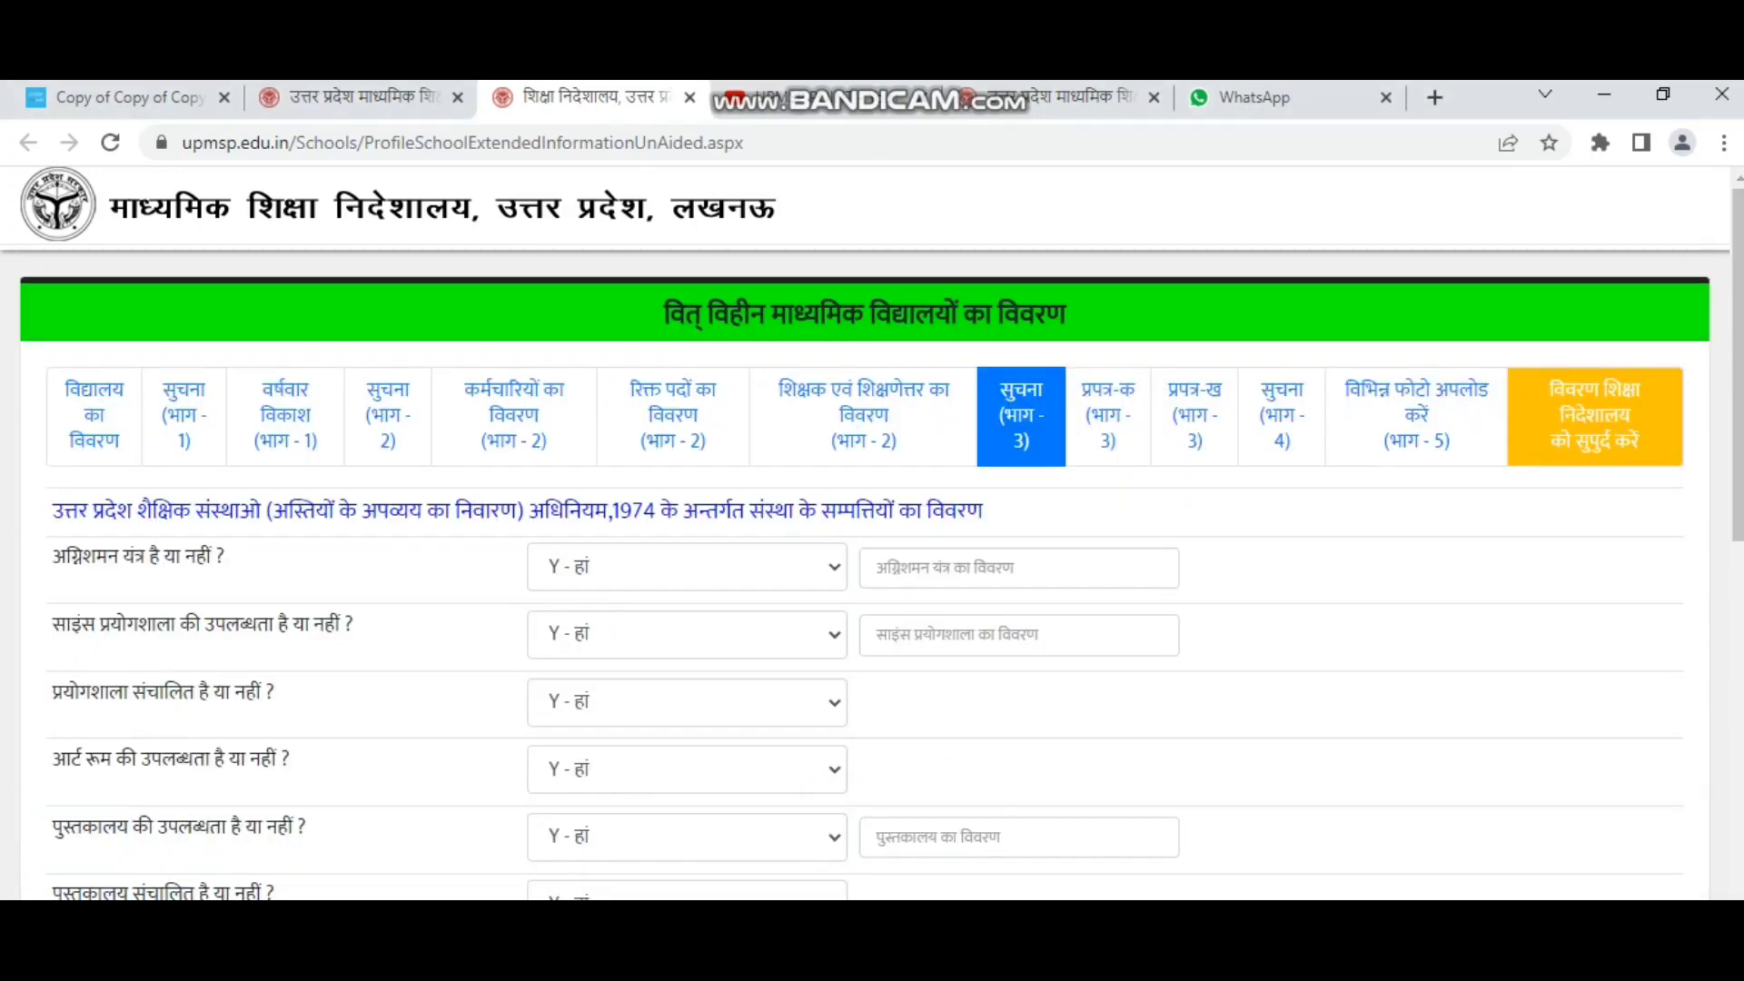
scroll(864, 574, "down", 8)
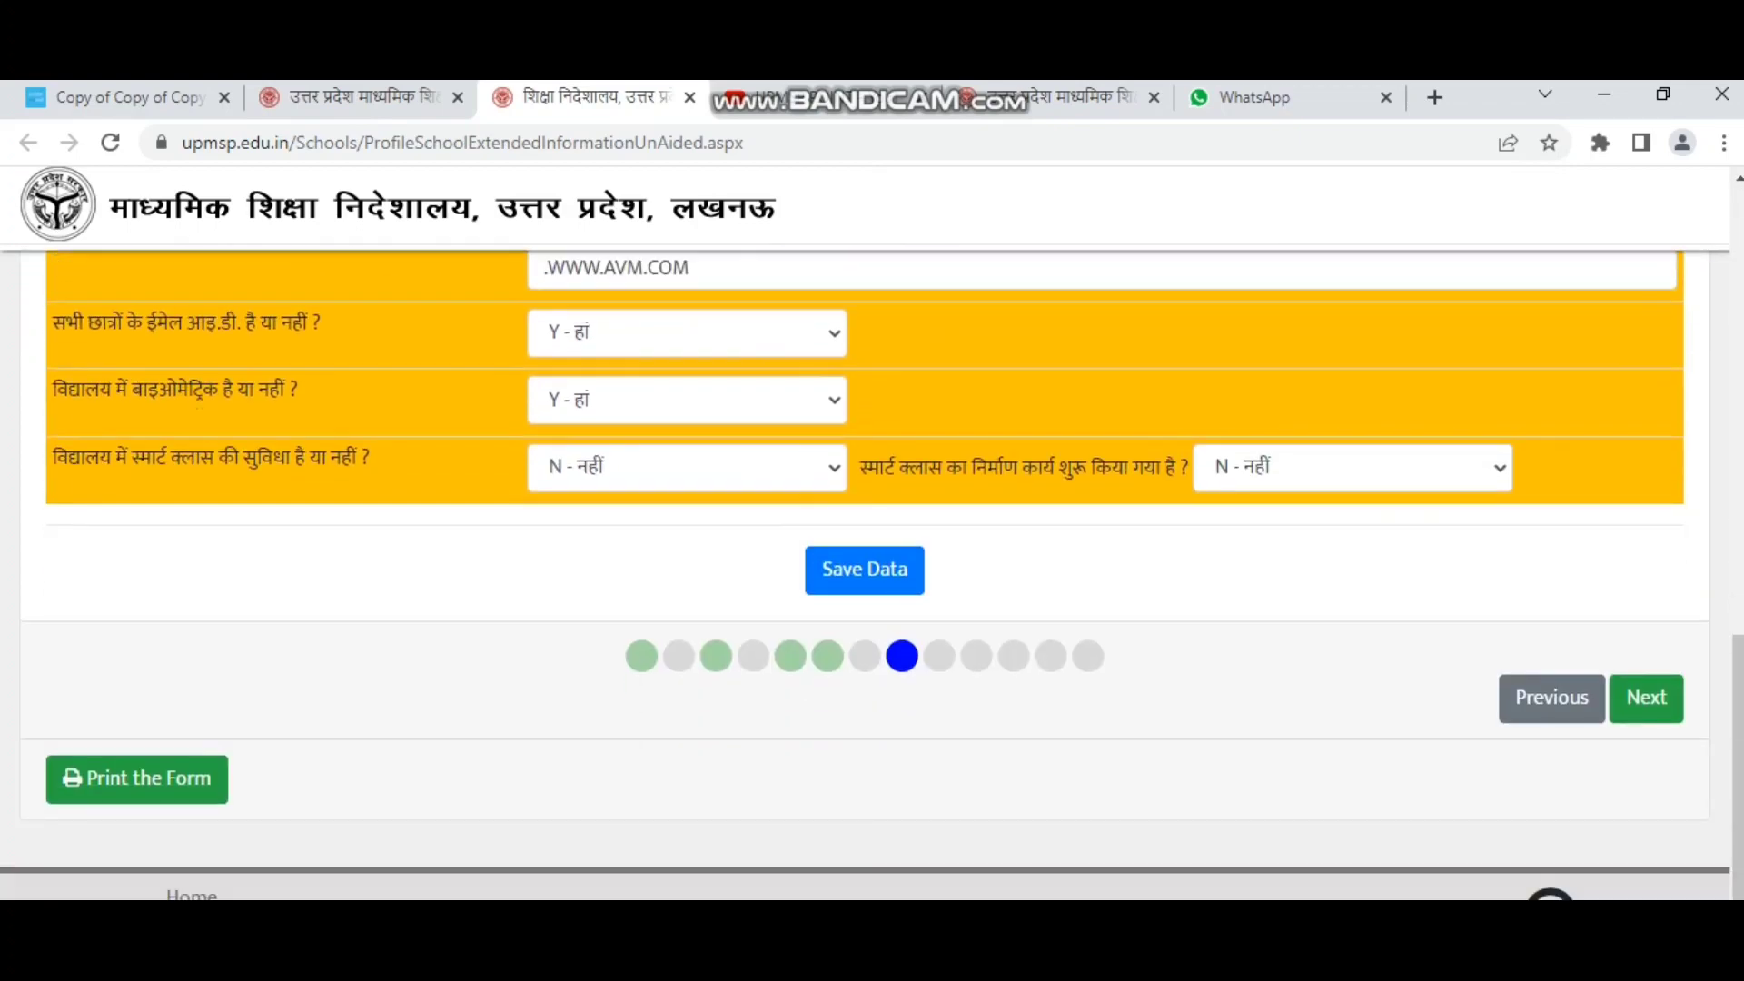
Advance to the प्रपत्र-क (भाग - 3) property details section.
left_click(1646, 698)
scroll(864, 574, "up", 4)
scroll(864, 574, "up", 1)
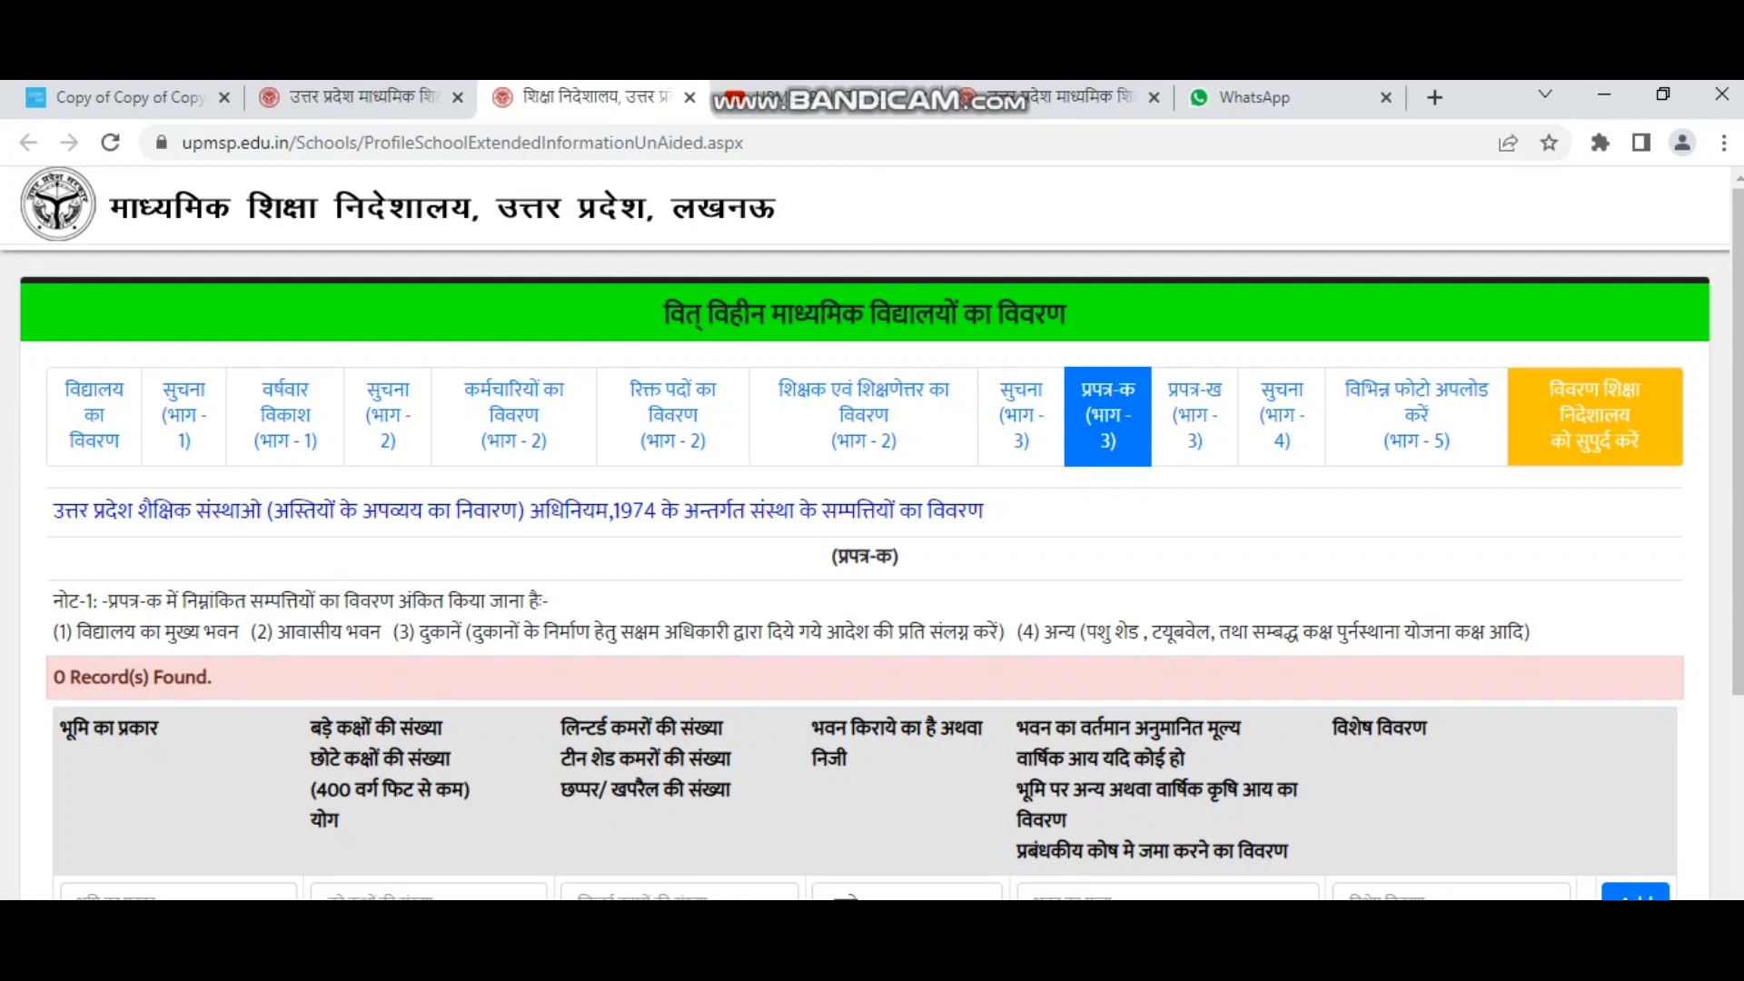
Review the land type, room count and room type headings of the प्रपत्र-क property table.
scroll(872, 545, "down", 1)
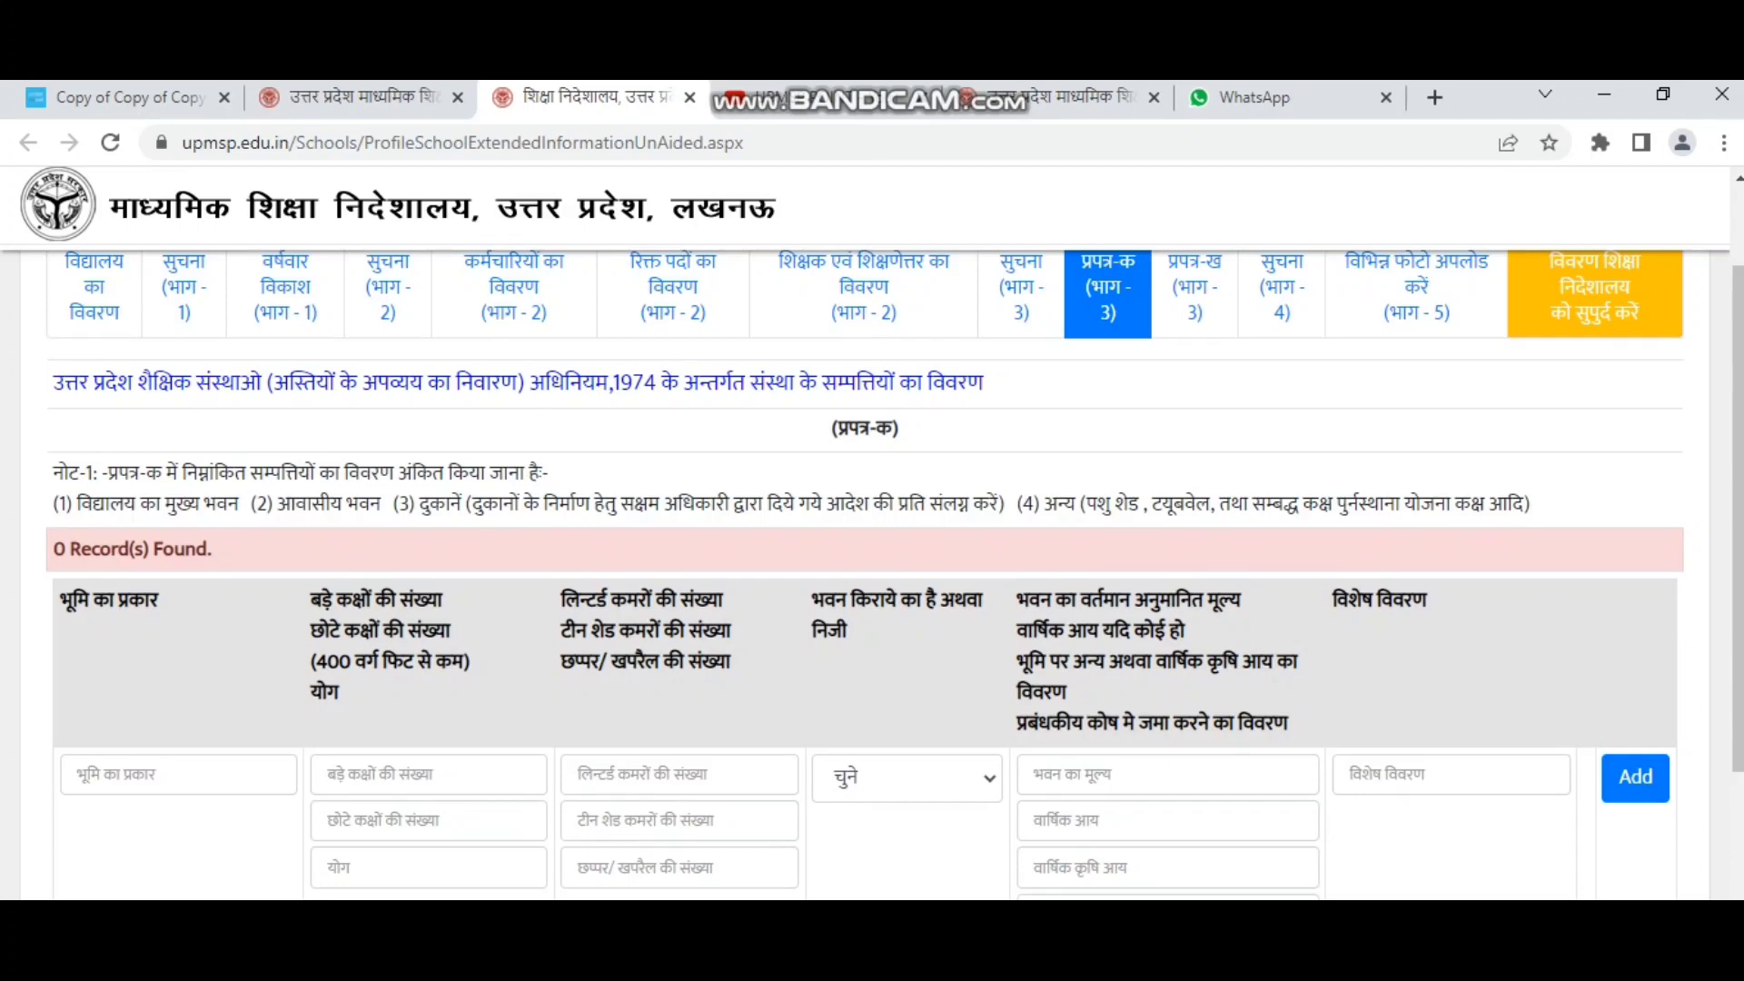
scroll(872, 545, "down", 1)
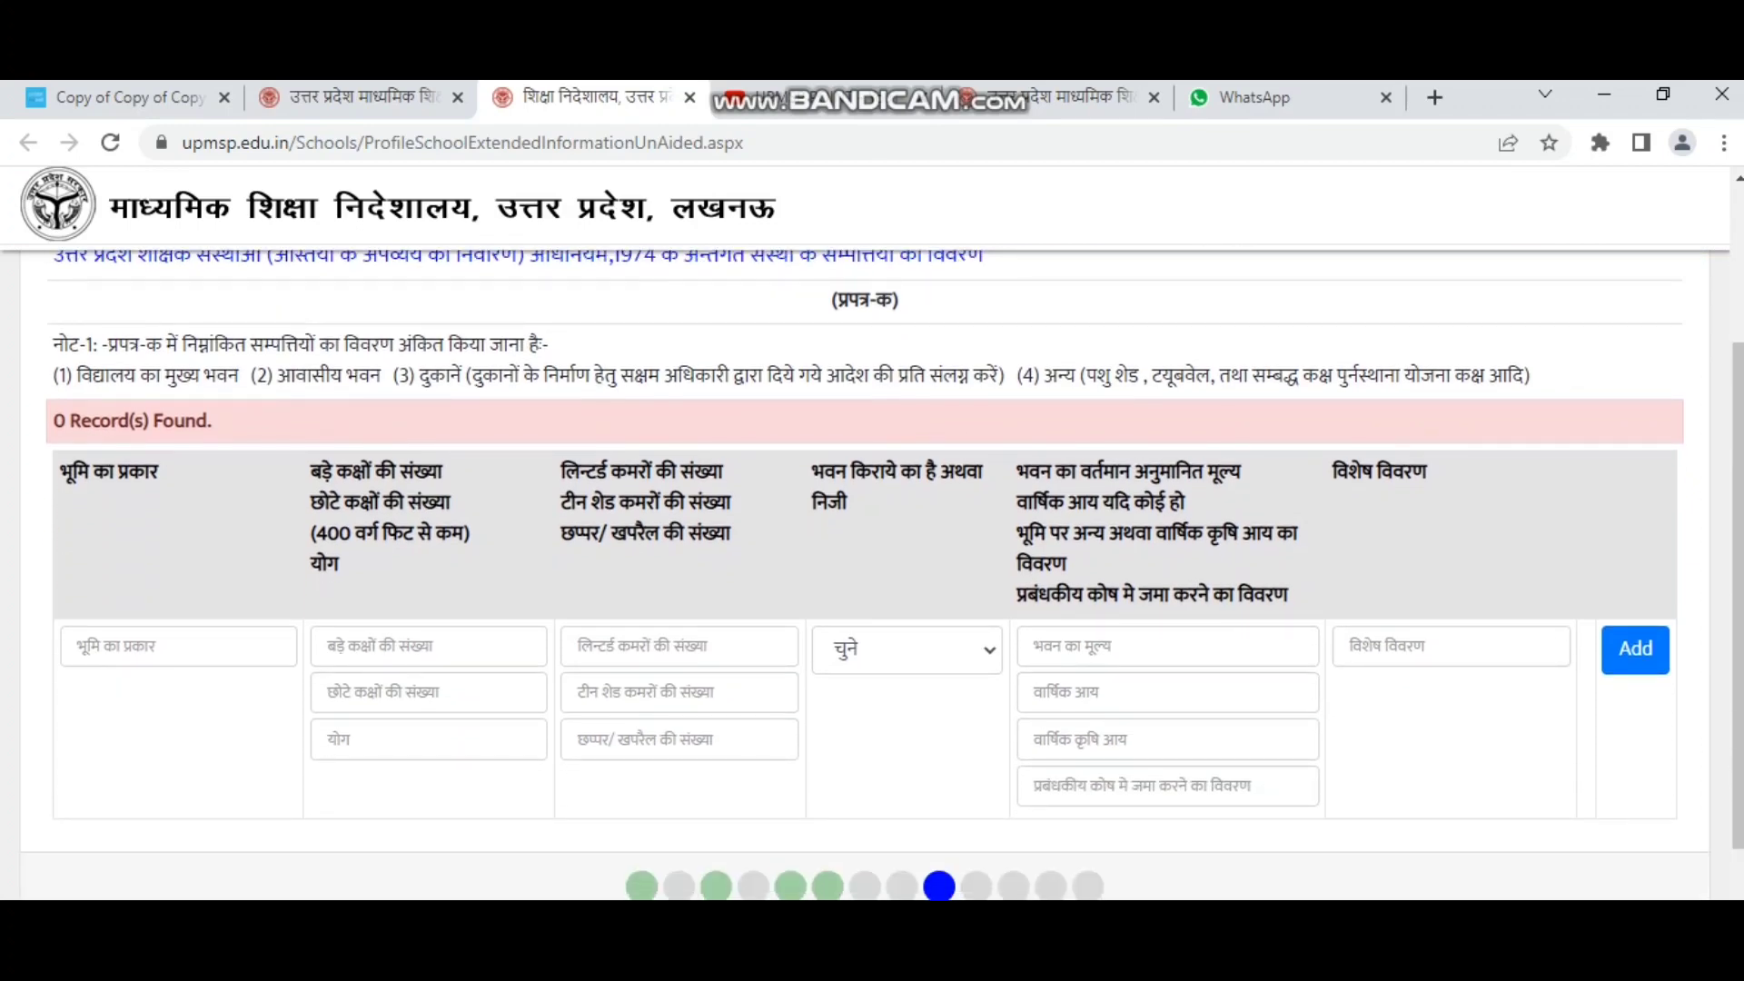
left_click_drag(159, 472, 58, 472)
left_click_drag(311, 470, 338, 565)
left_click(350, 565)
left_click_drag(560, 470, 731, 534)
Step through the land type, large/small room, total and lintered/tin-shed/thatched room fields.
left_click(680, 647)
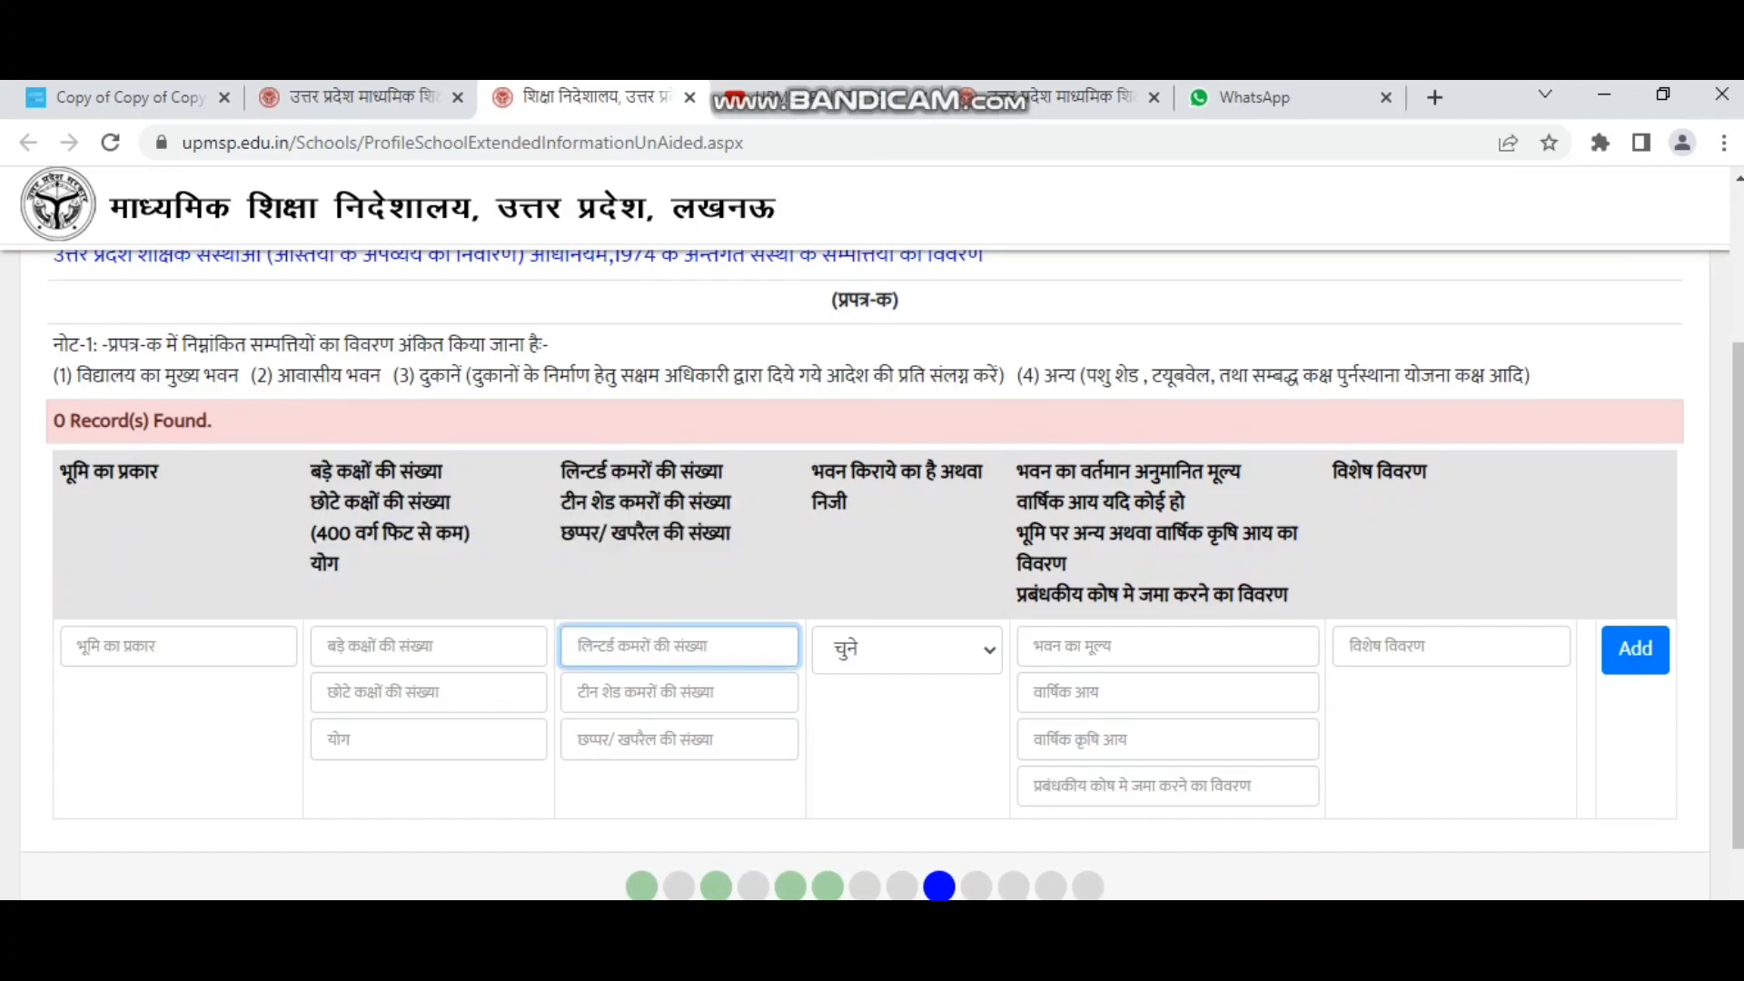
left_click(178, 647)
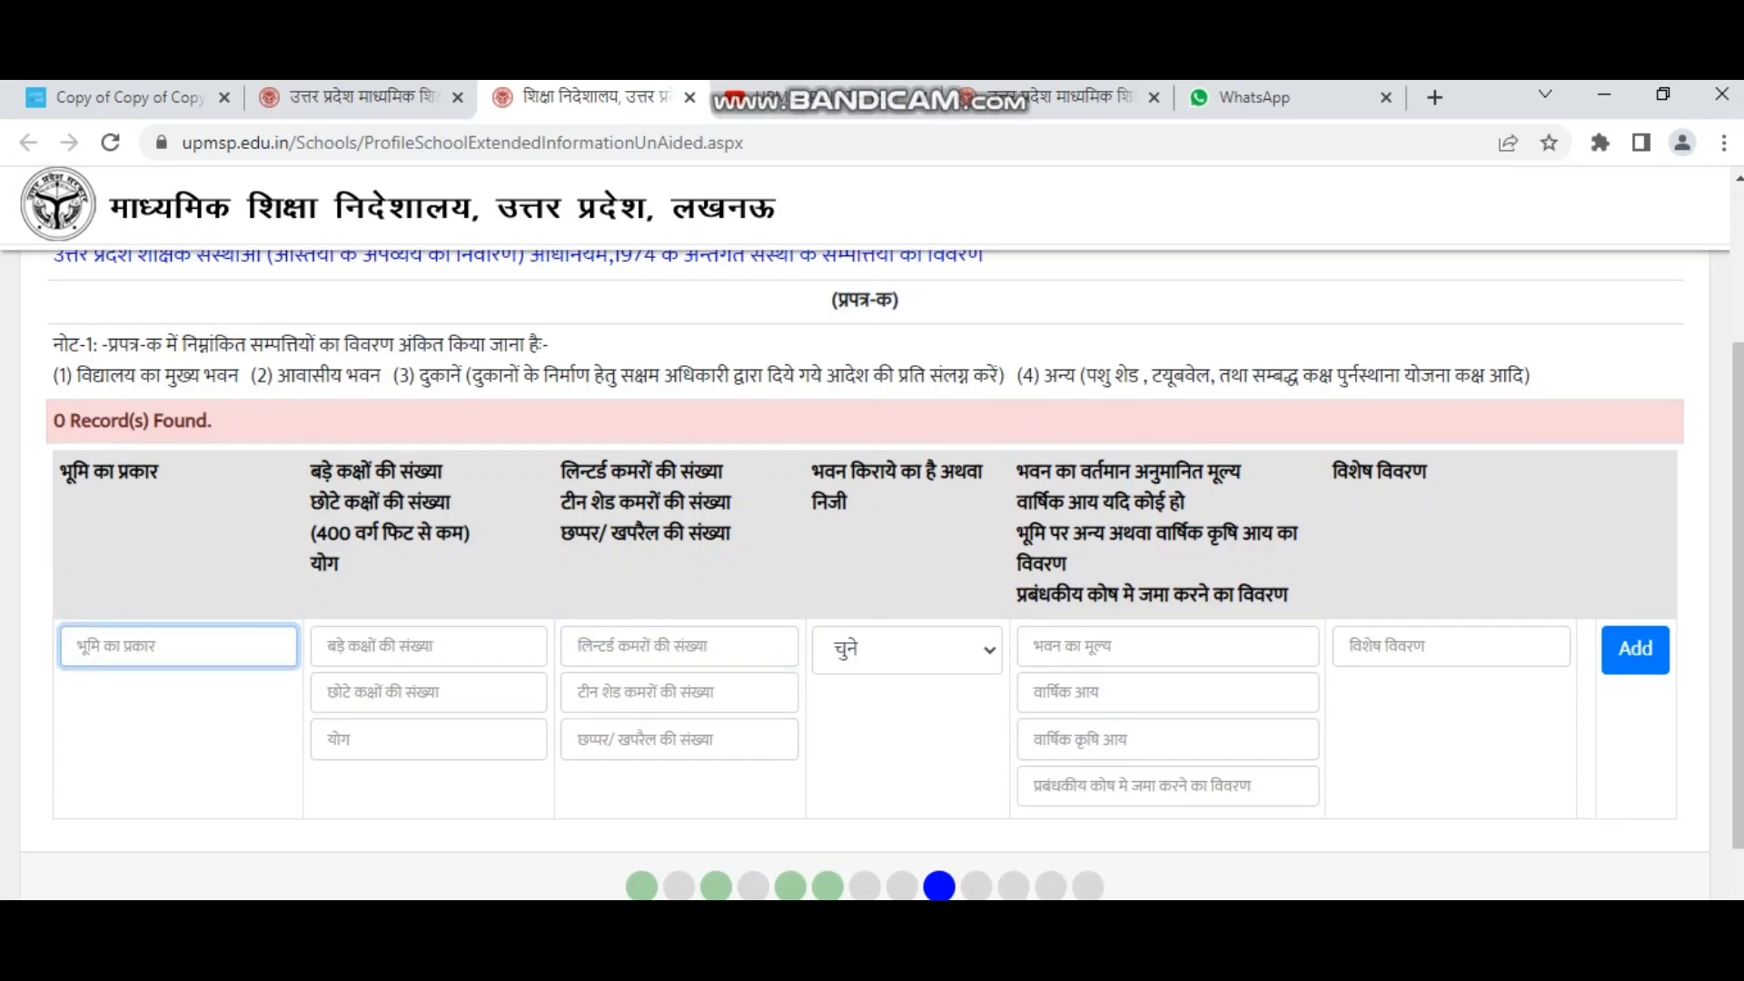
left_click(428, 647)
left_click(327, 691)
left_click(327, 738)
left_click(642, 646)
left_click(642, 692)
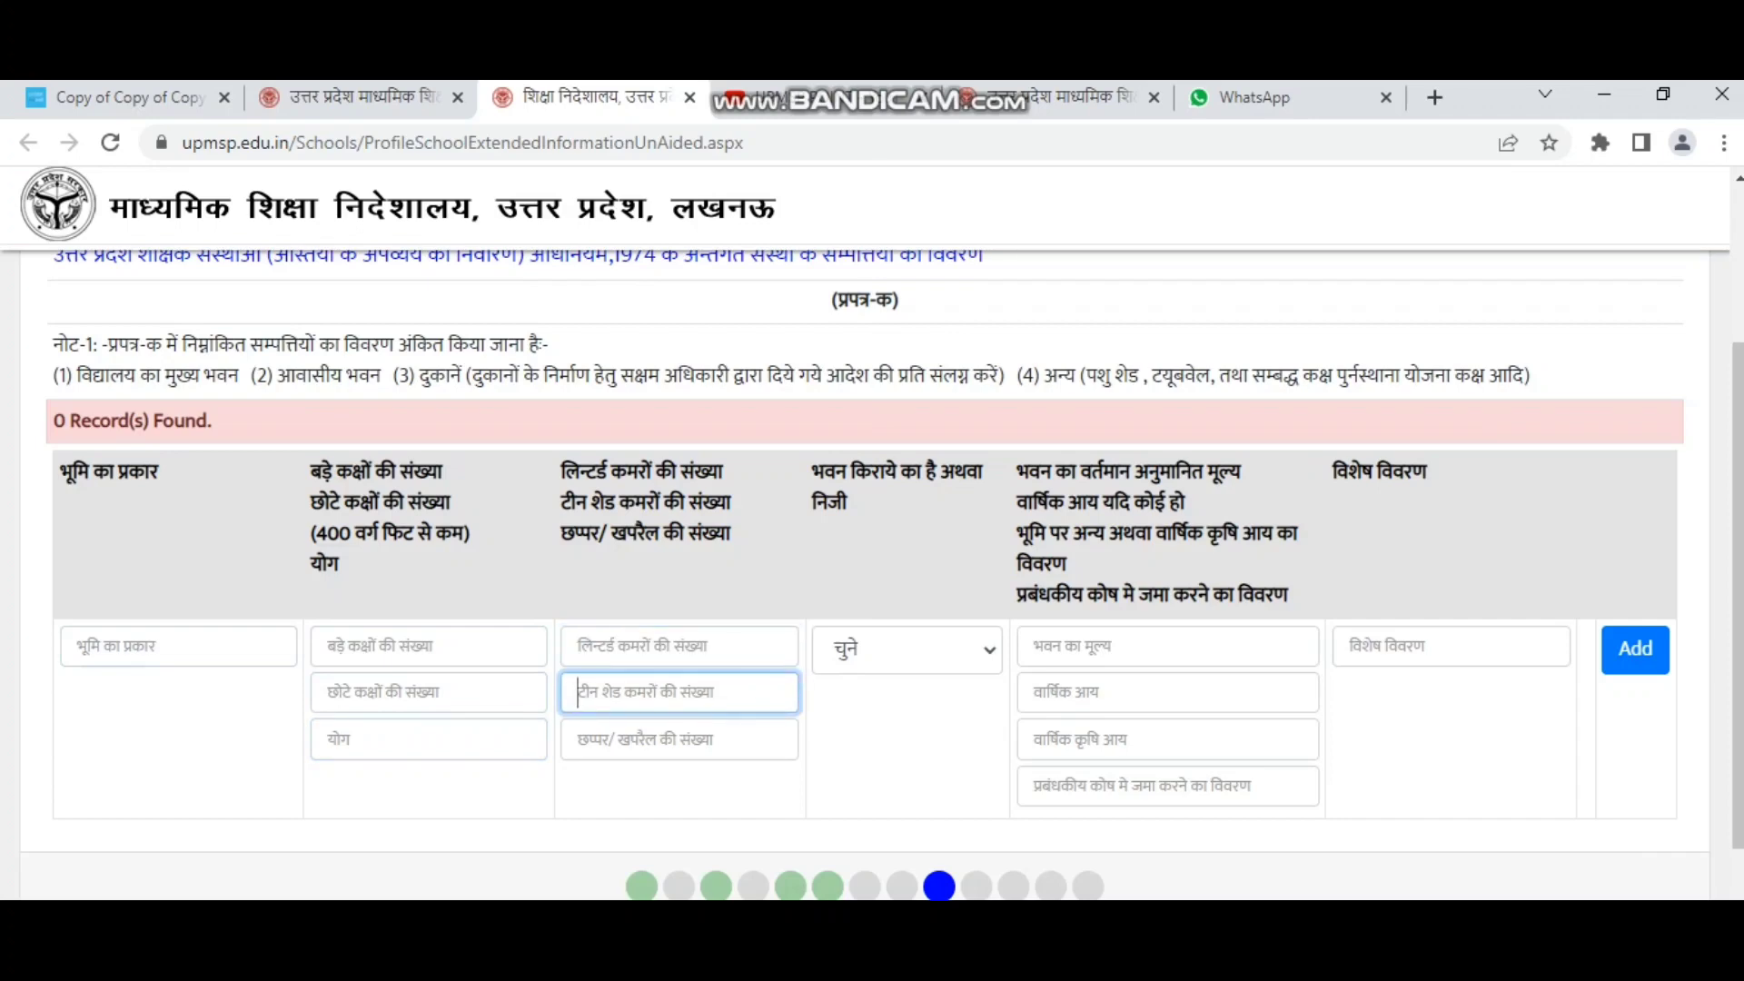
left_click(642, 740)
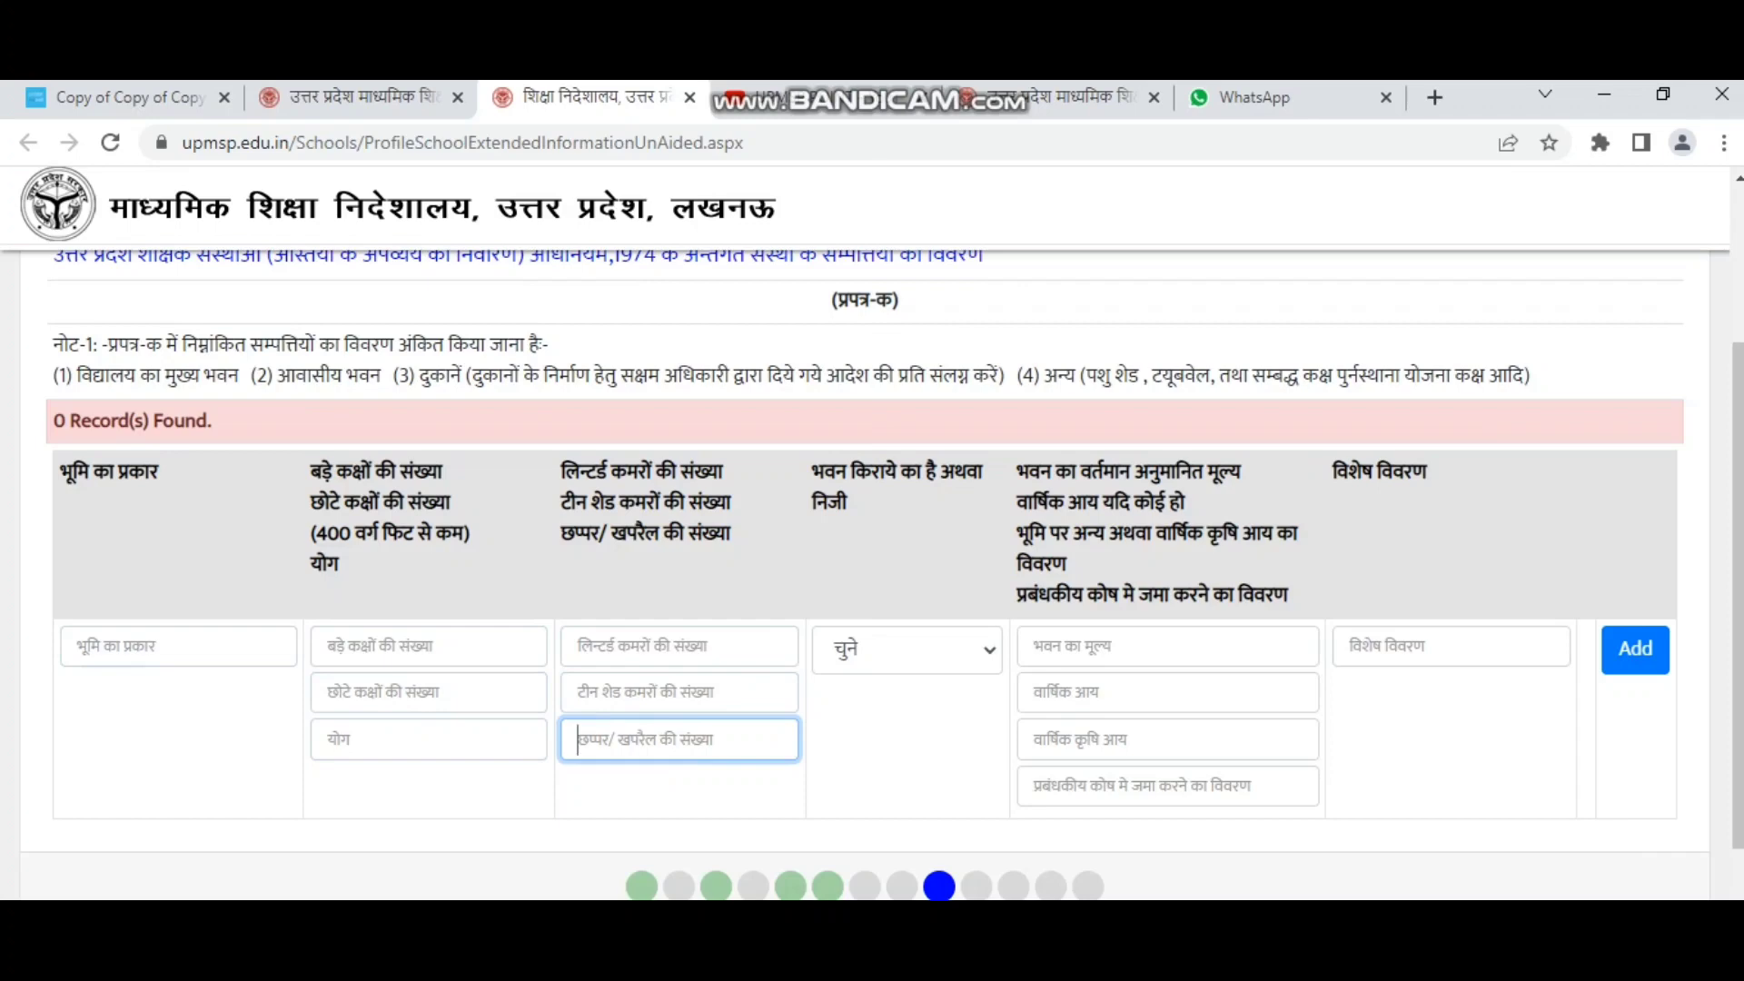
Set the rented-or-private building field to 'P - निजी भवन है'.
left_click_drag(812, 471, 850, 503)
left_click(906, 649)
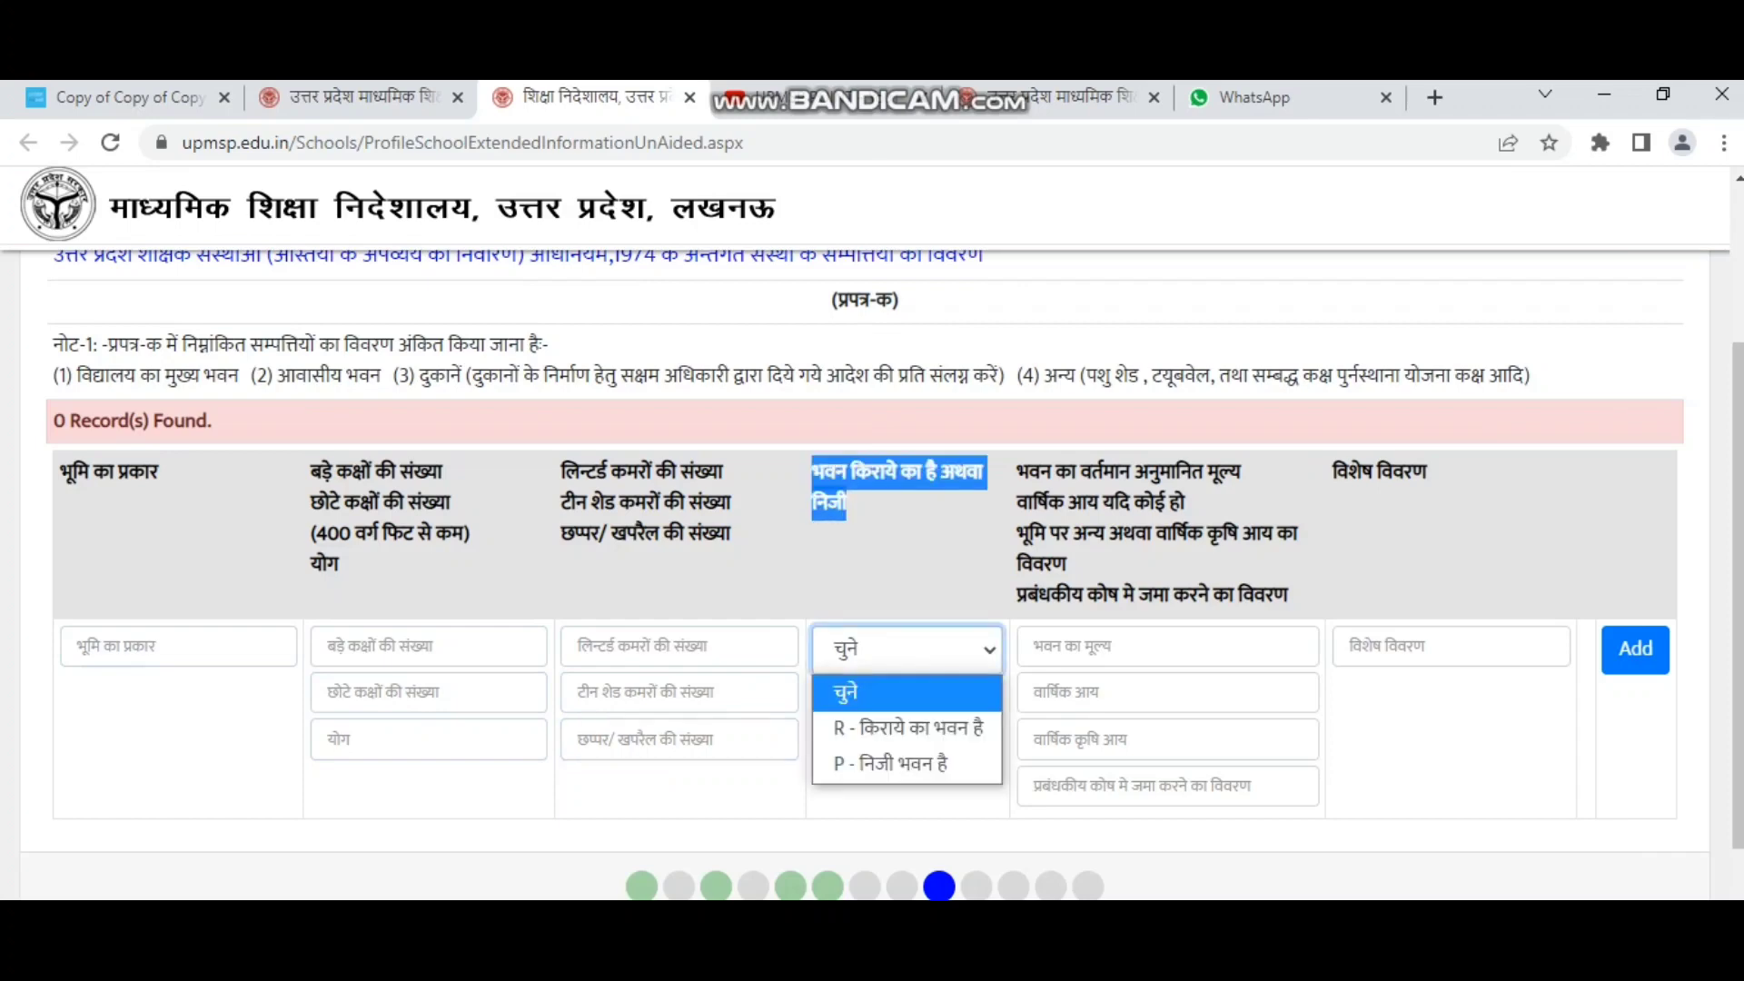
left_click(891, 765)
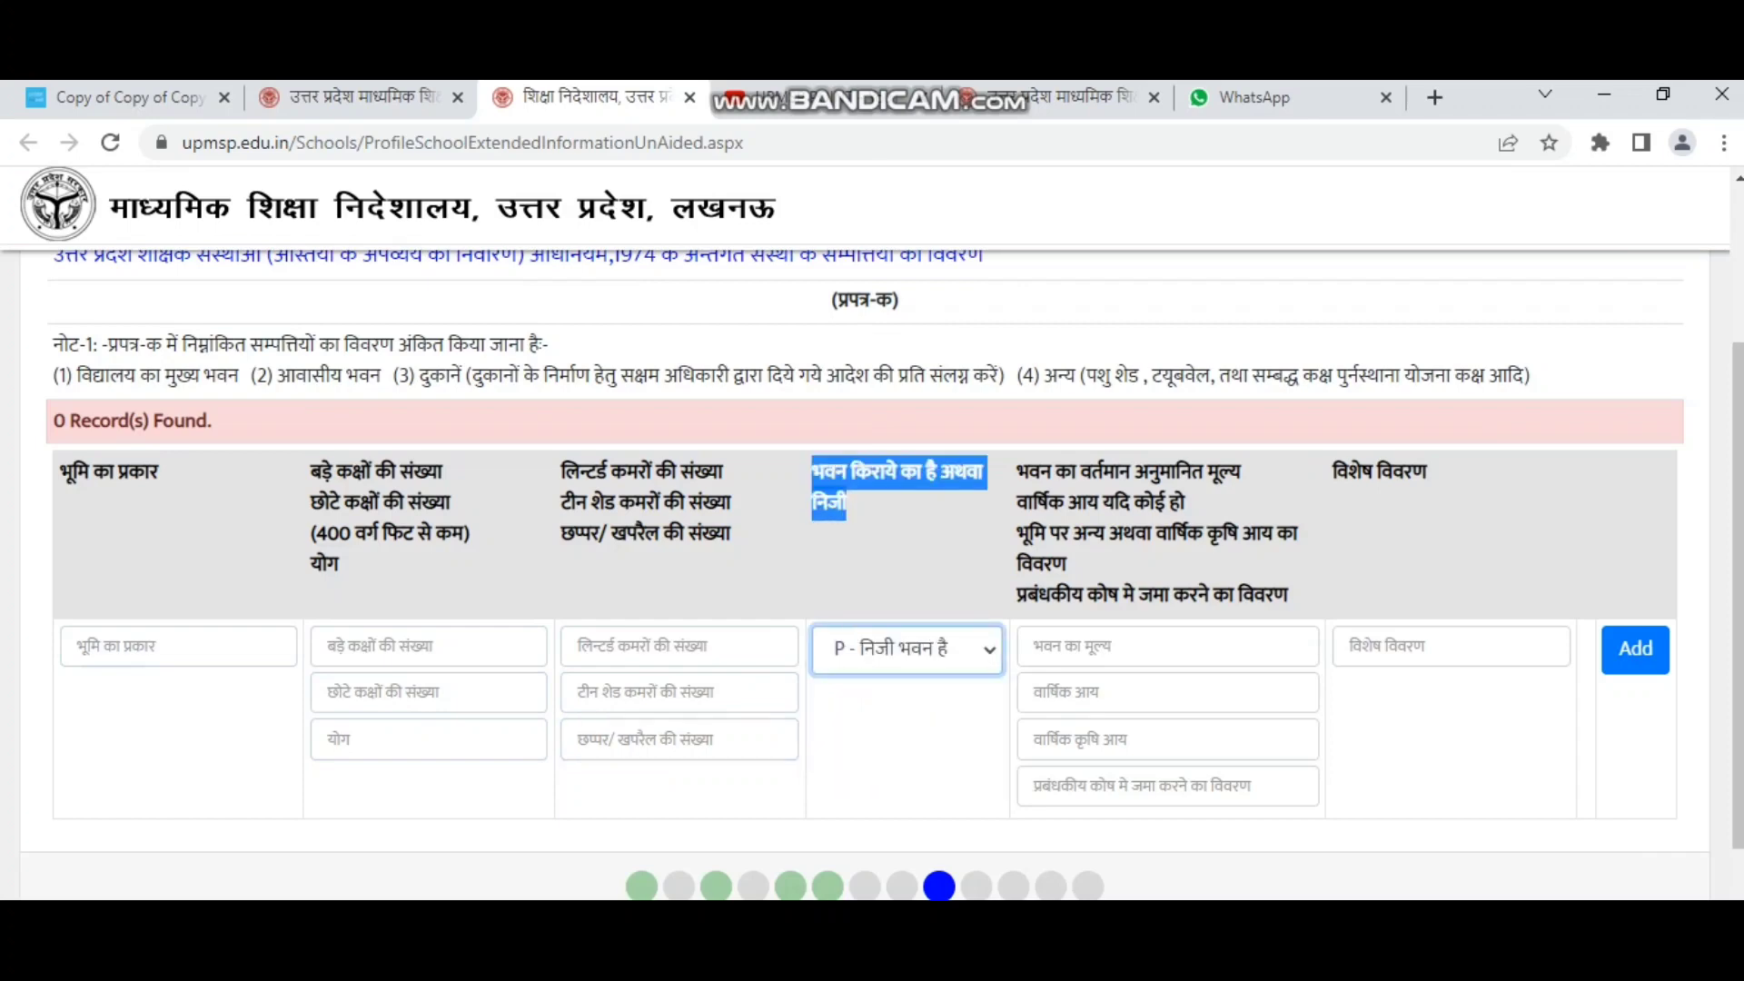
left_click(906, 650)
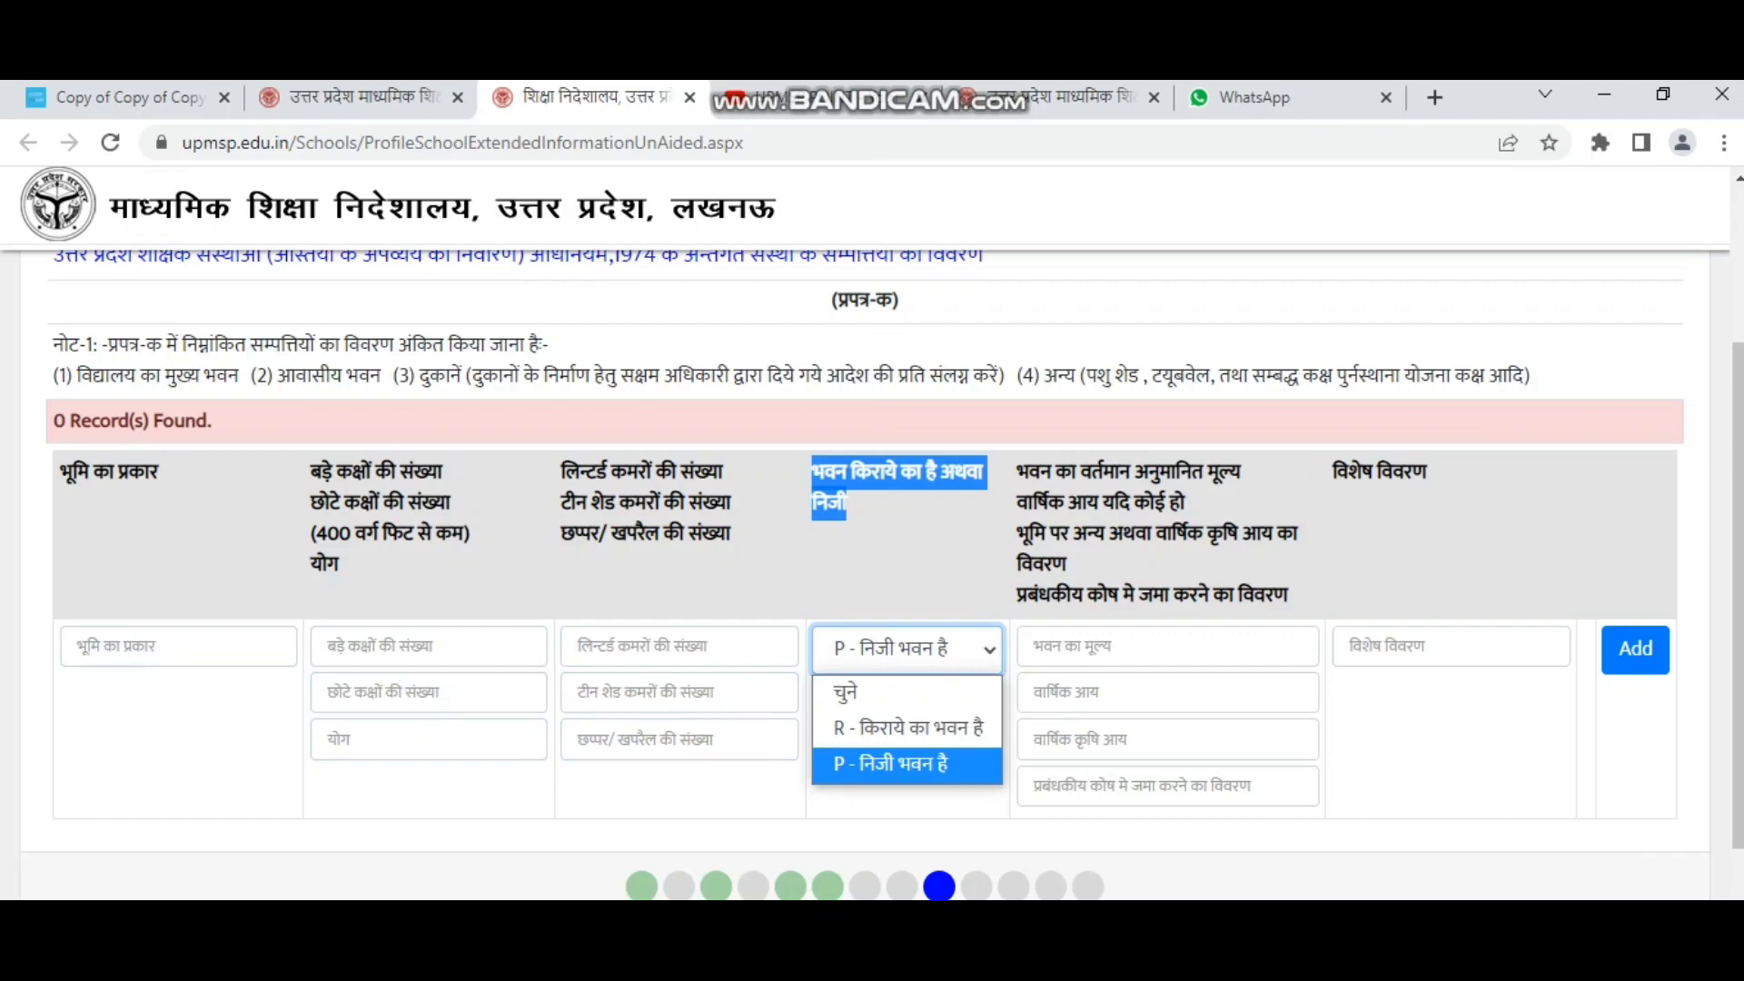
left_click(892, 765)
left_click(899, 758)
Step through the building value, annual income, agricultural income, fund deposit and special details fields.
left_click_drag(1017, 472, 1106, 595)
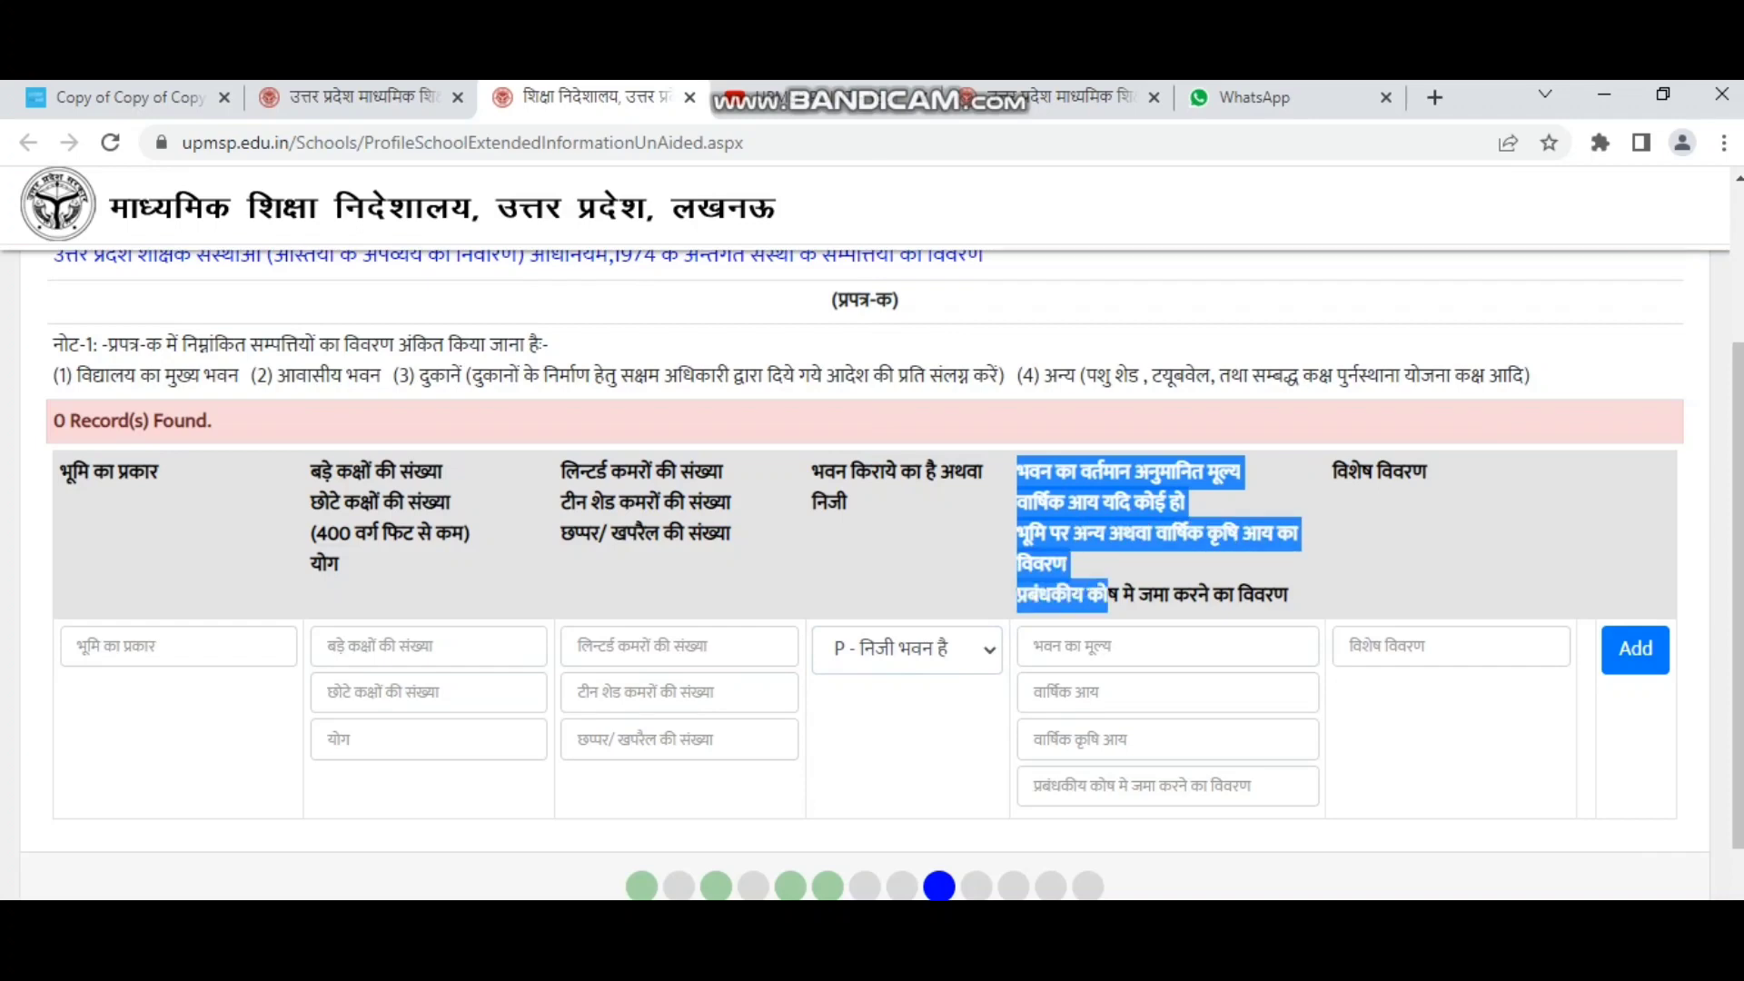
left_click(1109, 646)
left_click(1106, 692)
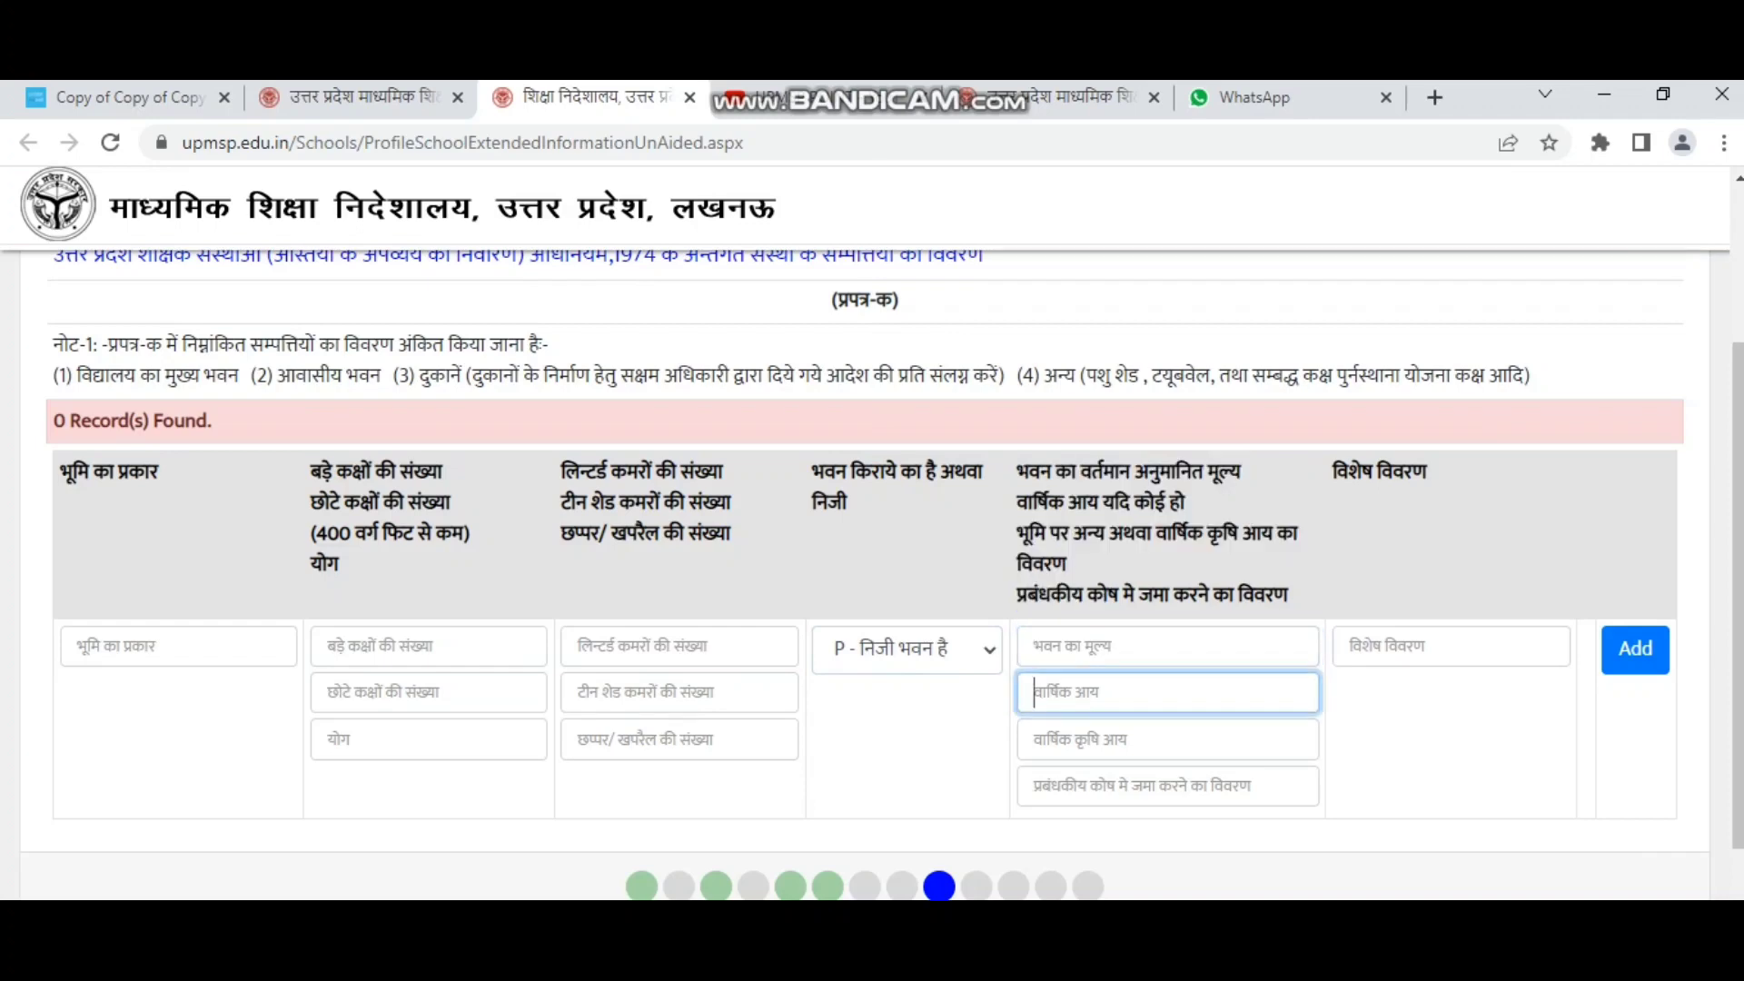
left_click(1107, 739)
left_click(1106, 786)
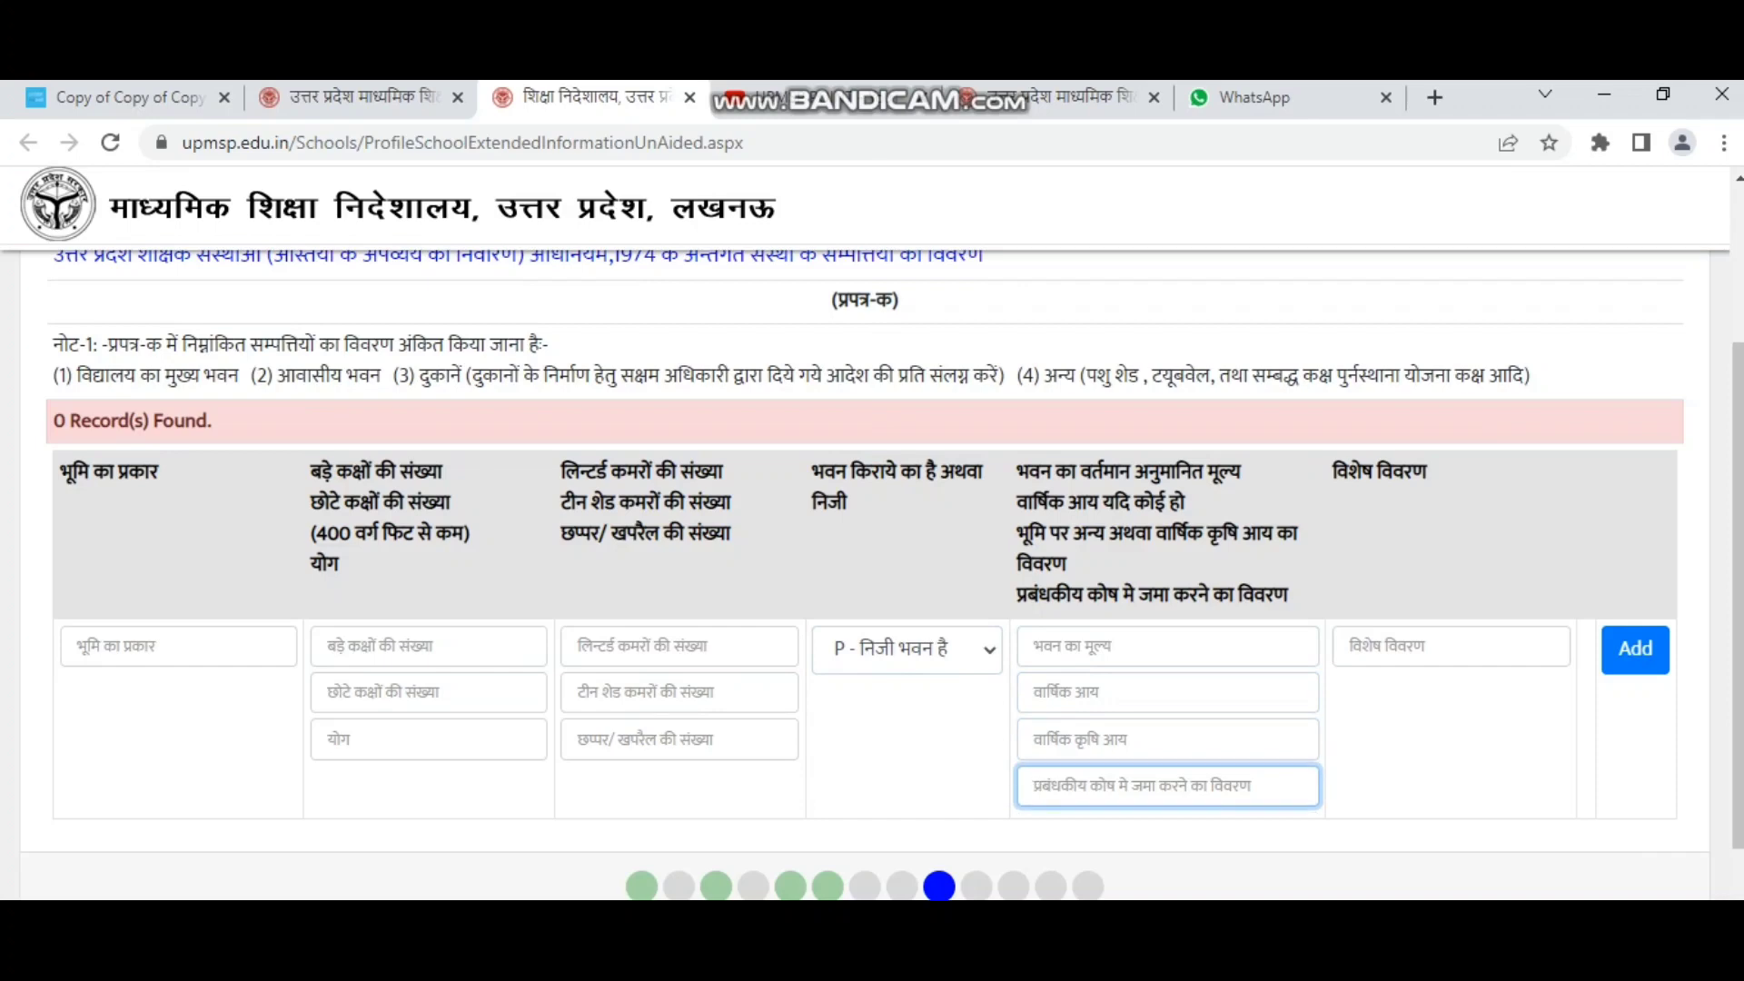
left_click(1407, 647)
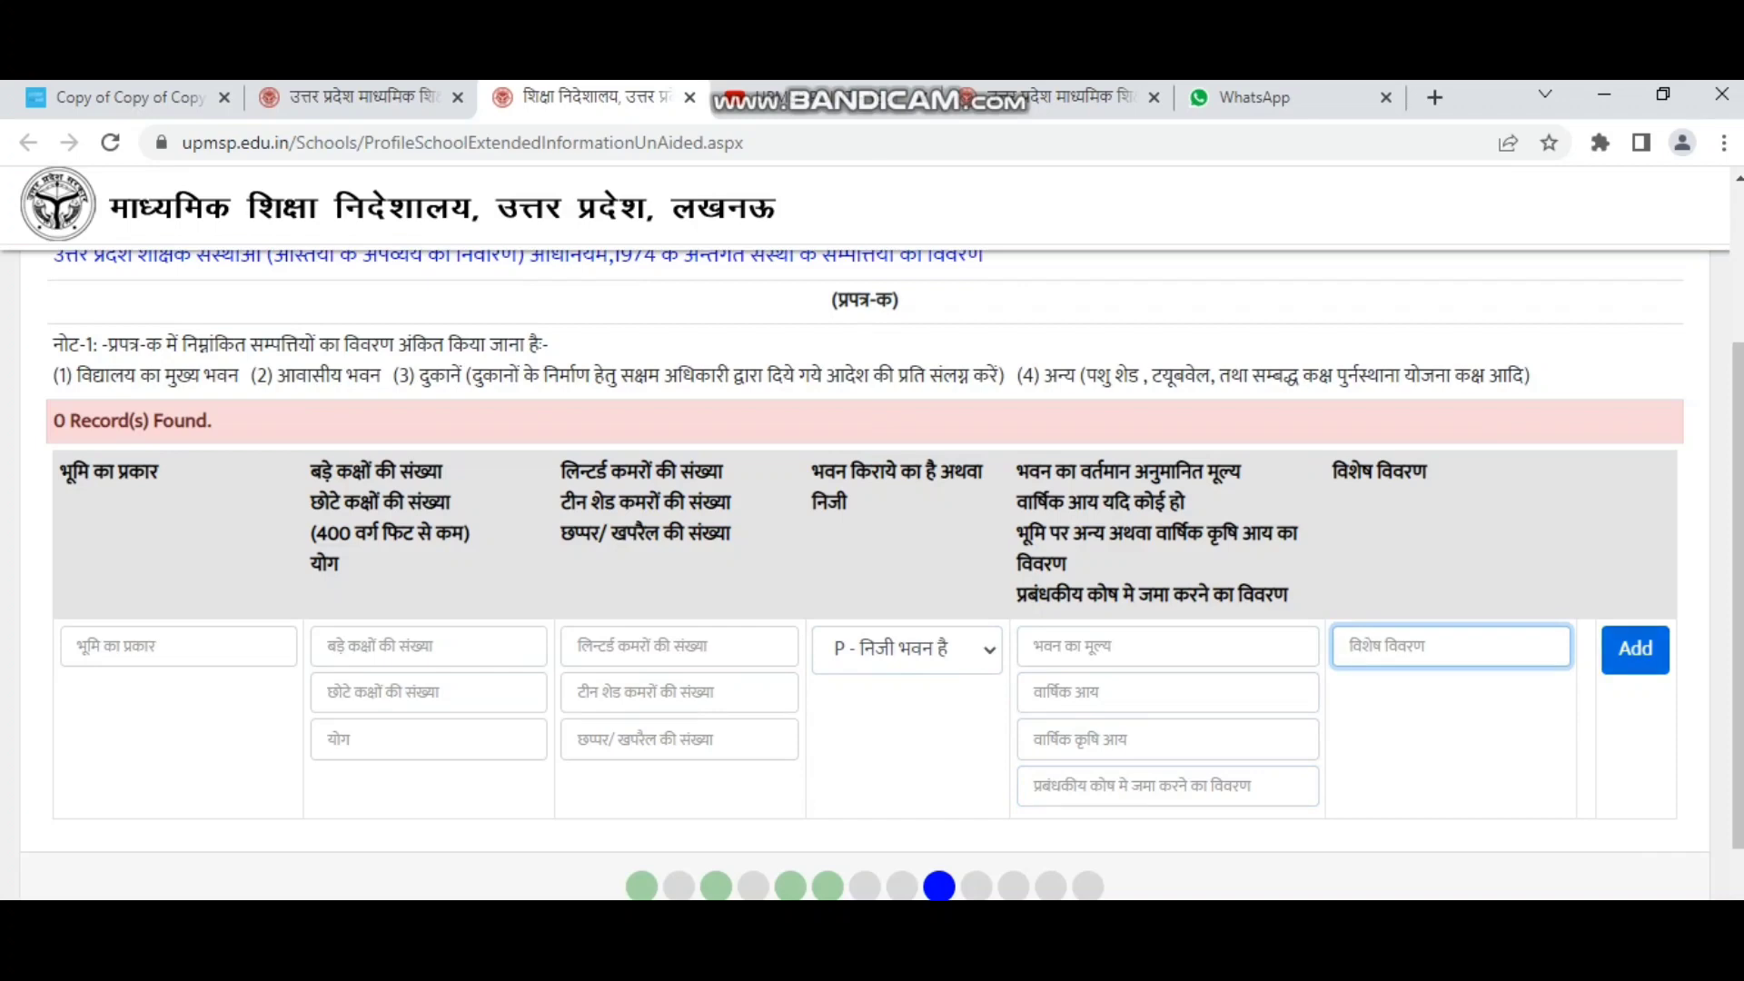
Advance to the प्रपत्र-ख land-property form.
scroll(872, 572, "down", 3)
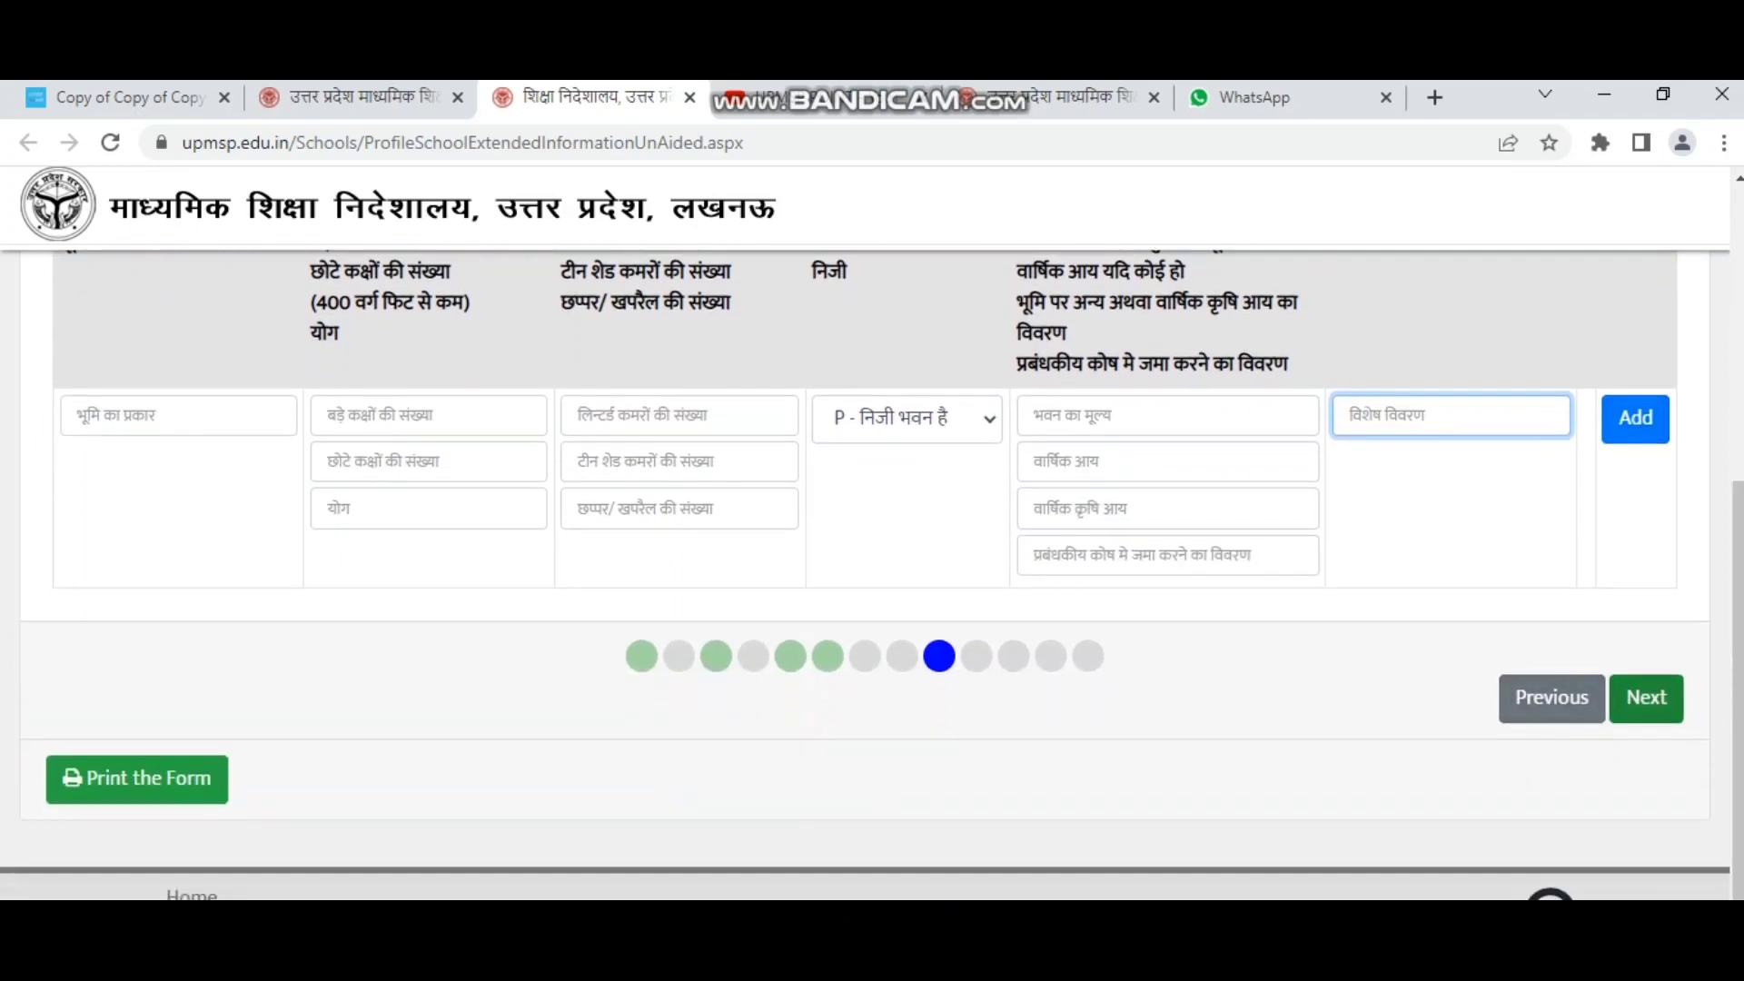
left_click(1645, 698)
scroll(872, 572, "up", 4)
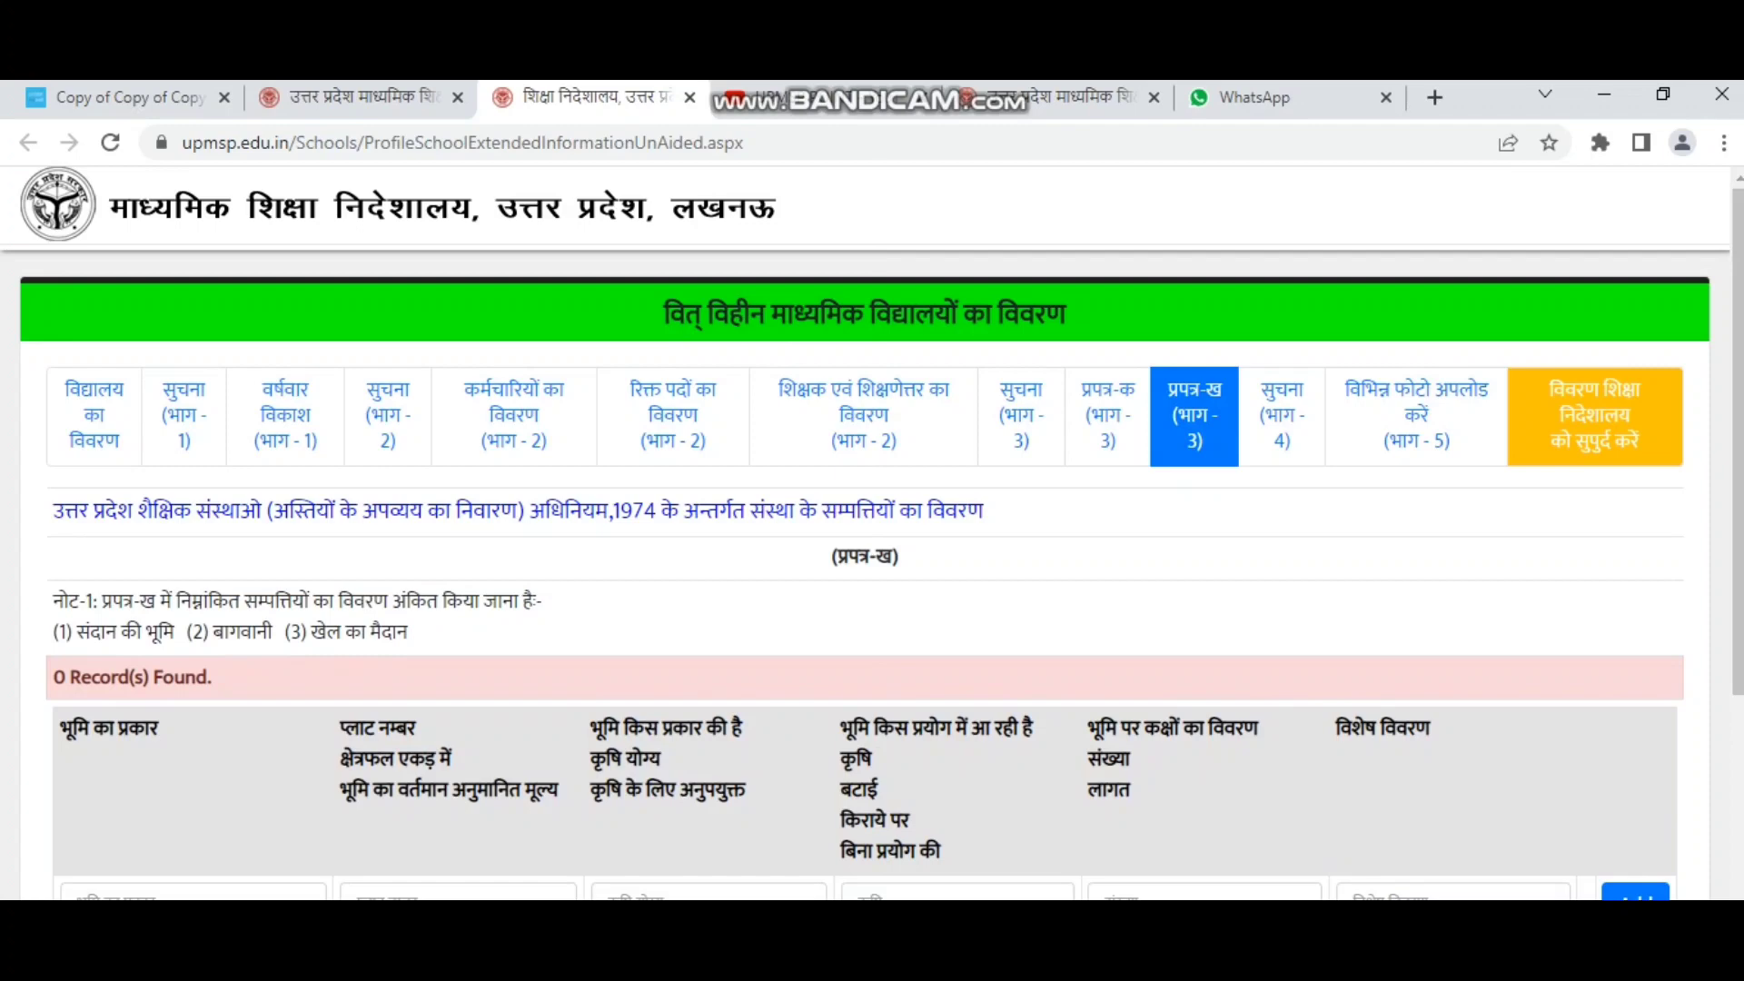
Scroll through the empty प्रपत्र-ख land-property table with 0 records.
scroll(872, 572, "down", 1)
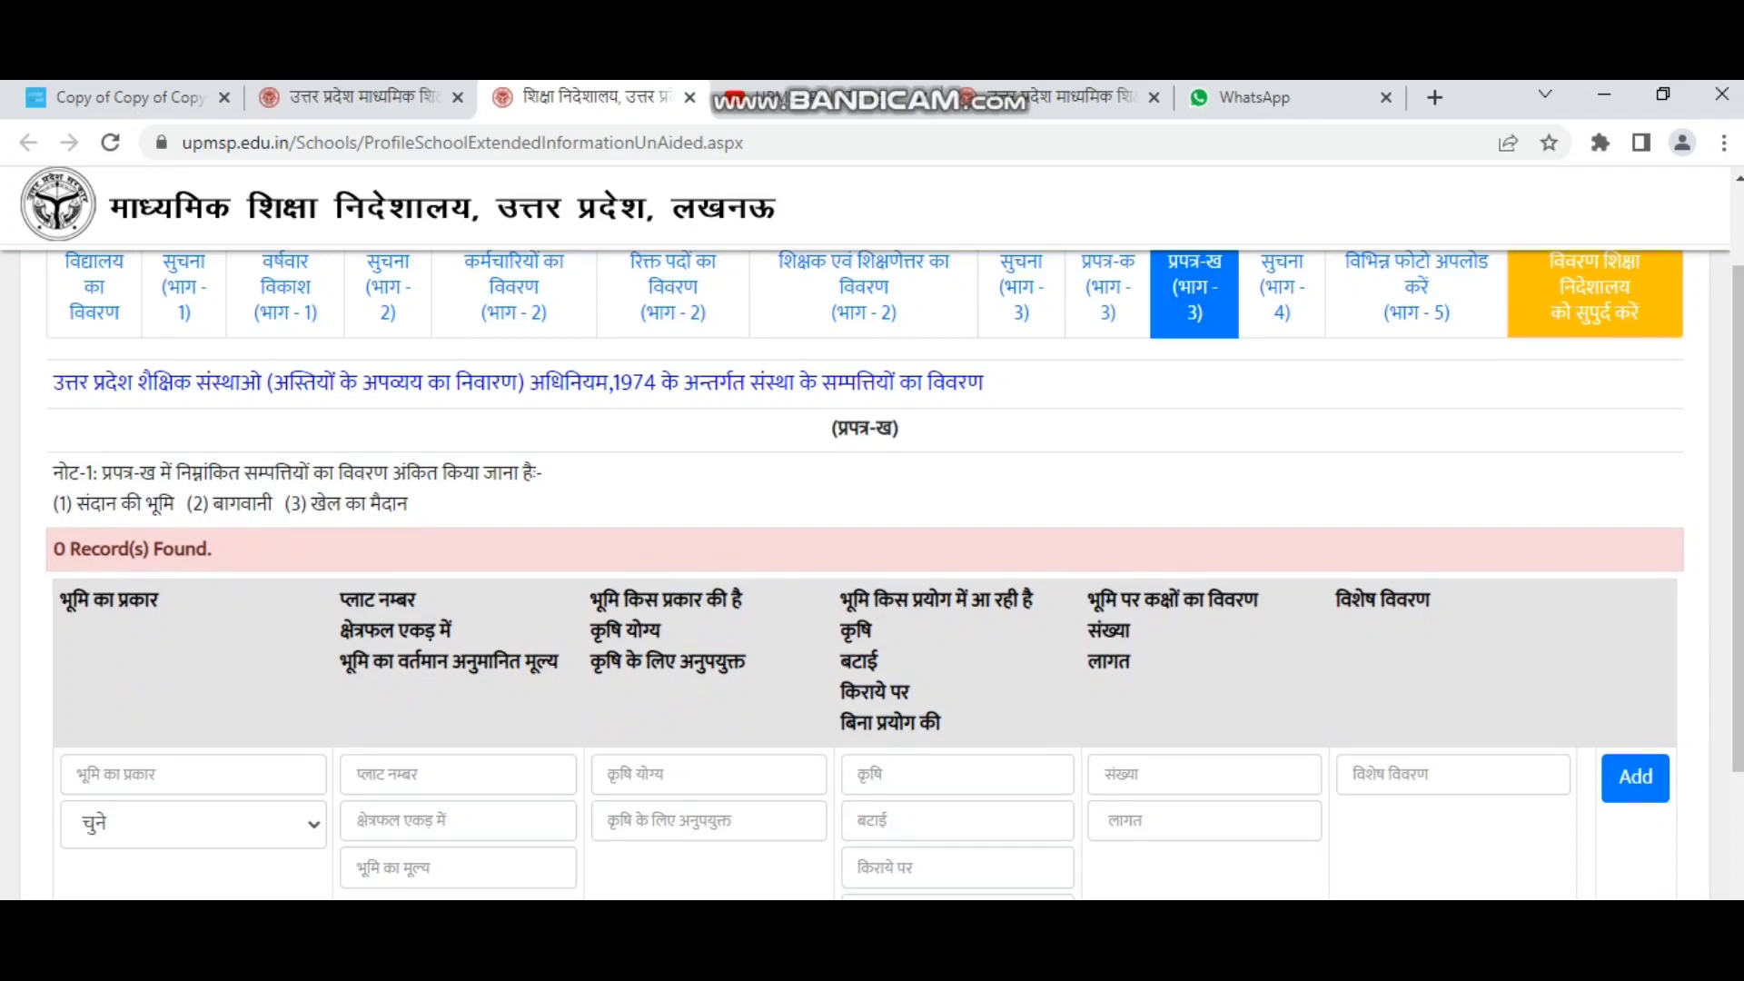
scroll(872, 572, "up", 1)
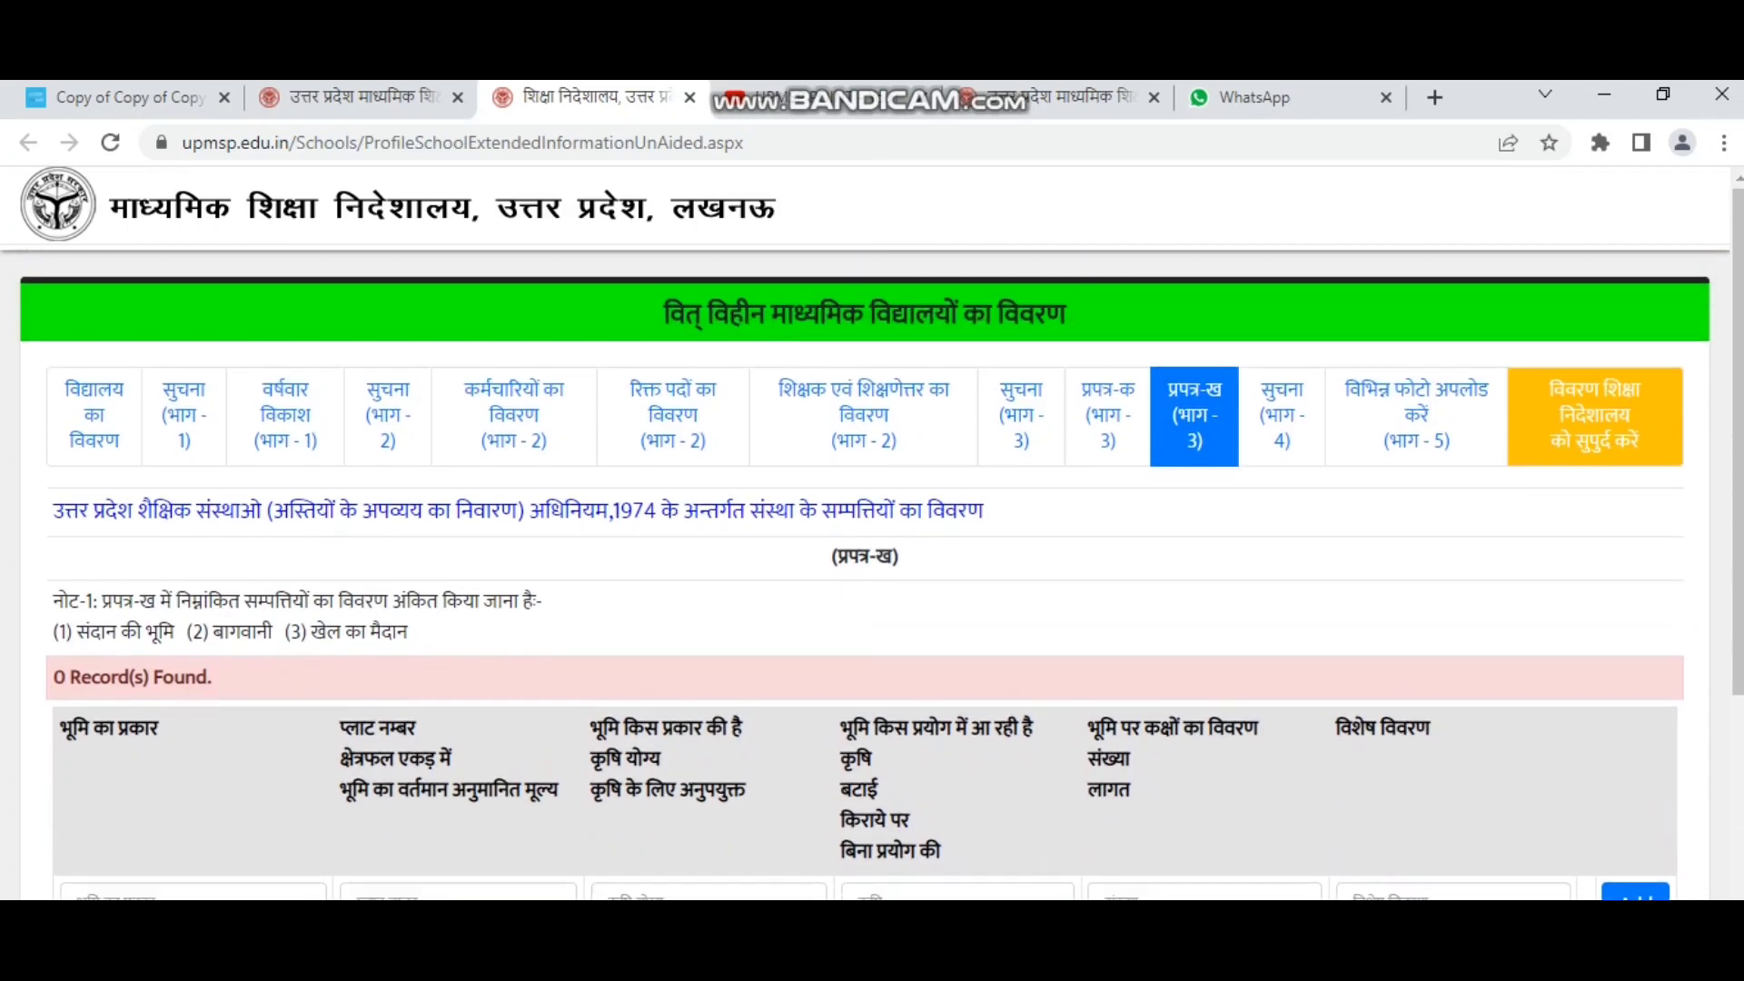
scroll(872, 545, "down", 2)
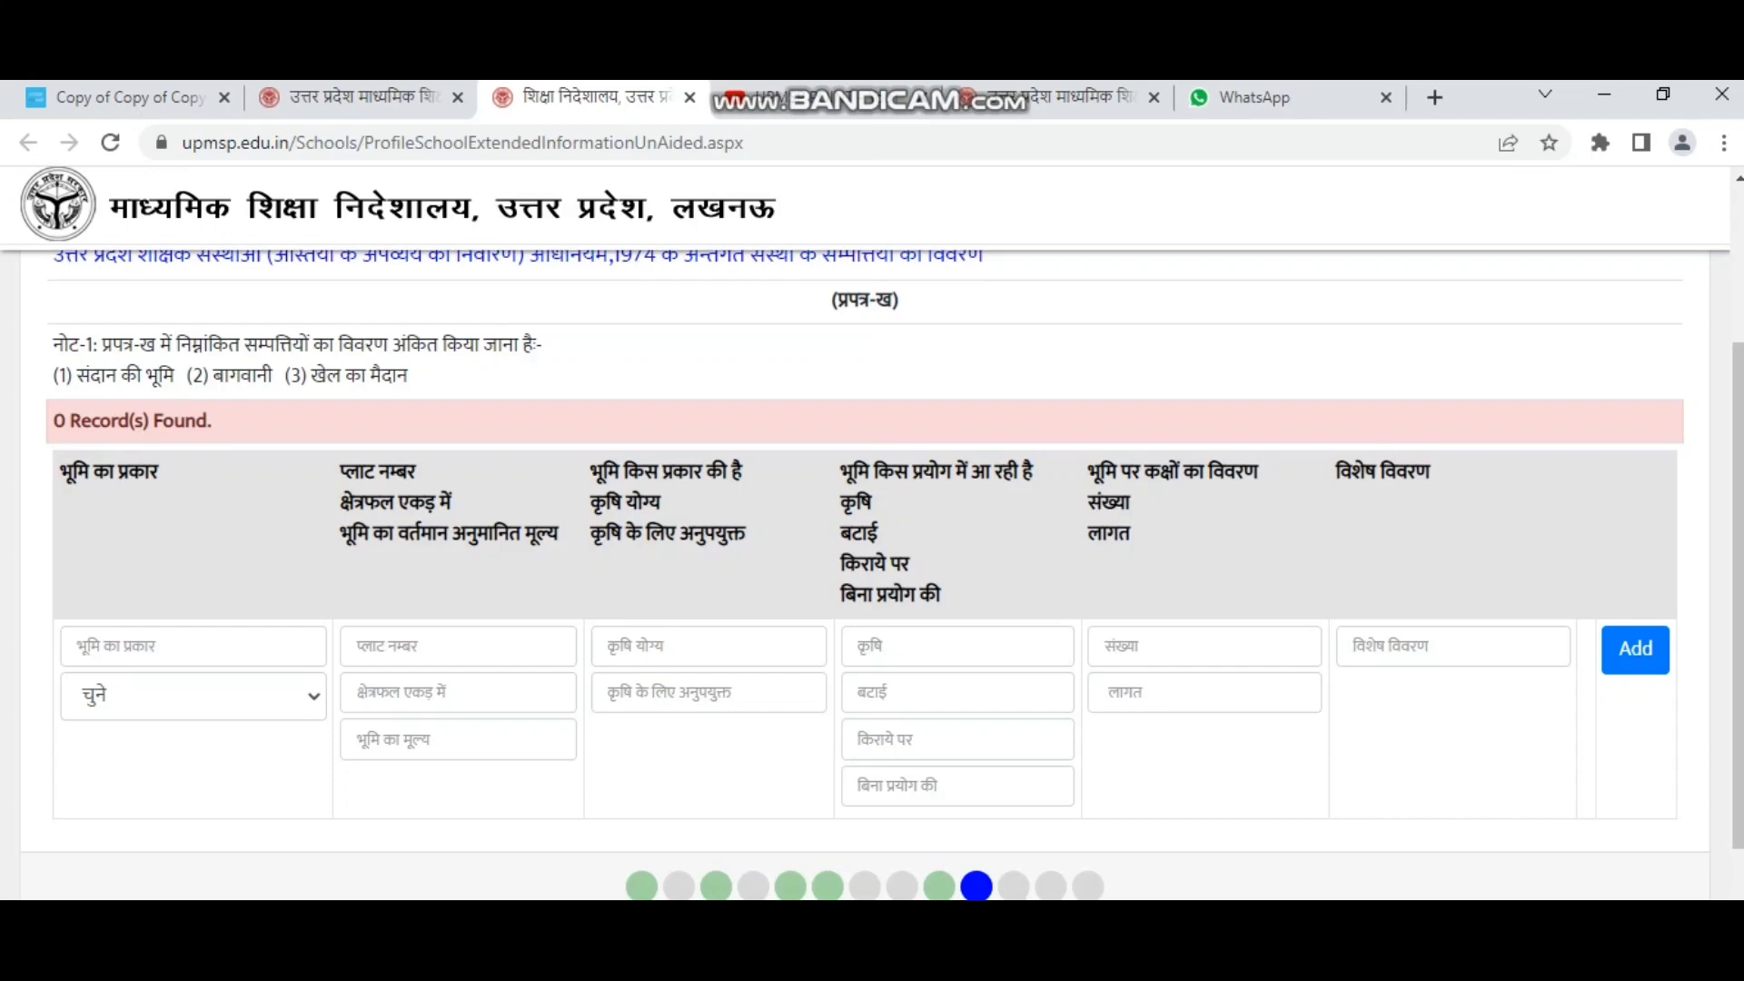
scroll(871, 544, "up", 2)
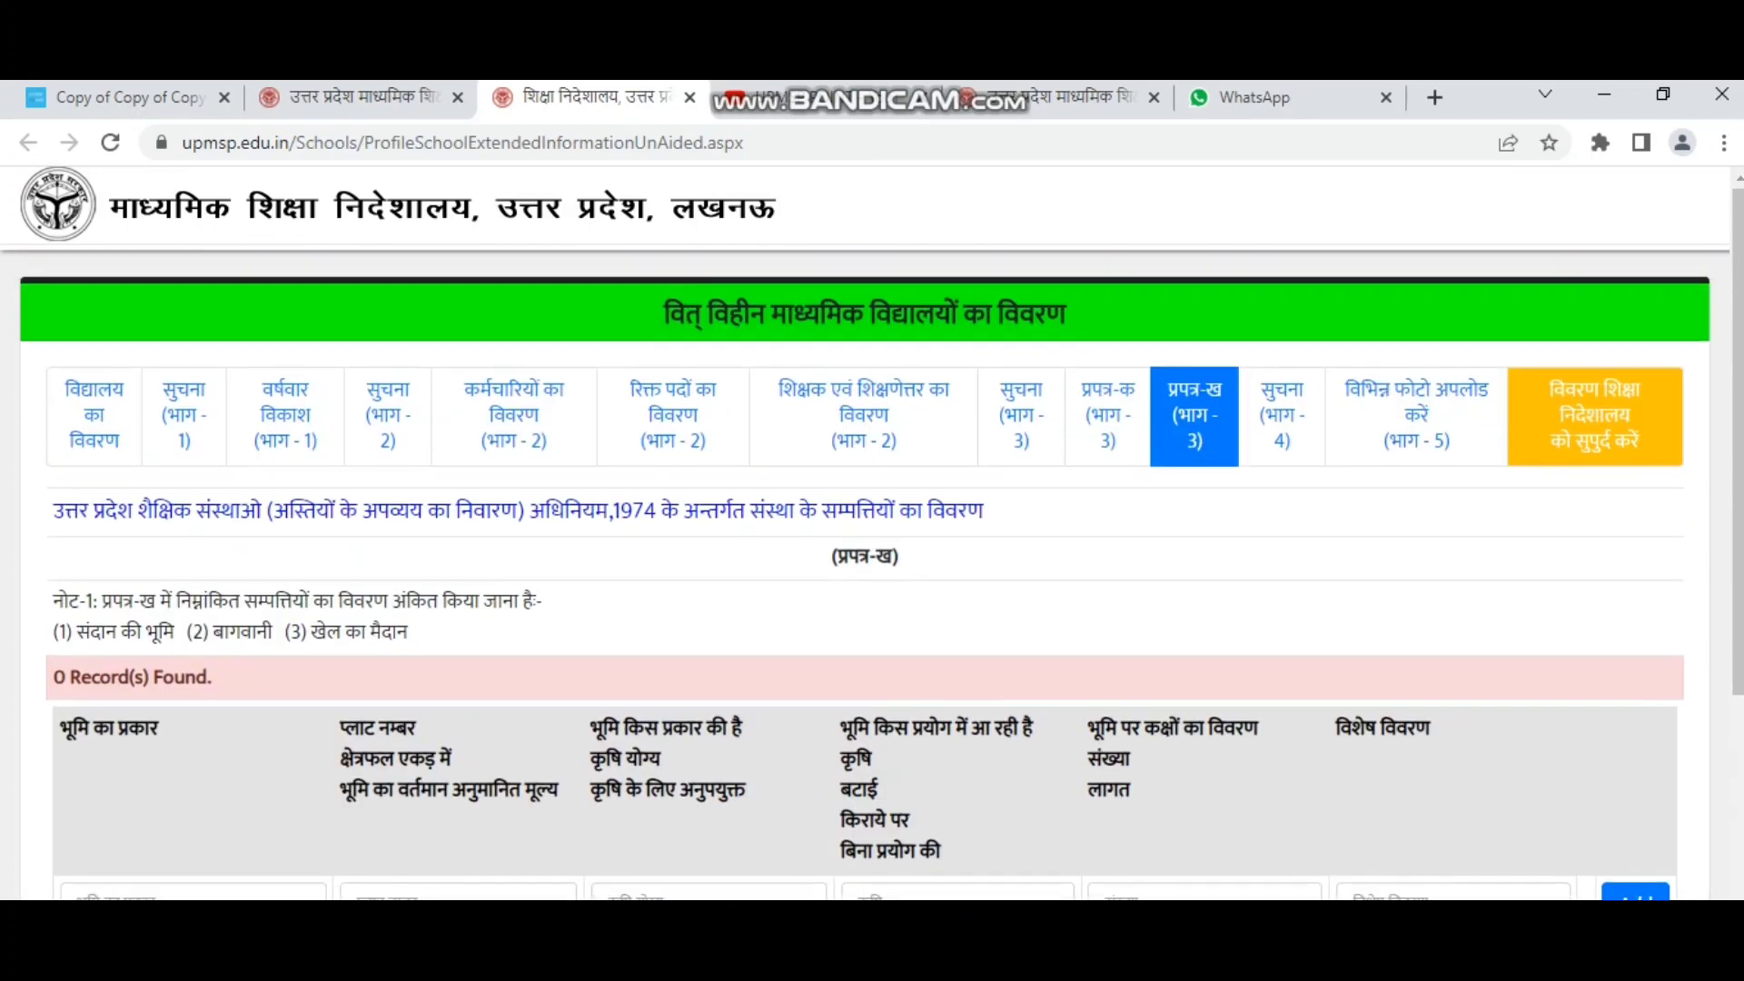
left_click(1282, 415)
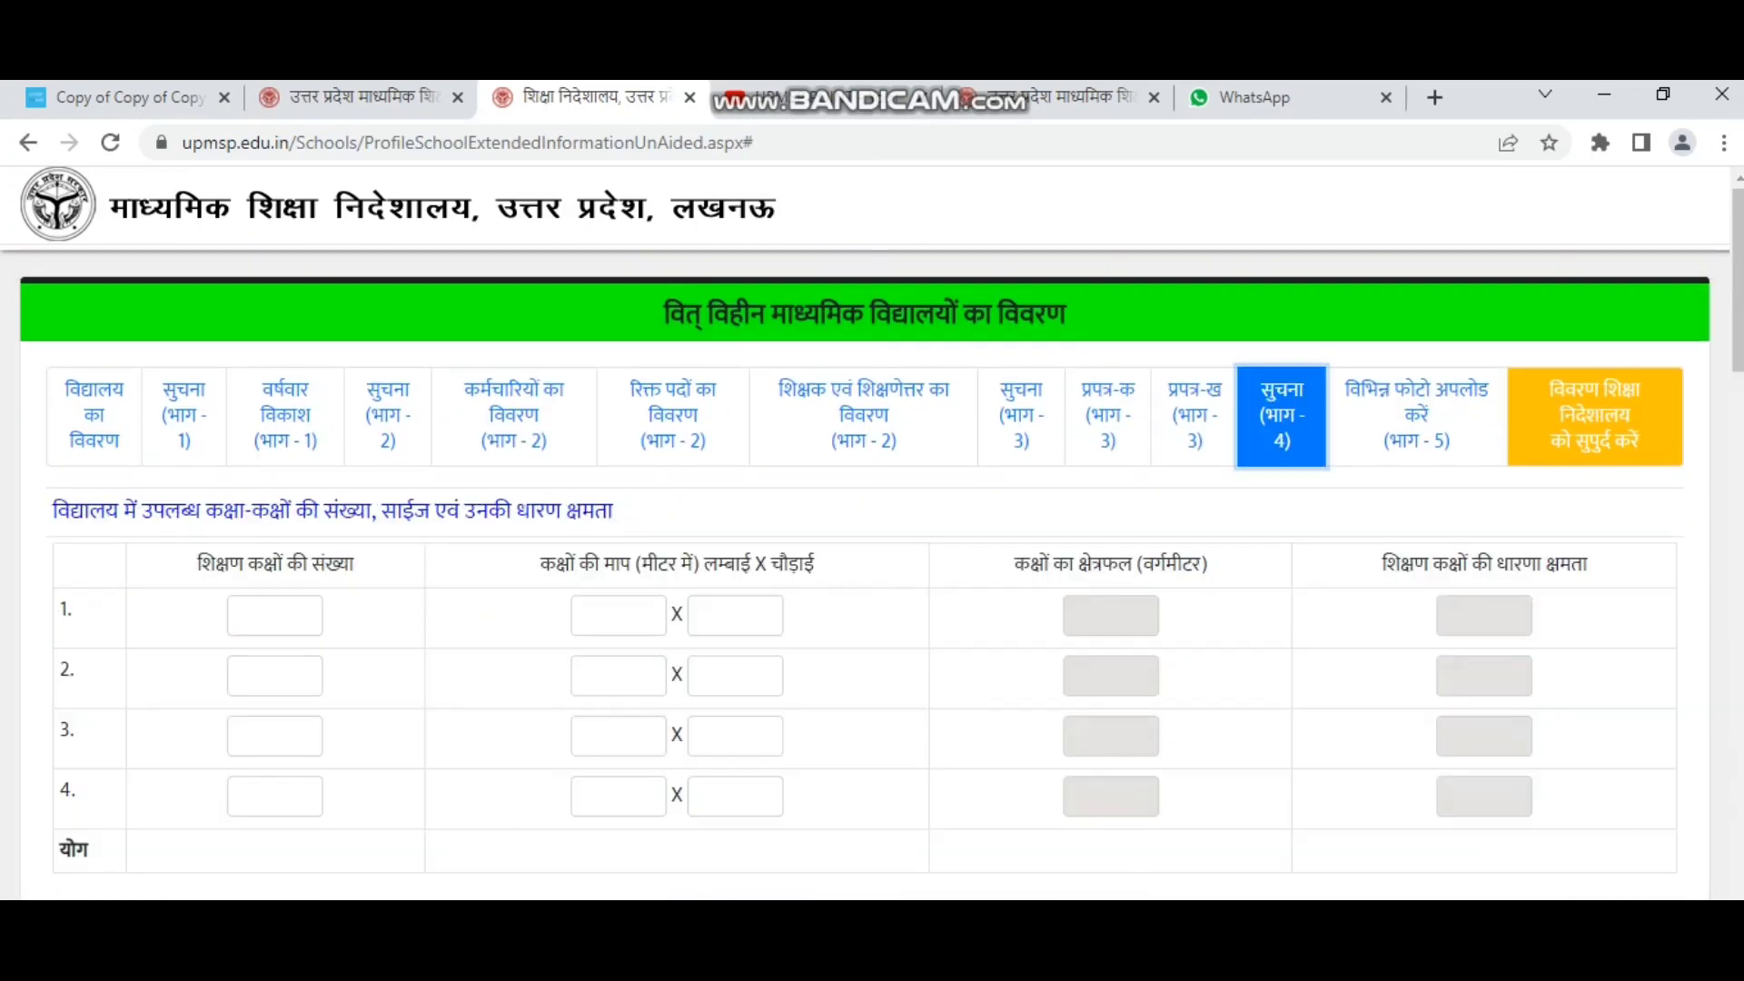
left_click(275, 616)
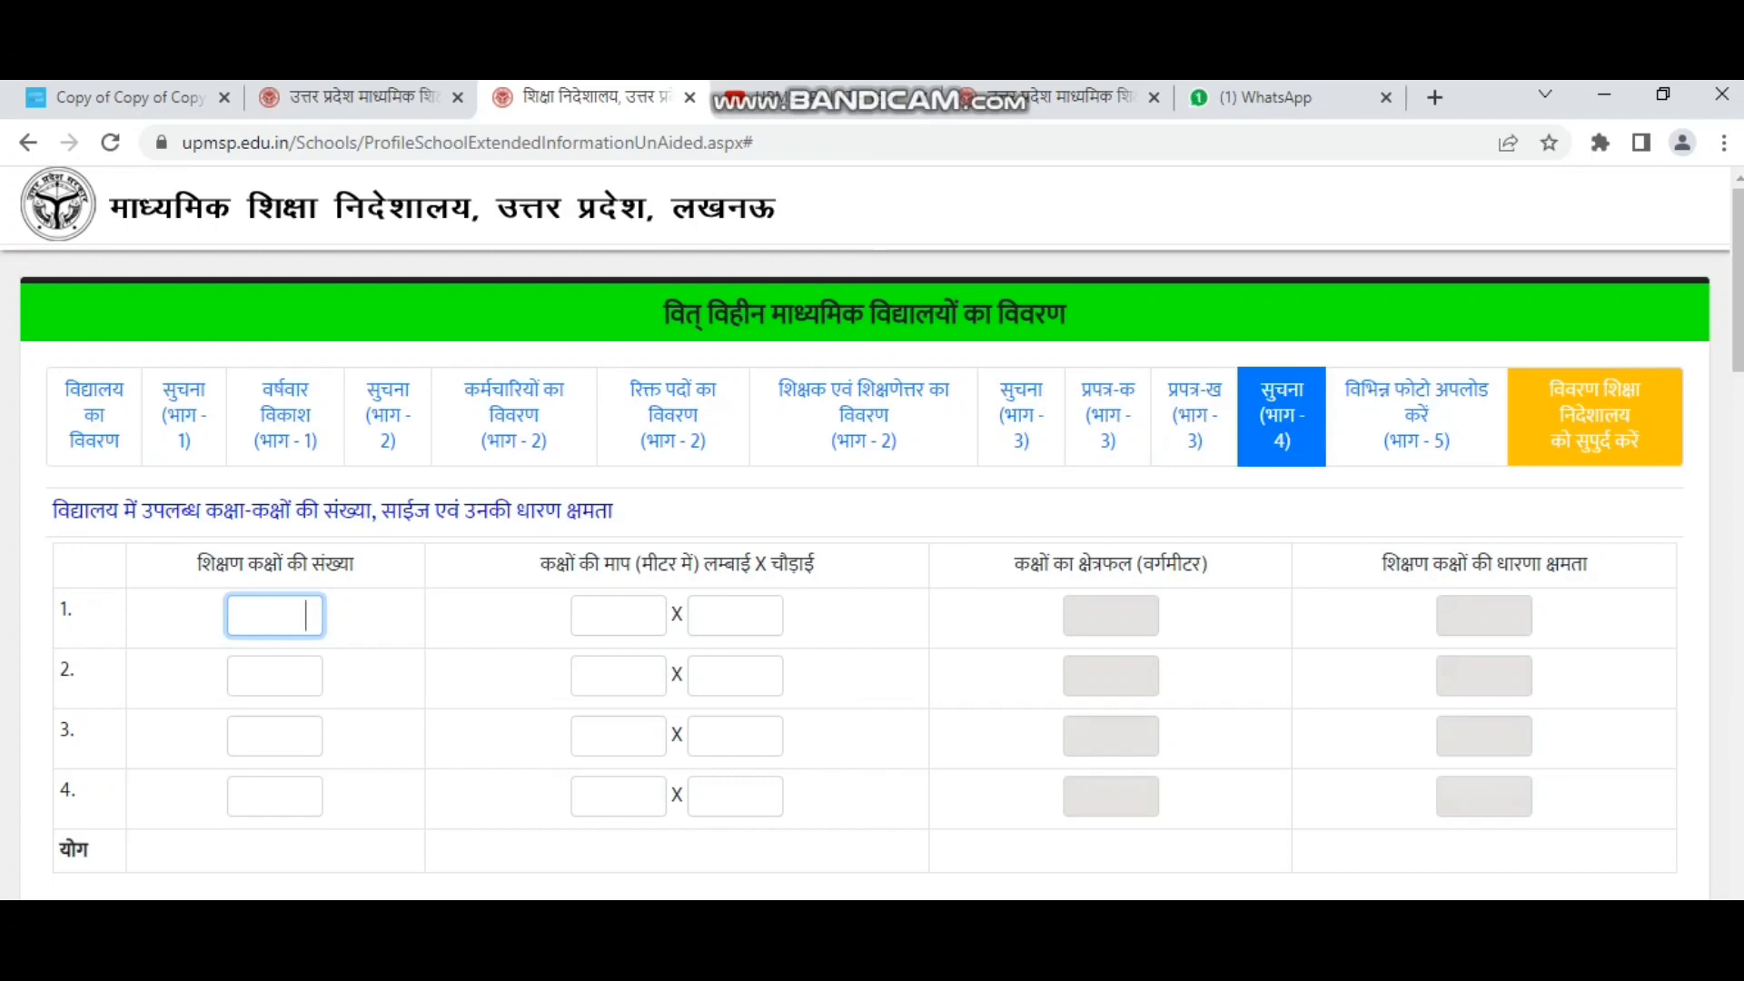
type("40")
key("Tab")
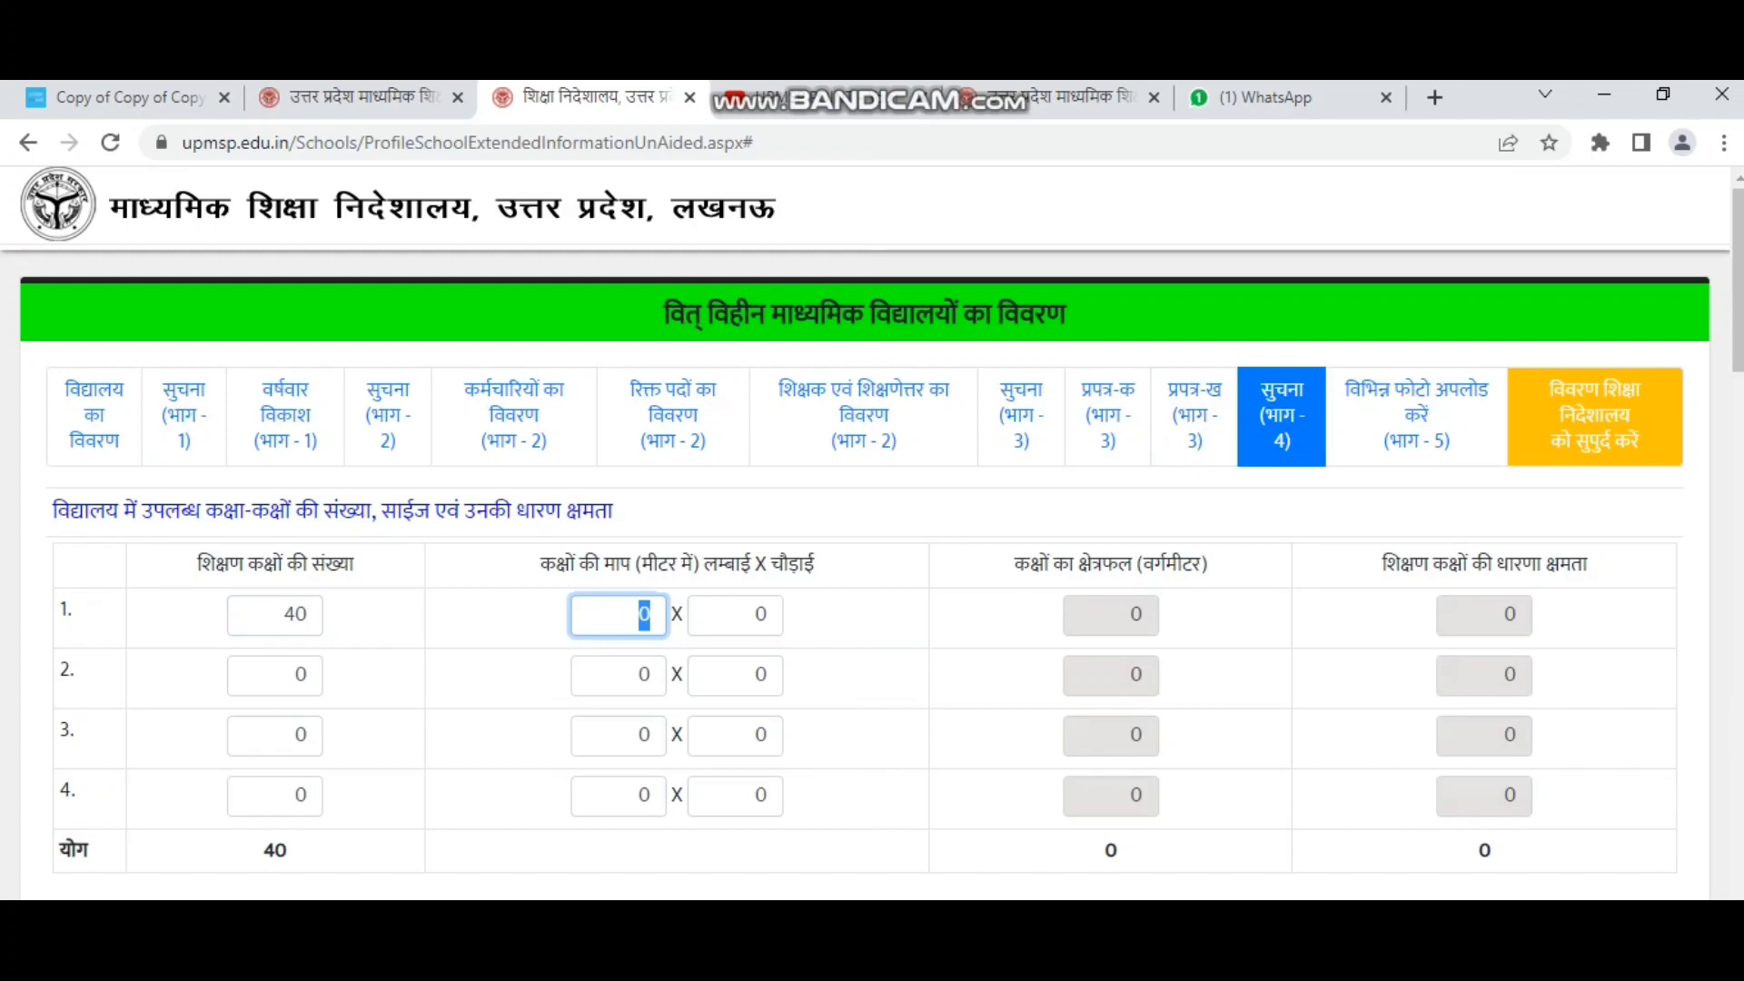
type("1200")
key("BackSpace")
key("BackSpace")
key("Tab")
type("12")
key("BackSpace")
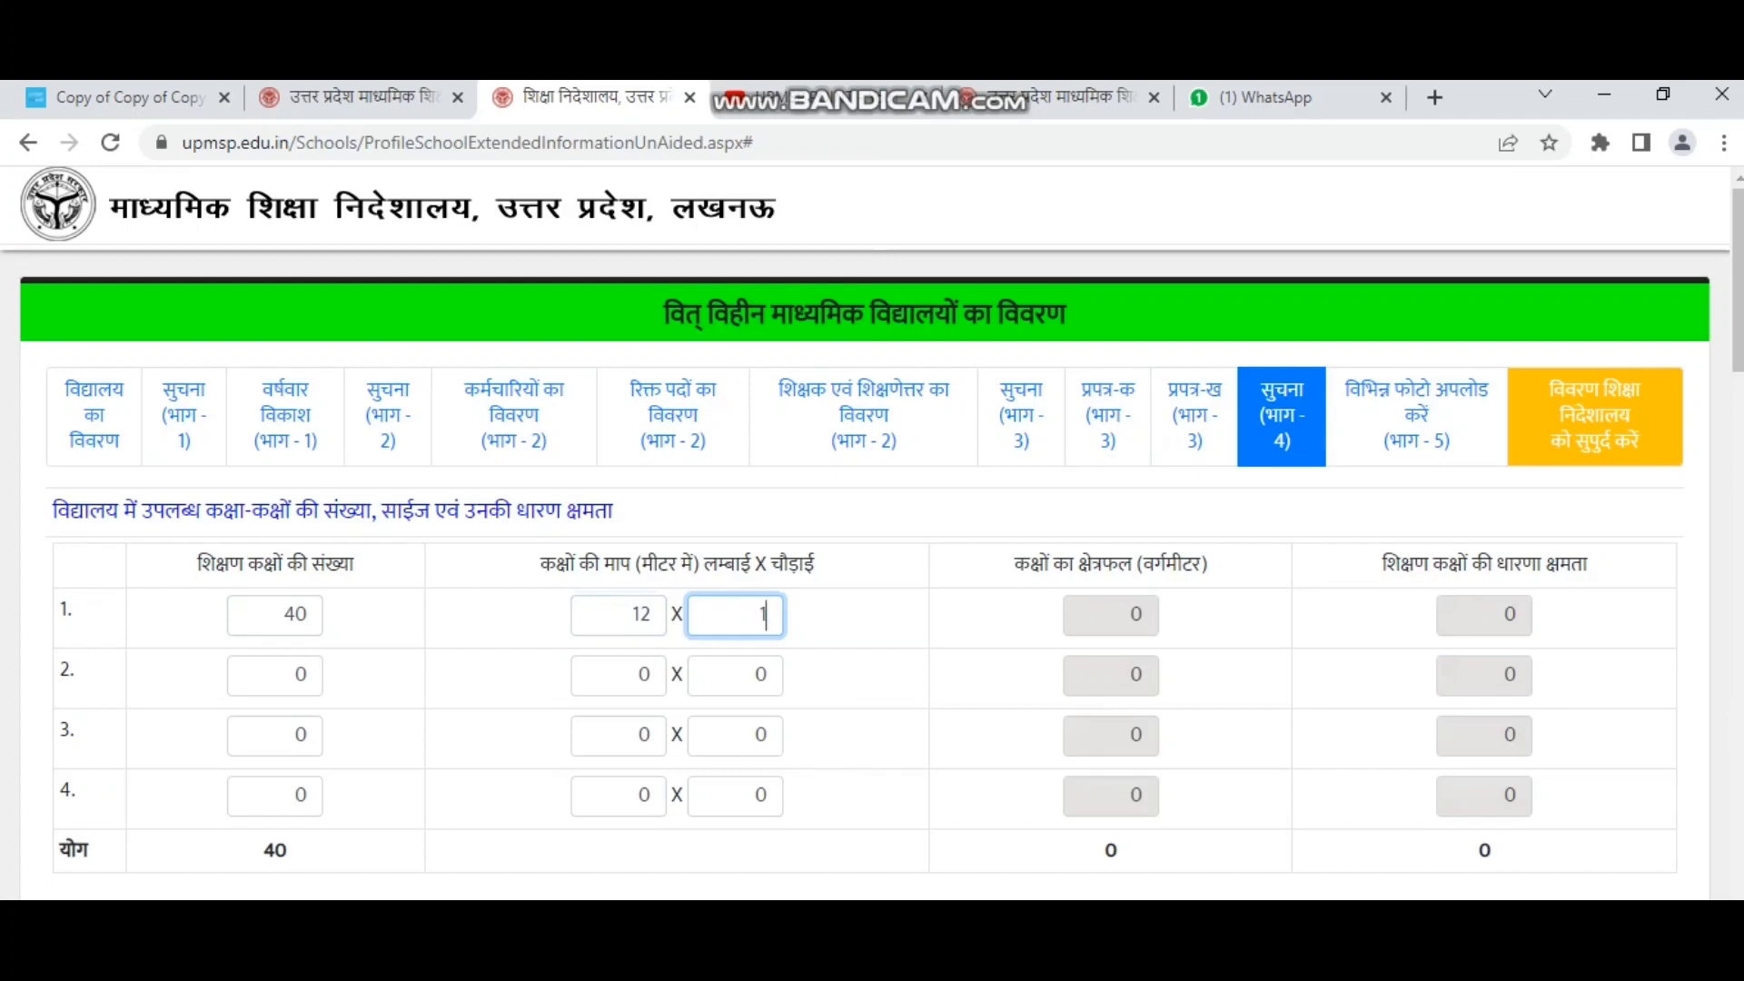
type("5")
key("Tab")
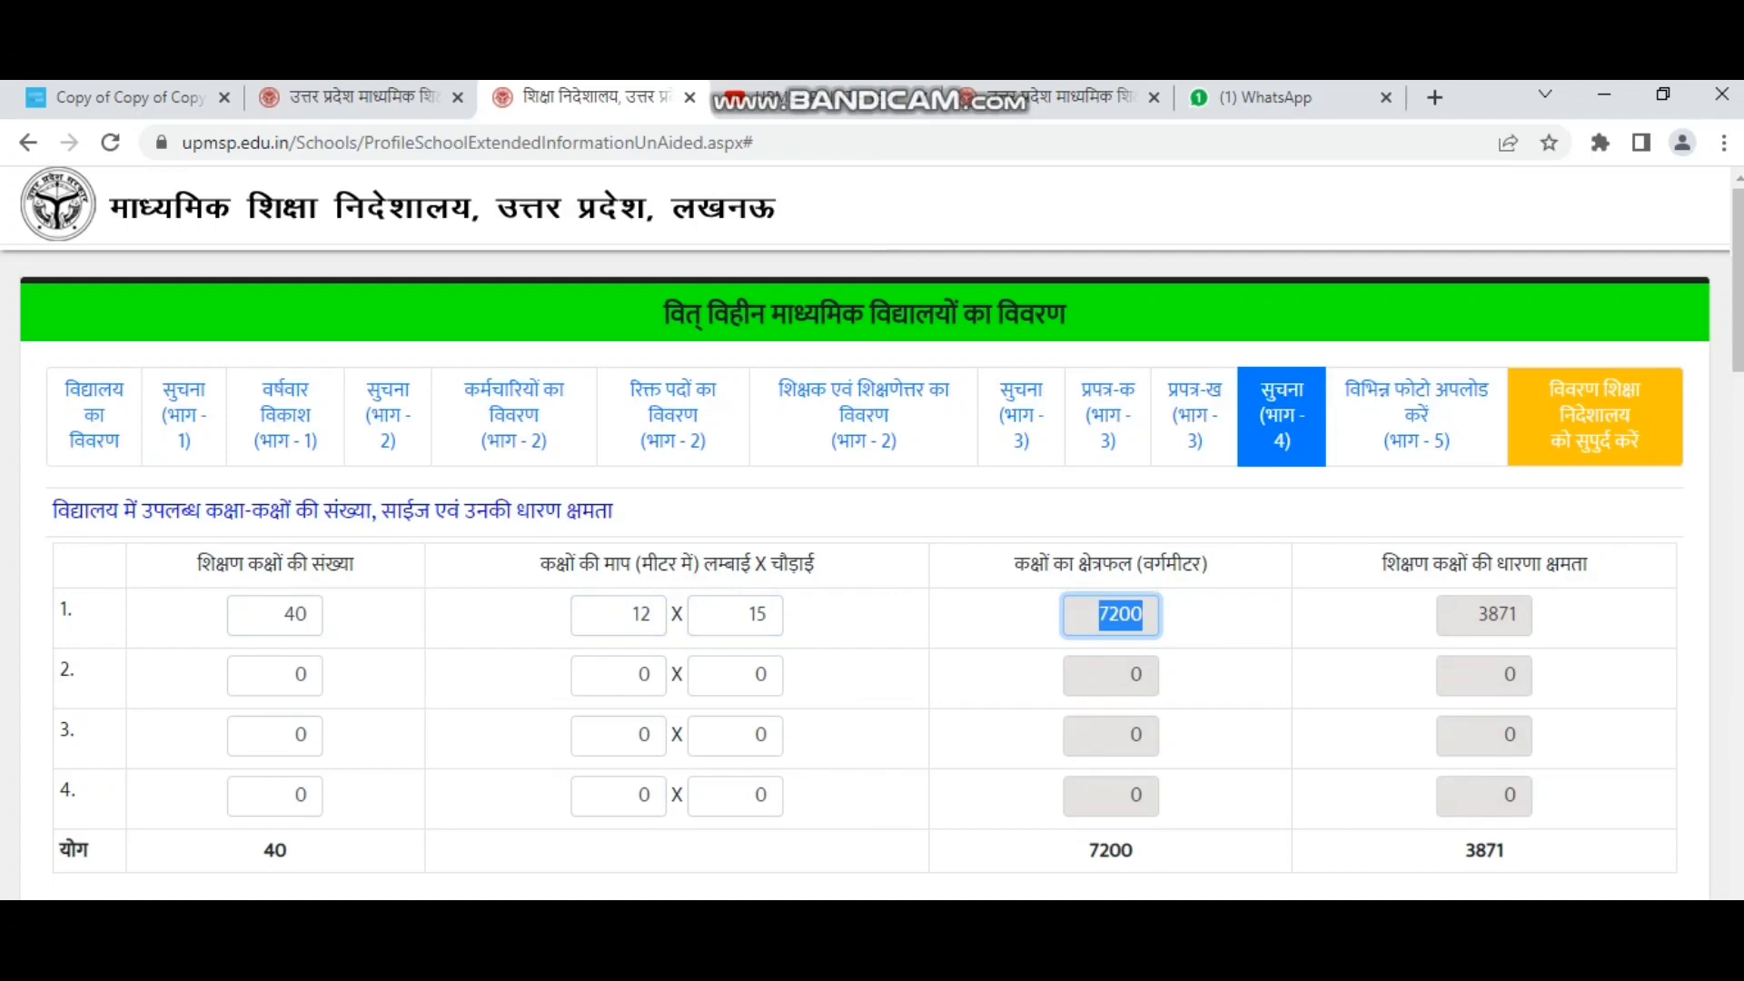
double_click(285, 615)
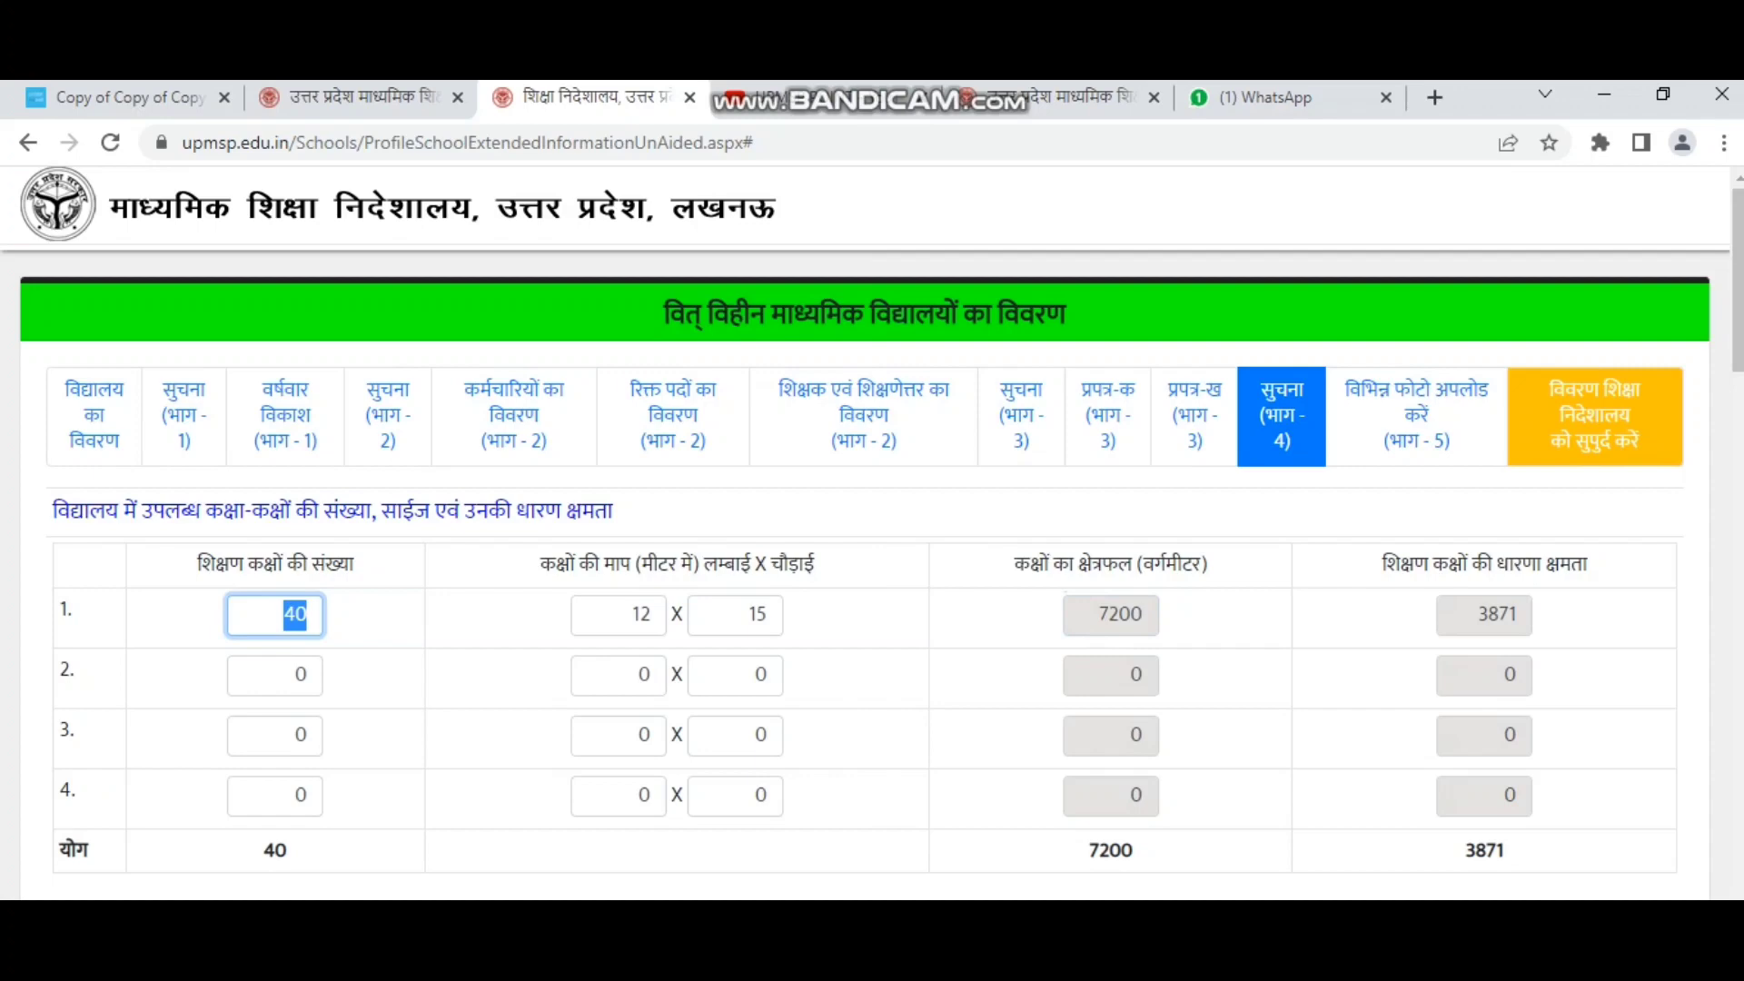
key("BackSpace")
key("Tab")
key("BackSpace")
key("Tab")
key("BackSpace")
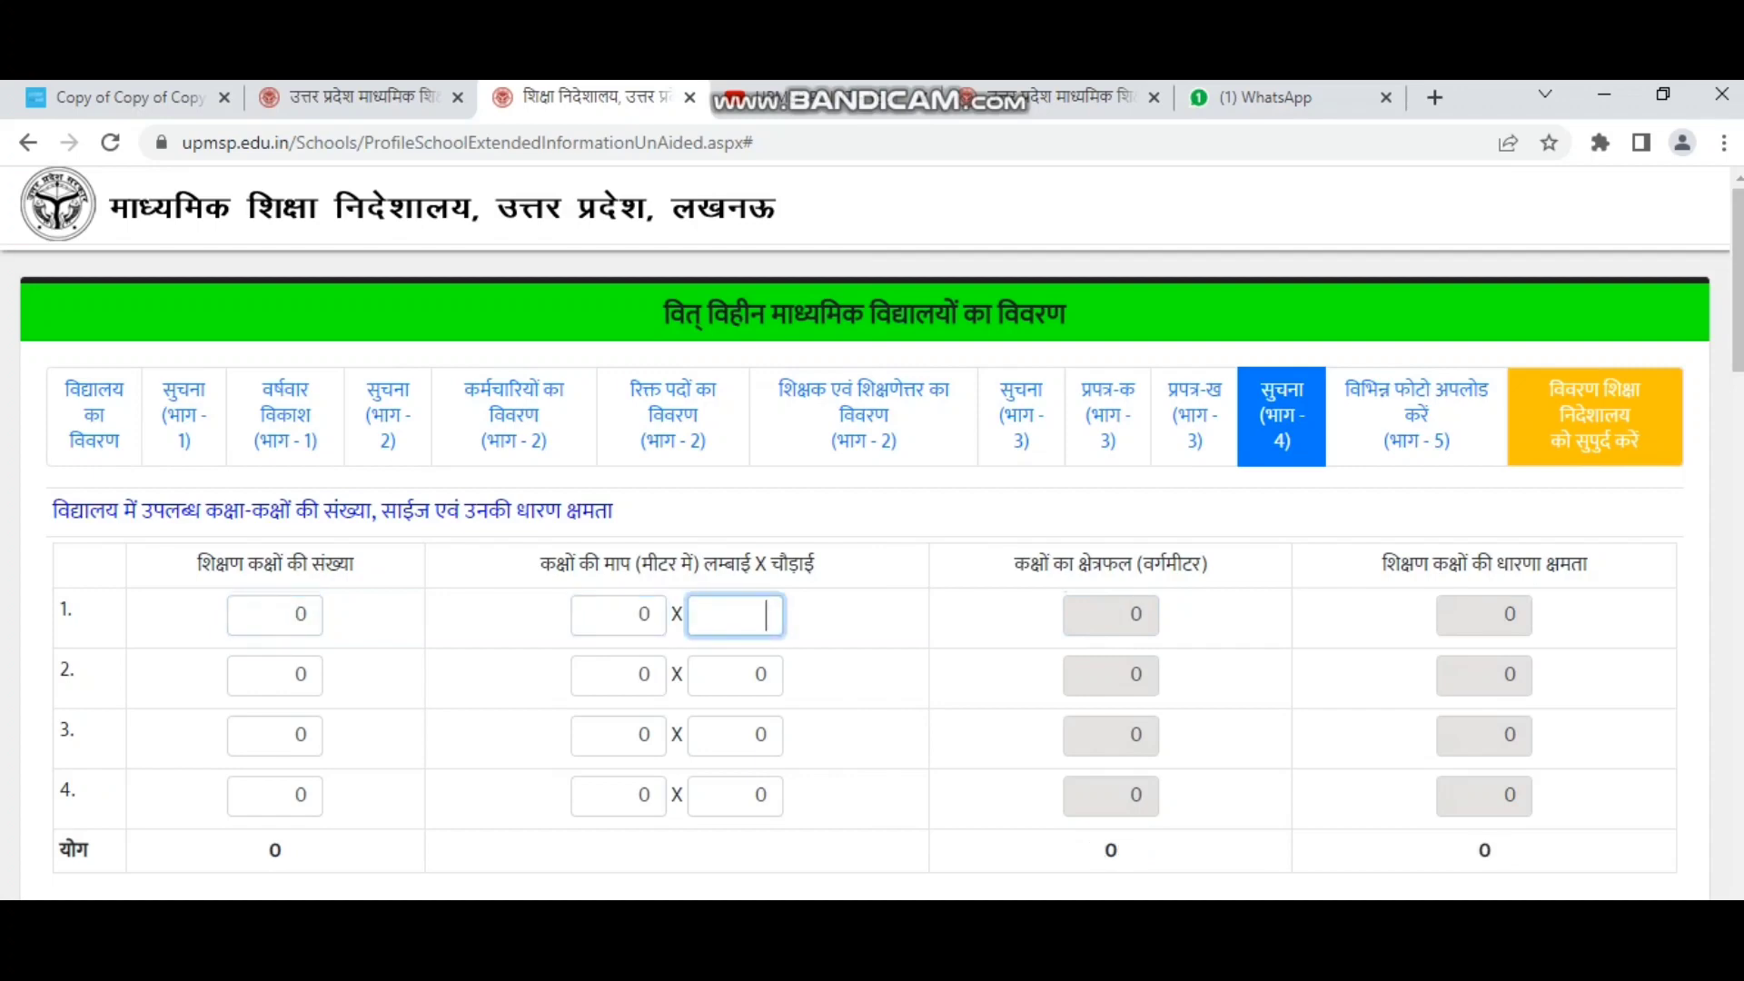
left_click_drag(196, 564, 354, 564)
left_click_drag(540, 564, 814, 564)
left_click(809, 567)
left_click(637, 615)
left_click(754, 615)
left_click_drag(1014, 564, 1200, 564)
left_click(1129, 615)
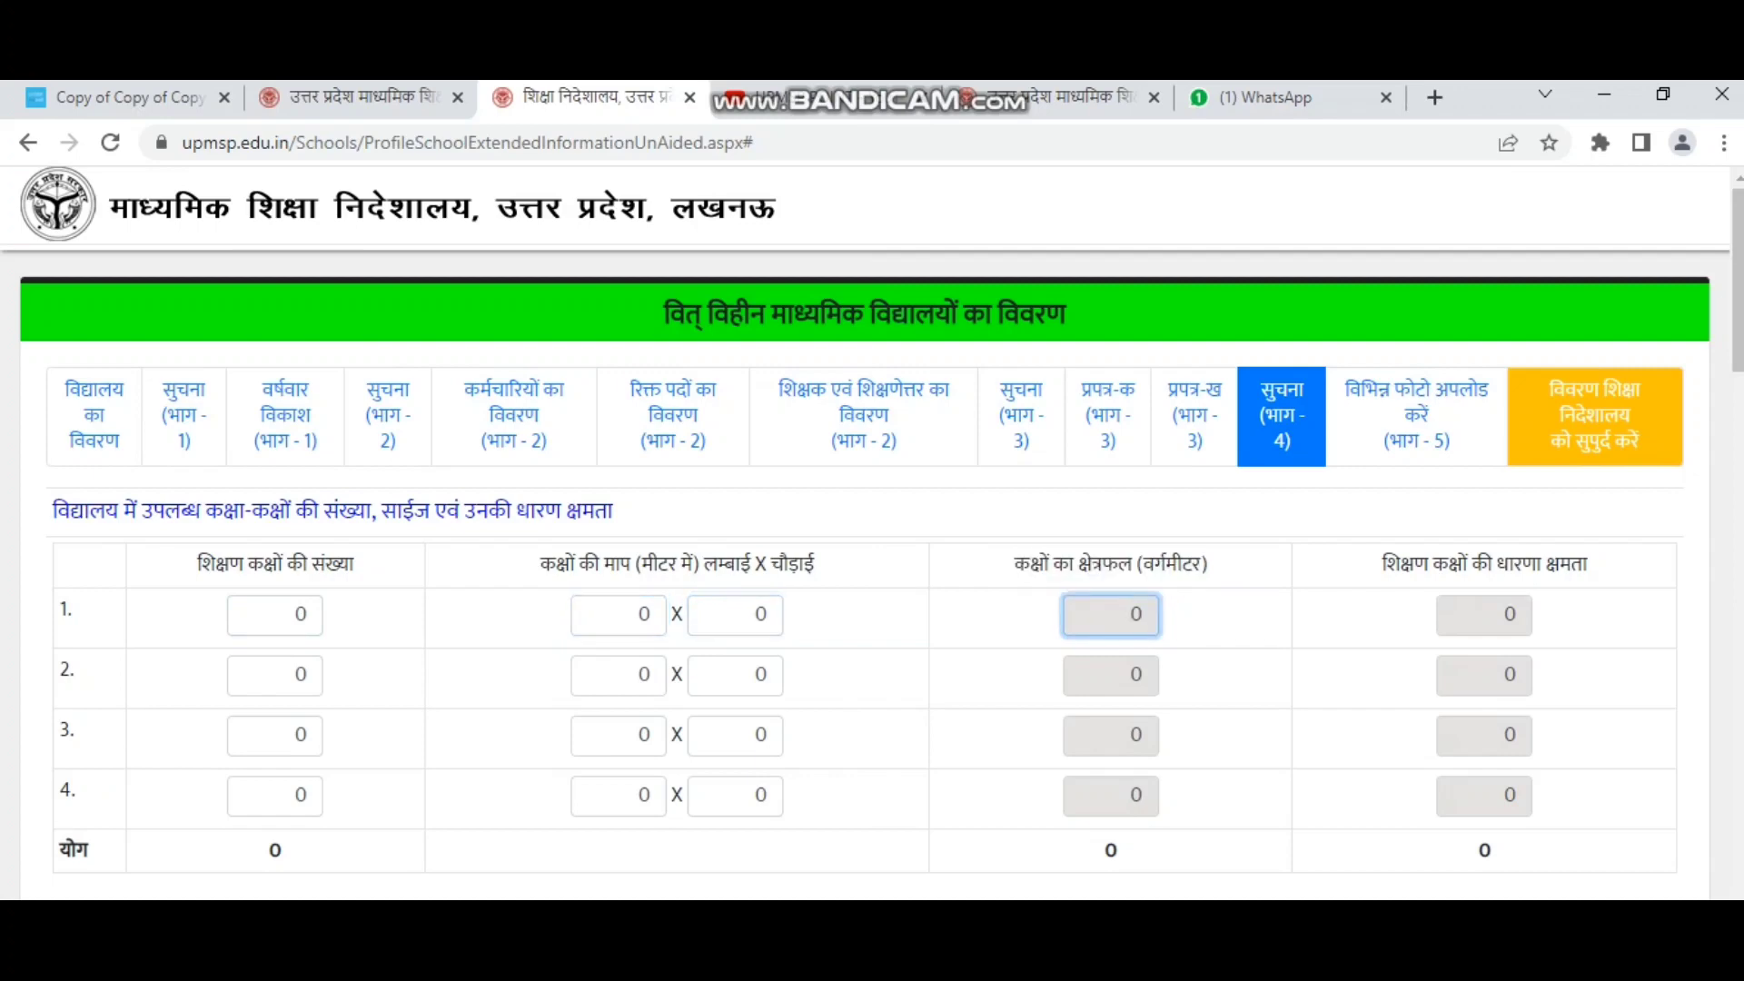
left_click_drag(1381, 564, 1589, 563)
scroll(872, 553, "down", 4)
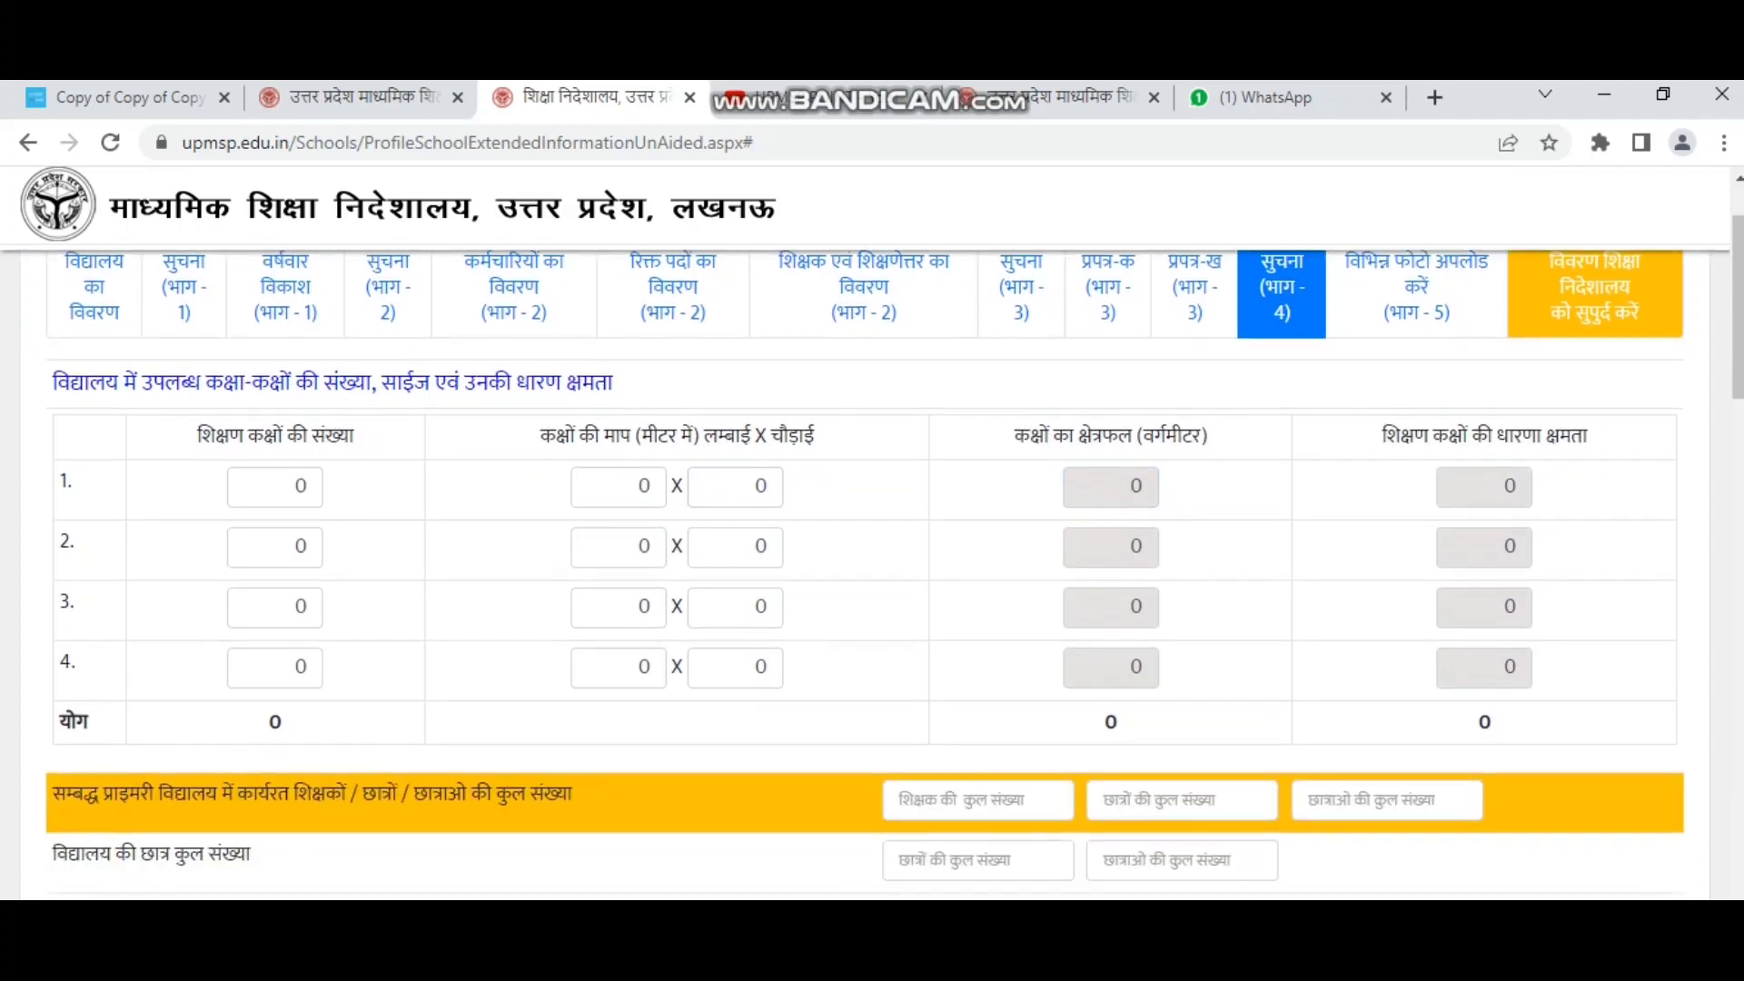
left_click_drag(52, 537, 572, 537)
left_click(978, 543)
left_click(1182, 543)
left_click(1386, 544)
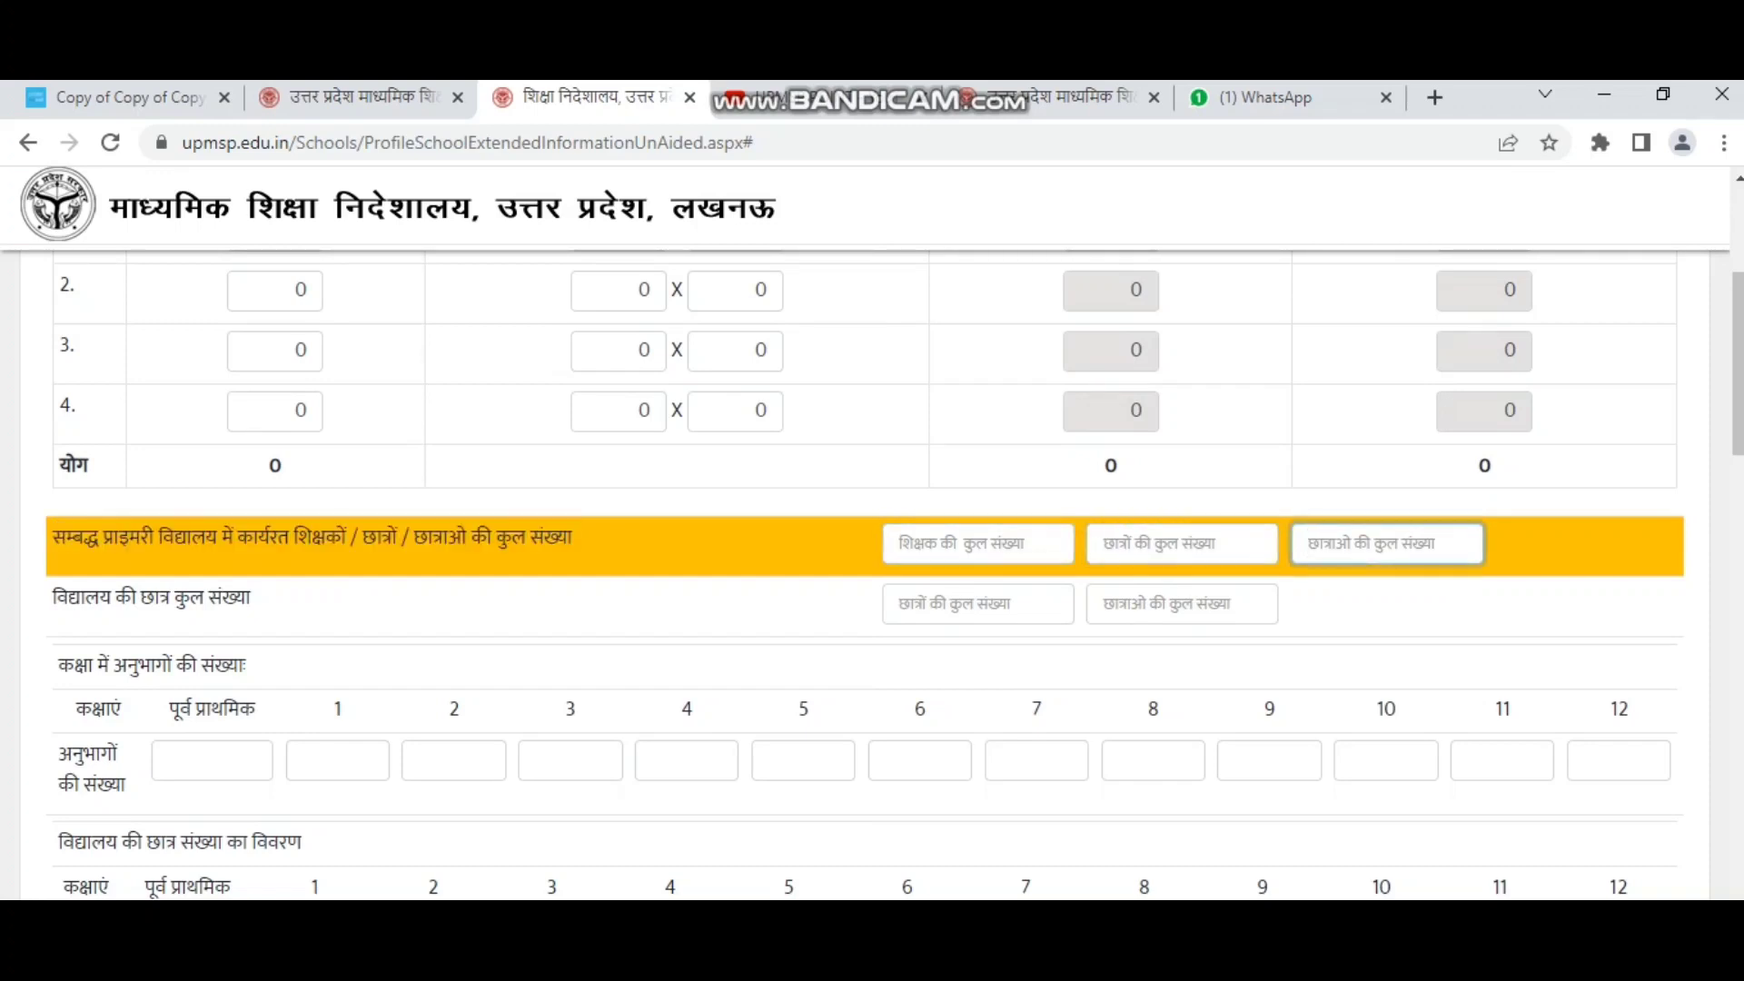
left_click_drag(53, 598, 251, 597)
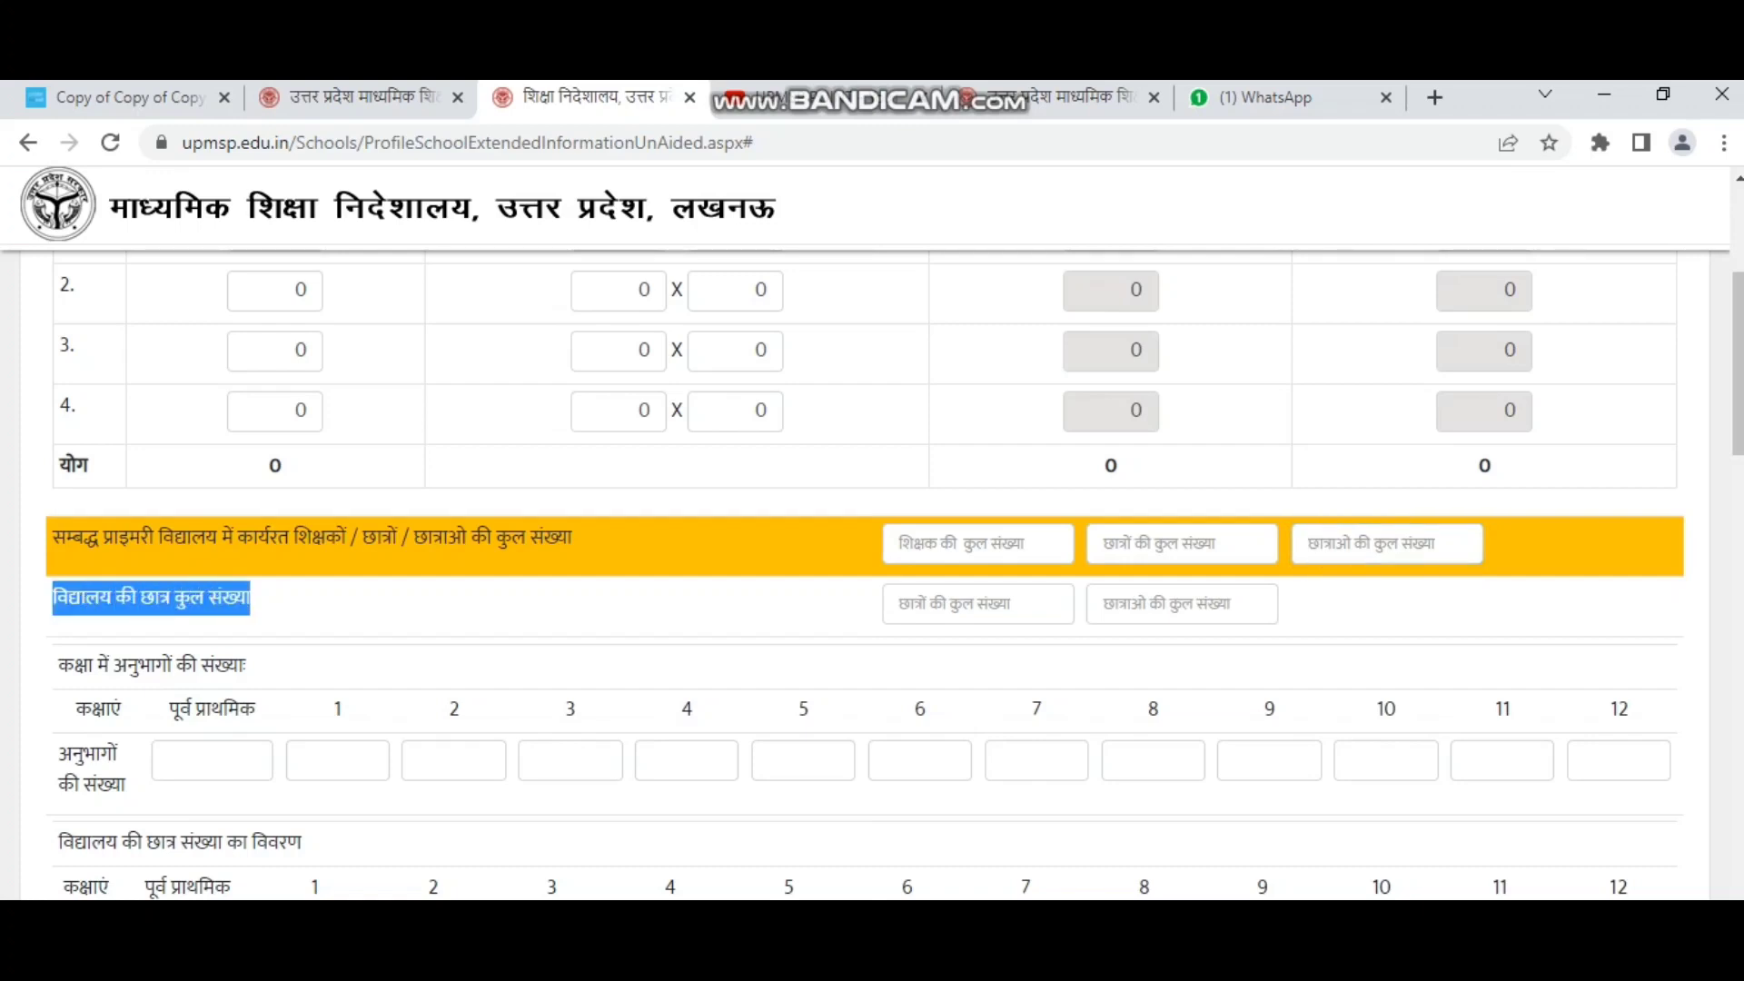
left_click(978, 603)
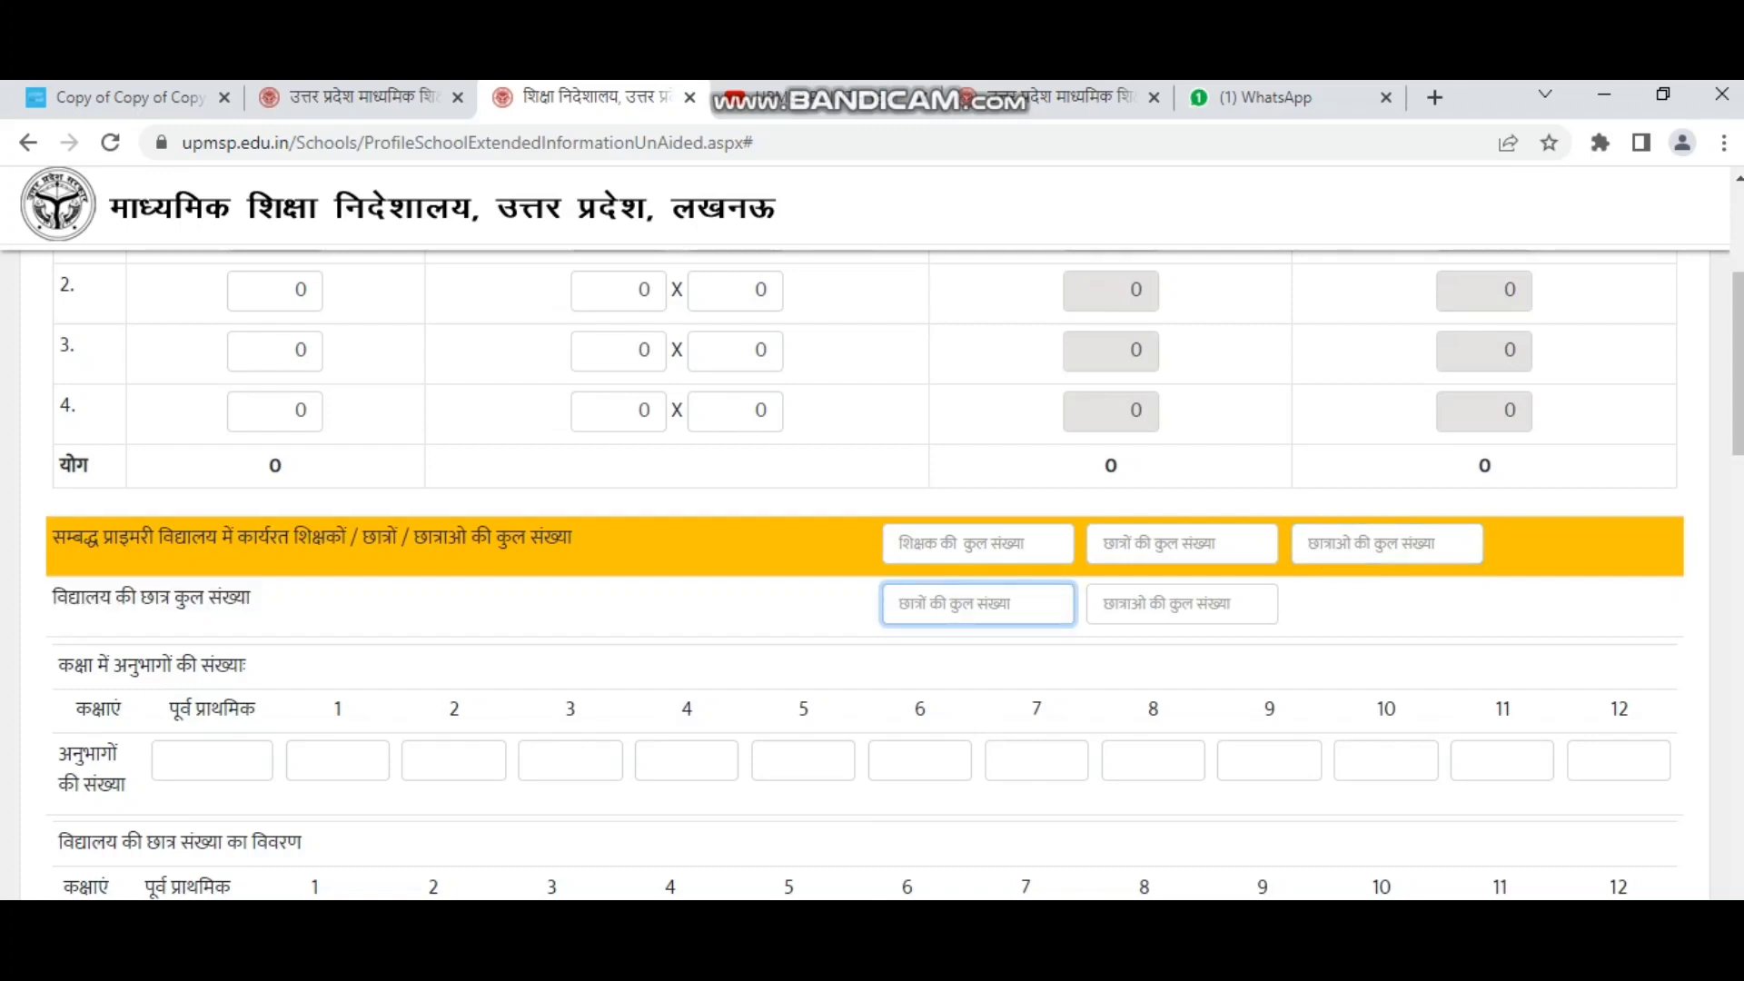
left_click(1182, 604)
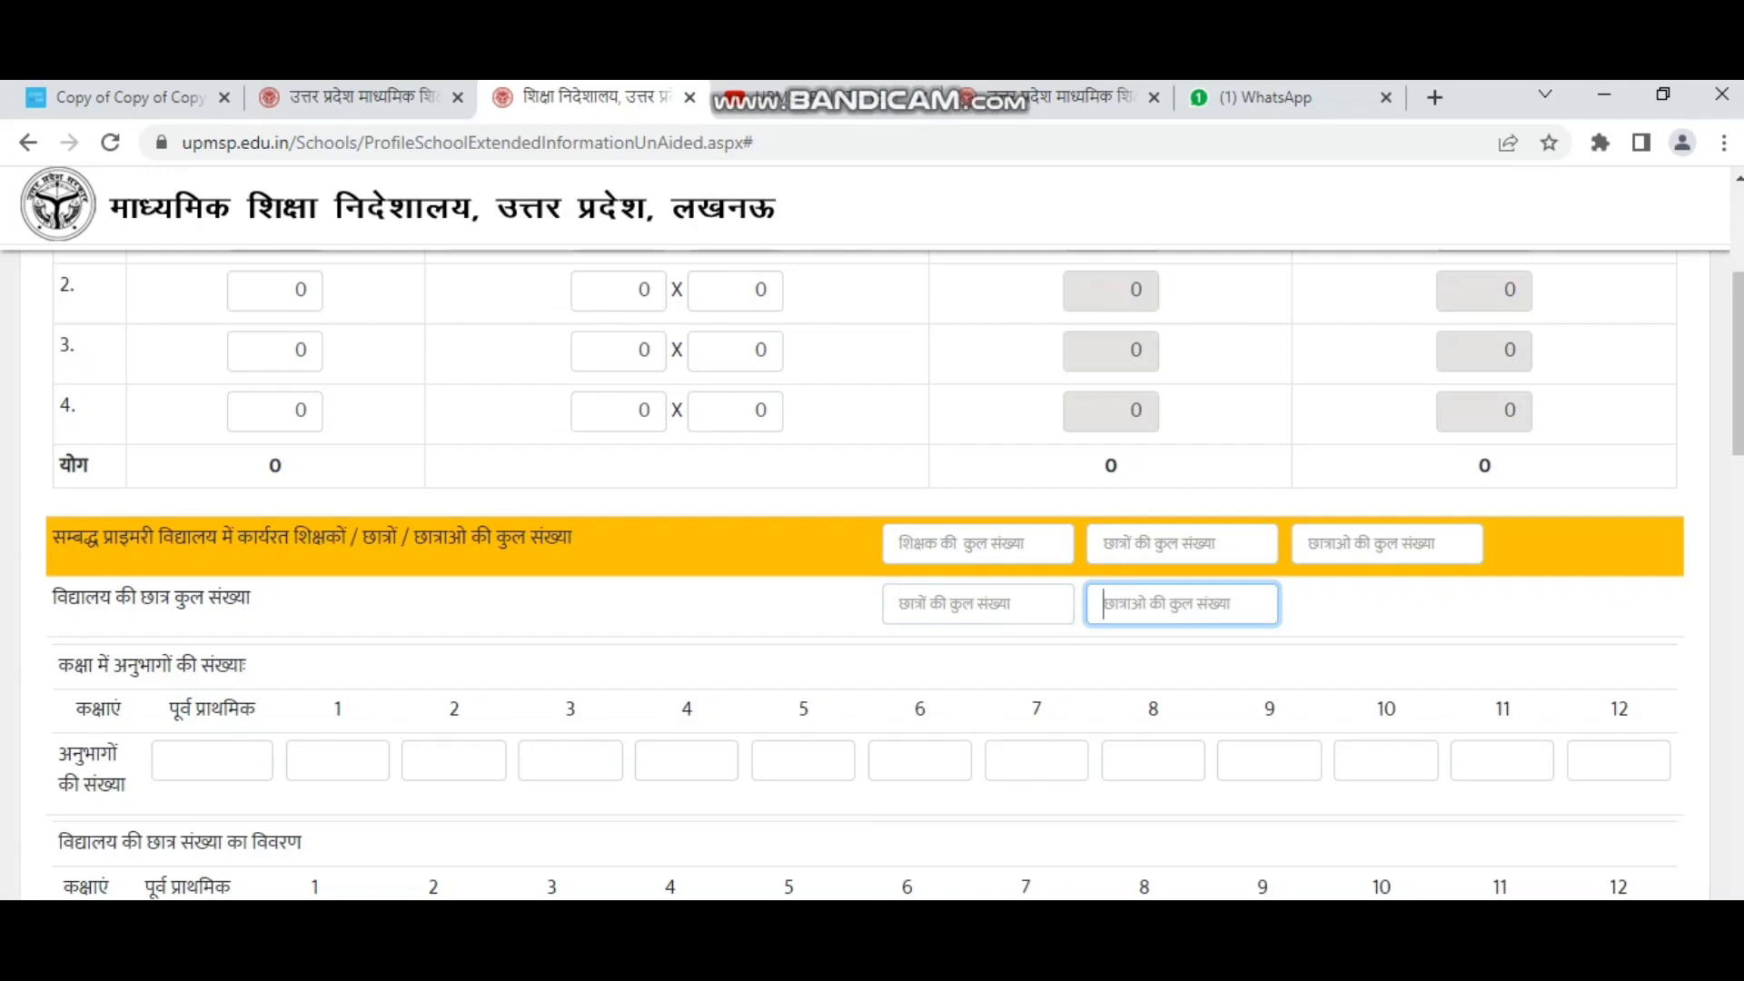
left_click_drag(58, 664, 215, 665)
scroll(215, 665, "down", 1)
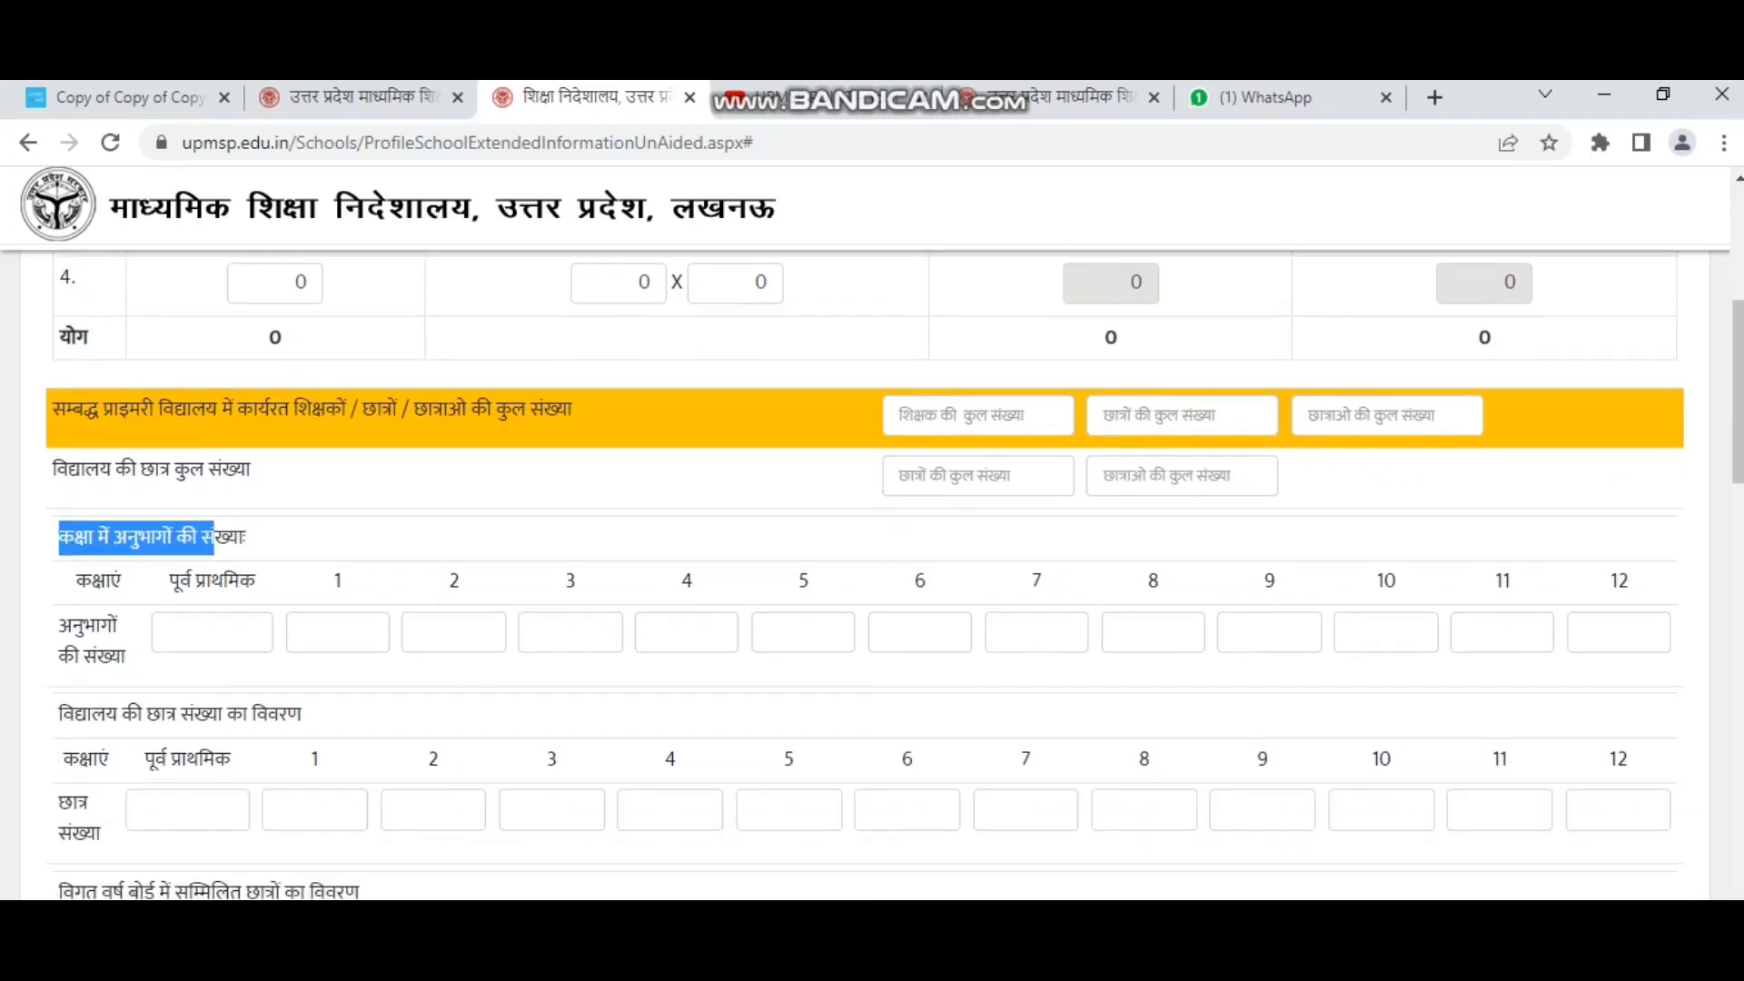
left_click_drag(90, 582, 256, 581)
left_click_drag(59, 627, 125, 656)
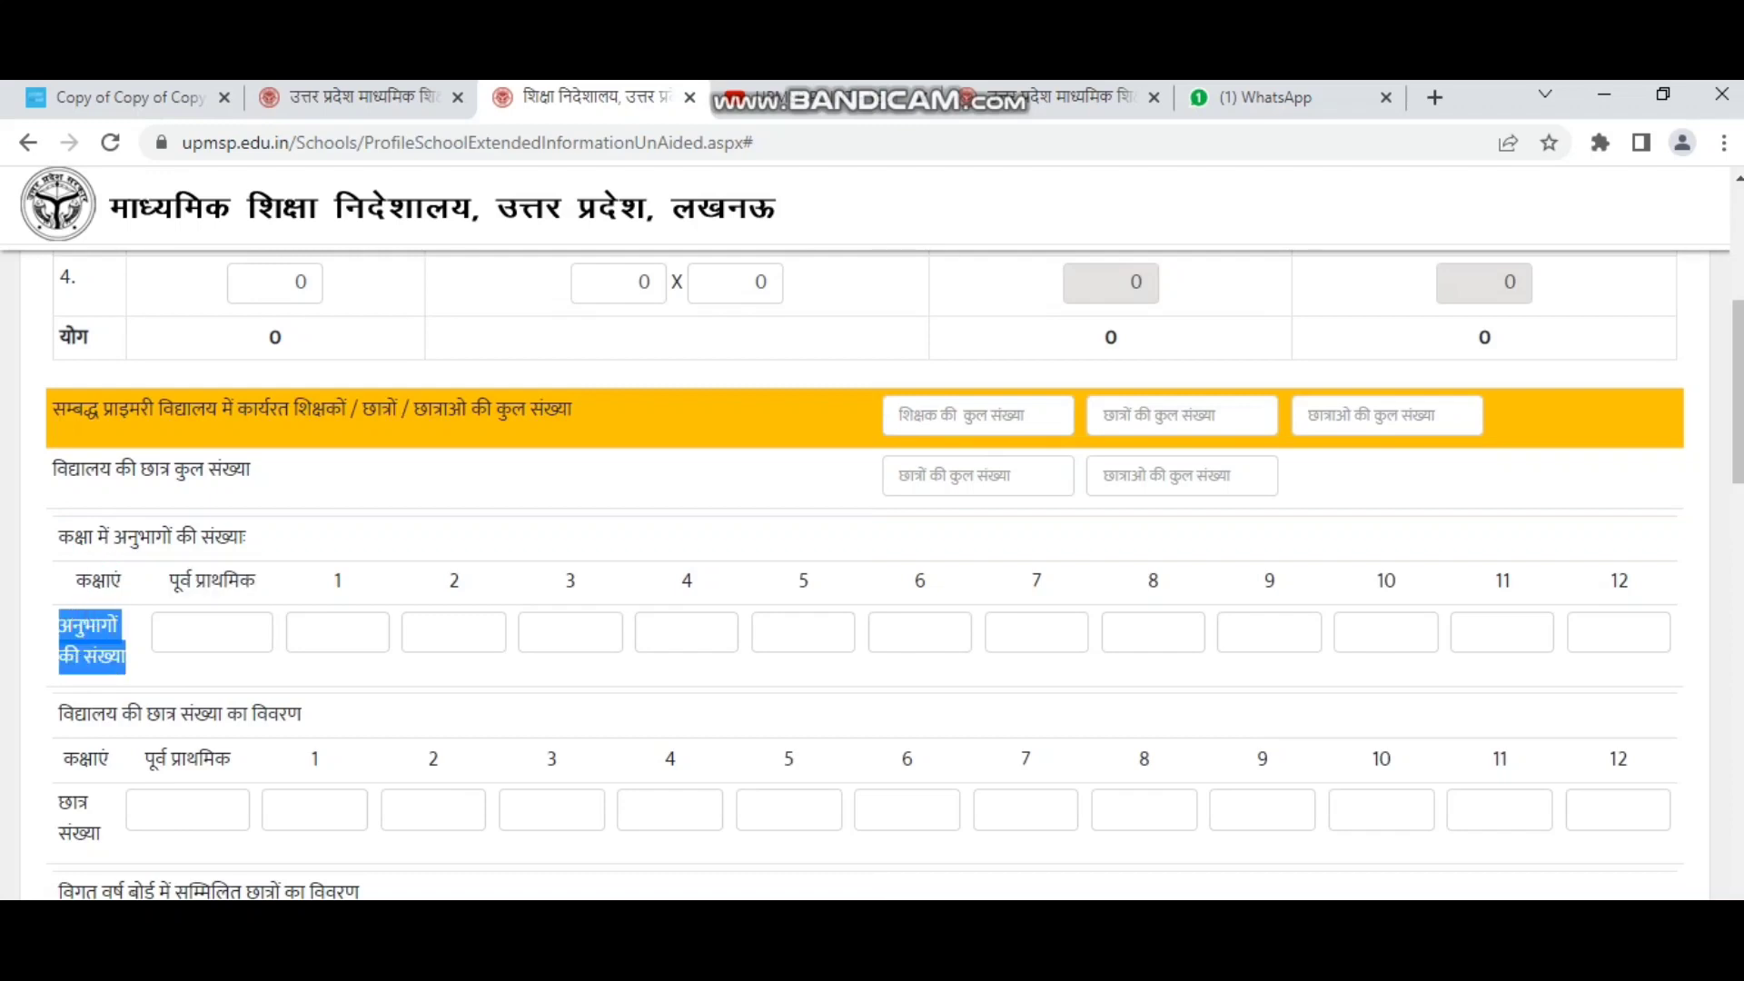
scroll(871, 573, "down", 1)
scroll(872, 572, "down", 1)
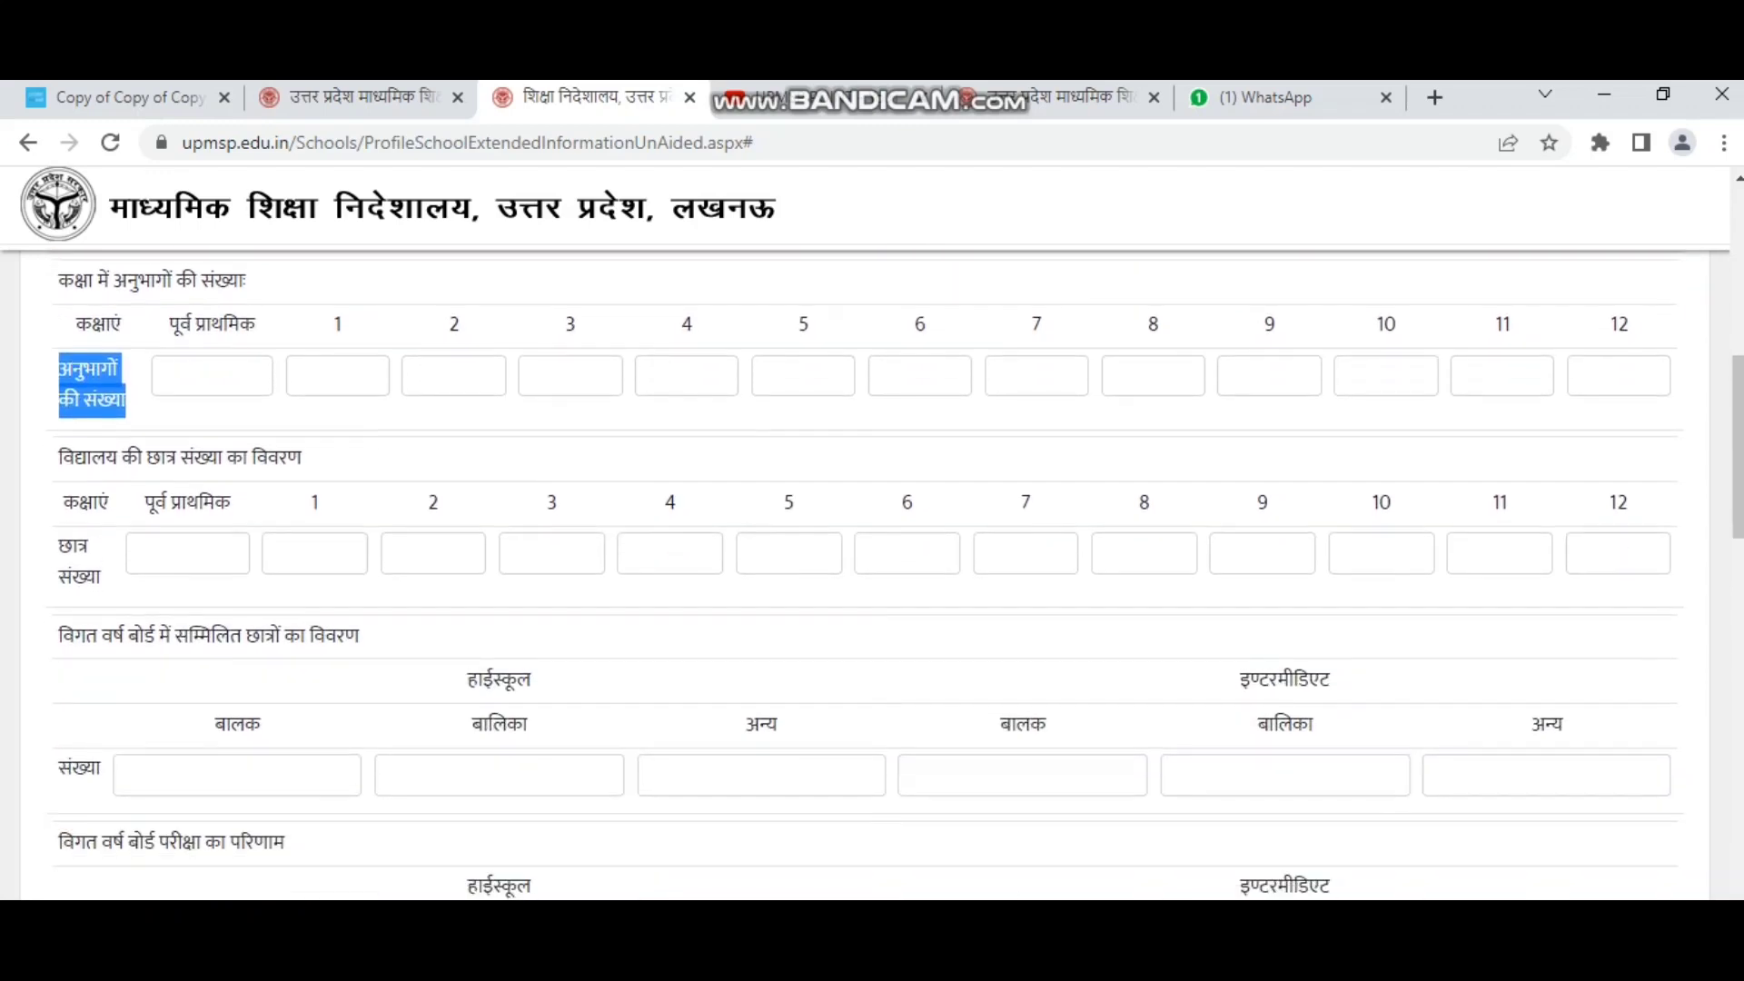
Go through last year's High School and Intermediate board candidate count fields.
scroll(872, 572, "down", 2)
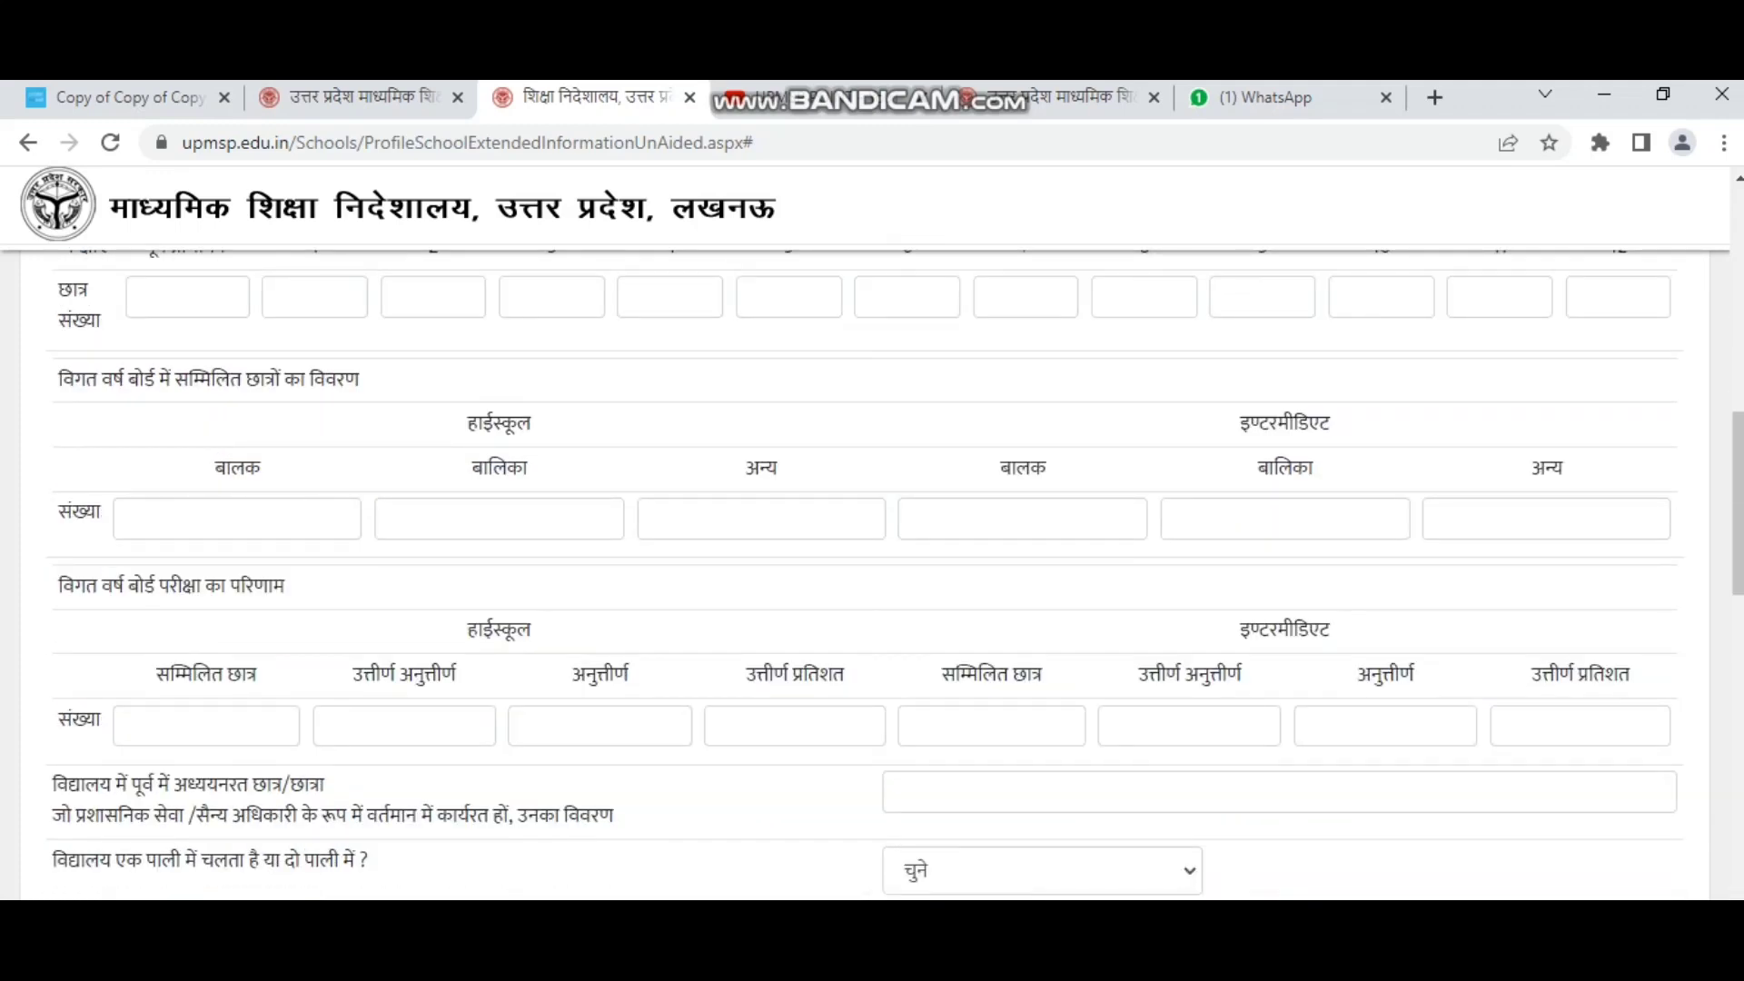
left_click_drag(59, 379, 360, 379)
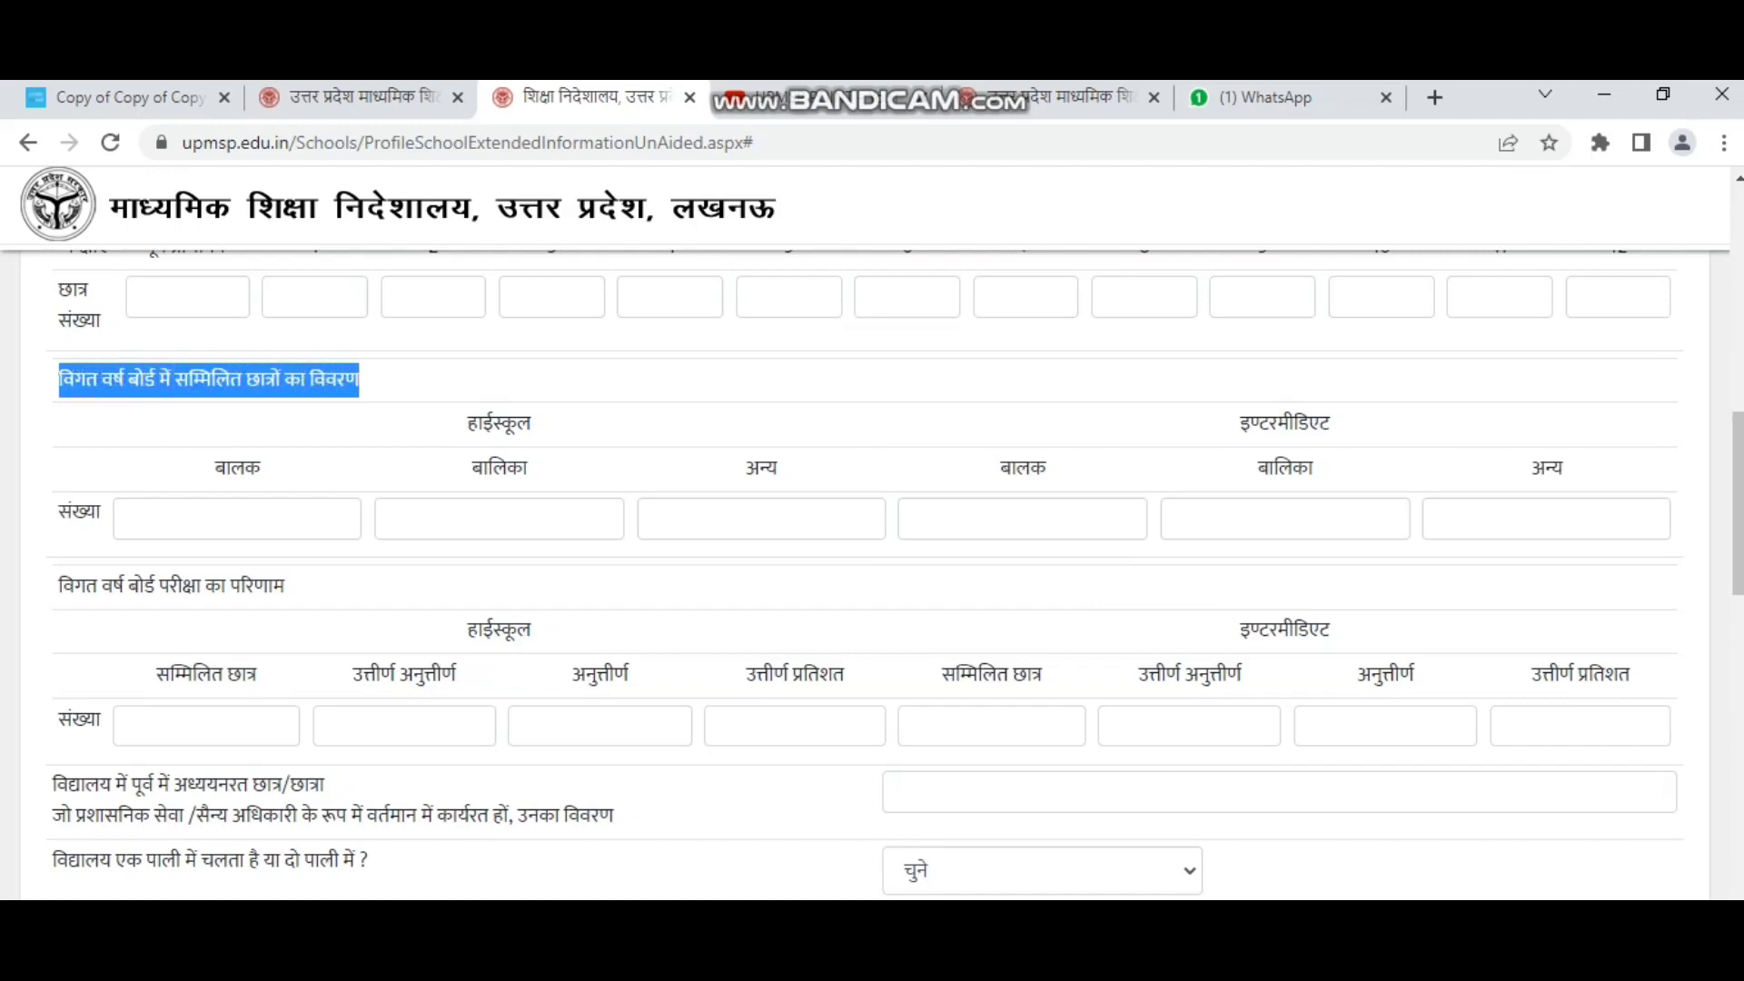
left_click(237, 518)
left_click(499, 519)
left_click(761, 519)
left_click(1022, 519)
left_click_drag(1240, 423, 1313, 469)
left_click(1285, 518)
left_click_drag(1531, 469, 1545, 469)
scroll(895, 583, "down", 1)
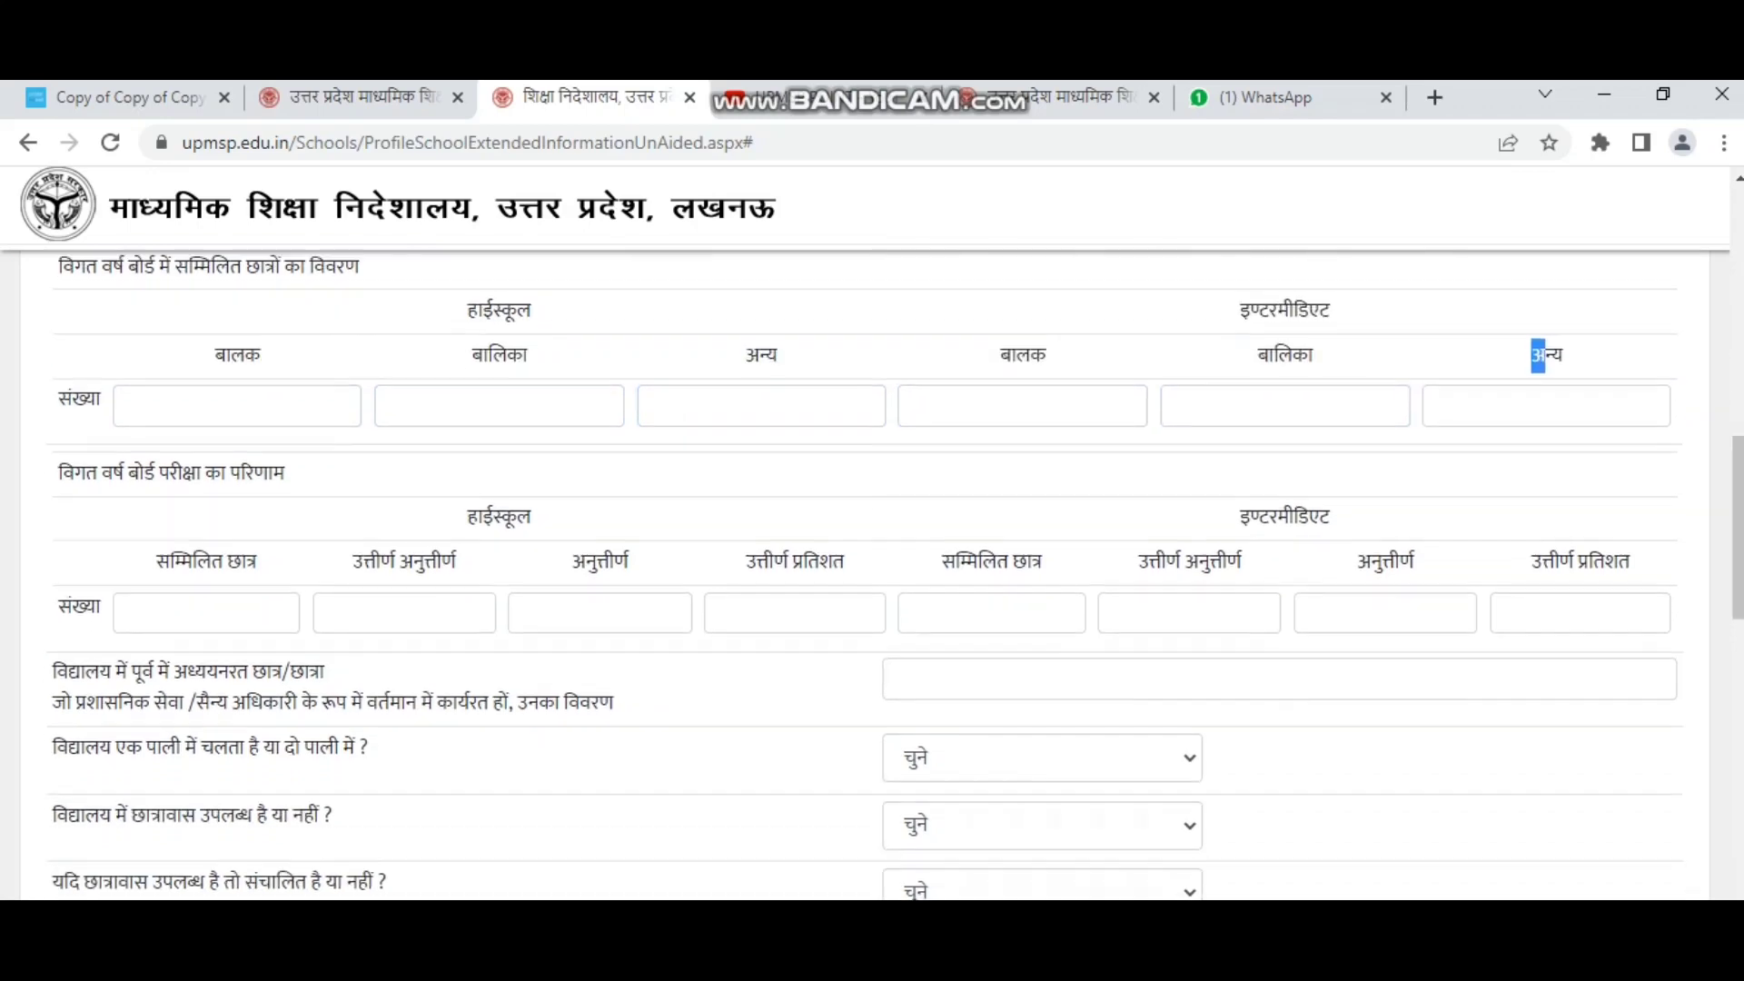
Step through the High School appeared, passed, failed and pass percentage result fields.
left_click_drag(59, 457, 286, 457)
left_click_drag(462, 501, 532, 501)
left_click_drag(155, 546, 456, 546)
left_click(206, 597)
left_click(404, 598)
left_click_drag(571, 546, 628, 545)
left_click(599, 598)
left_click_drag(745, 546, 1190, 591)
left_click(795, 597)
Step through the Intermediate appeared, passed, failed and pass percentage result fields.
left_click(990, 597)
left_click(1189, 597)
left_click(1385, 546)
left_click_drag(1356, 546, 1414, 546)
left_click(1384, 598)
left_click_drag(1531, 546, 1618, 545)
Review the questions on former students in service and serving as officers.
scroll(865, 572, "down", 2)
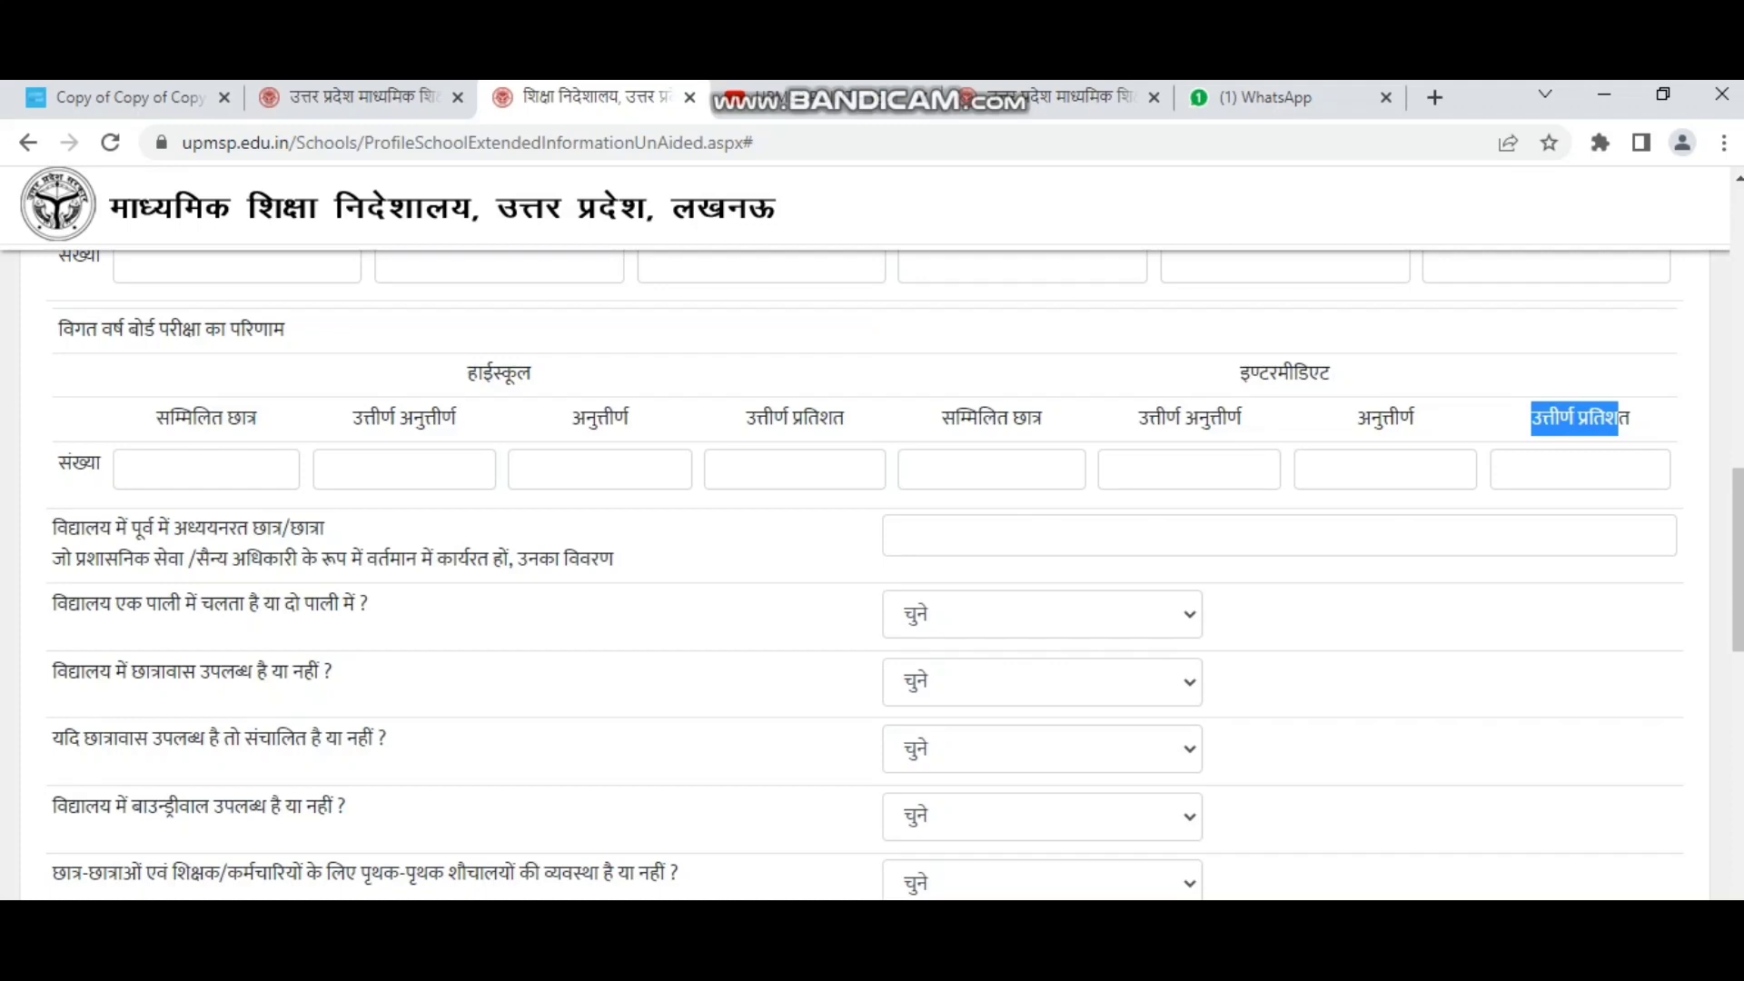
left_click_drag(51, 530, 301, 558)
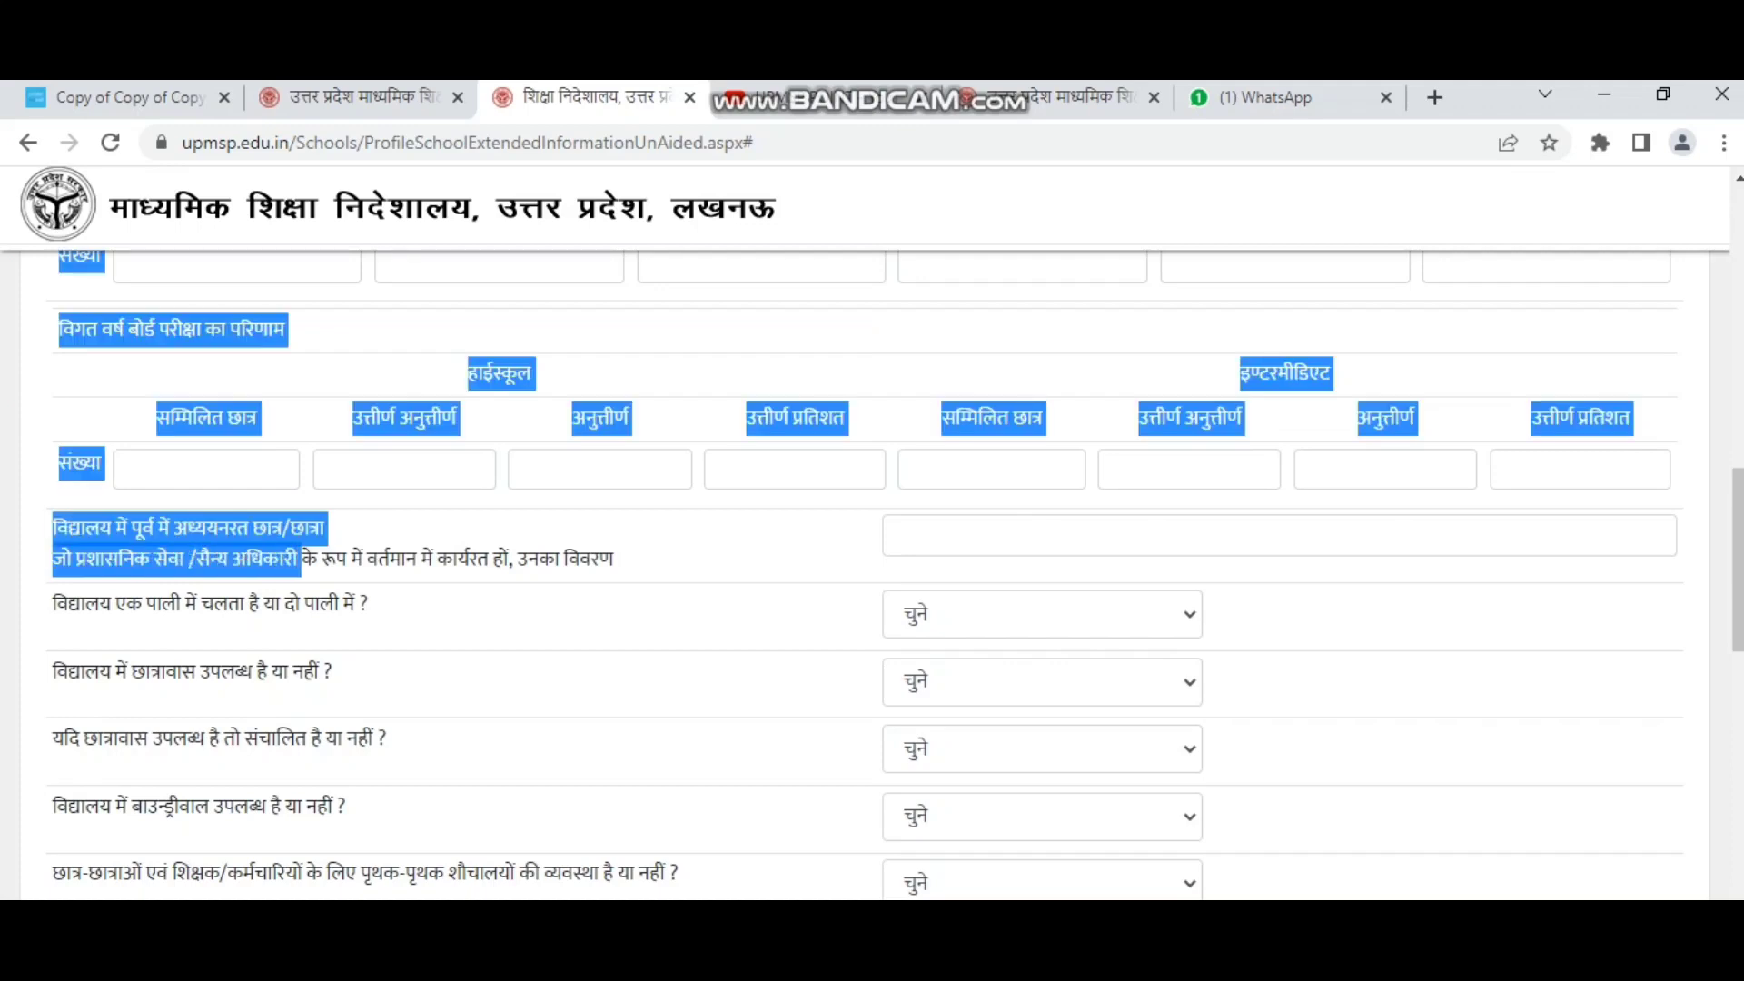
left_click(301, 558)
left_click_drag(51, 527, 613, 557)
scroll(865, 572, "down", 2)
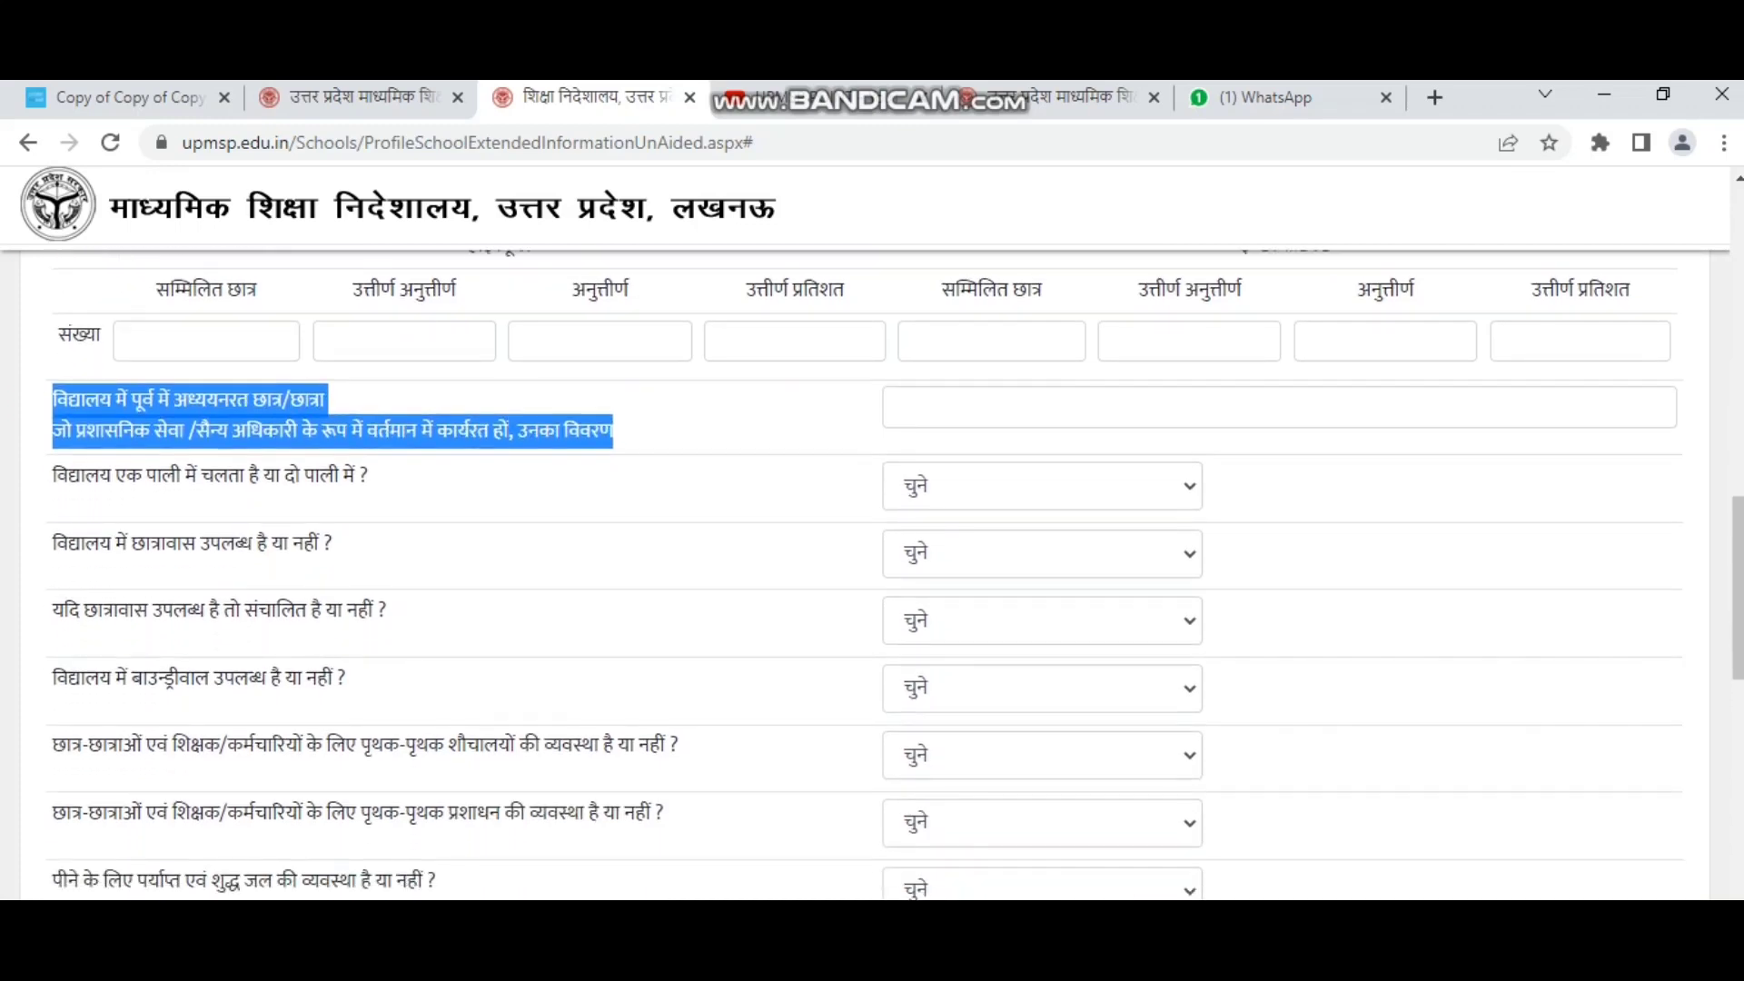
left_click(613, 558)
Mark the school single-shift (एक पाली) and answer Yes for hostel availability and operation.
left_click_drag(52, 474, 367, 474)
left_click(1041, 486)
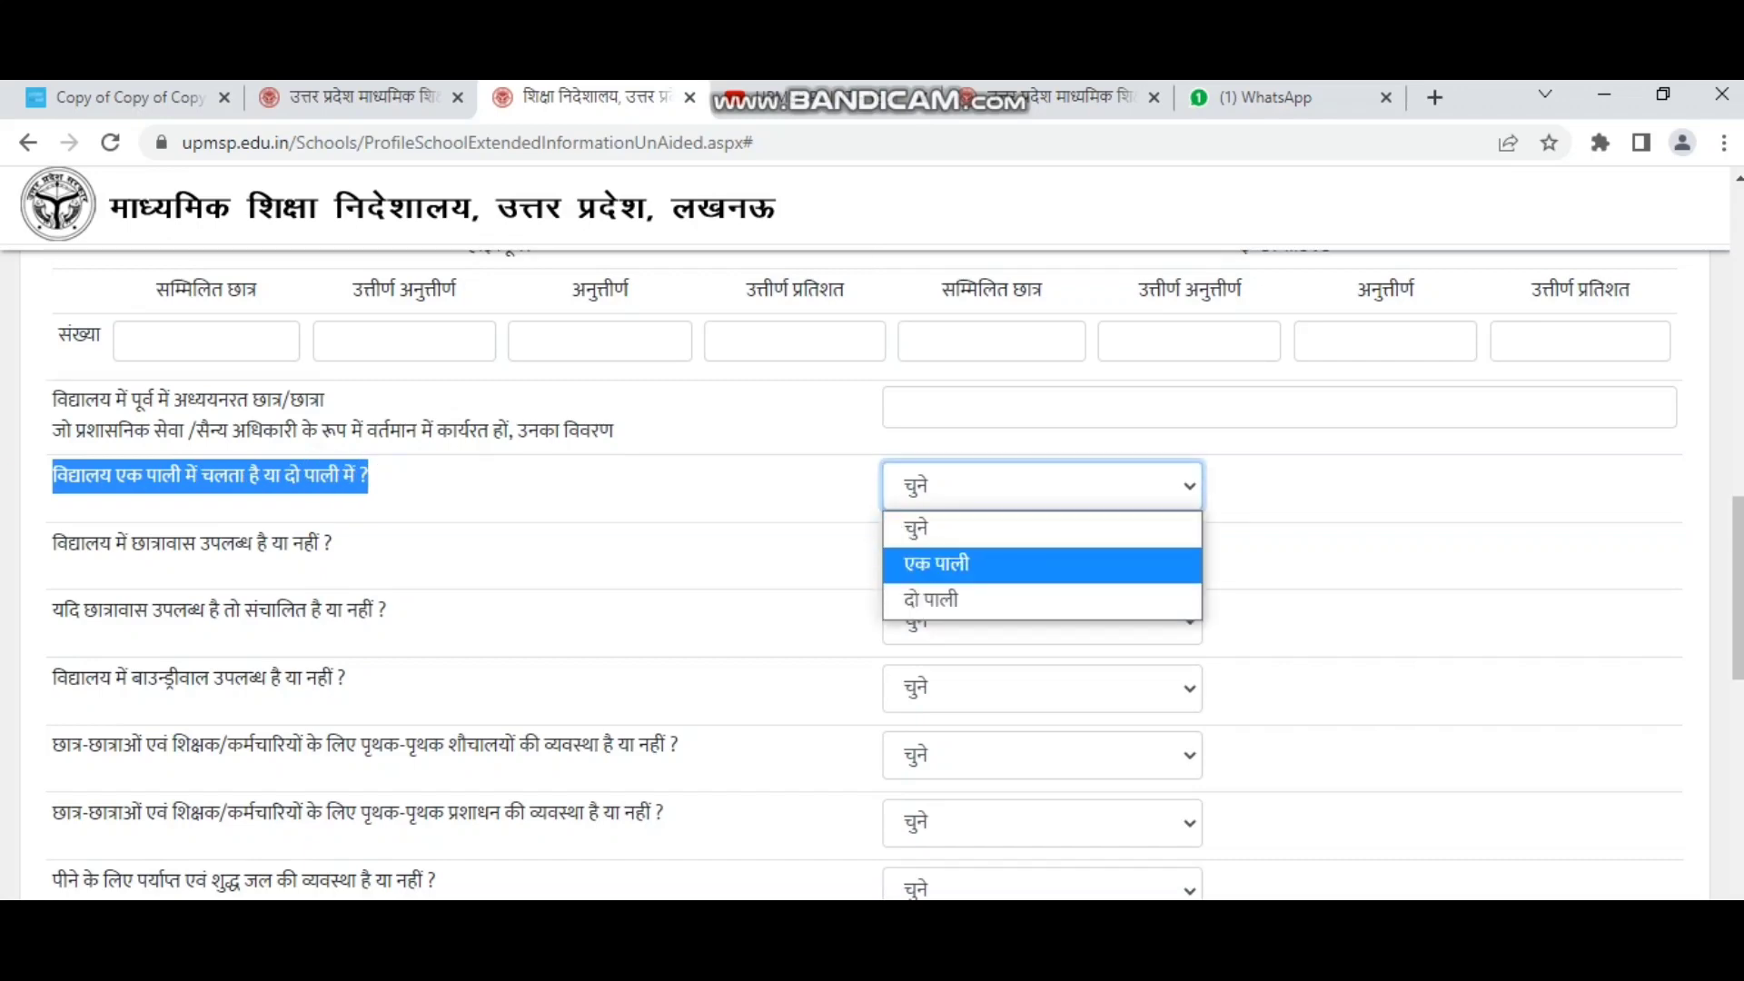
key("Return")
left_click_drag(52, 543, 332, 543)
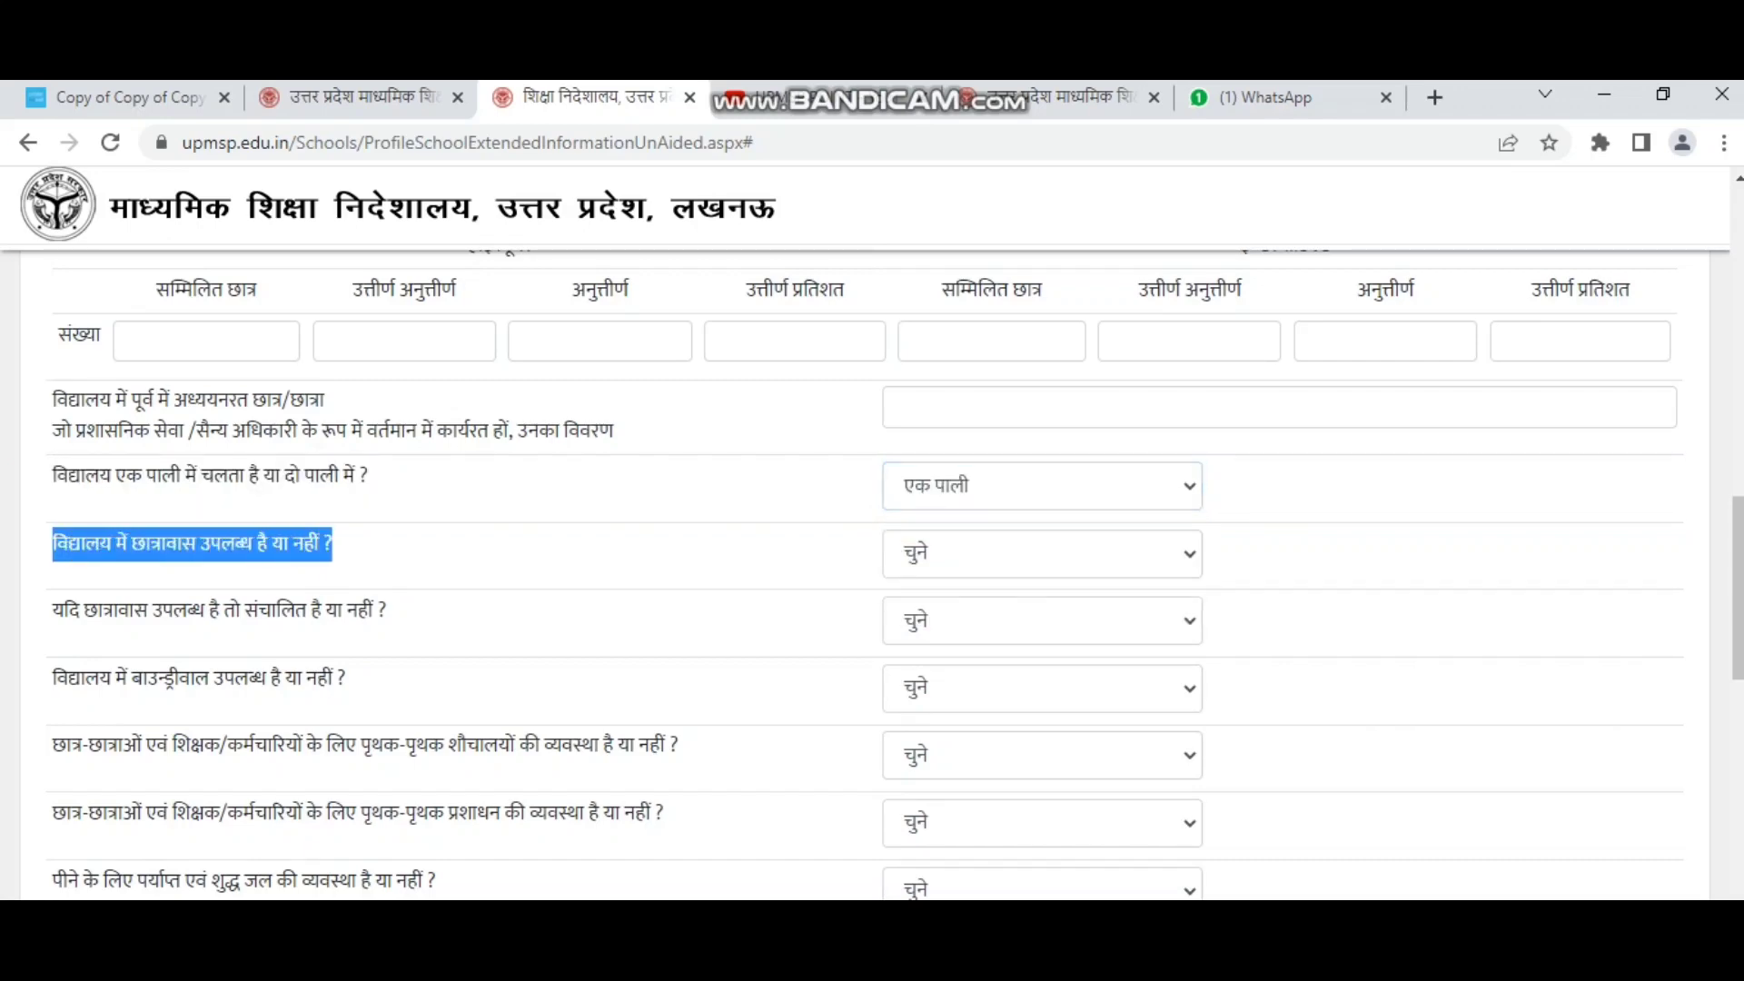
left_click(1042, 554)
left_click(1041, 631)
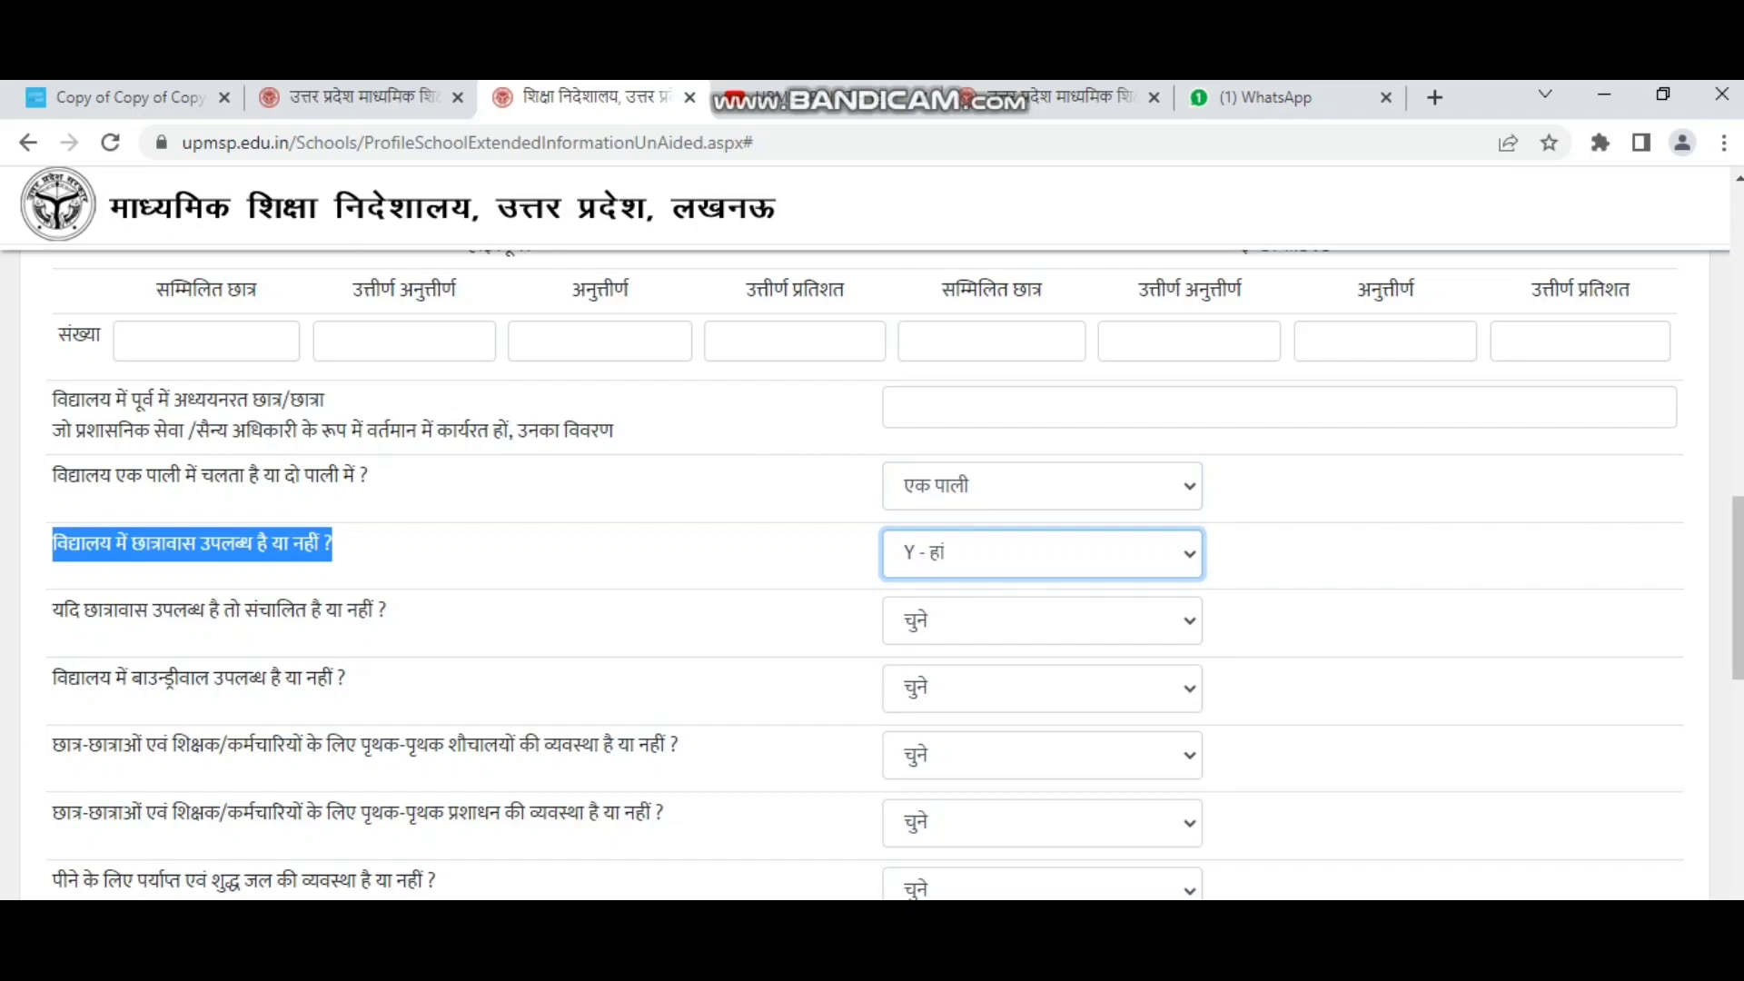
left_click(1042, 620)
left_click(1012, 693)
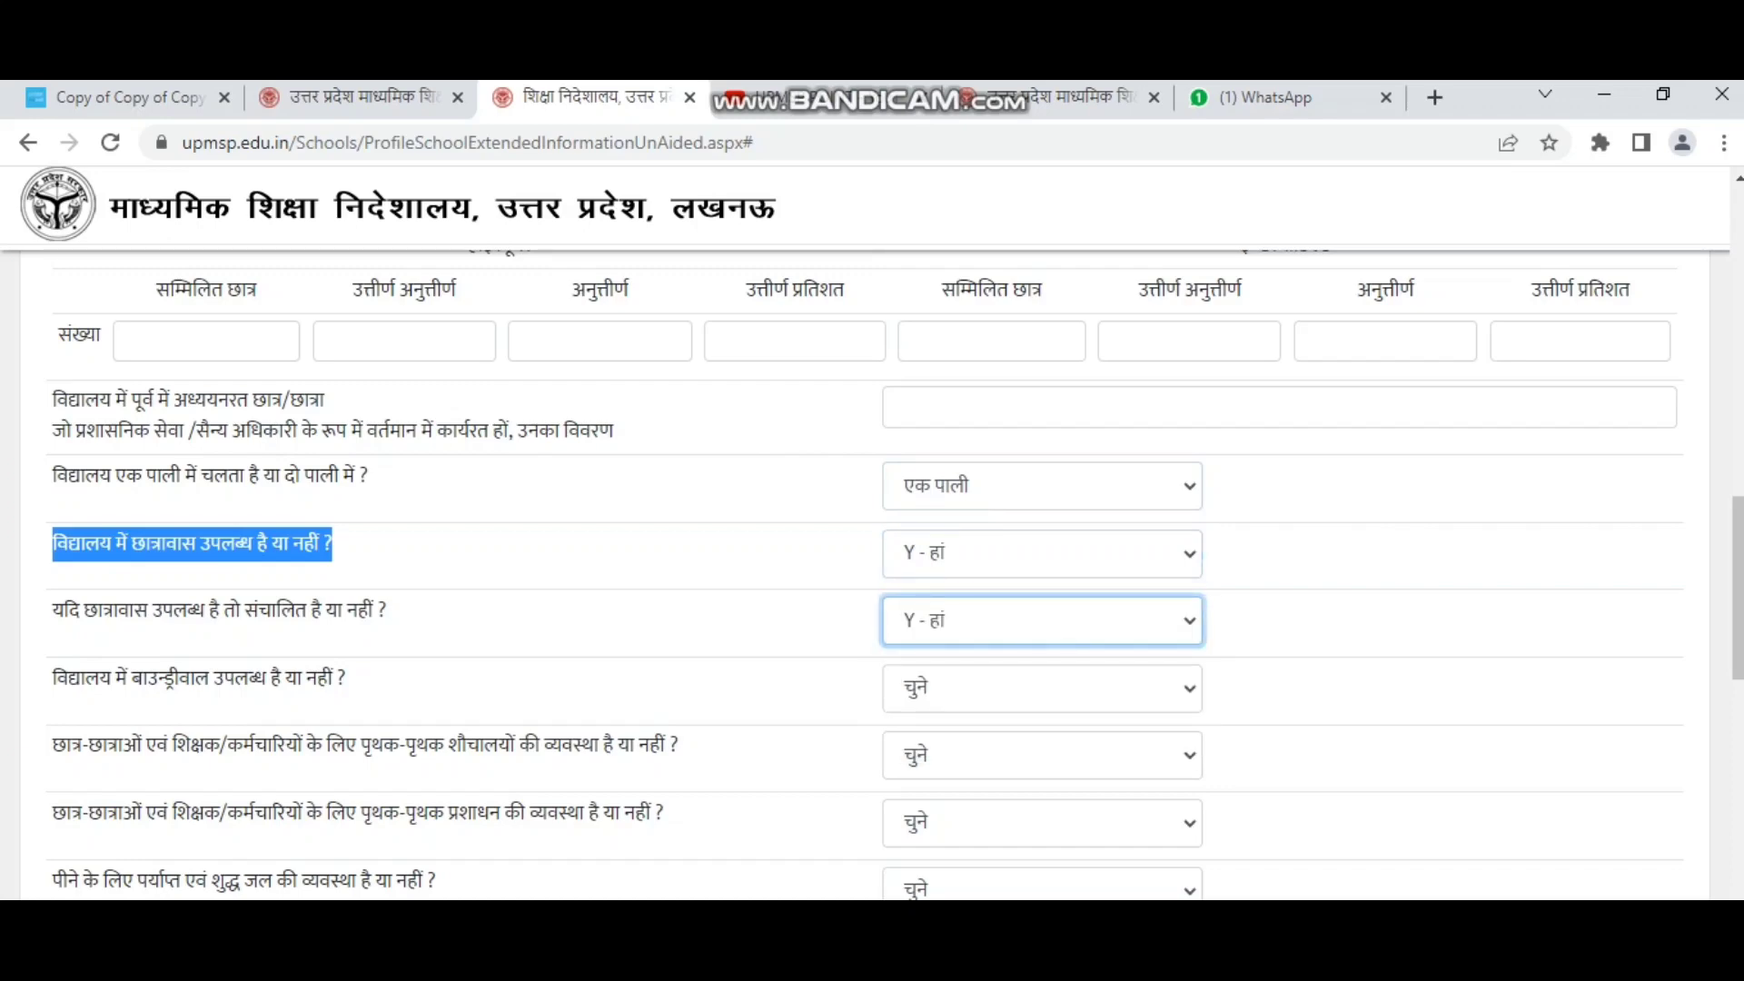
Answer Yes for boundary wall, separate toilets and separate washrooms.
scroll(872, 572, "down", 1)
left_click_drag(53, 550, 346, 549)
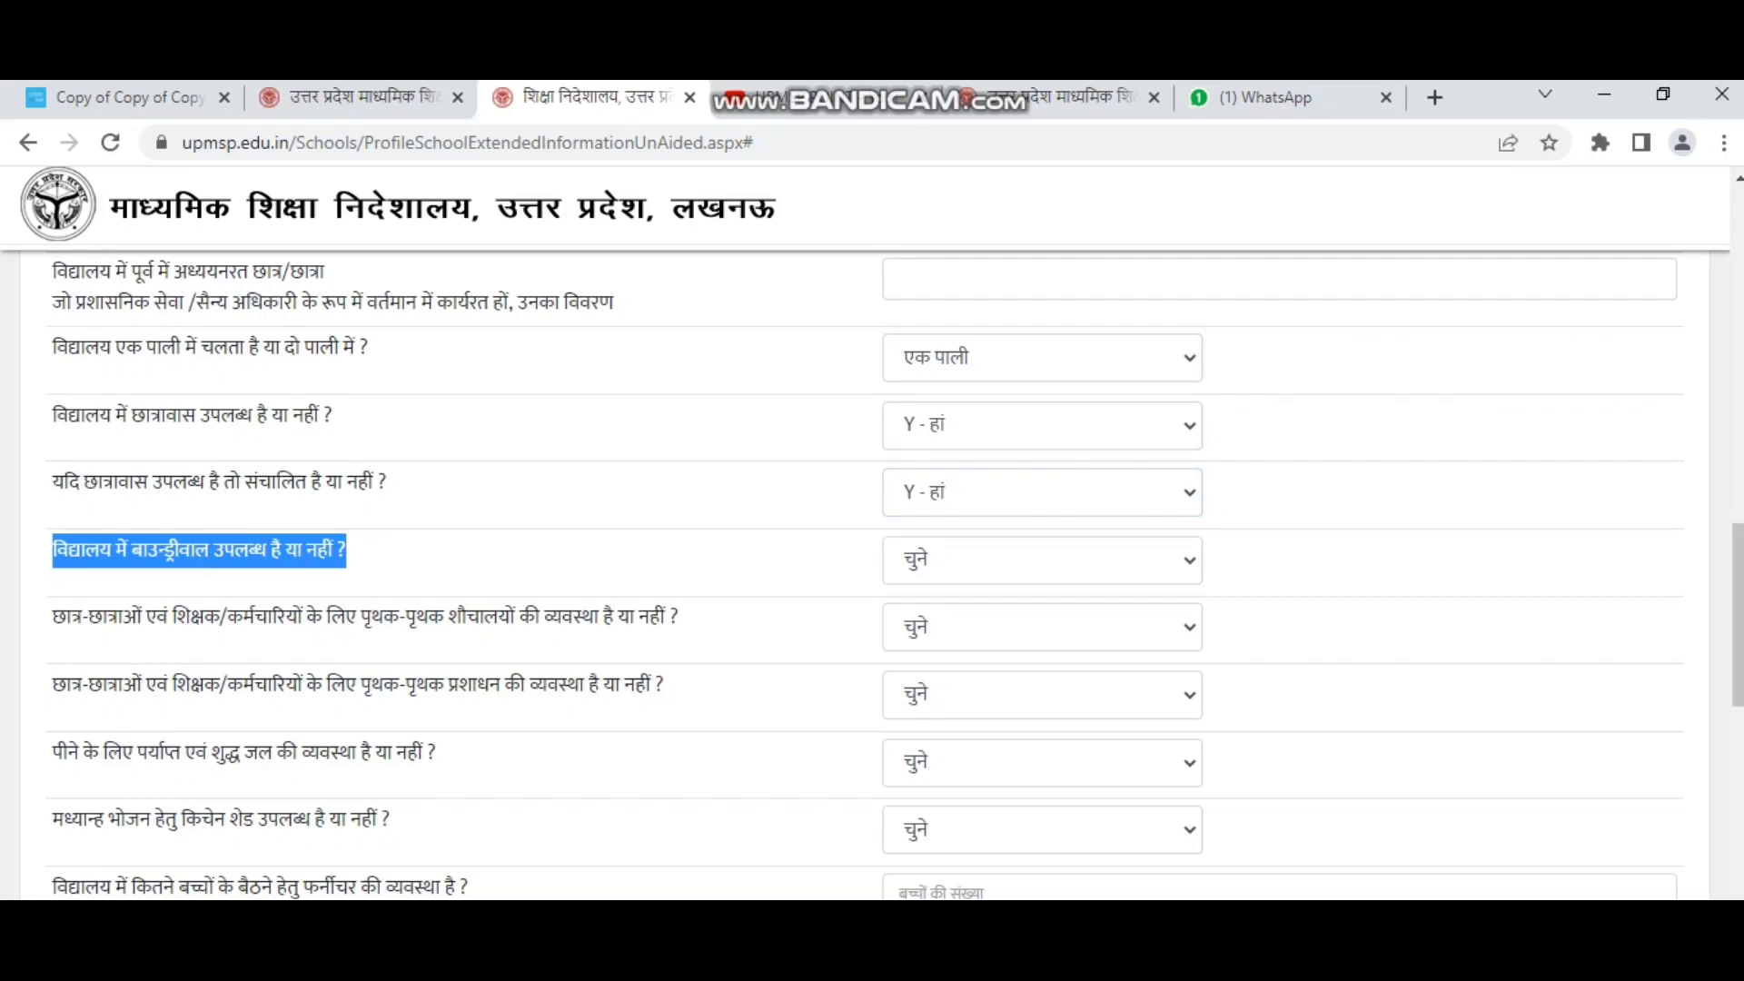
left_click(1041, 561)
left_click(1012, 635)
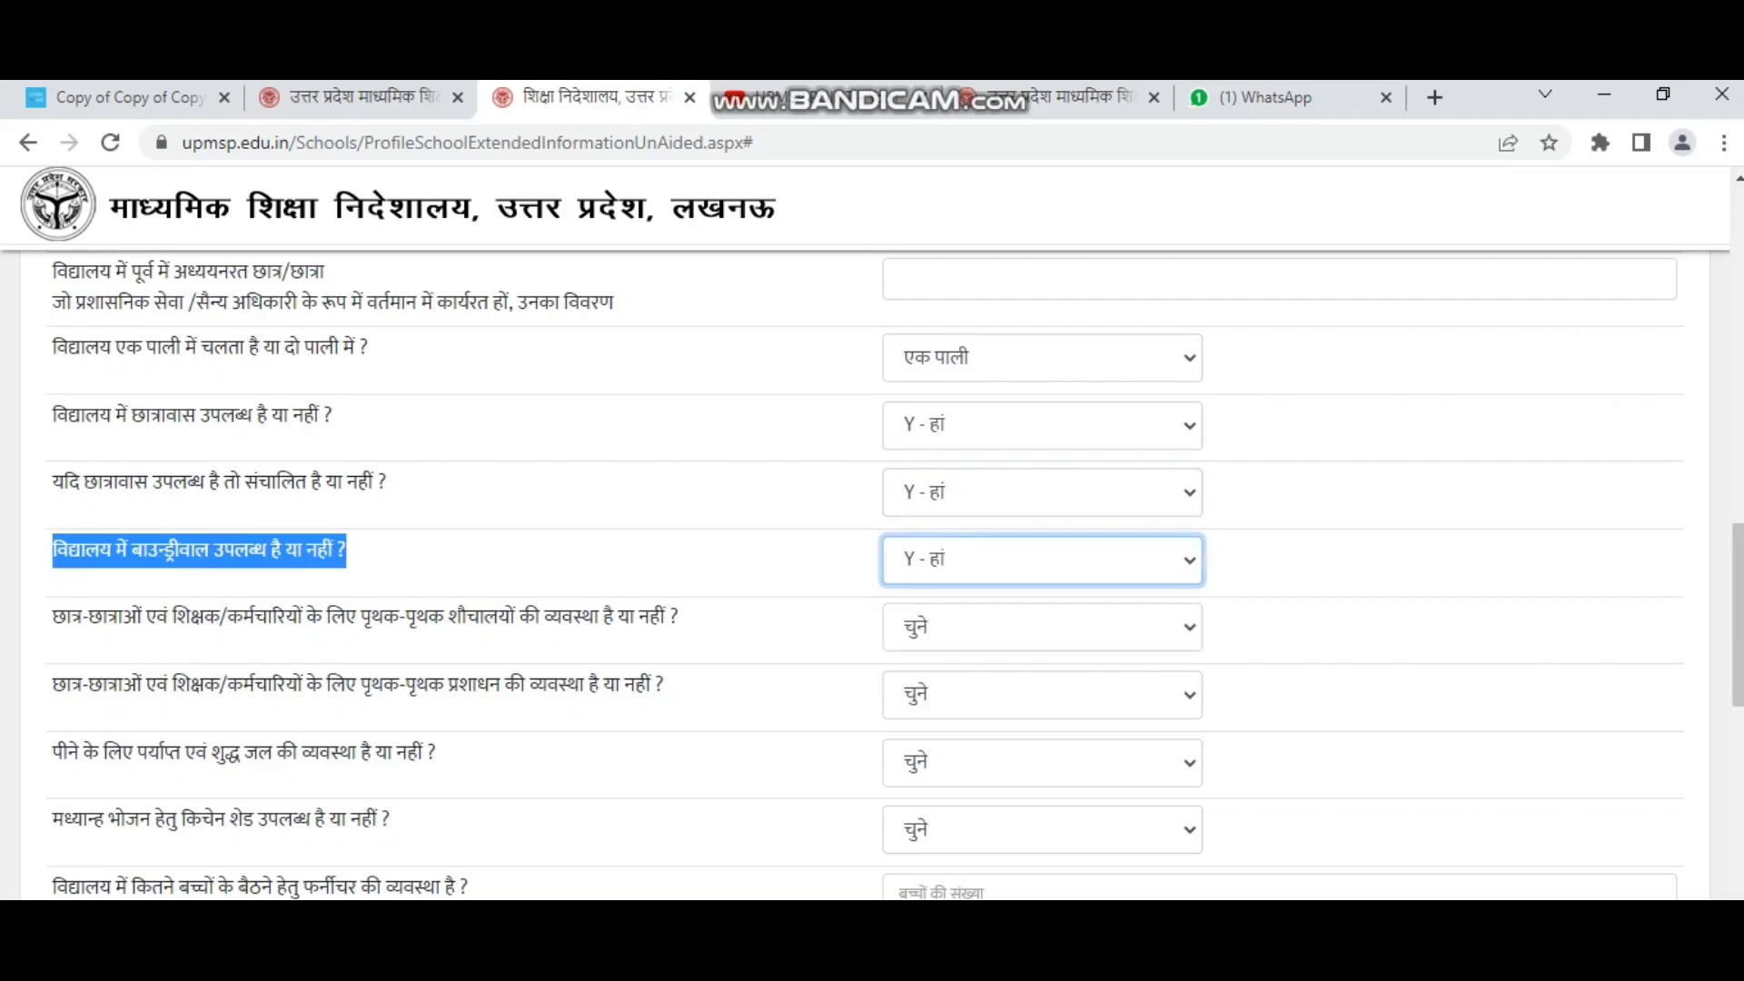
scroll(872, 572, "down", 1)
left_click_drag(53, 487, 681, 487)
left_click(1042, 498)
left_click(1012, 578)
left_click_drag(53, 556, 665, 555)
left_click(1042, 567)
left_click(1011, 642)
Answer Yes for safe drinking water and the mid-day meal kitchen shed.
scroll(1042, 567, "down", 1)
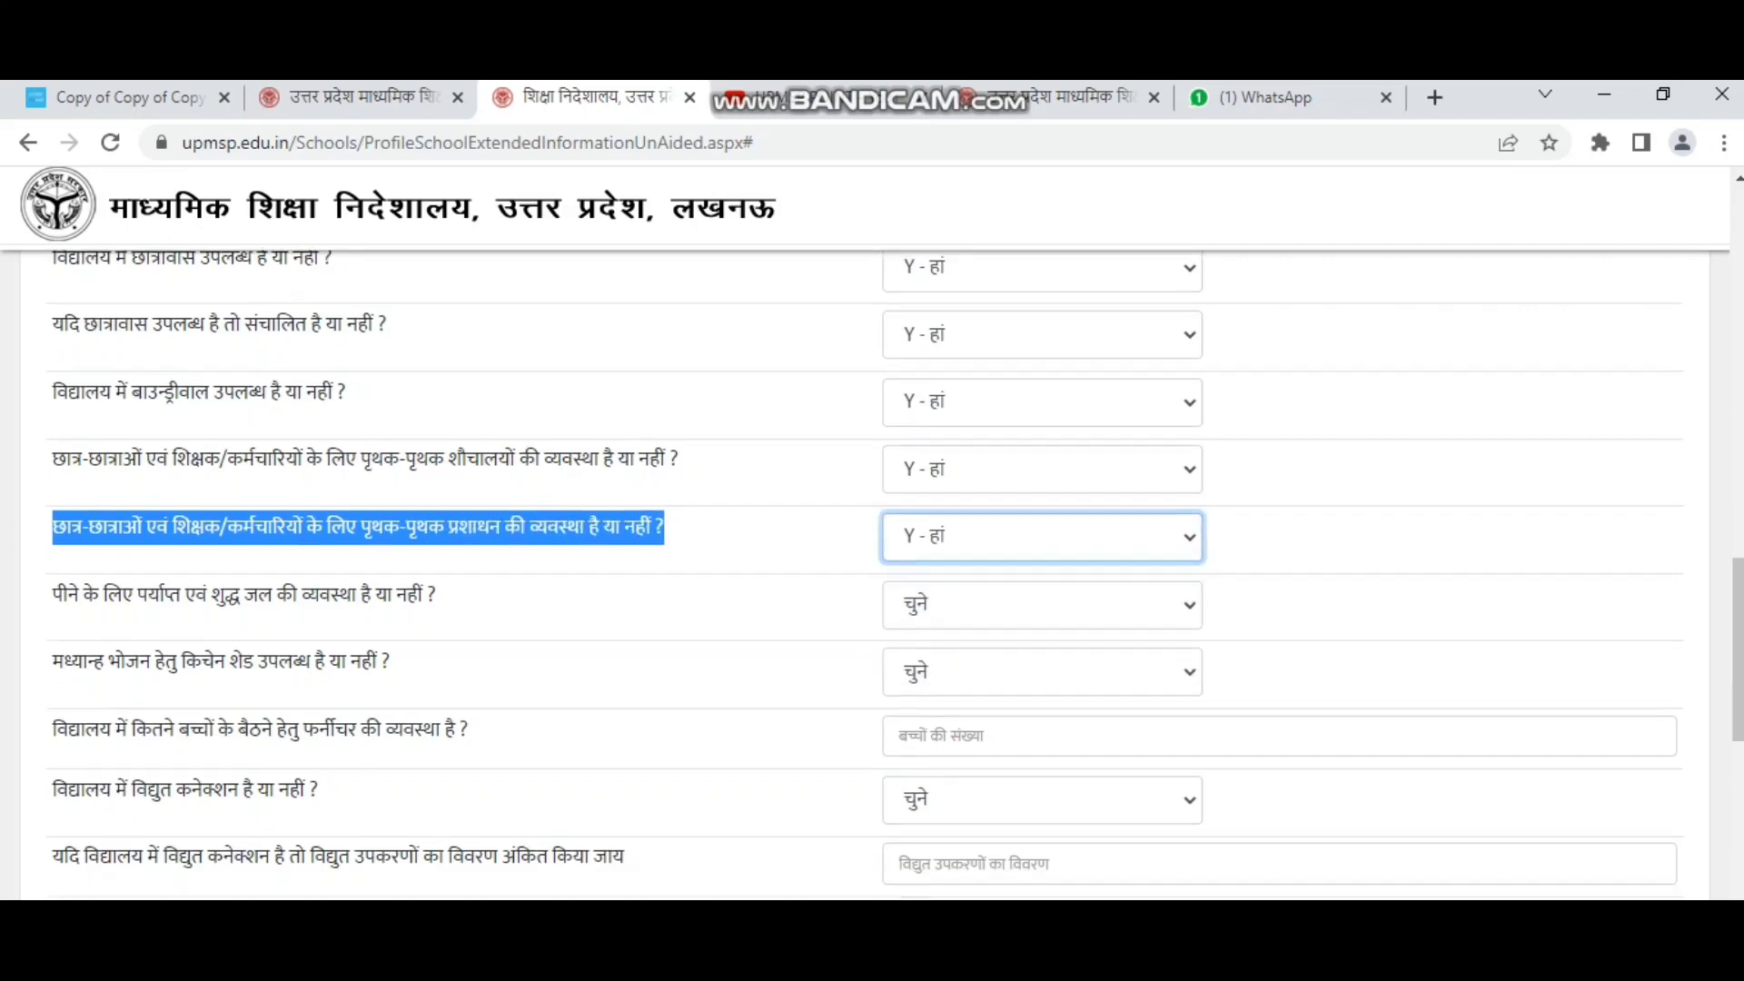
left_click_drag(52, 495, 436, 495)
left_click(1041, 506)
left_click(999, 584)
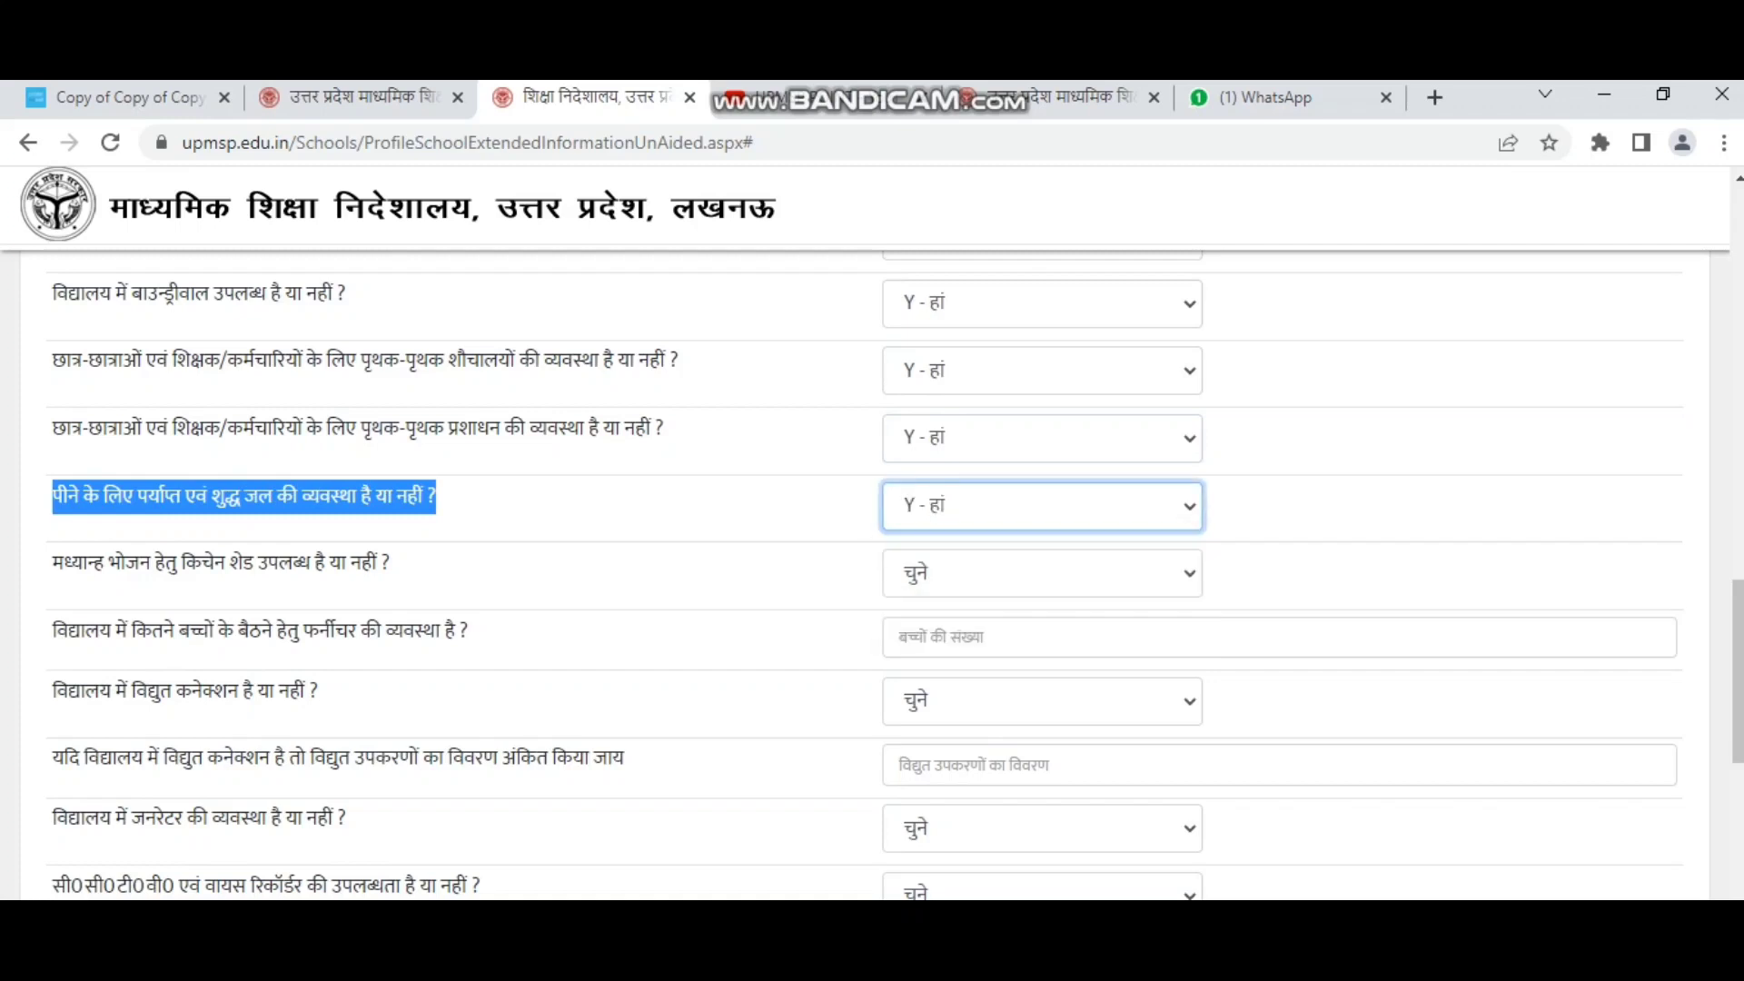
left_click_drag(53, 563, 390, 563)
left_click(1041, 573)
left_click(999, 649)
scroll(999, 649, "down", 1)
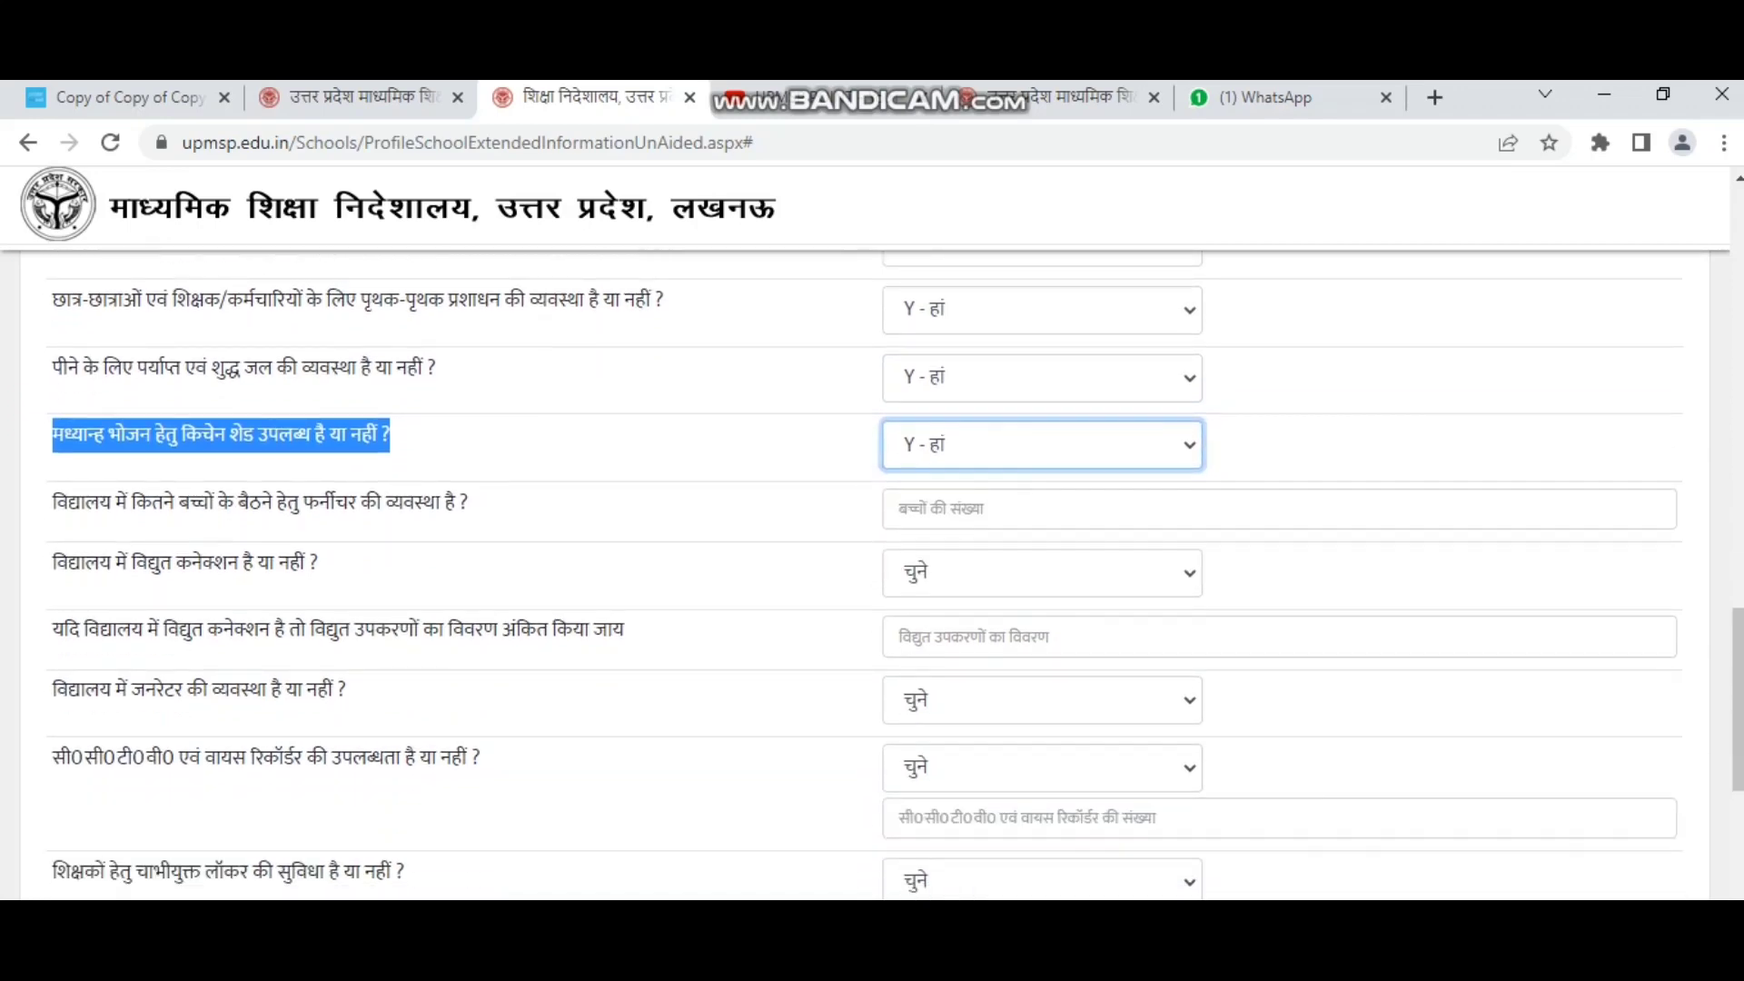
left_click_drag(53, 503, 469, 502)
left_click(1042, 510)
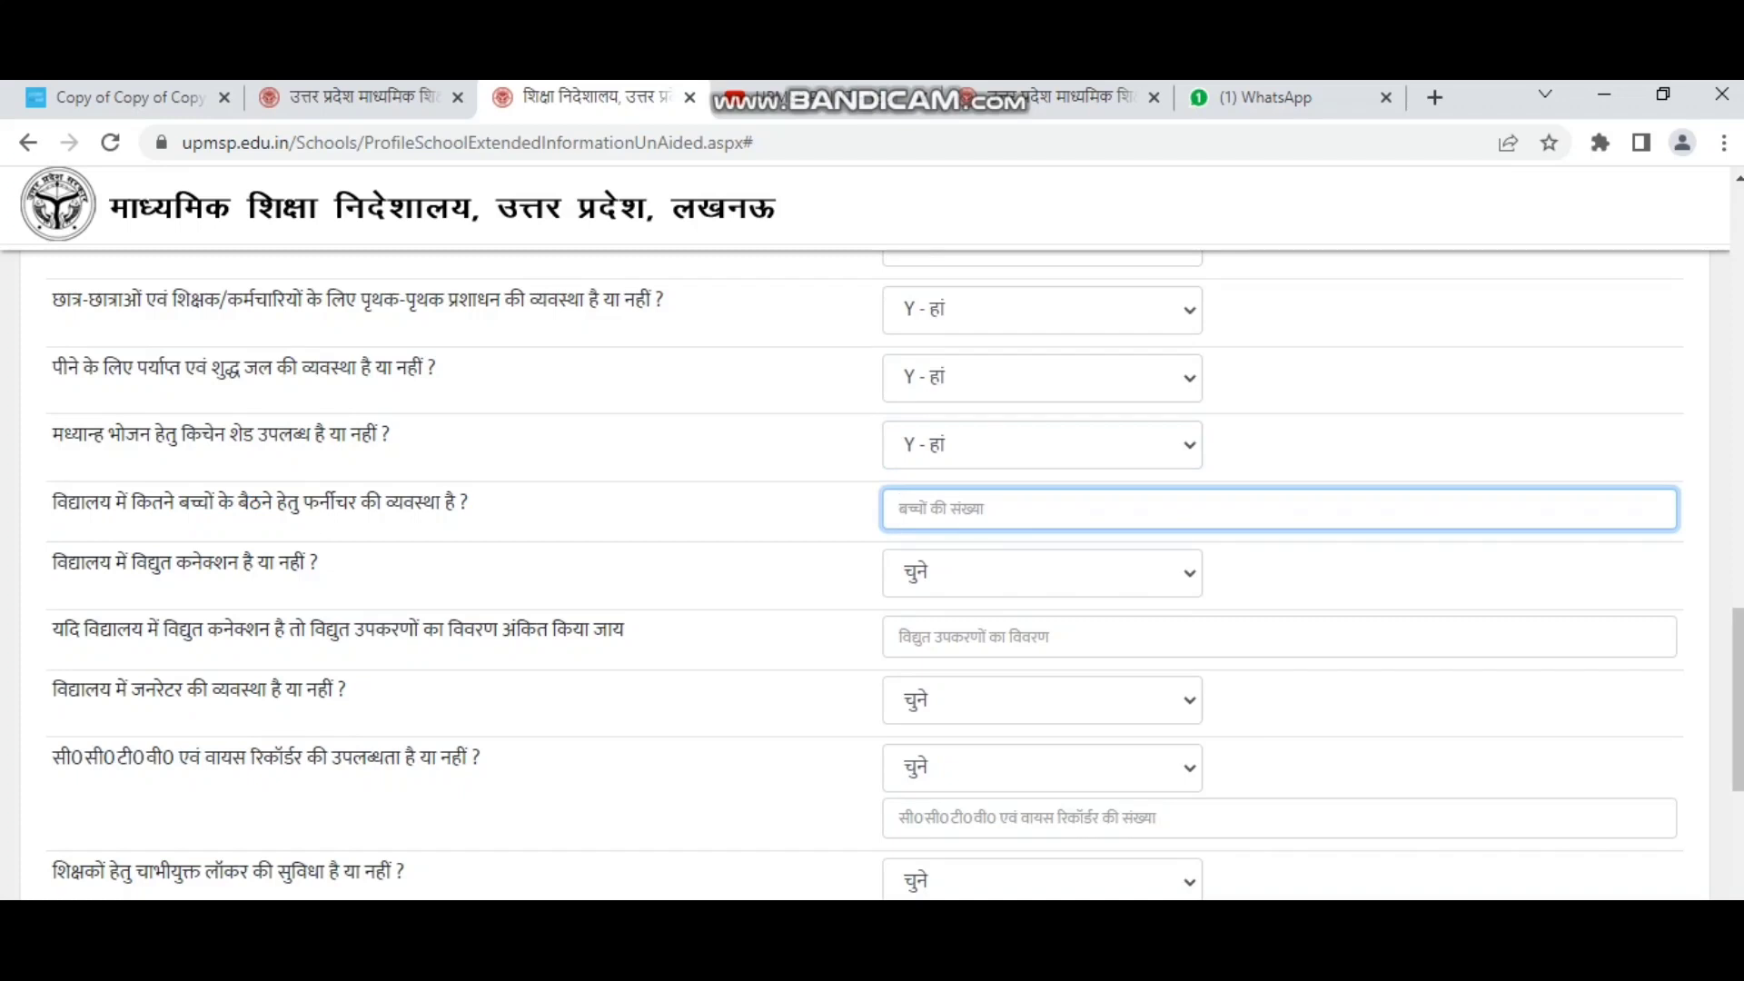
Enter 800 as the furniture seating count and answer Yes for electricity connection.
type("800")
left_click(53, 562)
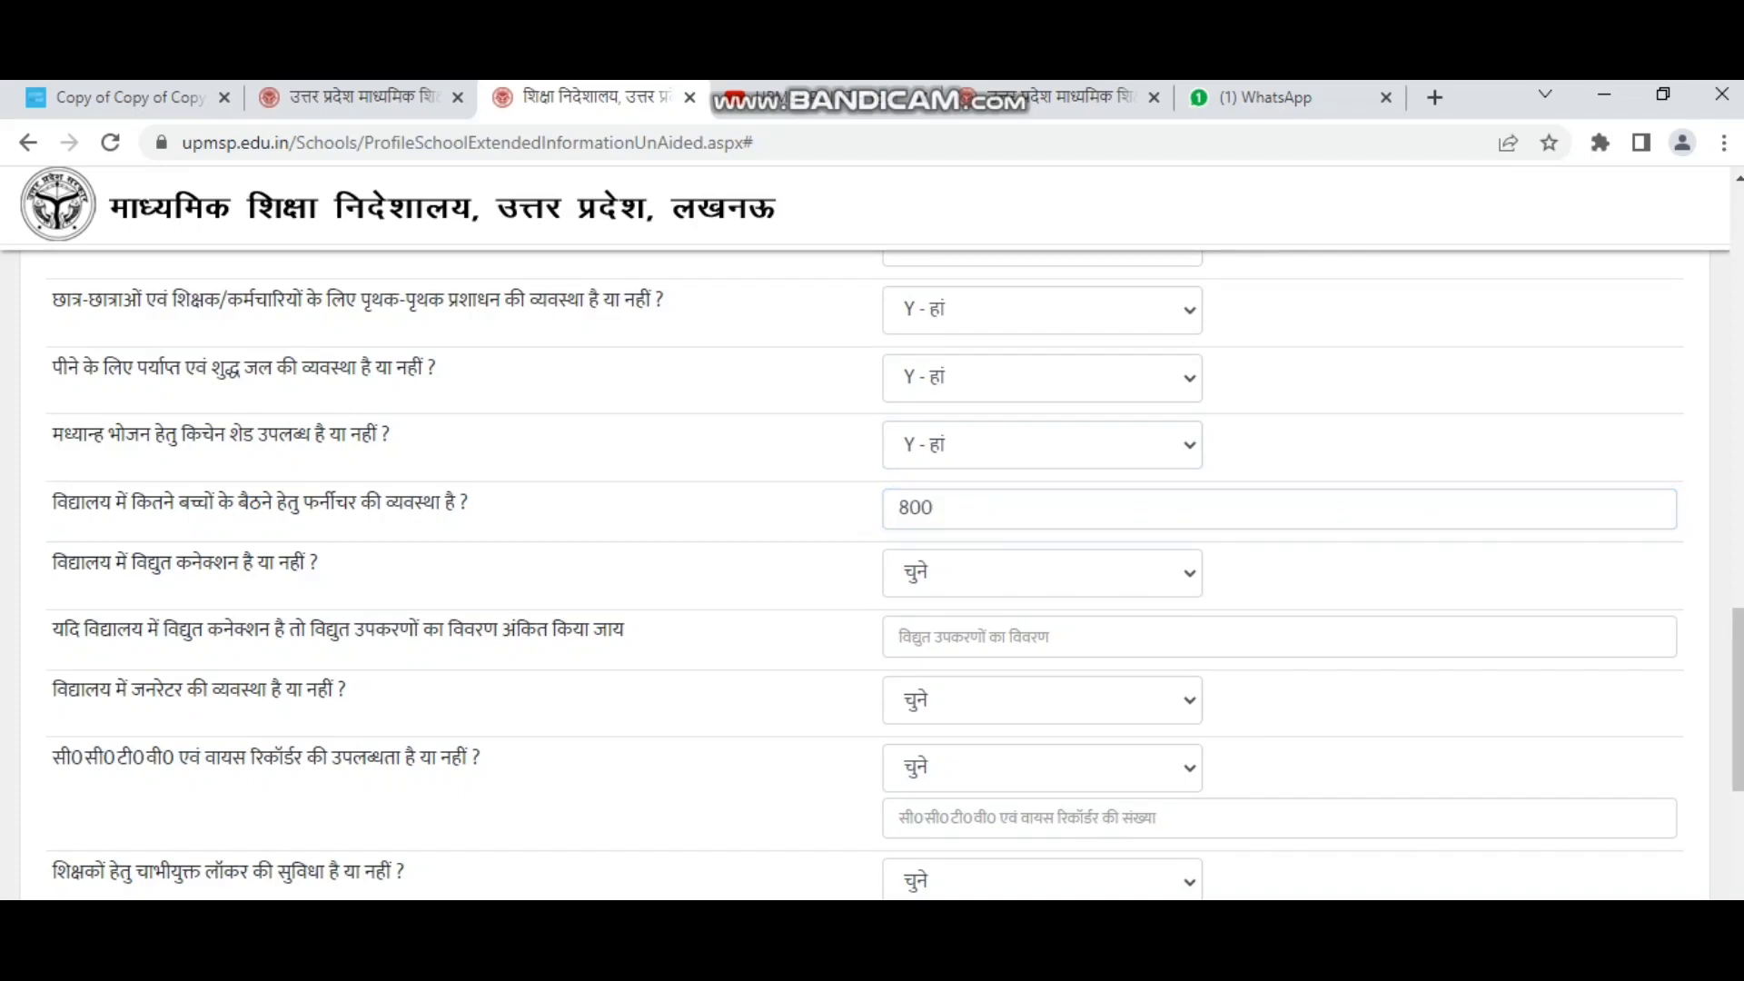
left_click_drag(53, 562, 318, 563)
left_click(1042, 573)
left_click(1041, 651)
left_click_drag(53, 629, 624, 628)
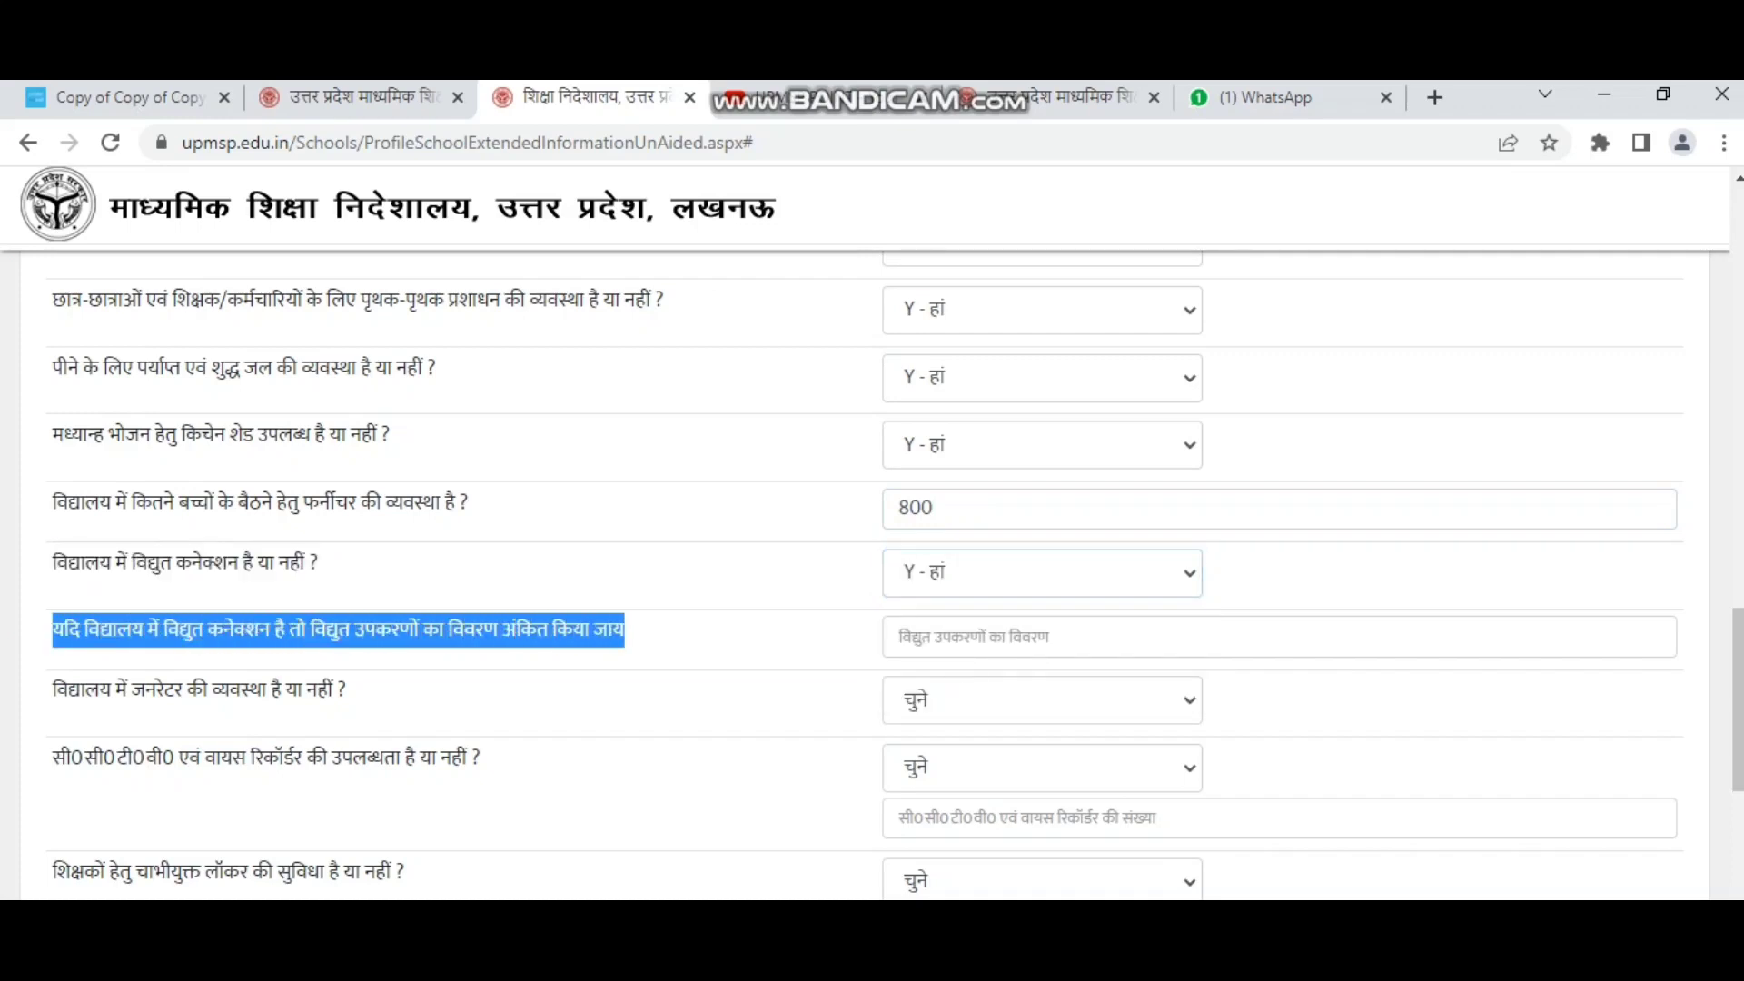
left_click(1279, 636)
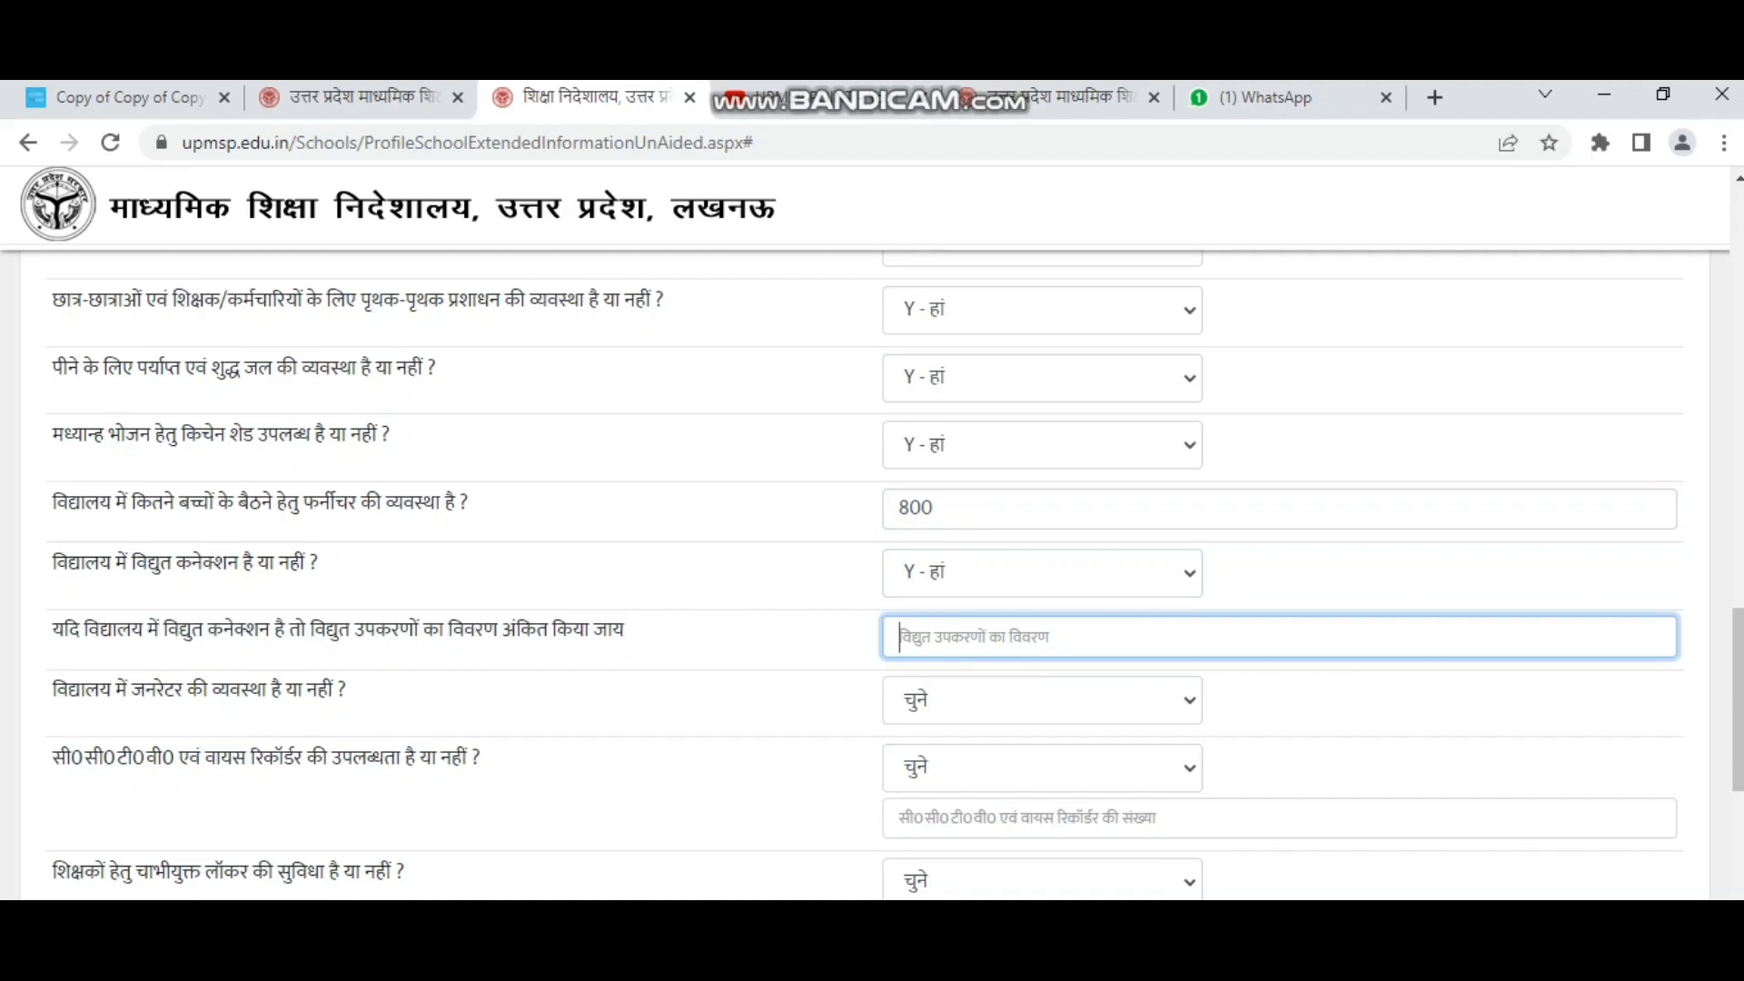
Answer Yes for generator and CCTV/voice recorders, entering 40 as their count.
scroll(863, 572, "down", 1)
left_click_drag(174, 562, 347, 561)
left_click(1042, 571)
left_click(1042, 650)
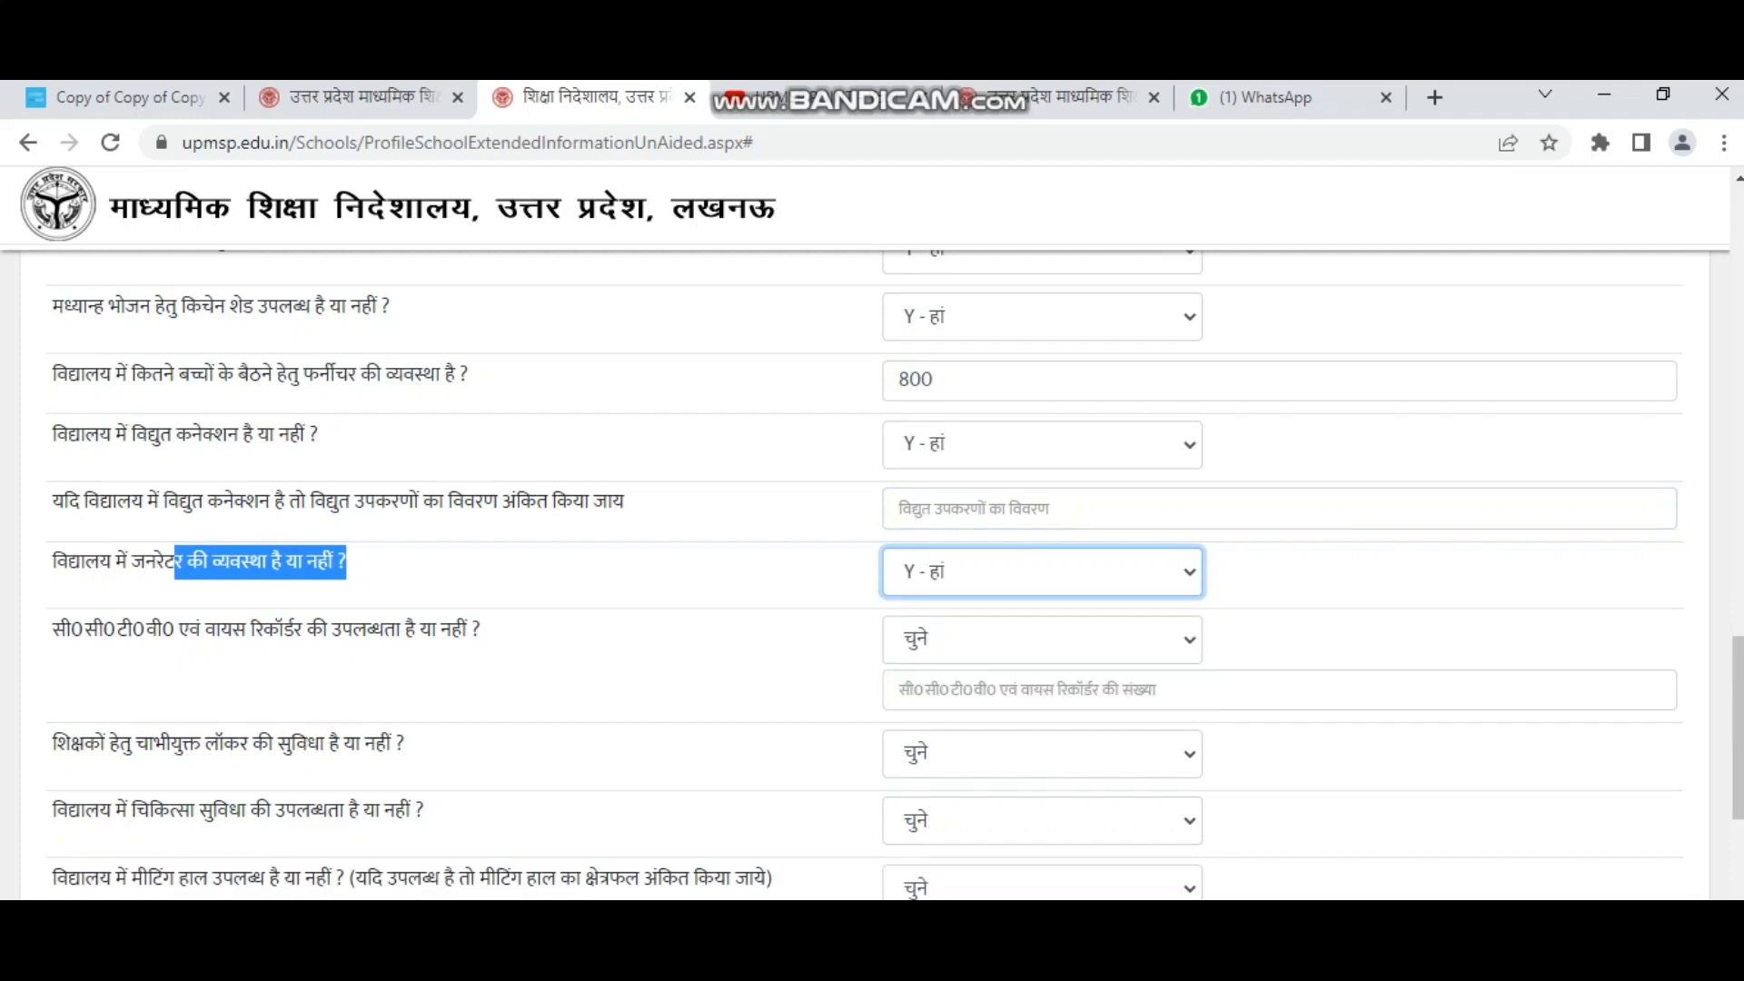
left_click_drag(52, 628, 479, 629)
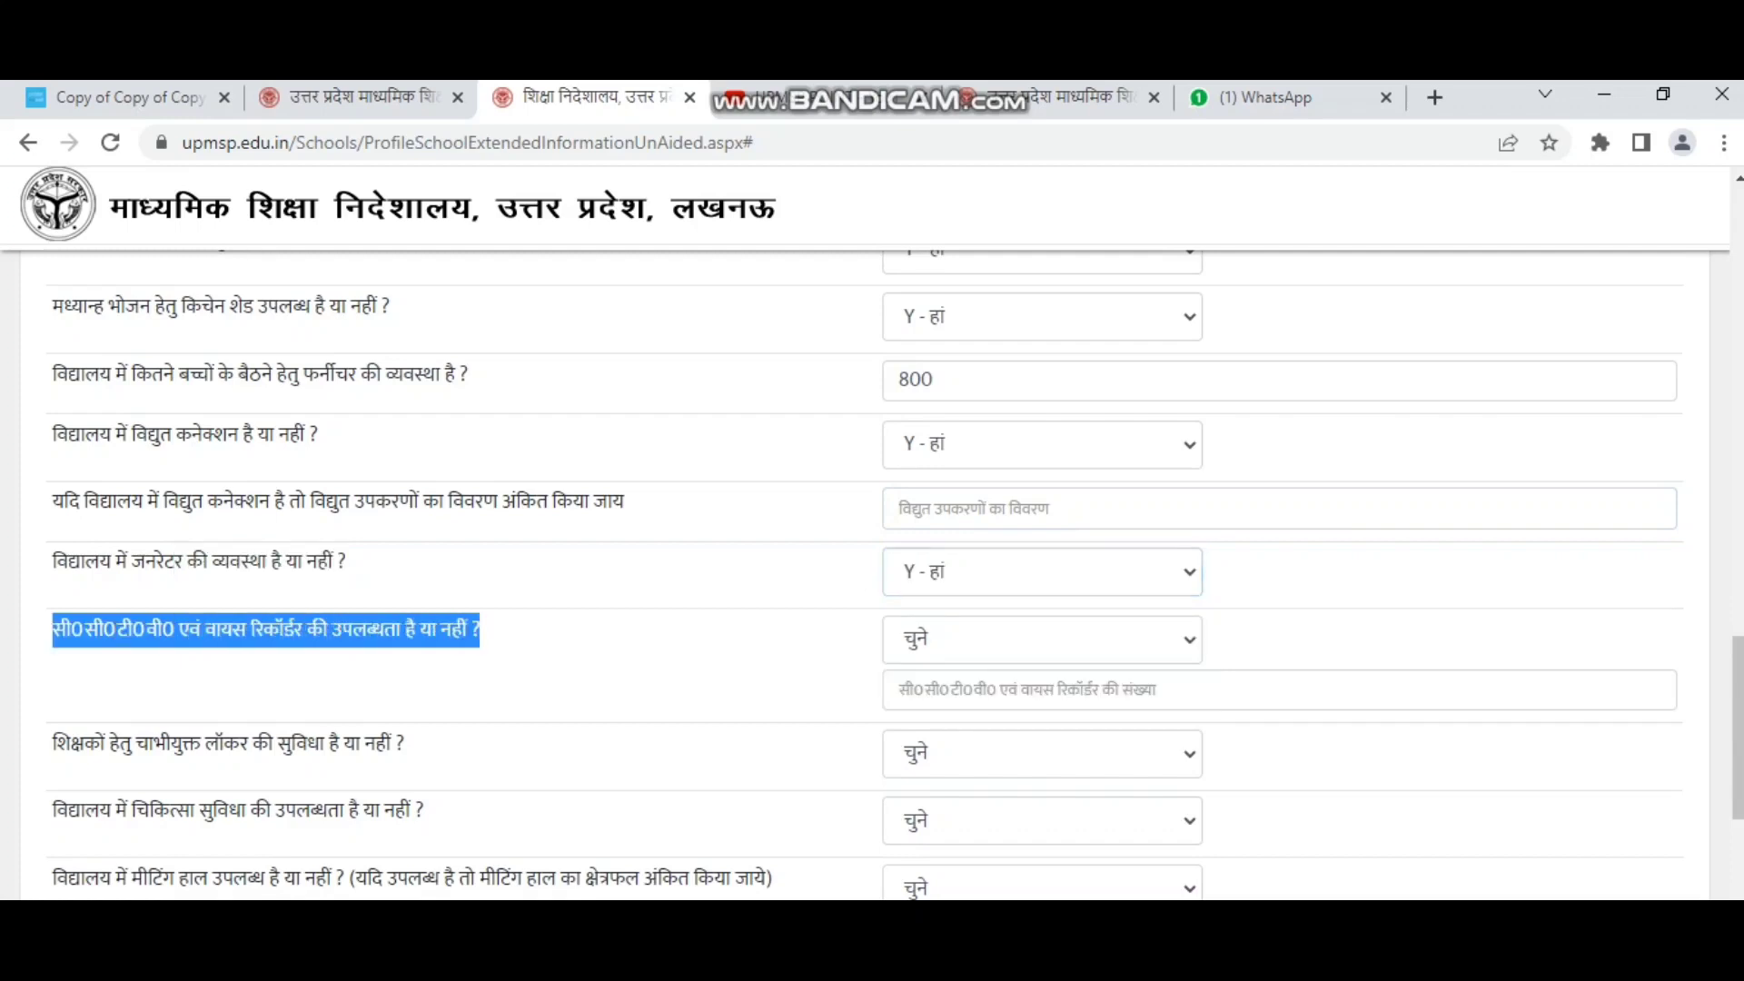
left_click(1041, 639)
left_click(1042, 717)
scroll(1042, 590, "down", 1)
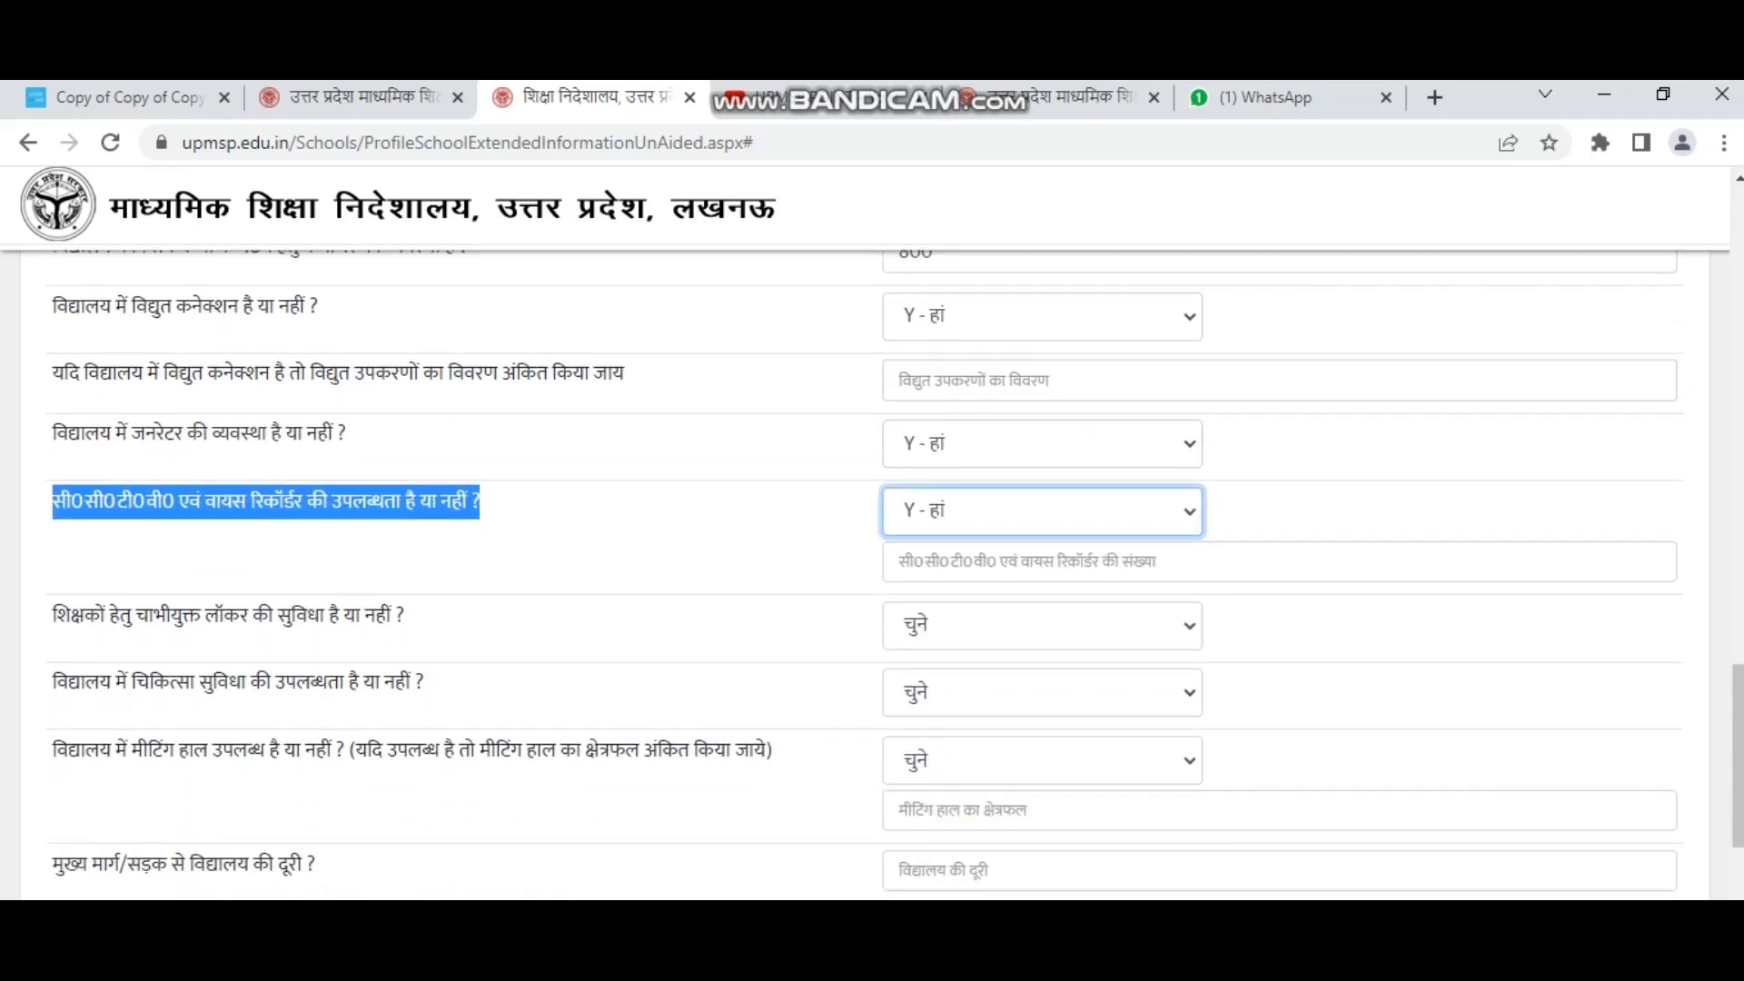
left_click(1041, 562)
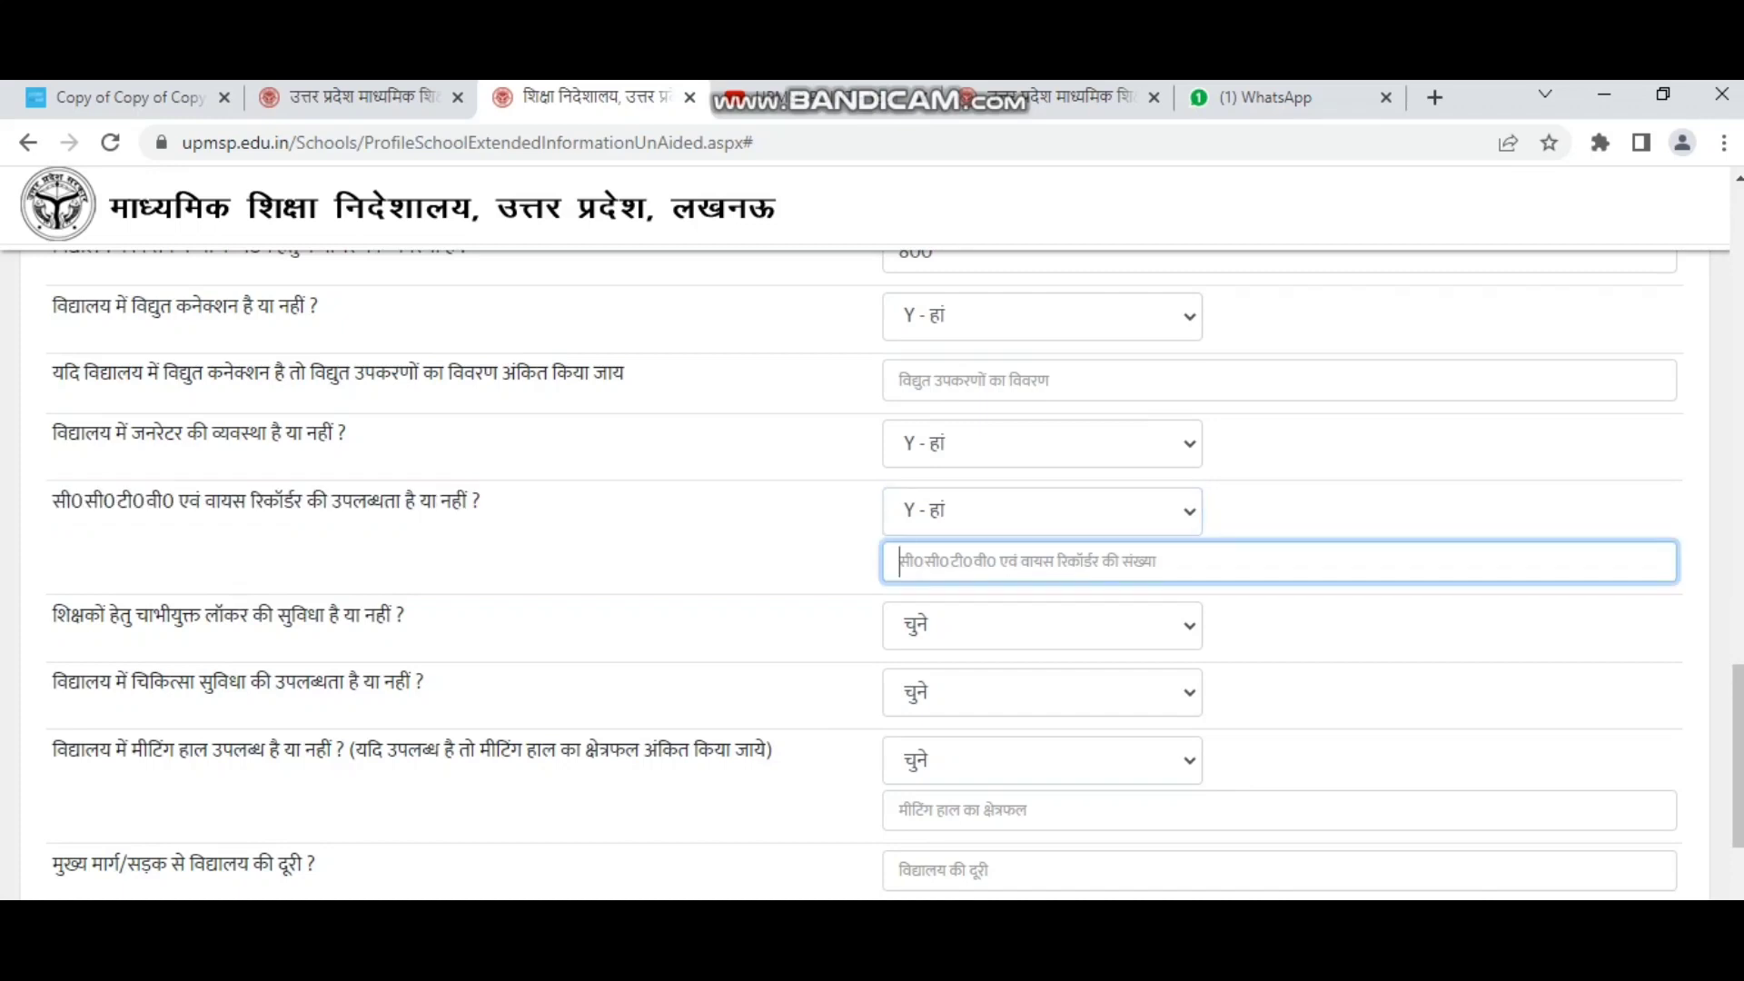
type("40")
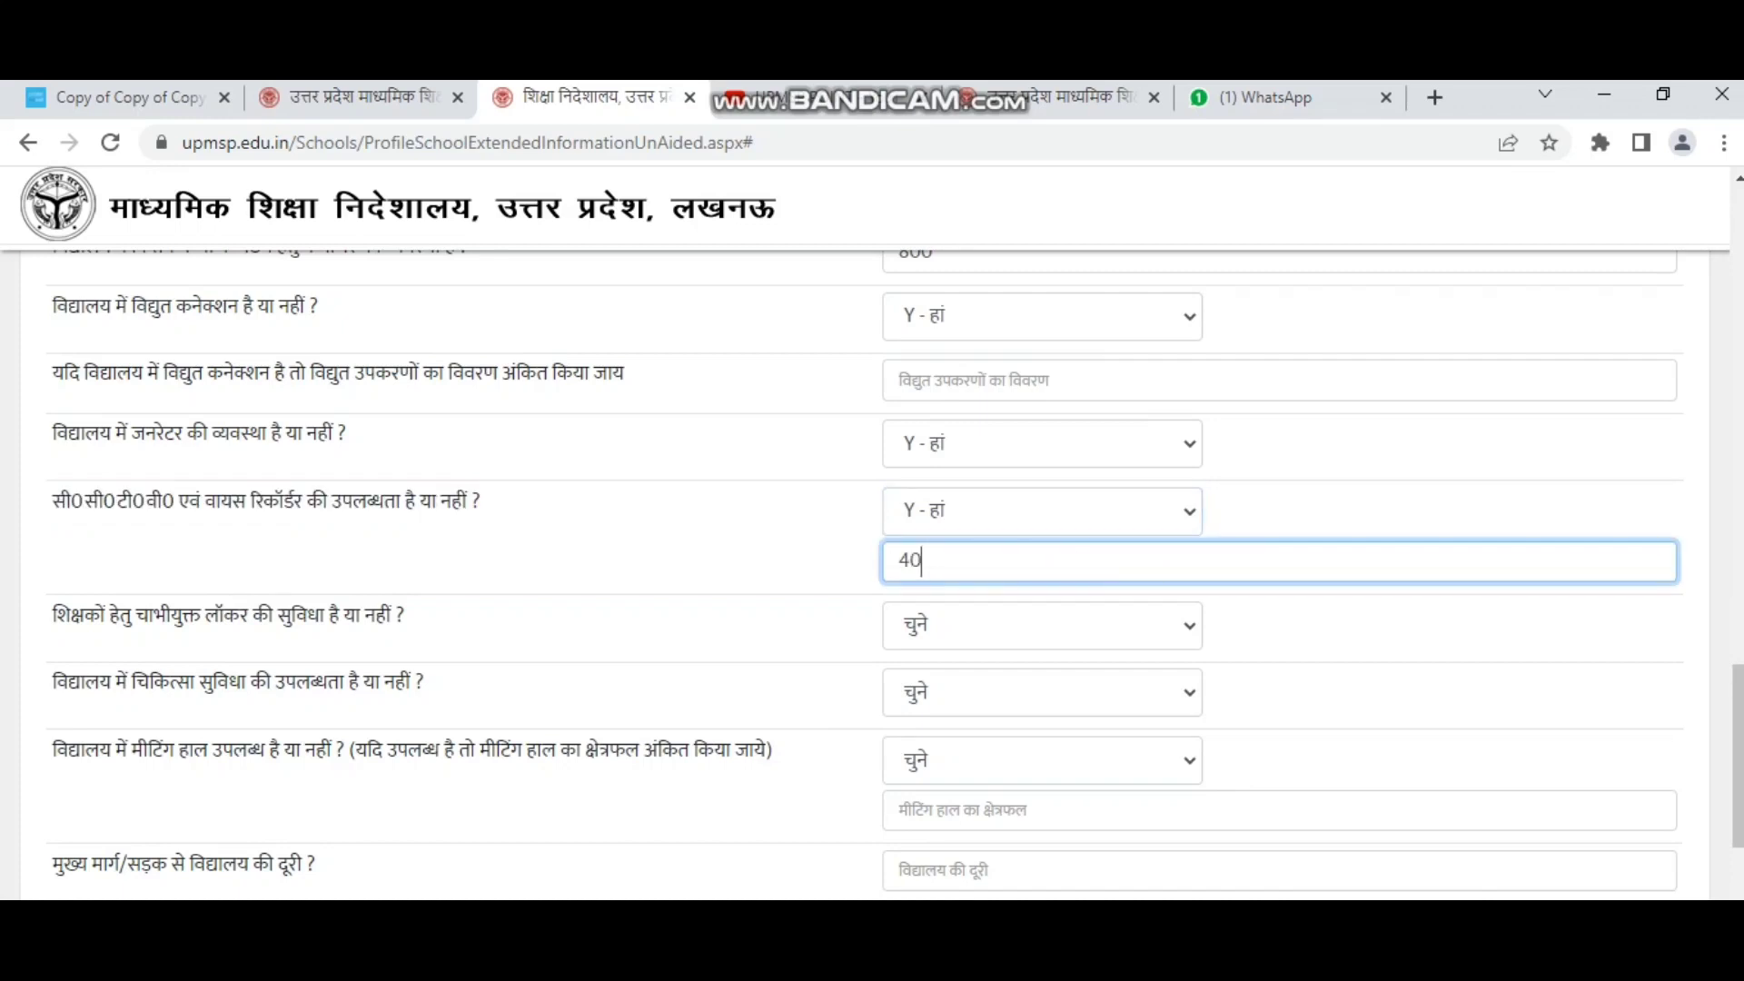
left_click(54, 615)
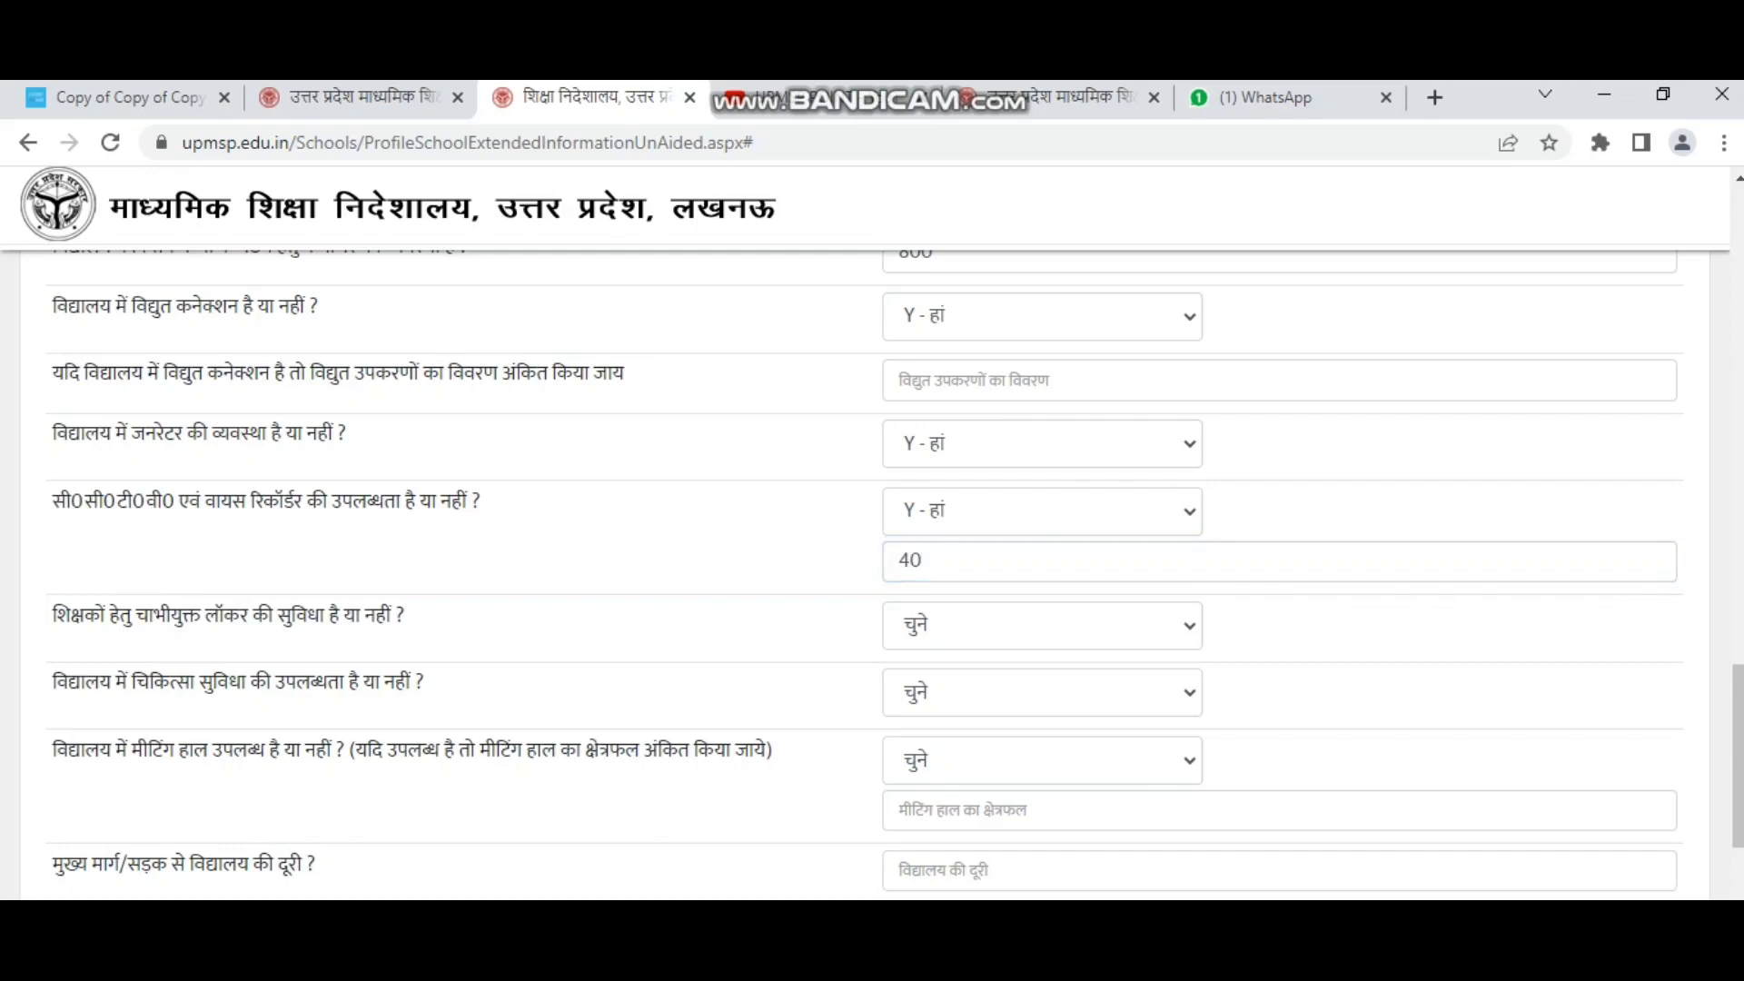
Answer Yes (Y - हां) for teacher lockers, medical facility and meeting hall.
left_click_drag(53, 615, 404, 615)
left_click(1041, 625)
left_click(1042, 704)
left_click_drag(52, 683, 360, 683)
left_click(1042, 692)
left_click(945, 768)
scroll(945, 767, "down", 2)
left_click_drag(52, 622, 772, 622)
left_click(1041, 633)
left_click(945, 709)
Go to the school's distance-from-main-road field.
scroll(944, 709, "down", 4)
left_click_drag(52, 480, 316, 480)
left_click(1278, 485)
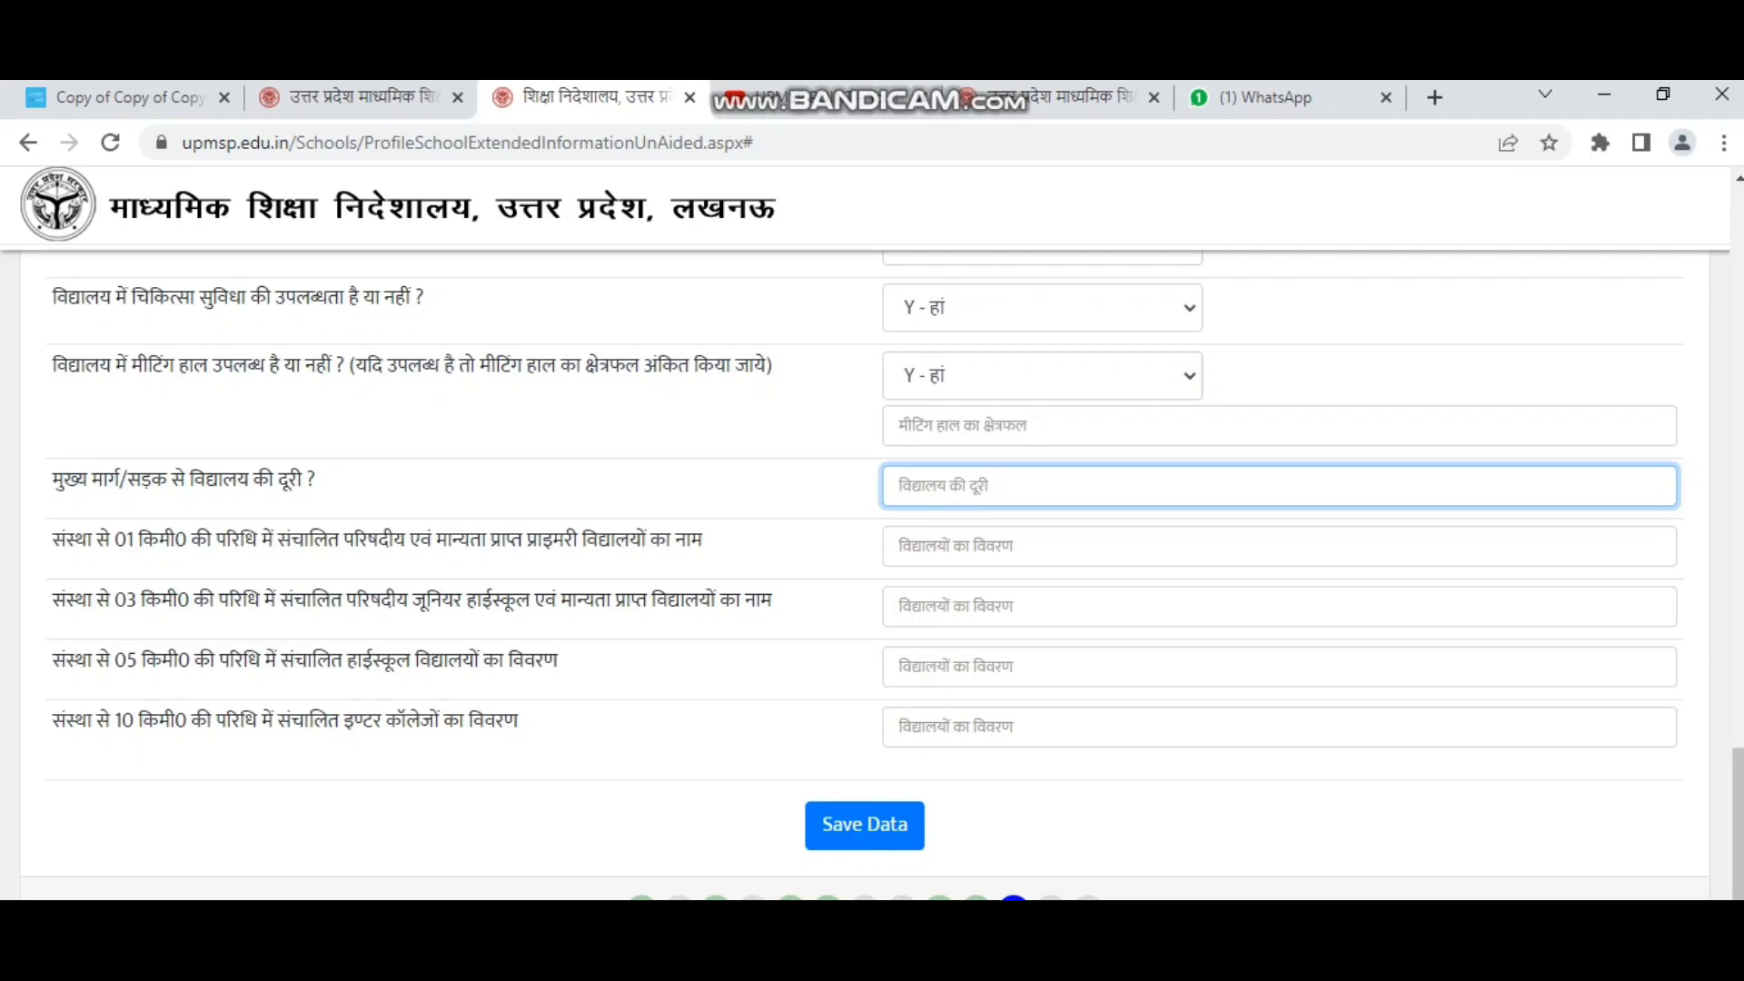
Enter 2km as the school's distance from the main road.
type("2km")
left_click(377, 540)
left_click_drag(41, 540, 291, 540)
left_click(293, 539)
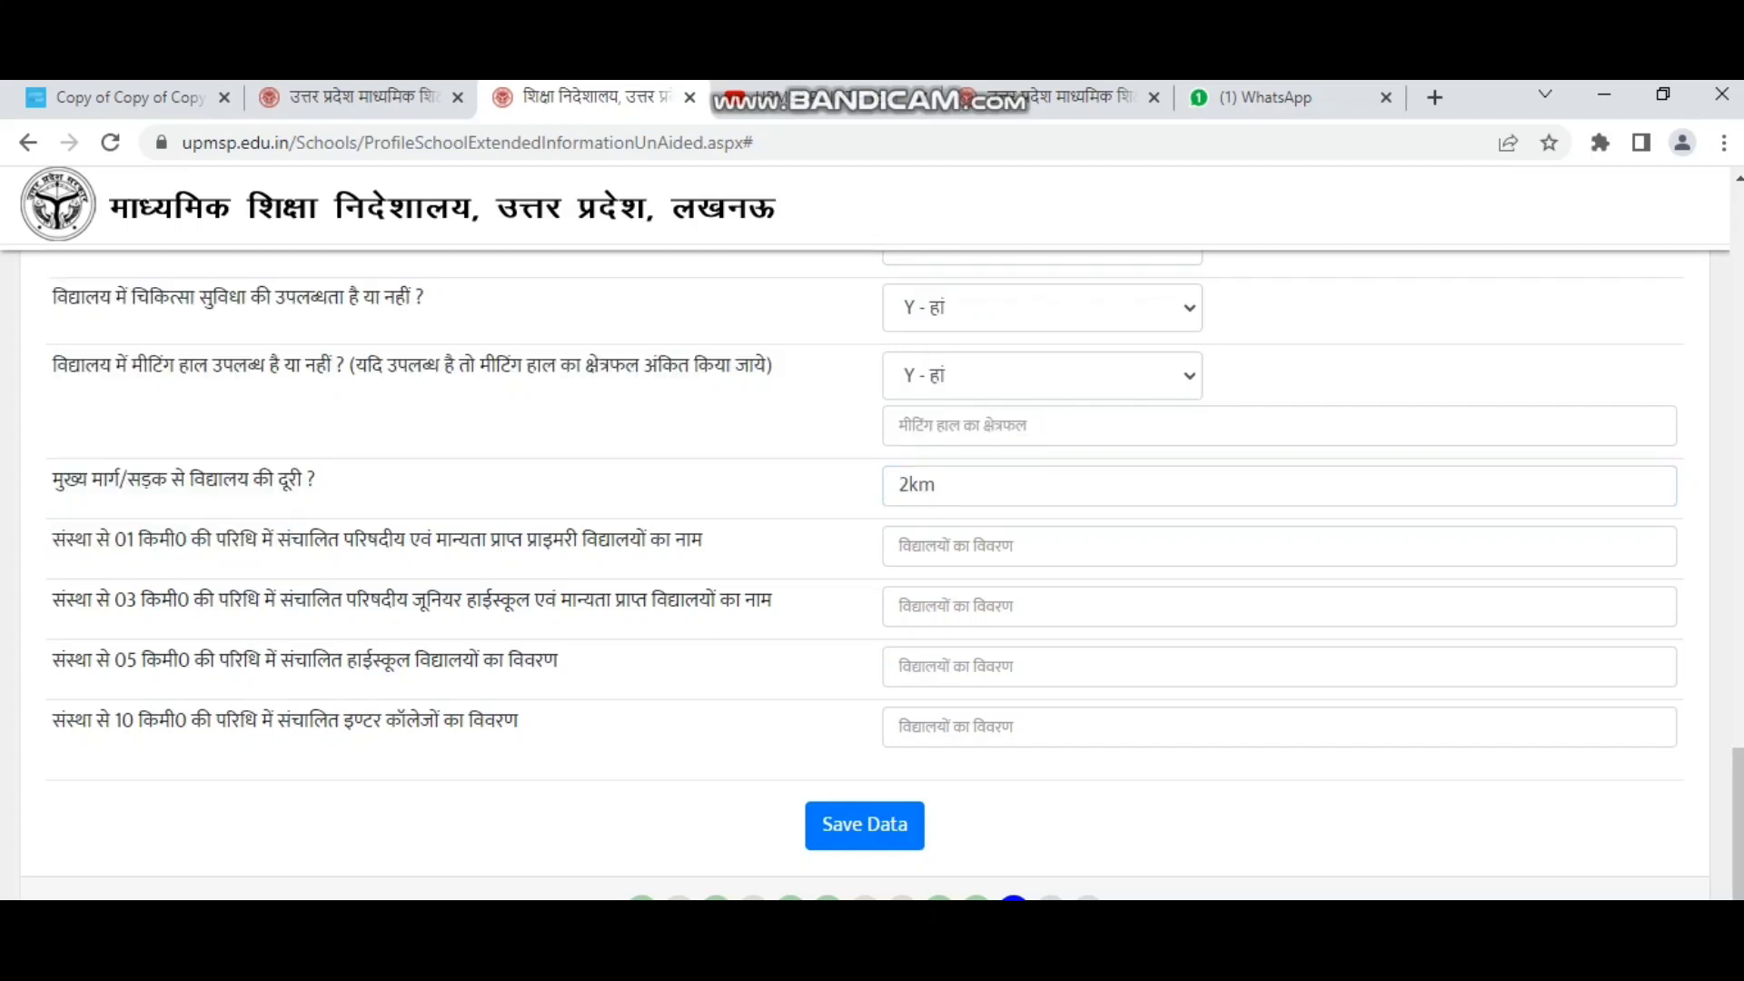
Enter 5km in the 1 km nearby-schools row, correcting the typed 10km.
left_click(899, 546)
type("10")
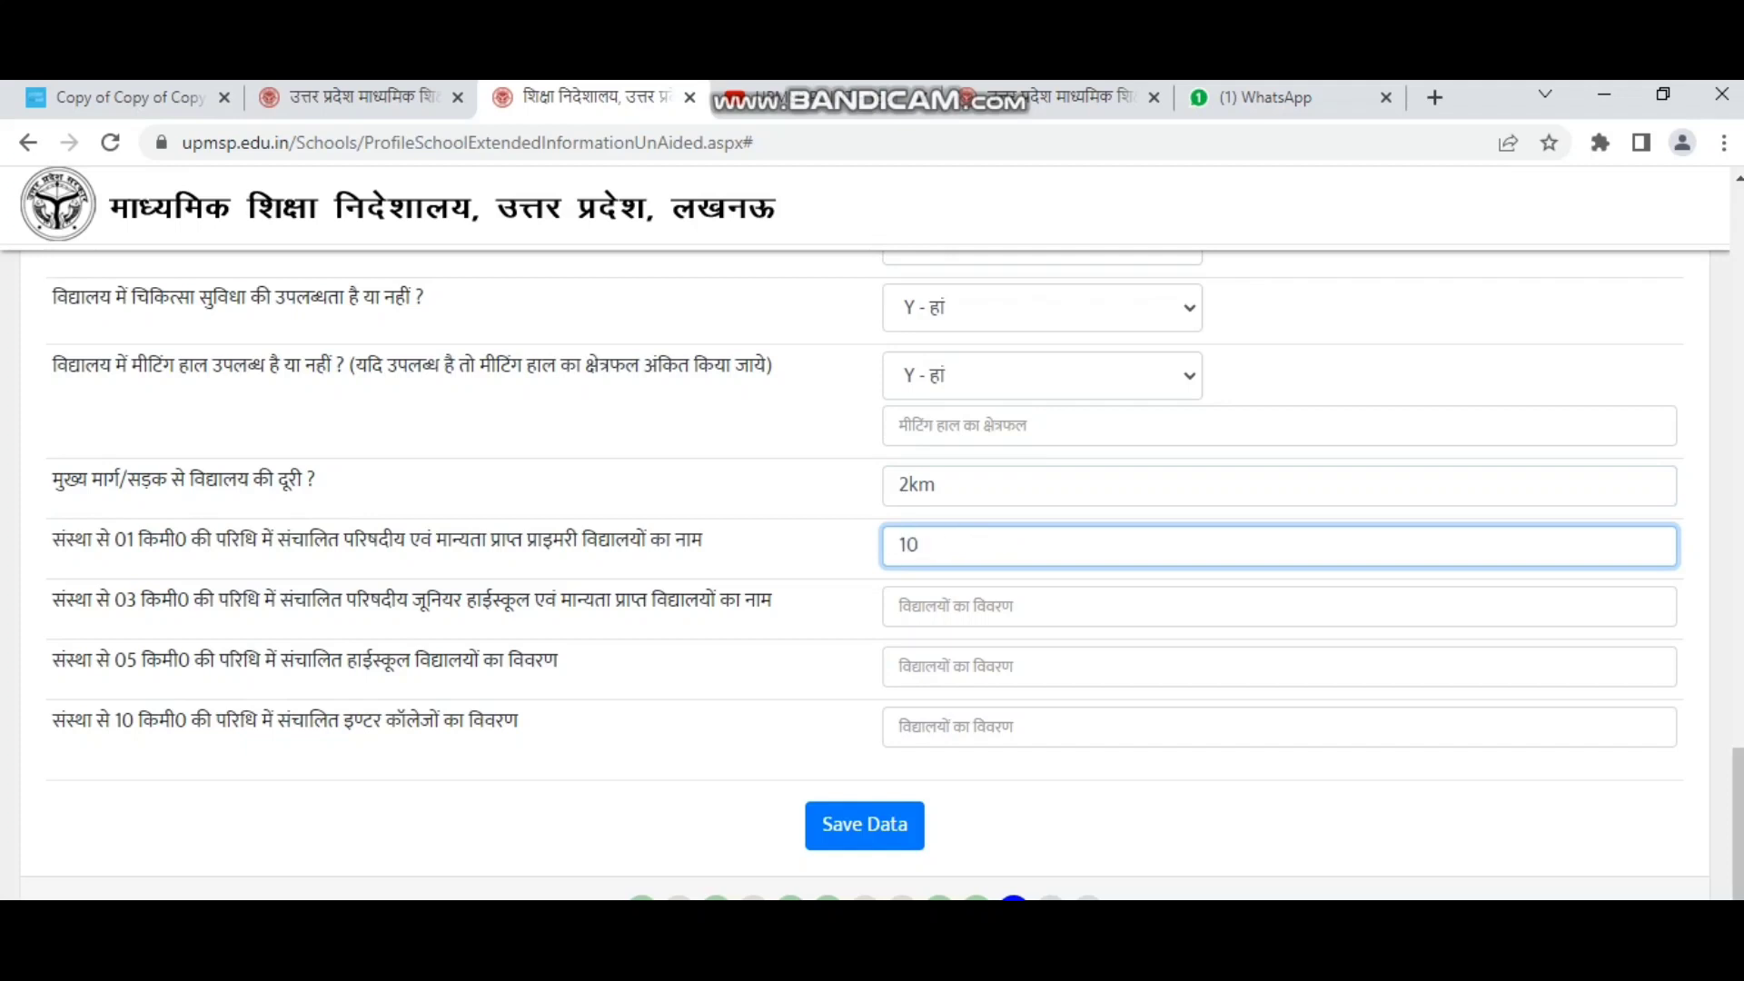
type("km")
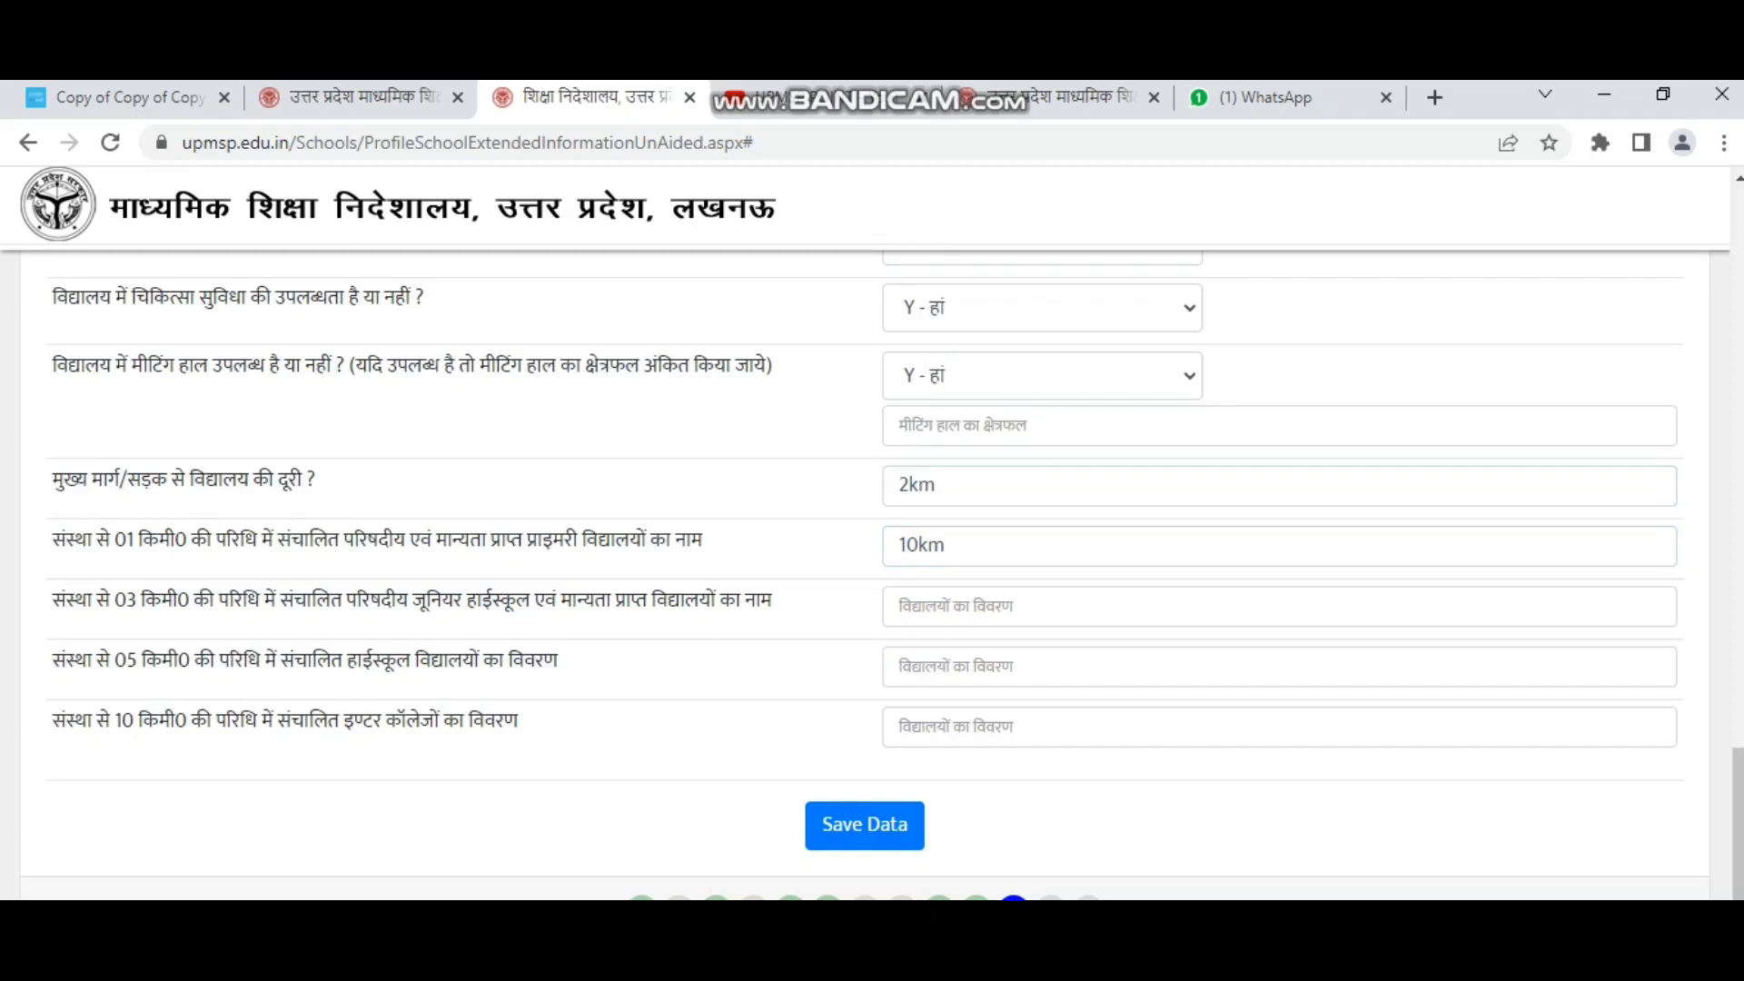
left_click_drag(919, 546, 897, 546)
type("5")
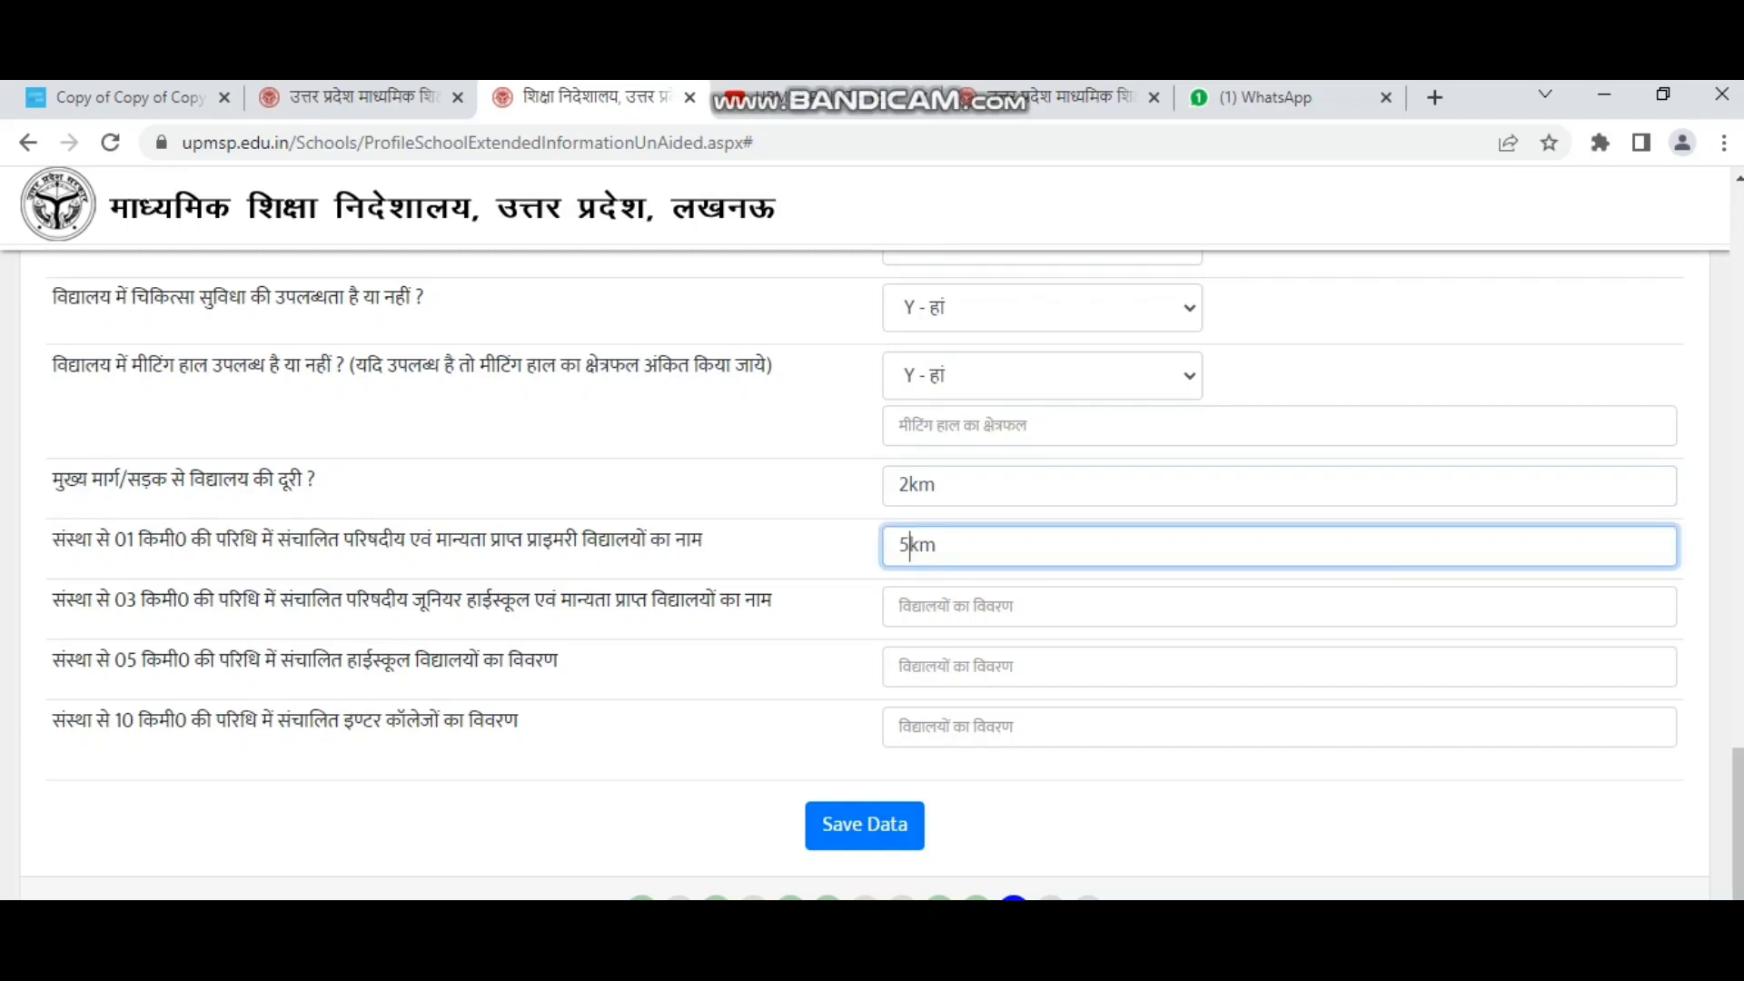
Move through the 3 km schools, 5 km high schools and 10 km inter colleges rows.
left_click_drag(52, 599, 771, 599)
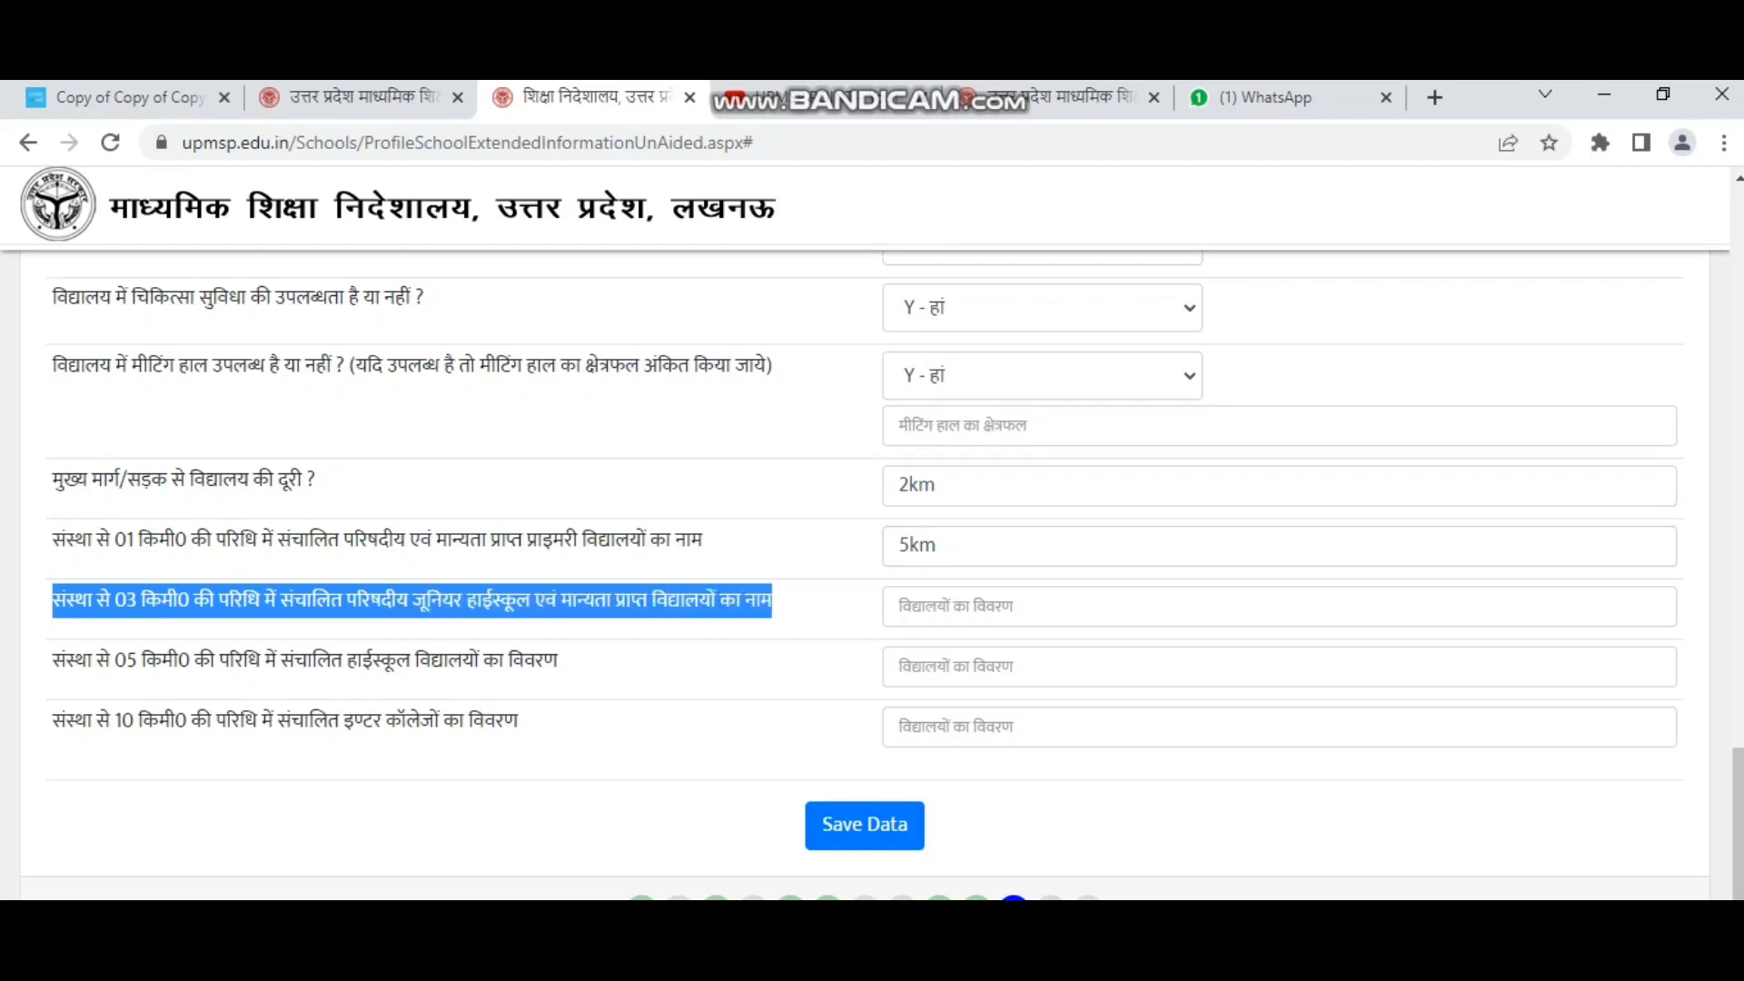
left_click(989, 606)
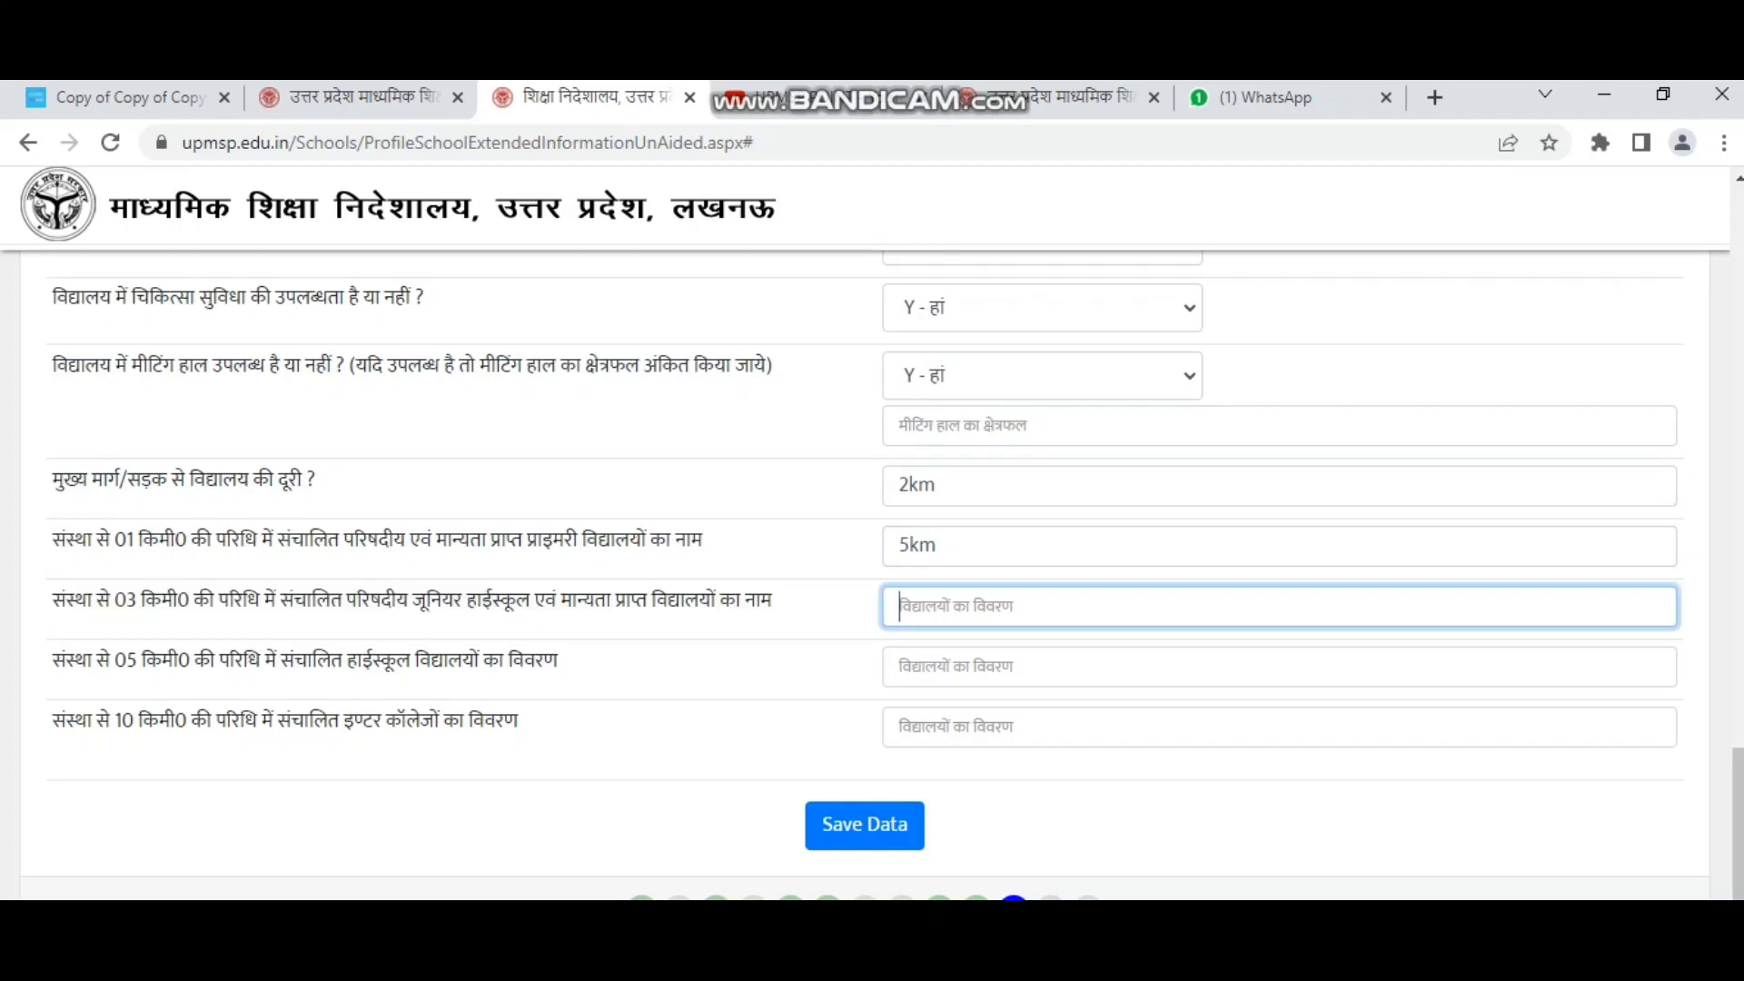
left_click_drag(52, 660, 559, 660)
left_click(990, 666)
left_click_drag(52, 719, 174, 720)
left_click_drag(257, 720, 518, 720)
left_click(955, 727)
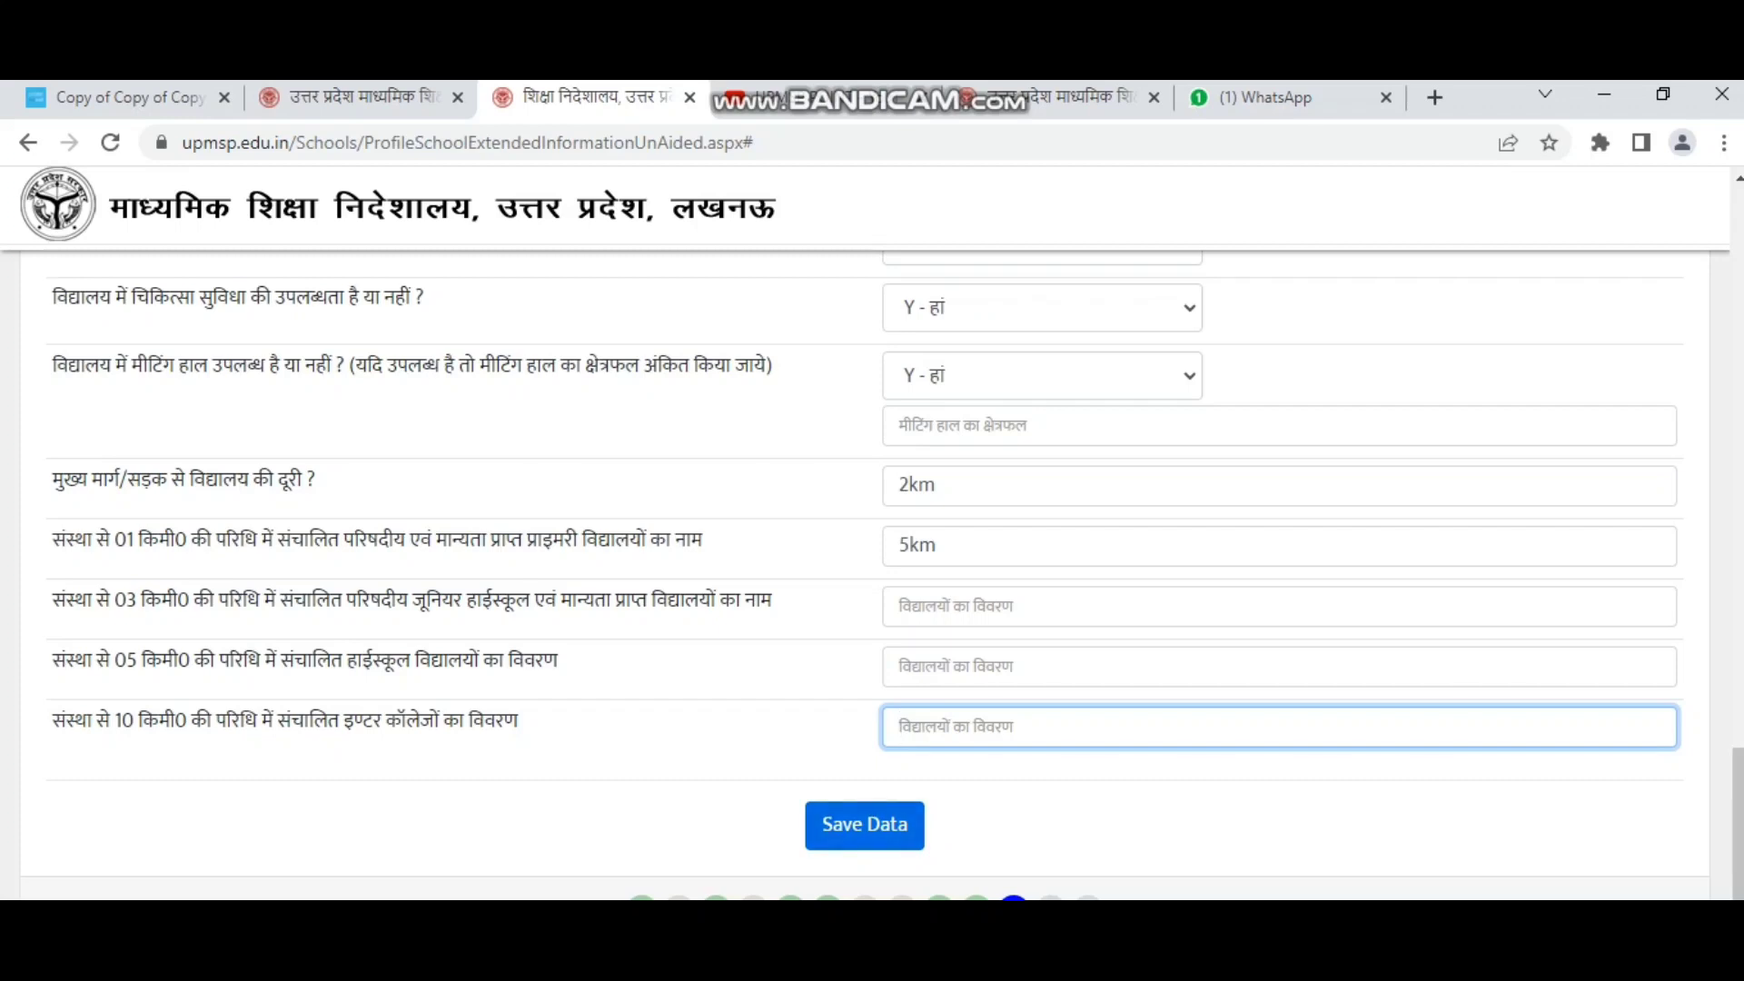
scroll(865, 824, "down", 3)
Advance to the photo-upload part of the form and view its Pending photo types.
left_click(1646, 699)
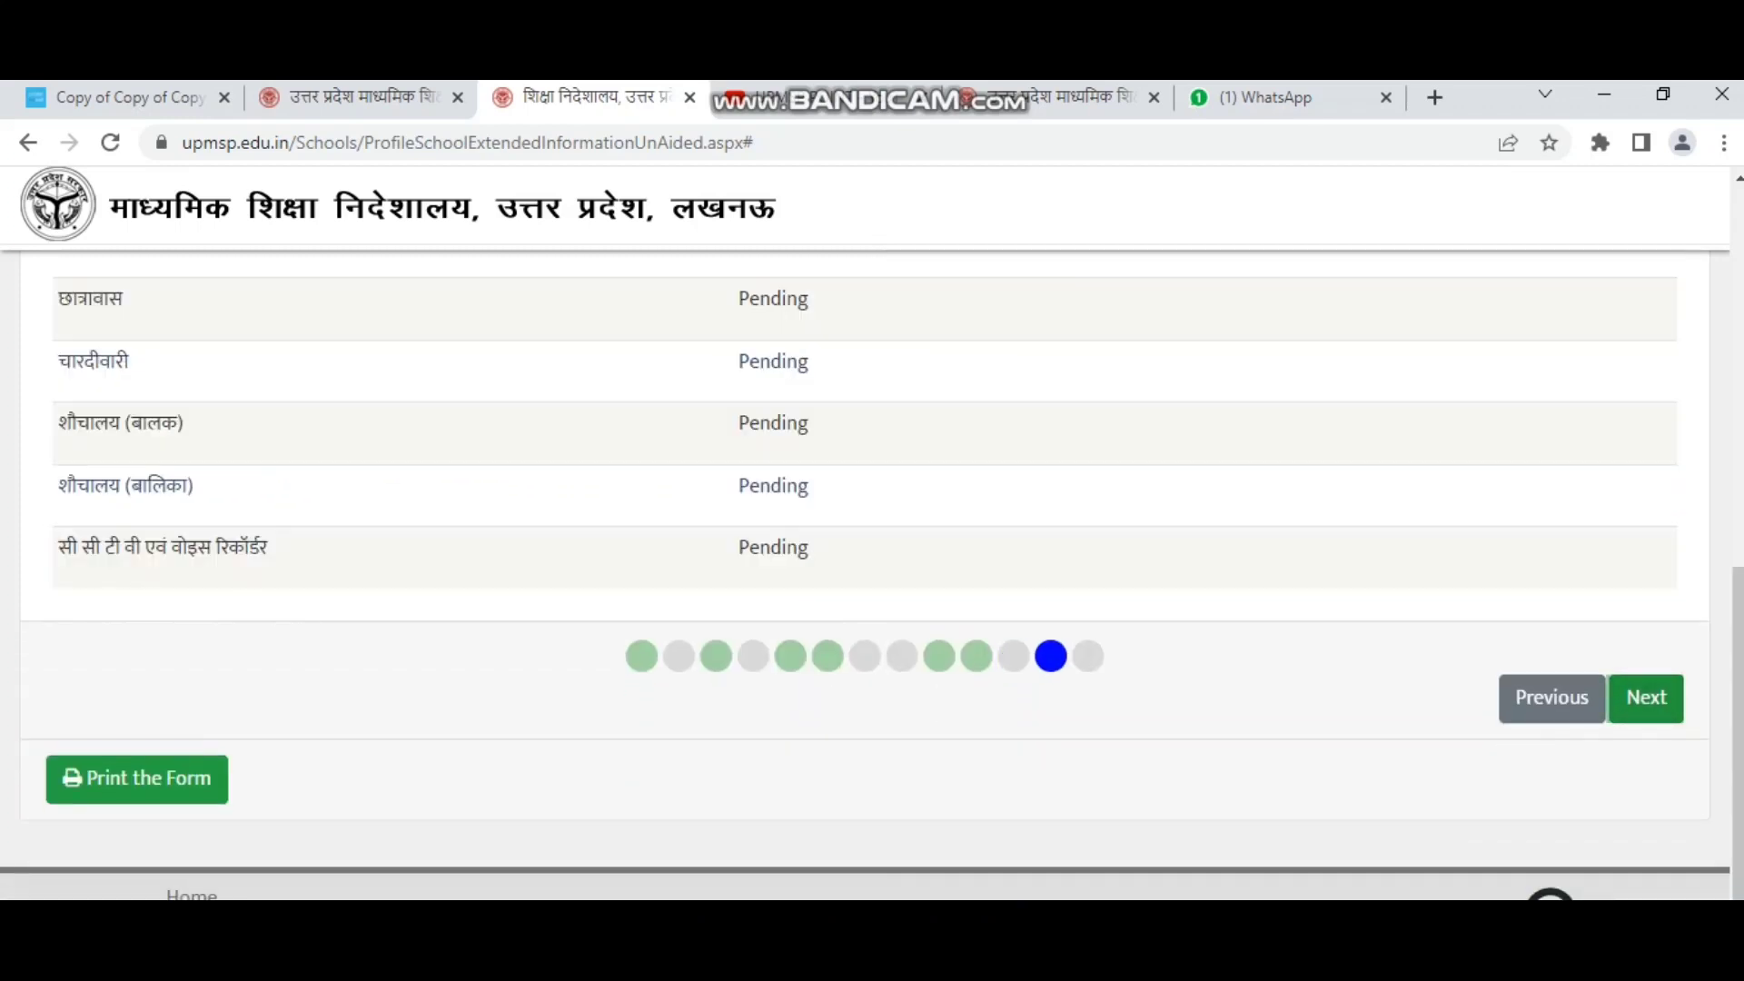
scroll(1645, 699, "up", 3)
scroll(864, 545, "up", 4)
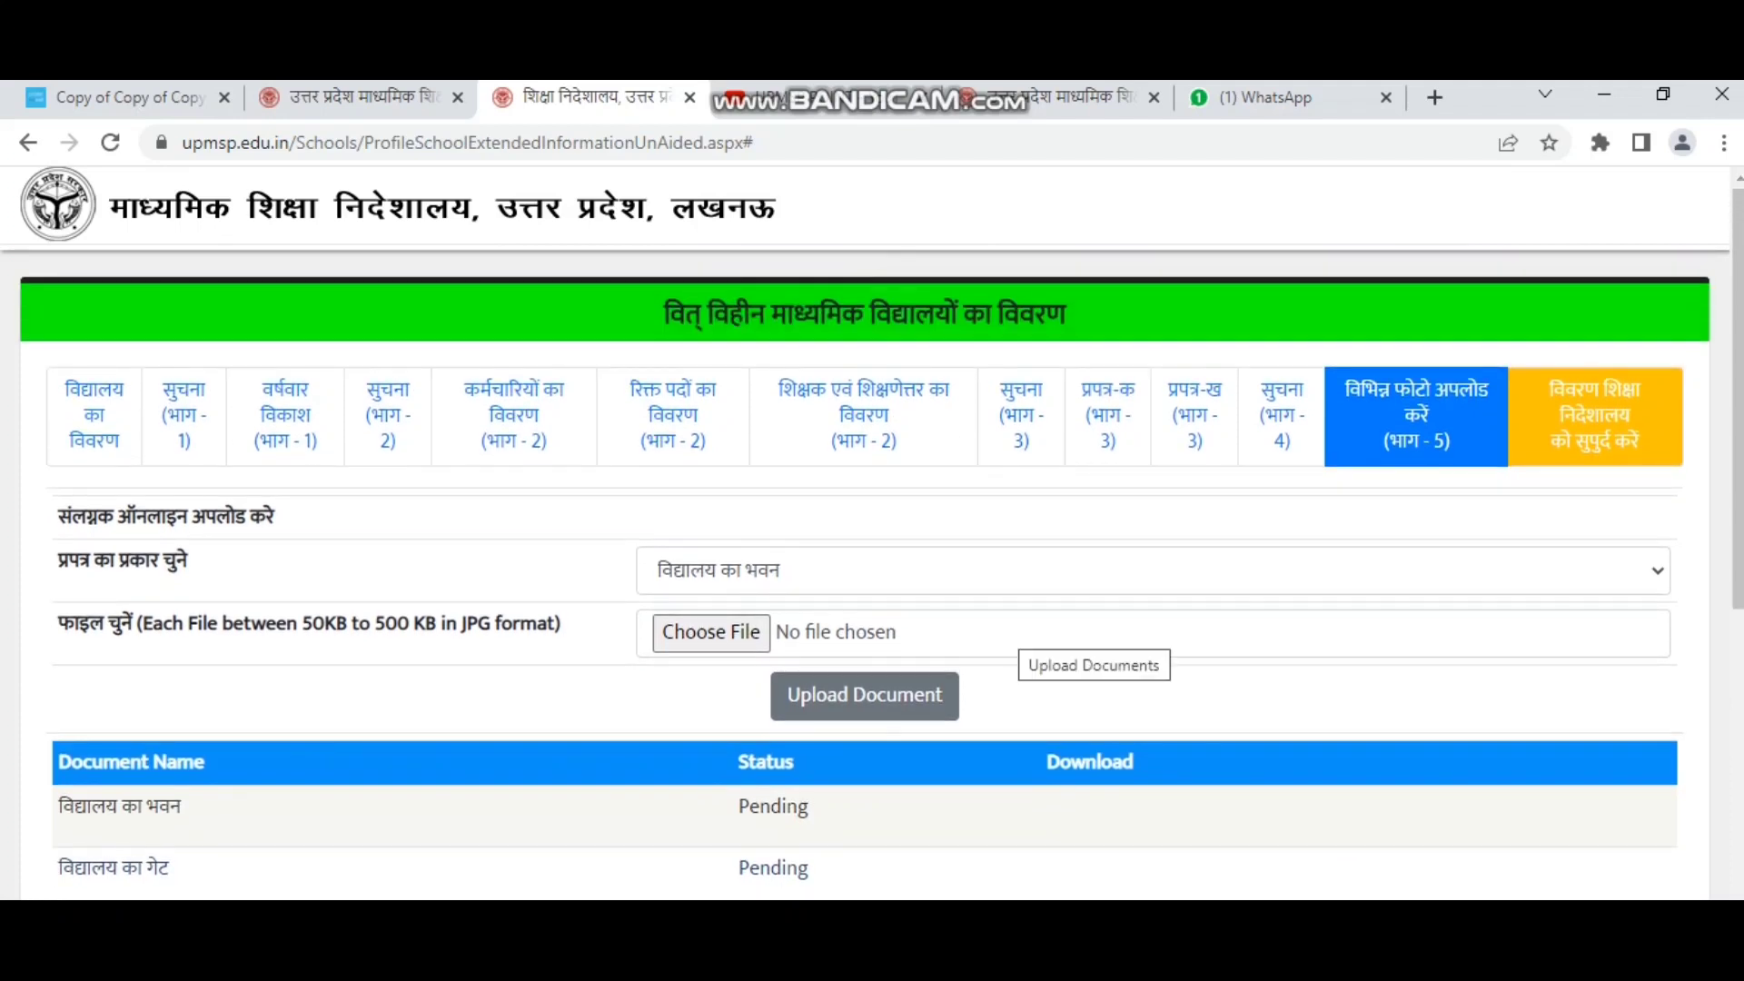
Browse the photo types, such as girls' toilet and CCTV and voice recorder, leaving the choice unchanged.
left_click(1153, 570)
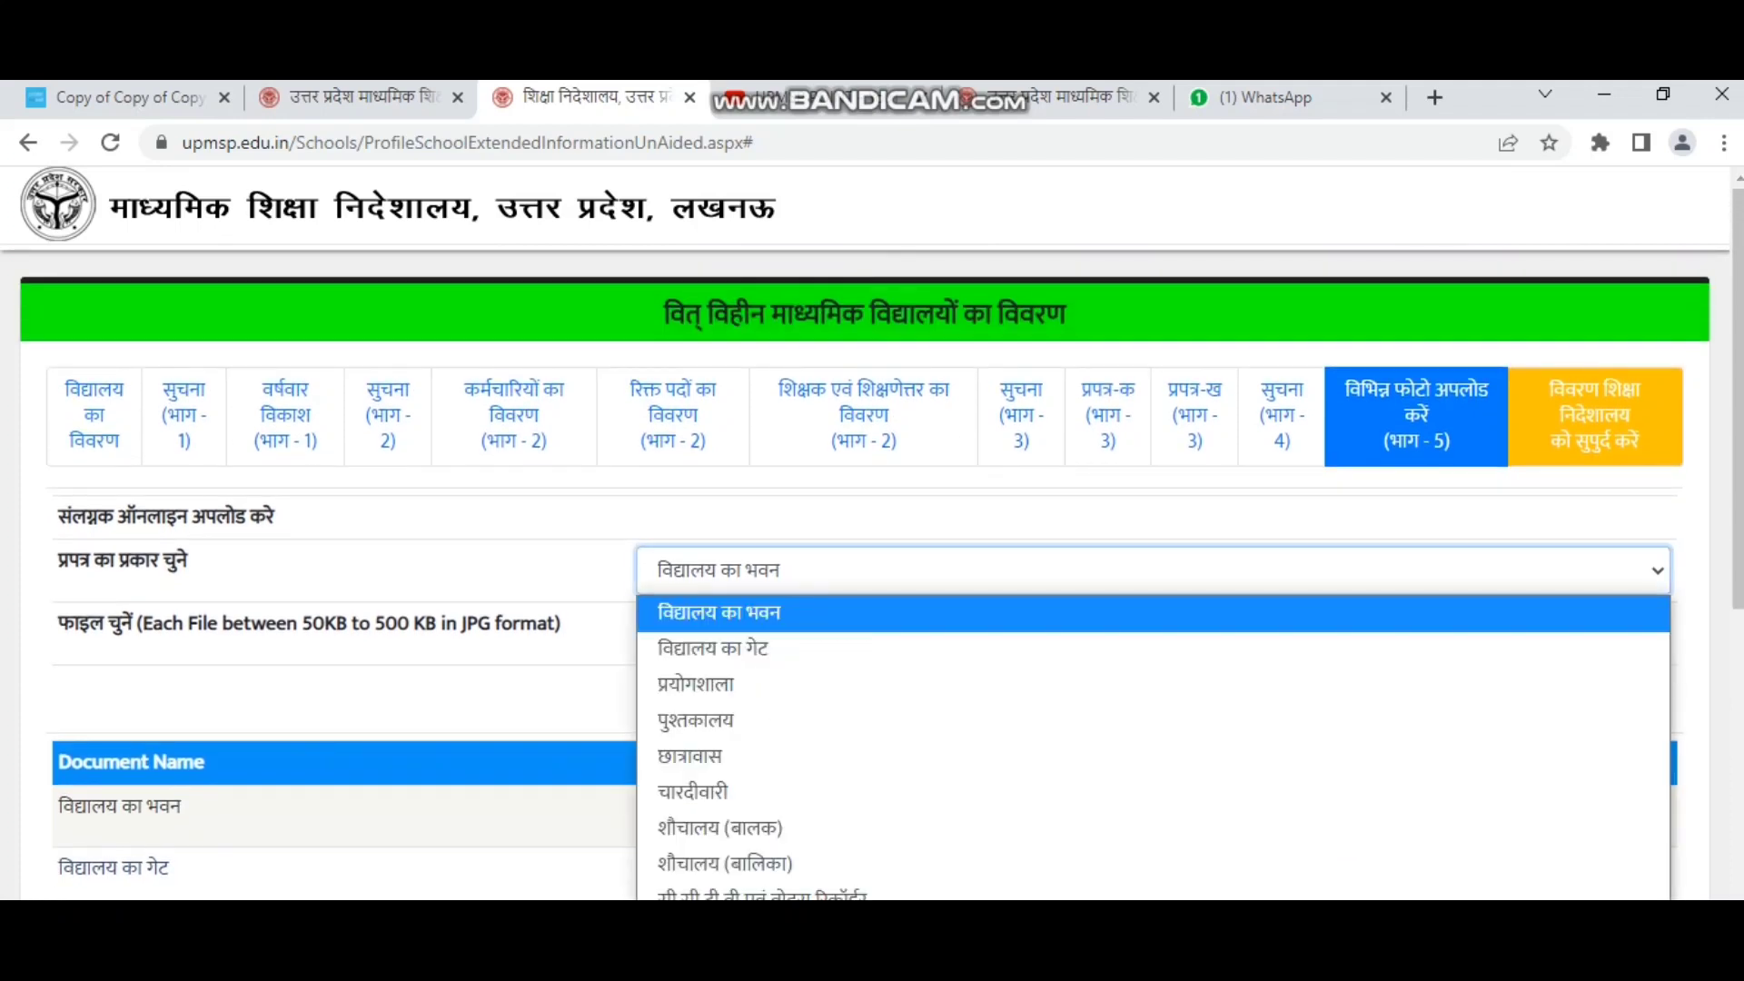
scroll(1152, 563, "down", 3)
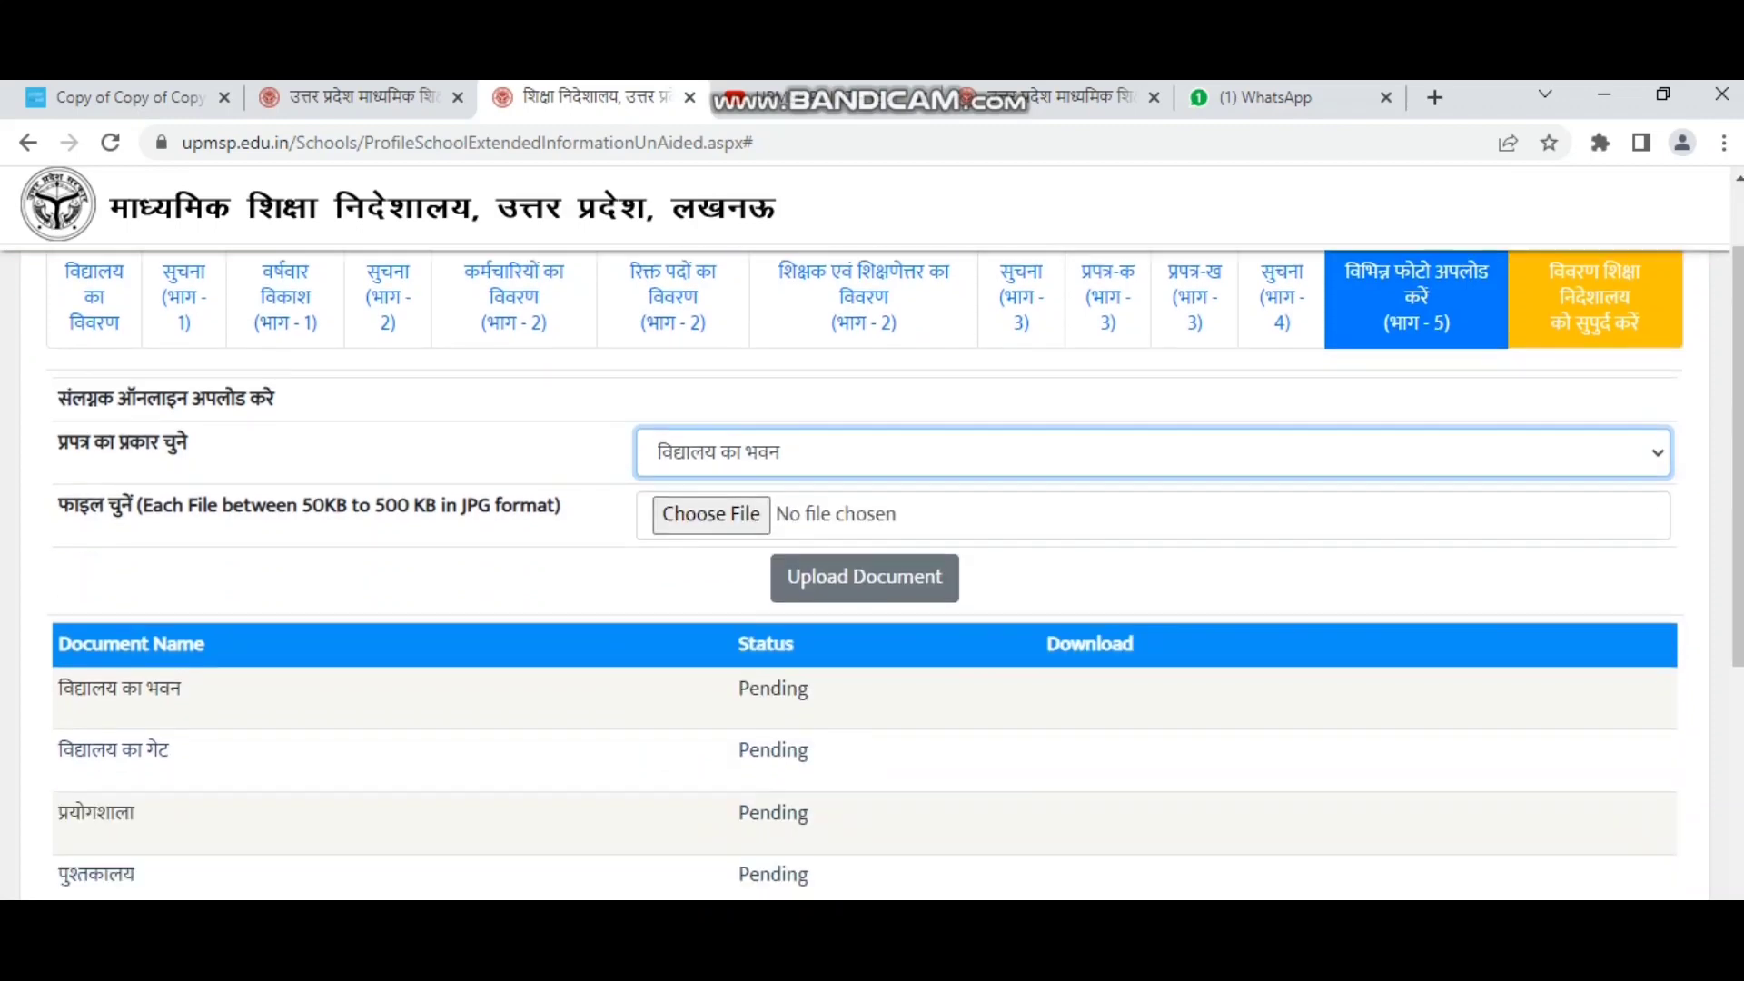
left_click(1152, 314)
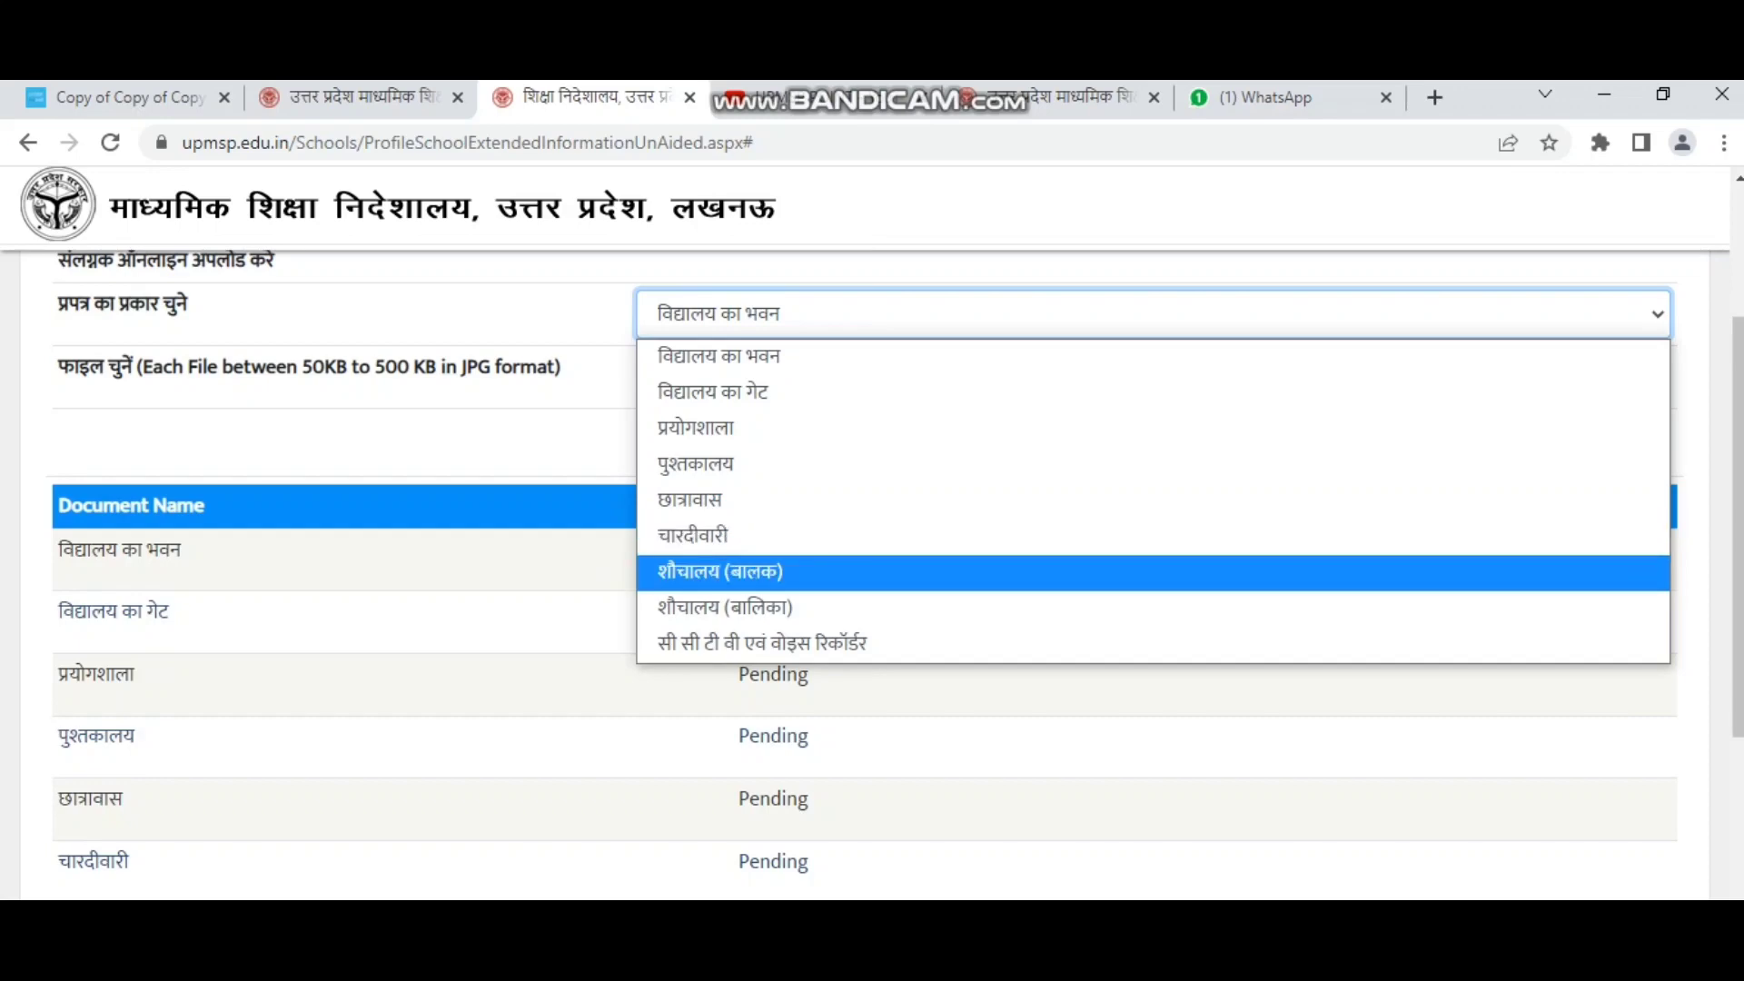
key("Down")
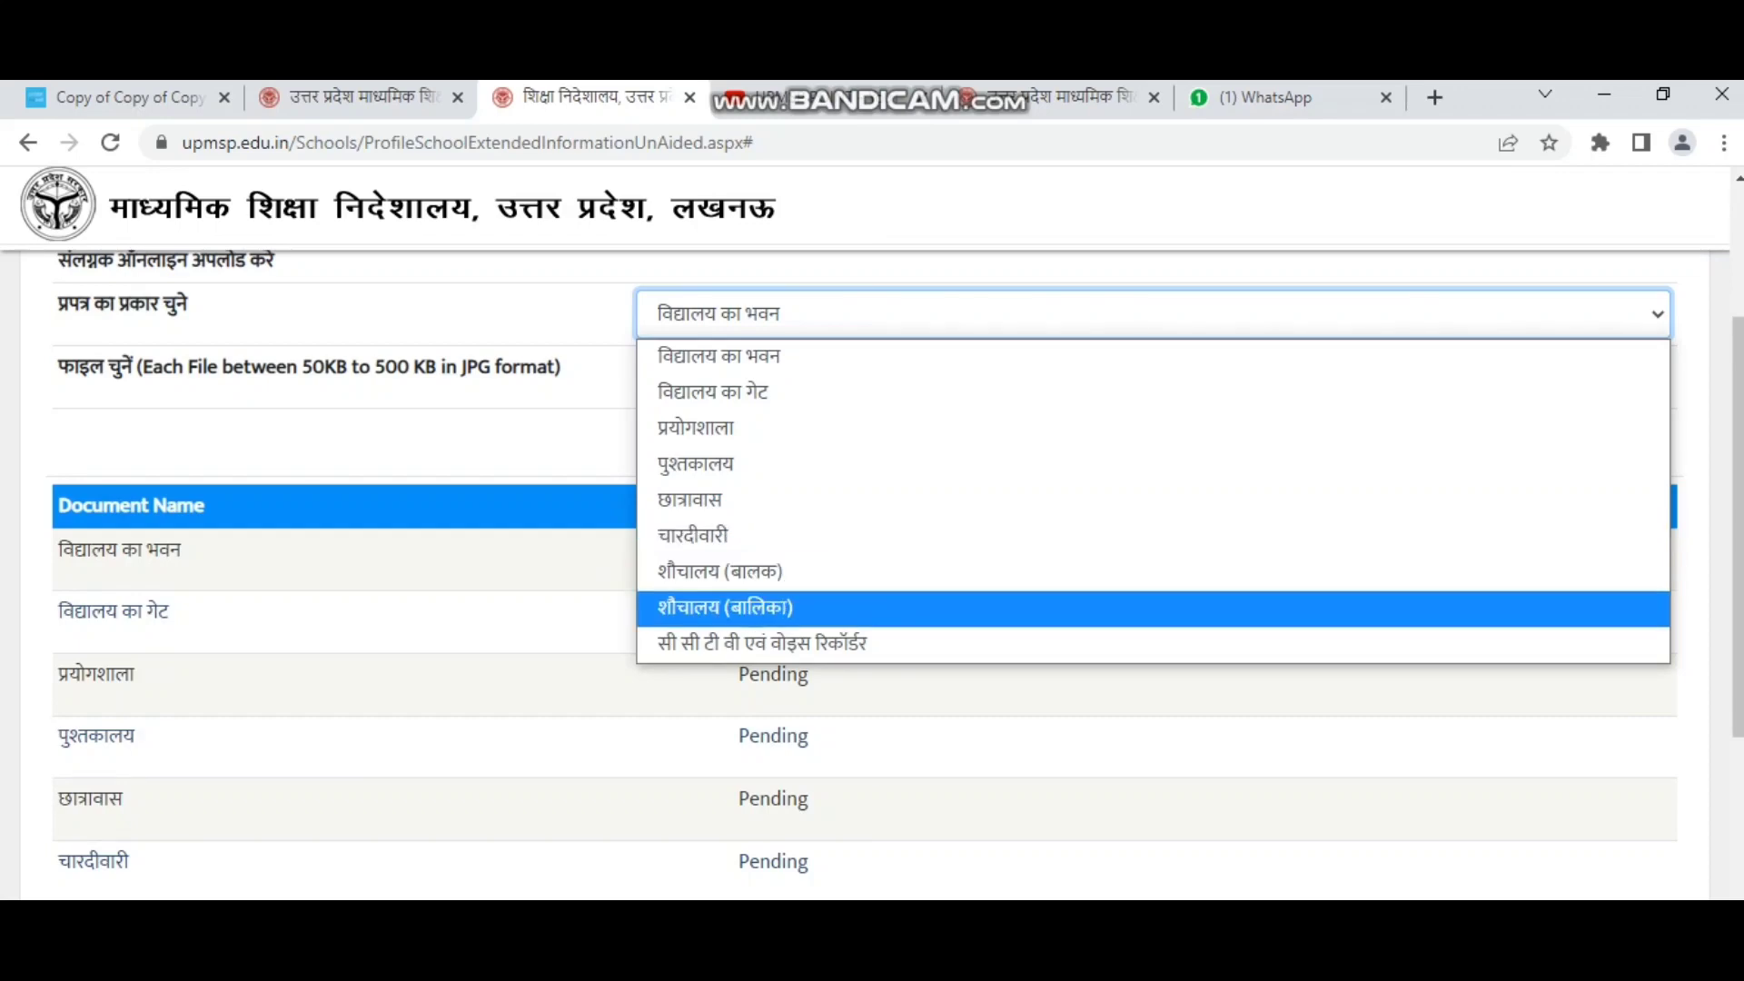
key("Down")
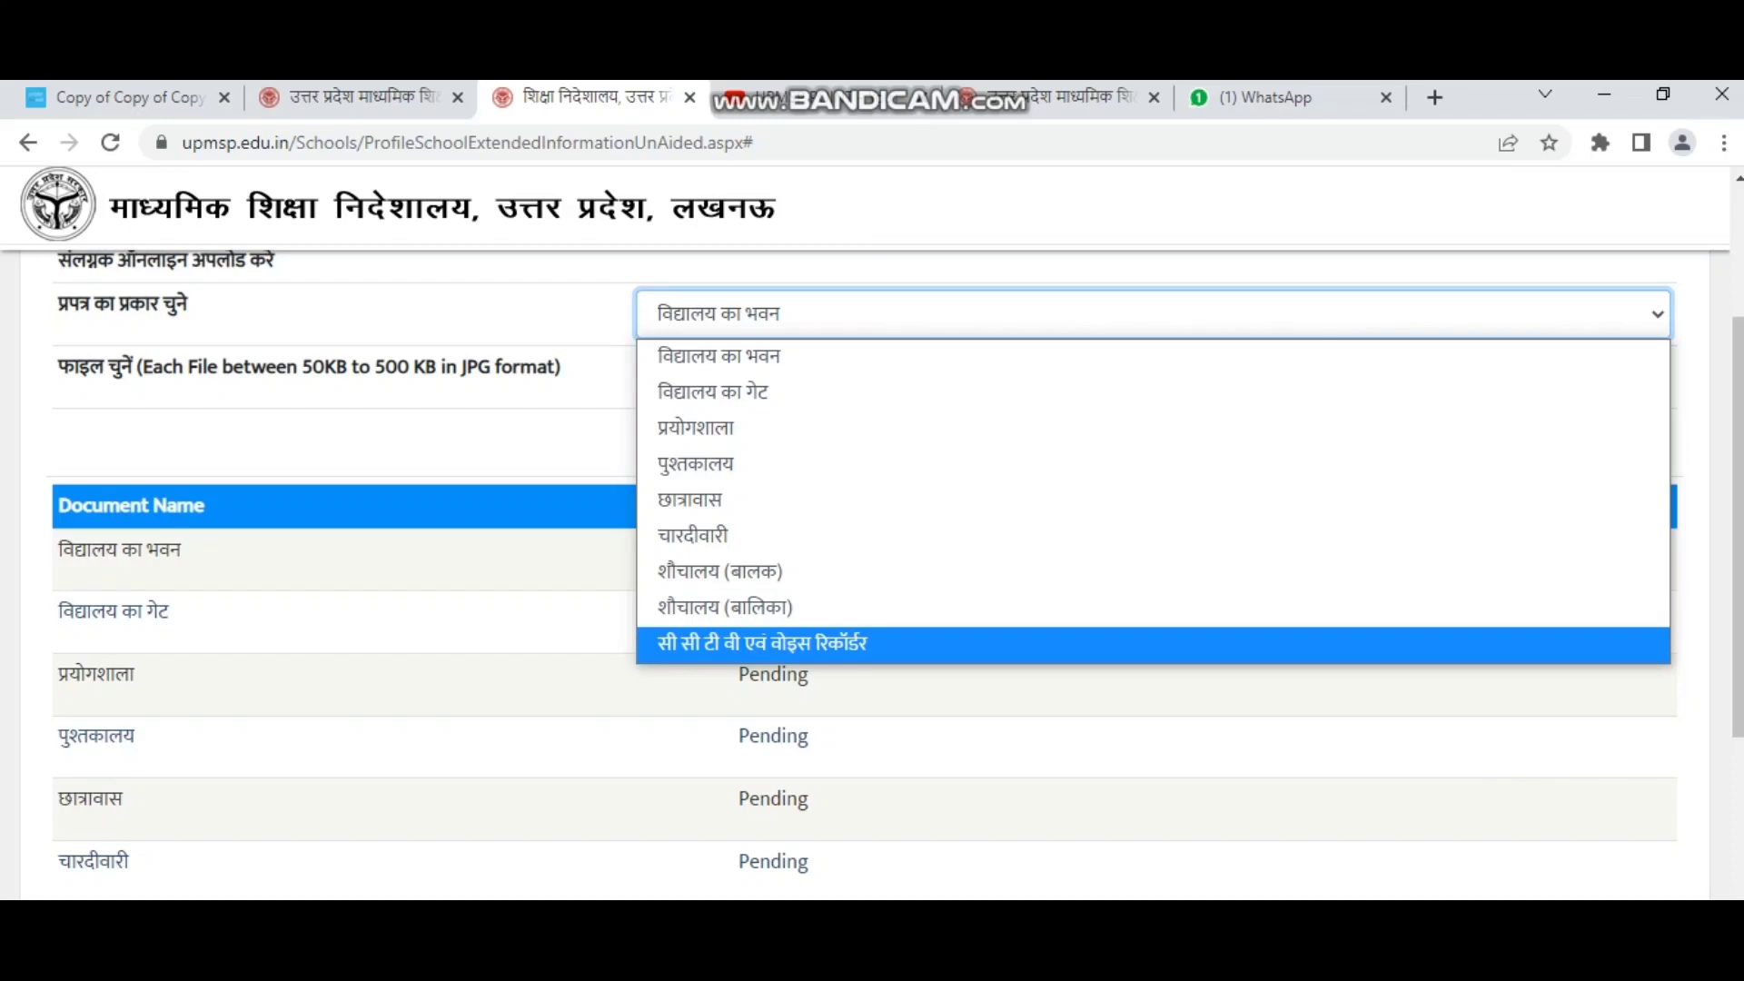
key("Escape")
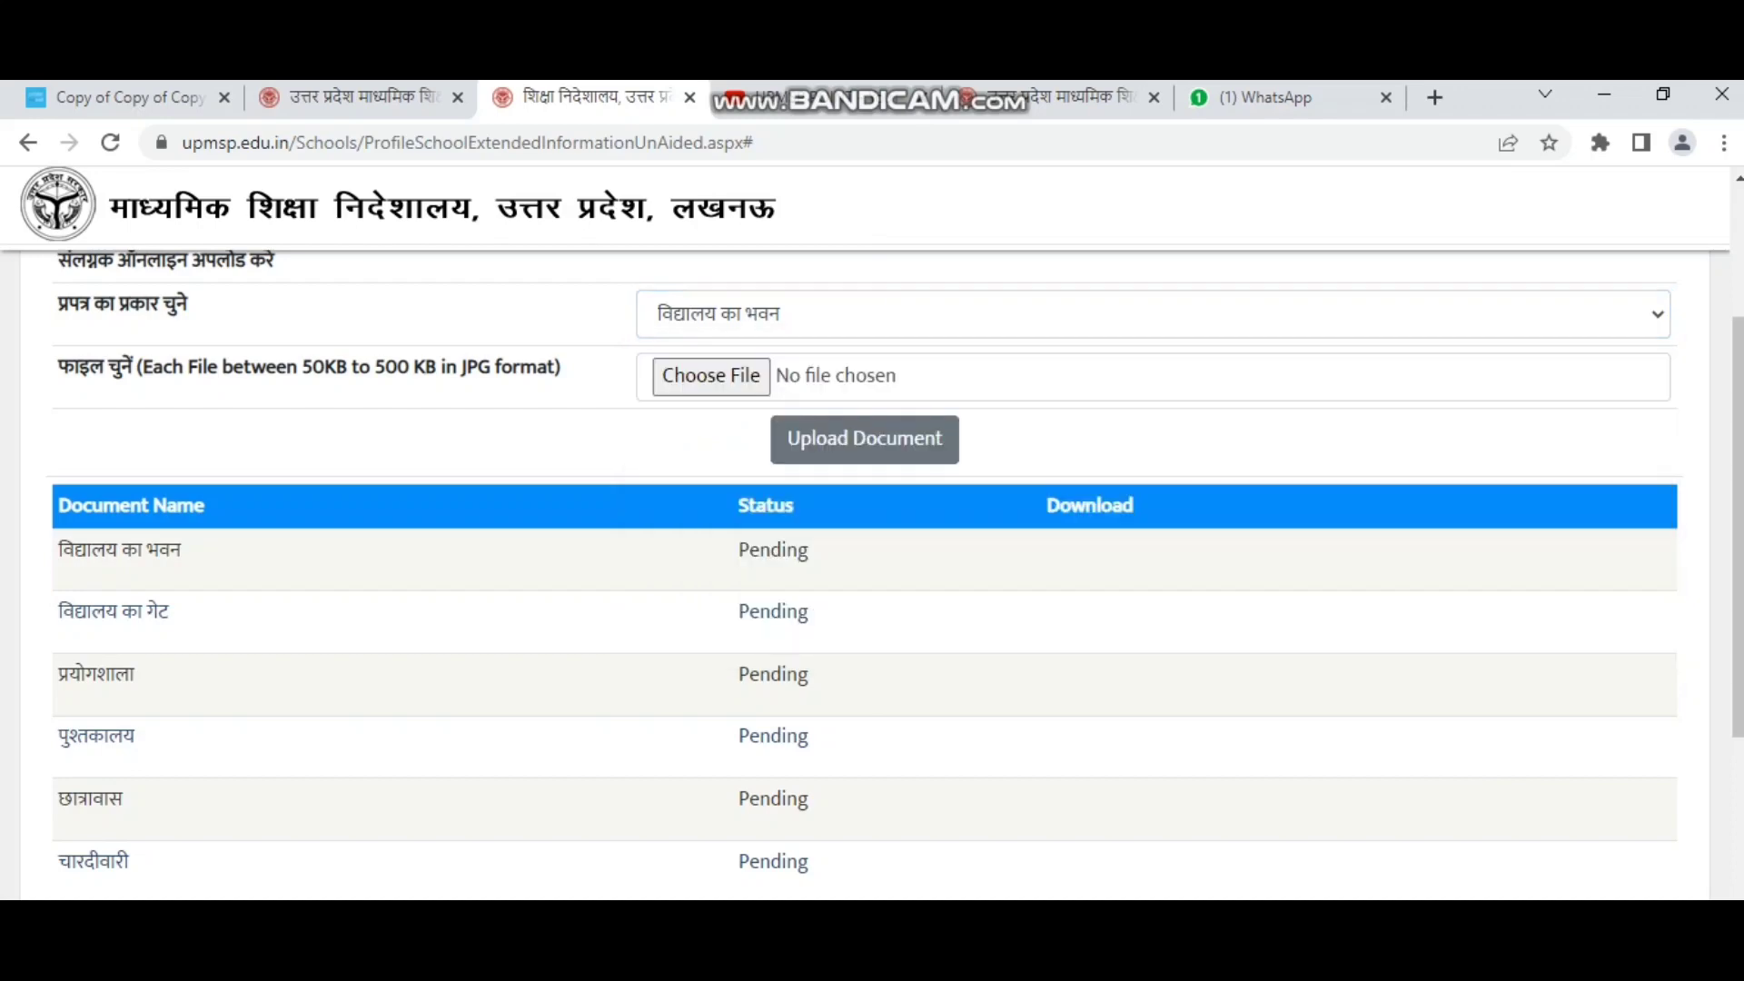
Go to the final declaration part with the principal's six-point declaration.
scroll(872, 575, "down", 2)
left_click_drag(808, 421, 737, 421)
scroll(737, 421, "down", 2)
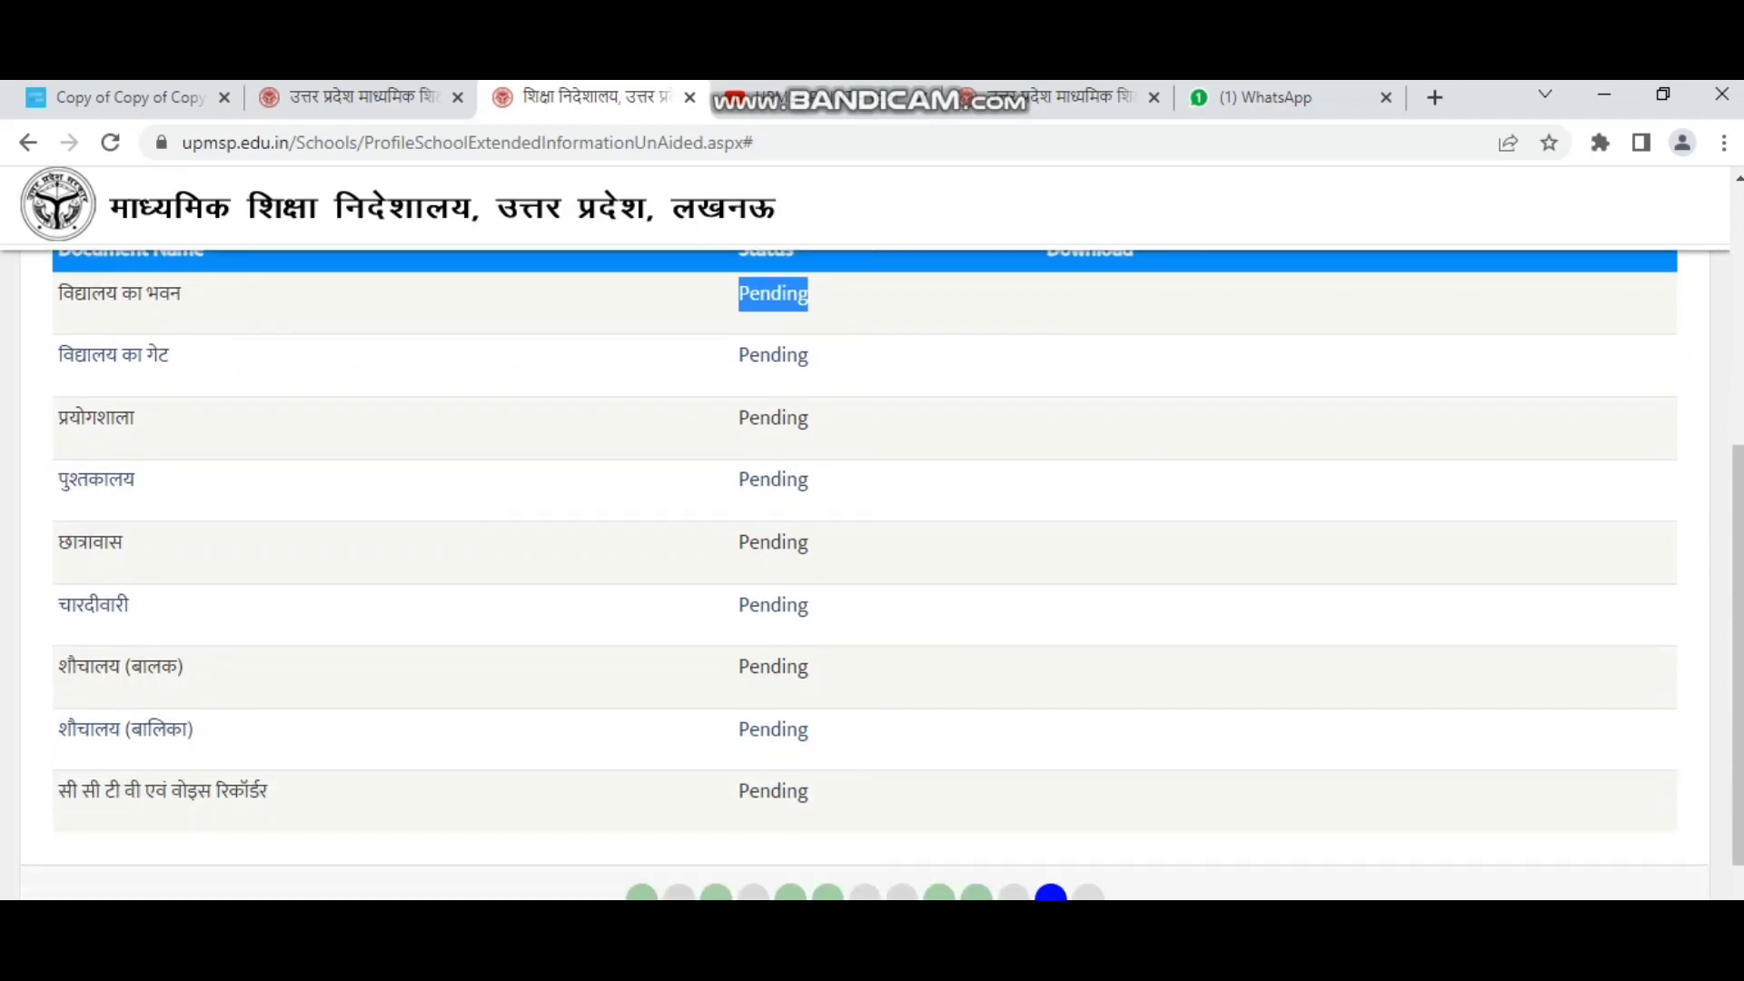
scroll(872, 574, "down", 3)
scroll(872, 575, "up", 8)
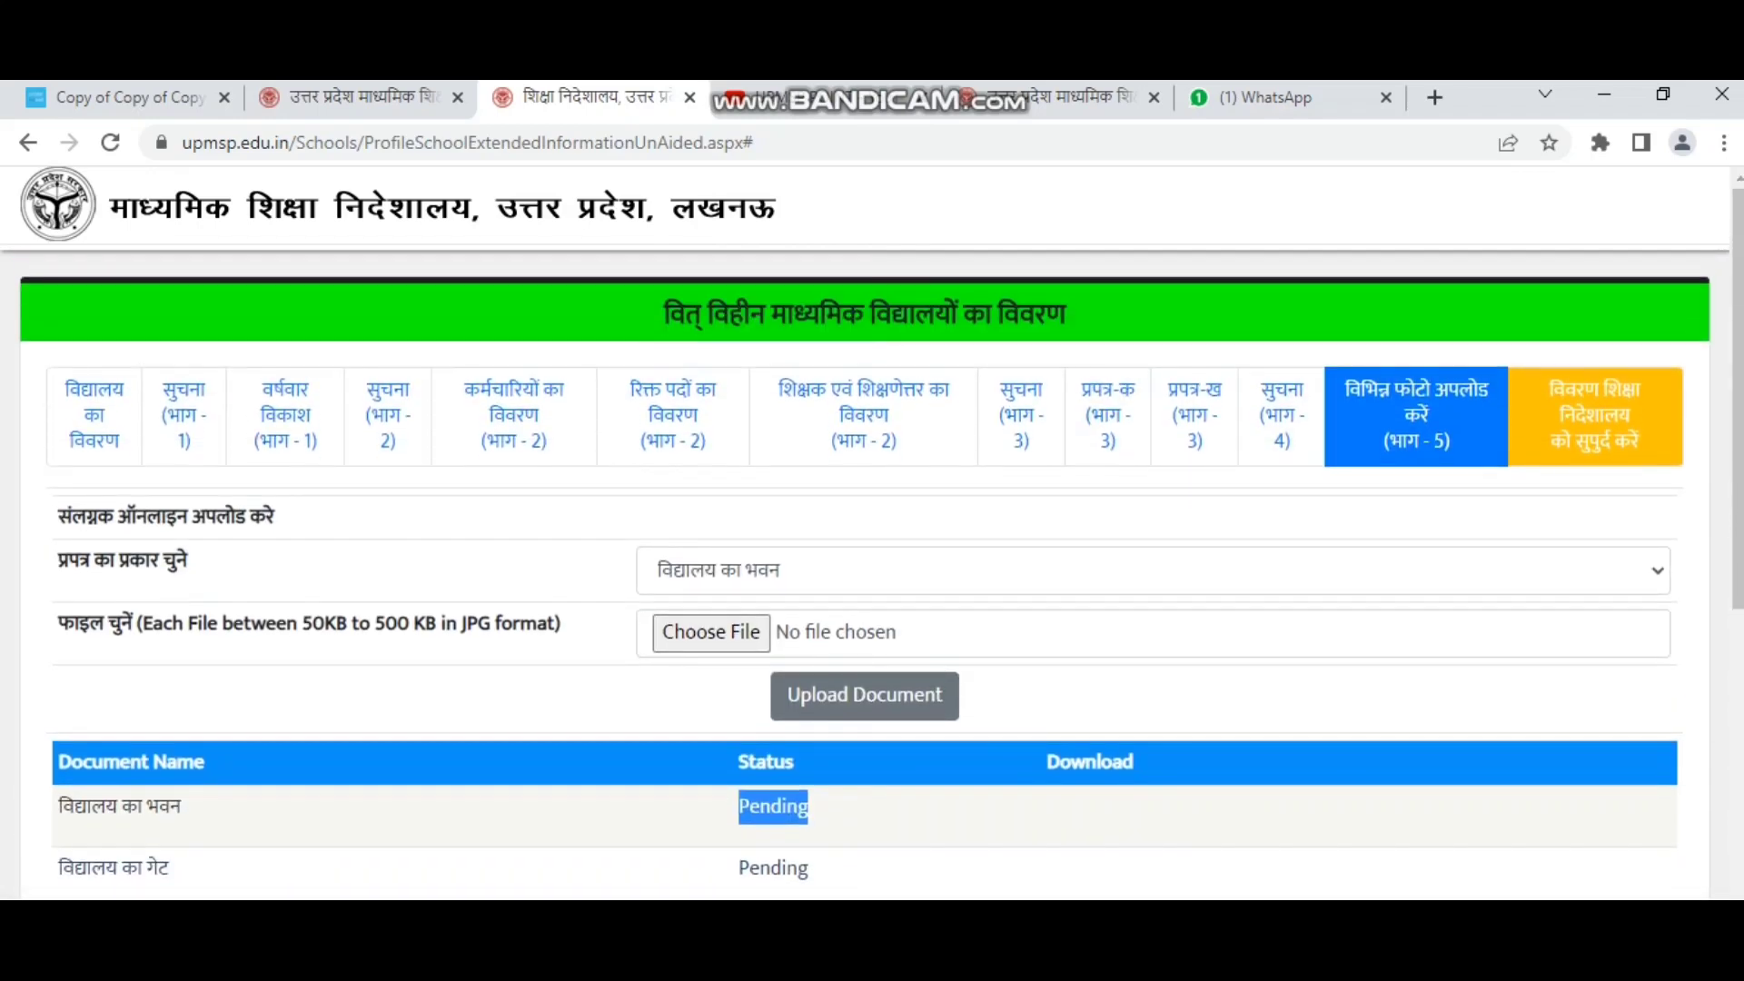
left_click(1594, 416)
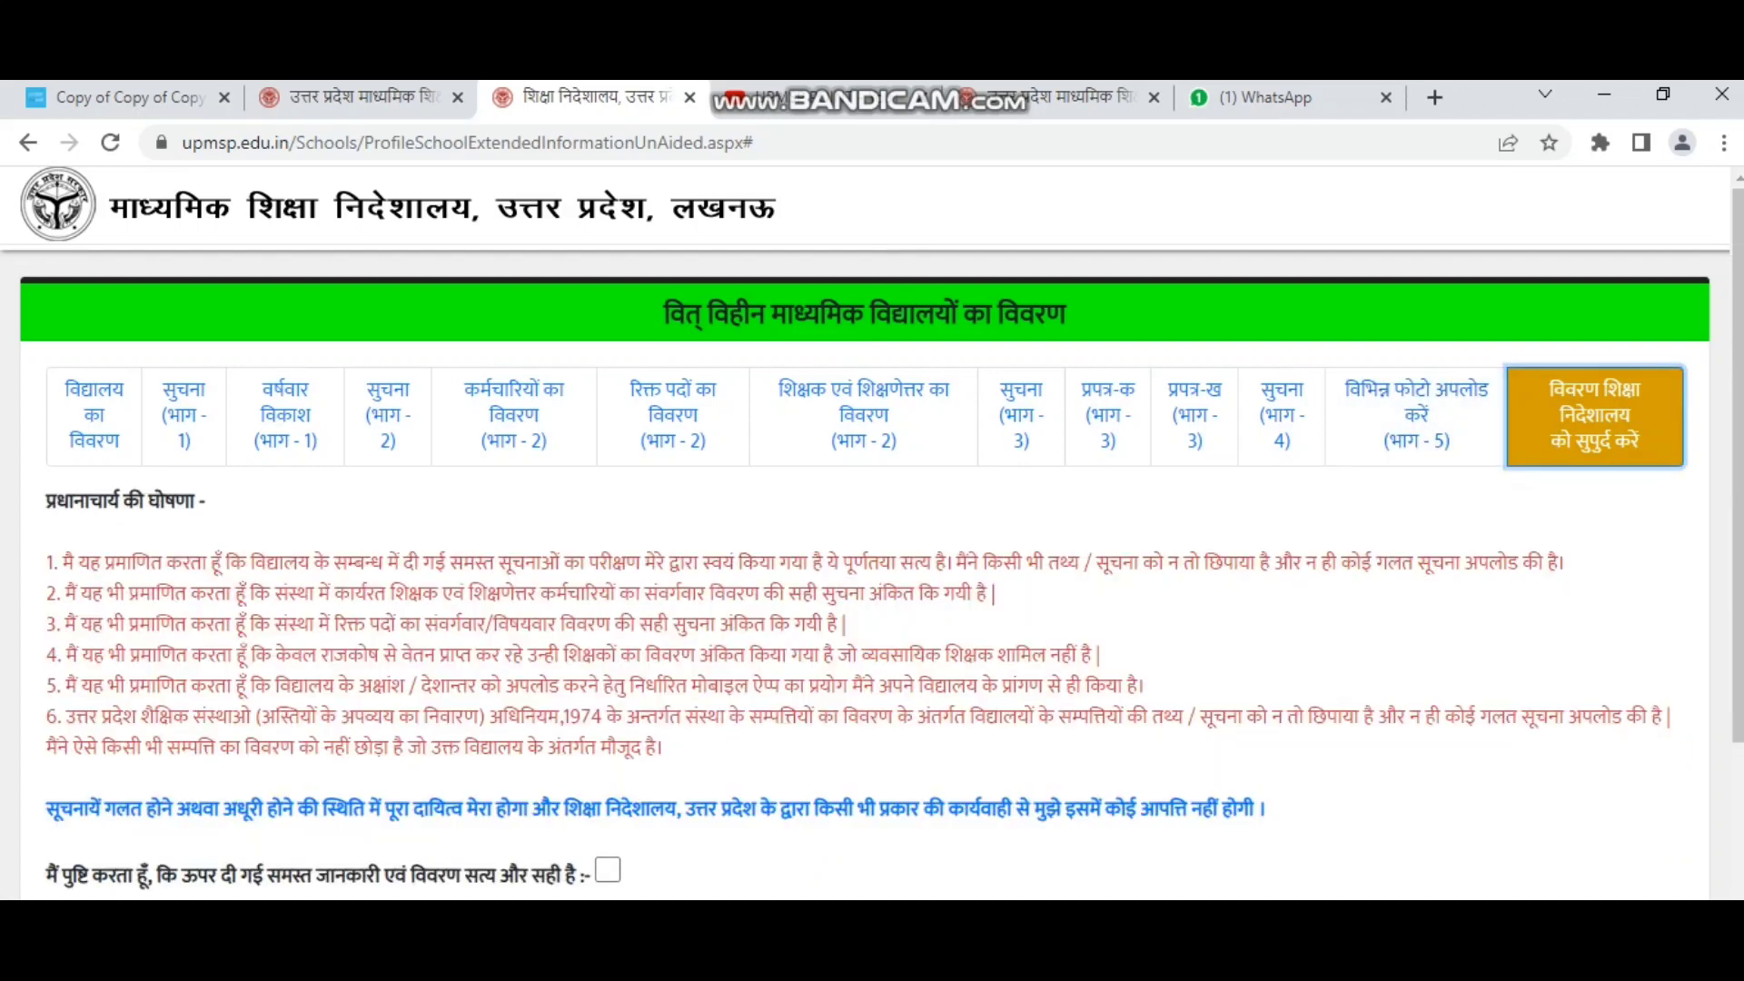
Tick the principal's confirmation that all information given is true and correct.
scroll(1414, 415, "down", 3)
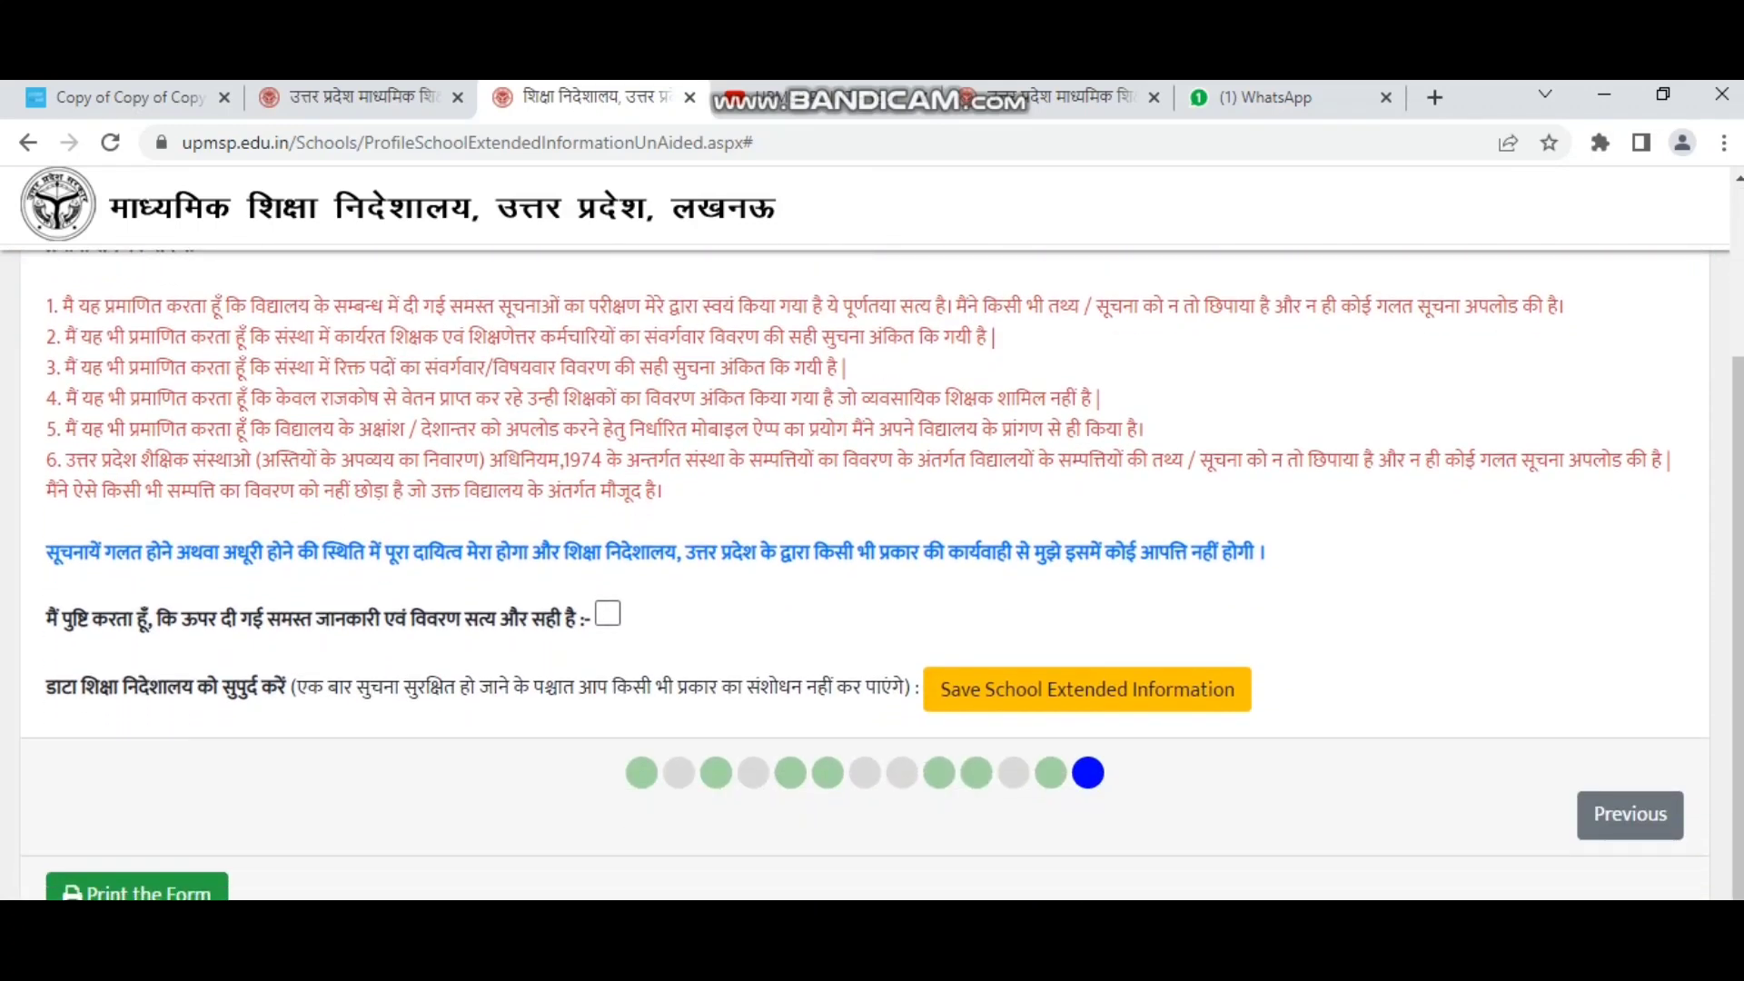
left_click(607, 614)
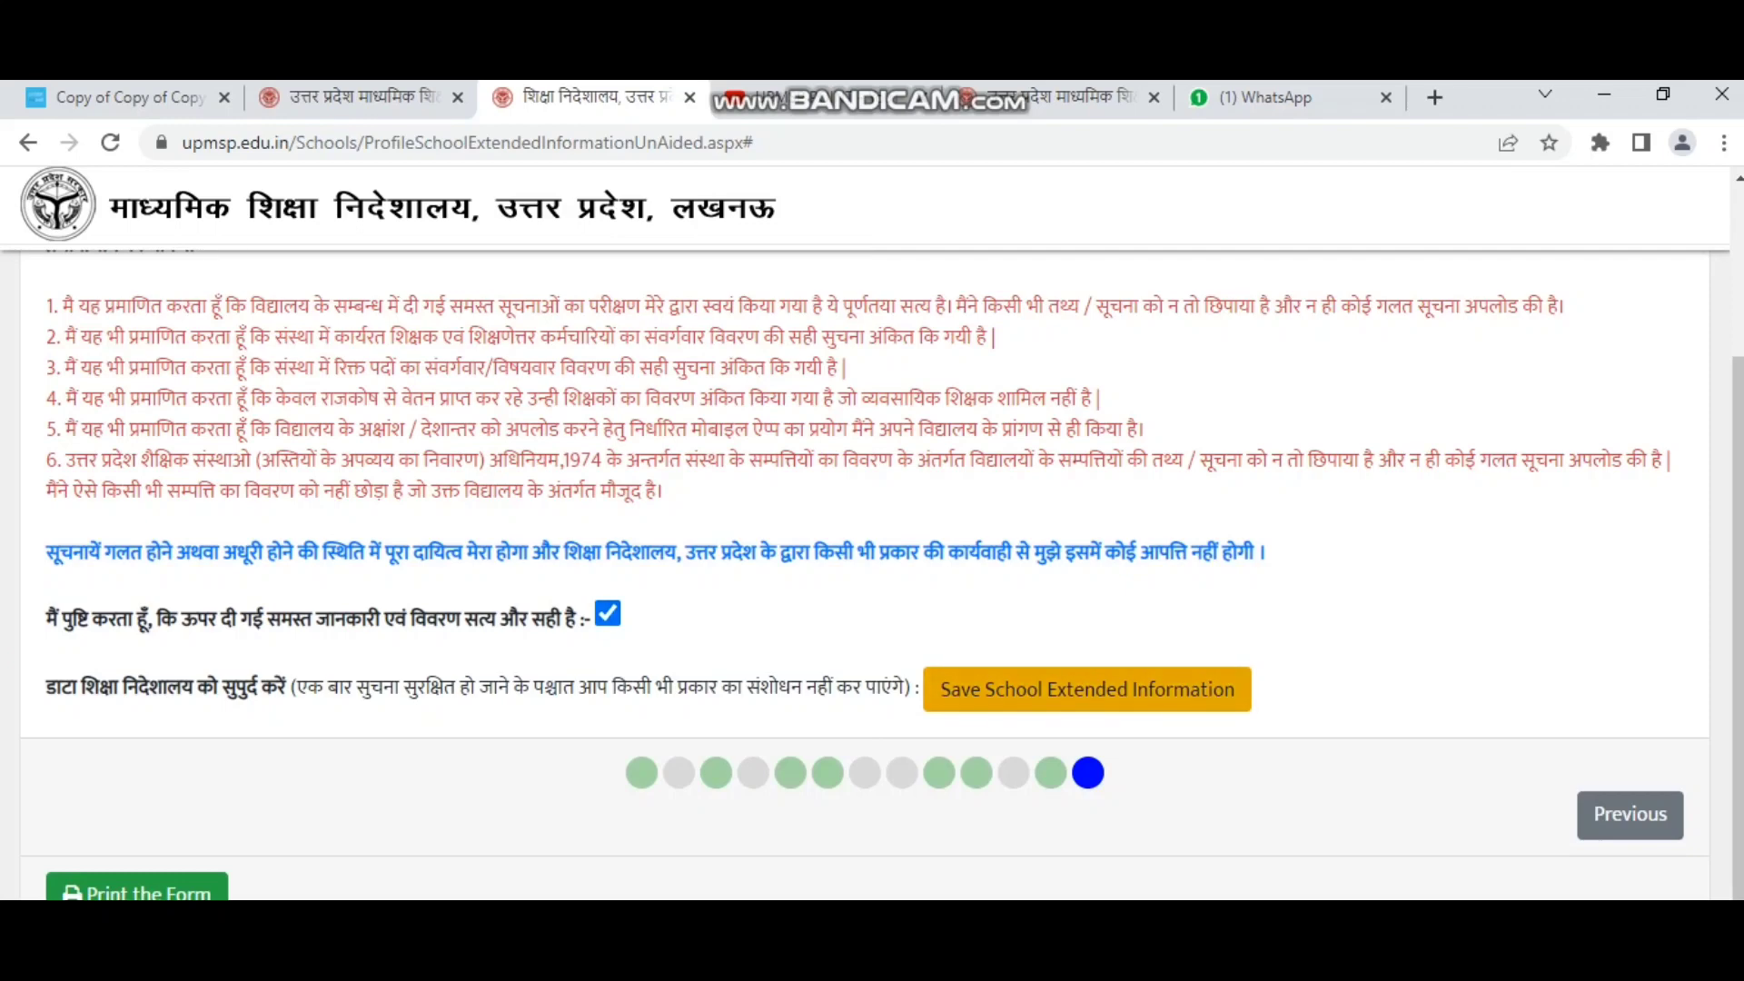
scroll(872, 575, "down", 1)
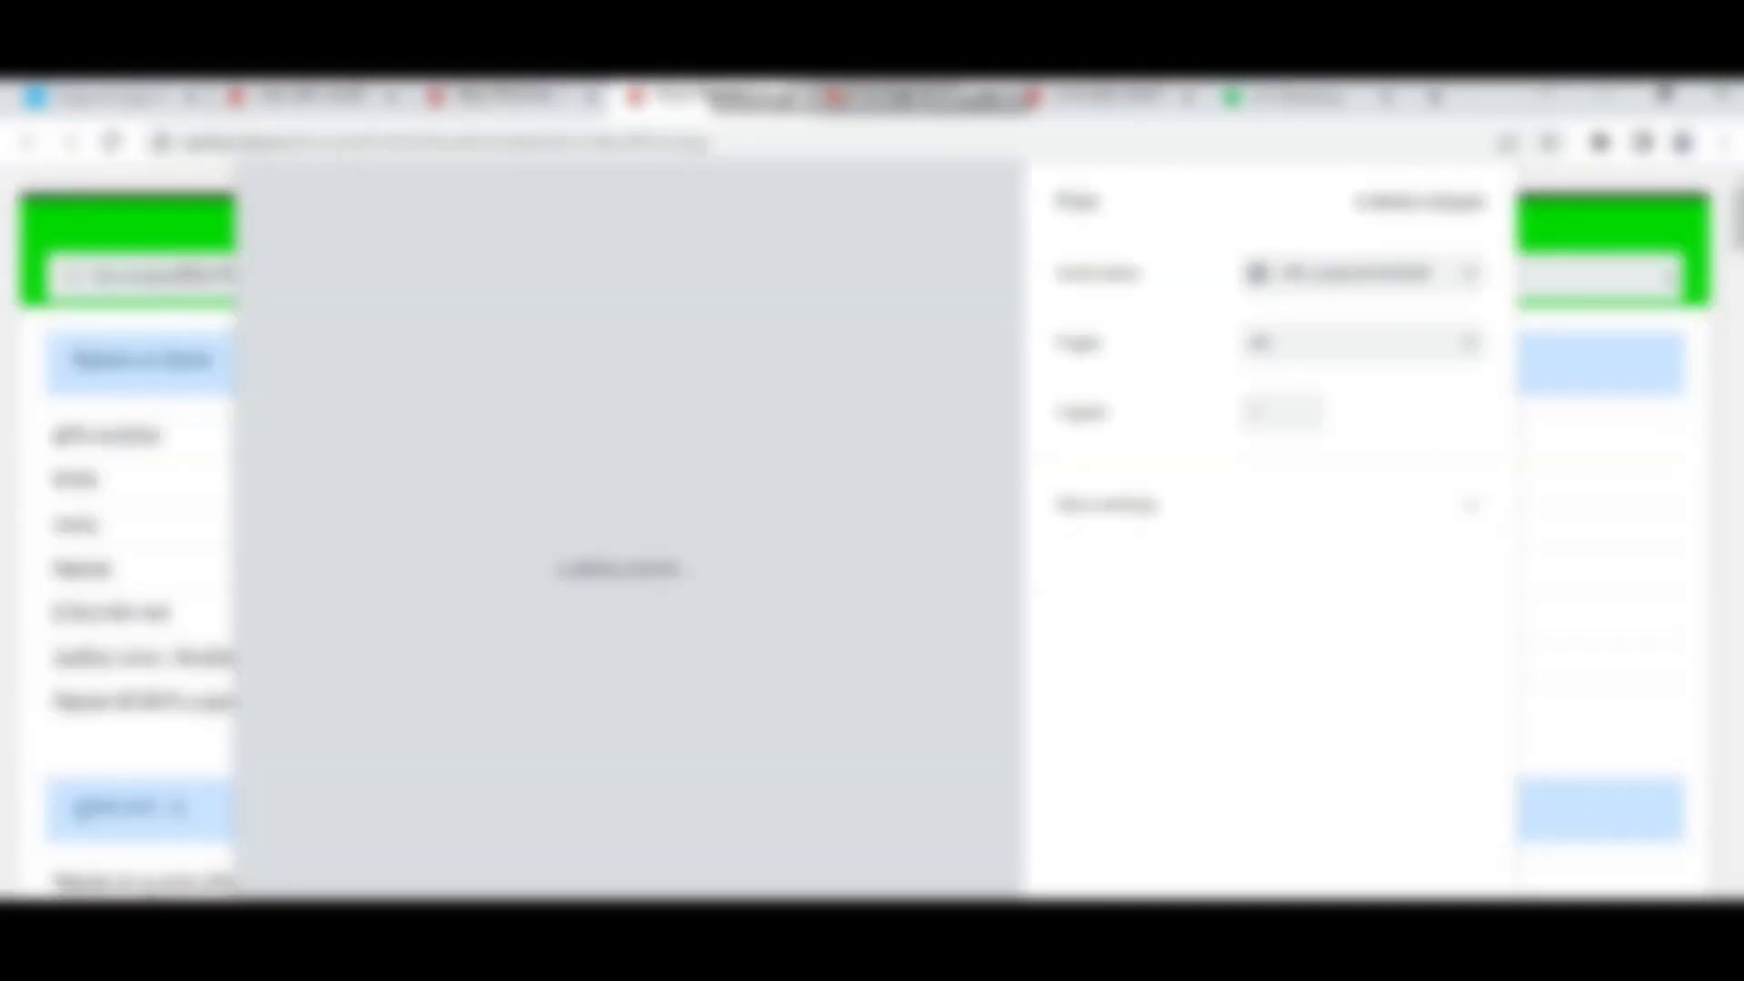
Scroll through the form's Chrome print preview, then cancel back to the declaration page.
scroll(618, 526, "down", 10)
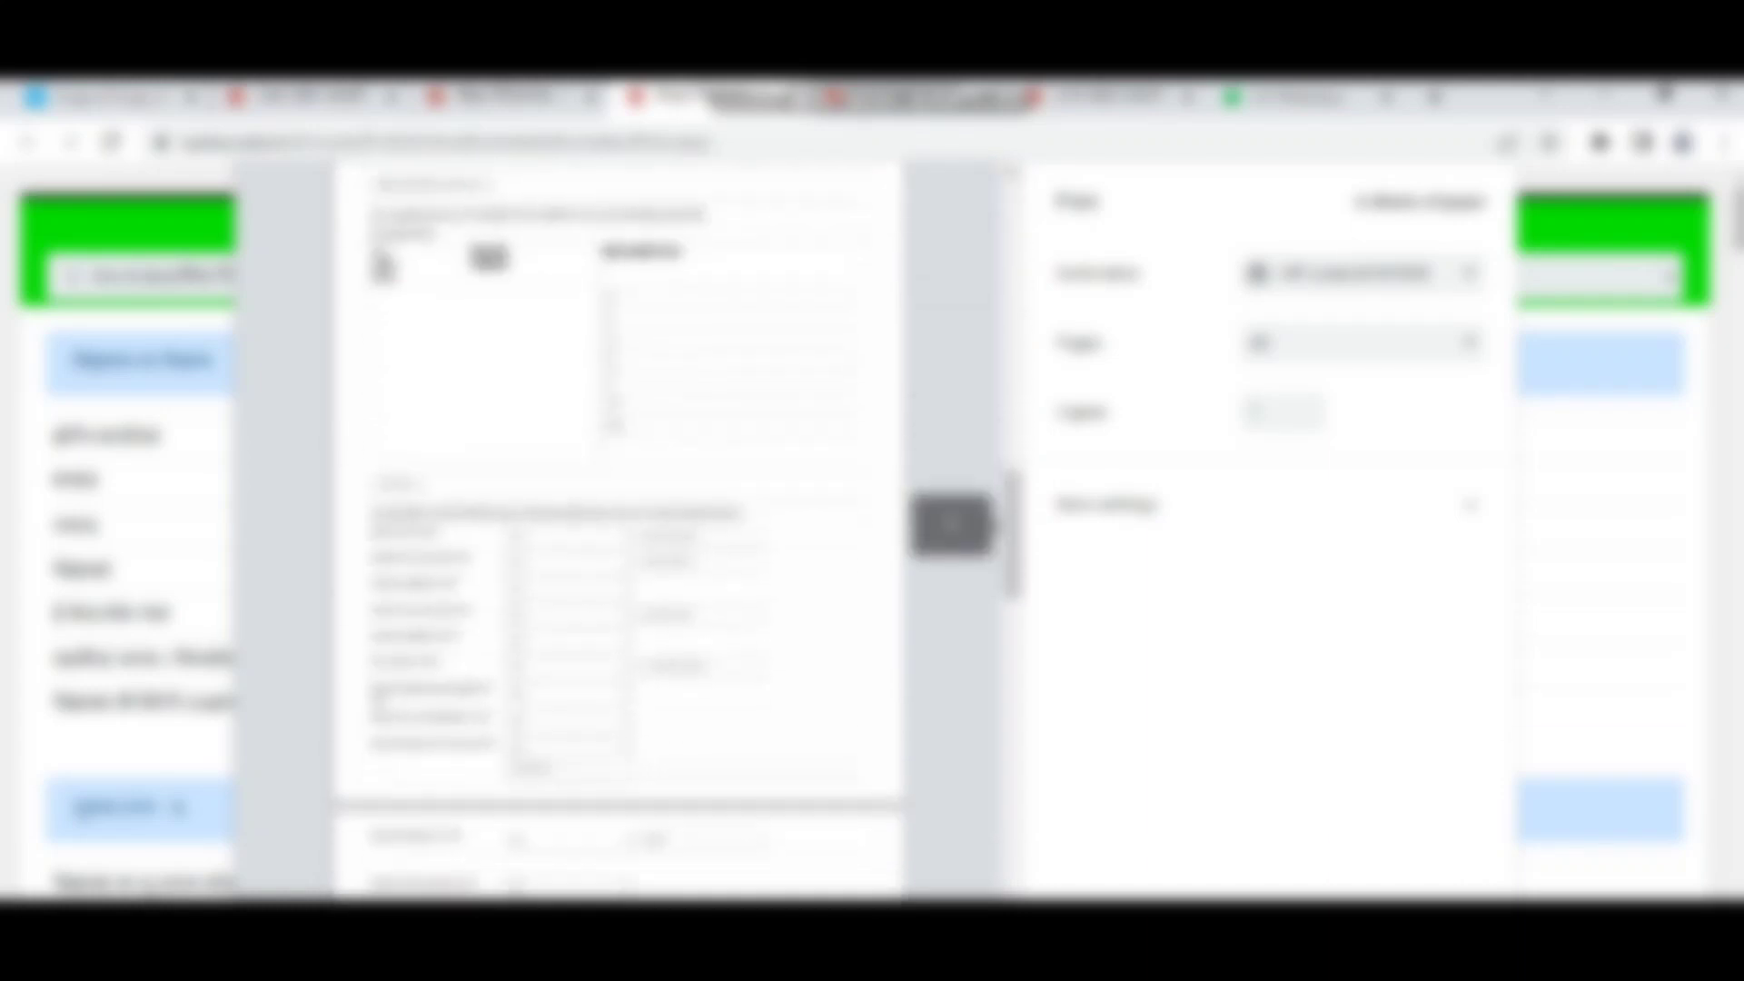
scroll(617, 527, "down", 10)
scroll(617, 526, "up", 1)
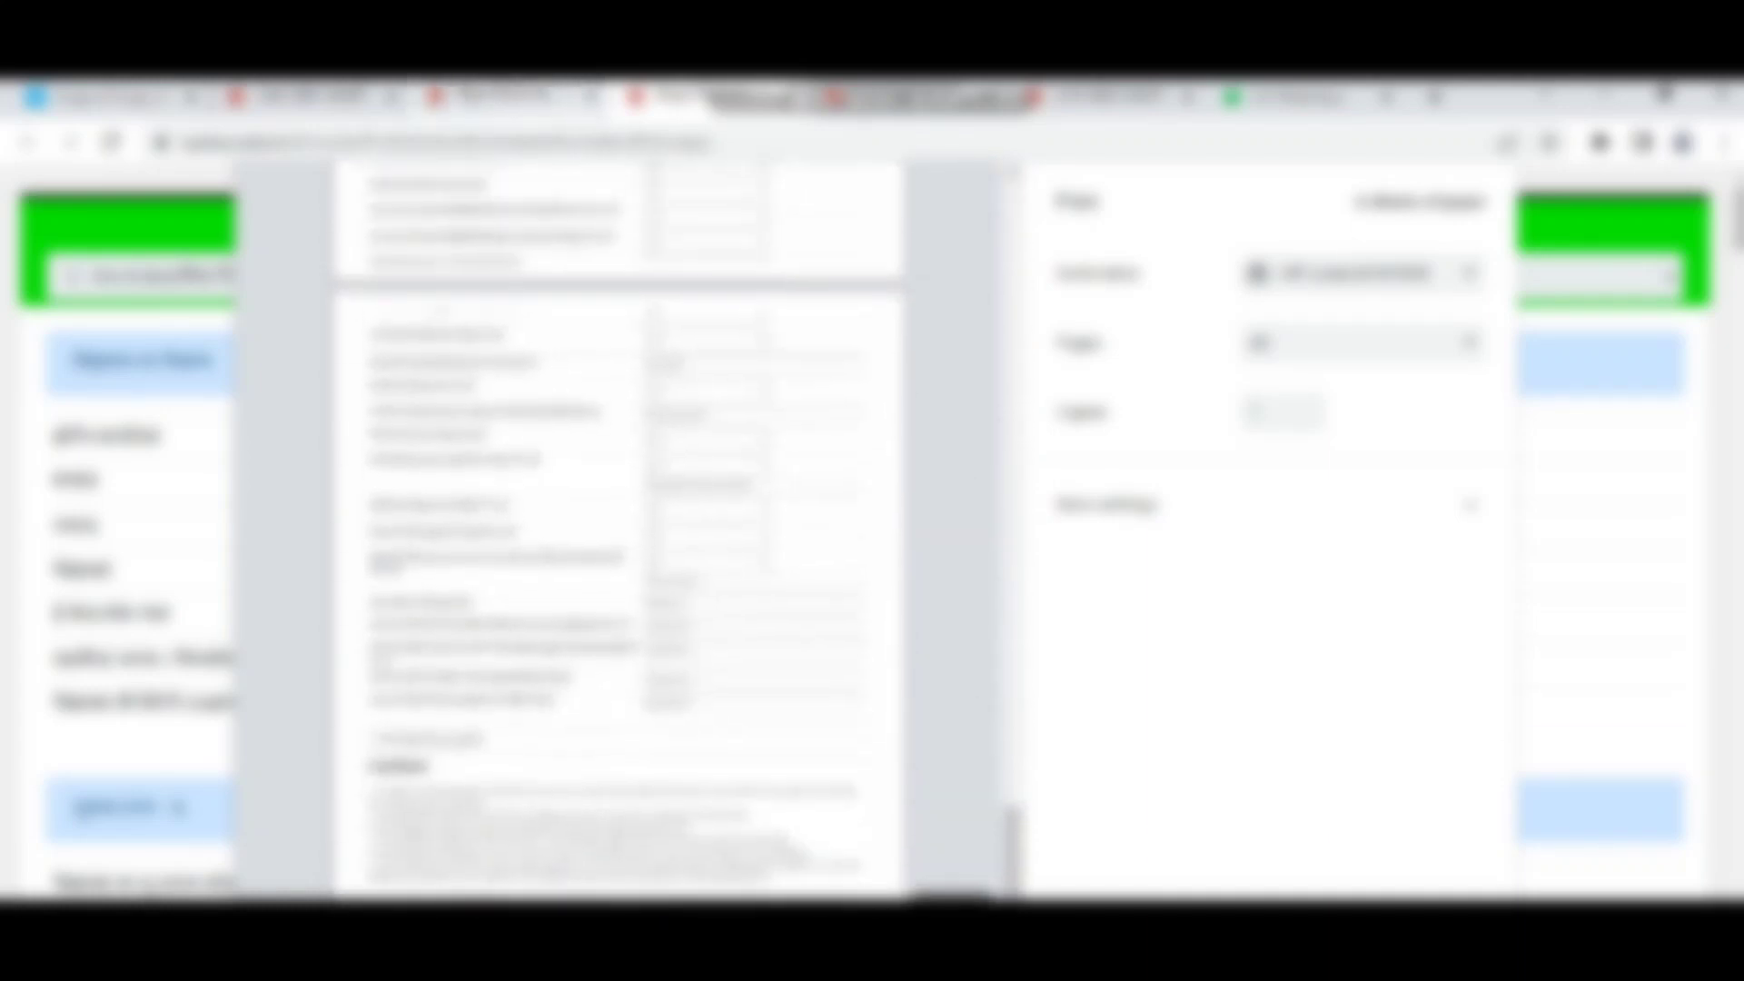
left_click(540, 98)
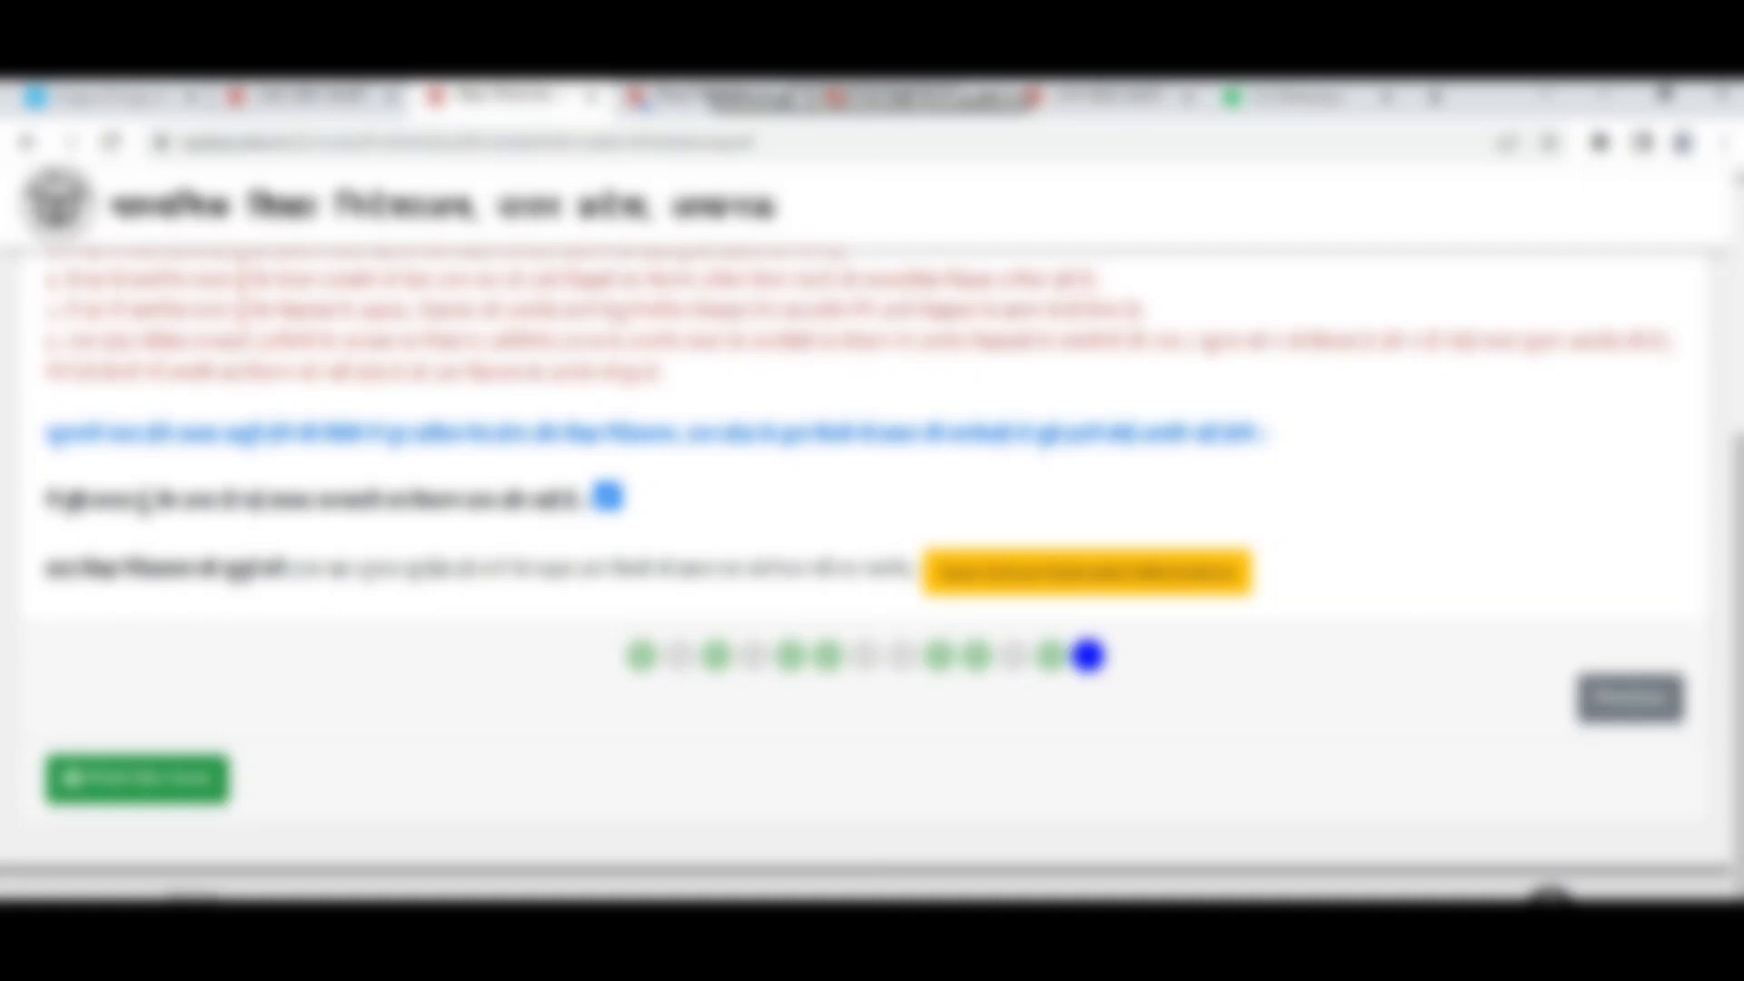
scroll(872, 576, "up", 5)
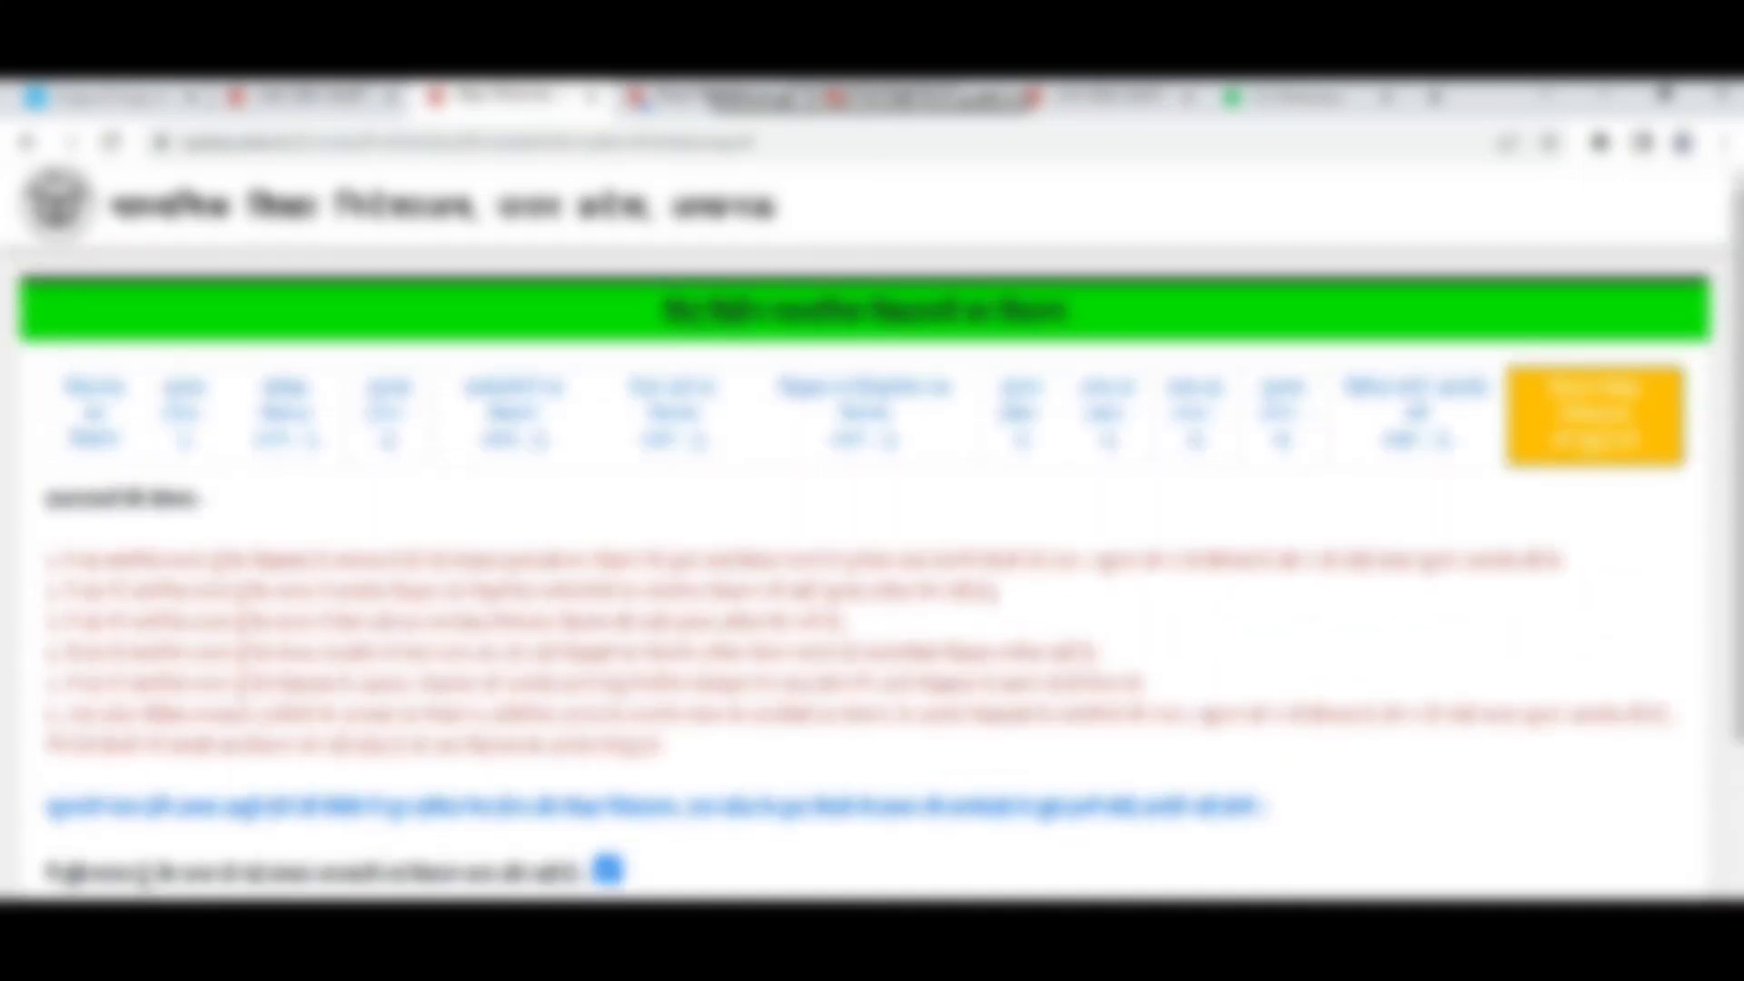